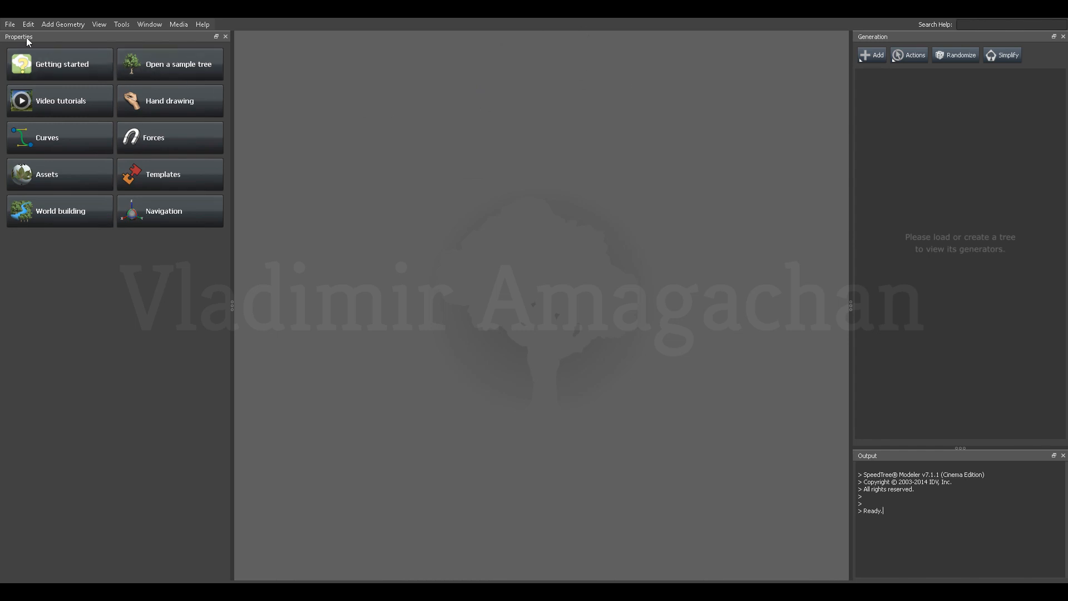
Create a new tree model and select its base Tree generator to show the tree's properties.
{"action": "left_click", "coordinate": [10, 25]}
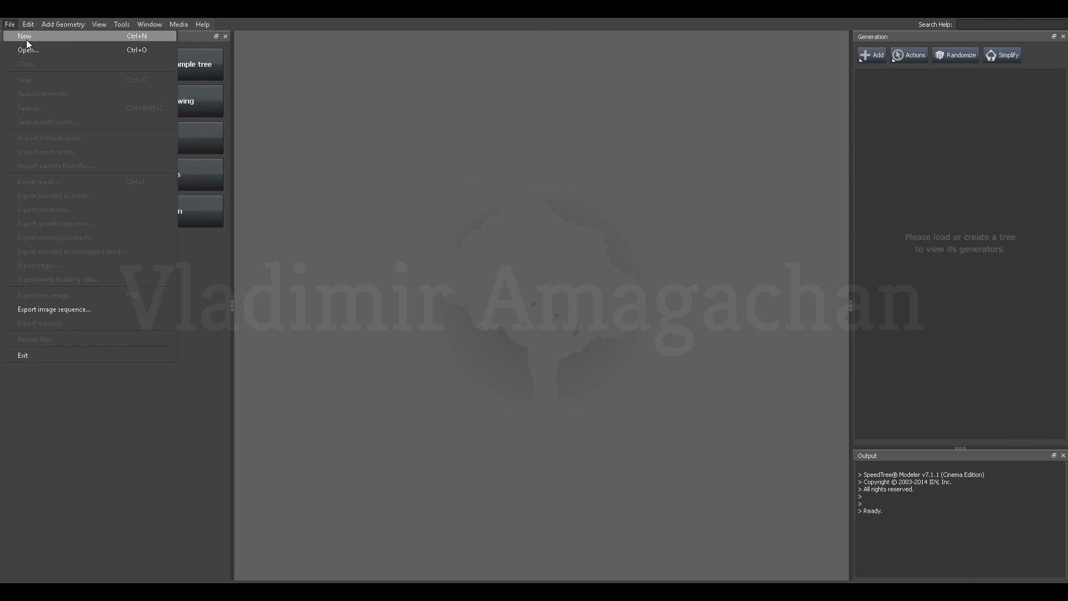
{"action": "left_click", "coordinate": [25, 39]}
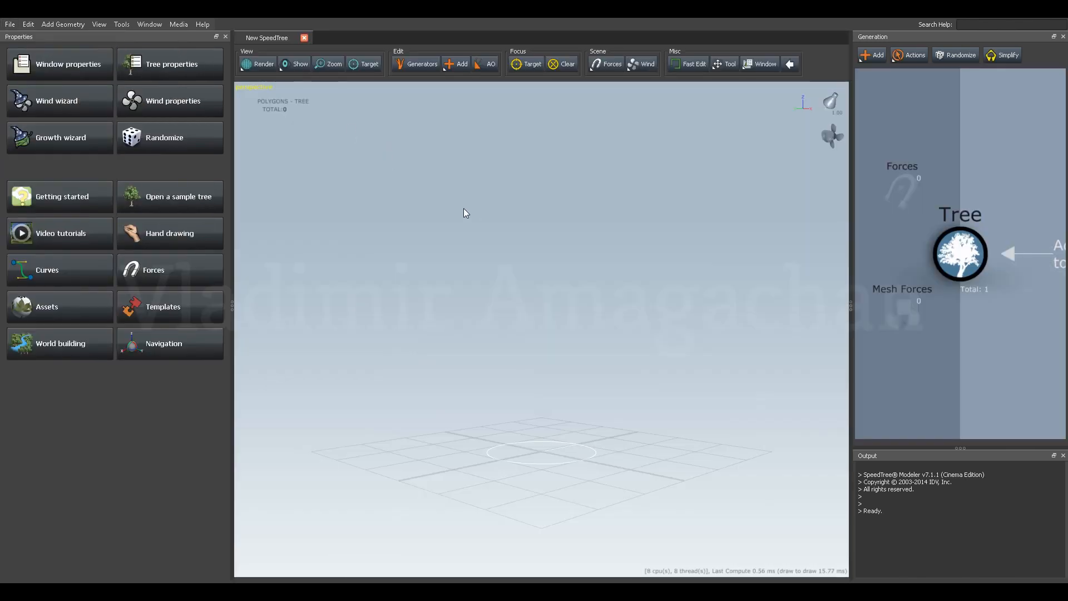
{"action": "mouse_move", "coordinate": [482, 289]}
{"action": "left_mouse_down"}
{"action": "mouse_move", "coordinate": [492, 306]}
{"action": "mouse_move", "coordinate": [491, 296]}
{"action": "left_mouse_up"}
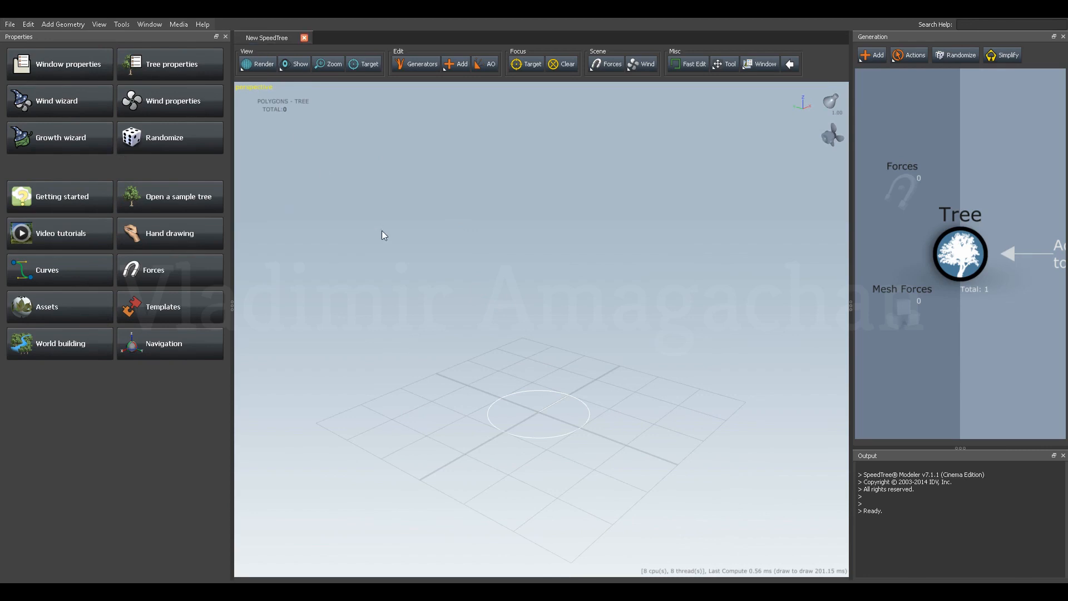
{"action": "left_click_drag", "start_coordinate": [989, 194], "coordinate": [973, 205]}
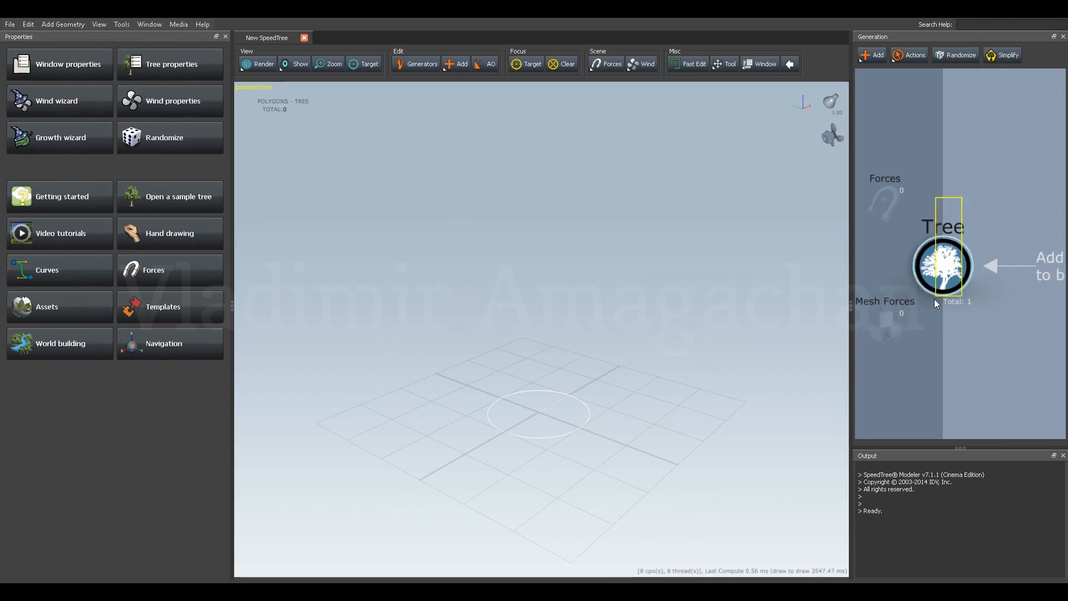
{"action": "left_click", "coordinate": [944, 271]}
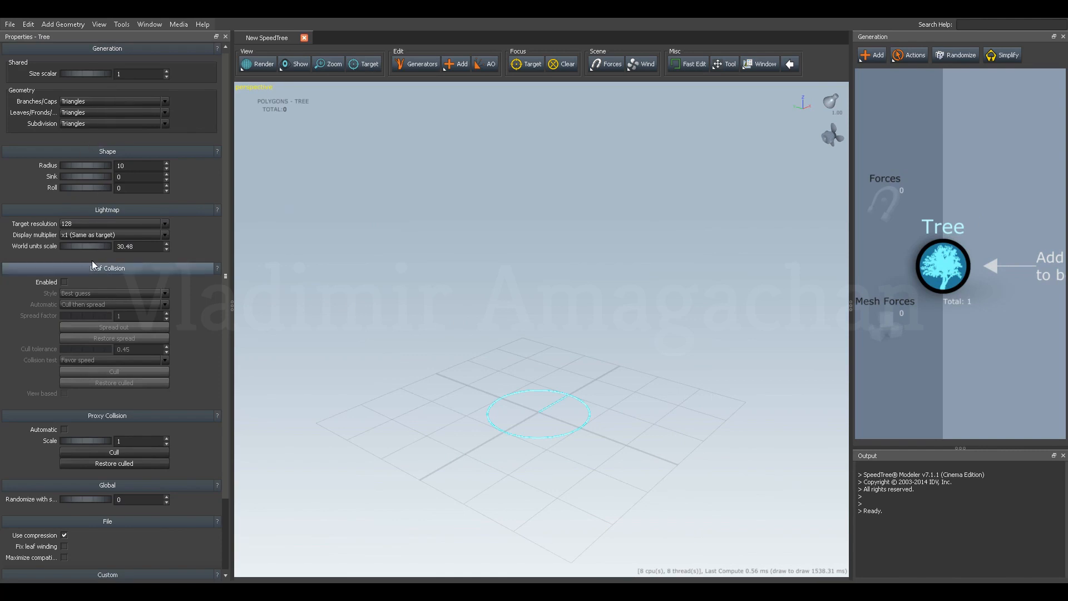
{"action": "left_click_drag", "start_coordinate": [487, 332], "coordinate": [505, 280]}
{"action": "scroll", "coordinate": [505, 280], "scroll_direction": "up", "scroll_amount": 3}
{"action": "scroll", "coordinate": [505, 279], "scroll_direction": "down", "scroll_amount": 6}
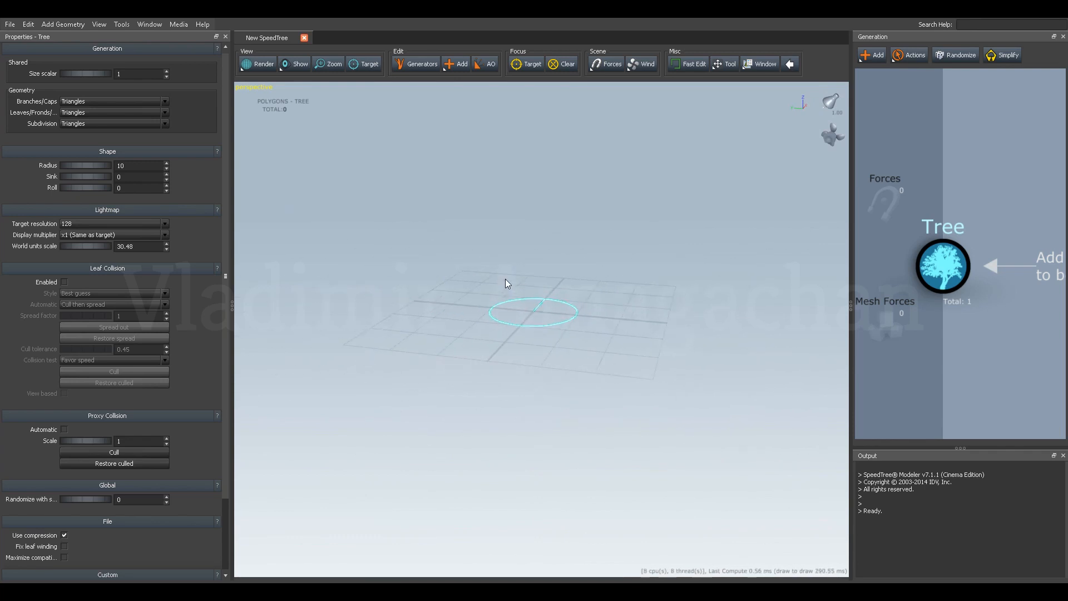
{"action": "scroll", "coordinate": [506, 278], "scroll_direction": "up", "scroll_amount": 6}
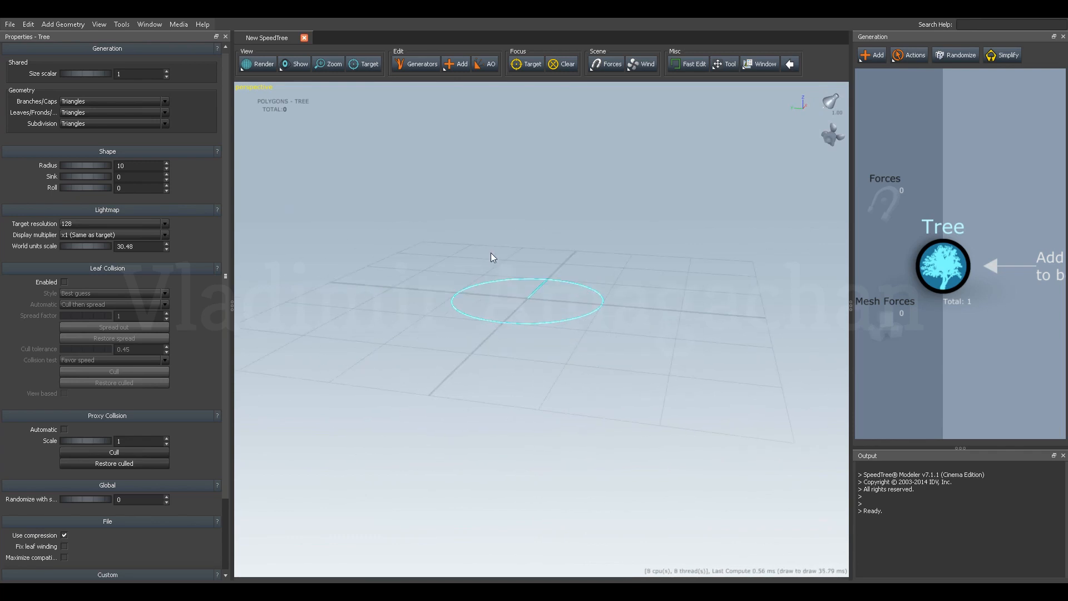
{"action": "left_click", "coordinate": [450, 288]}
{"action": "left_click_drag", "start_coordinate": [452, 289], "coordinate": [517, 290]}
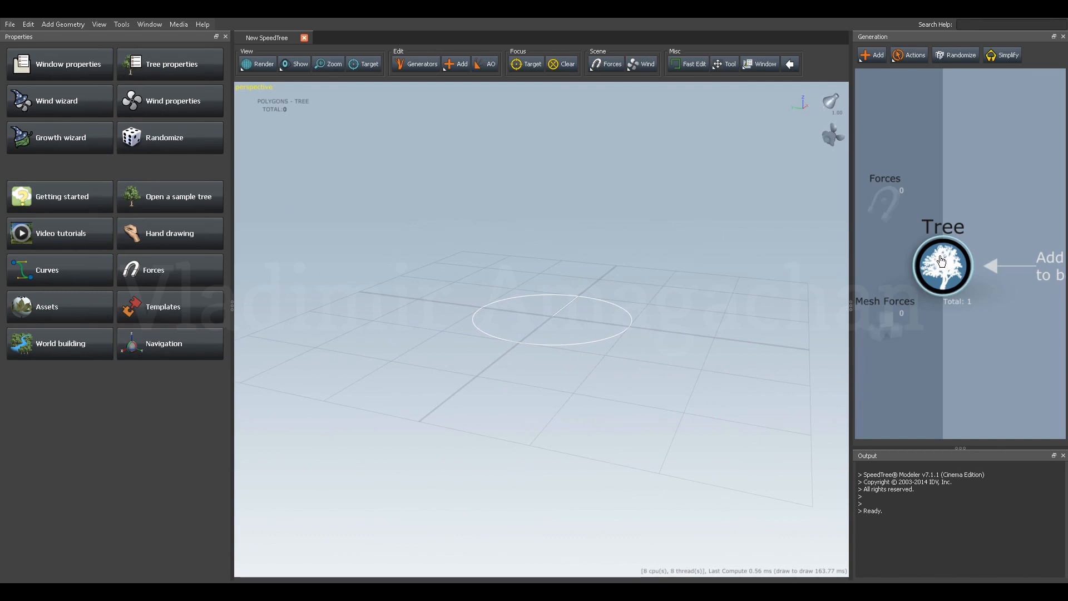
Add a Standard trunk generator to the tree.
{"action": "left_click_drag", "start_coordinate": [966, 206], "coordinate": [957, 235]}
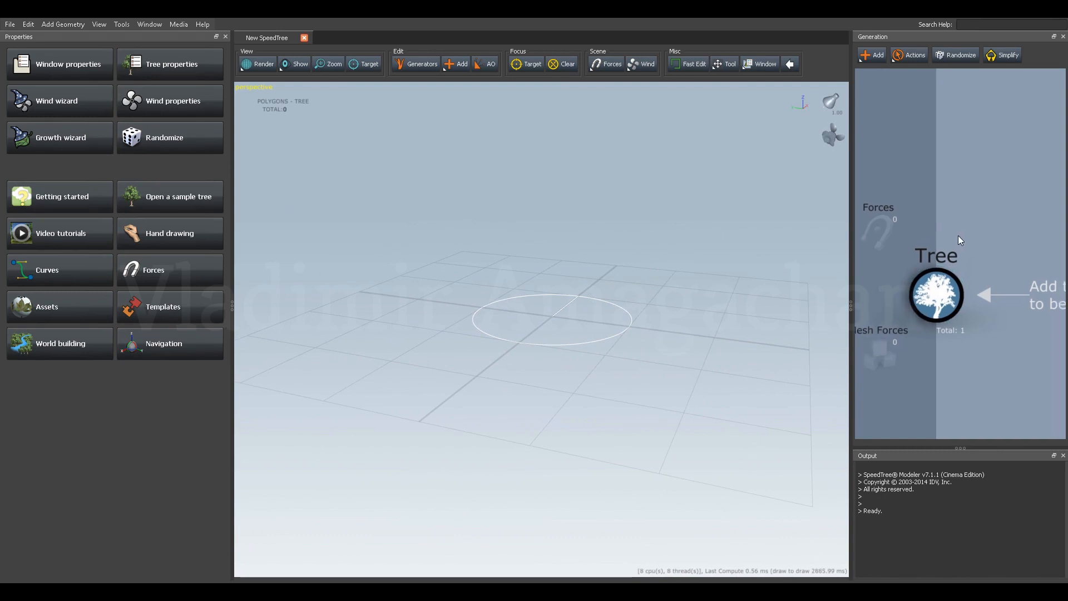
{"action": "left_click", "coordinate": [863, 57]}
{"action": "mouse_move", "coordinate": [885, 63]}
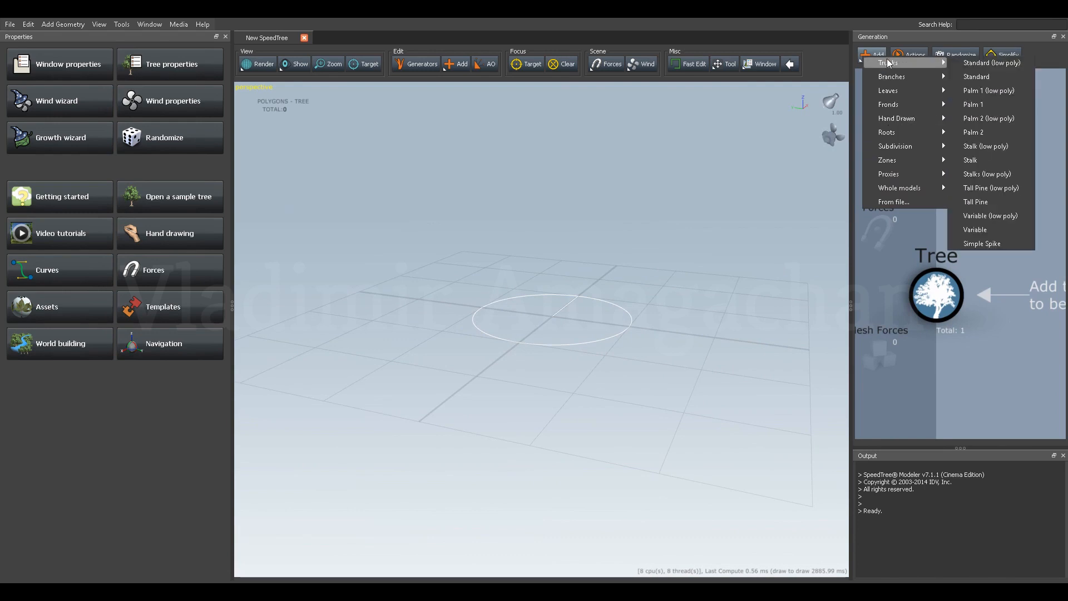
{"action": "mouse_move", "coordinate": [896, 91]}
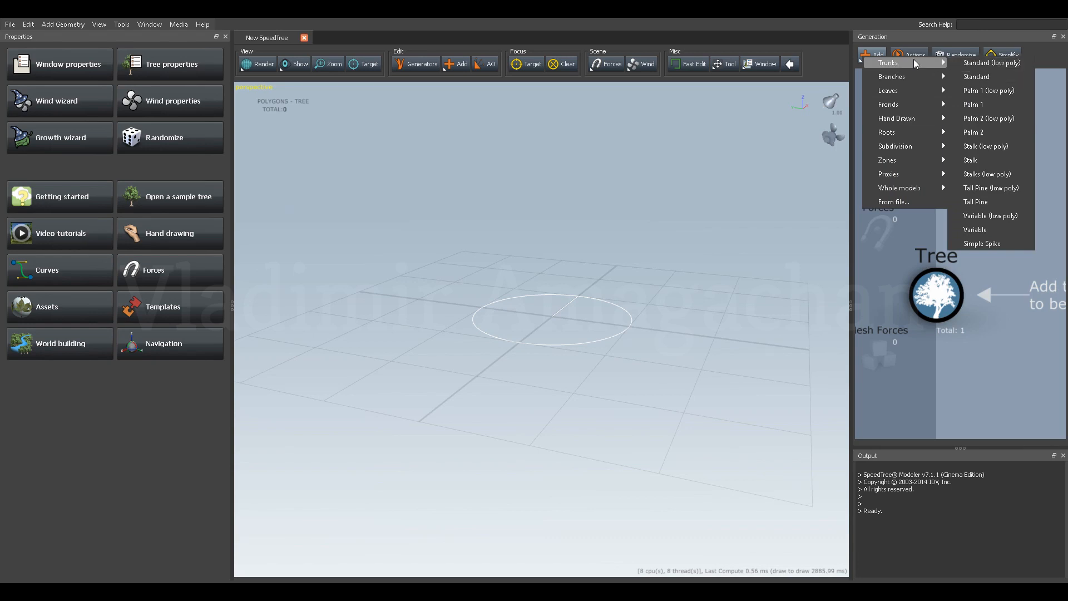
{"action": "left_click", "coordinate": [976, 77]}
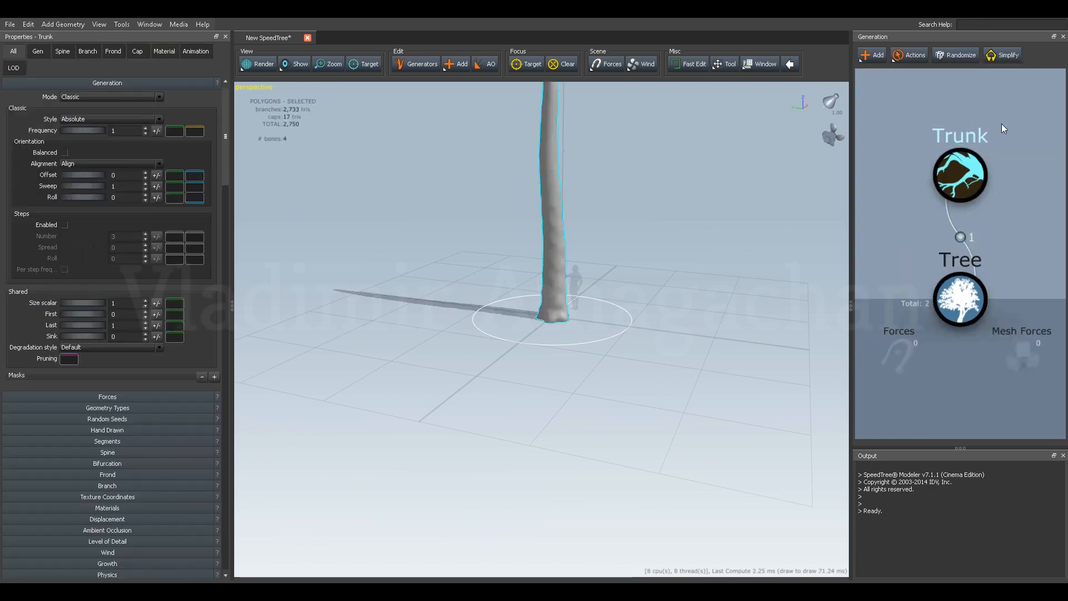
Preview the whole trunk in Realistic (no shadows) and Wireframe render modes, and return to Realistic.
{"action": "left_click_drag", "start_coordinate": [929, 151], "coordinate": [927, 203]}
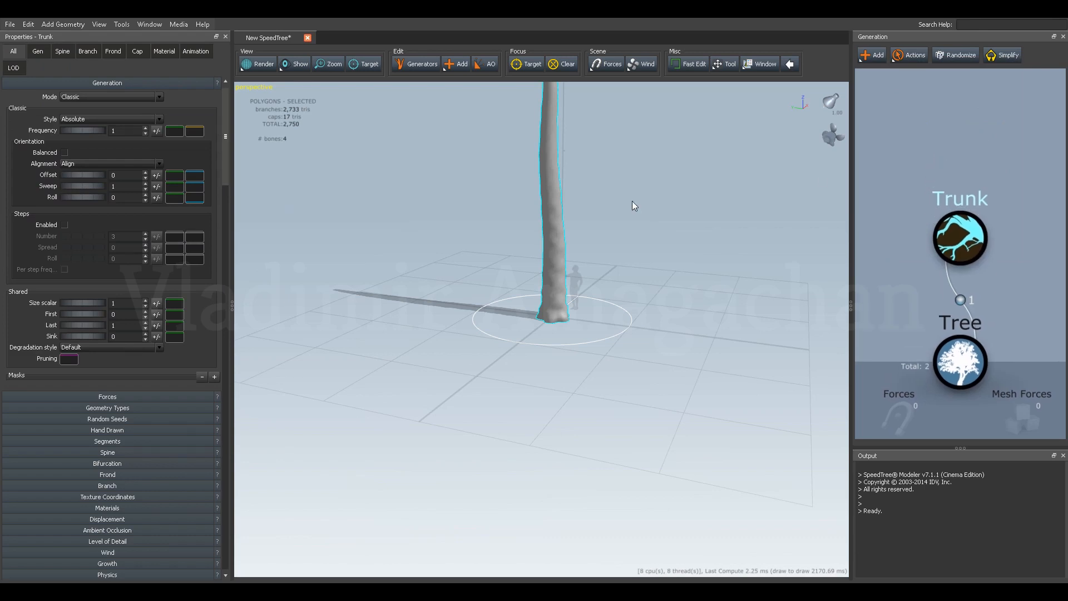
{"action": "mouse_move", "coordinate": [604, 219]}
{"action": "left_mouse_down"}
{"action": "mouse_move", "coordinate": [567, 233]}
{"action": "mouse_move", "coordinate": [597, 222]}
{"action": "left_mouse_up"}
{"action": "middle_click_drag", "start_coordinate": [598, 222], "coordinate": [593, 286]}
{"action": "left_click_drag", "start_coordinate": [593, 286], "coordinate": [593, 259]}
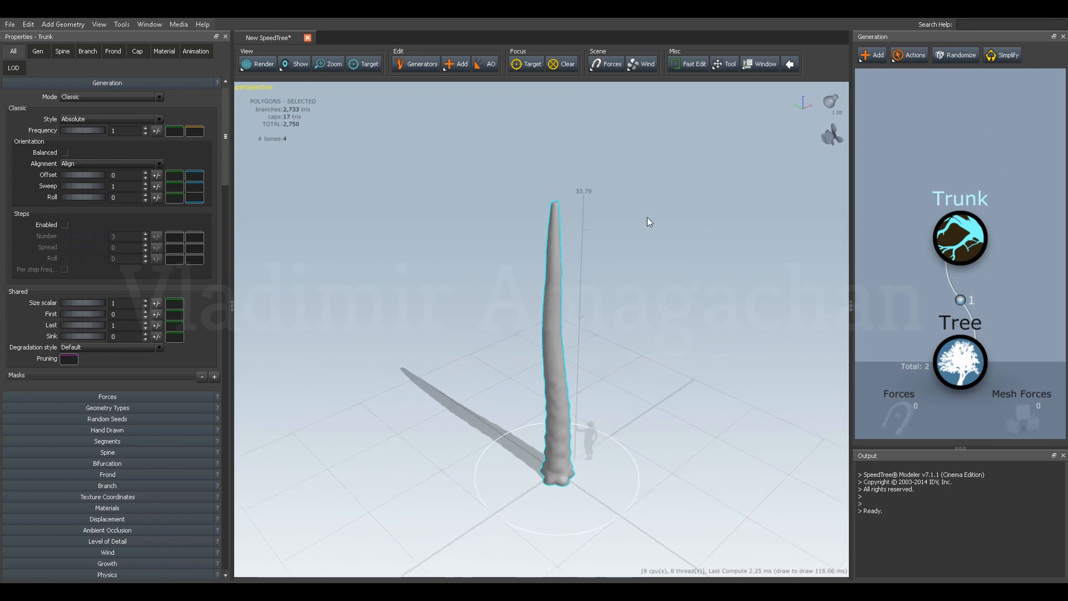
{"action": "left_click", "coordinate": [259, 71]}
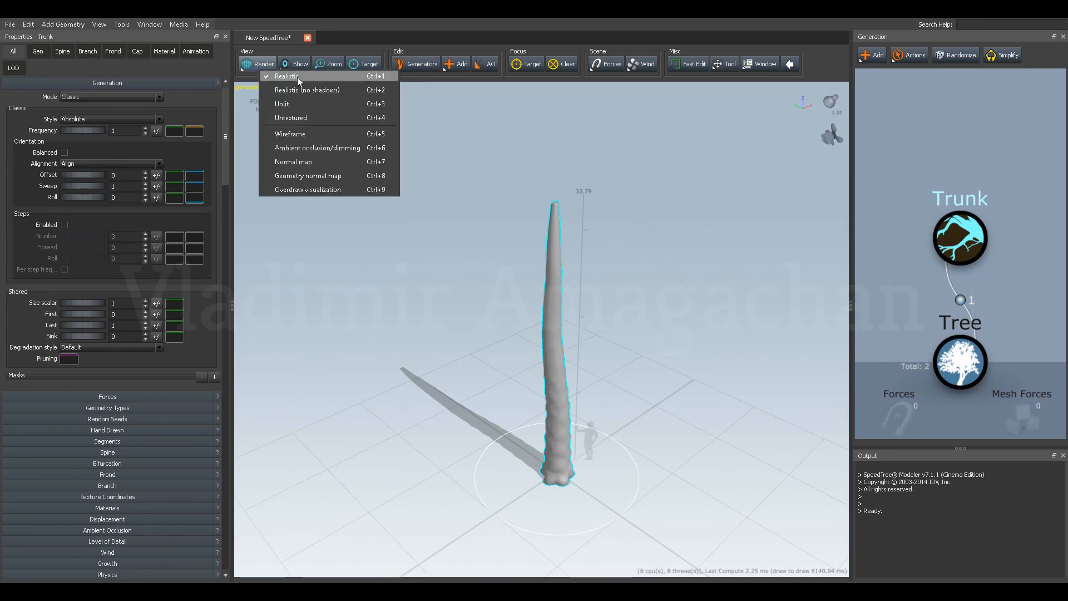
{"action": "left_click", "coordinate": [295, 91]}
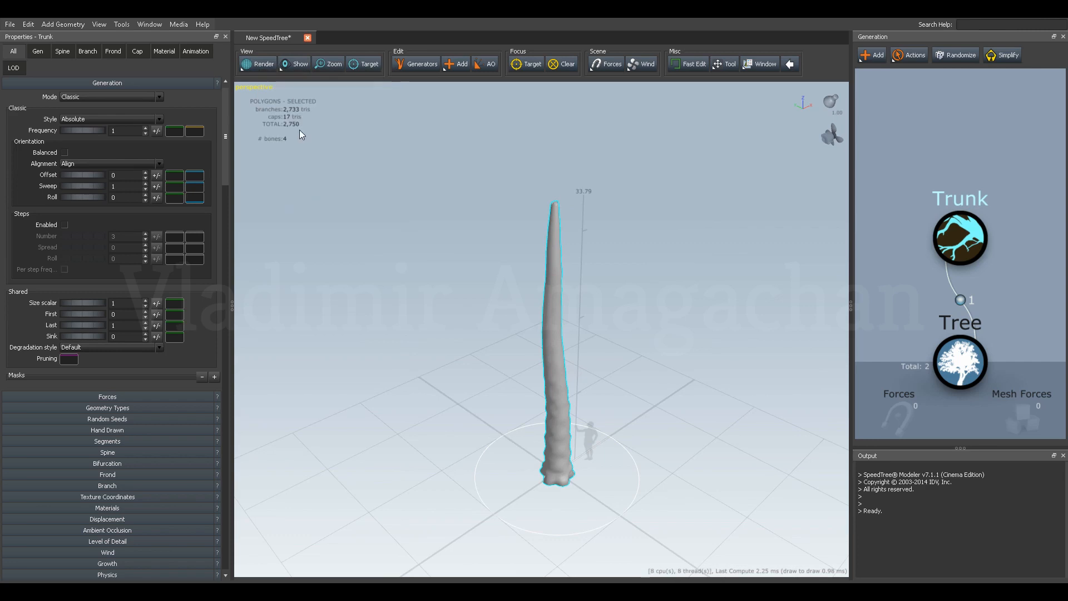
{"action": "left_click", "coordinate": [263, 65]}
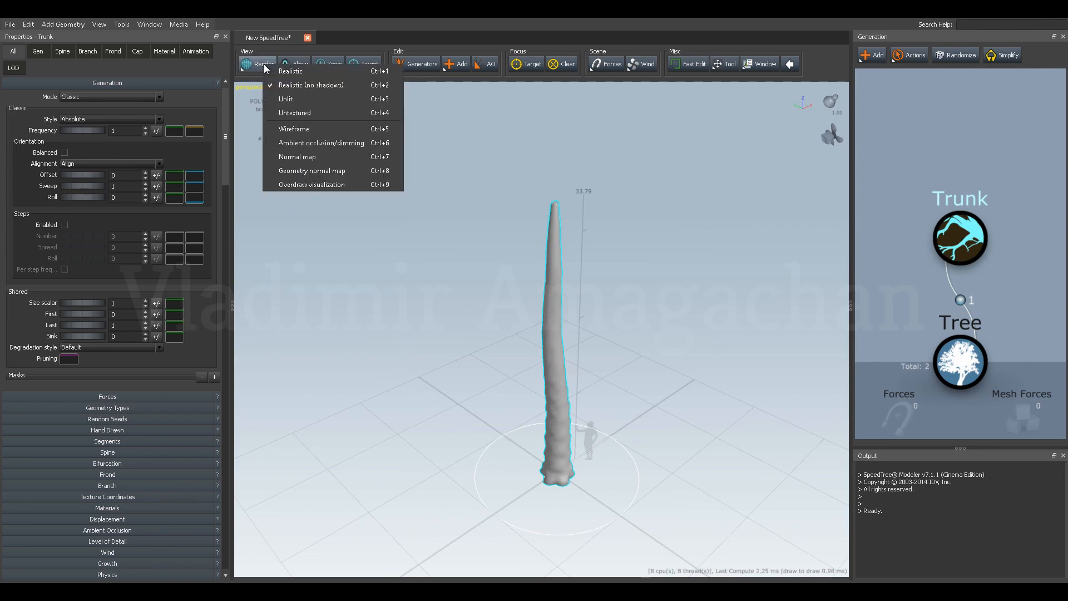
{"action": "left_click", "coordinate": [302, 133]}
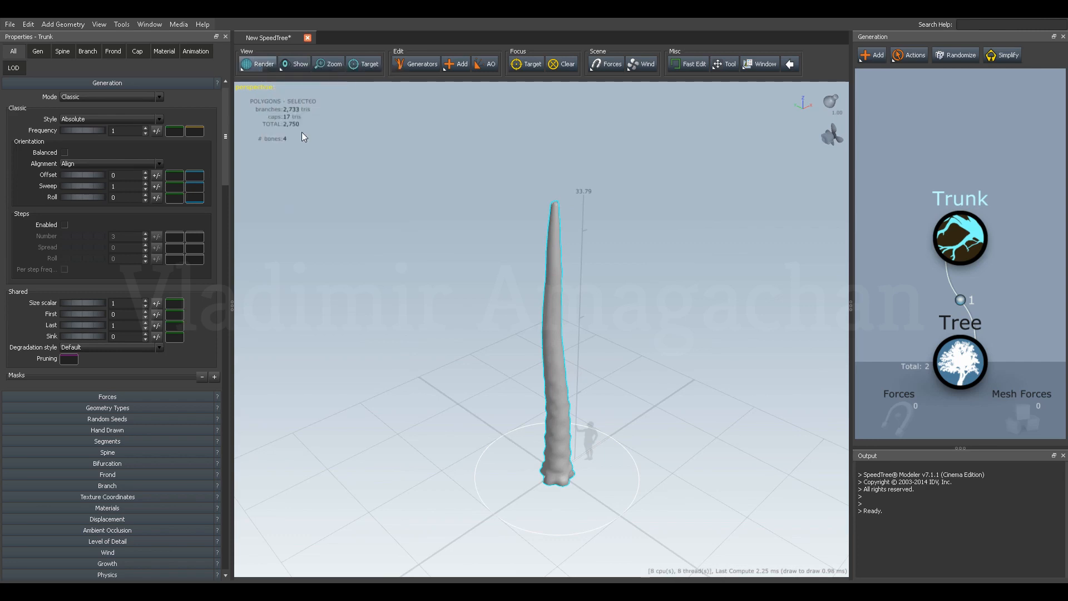
{"action": "left_click", "coordinate": [263, 63]}
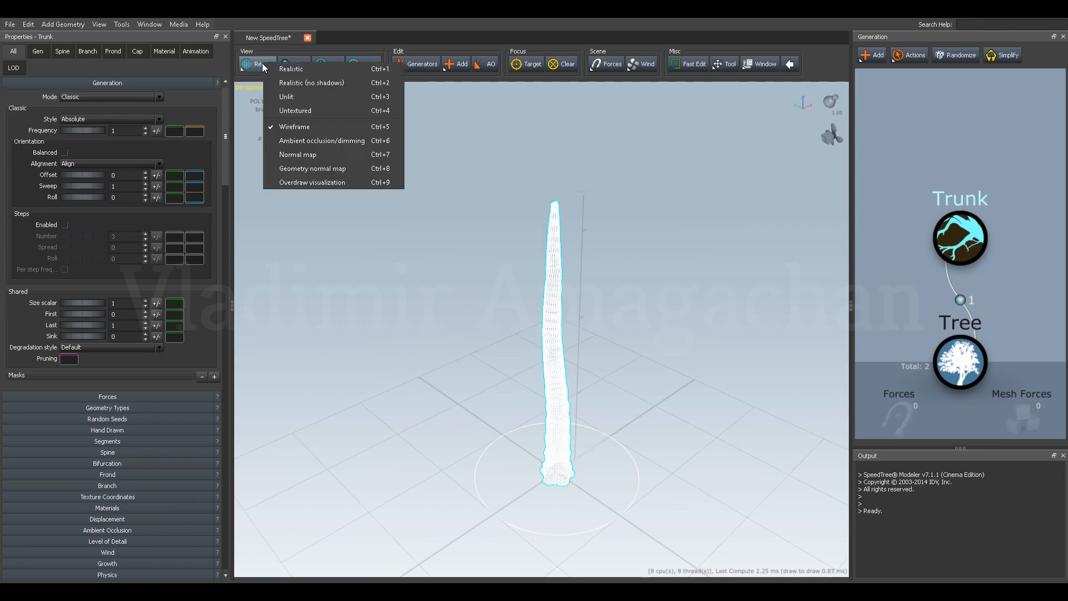
{"action": "left_click", "coordinate": [302, 74]}
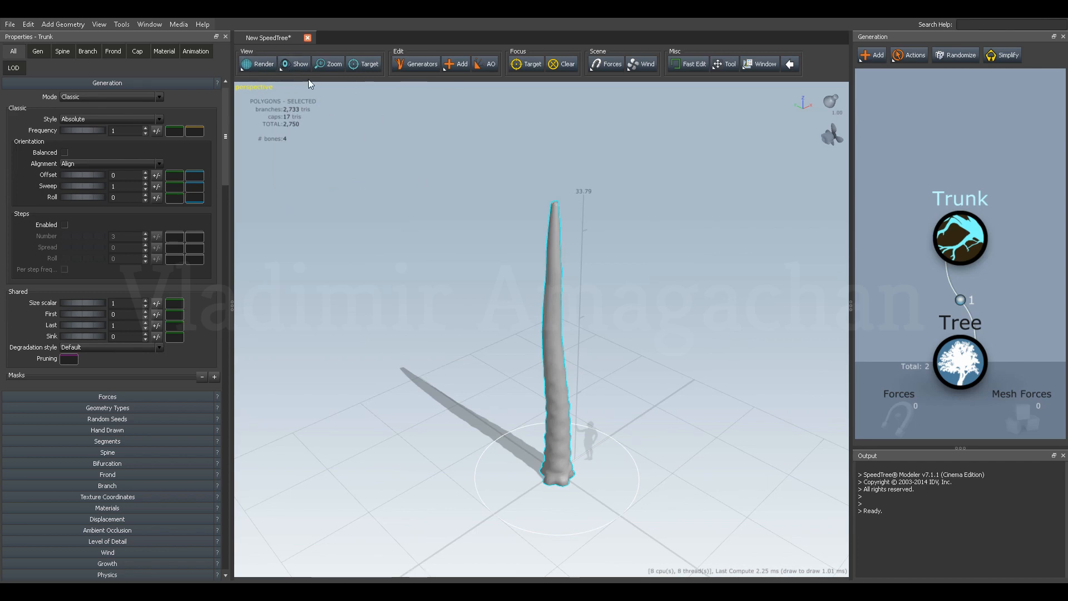
Display the mesh edges over the shaded trunk and inspect its polygon density up close.
{"action": "left_click", "coordinate": [295, 65]}
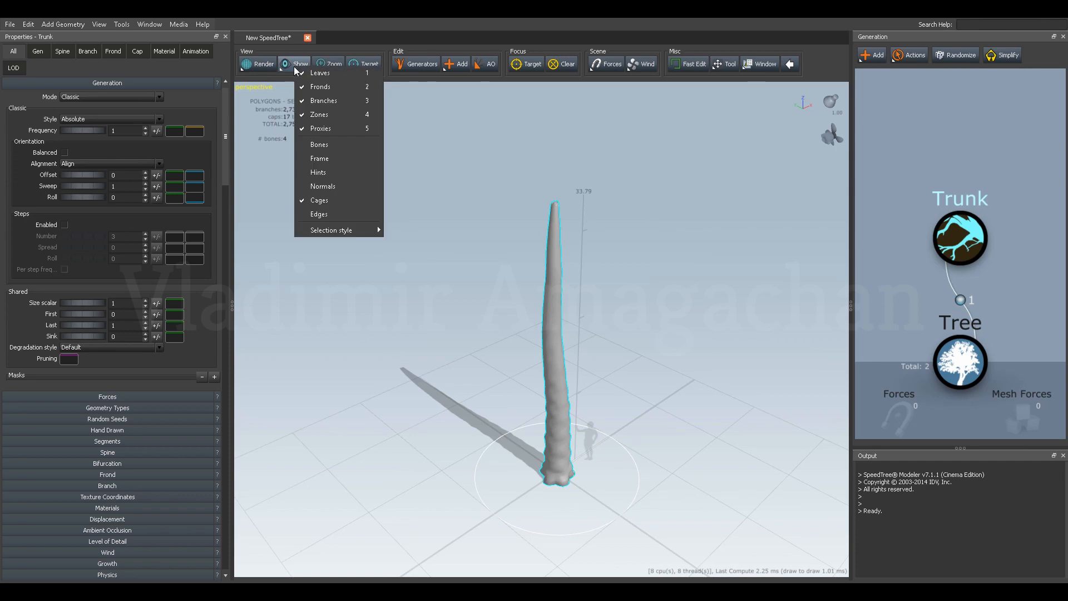
{"action": "left_click", "coordinate": [320, 214]}
{"action": "left_click_drag", "start_coordinate": [384, 231], "coordinate": [409, 236]}
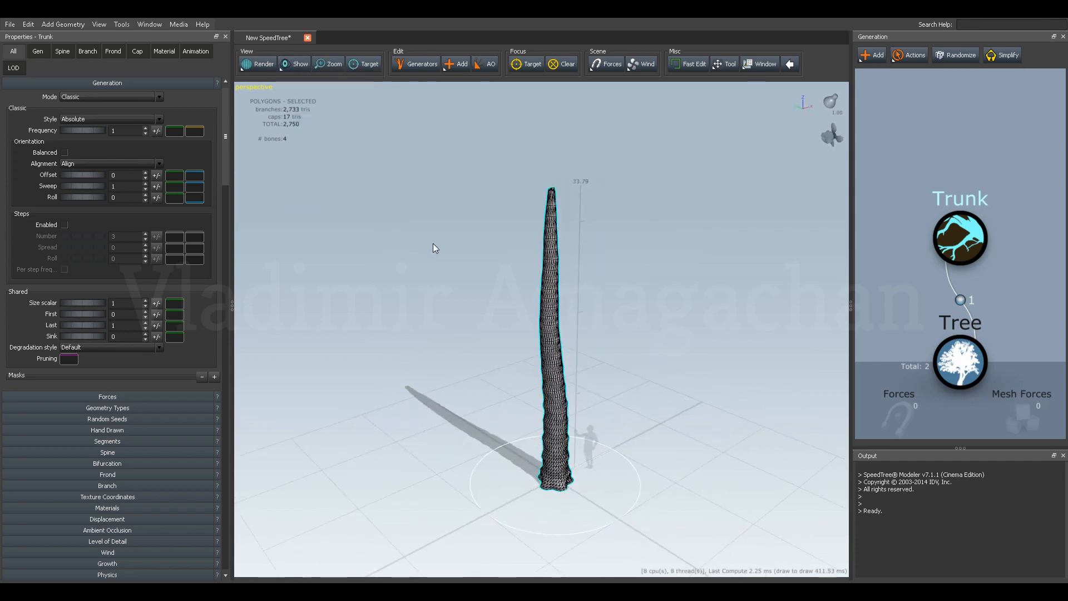
{"action": "left_click", "coordinate": [446, 249]}
{"action": "scroll", "coordinate": [521, 255], "scroll_direction": "up", "scroll_amount": 3}
{"action": "left_click_drag", "start_coordinate": [523, 254], "coordinate": [641, 224]}
Look through the trunk's generation, branch and material property groups.
{"action": "left_click", "coordinate": [912, 229]}
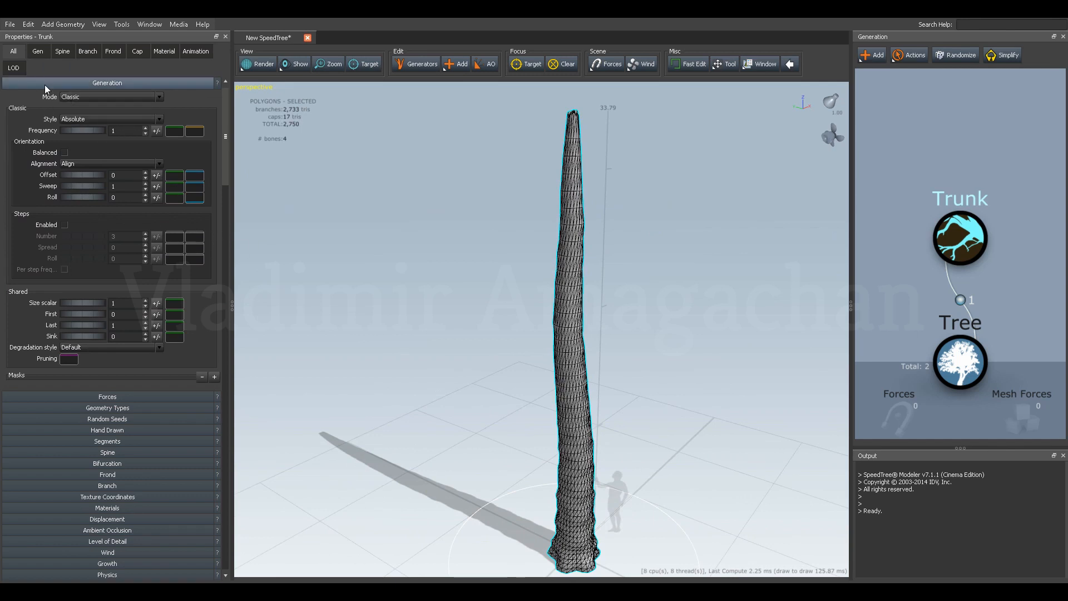
{"action": "left_click", "coordinate": [62, 51]}
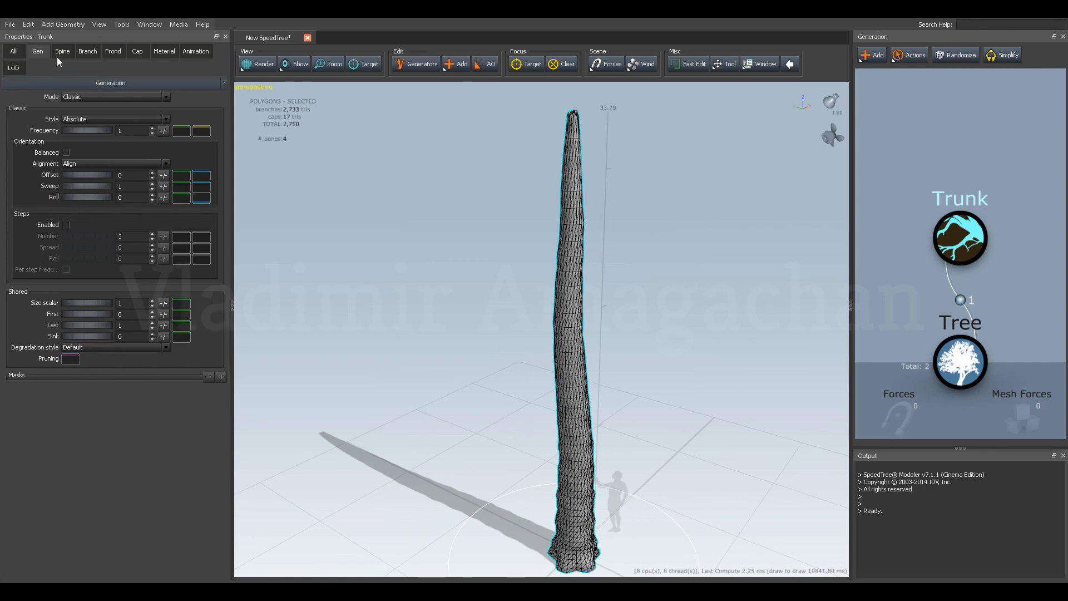
{"action": "left_click", "coordinate": [86, 52]}
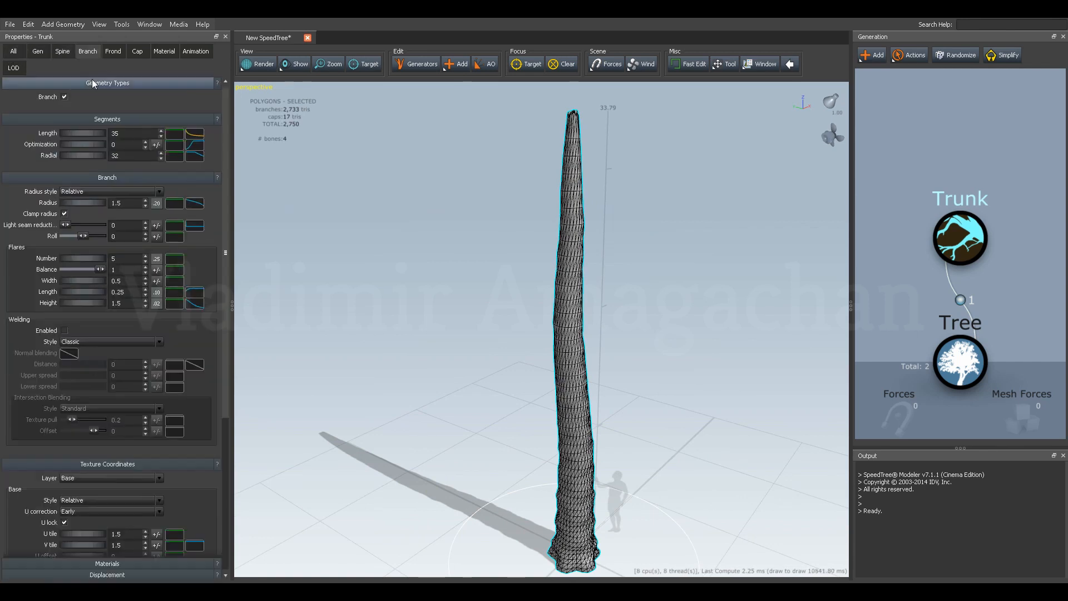
{"action": "left_click", "coordinate": [159, 55]}
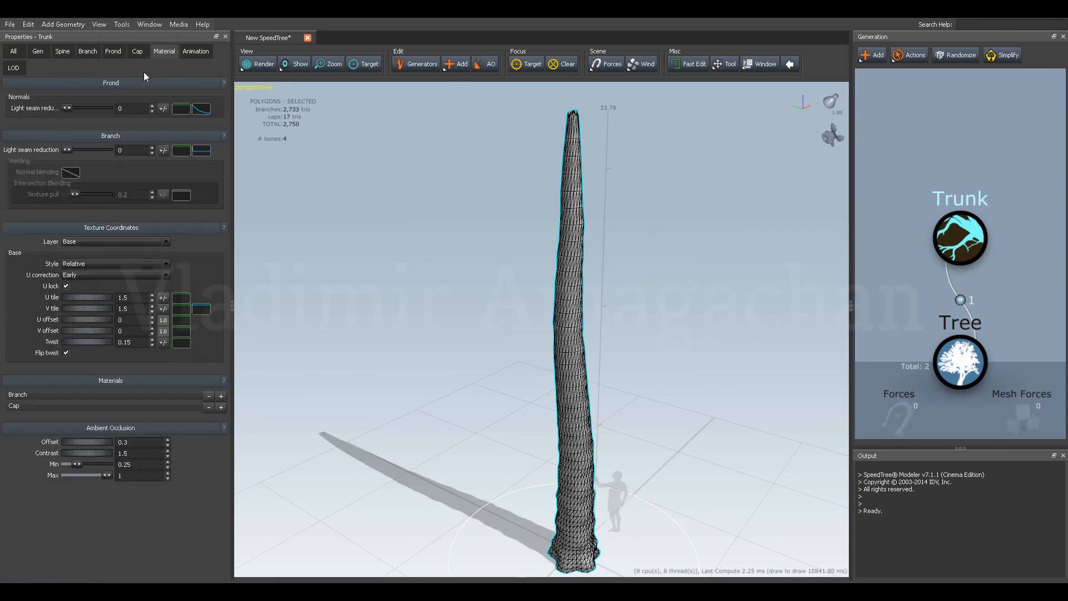
{"action": "left_click", "coordinate": [35, 51]}
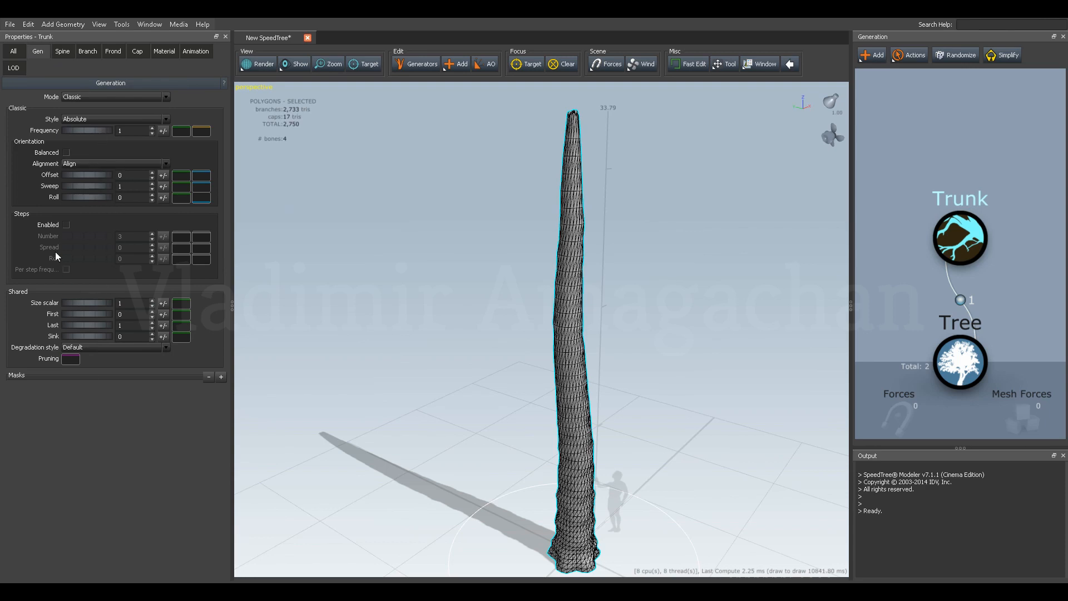
Increase the trunk's spine length to 35.53, keeping the start angle at 0.
{"action": "left_click", "coordinate": [61, 51]}
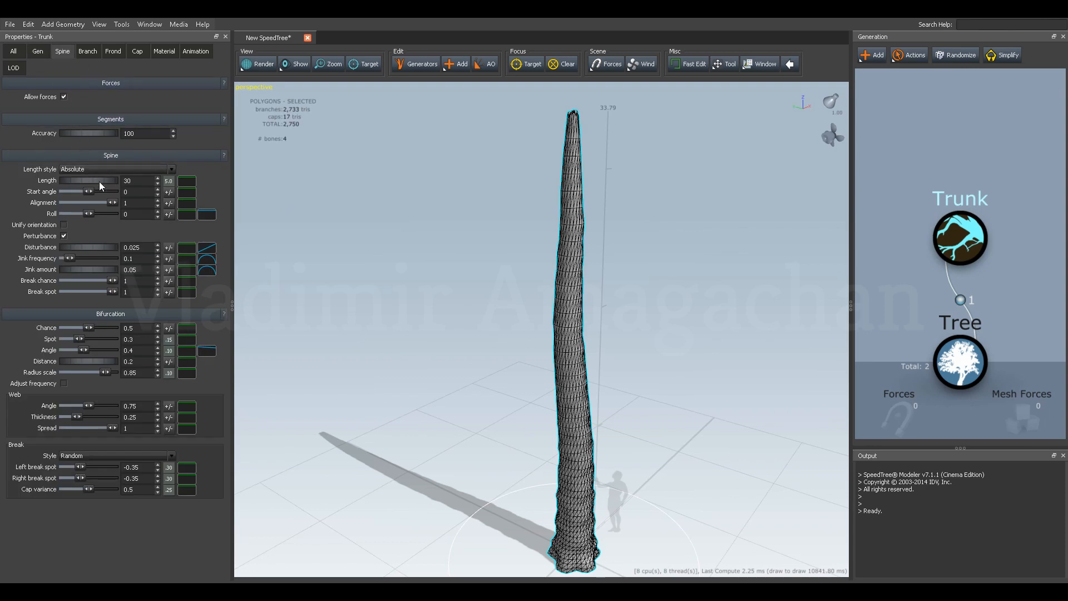
{"action": "left_click_drag", "start_coordinate": [71, 179], "coordinate": [257, 181]}
{"action": "scroll", "coordinate": [506, 258], "scroll_direction": "down", "scroll_amount": 6}
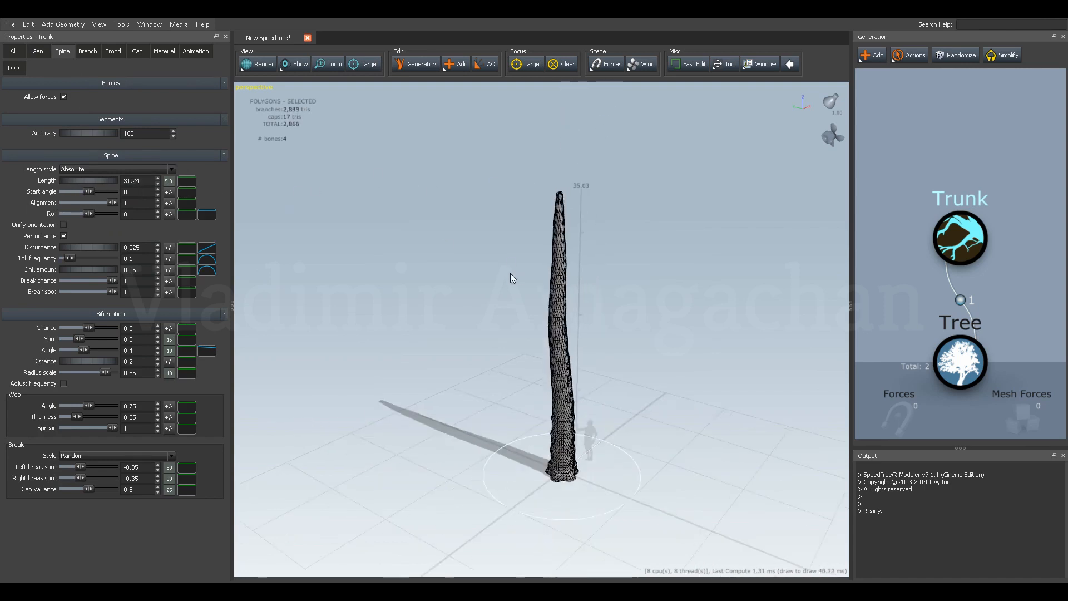
{"action": "left_click_drag", "start_coordinate": [66, 179], "coordinate": [300, 187]}
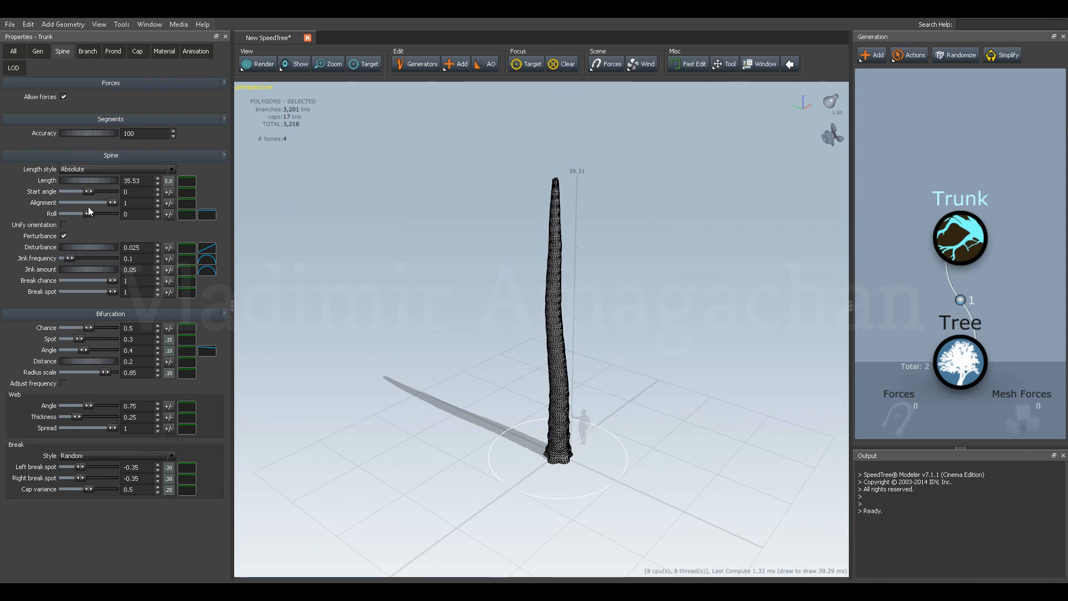
{"action": "mouse_move", "coordinate": [87, 192]}
{"action": "left_mouse_down"}
{"action": "mouse_move", "coordinate": [108, 192]}
{"action": "mouse_move", "coordinate": [87, 192]}
{"action": "left_mouse_up"}
Bend the trunk by raising its spine disturbance to 0.575.
{"action": "left_click_drag", "start_coordinate": [76, 246], "coordinate": [111, 251]}
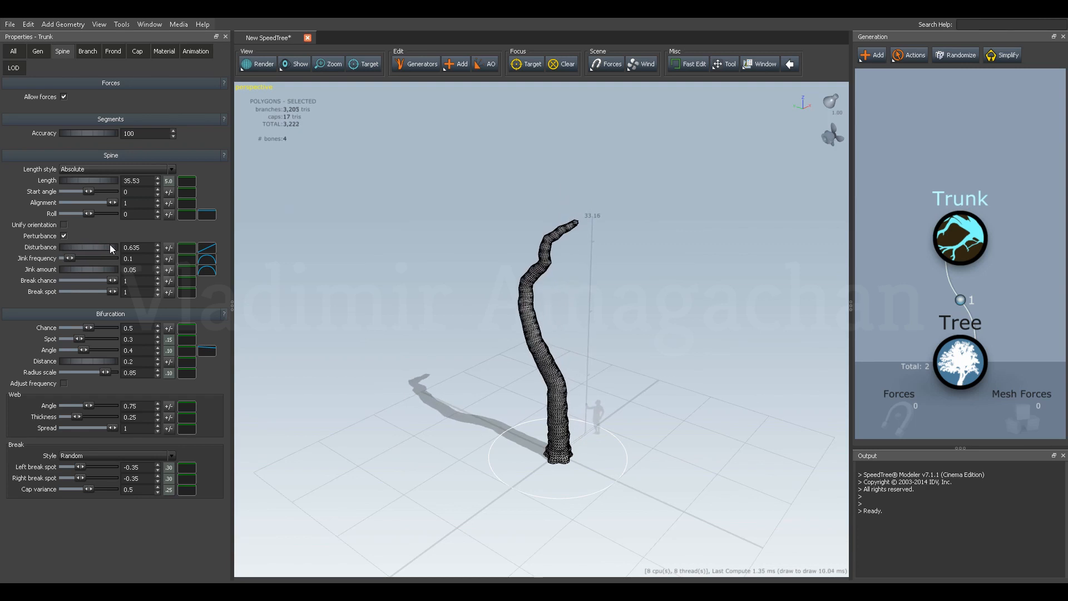
{"action": "left_click_drag", "start_coordinate": [319, 269], "coordinate": [495, 319]}
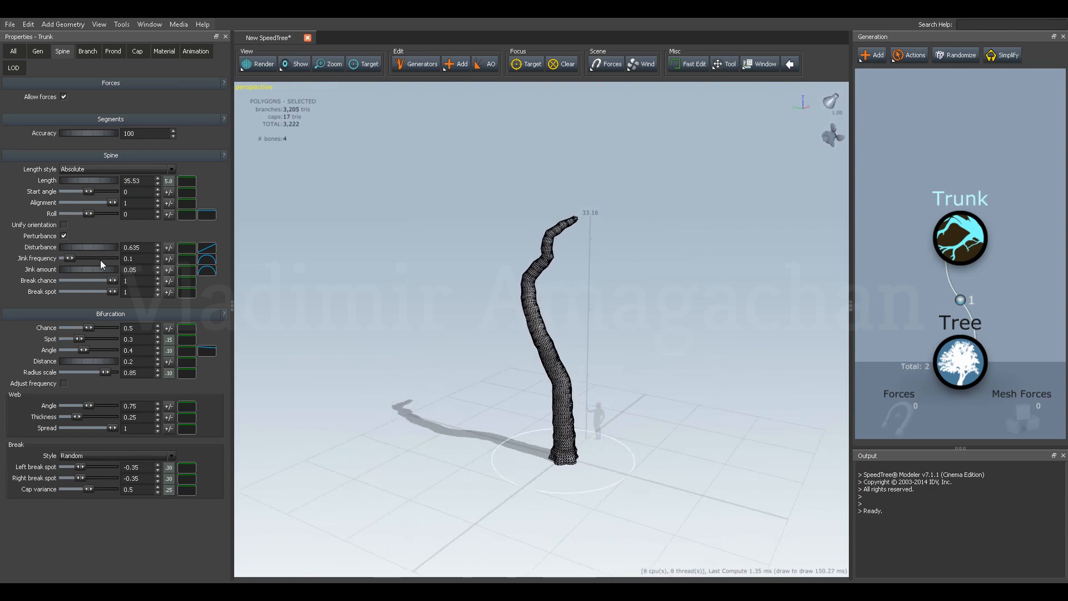
{"action": "left_click_drag", "start_coordinate": [413, 317], "coordinate": [398, 342]}
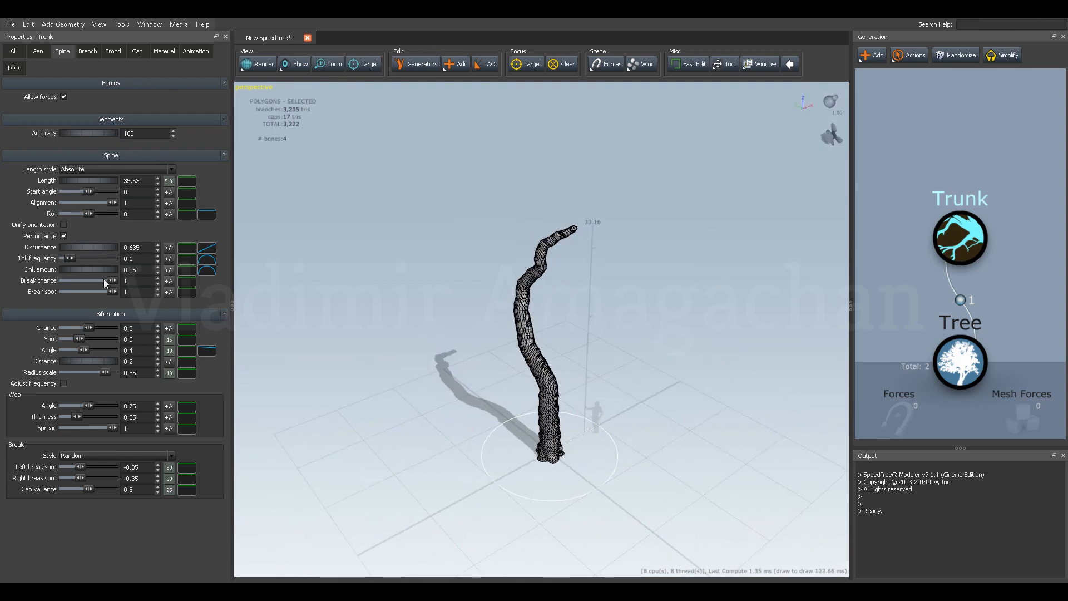
{"action": "left_click_drag", "start_coordinate": [93, 249], "coordinate": [142, 250]}
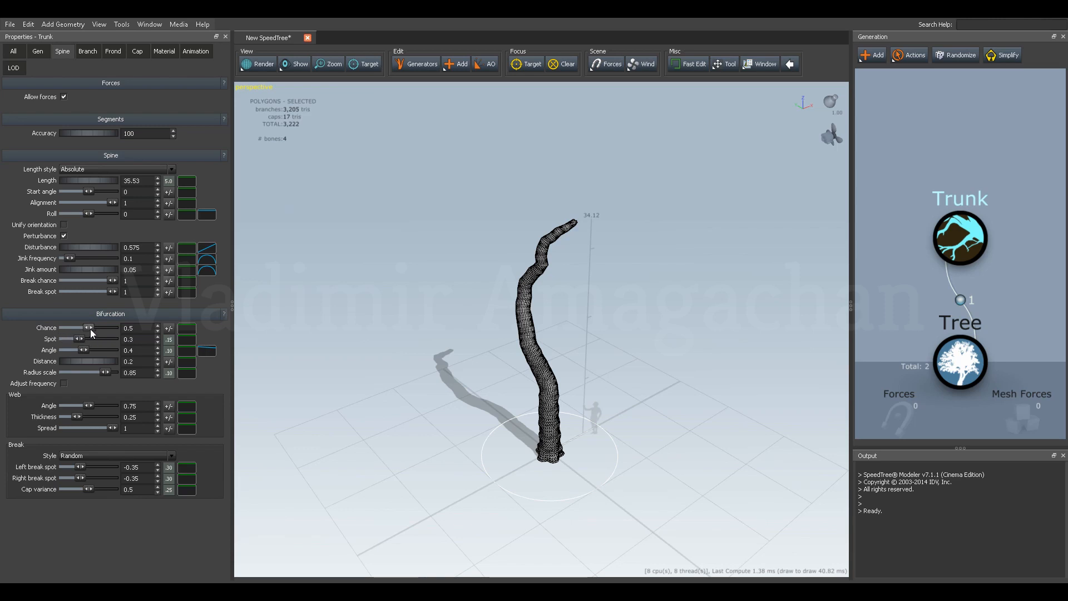
Split the trunk by setting its bifurcation chance to 1, and check the fork from another angle.
{"action": "mouse_move", "coordinate": [88, 330]}
{"action": "left_click_drag", "start_coordinate": [104, 331], "coordinate": [159, 334]}
{"action": "left_click_drag", "start_coordinate": [511, 372], "coordinate": [582, 376]}
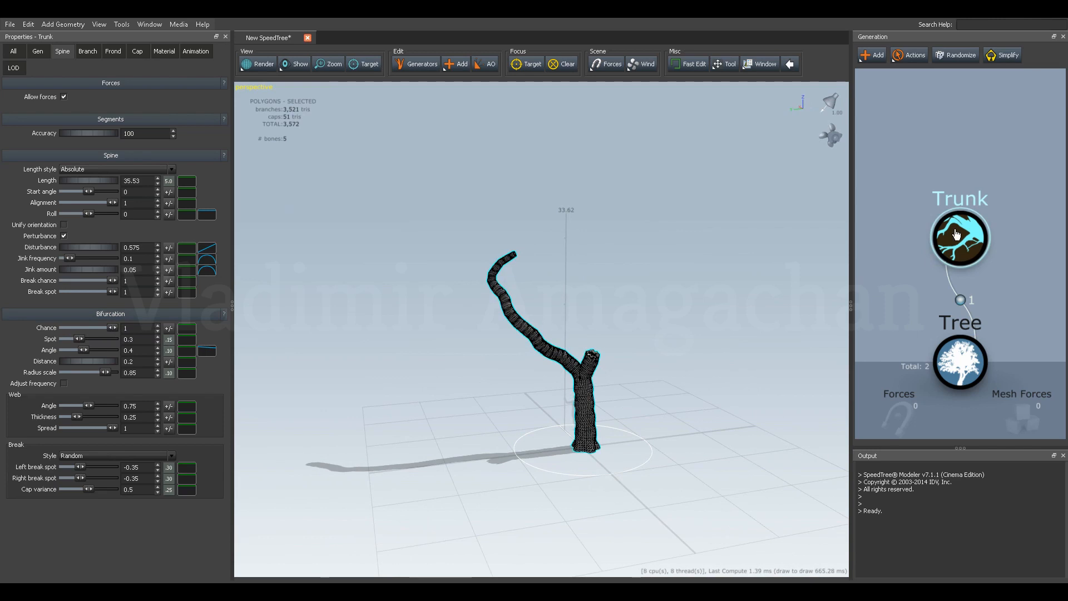
Randomize the trunk several times, checking each forked variation from different angles.
{"action": "left_click", "coordinate": [954, 55]}
{"action": "left_click_drag", "start_coordinate": [707, 266], "coordinate": [621, 294]}
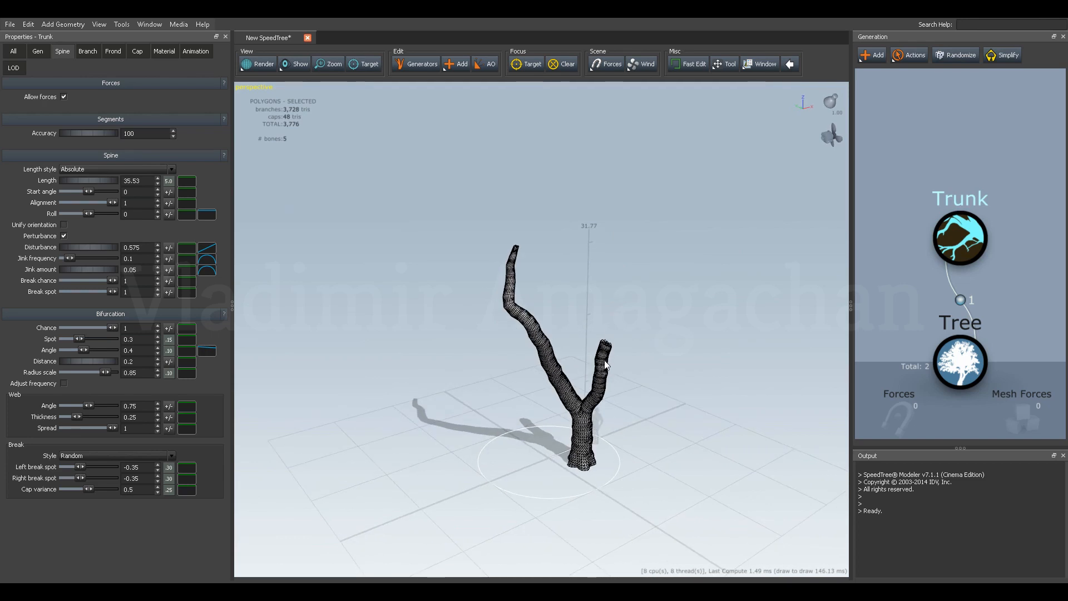
{"action": "left_click_drag", "start_coordinate": [542, 336], "coordinate": [555, 335]}
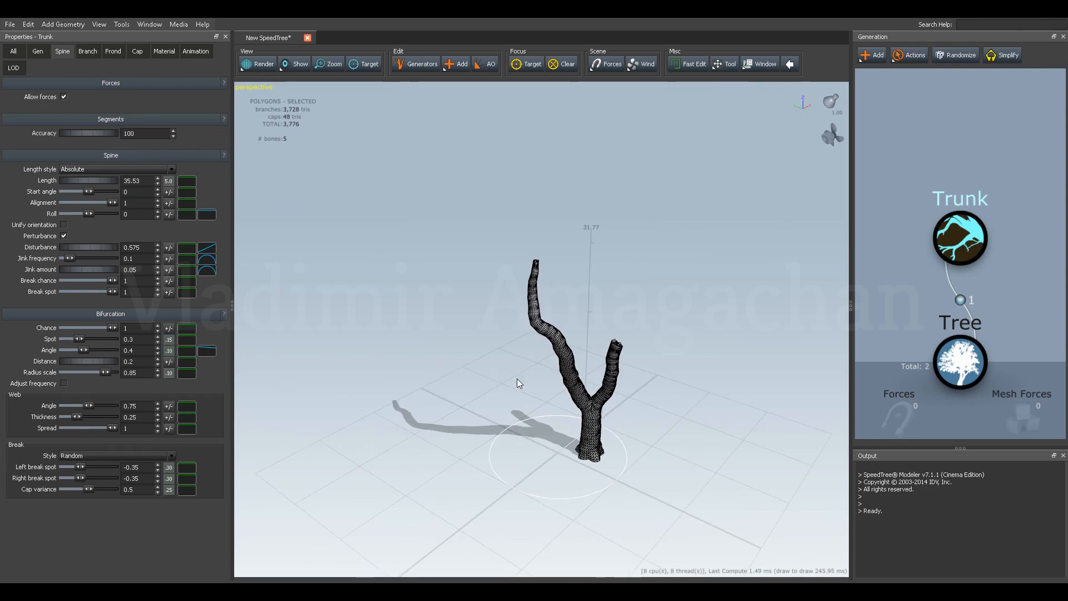
{"action": "left_click_drag", "start_coordinate": [618, 400], "coordinate": [570, 388]}
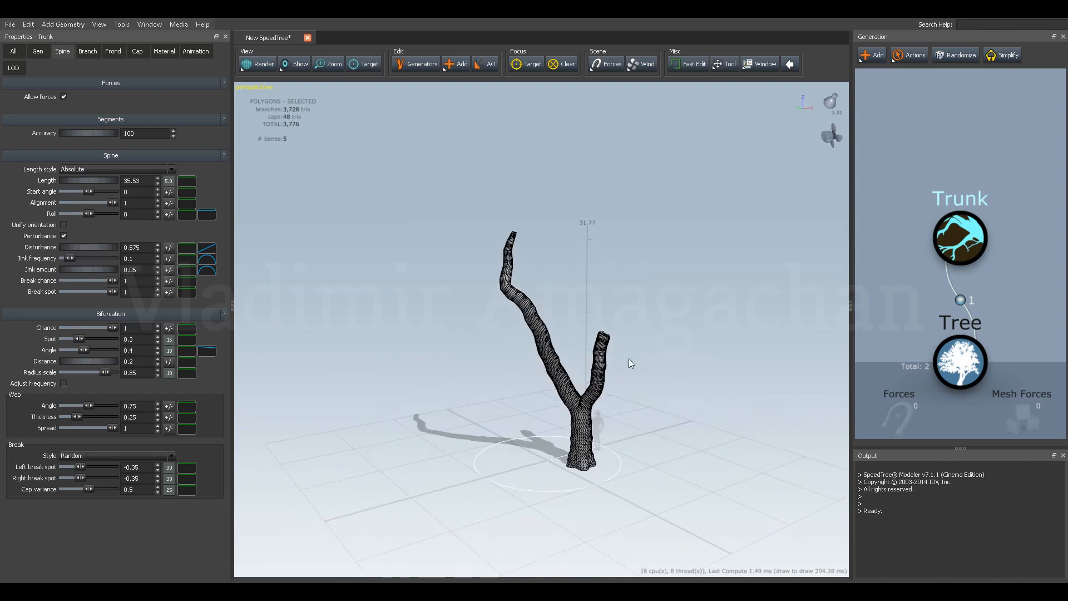
{"action": "left_click", "coordinate": [958, 58]}
{"action": "left_click", "coordinate": [958, 58]}
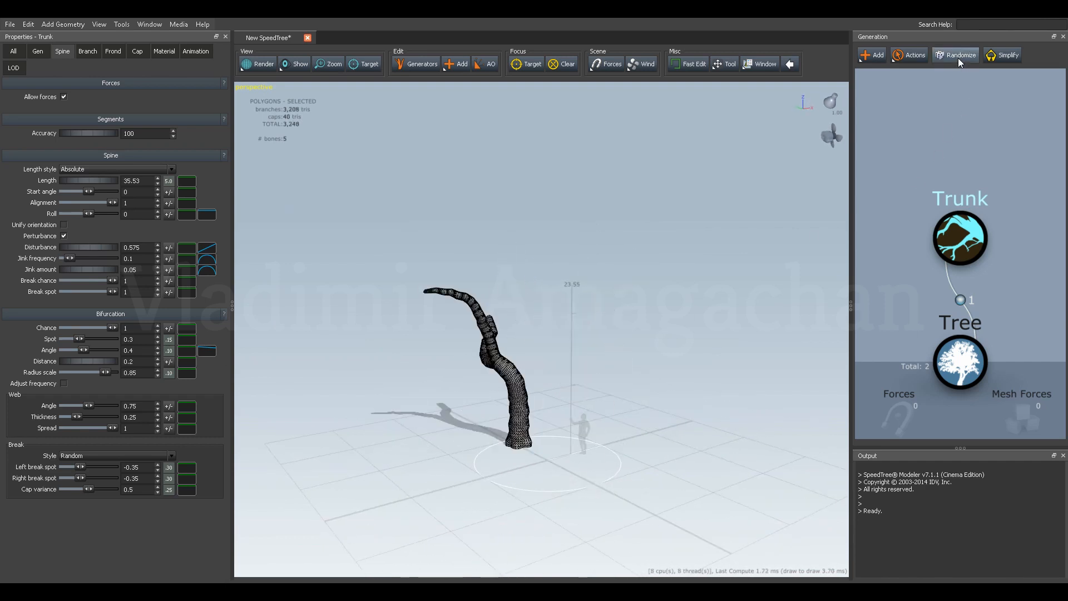
{"action": "mouse_move", "coordinate": [592, 371]}
{"action": "left_mouse_down"}
{"action": "mouse_move", "coordinate": [488, 389]}
{"action": "mouse_move", "coordinate": [523, 399]}
{"action": "mouse_move", "coordinate": [564, 357]}
{"action": "mouse_move", "coordinate": [596, 356]}
{"action": "left_mouse_up"}
{"action": "left_click", "coordinate": [960, 56]}
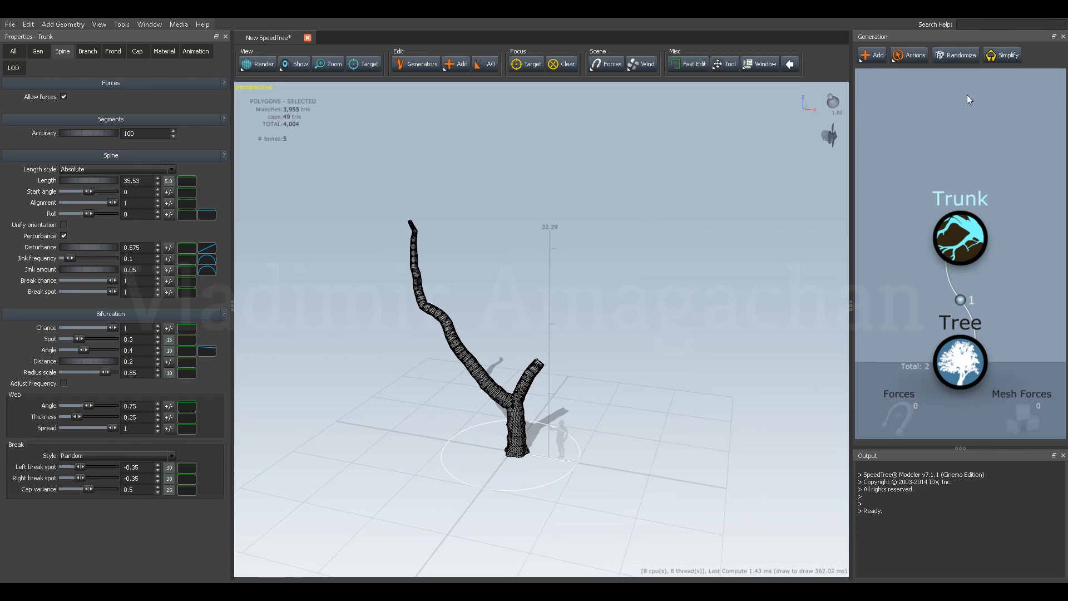
{"action": "left_click_drag", "start_coordinate": [734, 266], "coordinate": [618, 322]}
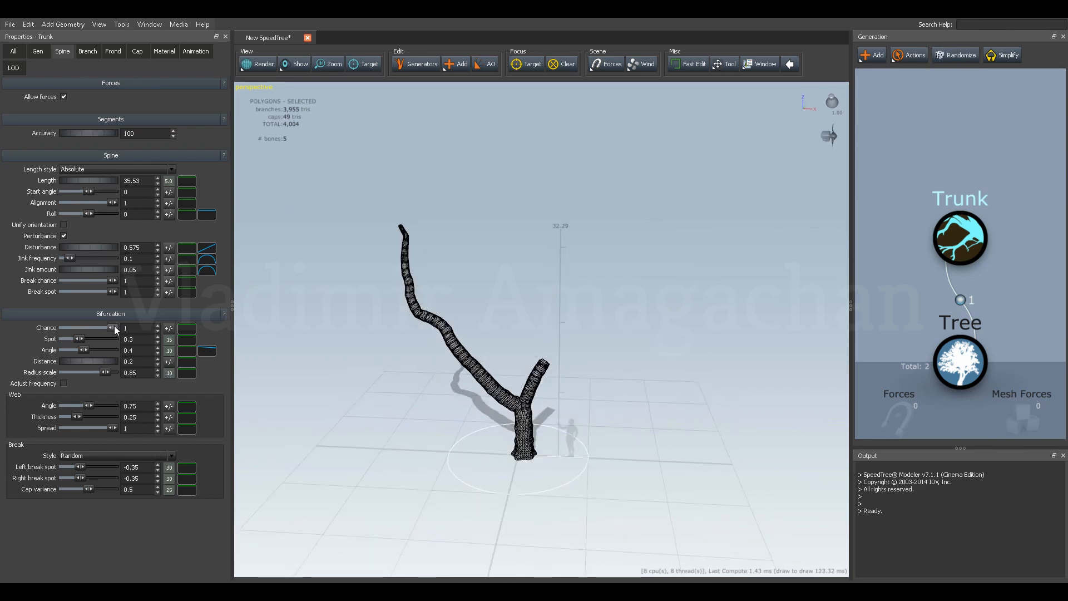
Compare the trunk at bifurcation chance 0 and 1, keeping 1, and set the bifurcation spot to 0.291.
{"action": "left_click_drag", "start_coordinate": [111, 328], "coordinate": [60, 328]}
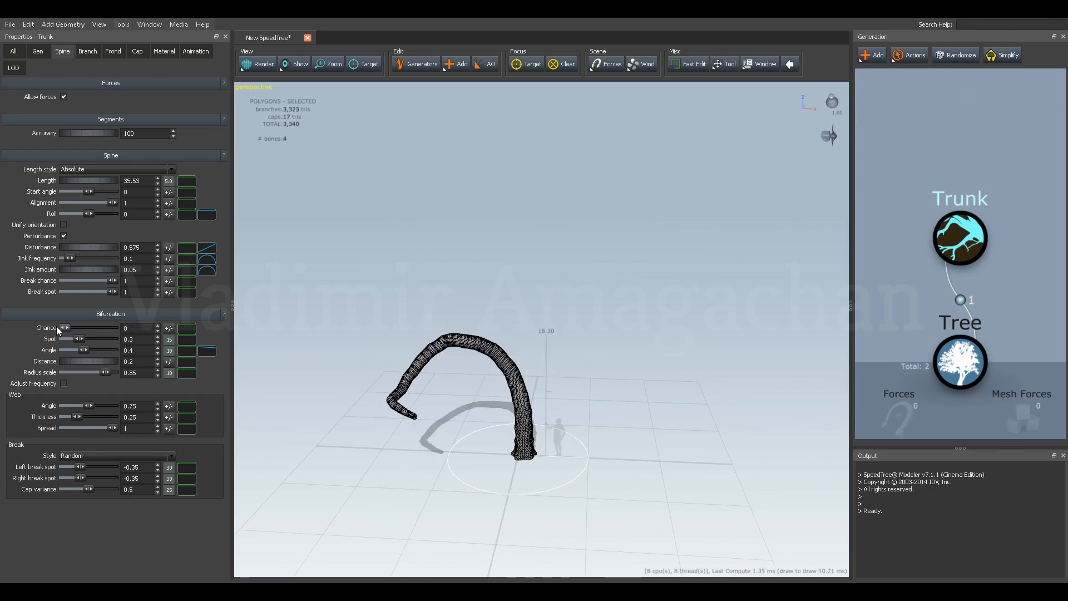
{"action": "mouse_move", "coordinate": [446, 339]}
{"action": "left_mouse_down"}
{"action": "mouse_move", "coordinate": [456, 327]}
{"action": "mouse_move", "coordinate": [434, 334]}
{"action": "left_mouse_up"}
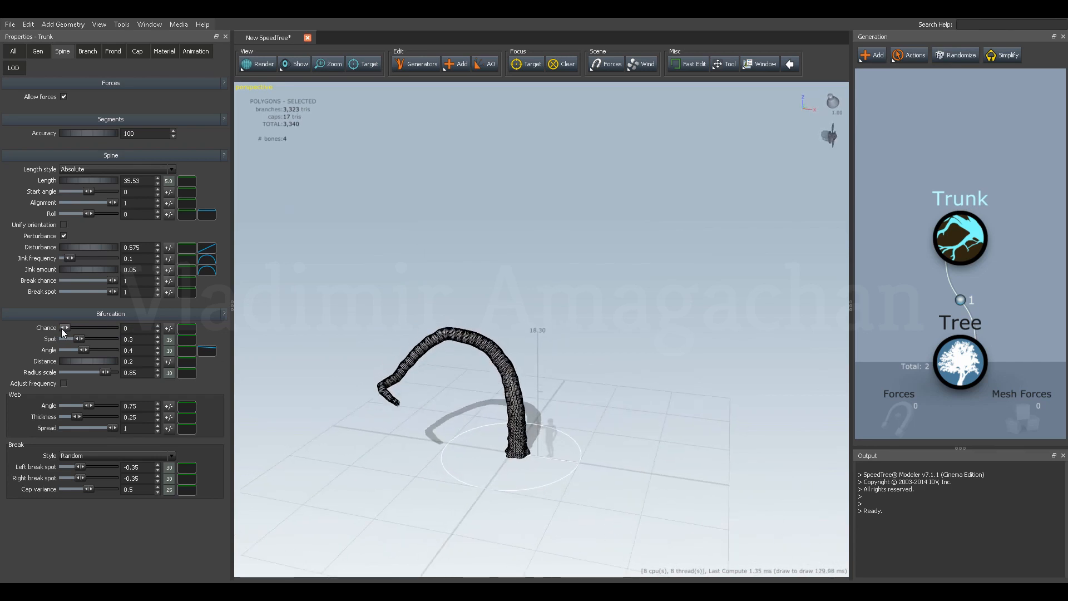
{"action": "left_click_drag", "start_coordinate": [62, 327], "coordinate": [113, 328]}
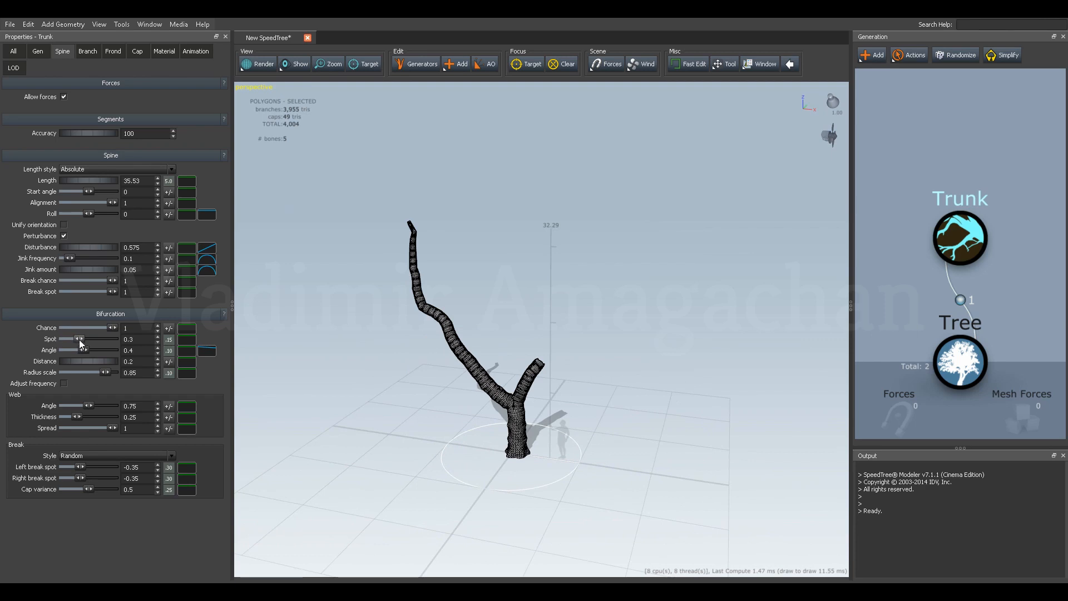
{"action": "left_click_drag", "start_coordinate": [78, 339], "coordinate": [57, 339]}
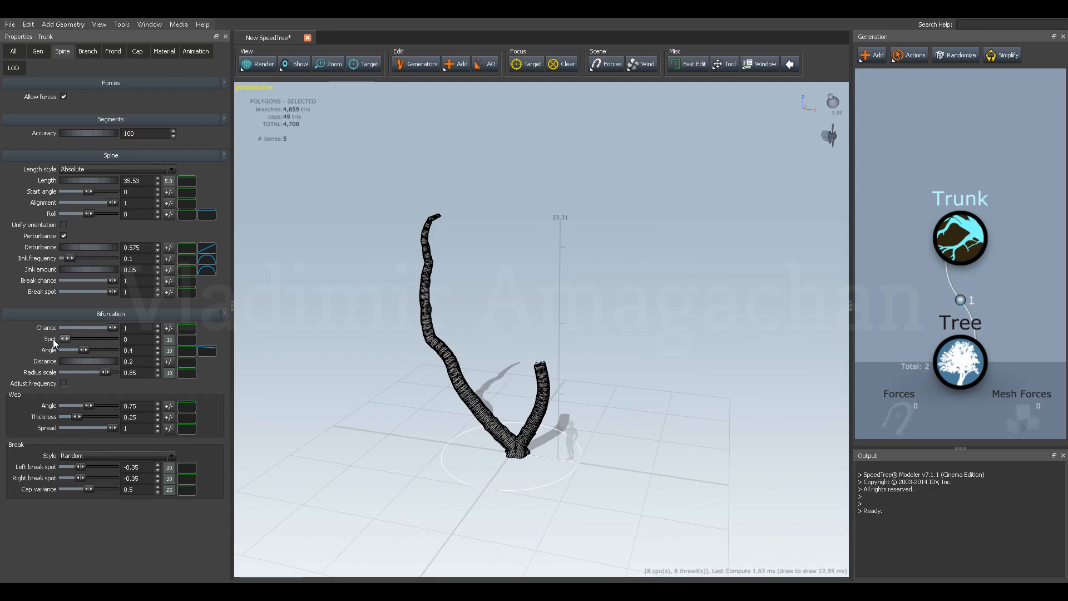
{"action": "left_click_drag", "start_coordinate": [56, 338], "coordinate": [78, 342]}
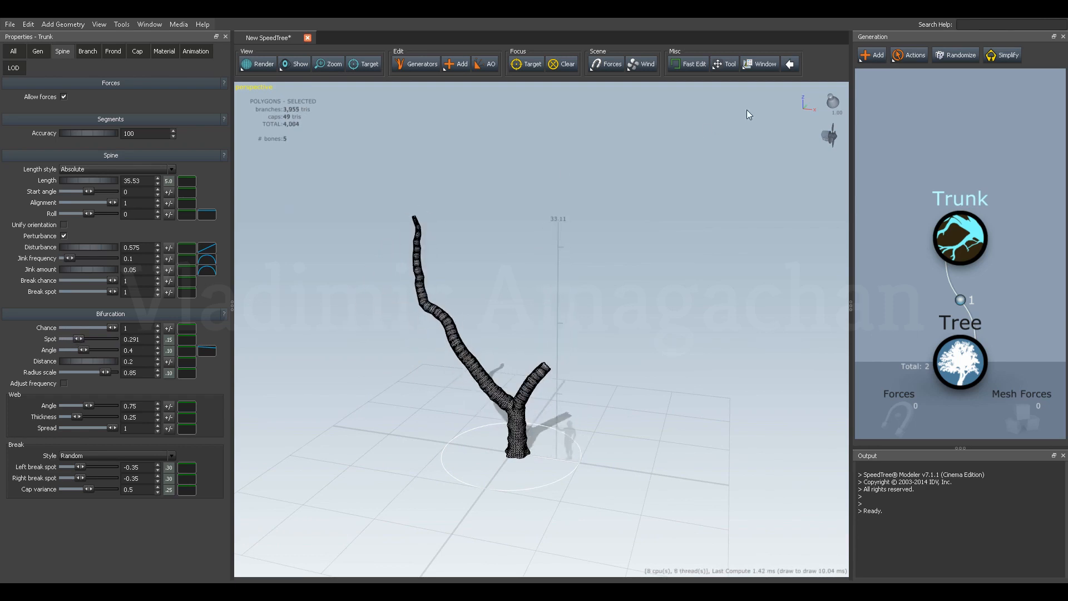
Keep randomizing the trunk to generate more fork shapes, orbiting to view them from other sides.
{"action": "left_click", "coordinate": [954, 57]}
{"action": "left_click", "coordinate": [955, 57]}
{"action": "left_click", "coordinate": [955, 56]}
{"action": "left_click", "coordinate": [954, 56]}
{"action": "left_click", "coordinate": [954, 57]}
{"action": "left_click_drag", "start_coordinate": [716, 207], "coordinate": [495, 280]}
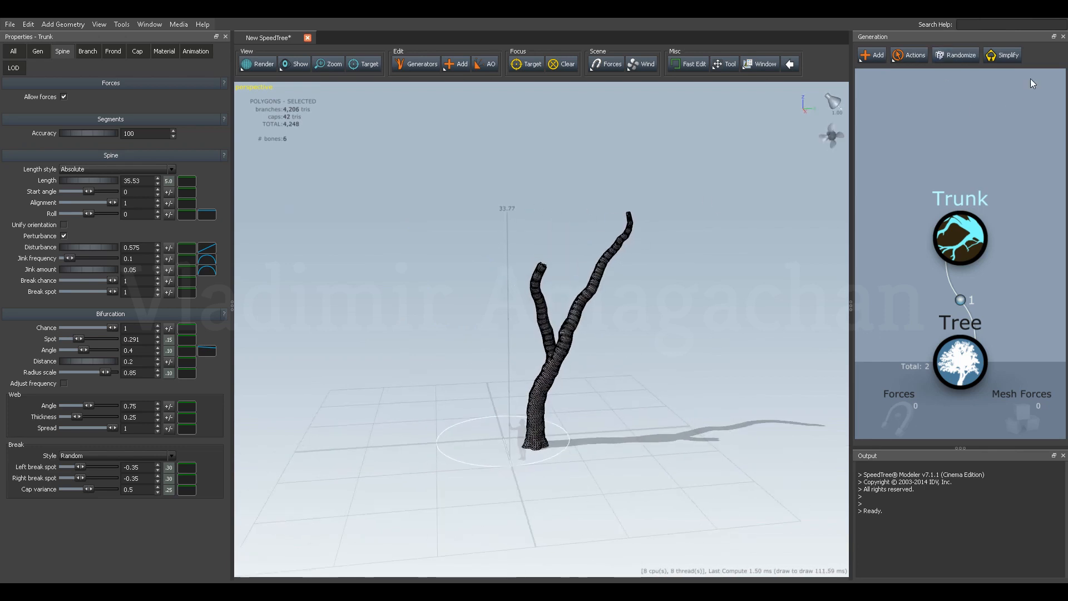
{"action": "left_click", "coordinate": [960, 60]}
{"action": "left_click", "coordinate": [960, 60]}
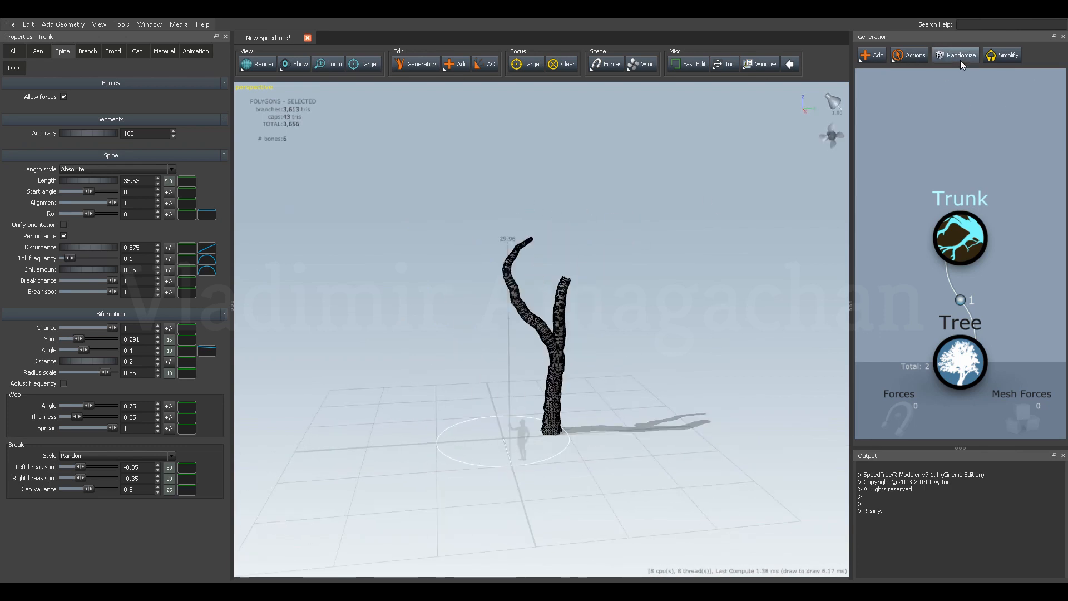
{"action": "left_click", "coordinate": [960, 60]}
{"action": "left_click", "coordinate": [960, 60]}
{"action": "left_click", "coordinate": [960, 60]}
{"action": "left_click_drag", "start_coordinate": [640, 267], "coordinate": [492, 276]}
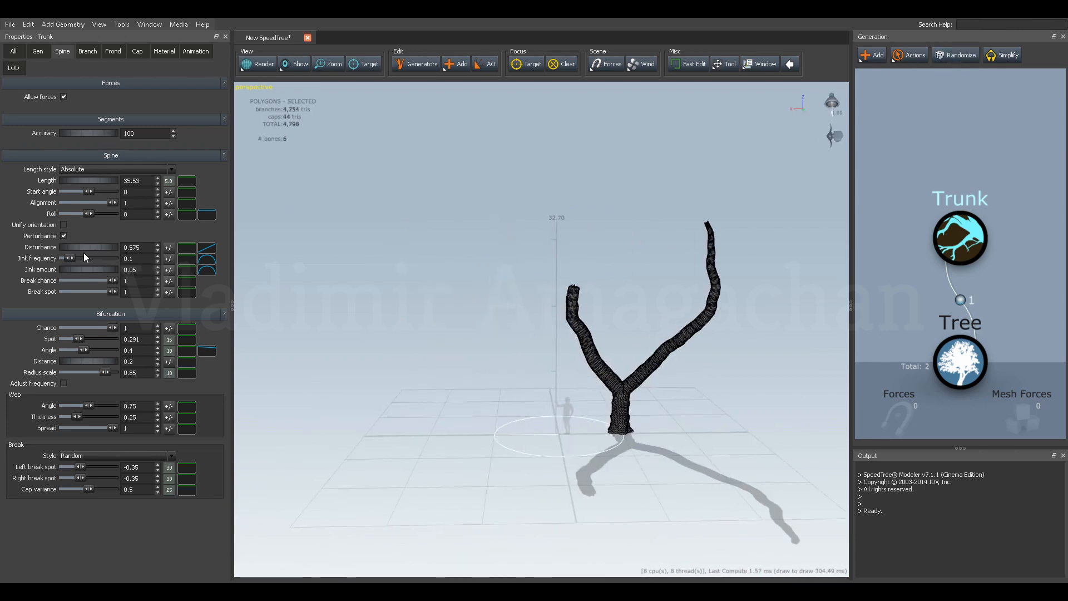
Try a much higher jink frequency on the trunk's spine, and undo it.
{"action": "mouse_move", "coordinate": [73, 258]}
{"action": "left_mouse_down"}
{"action": "mouse_move", "coordinate": [42, 258]}
{"action": "mouse_move", "coordinate": [135, 254]}
{"action": "mouse_move", "coordinate": [112, 258]}
{"action": "left_mouse_up"}
{"action": "key", "text": "ctrl+z"}
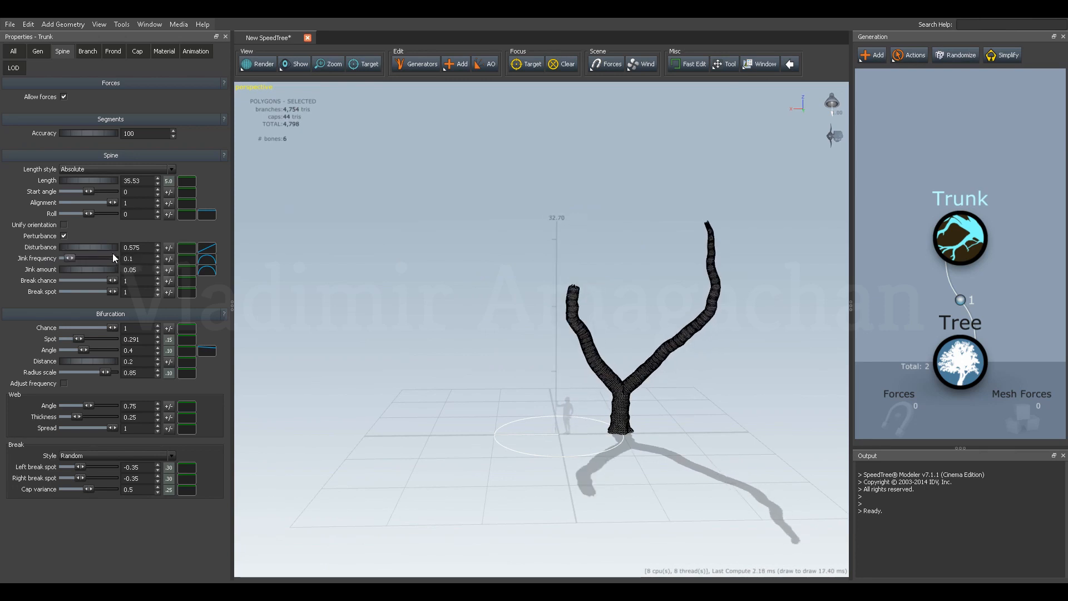
Set the trunk's bifurcation chance to 0.512 and its bifurcation spot to 0.442, and check the shape up close.
{"action": "mouse_move", "coordinate": [79, 338]}
{"action": "left_mouse_down"}
{"action": "mouse_move", "coordinate": [64, 339]}
{"action": "mouse_move", "coordinate": [109, 342]}
{"action": "mouse_move", "coordinate": [59, 335]}
{"action": "mouse_move", "coordinate": [99, 341]}
{"action": "left_mouse_up"}
{"action": "left_click_drag", "start_coordinate": [115, 336], "coordinate": [89, 328]}
{"action": "left_click", "coordinate": [99, 329]}
{"action": "left_click", "coordinate": [76, 339]}
{"action": "left_click_drag", "start_coordinate": [77, 341], "coordinate": [87, 339]}
{"action": "left_click_drag", "start_coordinate": [288, 299], "coordinate": [532, 275]}
{"action": "scroll", "coordinate": [680, 278], "scroll_direction": "up", "scroll_amount": 3}
{"action": "scroll", "coordinate": [524, 287], "scroll_direction": "down", "scroll_amount": 1}
{"action": "scroll", "coordinate": [524, 287], "scroll_direction": "down", "scroll_amount": 2}
{"action": "left_click_drag", "start_coordinate": [532, 333], "coordinate": [524, 320]}
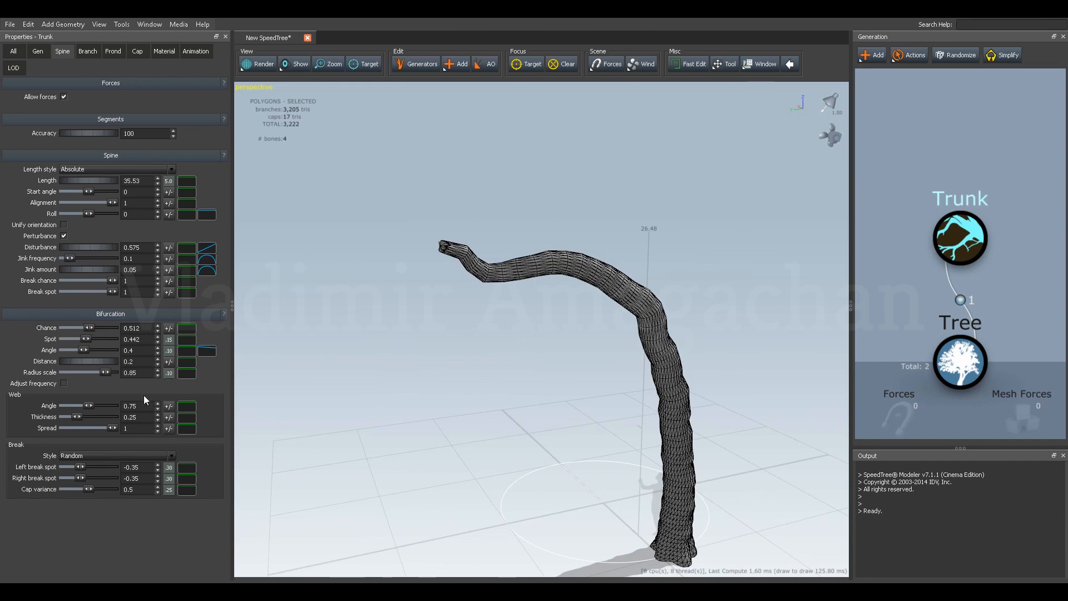
{"action": "left_click_drag", "start_coordinate": [587, 348], "coordinate": [539, 355]}
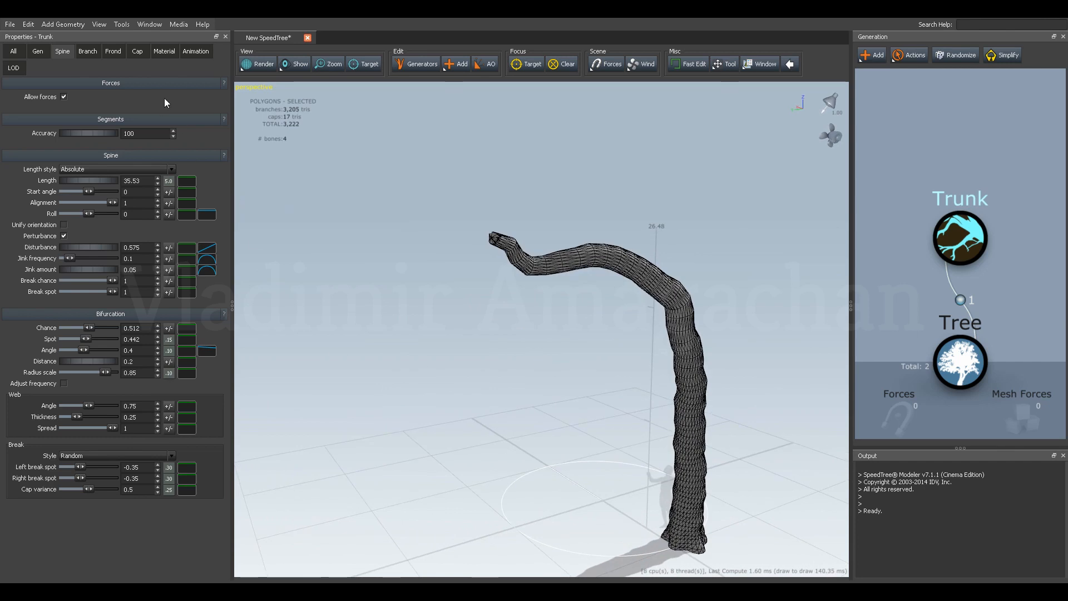
Add a branch material entry to the trunk and choose to import a new material for it.
{"action": "left_click", "coordinate": [165, 51]}
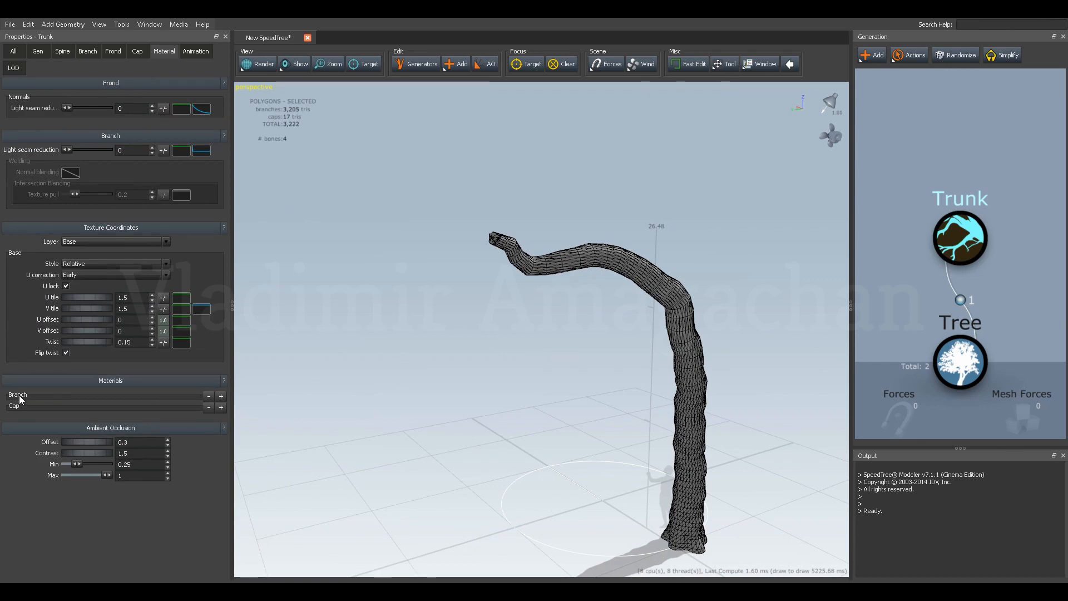
{"action": "left_click", "coordinate": [221, 398]}
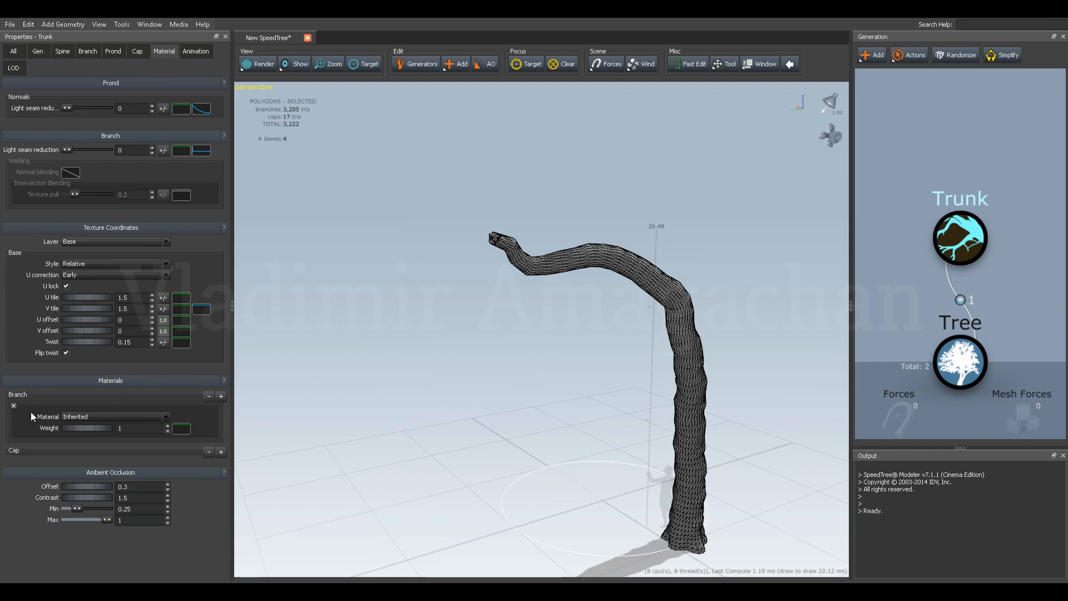
{"action": "left_click", "coordinate": [96, 418]}
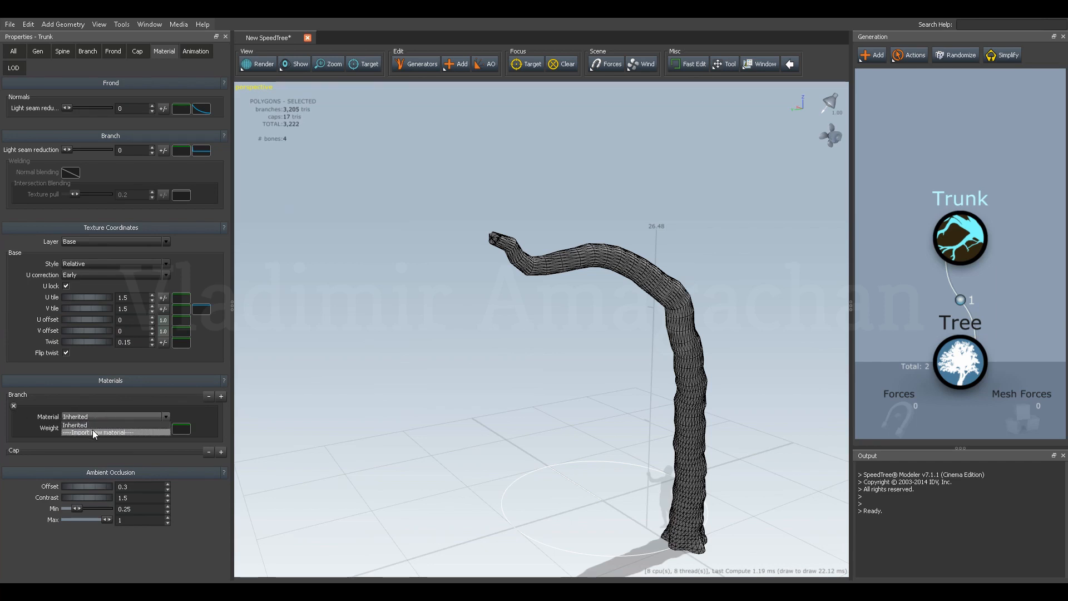
{"action": "left_click", "coordinate": [94, 430]}
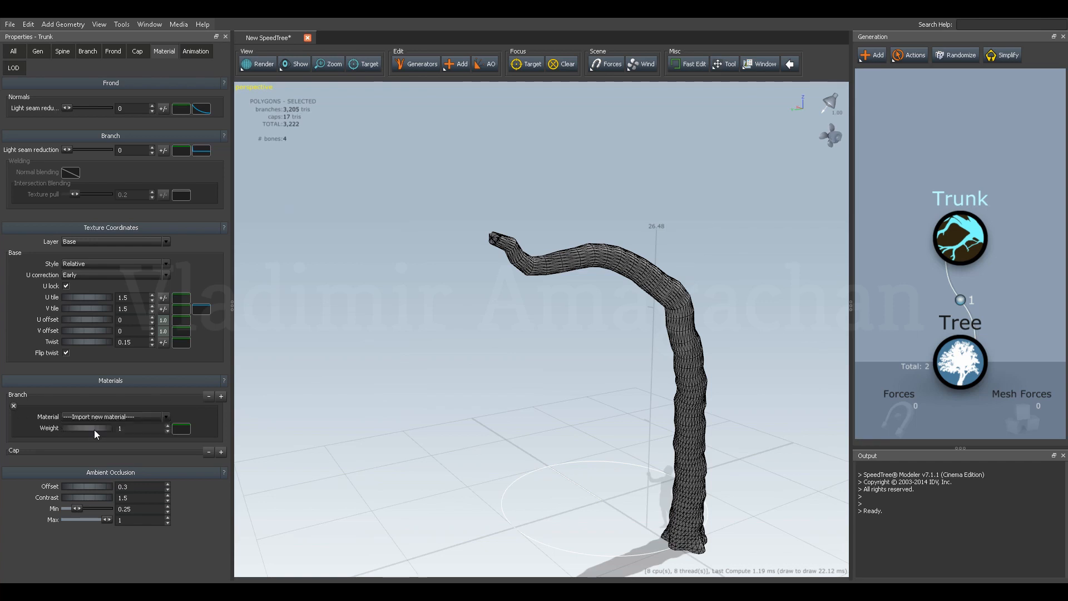
Load BroadleafBark.tga from the samples\Trees folder as the trunk's branch material, and close the material editor.
{"action": "left_click_drag", "start_coordinate": [654, 105], "coordinate": [566, 140]}
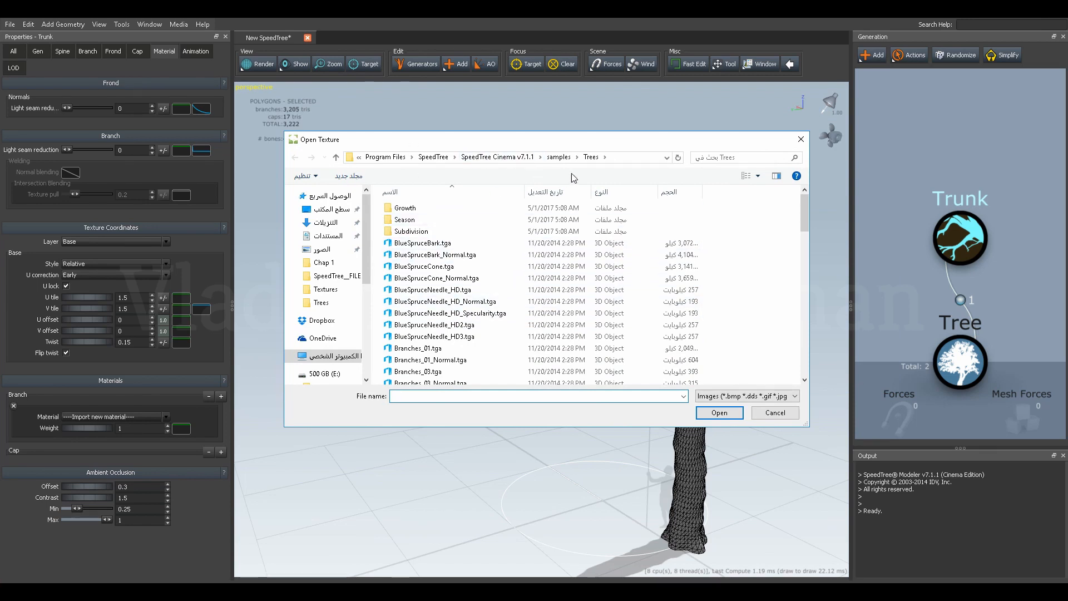
{"action": "left_click", "coordinate": [629, 158]}
{"action": "left_click", "coordinate": [577, 158]}
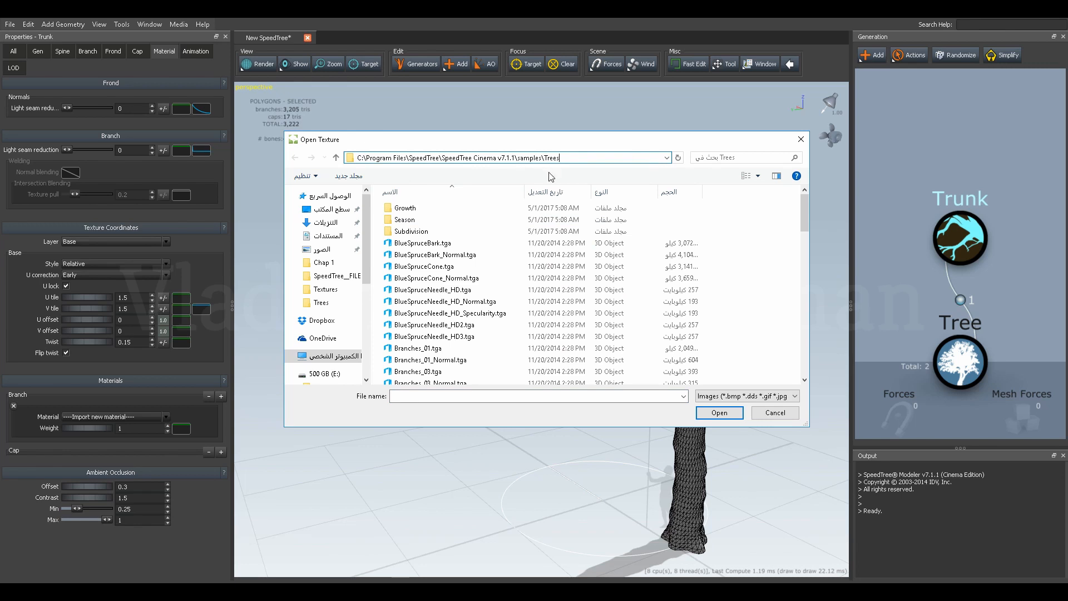
{"action": "scroll", "coordinate": [448, 352], "scroll_direction": "down", "scroll_amount": 2}
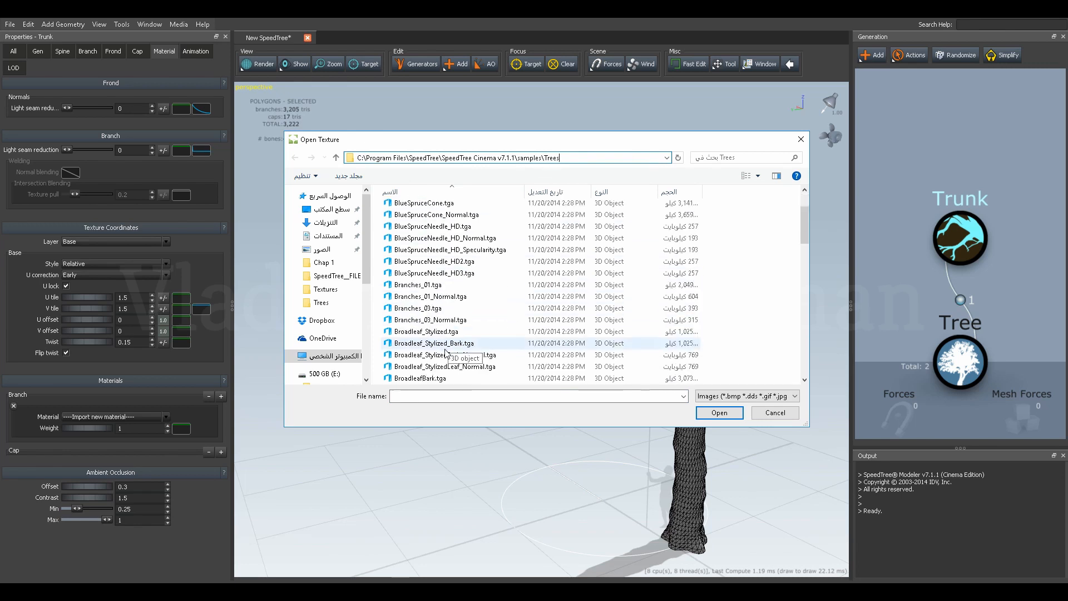
{"action": "scroll", "coordinate": [440, 349], "scroll_direction": "down", "scroll_amount": 1}
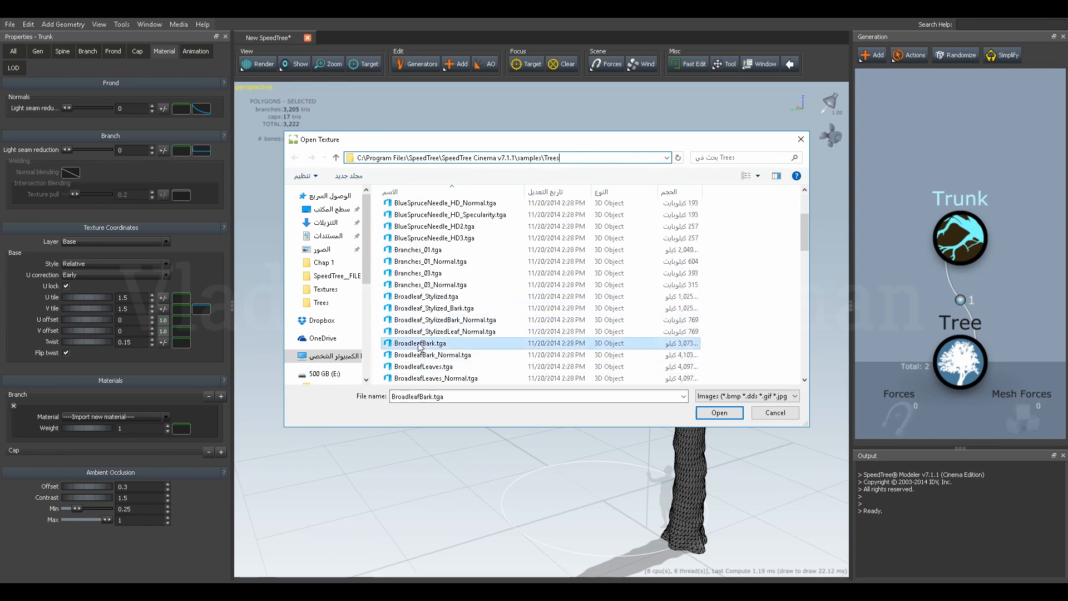
{"action": "left_click", "coordinate": [419, 343]}
{"action": "left_click", "coordinate": [714, 412]}
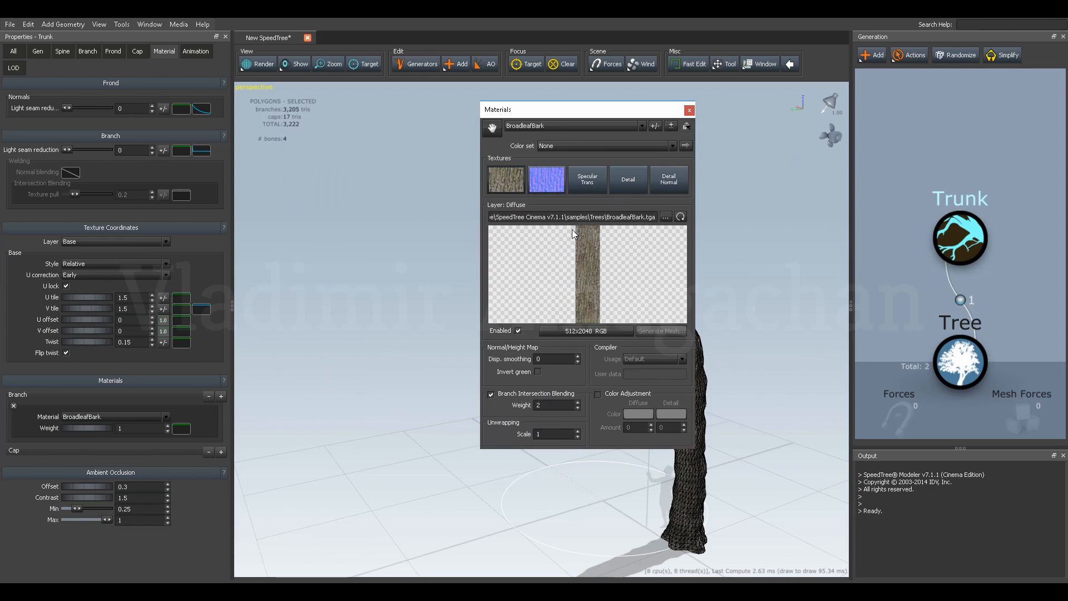
{"action": "left_click", "coordinate": [689, 110]}
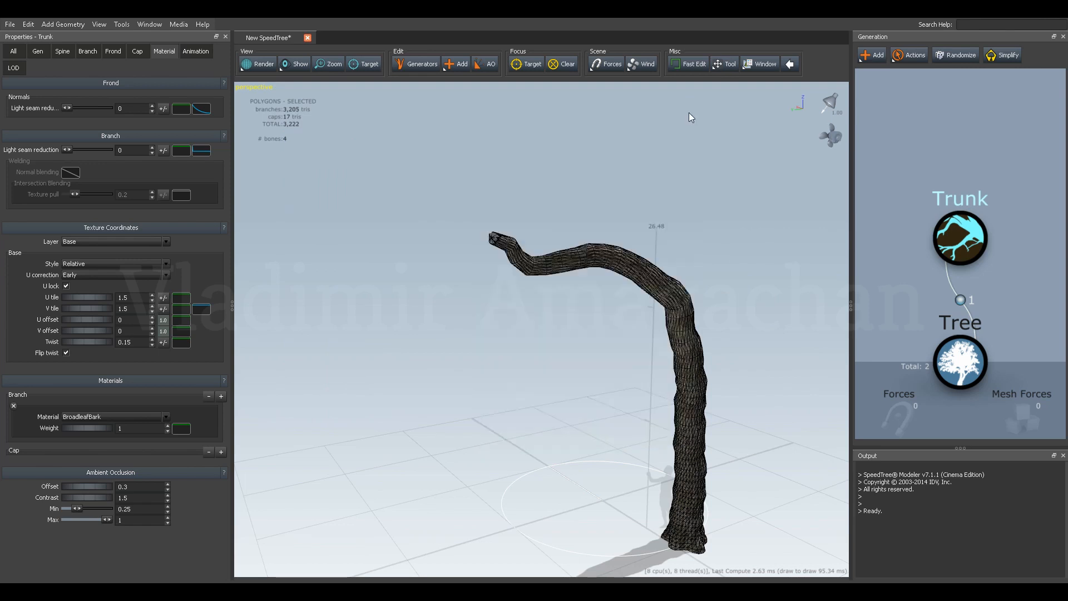
Hide the mesh edges in the viewport so the trunk shows only its bark texture.
{"action": "mouse_move", "coordinate": [743, 305]}
{"action": "left_mouse_down"}
{"action": "mouse_move", "coordinate": [629, 312]}
{"action": "mouse_move", "coordinate": [643, 318]}
{"action": "mouse_move", "coordinate": [634, 337]}
{"action": "mouse_move", "coordinate": [643, 322]}
{"action": "mouse_move", "coordinate": [640, 337]}
{"action": "mouse_move", "coordinate": [652, 329]}
{"action": "left_mouse_up"}
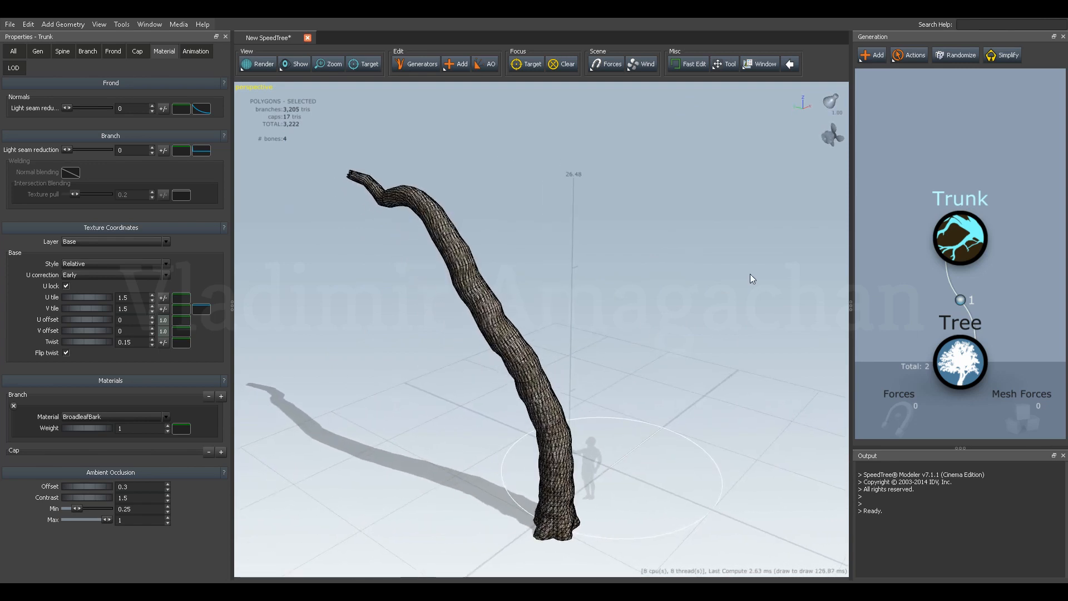
{"action": "left_click", "coordinate": [295, 64]}
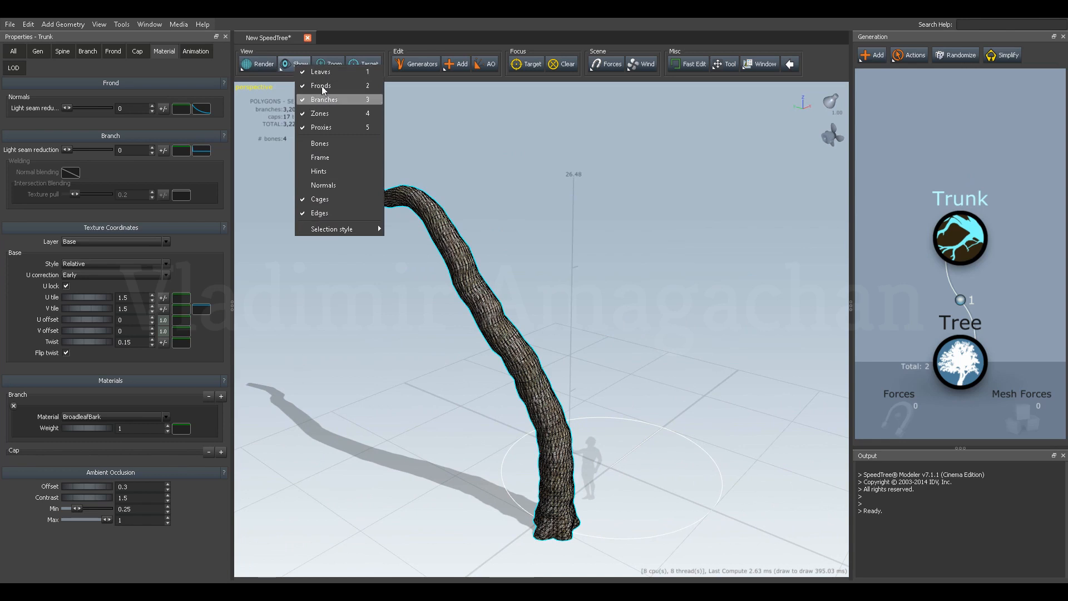
{"action": "left_click", "coordinate": [289, 65]}
{"action": "left_click", "coordinate": [289, 64]}
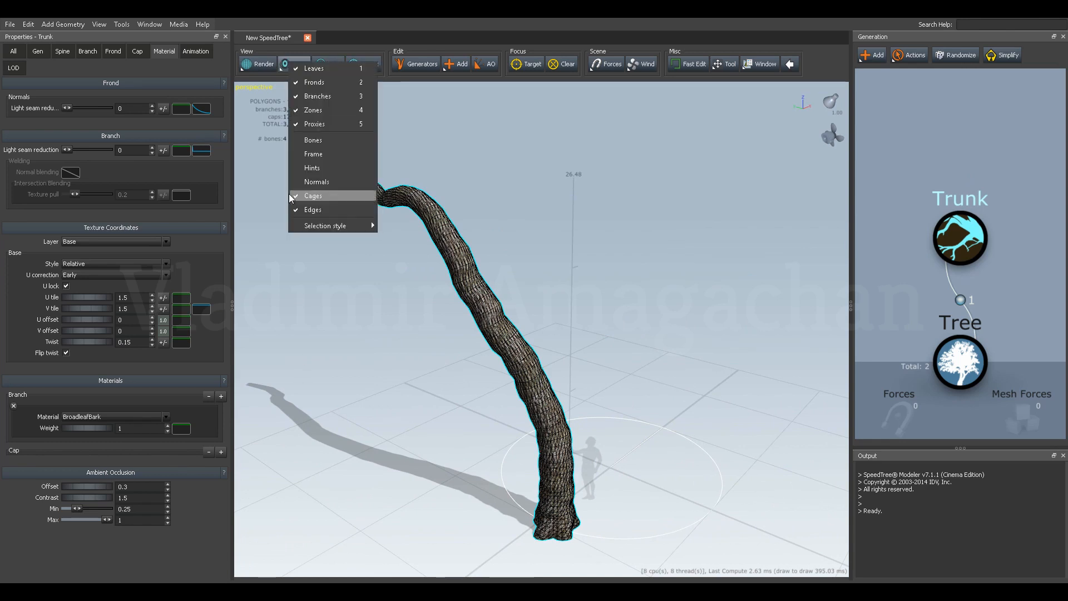
{"action": "left_click", "coordinate": [297, 210]}
{"action": "left_click_drag", "start_coordinate": [386, 299], "coordinate": [640, 334]}
{"action": "left_click", "coordinate": [690, 274]}
Select the trunk again and examine its bark texture and U and V tiling up close and from another angle.
{"action": "left_click", "coordinate": [942, 239]}
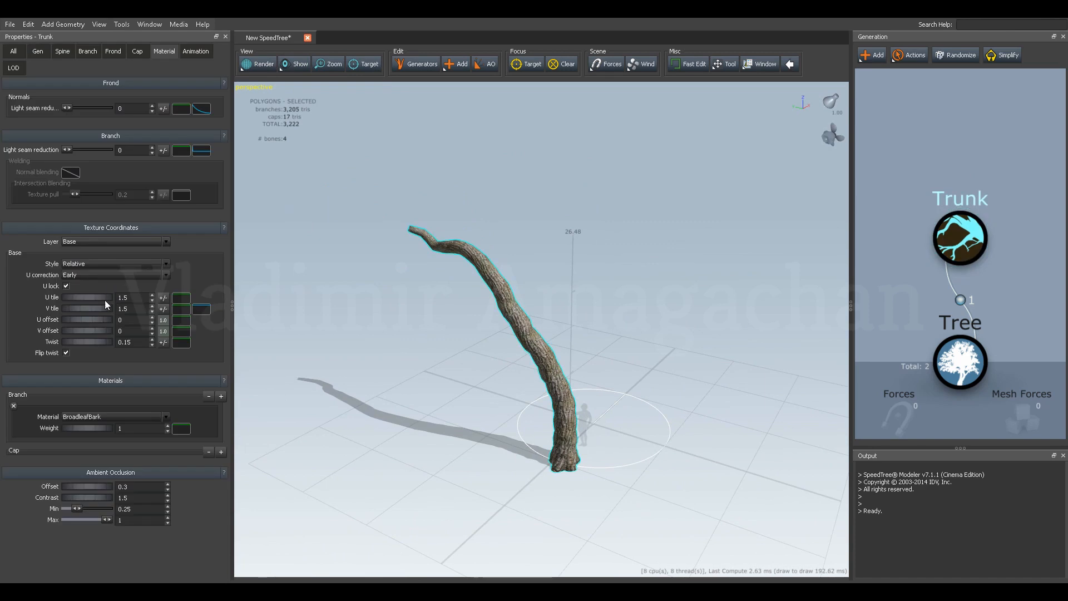
{"action": "scroll", "coordinate": [455, 312], "scroll_direction": "up", "scroll_amount": 5}
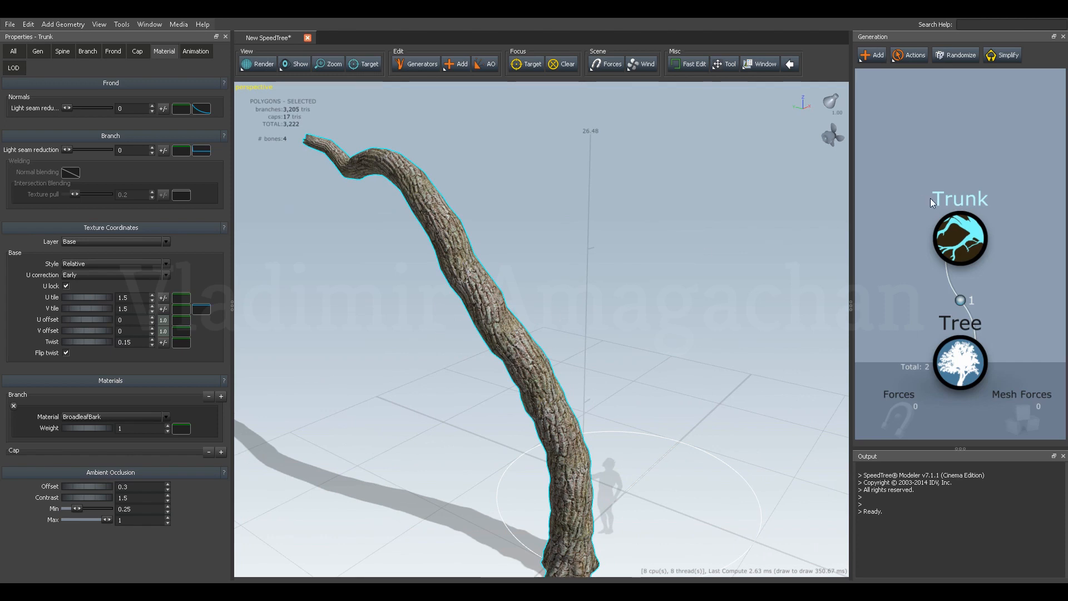
{"action": "left_click_drag", "start_coordinate": [1023, 181], "coordinate": [926, 272]}
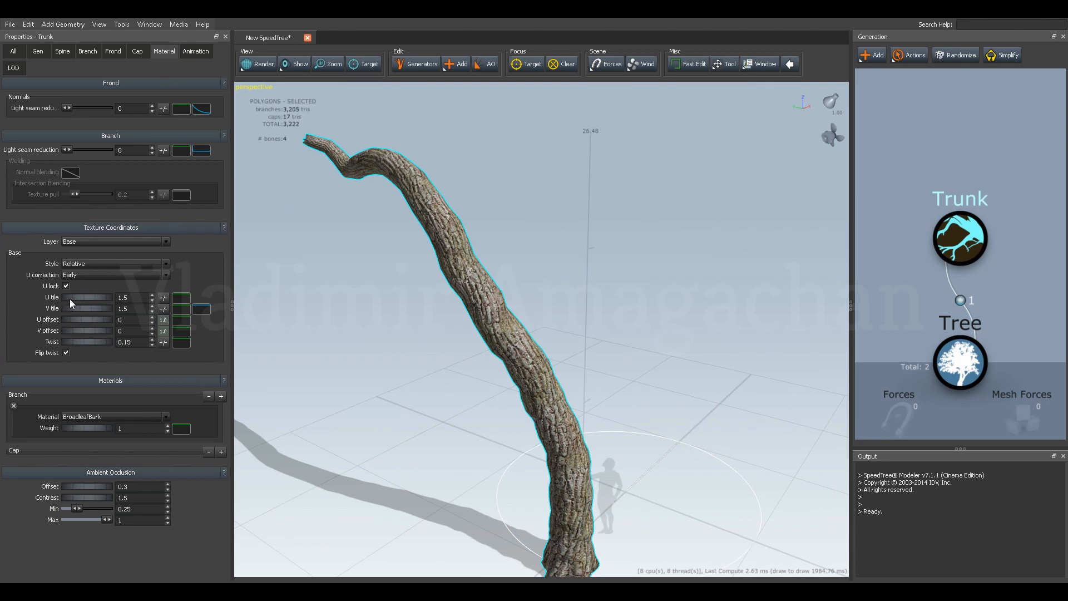
{"action": "mouse_move", "coordinate": [69, 296]}
{"action": "left_mouse_down"}
{"action": "mouse_move", "coordinate": [207, 295]}
{"action": "mouse_move", "coordinate": [72, 293]}
{"action": "mouse_move", "coordinate": [71, 307]}
{"action": "mouse_move", "coordinate": [249, 306]}
{"action": "mouse_move", "coordinate": [68, 303]}
{"action": "left_mouse_up"}
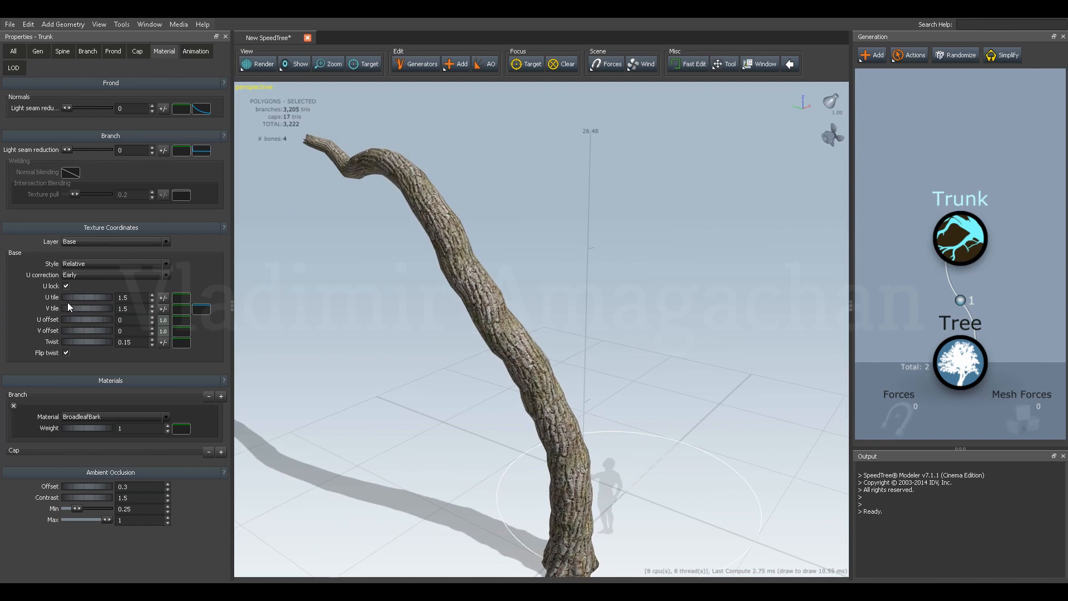
{"action": "left_click_drag", "start_coordinate": [335, 332], "coordinate": [412, 373]}
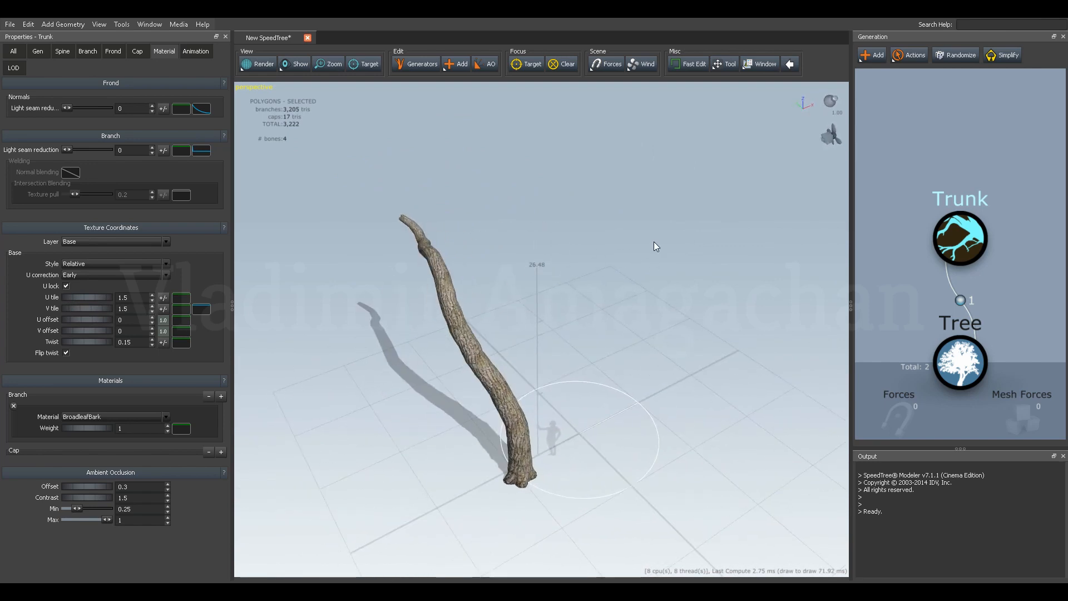
Add a Standard branches set on top of the trunk.
{"action": "left_click_drag", "start_coordinate": [973, 172], "coordinate": [966, 186]}
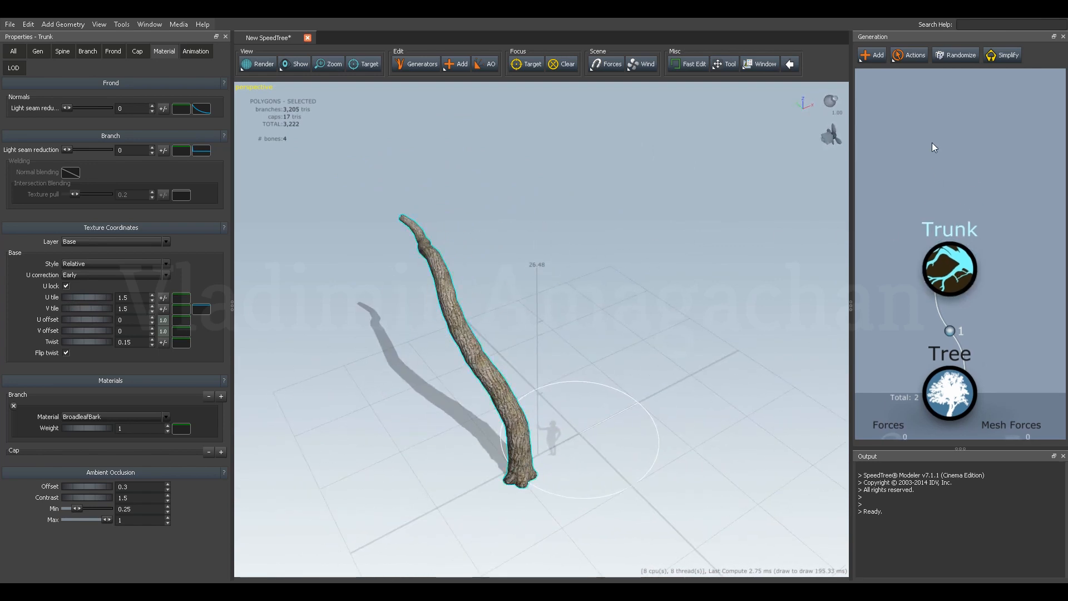
{"action": "left_click", "coordinate": [869, 55]}
{"action": "mouse_move", "coordinate": [905, 81]}
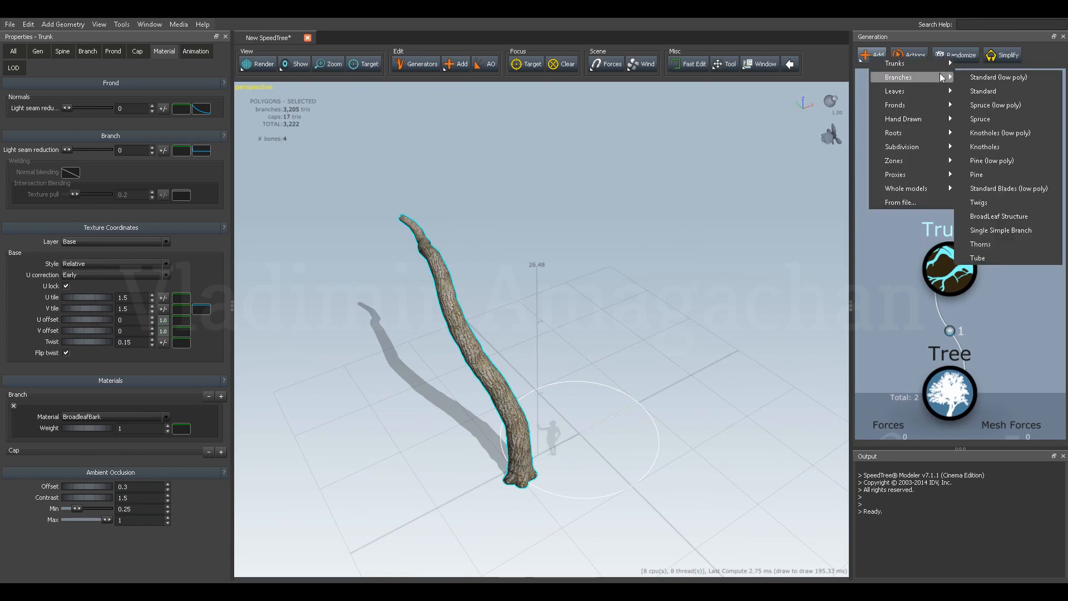
{"action": "left_click", "coordinate": [992, 92]}
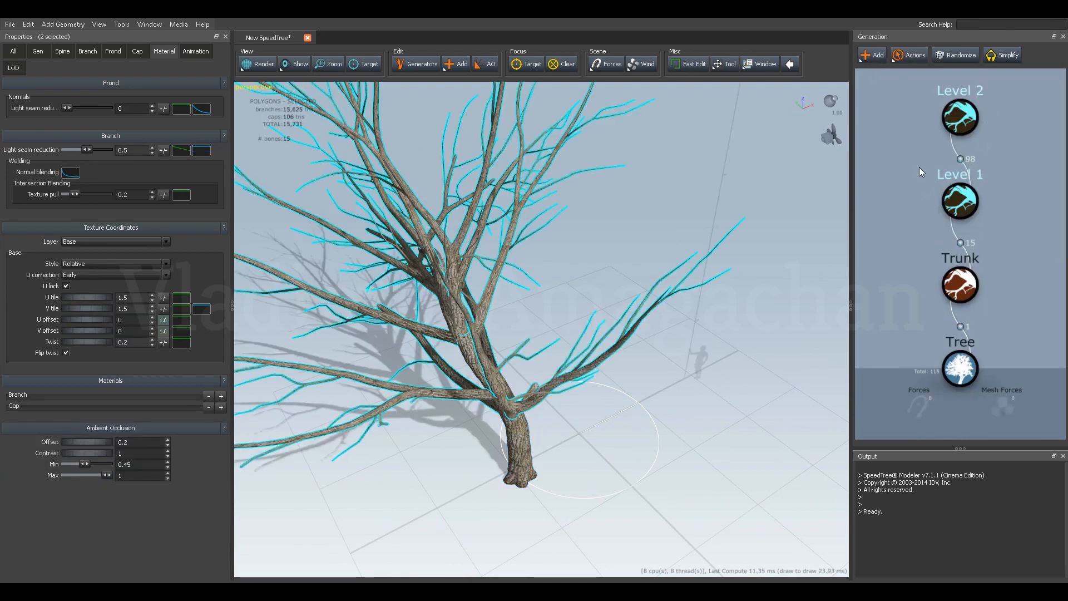
Examine the trunk and Level 1 branches in turn from several angles.
{"action": "left_click", "coordinate": [923, 200]}
{"action": "left_click_drag", "start_coordinate": [502, 292], "coordinate": [659, 257]}
{"action": "left_click", "coordinate": [963, 229]}
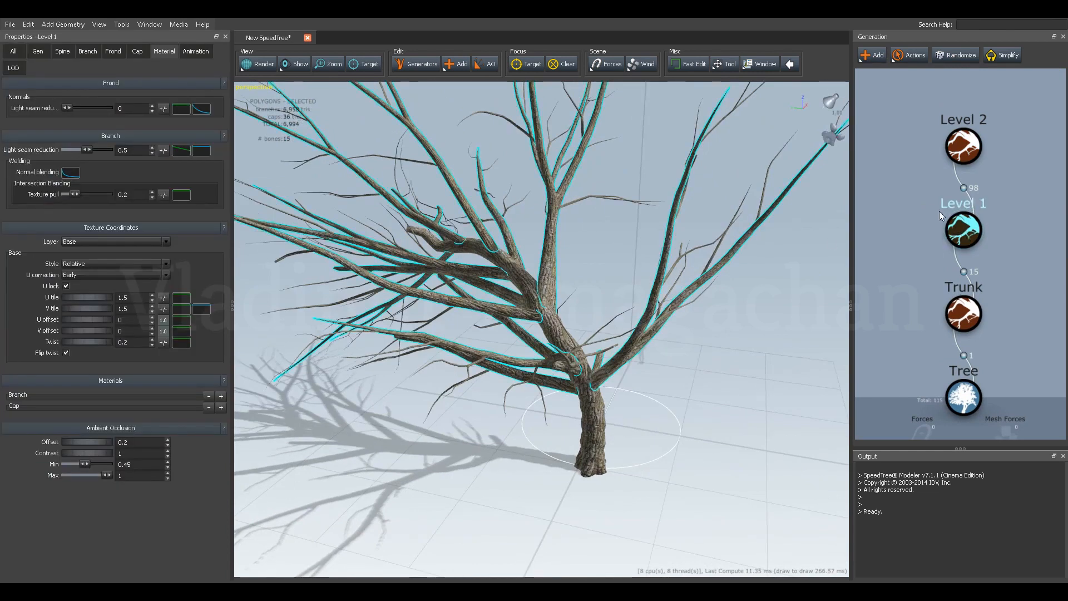
{"action": "middle_click_drag", "start_coordinate": [924, 196], "coordinate": [926, 212]}
{"action": "left_click_drag", "start_coordinate": [669, 244], "coordinate": [625, 257]}
{"action": "left_click", "coordinate": [566, 278]}
{"action": "left_click_drag", "start_coordinate": [563, 292], "coordinate": [567, 318]}
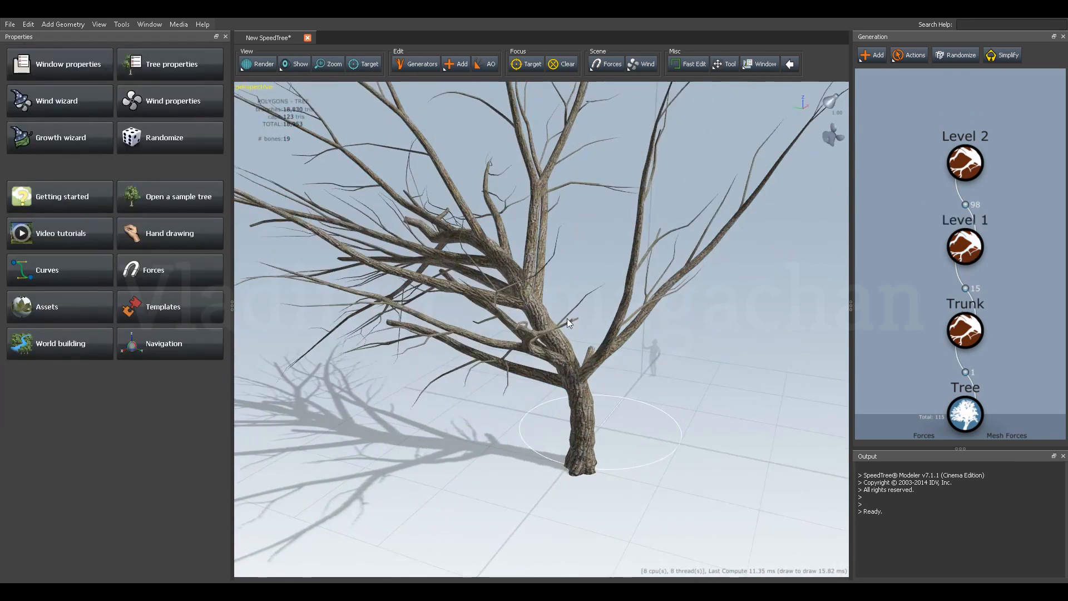
{"action": "left_click", "coordinate": [965, 331]}
{"action": "left_click", "coordinate": [918, 319]}
{"action": "left_click_drag", "start_coordinate": [697, 318], "coordinate": [666, 320]}
Increase the spine Disturbance of the Level 1 branches so they bend more.
{"action": "left_click", "coordinate": [960, 249]}
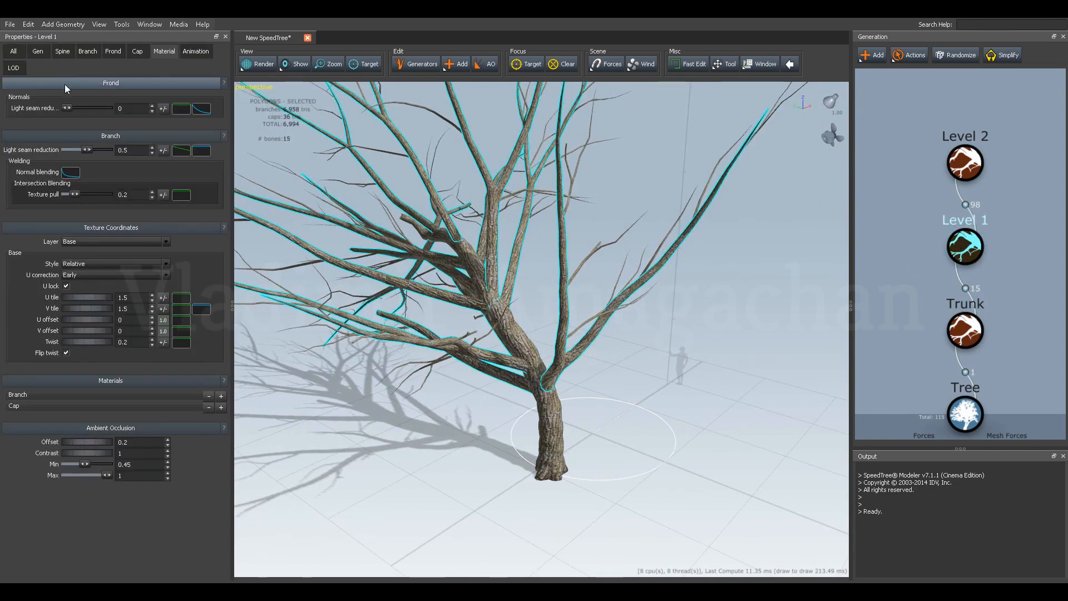
{"action": "left_click", "coordinate": [39, 51]}
{"action": "left_click", "coordinate": [60, 51]}
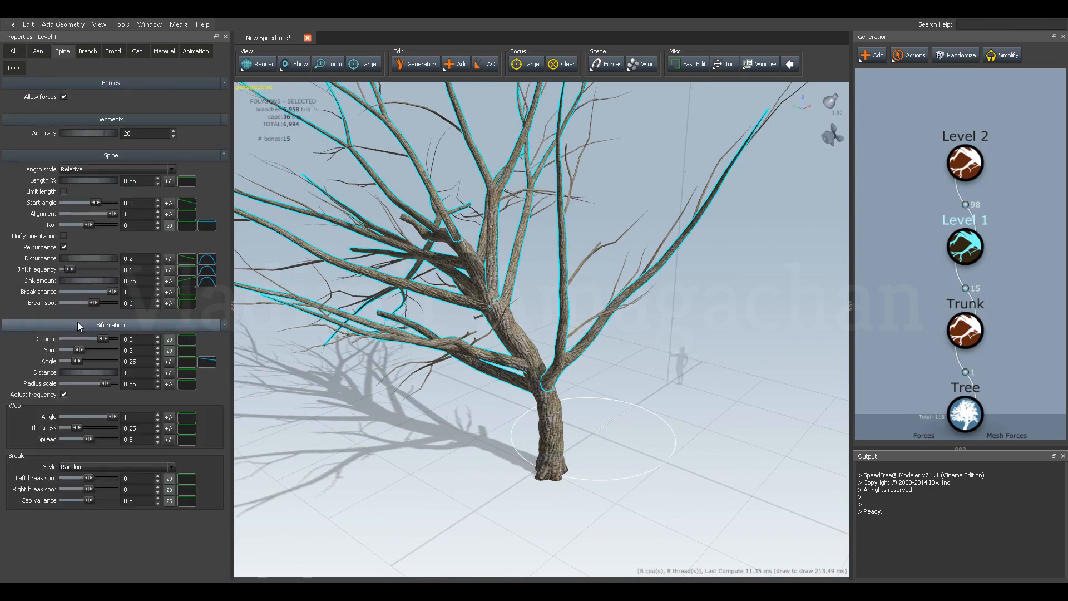
{"action": "left_click_drag", "start_coordinate": [65, 259], "coordinate": [103, 258]}
{"action": "left_click_drag", "start_coordinate": [424, 337], "coordinate": [466, 326]}
{"action": "scroll", "coordinate": [462, 353], "scroll_direction": "down", "scroll_amount": 3}
Set the Level 2 branches' spine Disturbance to 1 and their generation Frequency to 6.46.
{"action": "left_click", "coordinate": [966, 163]}
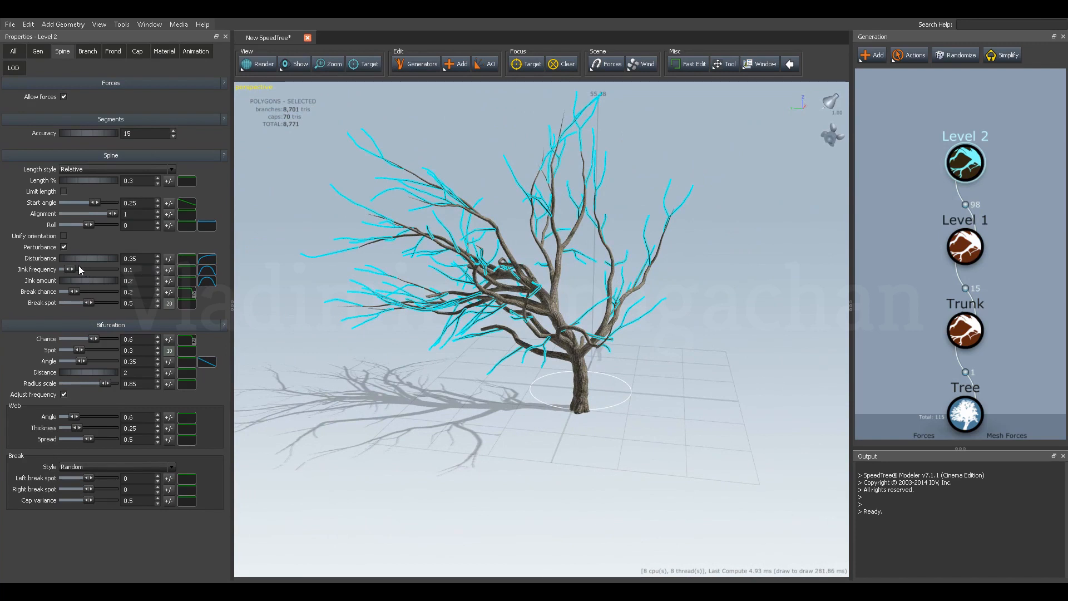
{"action": "left_click_drag", "start_coordinate": [71, 259], "coordinate": [106, 258]}
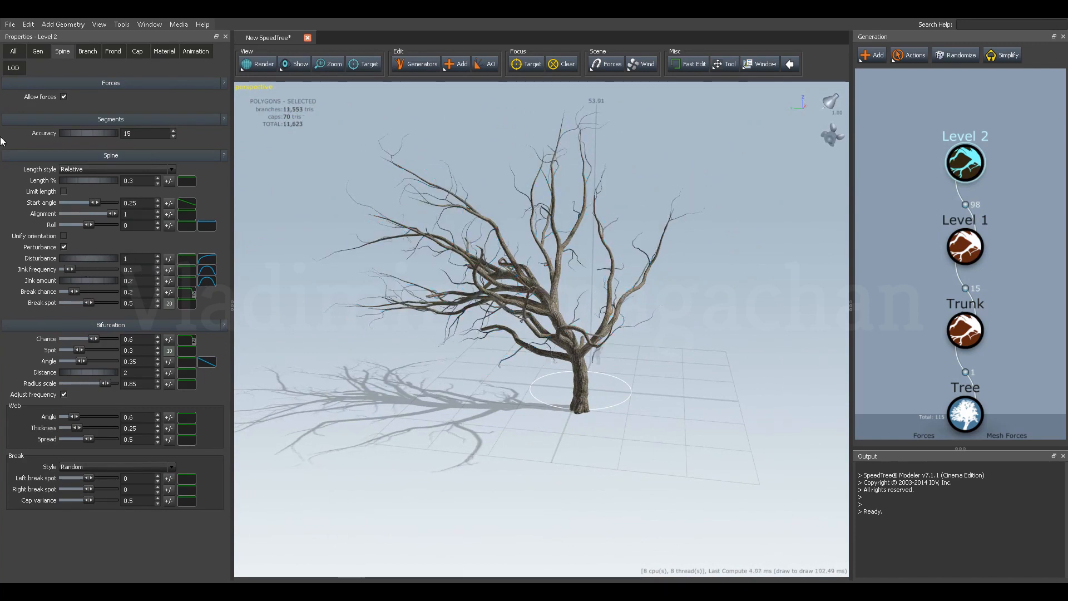
{"action": "left_click", "coordinate": [36, 51]}
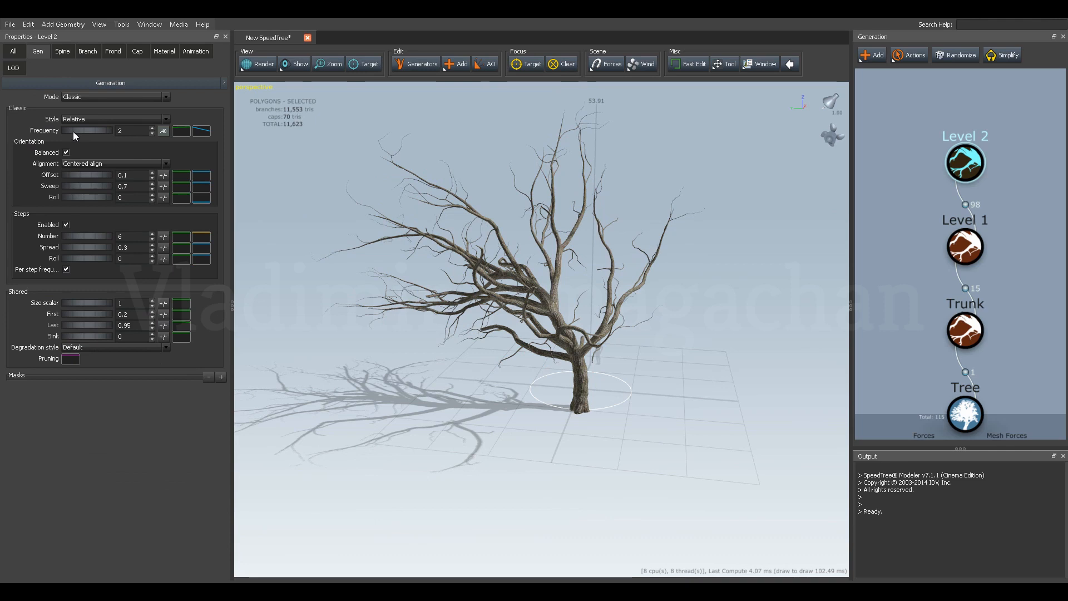
{"action": "left_click_drag", "start_coordinate": [73, 132], "coordinate": [321, 152]}
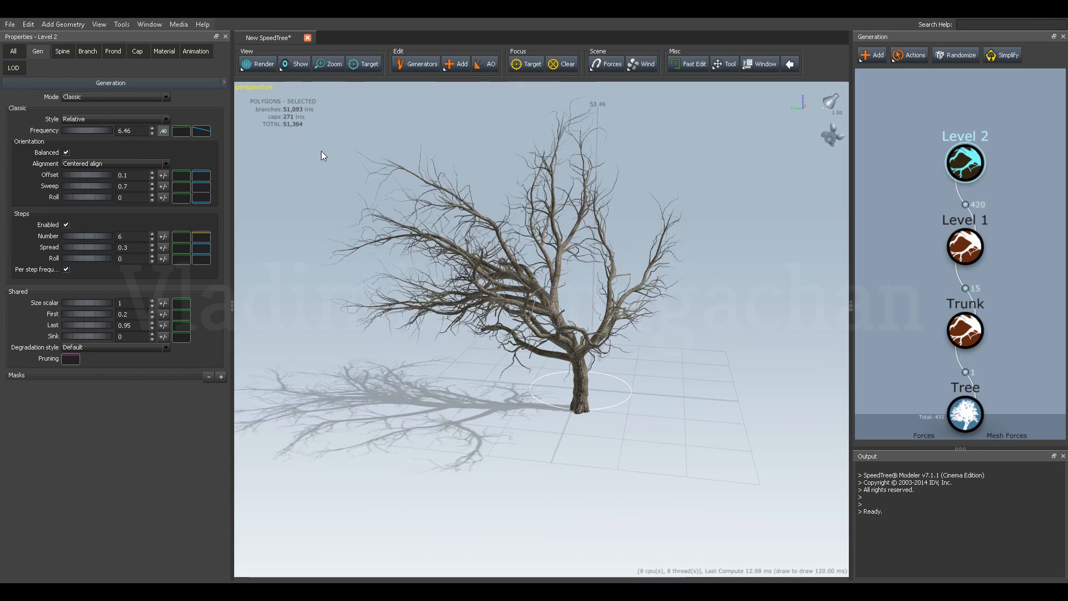
{"action": "left_click_drag", "start_coordinate": [382, 253], "coordinate": [523, 230]}
Set the Level 1 branches' generation Frequency to 6.29.
{"action": "left_click", "coordinate": [965, 247]}
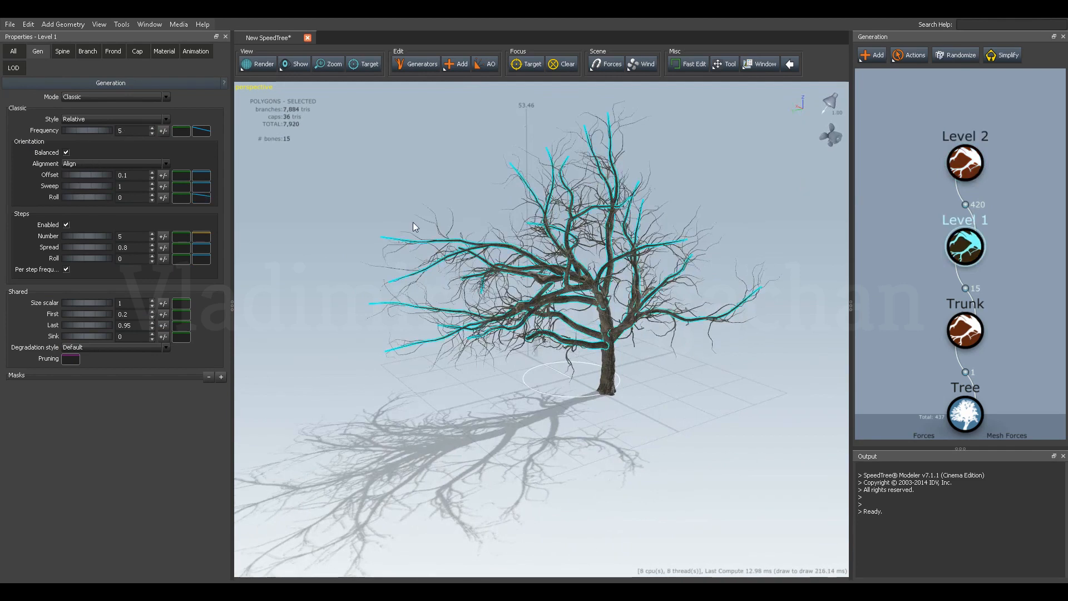
{"action": "left_click_drag", "start_coordinate": [72, 129], "coordinate": [141, 129]}
{"action": "left_click_drag", "start_coordinate": [319, 264], "coordinate": [381, 304]}
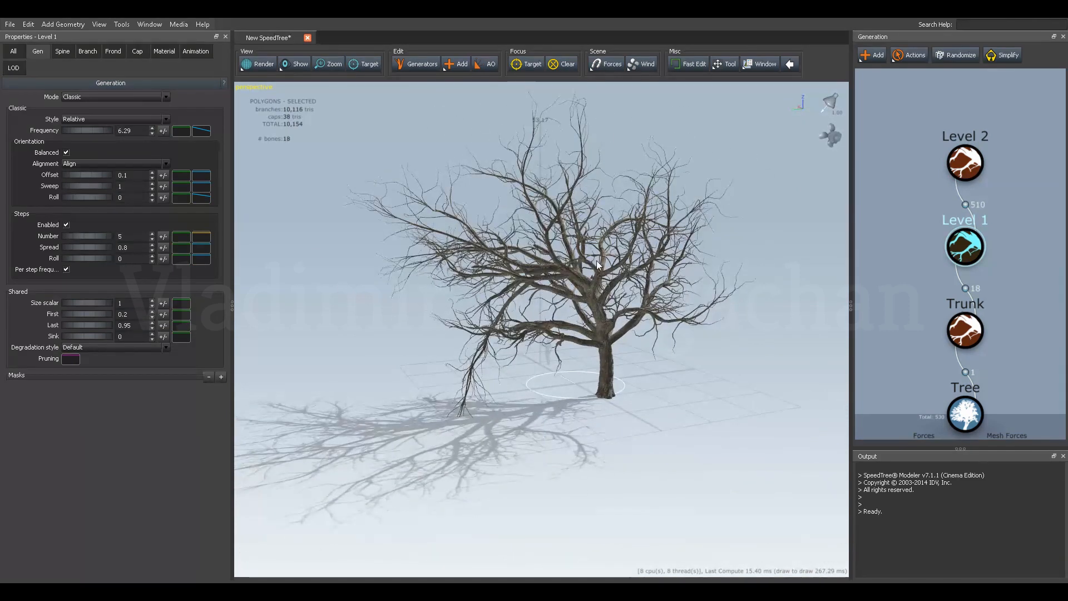
Select the Tree generator and randomize the whole tree several times, viewing the variations from different angles.
{"action": "left_click", "coordinate": [966, 414]}
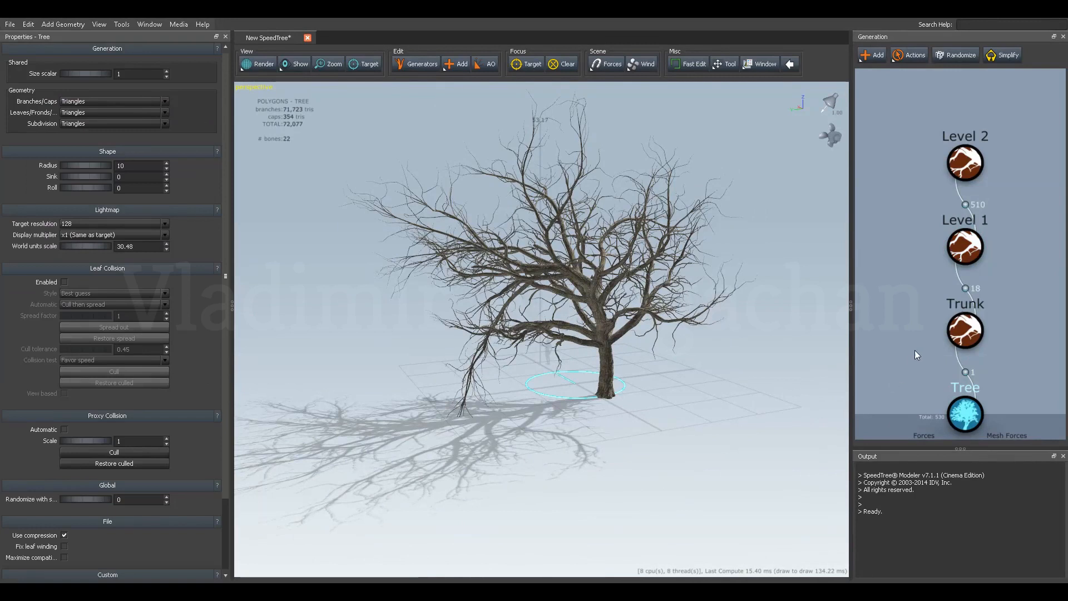
{"action": "left_click", "coordinate": [949, 55]}
{"action": "left_click_drag", "start_coordinate": [643, 283], "coordinate": [505, 296]}
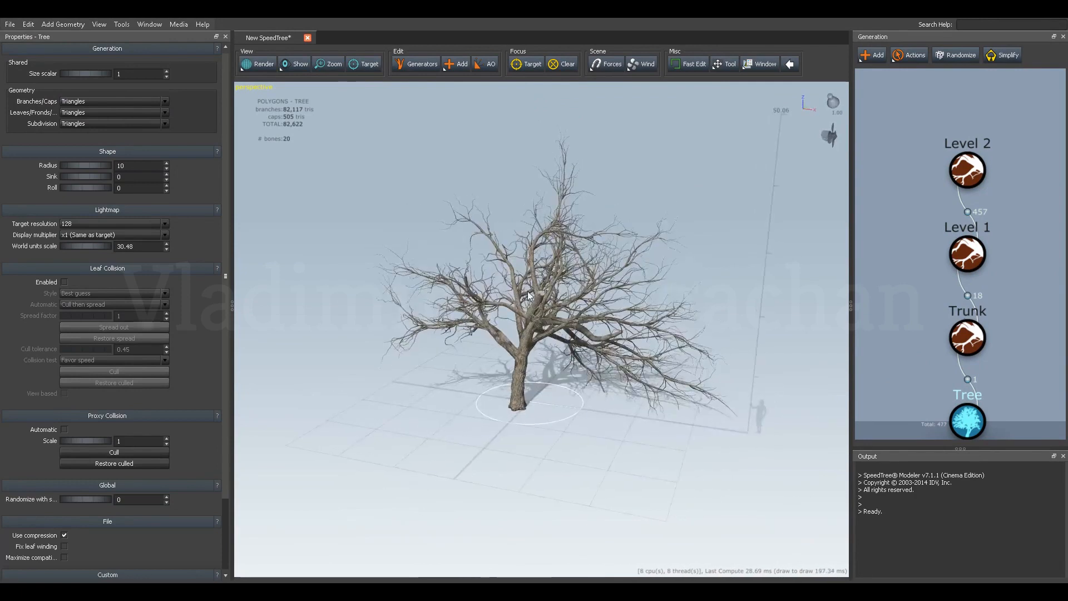
{"action": "left_click", "coordinate": [955, 61]}
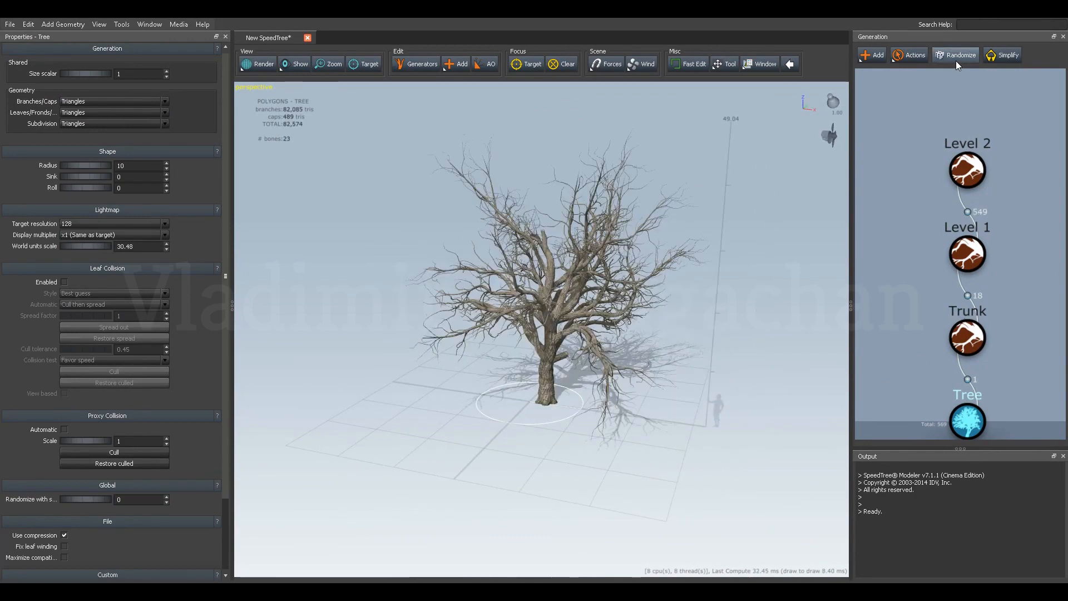
{"action": "left_click", "coordinate": [956, 61]}
{"action": "left_click_drag", "start_coordinate": [629, 259], "coordinate": [571, 299]}
{"action": "left_click", "coordinate": [961, 54]}
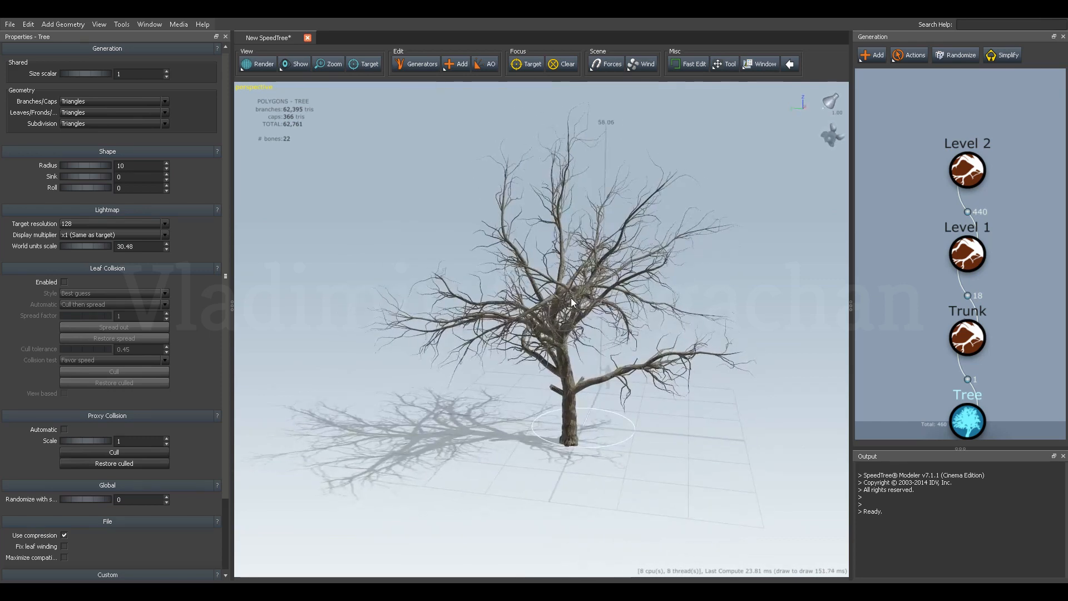
Undo the tree randomizations and the frequency changes made to the Level 1 and Level 2 branches.
{"action": "key", "text": "ctrl+r"}
{"action": "key", "text": "ctrl+r"}
{"action": "key", "text": "ctrl+r"}
{"action": "key", "text": "ctrl+r"}
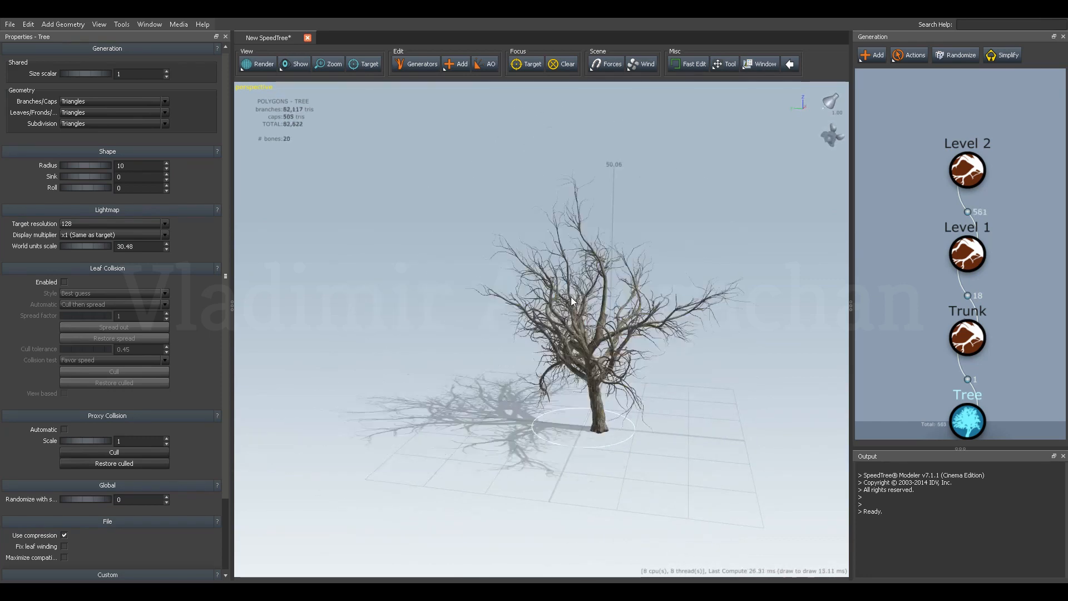
{"action": "key", "text": "ctrl+r"}
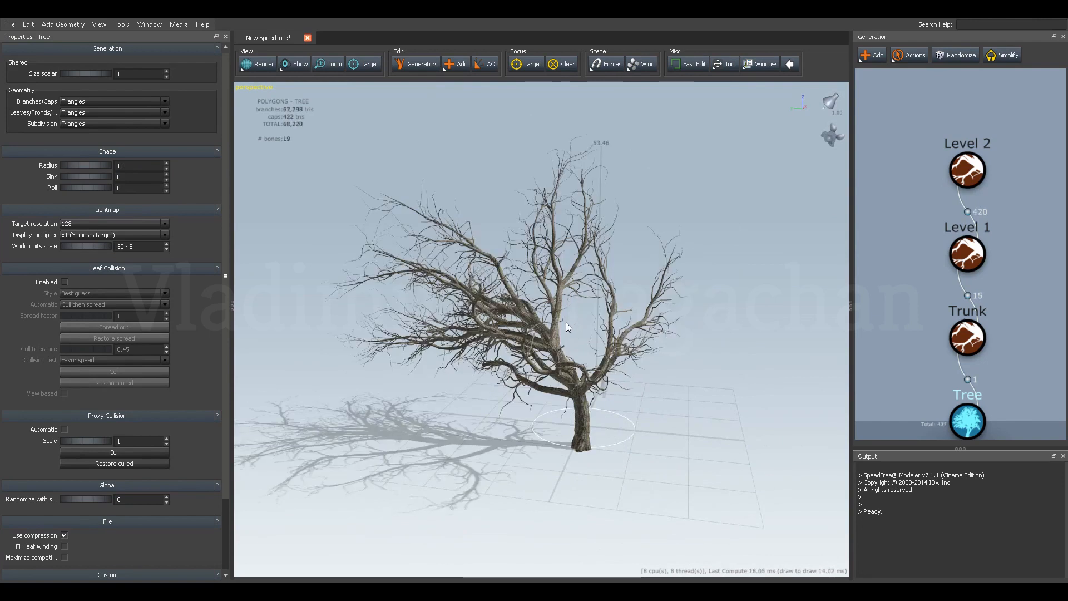
{"action": "key", "text": "ctrl+z"}
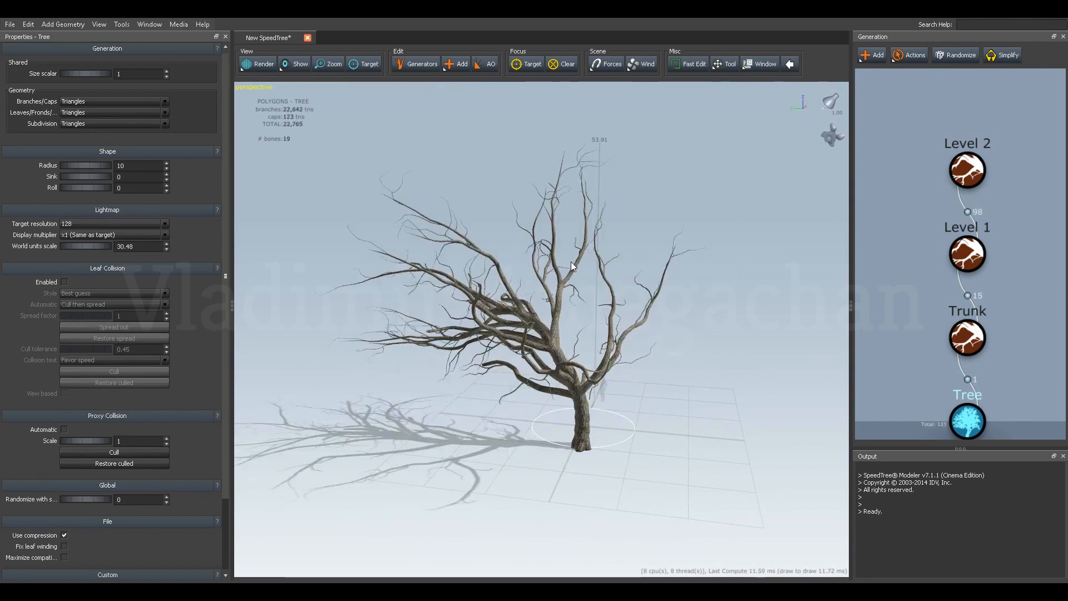
Redo the Level 2 frequency change to restore the denser branches.
{"action": "left_click", "coordinate": [32, 25]}
{"action": "left_click", "coordinate": [32, 25]}
{"action": "left_click", "coordinate": [32, 26]}
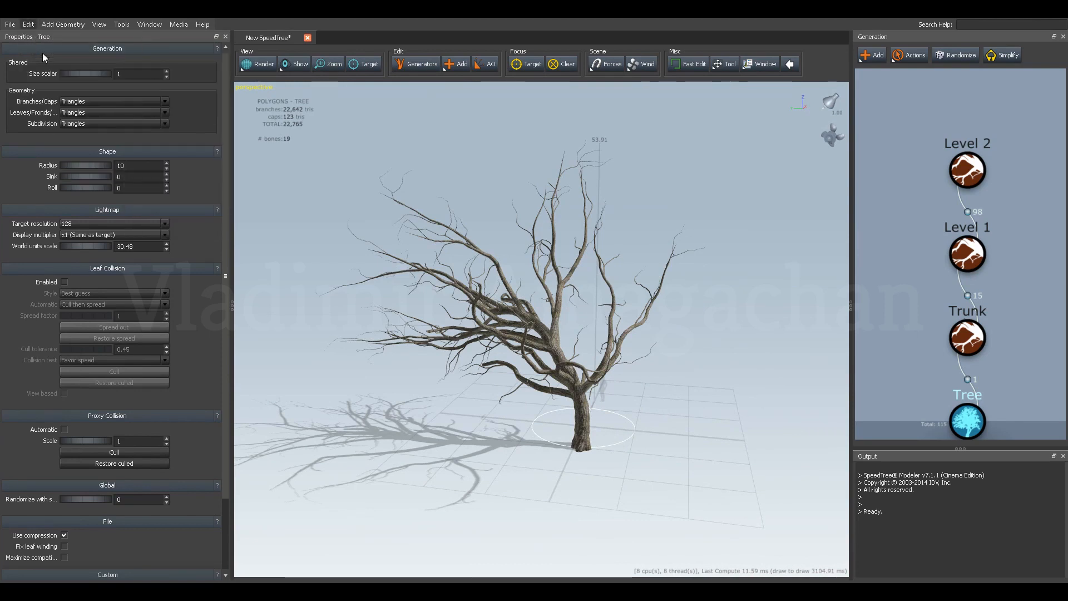
{"action": "left_click", "coordinate": [43, 52]}
{"action": "left_click_drag", "start_coordinate": [474, 282], "coordinate": [452, 239]}
{"action": "left_click", "coordinate": [32, 23]}
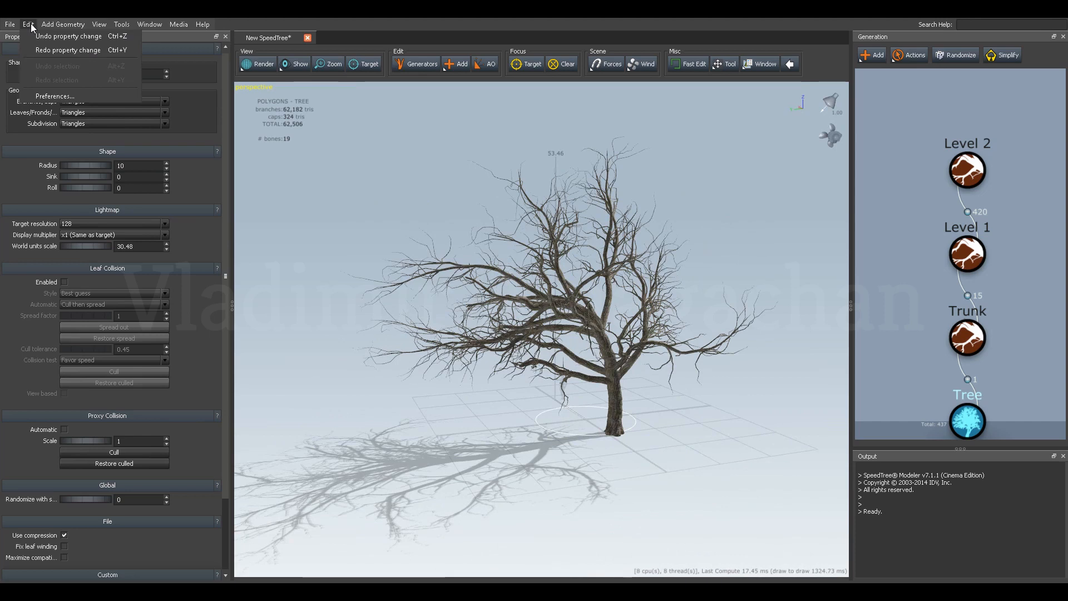
Check the Level 1 branches' generation settings and their shape from another angle.
{"action": "left_click", "coordinate": [977, 251]}
{"action": "left_click", "coordinate": [977, 254]}
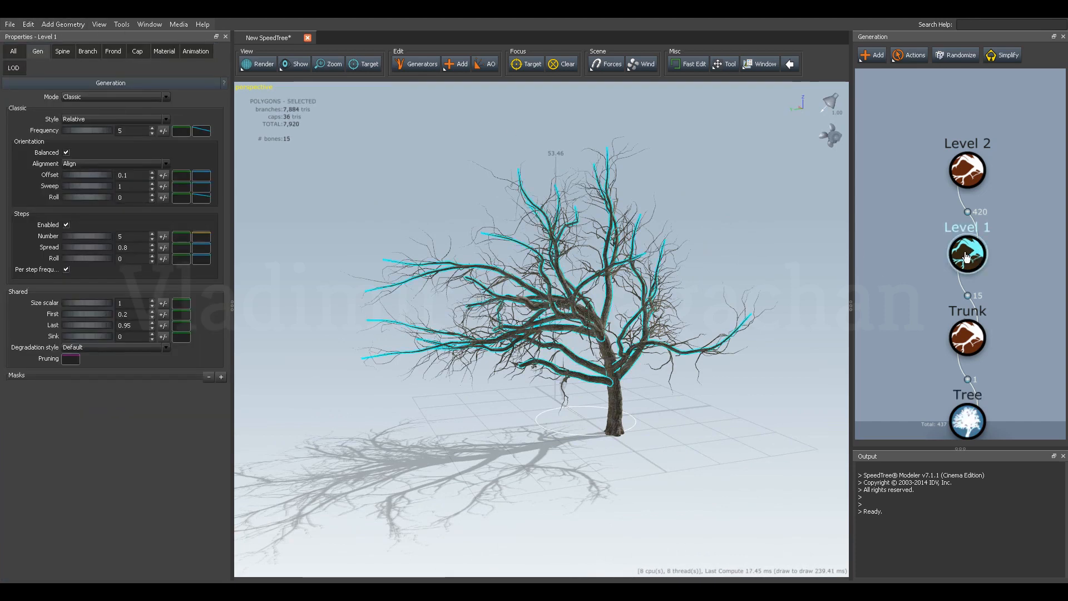
{"action": "mouse_move", "coordinate": [462, 187]}
{"action": "left_mouse_down"}
{"action": "mouse_move", "coordinate": [463, 218]}
{"action": "mouse_move", "coordinate": [442, 196]}
{"action": "mouse_move", "coordinate": [462, 206]}
{"action": "left_mouse_up"}
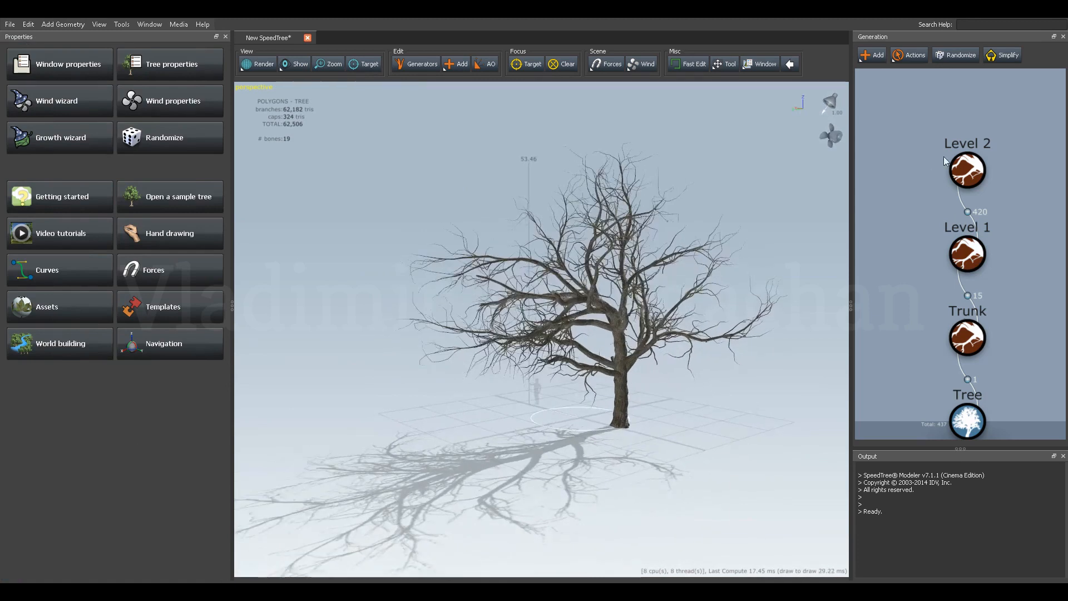
Add Sky Sensitive, Individual Leaves to the Level 2 branches.
{"action": "left_click", "coordinate": [977, 176]}
{"action": "left_click_drag", "start_coordinate": [941, 196], "coordinate": [933, 249]}
{"action": "left_click", "coordinate": [933, 250]}
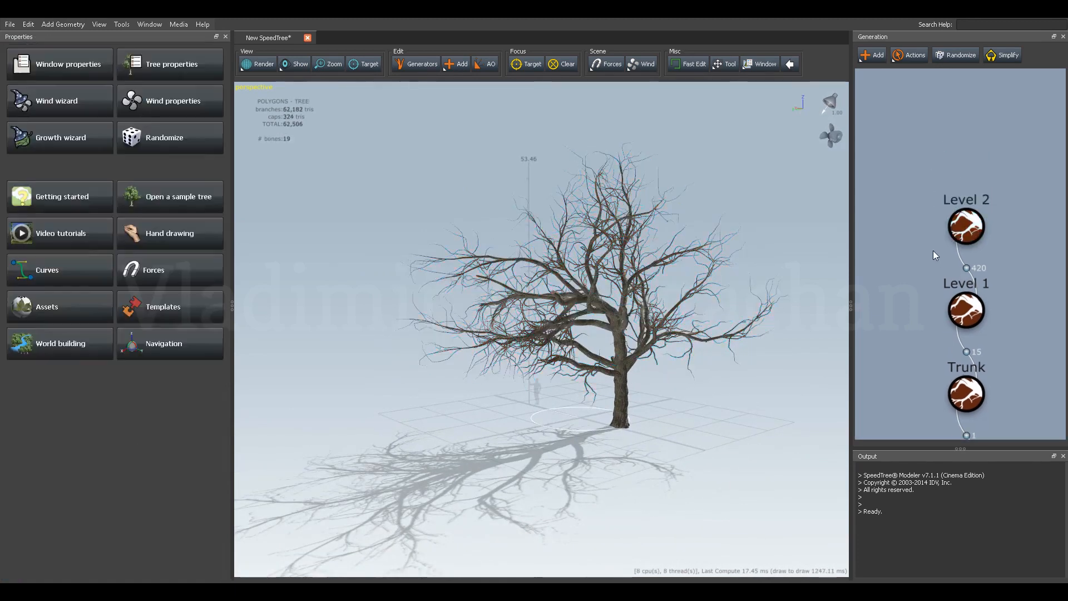
{"action": "left_click_drag", "start_coordinate": [1000, 193], "coordinate": [930, 251]}
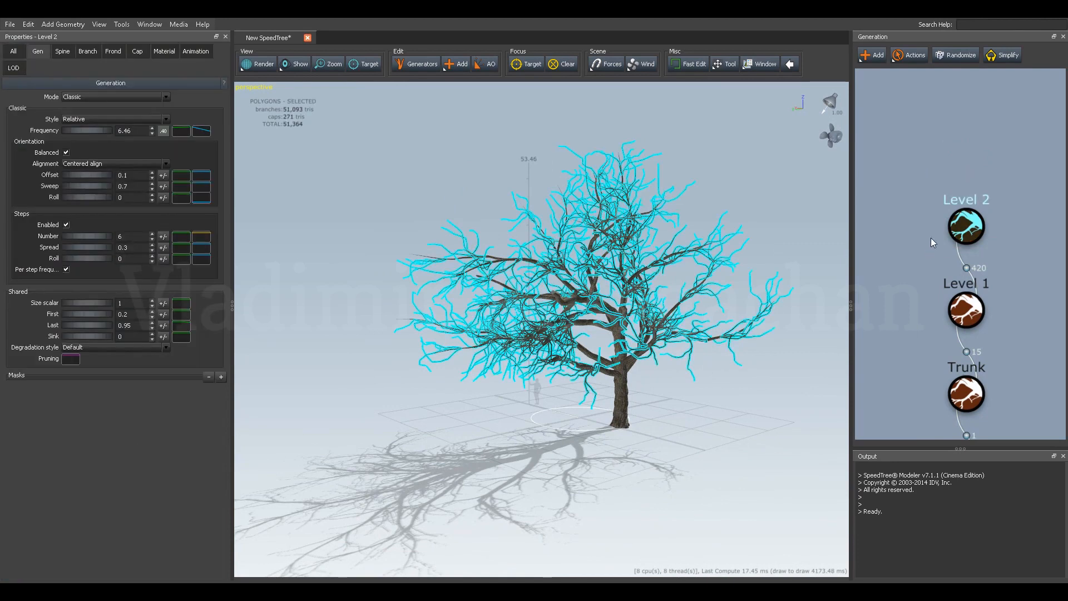
{"action": "left_click", "coordinate": [873, 58]}
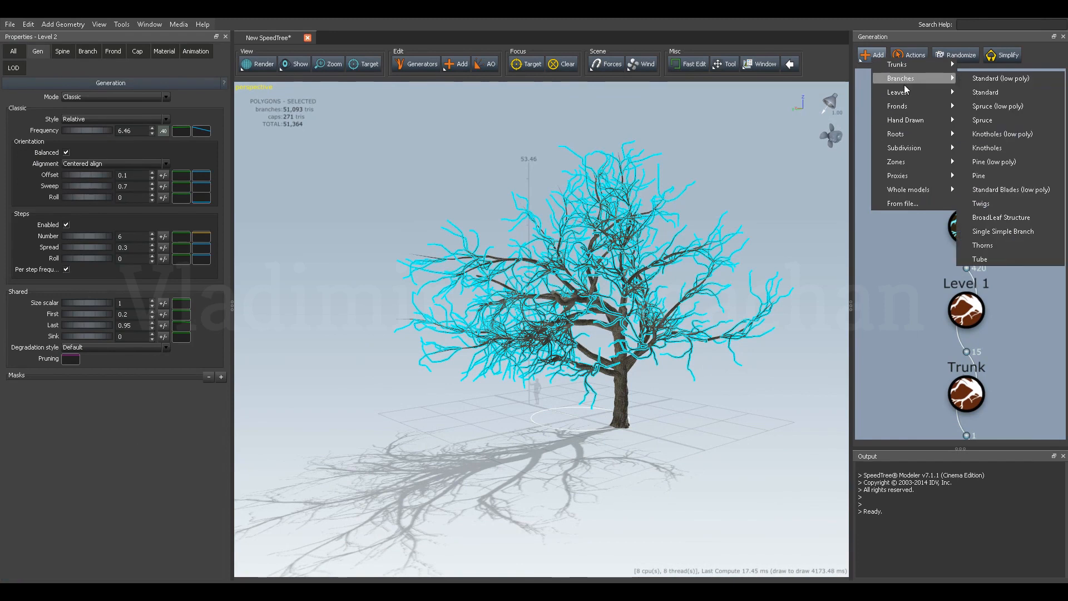
{"action": "mouse_move", "coordinate": [906, 92]}
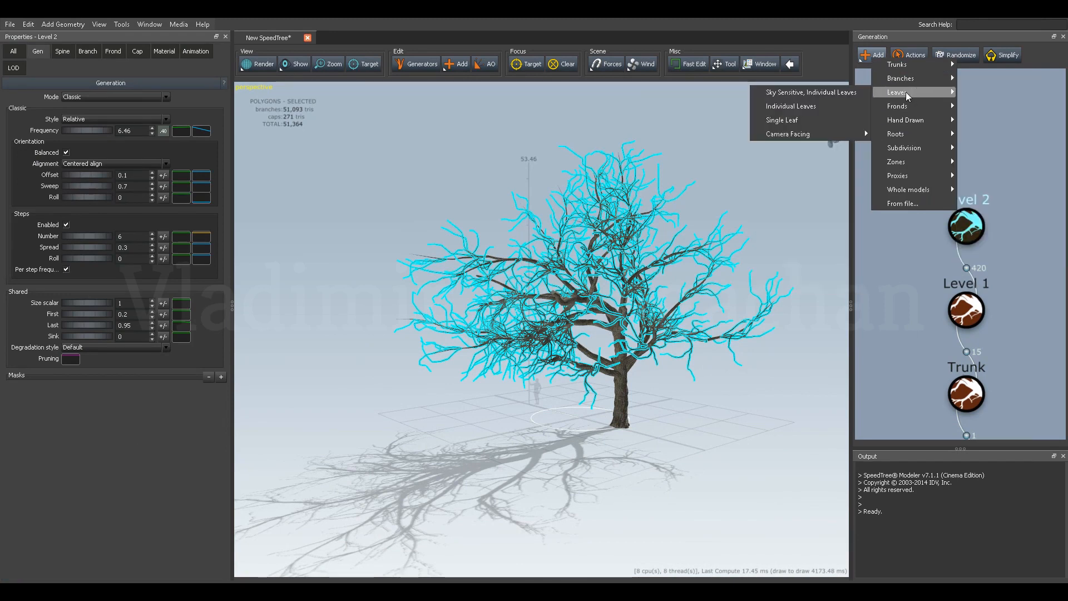
{"action": "left_click", "coordinate": [823, 93]}
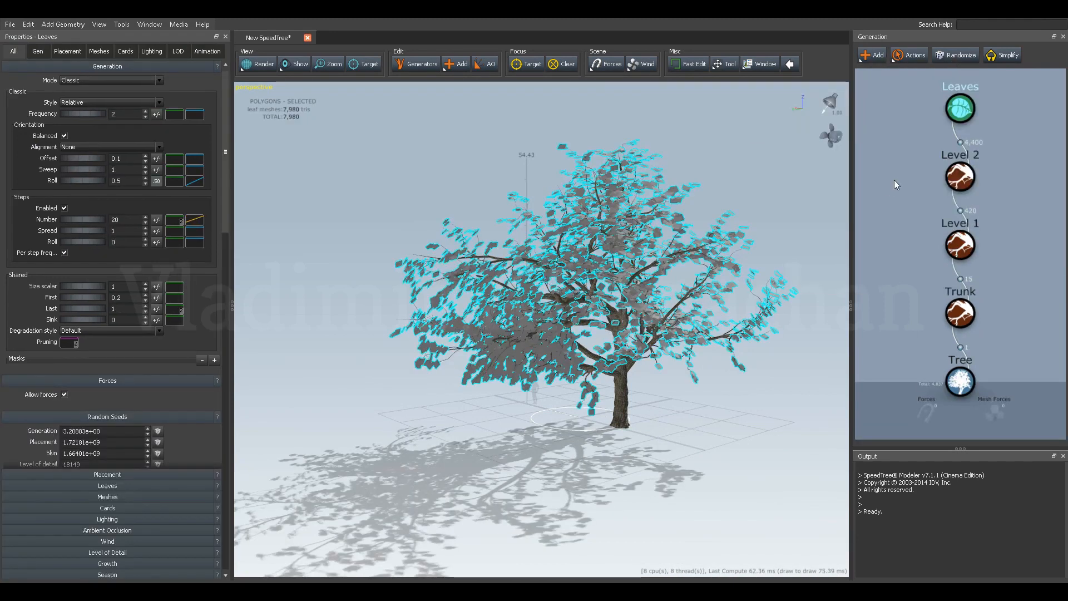
Examine the new leaves and the Level 2 branches carrying them up close.
{"action": "left_click", "coordinate": [895, 178]}
{"action": "left_click_drag", "start_coordinate": [671, 202], "coordinate": [585, 259]}
{"action": "scroll", "coordinate": [631, 247], "scroll_direction": "up", "scroll_amount": 5}
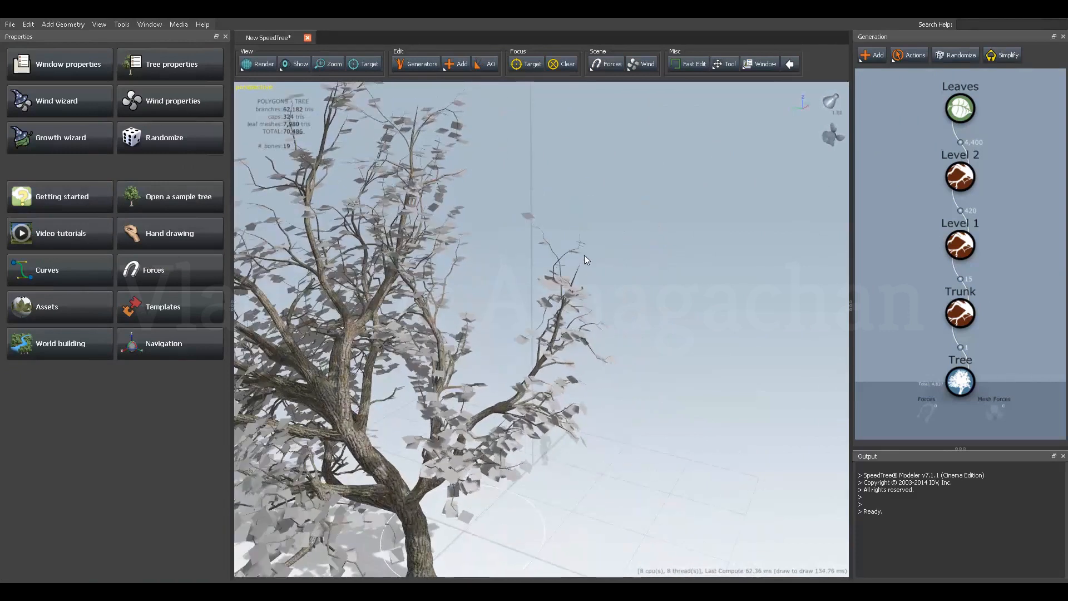
{"action": "left_click", "coordinate": [958, 179]}
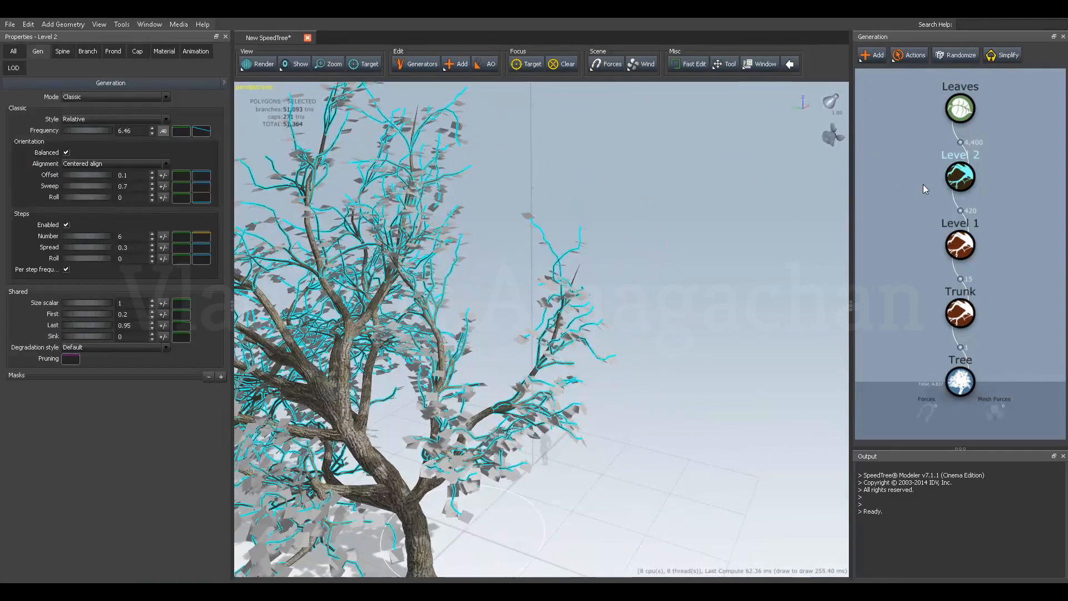
{"action": "left_click", "coordinate": [923, 185]}
{"action": "left_click_drag", "start_coordinate": [579, 269], "coordinate": [589, 264]}
Show the mesh edges in the viewport and look over the leaf and branch geometry.
{"action": "left_click", "coordinate": [298, 64]}
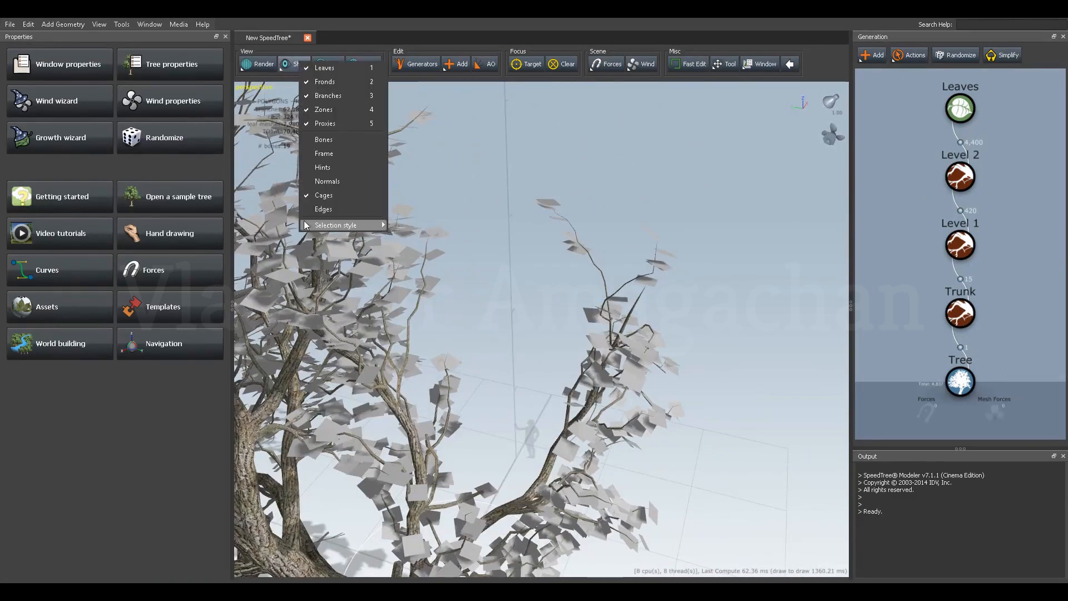
{"action": "left_click", "coordinate": [319, 217]}
{"action": "left_click_drag", "start_coordinate": [538, 247], "coordinate": [572, 295]}
Import Leaf.obj from the sample Trees folder as the geometry of the leaves.
{"action": "left_click", "coordinate": [959, 110]}
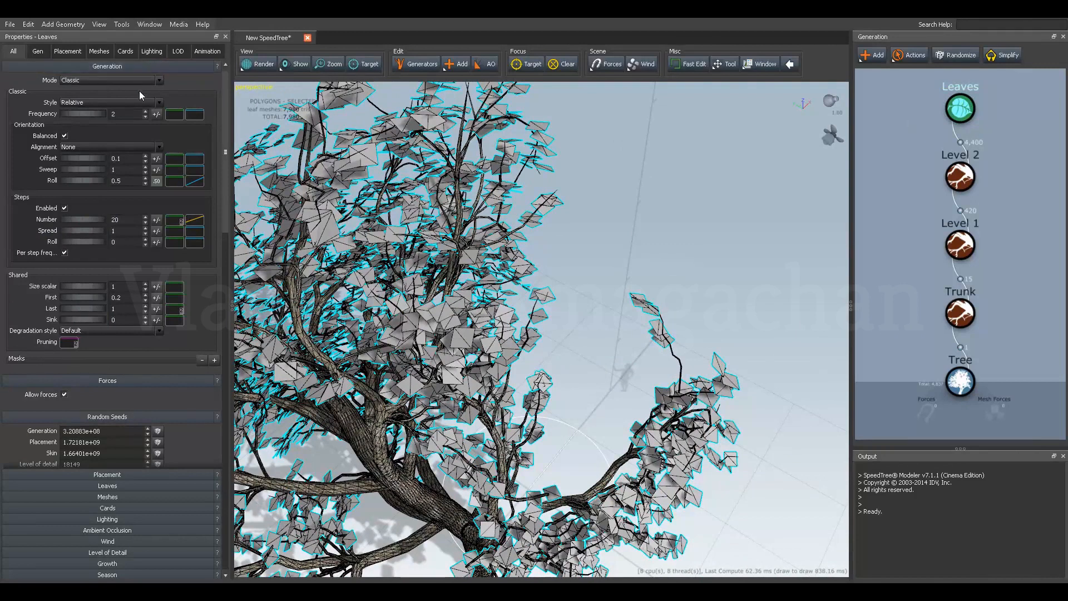
{"action": "left_click", "coordinate": [98, 51]}
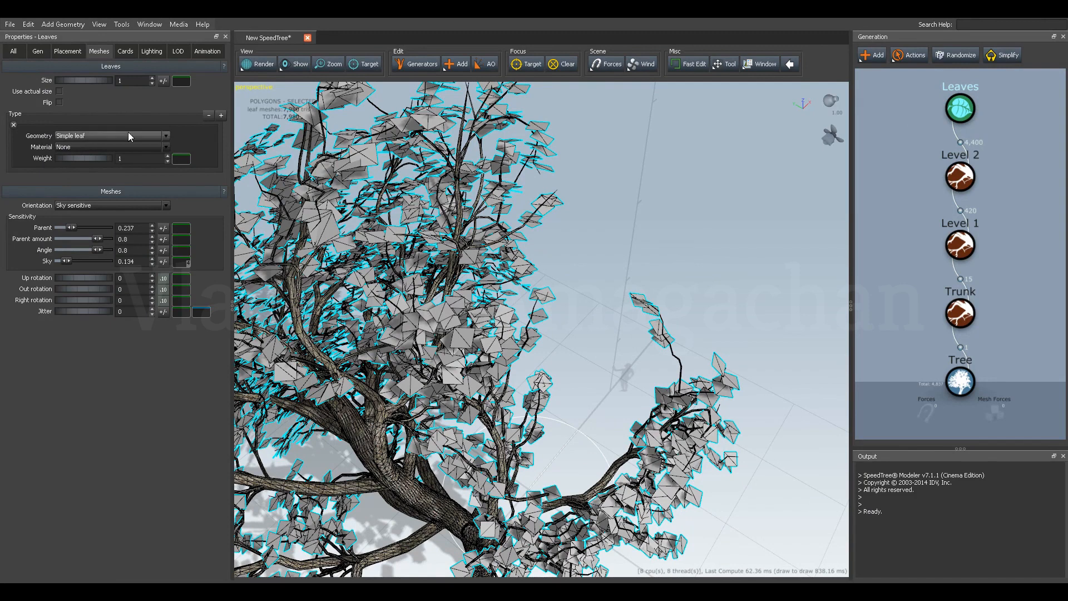
{"action": "left_click", "coordinate": [91, 138]}
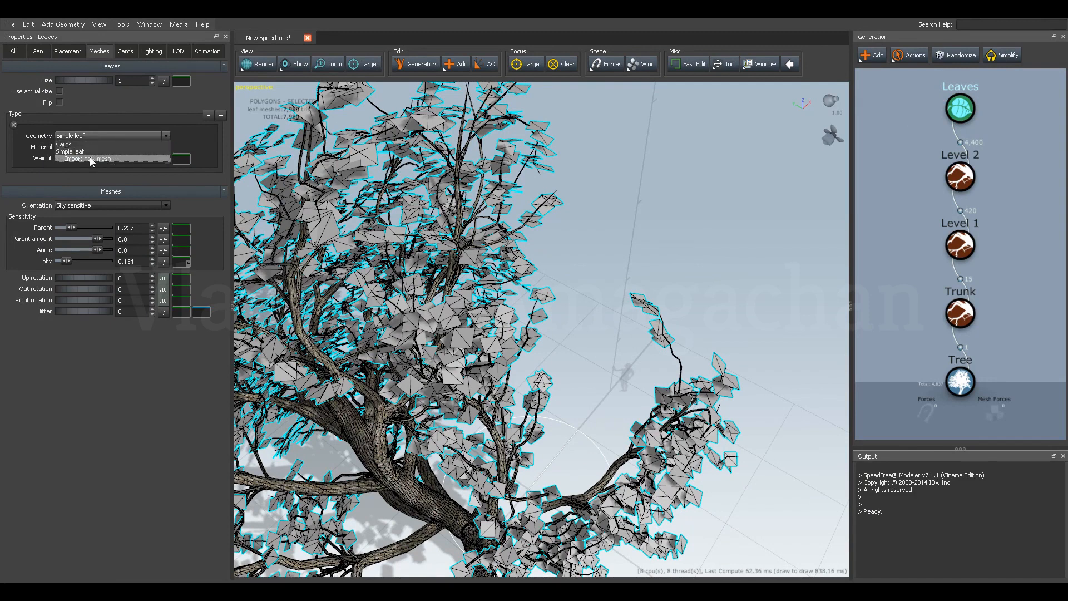
{"action": "left_click", "coordinate": [90, 158]}
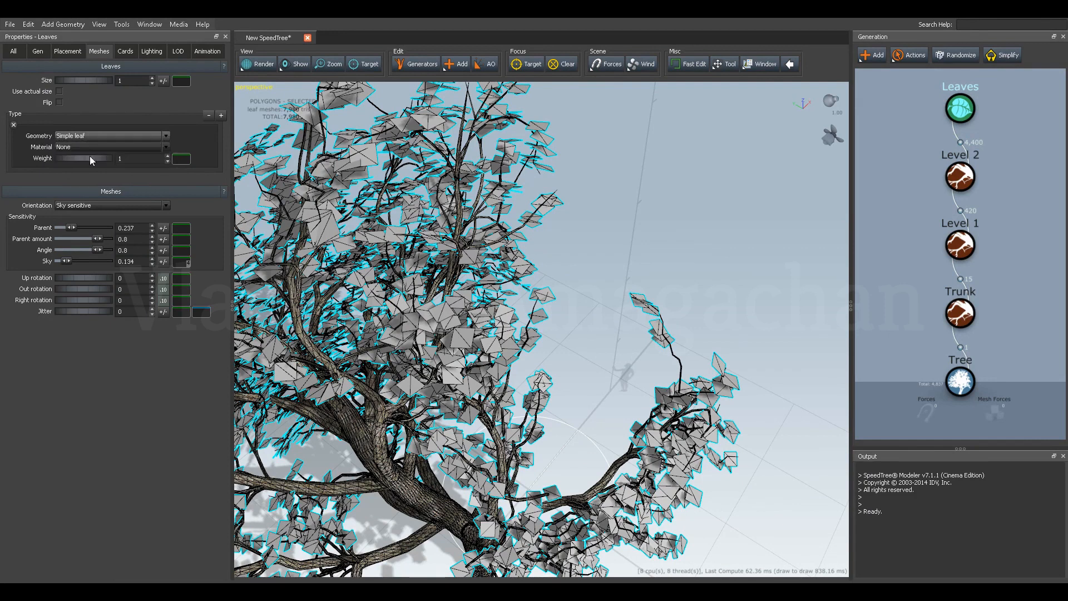
{"action": "left_click_drag", "start_coordinate": [211, 30], "coordinate": [449, 146]}
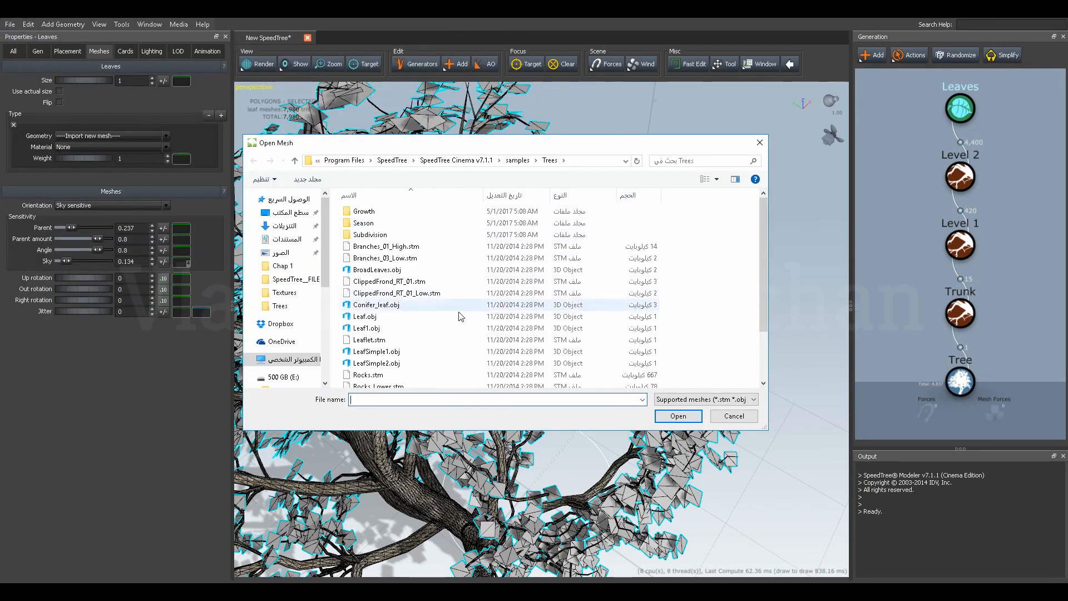
{"action": "left_click", "coordinate": [369, 317]}
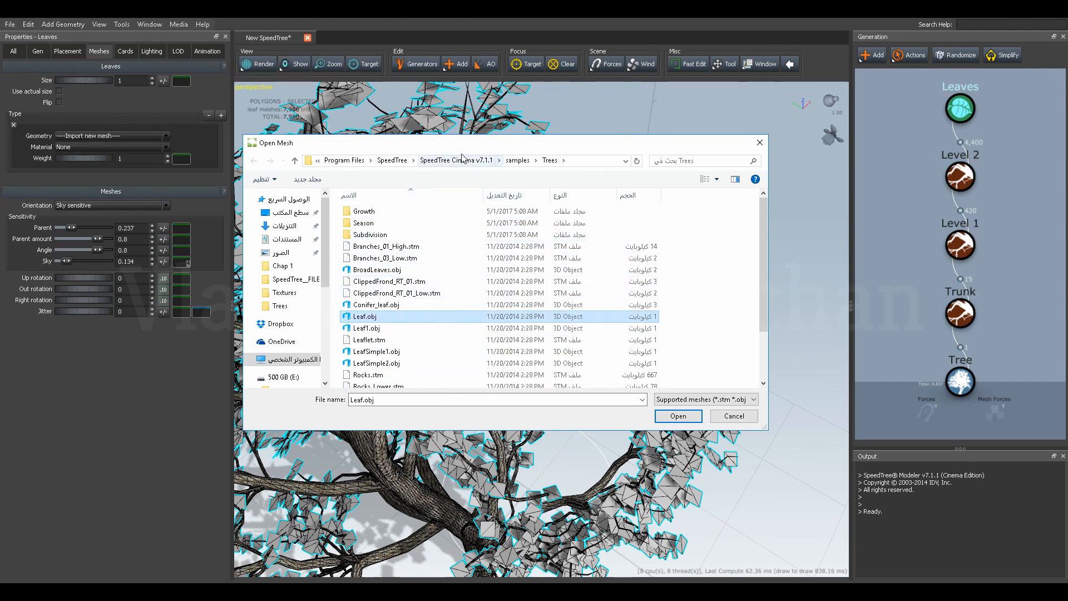
{"action": "left_click", "coordinate": [678, 417]}
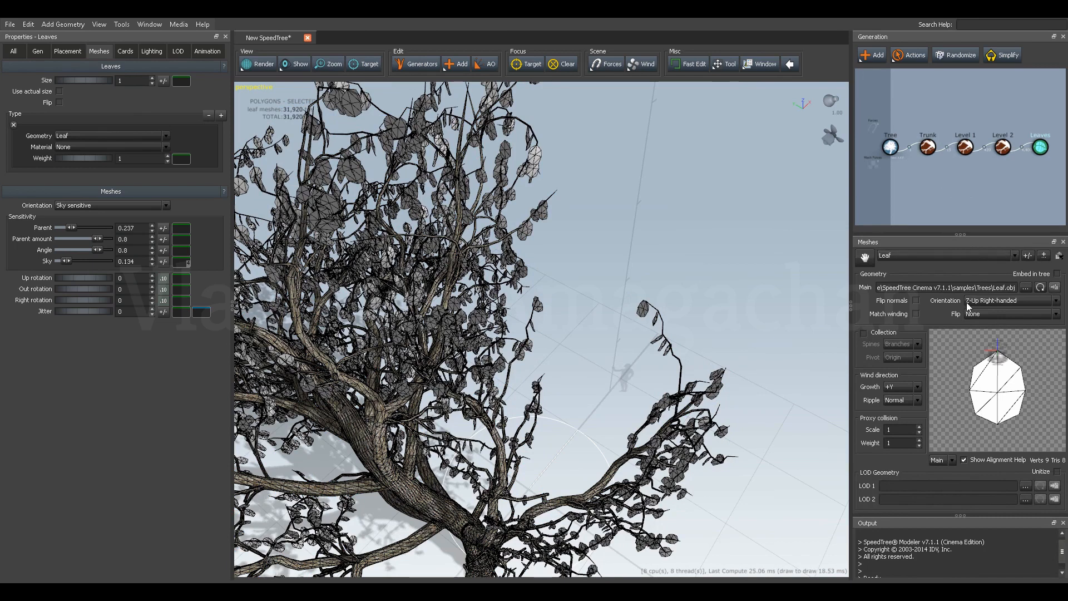
{"action": "left_click_drag", "start_coordinate": [963, 243], "coordinate": [640, 159]}
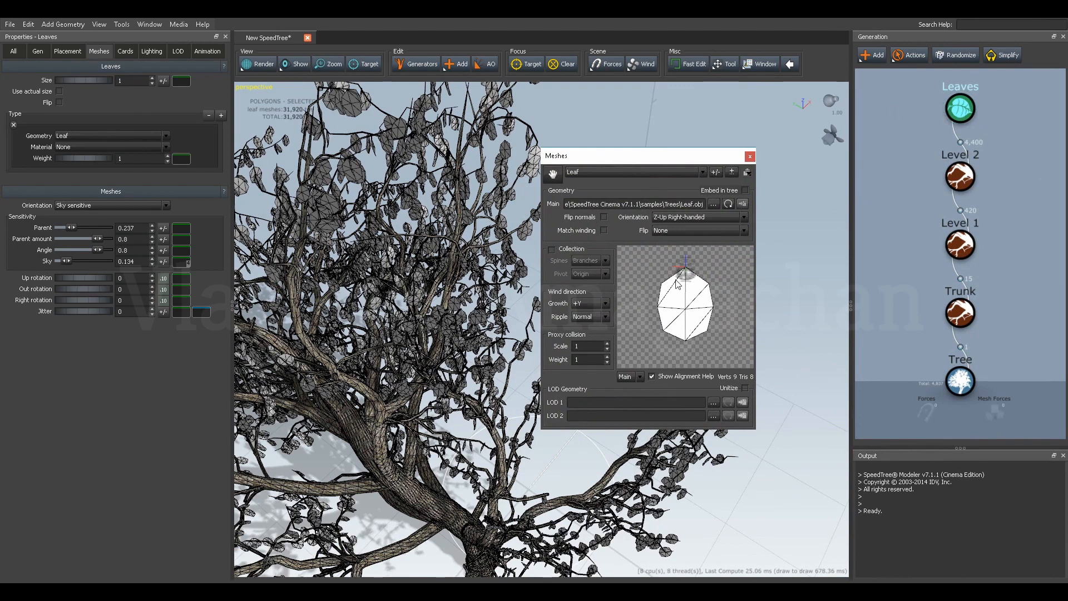
{"action": "left_click", "coordinate": [750, 156]}
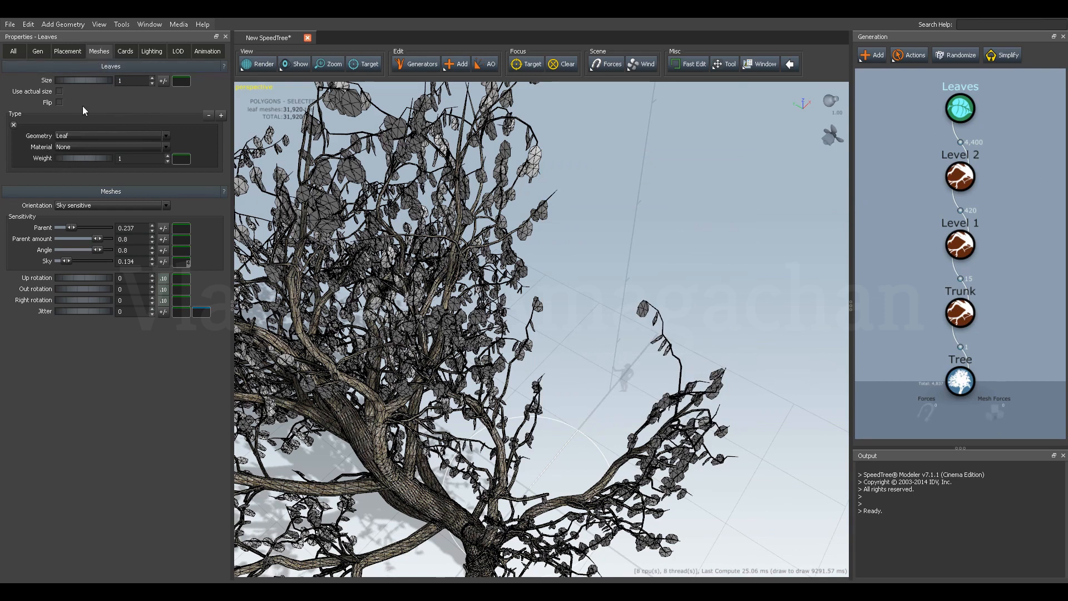
Import Leaf.tga from the sample Trees folder as the material of the leaves.
{"action": "left_click", "coordinate": [84, 148]}
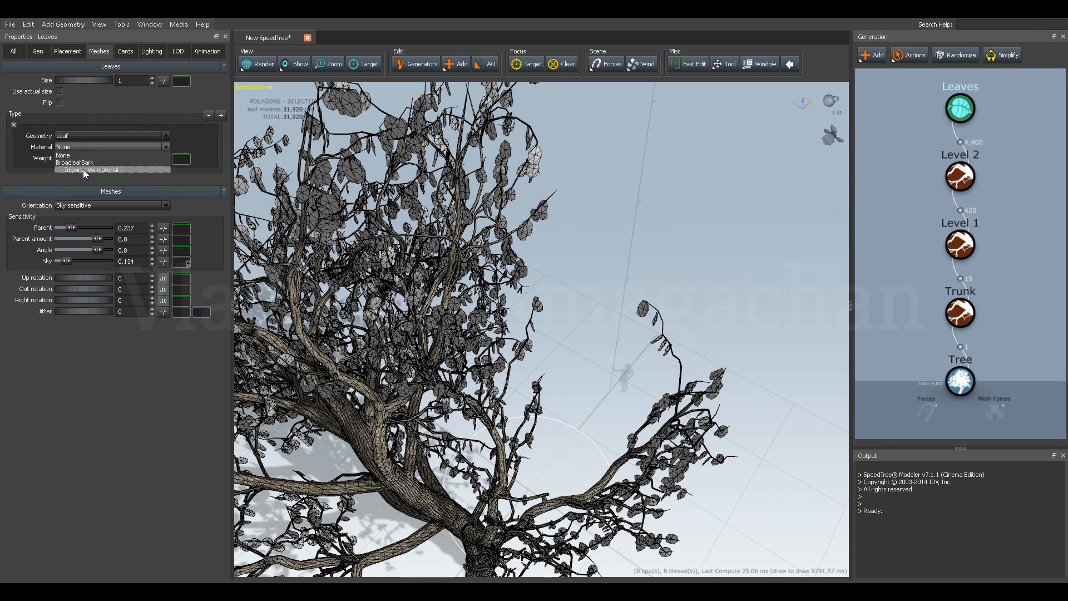
{"action": "left_click", "coordinate": [87, 170]}
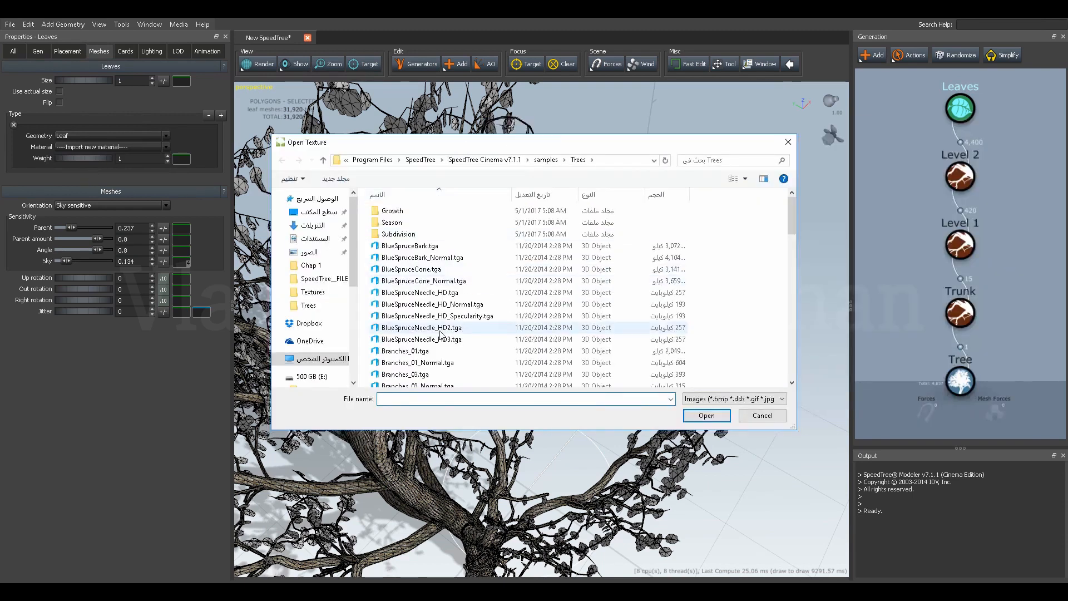
{"action": "scroll", "coordinate": [431, 352], "scroll_direction": "down", "scroll_amount": 1}
{"action": "scroll", "coordinate": [433, 351], "scroll_direction": "down", "scroll_amount": 4}
{"action": "scroll", "coordinate": [438, 346], "scroll_direction": "down", "scroll_amount": 4}
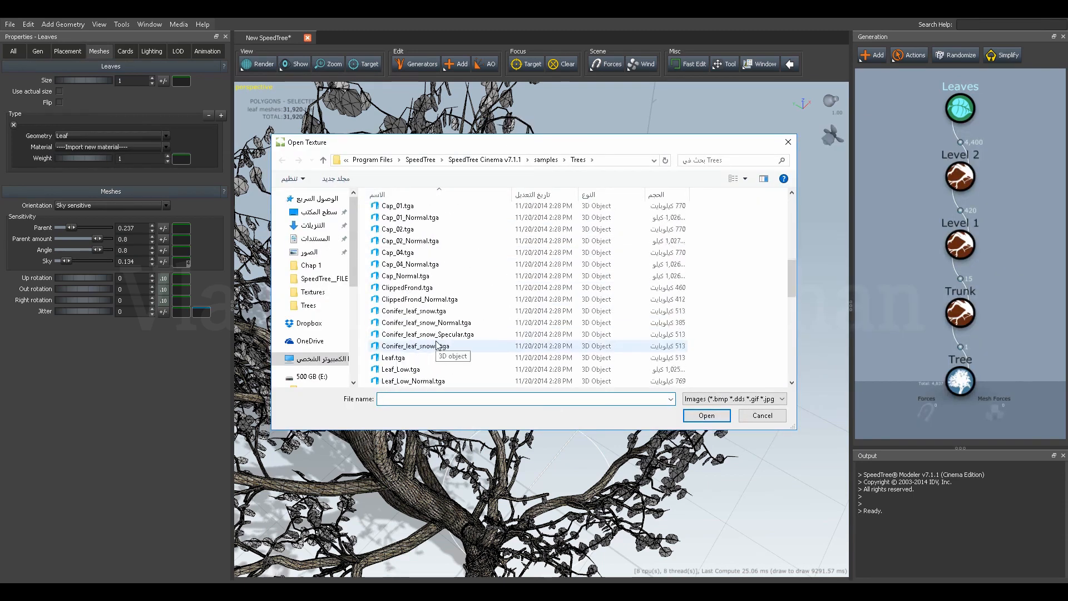
{"action": "left_click", "coordinate": [412, 357]}
{"action": "left_click", "coordinate": [695, 415]}
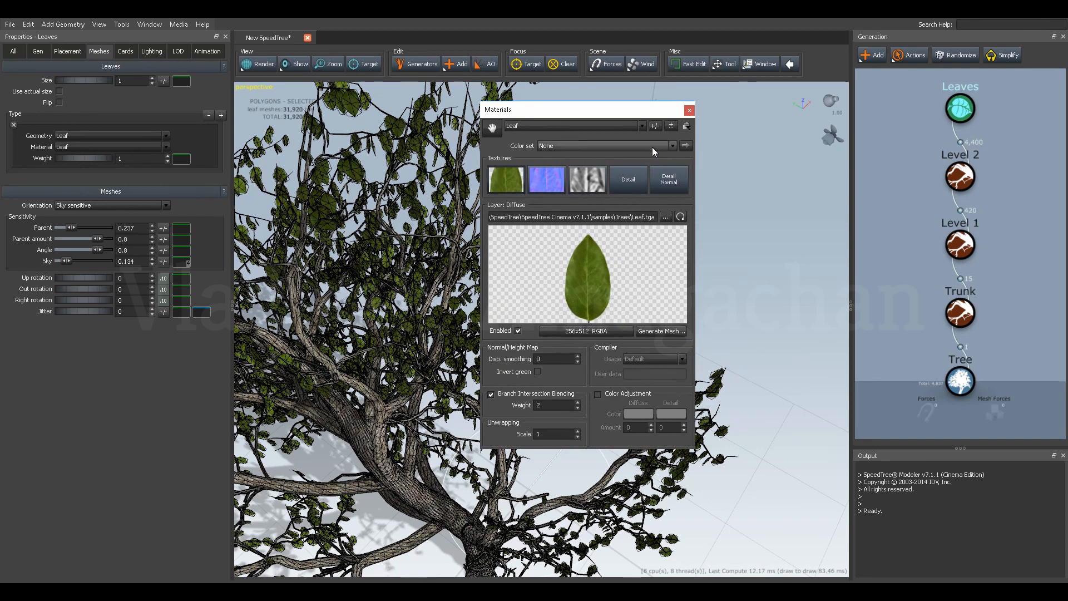
{"action": "left_click", "coordinate": [689, 110]}
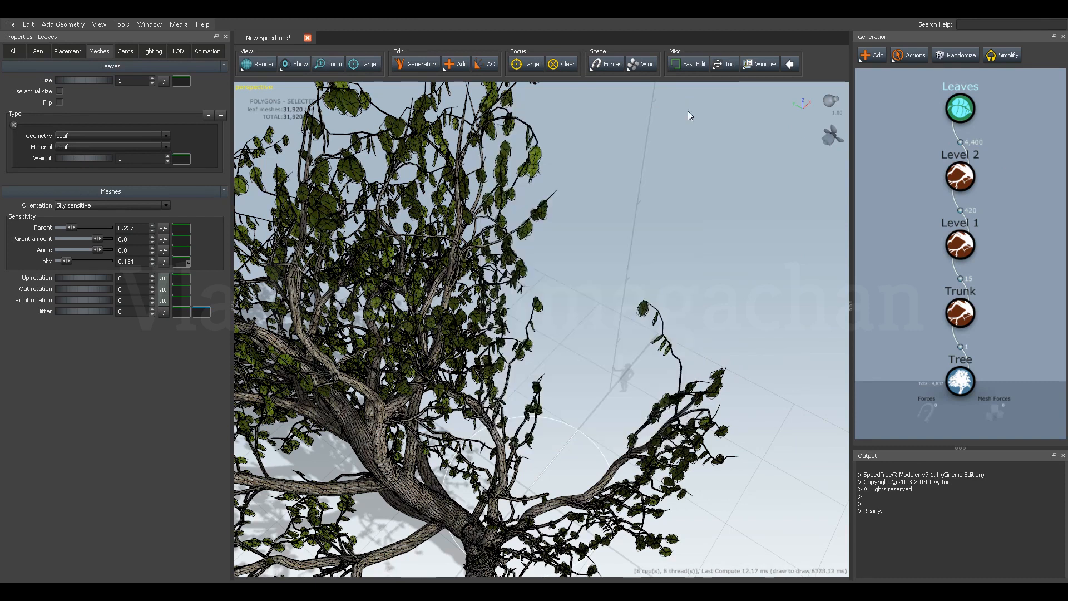
Hide the mesh edges in the viewport and look over the textured tree.
{"action": "left_click", "coordinate": [292, 64]}
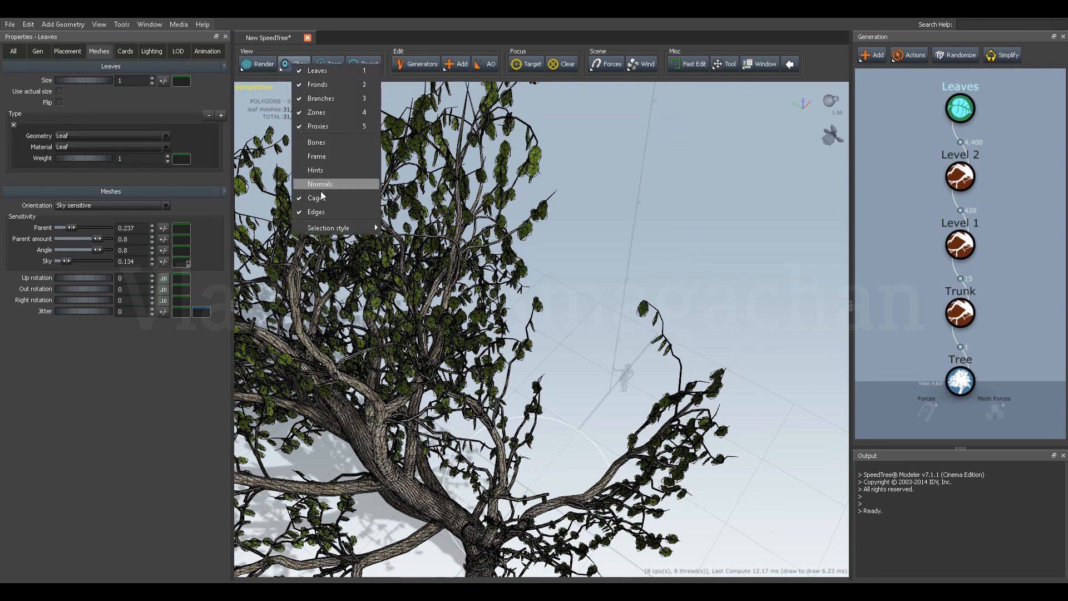
{"action": "left_click", "coordinate": [316, 212]}
{"action": "left_click", "coordinate": [576, 279]}
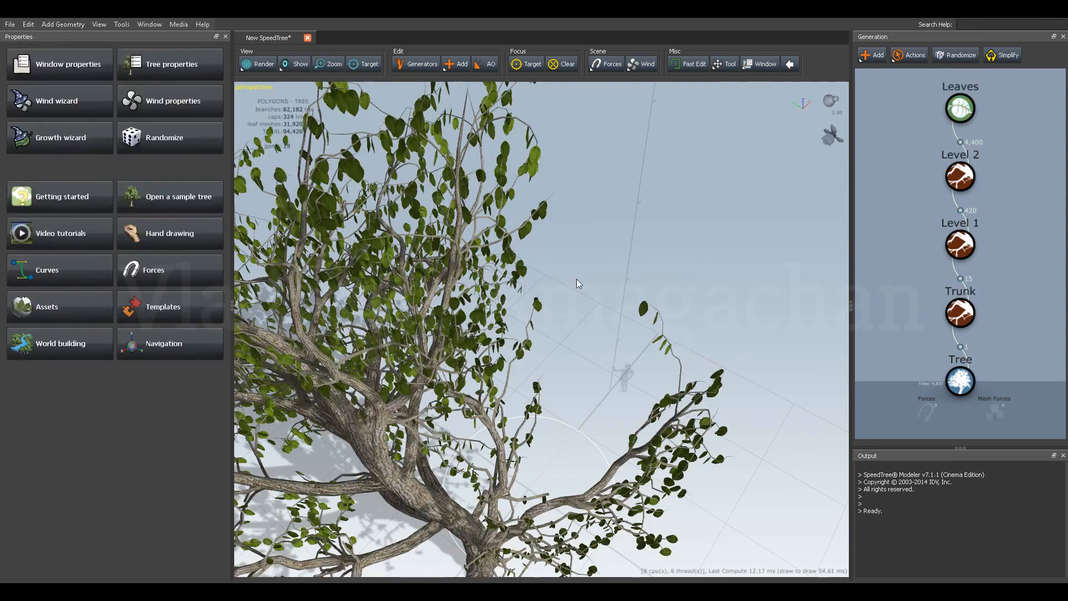
{"action": "scroll", "coordinate": [577, 279], "scroll_direction": "down", "scroll_amount": 5}
{"action": "left_click_drag", "start_coordinate": [556, 309], "coordinate": [575, 273]}
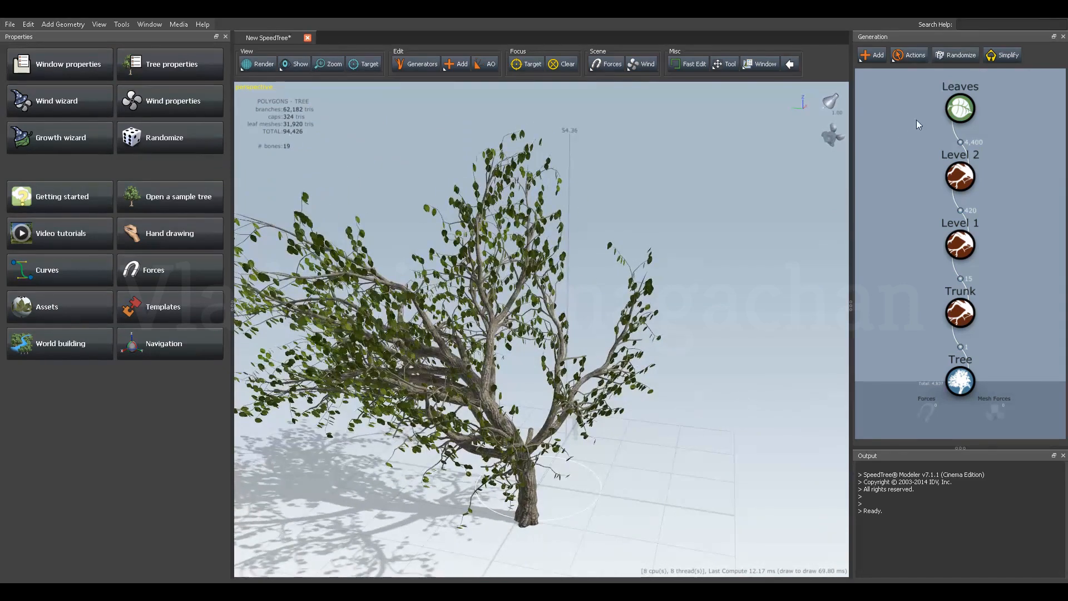
Set the leaves' size scalar to 1.15 and their generation frequency to 5.43.
{"action": "left_click", "coordinate": [960, 108]}
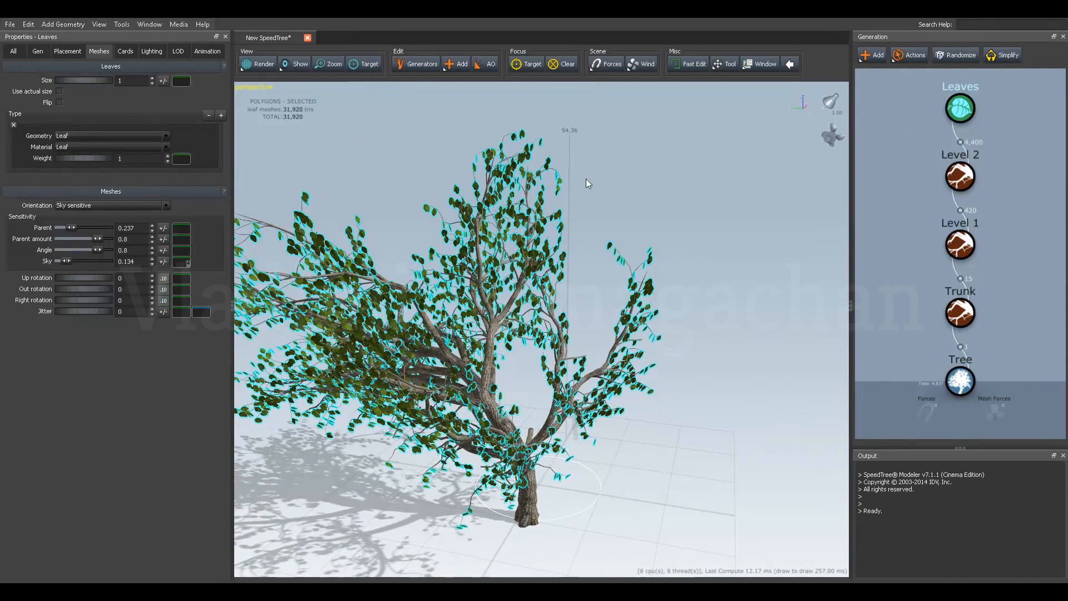
{"action": "left_click", "coordinate": [38, 50]}
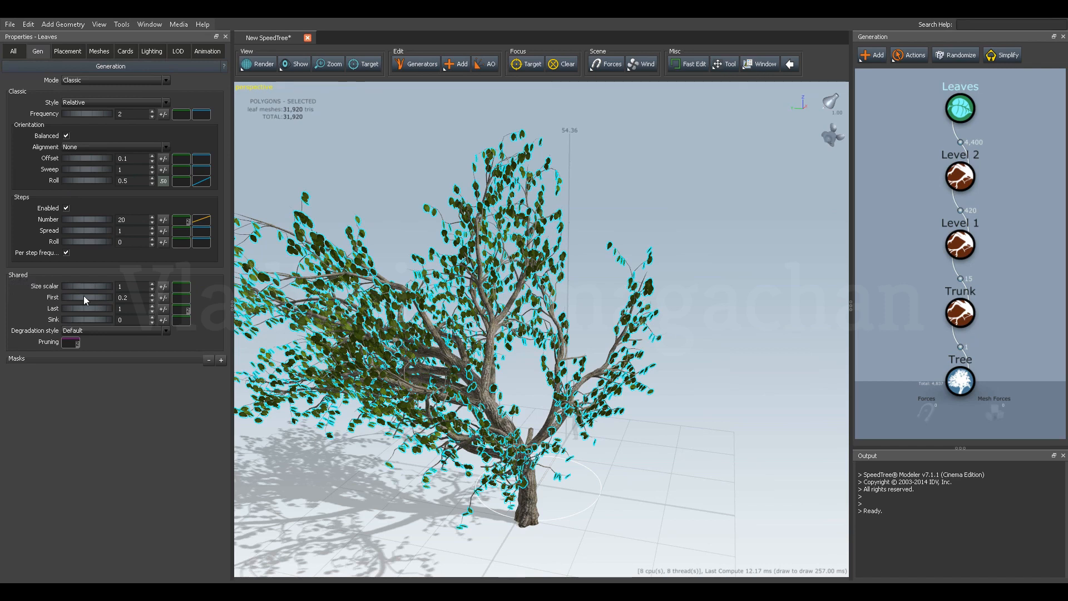
{"action": "left_click_drag", "start_coordinate": [70, 286], "coordinate": [78, 286]}
{"action": "left_click_drag", "start_coordinate": [412, 242], "coordinate": [408, 257]}
{"action": "middle_click_drag", "start_coordinate": [410, 251], "coordinate": [433, 247]}
{"action": "left_click_drag", "start_coordinate": [435, 251], "coordinate": [461, 253]}
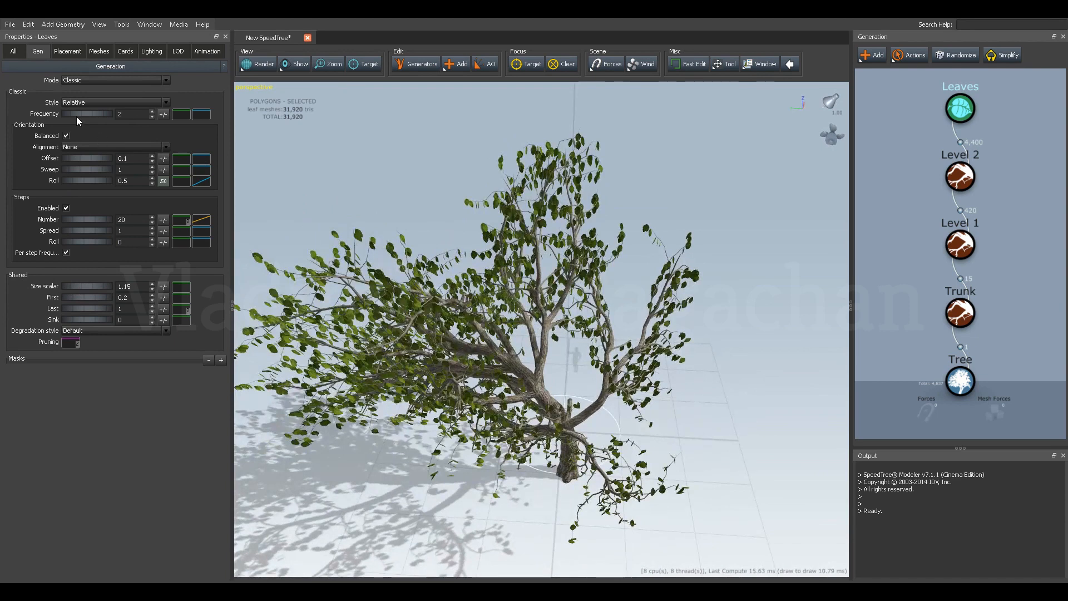
{"action": "left_click_drag", "start_coordinate": [72, 114], "coordinate": [442, 155]}
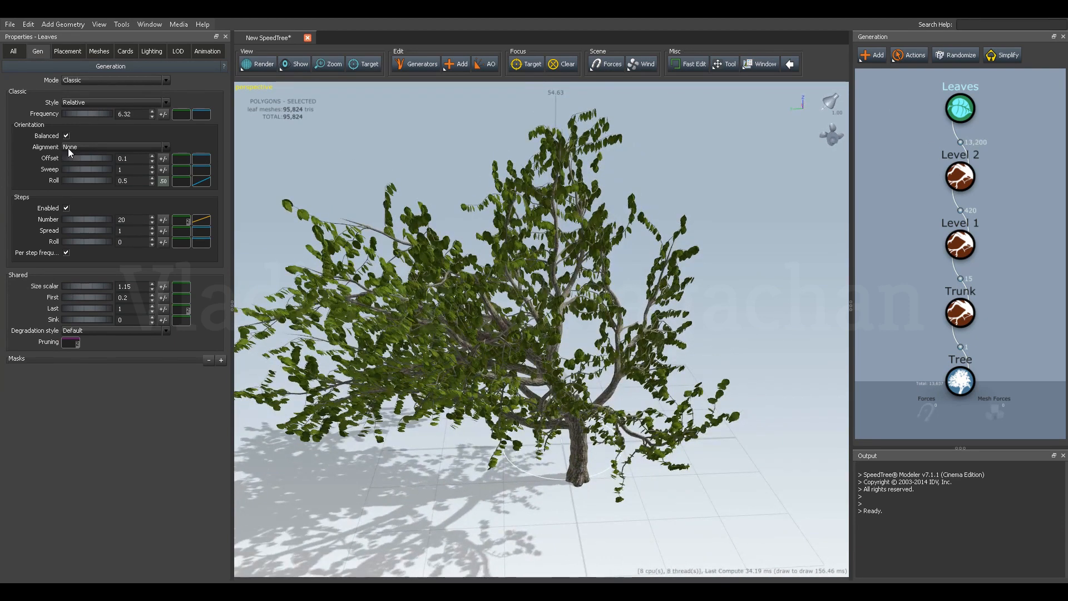
{"action": "left_click_drag", "start_coordinate": [78, 113], "coordinate": [28, 114]}
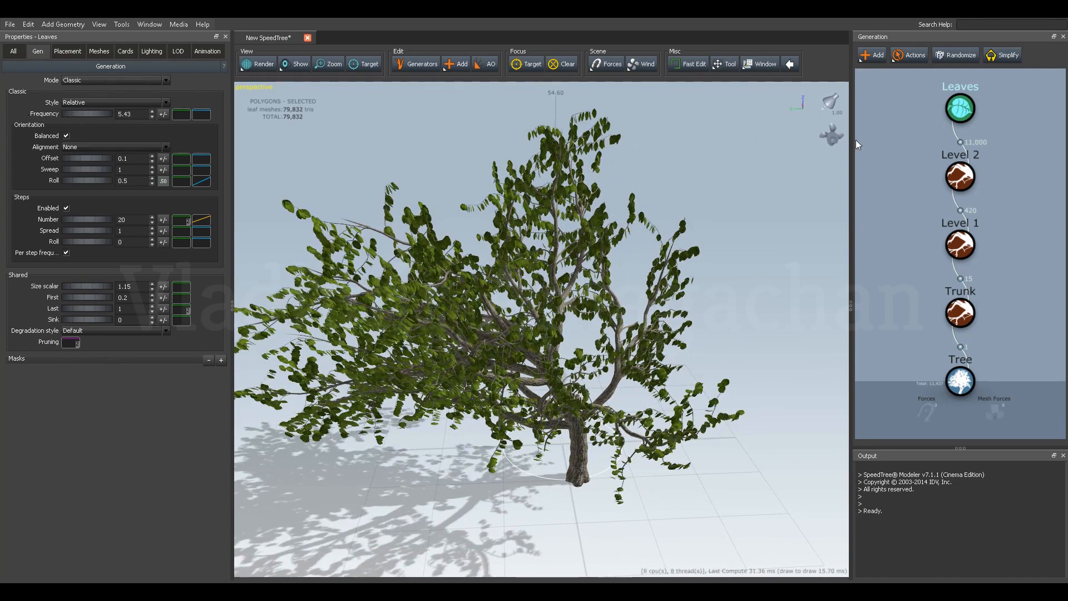
Set the Level 2 branches' generation frequency to 10.97.
{"action": "left_click", "coordinate": [960, 177]}
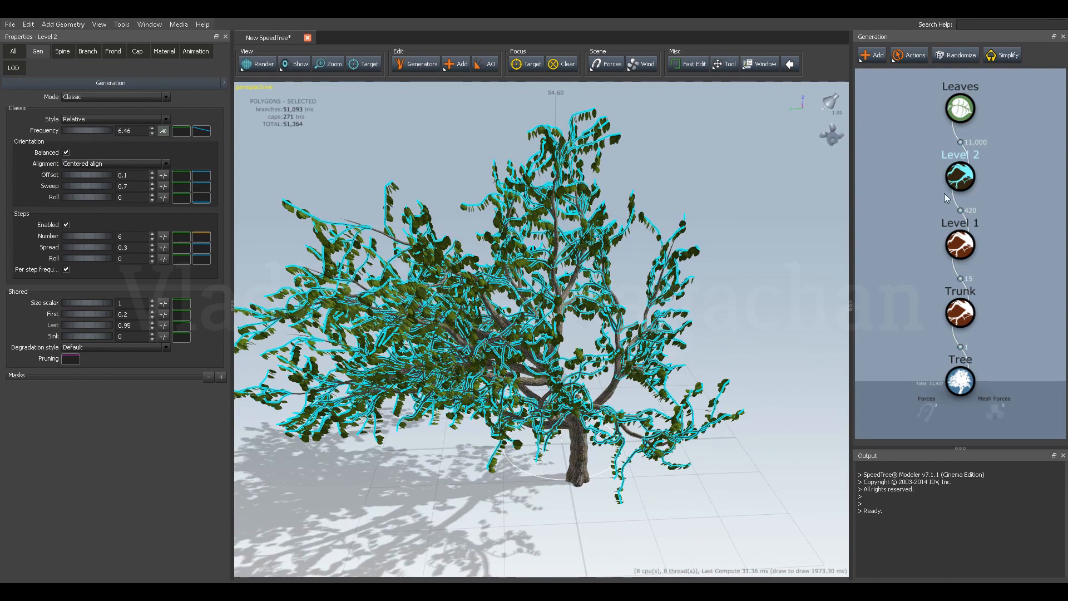
{"action": "left_click_drag", "start_coordinate": [82, 131], "coordinate": [79, 129]}
{"action": "left_click_drag", "start_coordinate": [315, 134], "coordinate": [330, 135]}
{"action": "left_click_drag", "start_coordinate": [456, 250], "coordinate": [502, 279]}
{"action": "scroll", "coordinate": [591, 263], "scroll_direction": "down", "scroll_amount": 5}
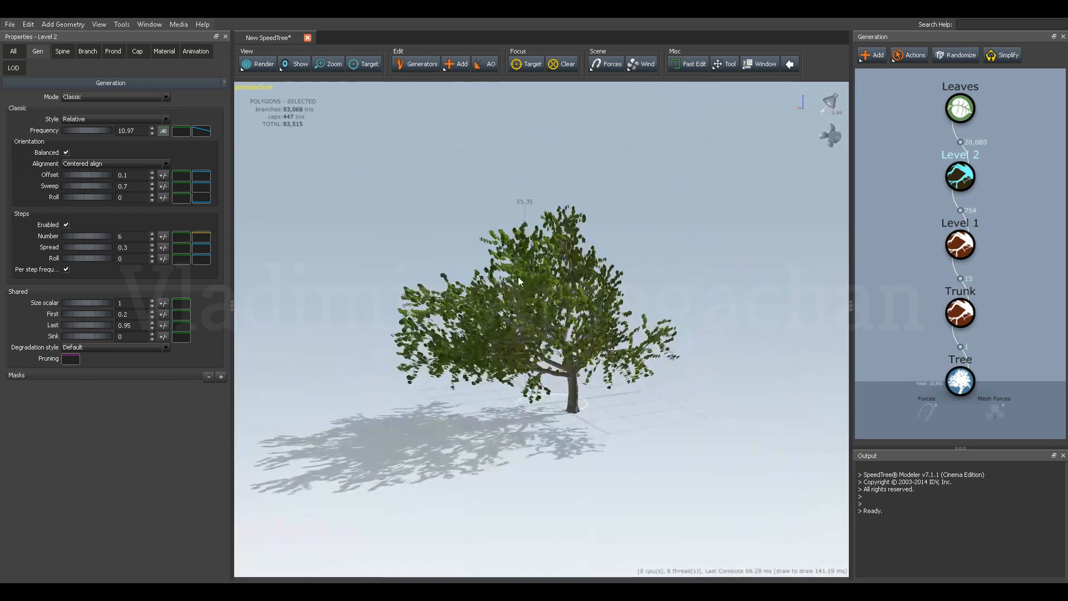
Rotate the leaf meshes with Up rotation 0.5, Out rotation -0.01 and Right rotation 0.4.
{"action": "scroll", "coordinate": [554, 289], "scroll_direction": "up", "scroll_amount": 5}
{"action": "middle_click_drag", "start_coordinate": [586, 294], "coordinate": [500, 279]}
{"action": "scroll", "coordinate": [500, 279], "scroll_direction": "up", "scroll_amount": 3}
{"action": "left_click_drag", "start_coordinate": [499, 278], "coordinate": [554, 280]}
{"action": "scroll", "coordinate": [542, 275], "scroll_direction": "up", "scroll_amount": 5}
{"action": "scroll", "coordinate": [535, 274], "scroll_direction": "up", "scroll_amount": 3}
{"action": "left_click", "coordinate": [960, 122]}
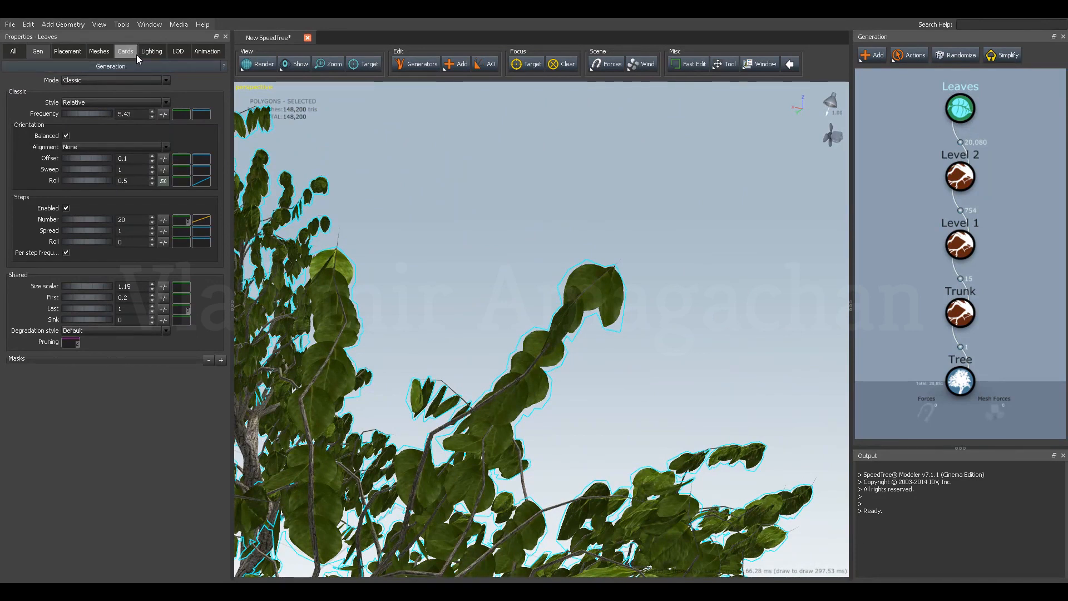
{"action": "left_click", "coordinate": [100, 53]}
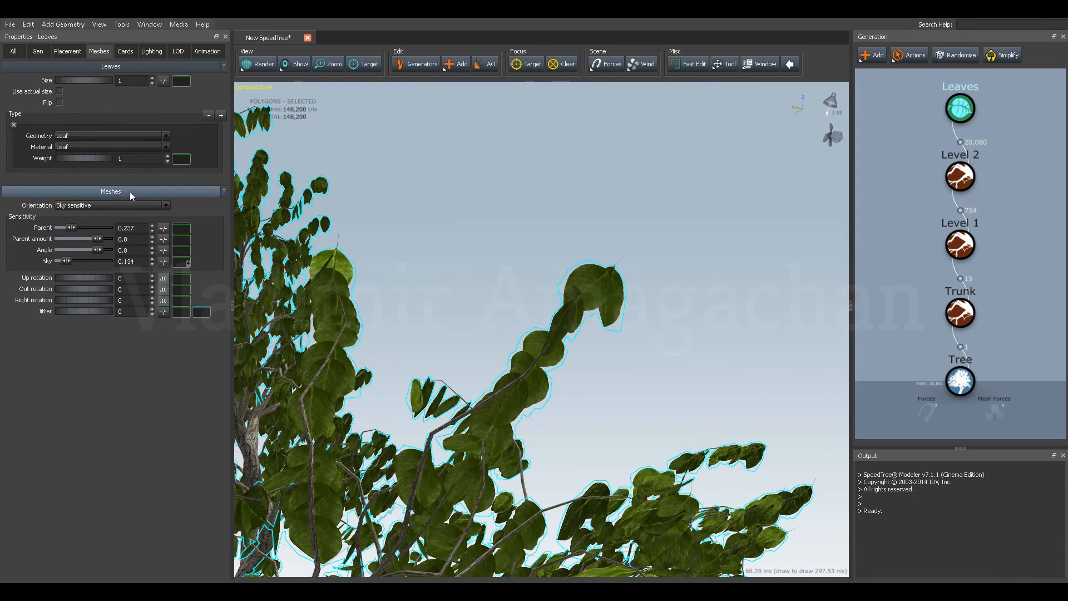
{"action": "left_click_drag", "start_coordinate": [65, 279], "coordinate": [97, 282]}
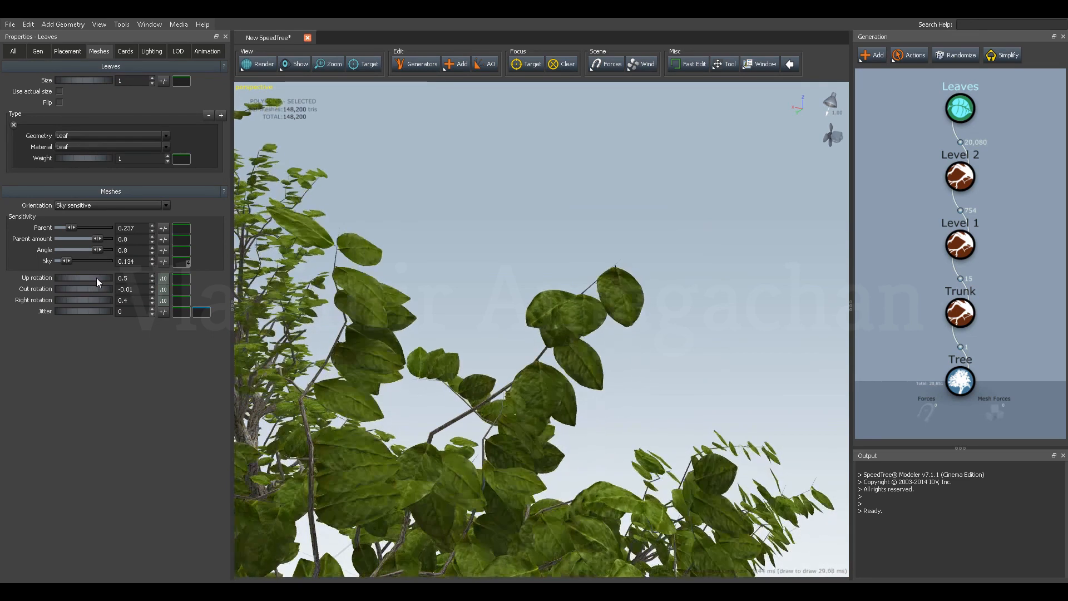
Rotate the scene light to an angle of about 127.4 around axis 0.376, 0.435, 0.818.
{"action": "scroll", "coordinate": [432, 292], "scroll_direction": "down", "scroll_amount": 10}
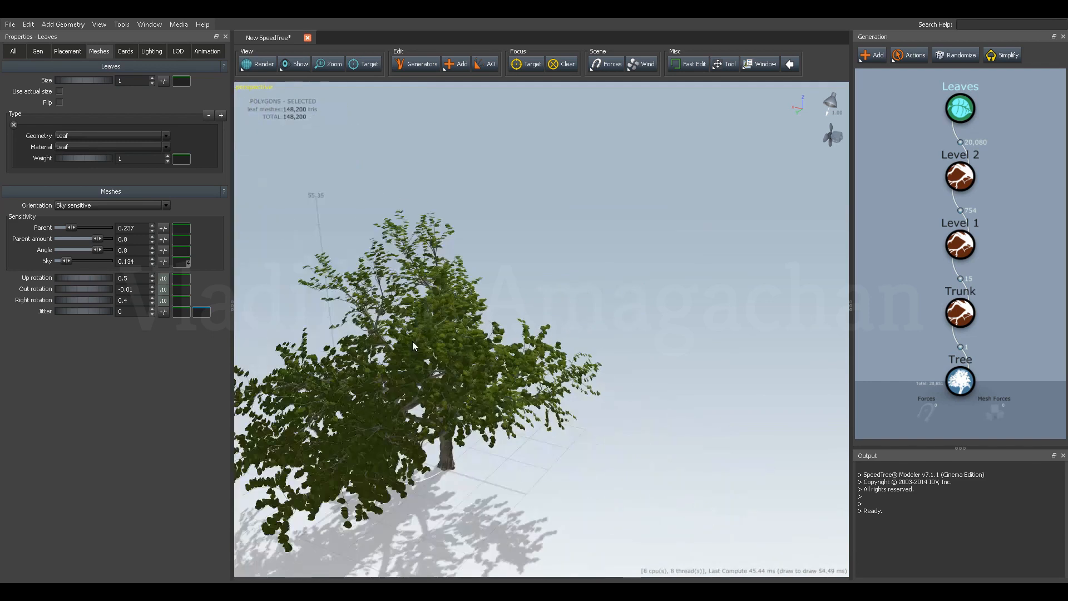
{"action": "left_click_drag", "start_coordinate": [413, 341], "coordinate": [536, 285]}
{"action": "left_click", "coordinate": [832, 102]}
{"action": "left_click_drag", "start_coordinate": [672, 198], "coordinate": [681, 223]}
{"action": "scroll", "coordinate": [683, 223], "scroll_direction": "up", "scroll_amount": 2}
{"action": "middle_click_drag", "start_coordinate": [687, 221], "coordinate": [623, 241]}
{"action": "scroll", "coordinate": [623, 241], "scroll_direction": "down", "scroll_amount": 1}
{"action": "mouse_move", "coordinate": [831, 102]}
{"action": "left_mouse_down"}
{"action": "mouse_move", "coordinate": [856, 96]}
{"action": "mouse_move", "coordinate": [832, 110]}
{"action": "mouse_move", "coordinate": [821, 91]}
{"action": "mouse_move", "coordinate": [830, 86]}
{"action": "left_mouse_up"}
{"action": "left_click_drag", "start_coordinate": [711, 200], "coordinate": [599, 225]}
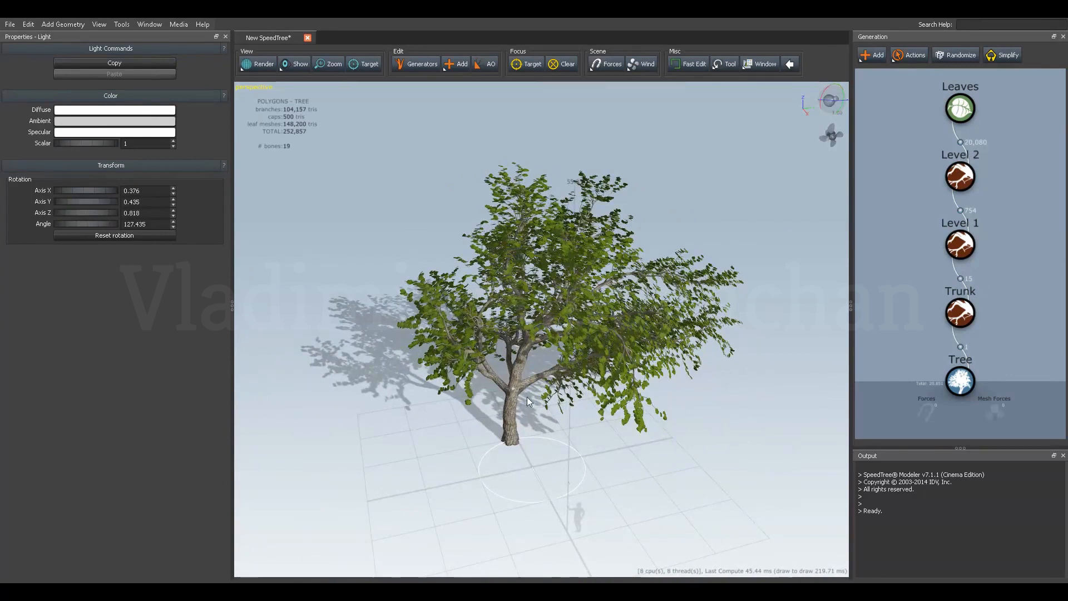
Thicken the trunk by setting its branch radius to 2.07.
{"action": "left_click_drag", "start_coordinate": [519, 422], "coordinate": [511, 400]}
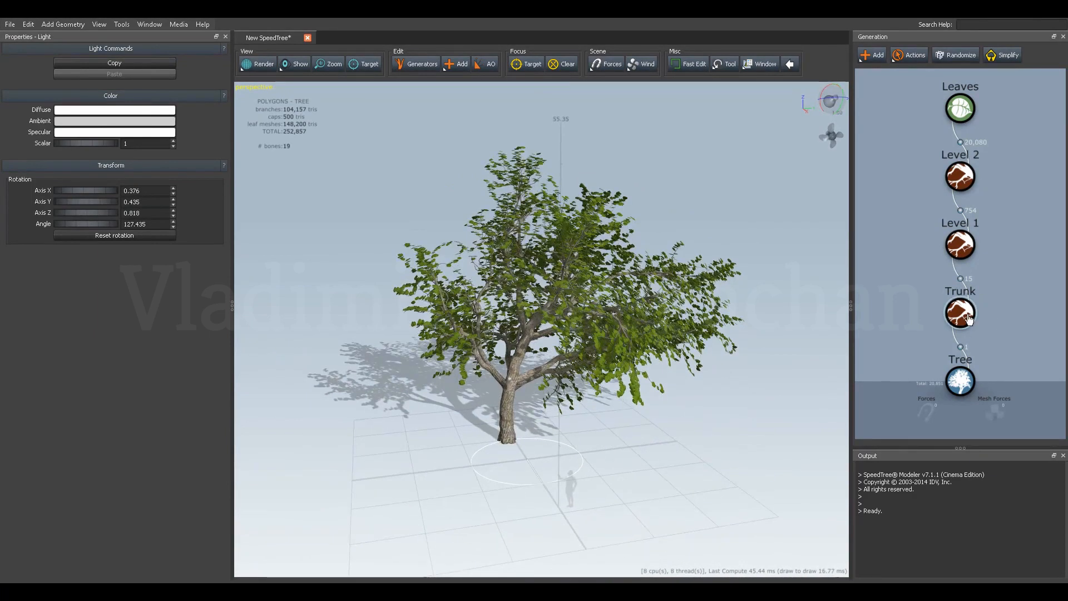
{"action": "left_click", "coordinate": [967, 317]}
{"action": "left_click_drag", "start_coordinate": [740, 306], "coordinate": [663, 349]}
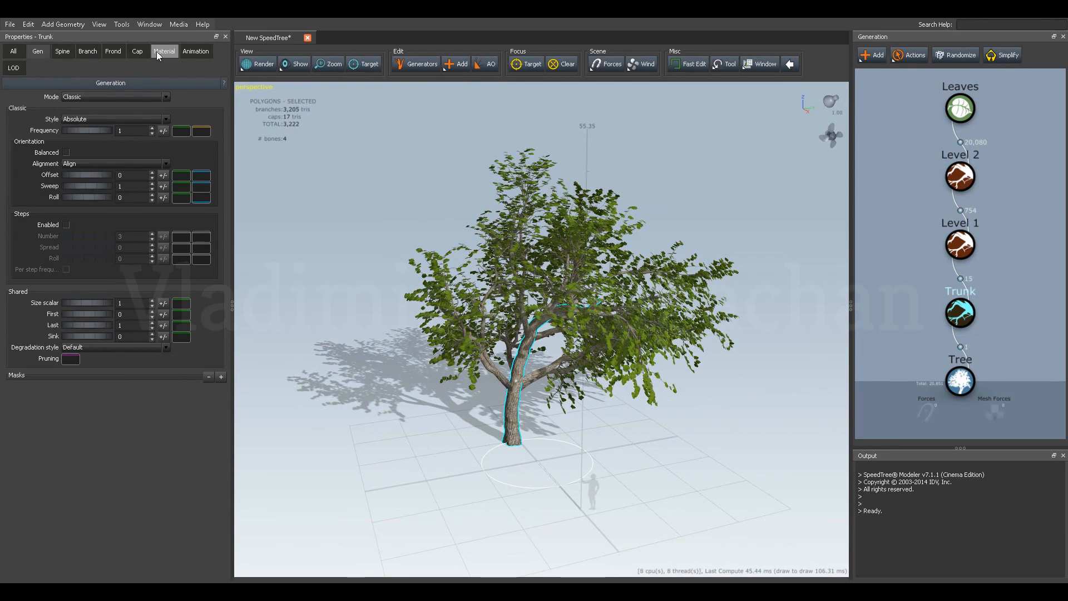
{"action": "left_click", "coordinate": [88, 51]}
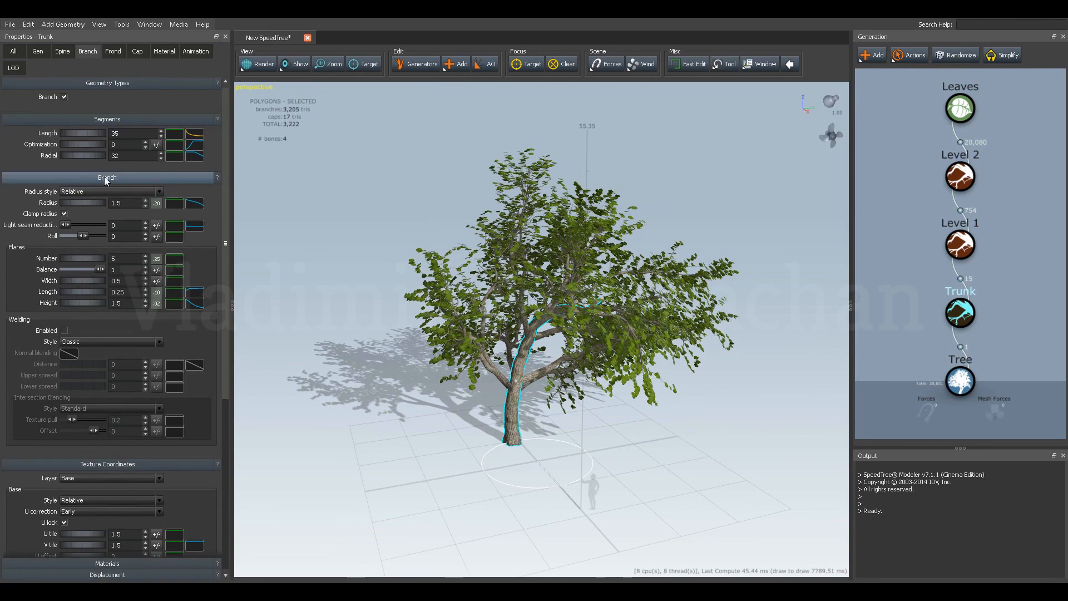
{"action": "left_click_drag", "start_coordinate": [71, 202], "coordinate": [102, 202]}
{"action": "left_click_drag", "start_coordinate": [319, 374], "coordinate": [388, 374]}
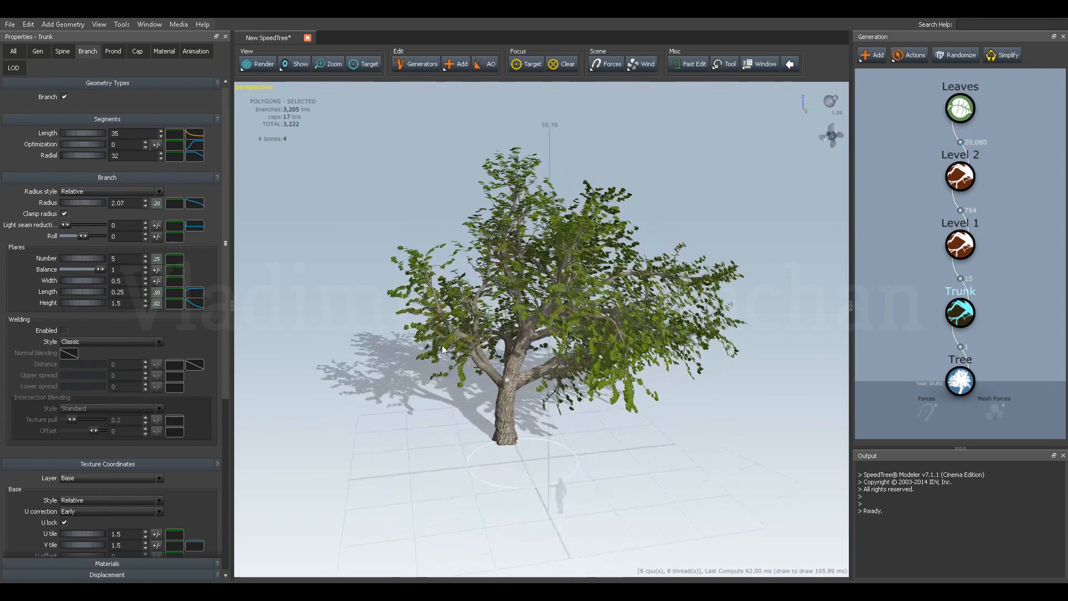
Examine up close how the Level 1 branches join the trunk, including the cut stub at the fork.
{"action": "left_click", "coordinate": [959, 245]}
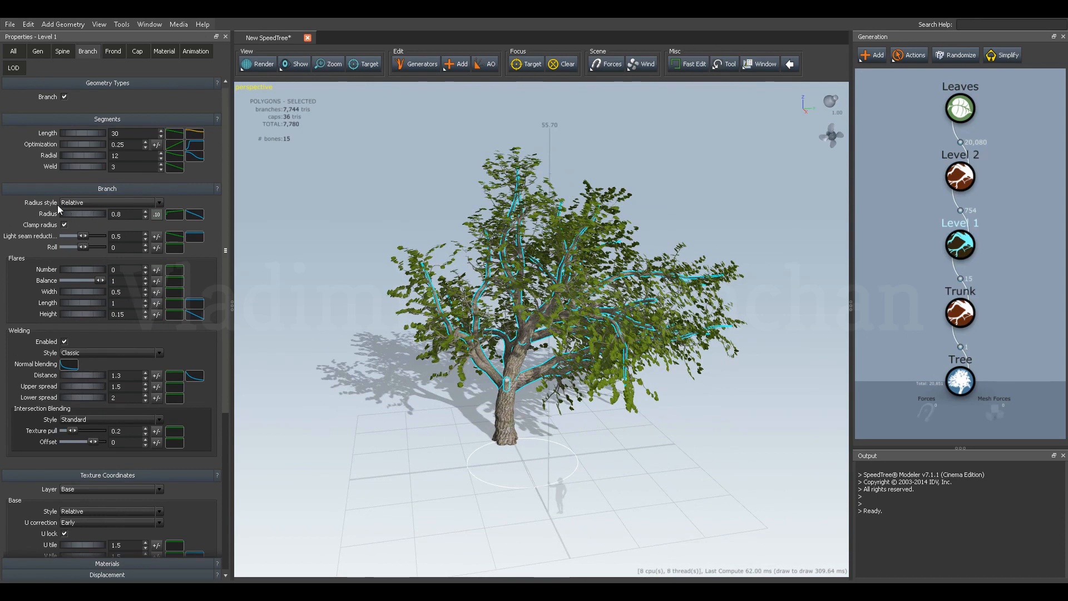
{"action": "left_click_drag", "start_coordinate": [466, 388], "coordinate": [556, 387]}
{"action": "scroll", "coordinate": [472, 399], "scroll_direction": "up", "scroll_amount": 3}
{"action": "middle_click_drag", "start_coordinate": [557, 388], "coordinate": [545, 356]}
{"action": "scroll", "coordinate": [546, 356], "scroll_direction": "up", "scroll_amount": 5}
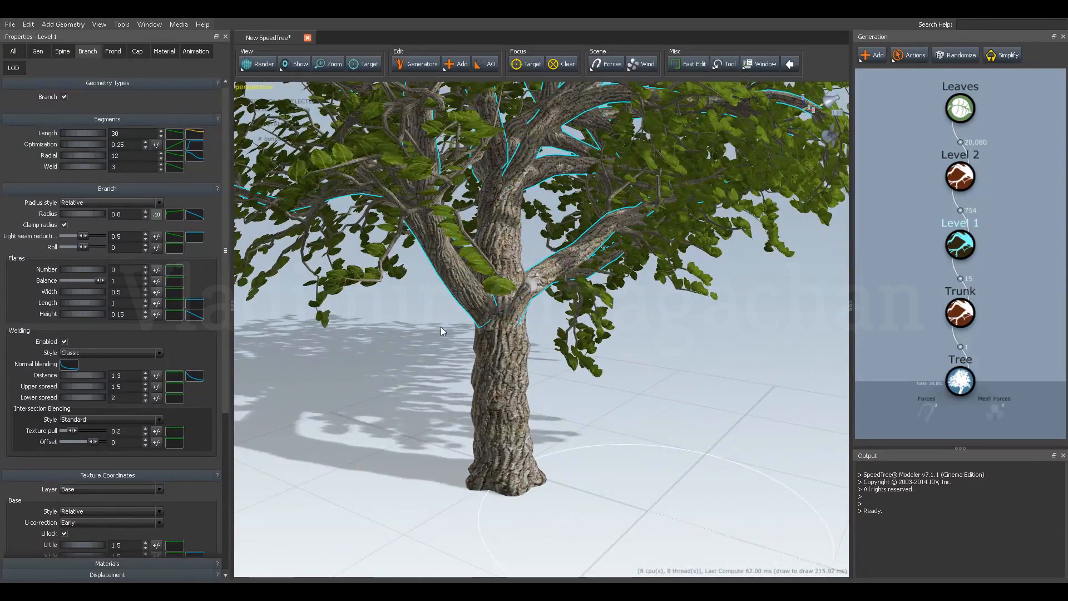
{"action": "left_click_drag", "start_coordinate": [441, 340], "coordinate": [426, 338]}
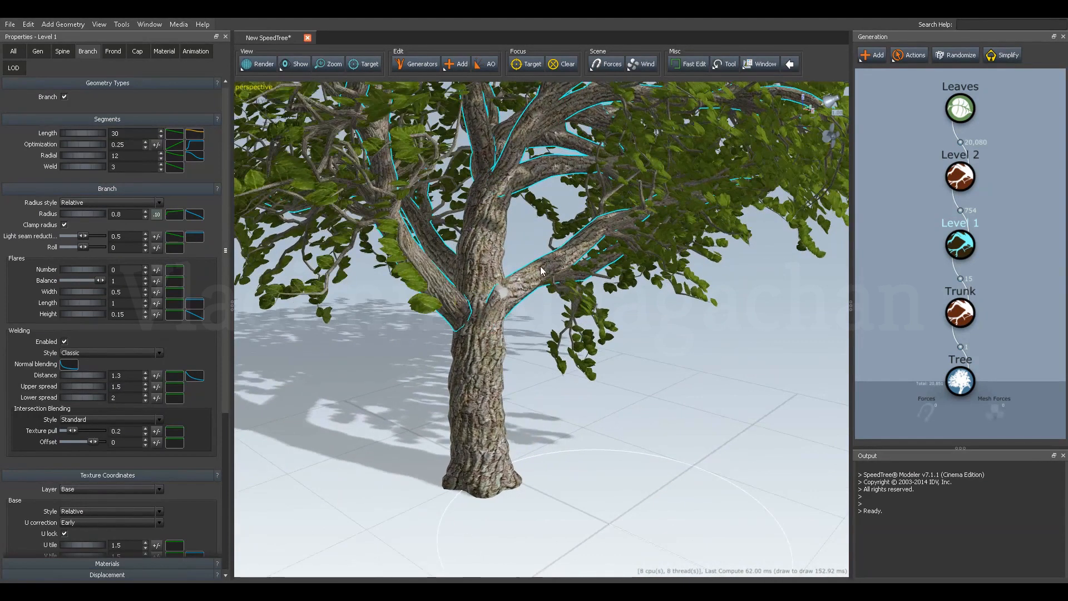
{"action": "left_click_drag", "start_coordinate": [540, 269], "coordinate": [552, 273]}
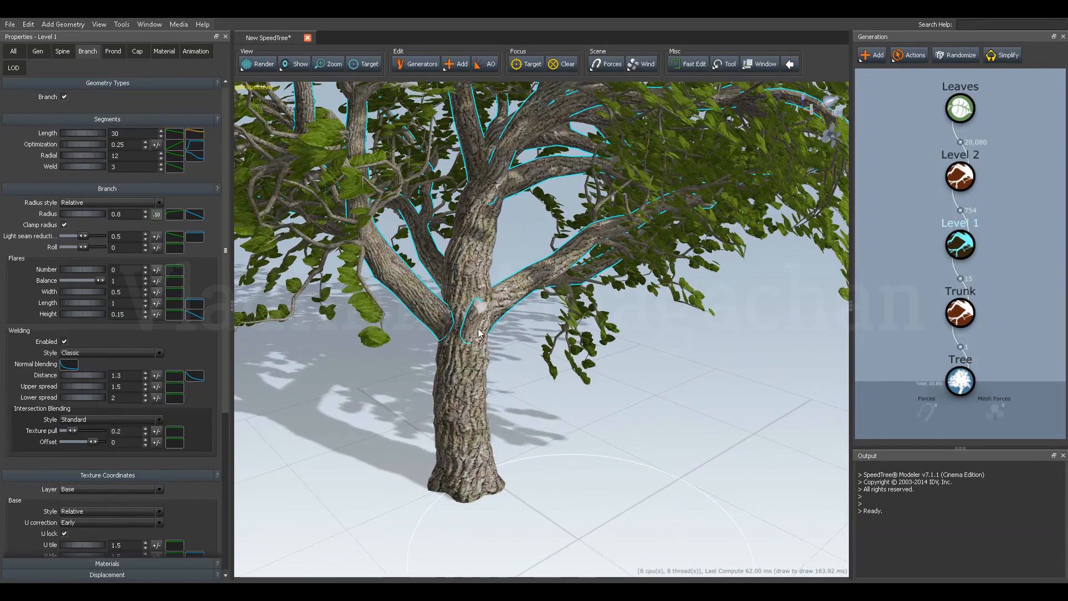
{"action": "left_click_drag", "start_coordinate": [440, 354], "coordinate": [461, 350]}
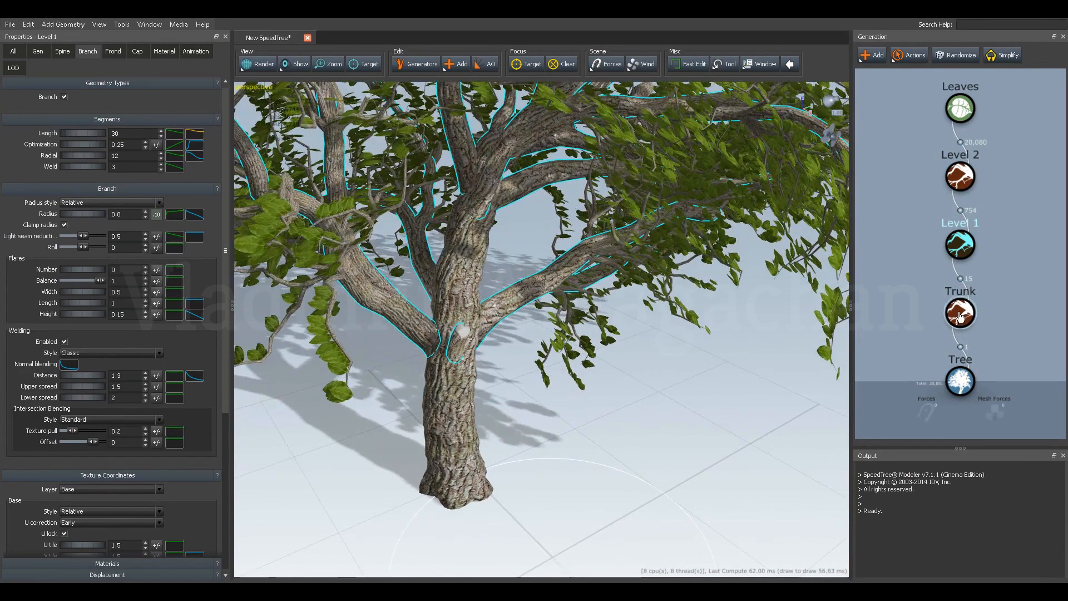
{"action": "scroll", "coordinate": [531, 379], "scroll_direction": "up", "scroll_amount": 6}
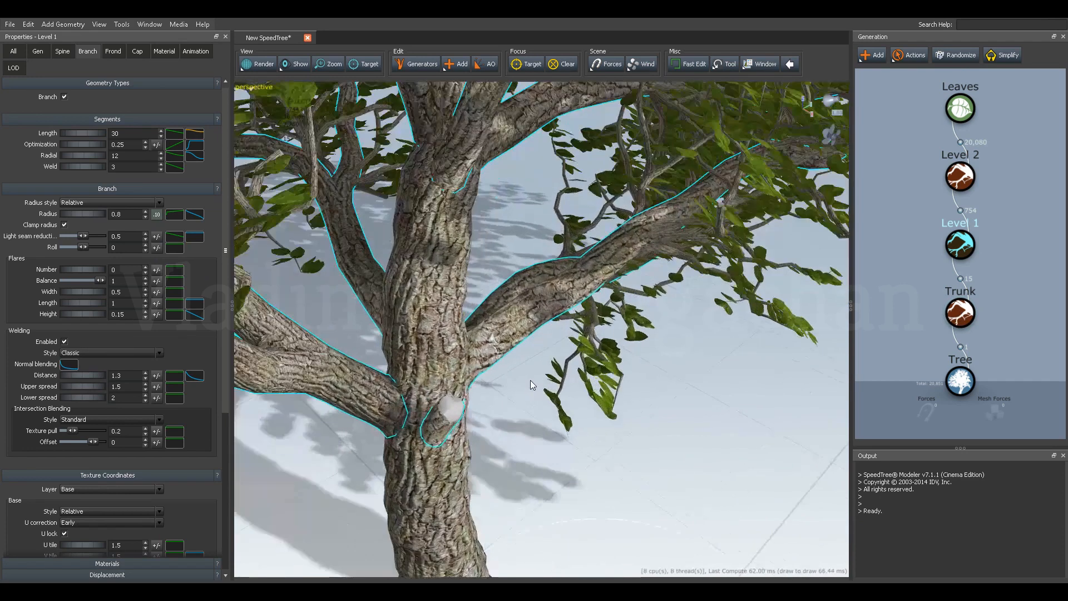
{"action": "scroll", "coordinate": [554, 368], "scroll_direction": "up", "scroll_amount": 3}
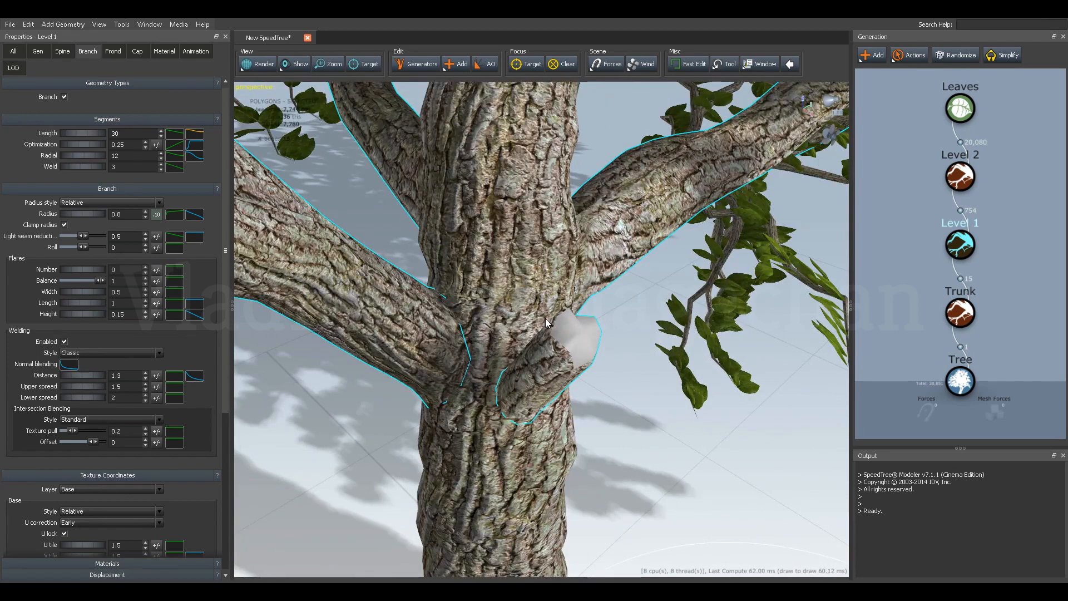
Add a cap material slot to the trunk's materials.
{"action": "left_click", "coordinate": [961, 312]}
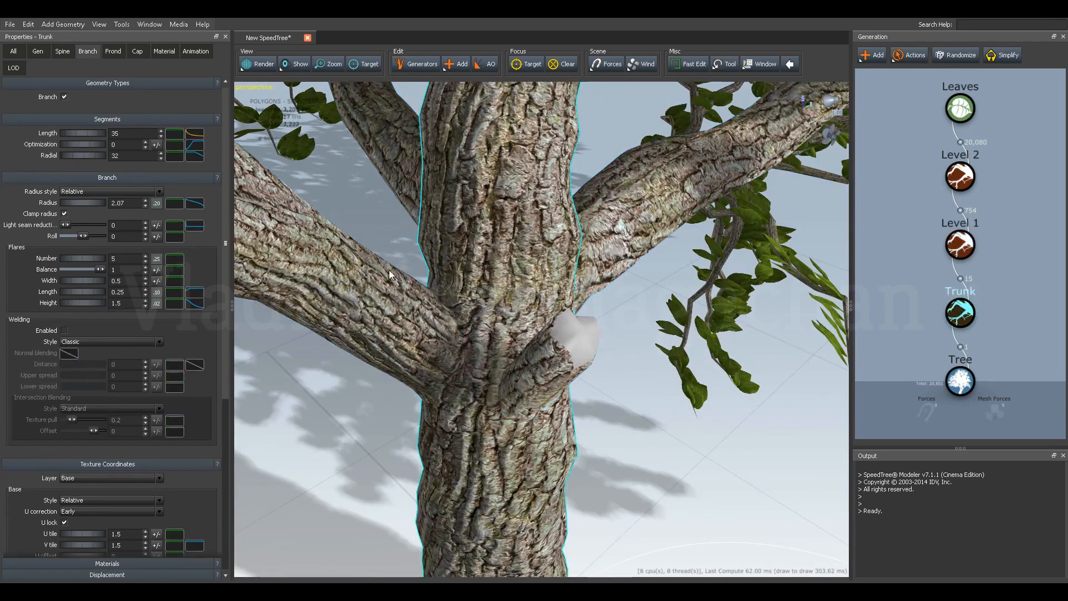
{"action": "left_click", "coordinate": [160, 53]}
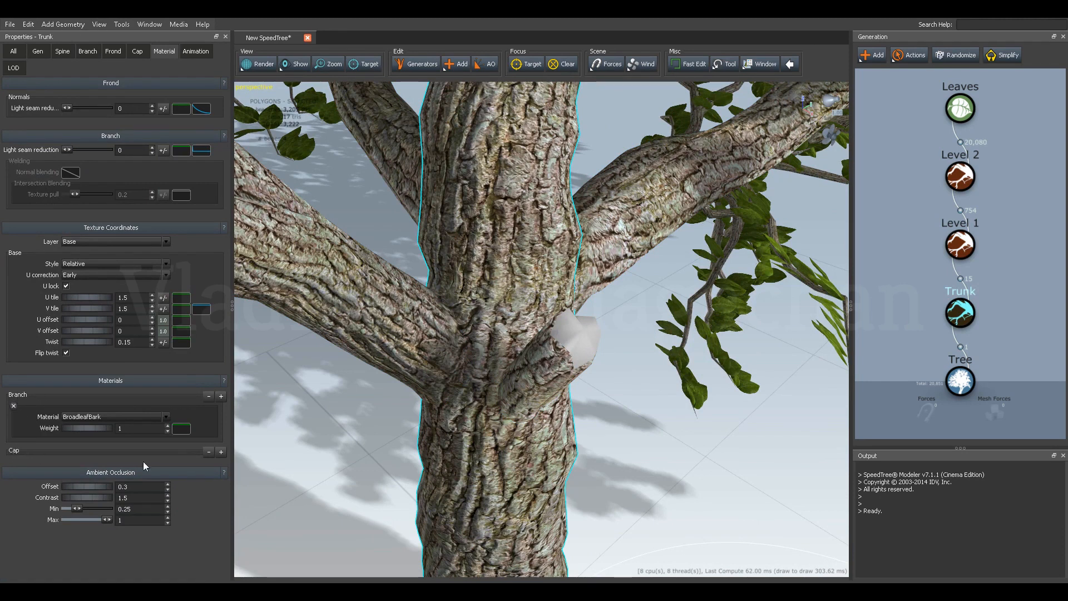
{"action": "left_click", "coordinate": [221, 452]}
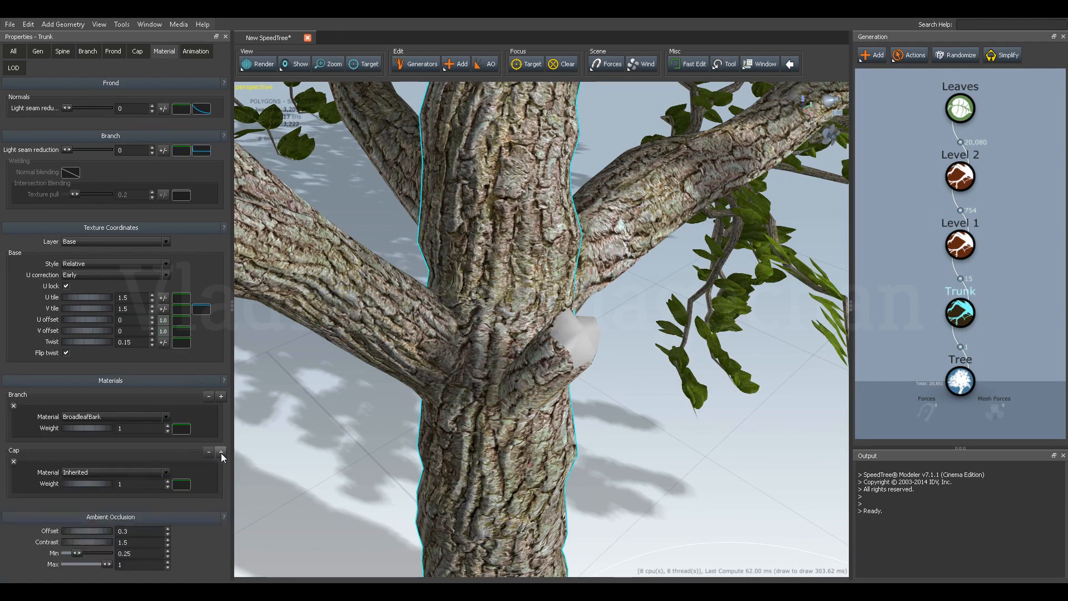
Import Cap.tga from the samples Trees folder as a new material for the trunk's cap.
{"action": "left_click", "coordinate": [95, 471]}
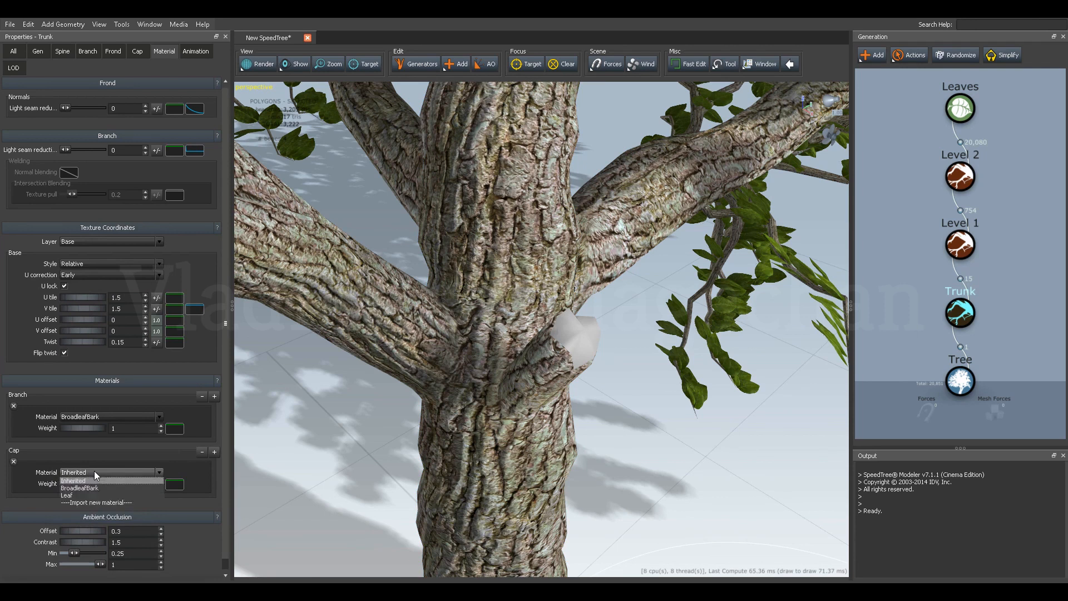
{"action": "left_click", "coordinate": [86, 502]}
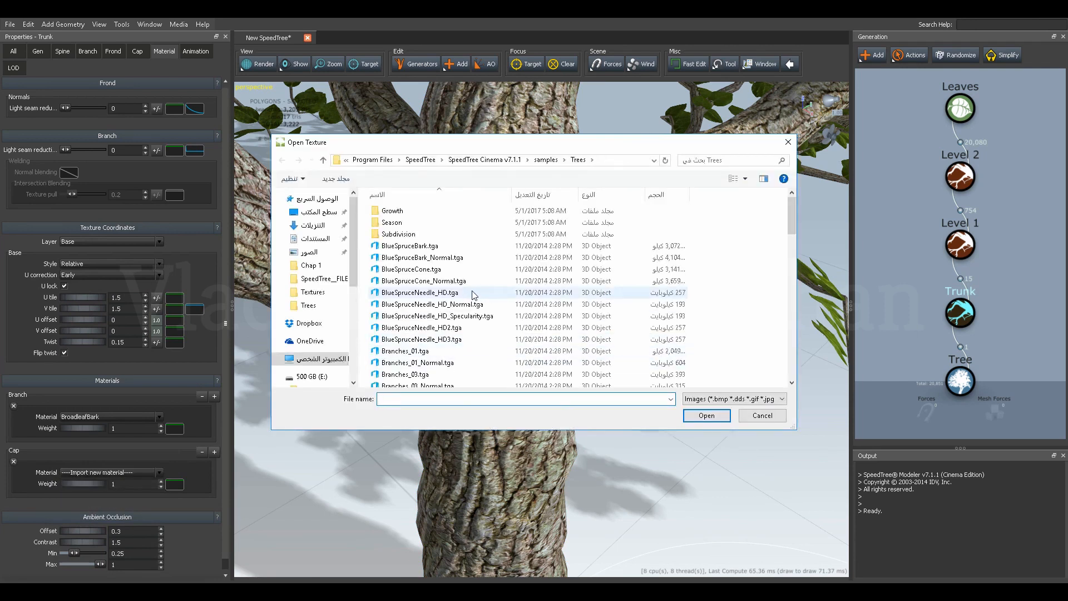
{"action": "left_click_drag", "start_coordinate": [482, 144], "coordinate": [489, 124]}
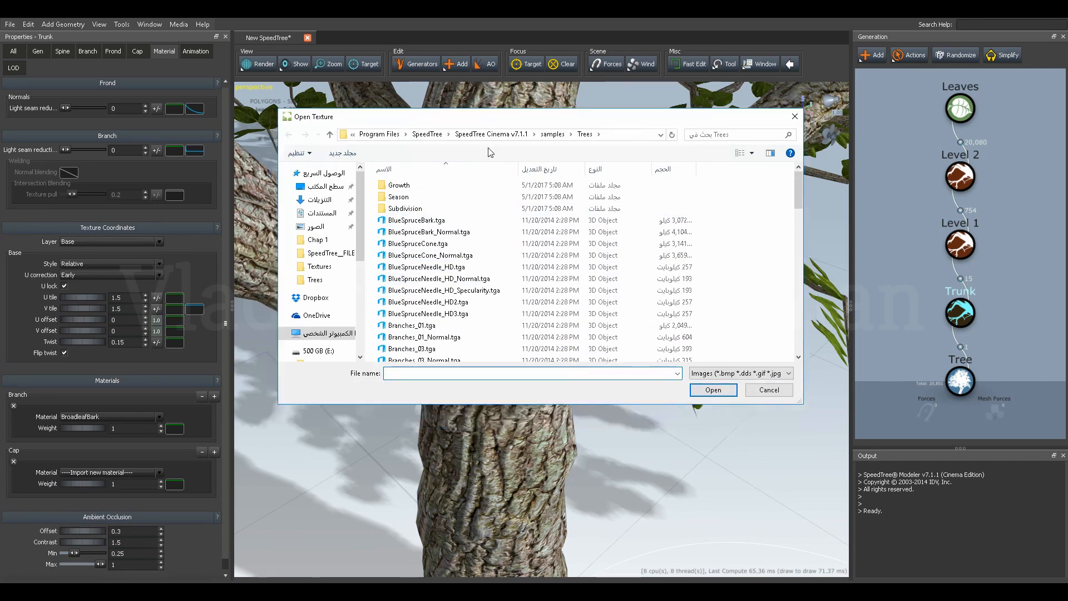
{"action": "scroll", "coordinate": [451, 281], "scroll_direction": "down", "scroll_amount": 2}
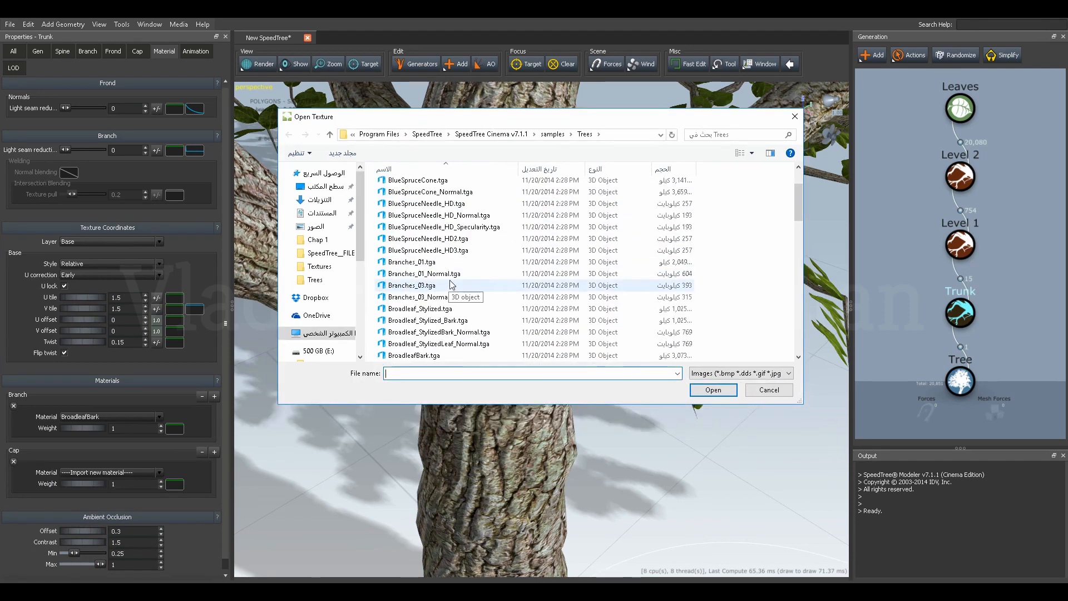
{"action": "scroll", "coordinate": [451, 281], "scroll_direction": "down", "scroll_amount": 4}
{"action": "left_click", "coordinate": [429, 274]}
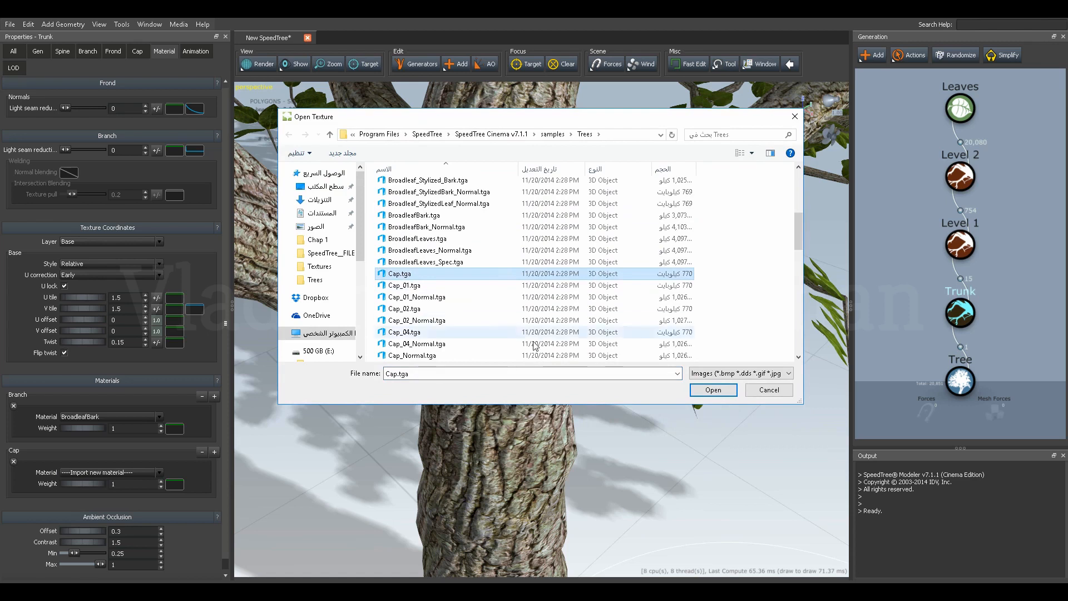
{"action": "left_click", "coordinate": [714, 391]}
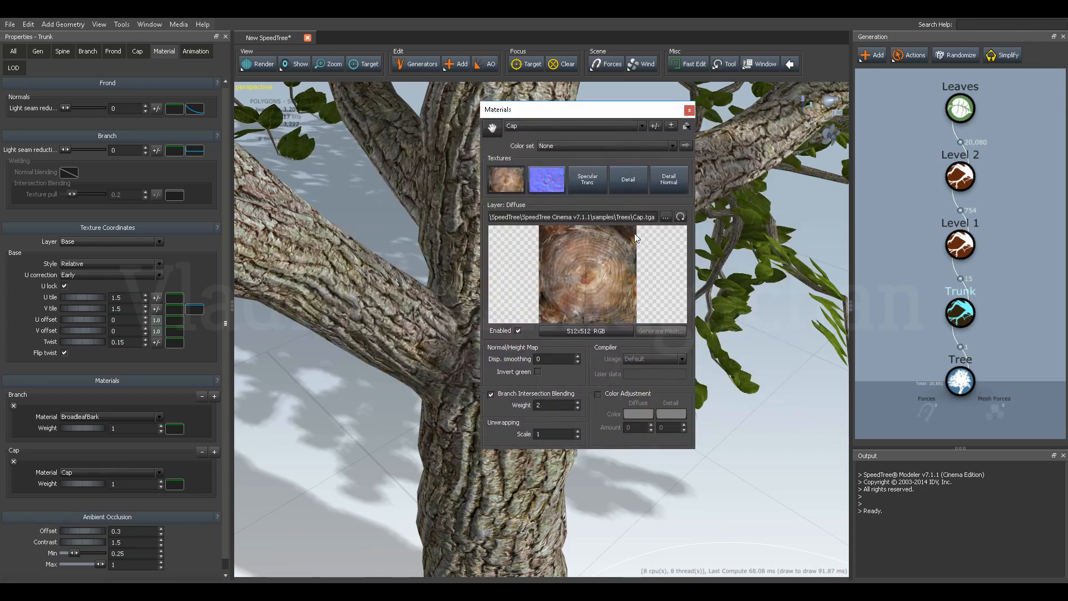
{"action": "left_click", "coordinate": [688, 113]}
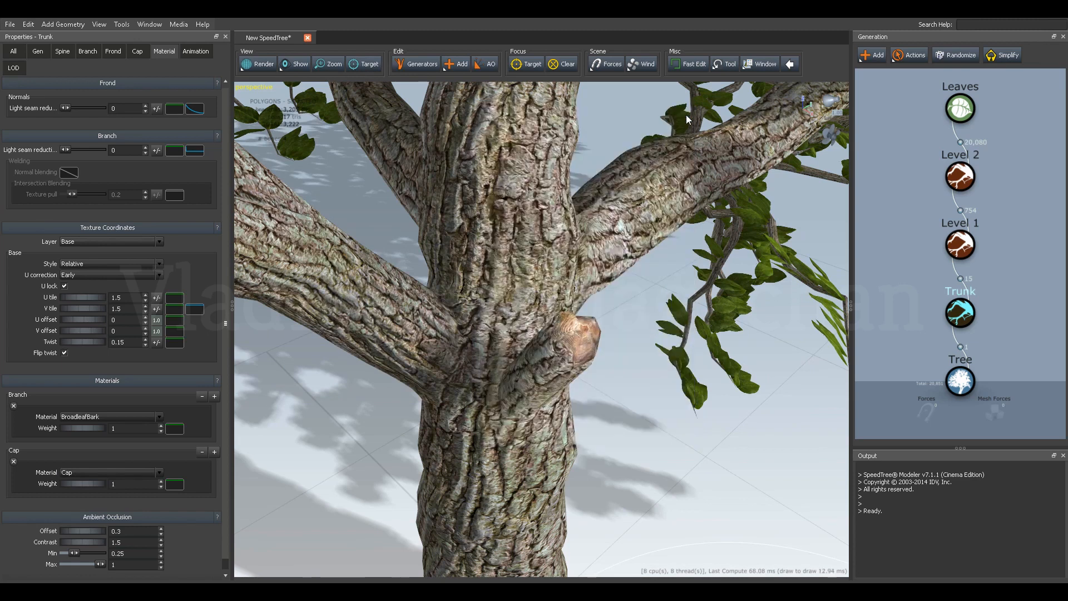
Randomize the Level 2 branches three times to vary their arrangement.
{"action": "scroll", "coordinate": [573, 357], "scroll_direction": "up", "scroll_amount": 3}
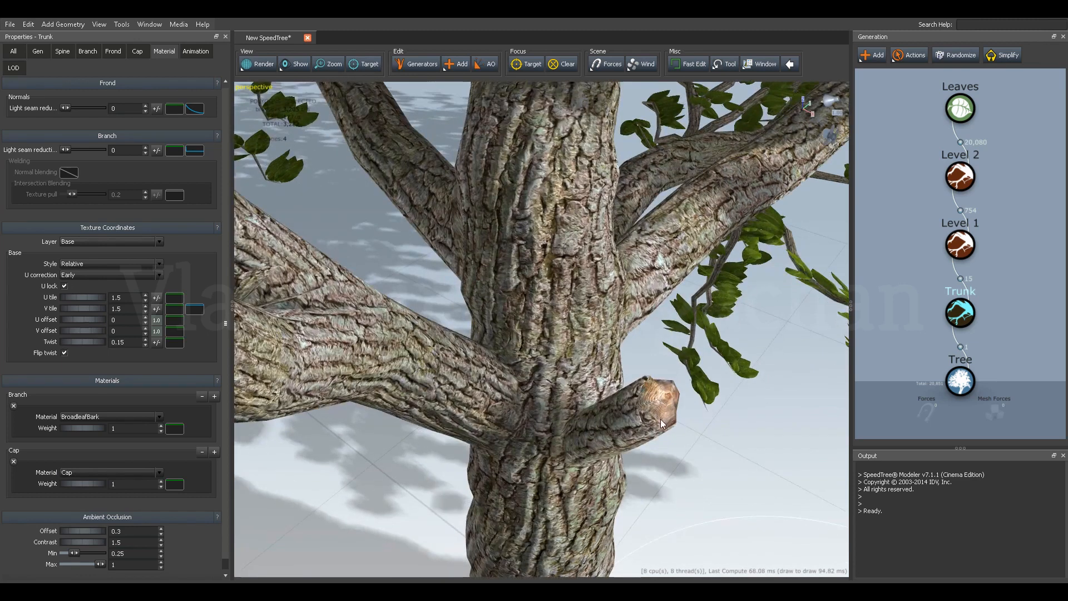
{"action": "scroll", "coordinate": [666, 405], "scroll_direction": "up", "scroll_amount": 3}
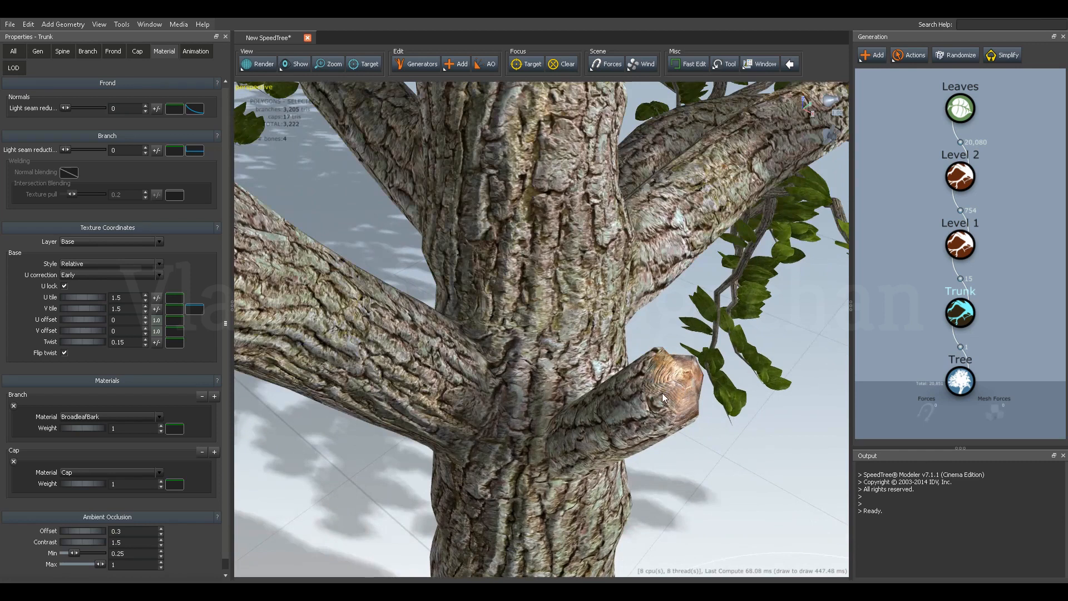
{"action": "scroll", "coordinate": [639, 390], "scroll_direction": "down", "scroll_amount": 10}
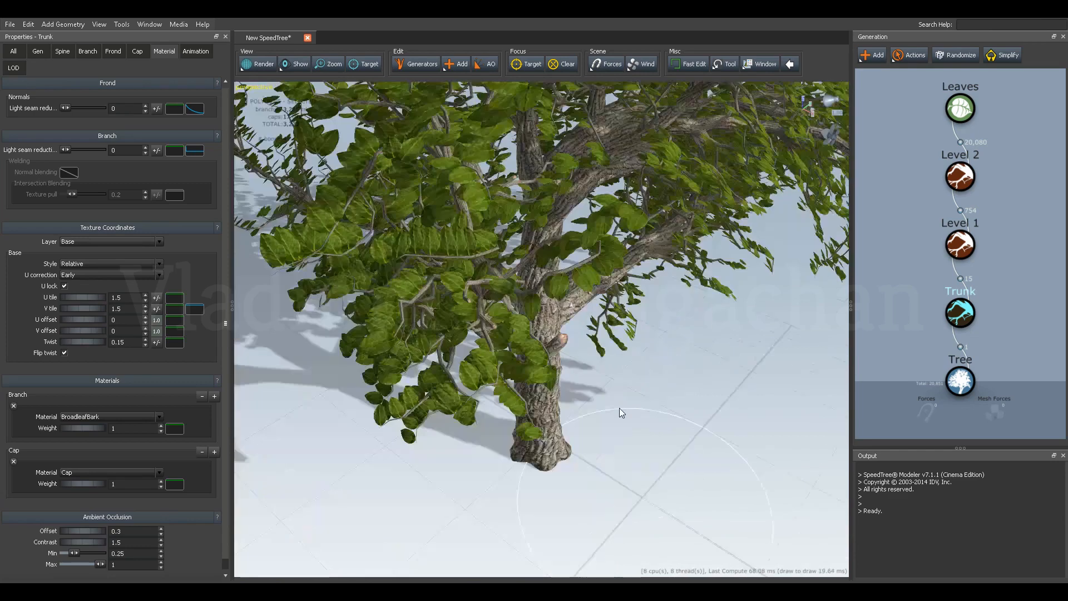
{"action": "scroll", "coordinate": [627, 386], "scroll_direction": "down", "scroll_amount": 8}
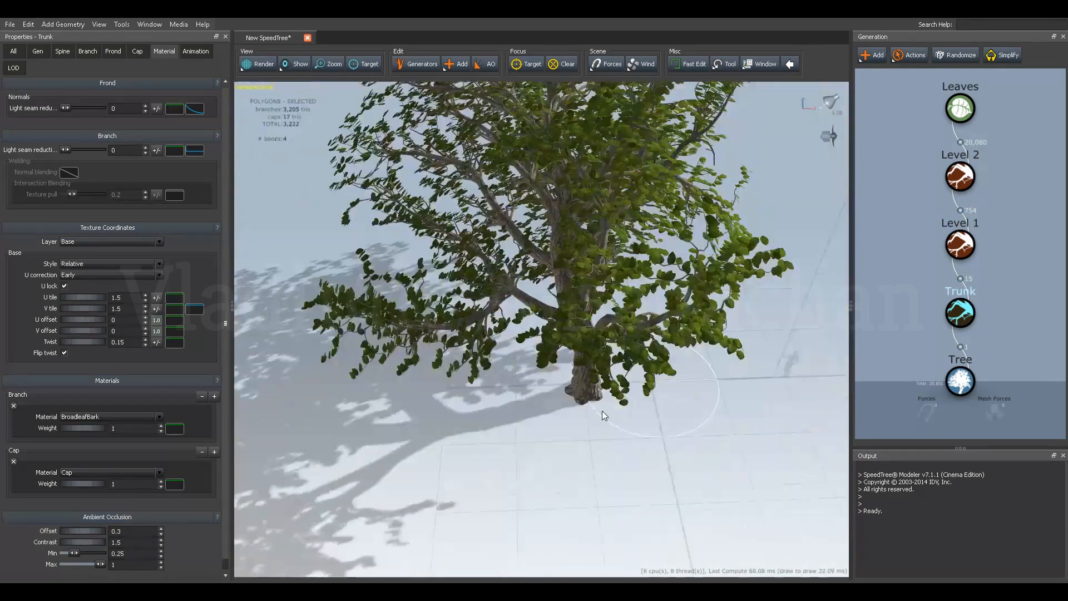
{"action": "left_click_drag", "start_coordinate": [649, 366], "coordinate": [662, 409]}
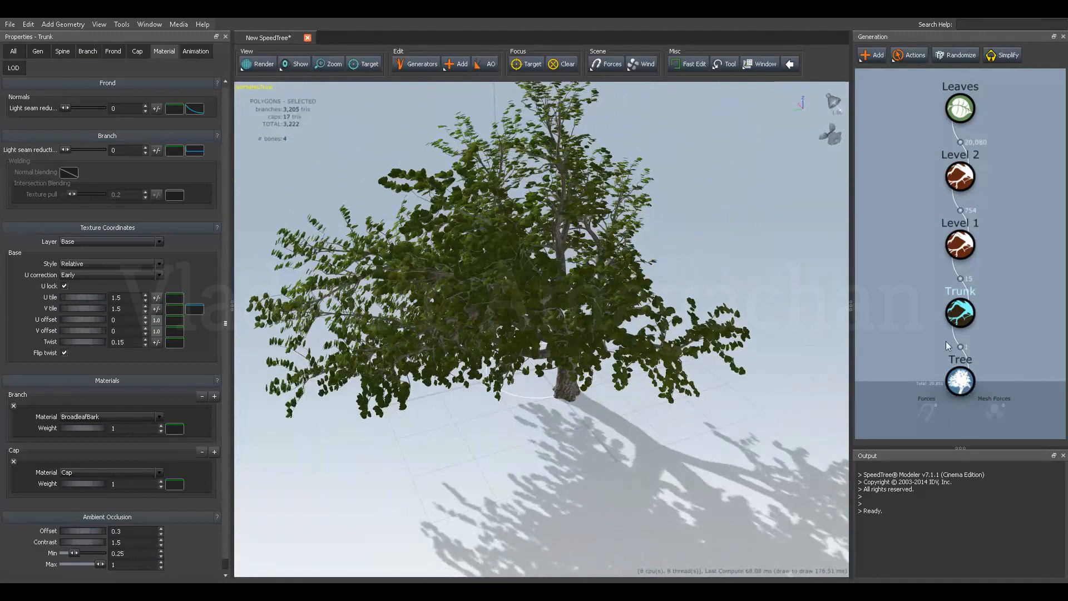
{"action": "left_click", "coordinate": [960, 176]}
{"action": "left_click_drag", "start_coordinate": [720, 291], "coordinate": [565, 345]}
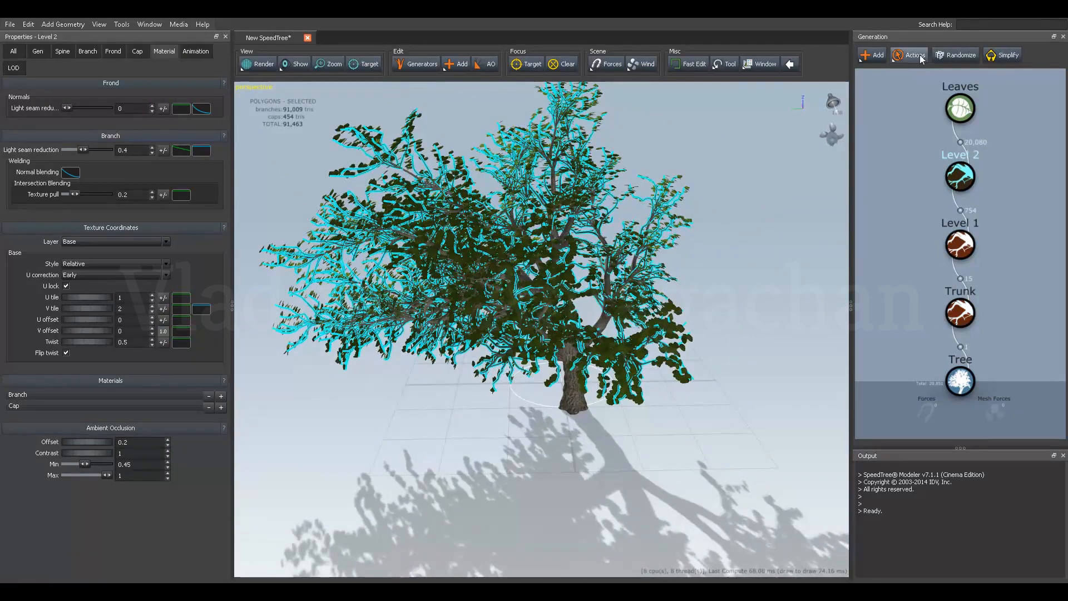
{"action": "left_click", "coordinate": [949, 56]}
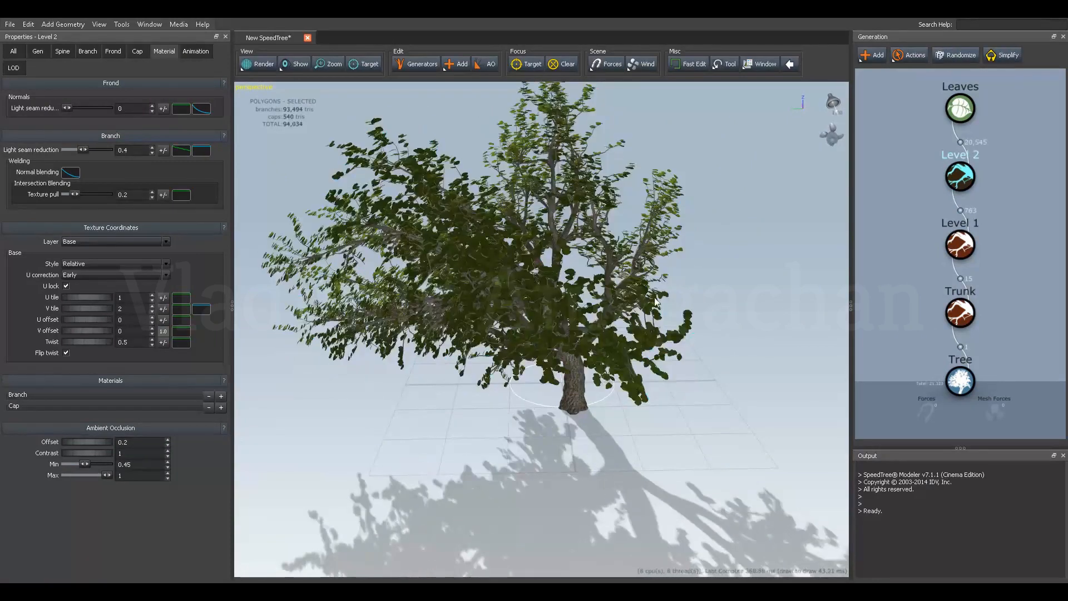
{"action": "left_click_drag", "start_coordinate": [594, 329], "coordinate": [719, 328]}
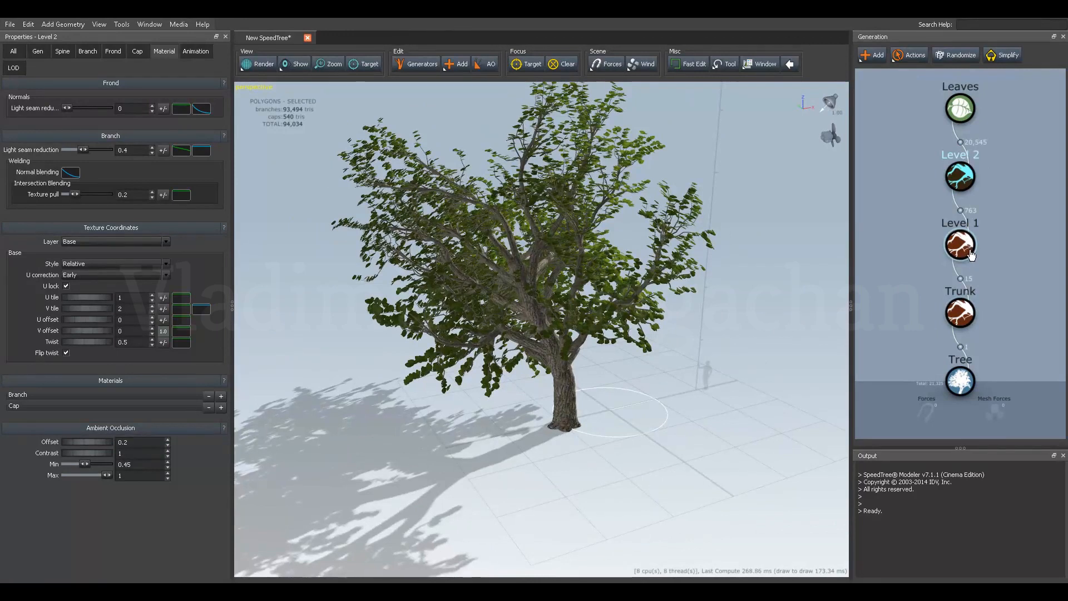
{"action": "left_click_drag", "start_coordinate": [613, 334], "coordinate": [718, 323]}
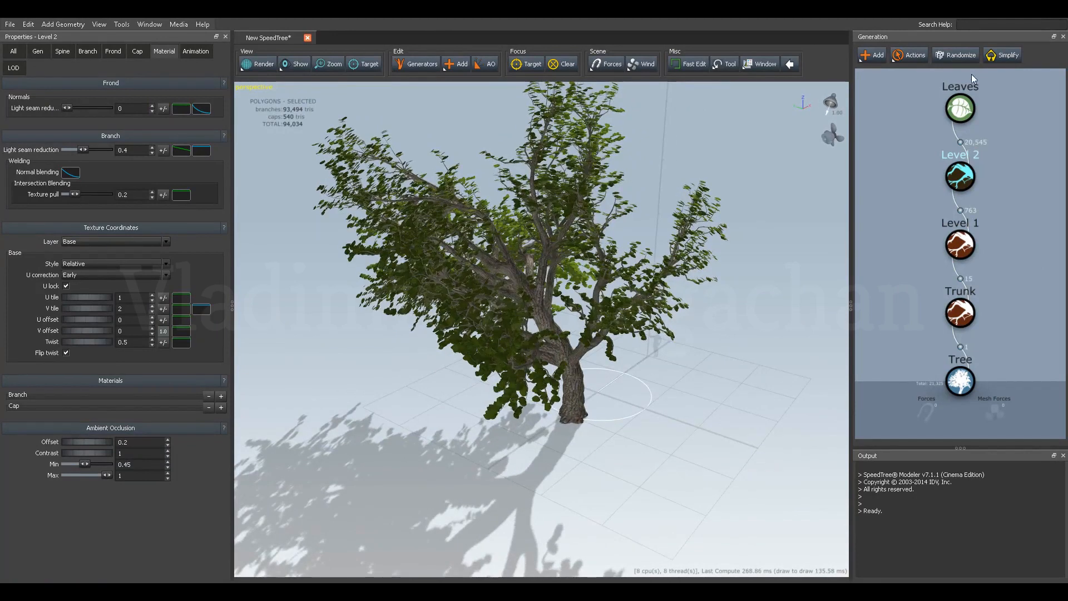
{"action": "left_click", "coordinate": [956, 59]}
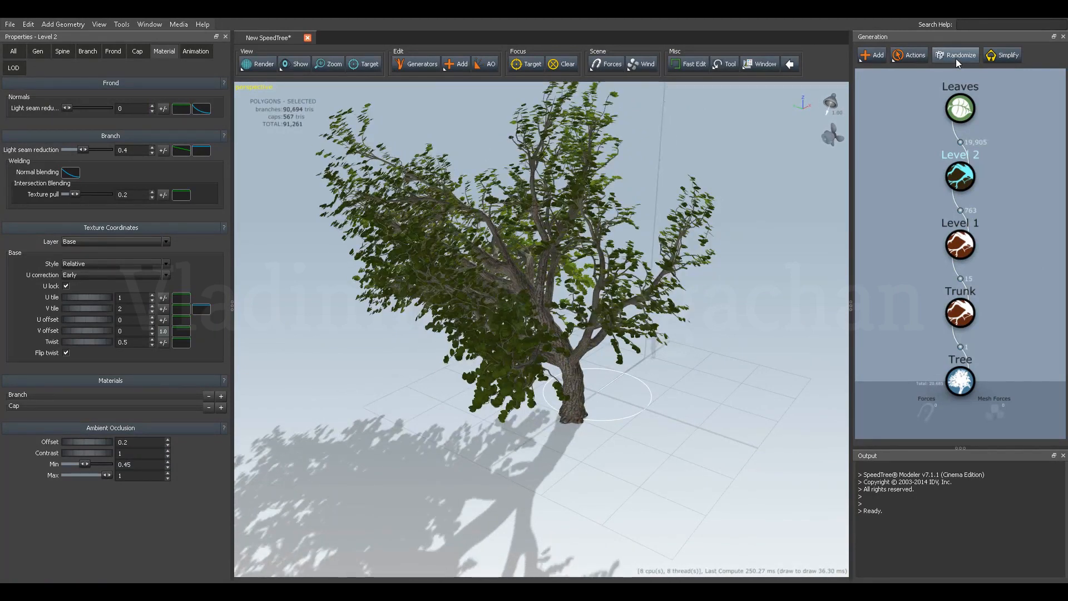
{"action": "left_click", "coordinate": [956, 58]}
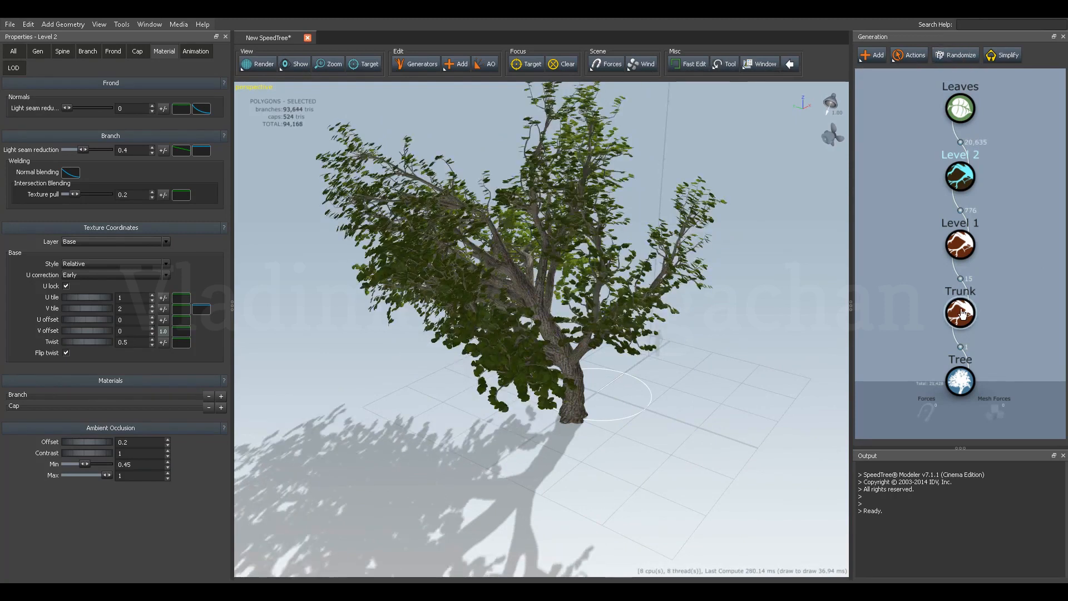
Randomize the trunk to give it a different shape.
{"action": "left_click", "coordinate": [964, 316]}
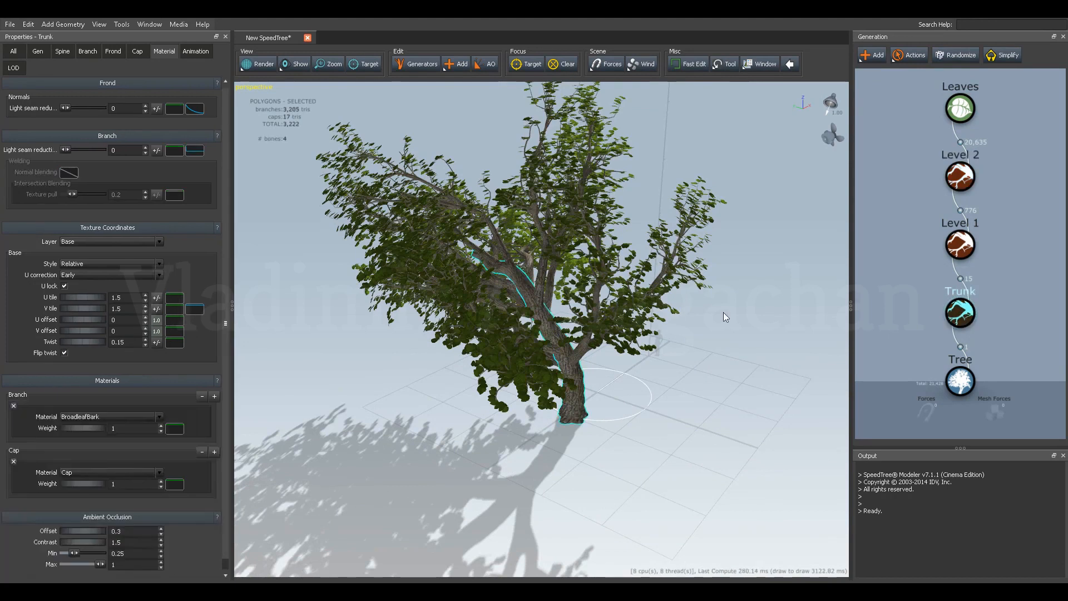
{"action": "left_click_drag", "start_coordinate": [633, 361], "coordinate": [484, 392]}
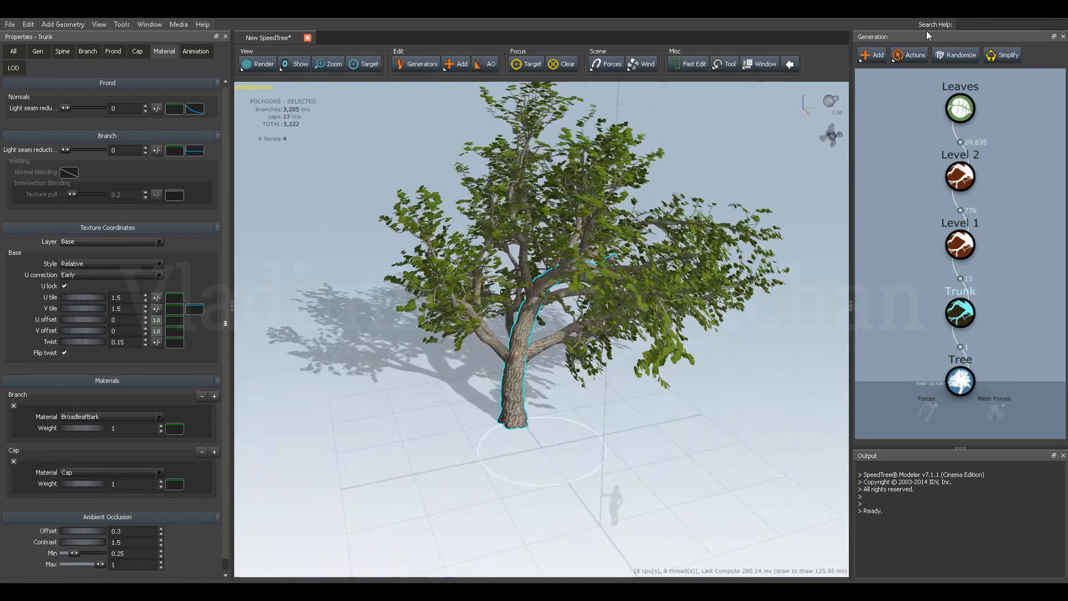
{"action": "left_click", "coordinate": [952, 55]}
Randomize the whole tree twice from its root Tree node to produce a new overall variation.
{"action": "left_click_drag", "start_coordinate": [629, 315], "coordinate": [576, 308]}
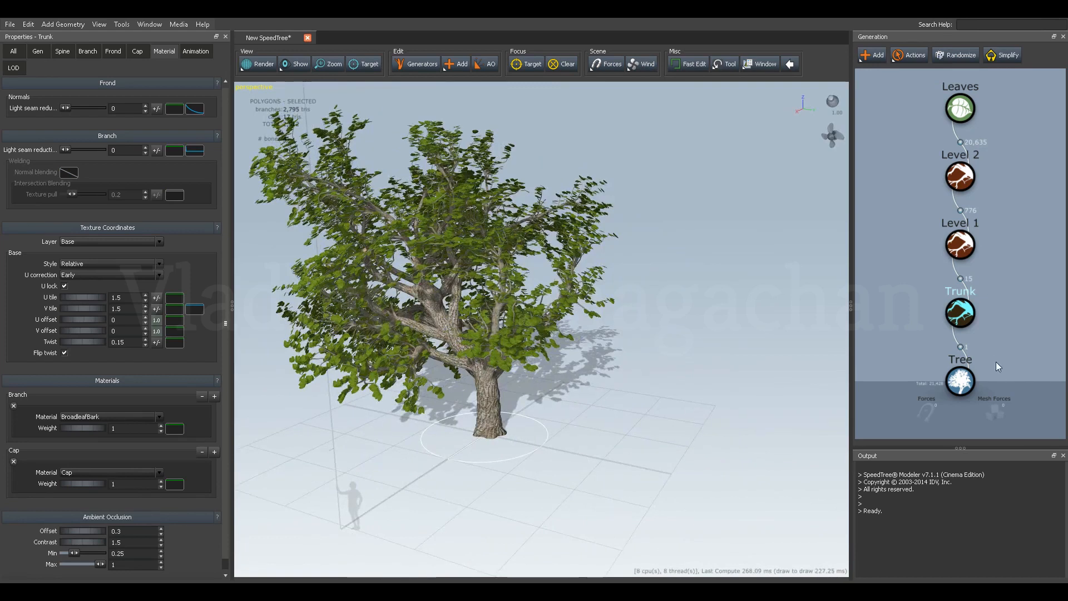
{"action": "left_click", "coordinate": [952, 388]}
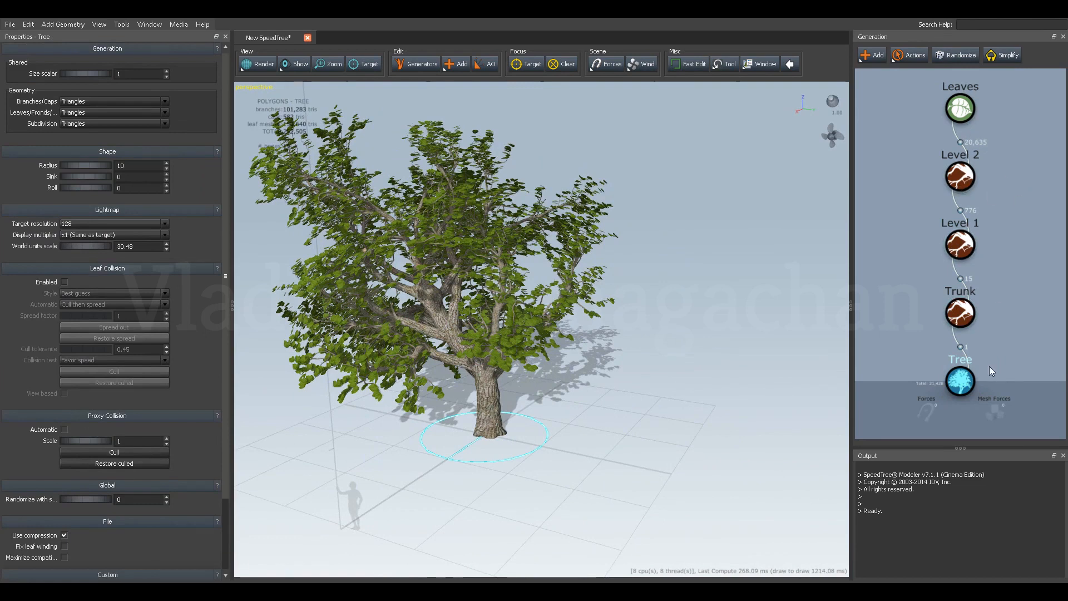
{"action": "left_click", "coordinate": [961, 57]}
{"action": "left_click_drag", "start_coordinate": [630, 245], "coordinate": [618, 273]}
{"action": "scroll", "coordinate": [589, 289], "scroll_direction": "down", "scroll_amount": 3}
{"action": "left_click_drag", "start_coordinate": [562, 298], "coordinate": [705, 226]}
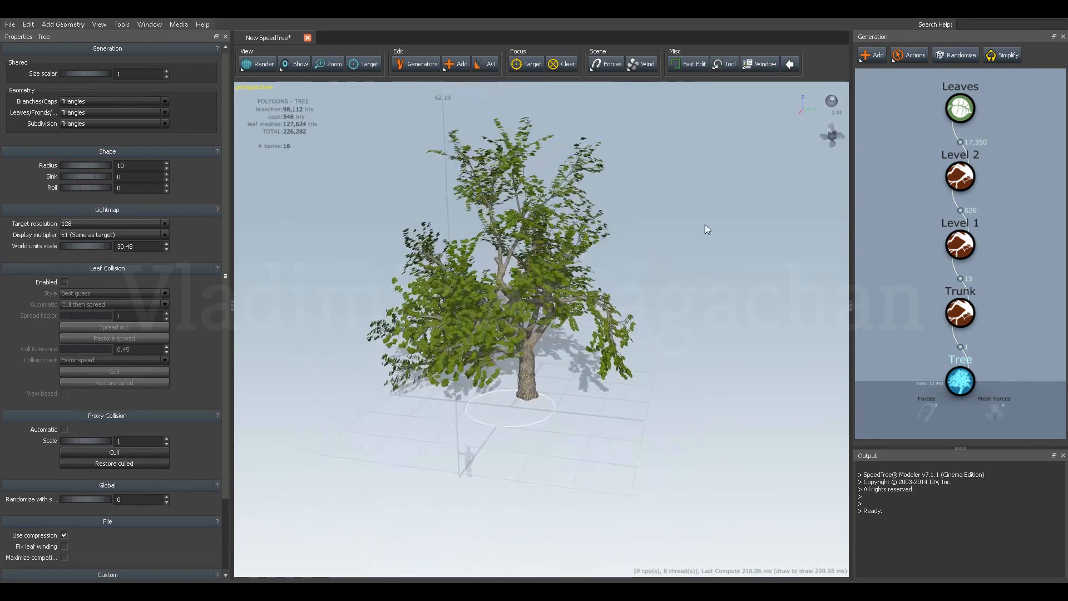
{"action": "left_click", "coordinate": [949, 58]}
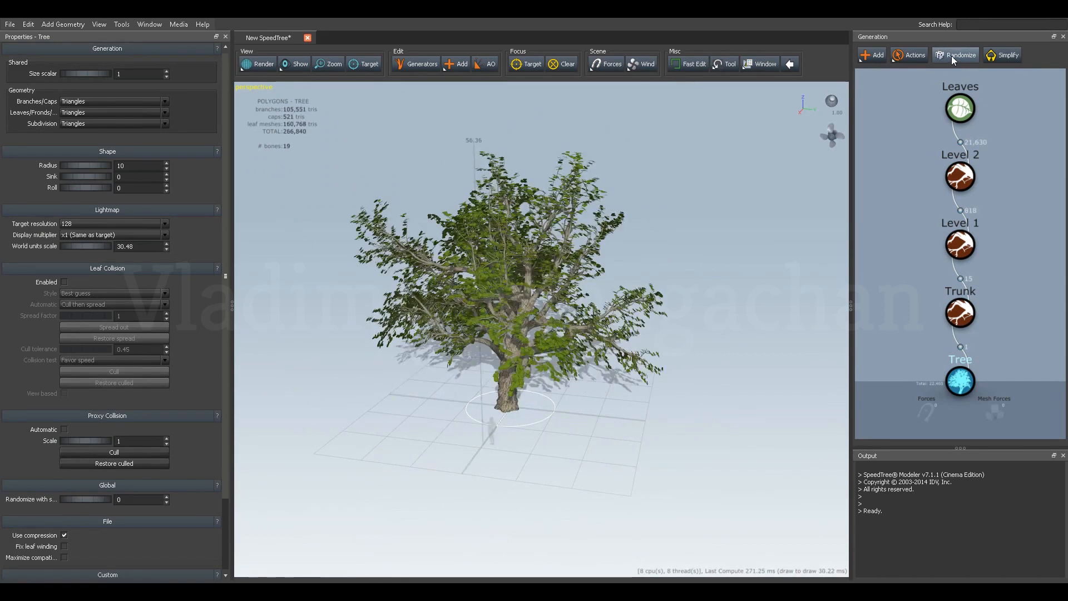
{"action": "left_click_drag", "start_coordinate": [712, 289], "coordinate": [644, 285]}
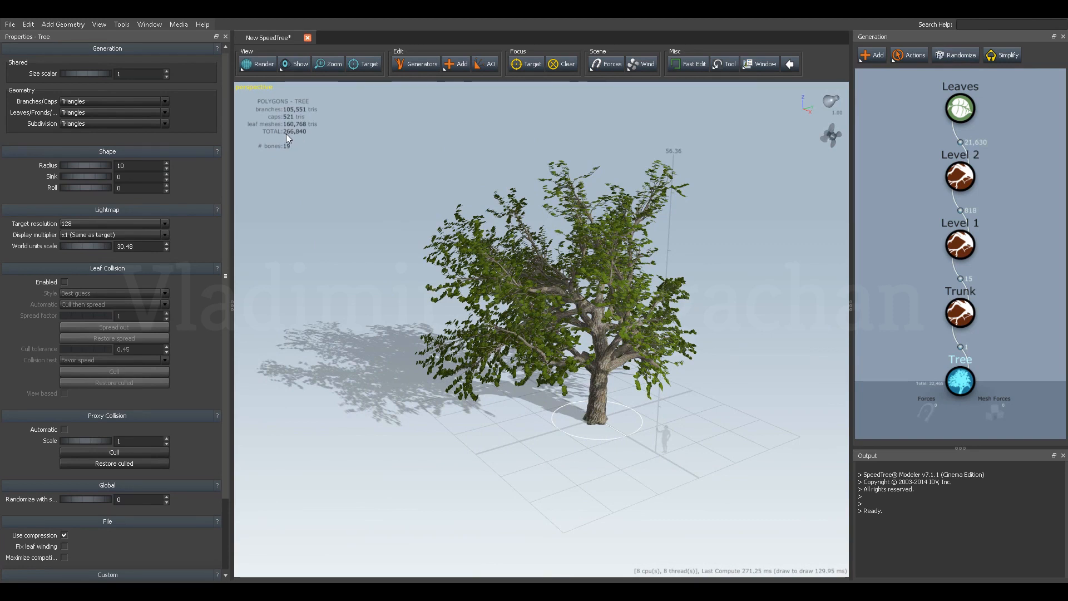
Generate two more random variations of the whole tree.
{"action": "left_click_drag", "start_coordinate": [392, 213], "coordinate": [408, 219]}
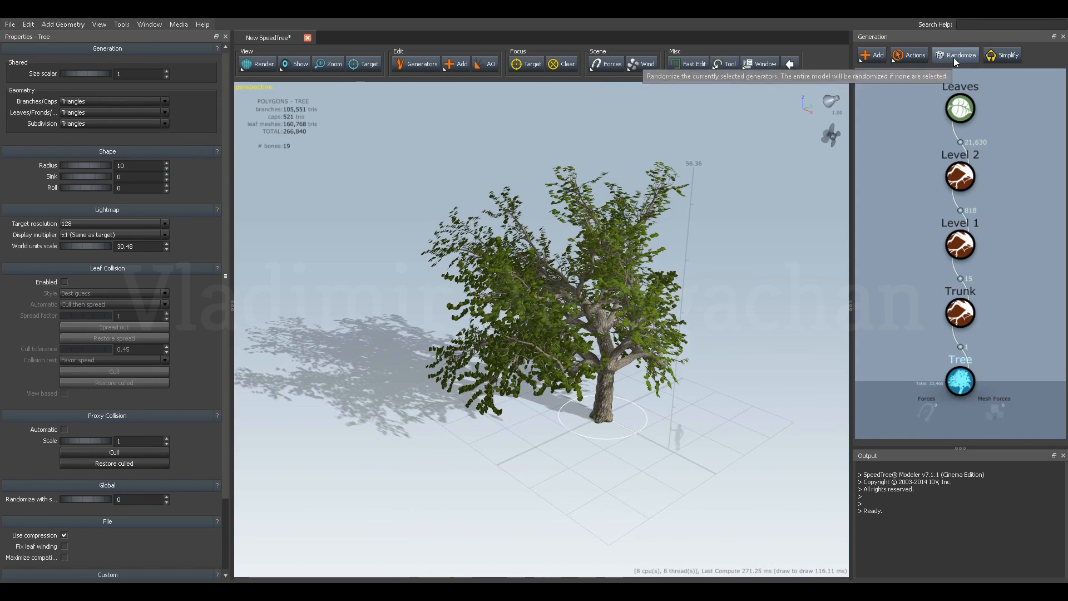
{"action": "left_click", "coordinate": [953, 58]}
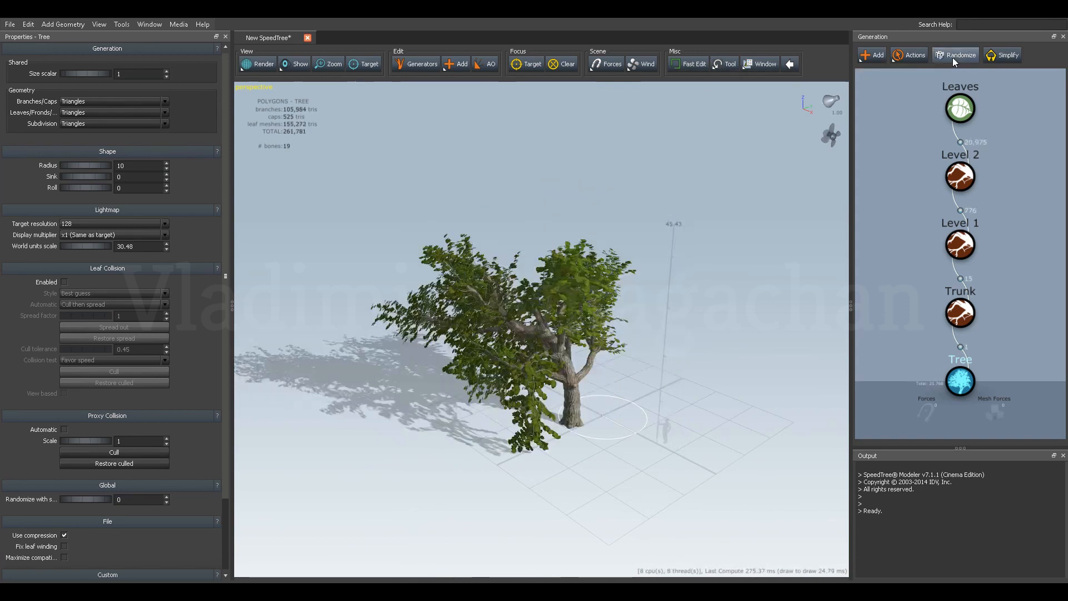
{"action": "left_click", "coordinate": [950, 58]}
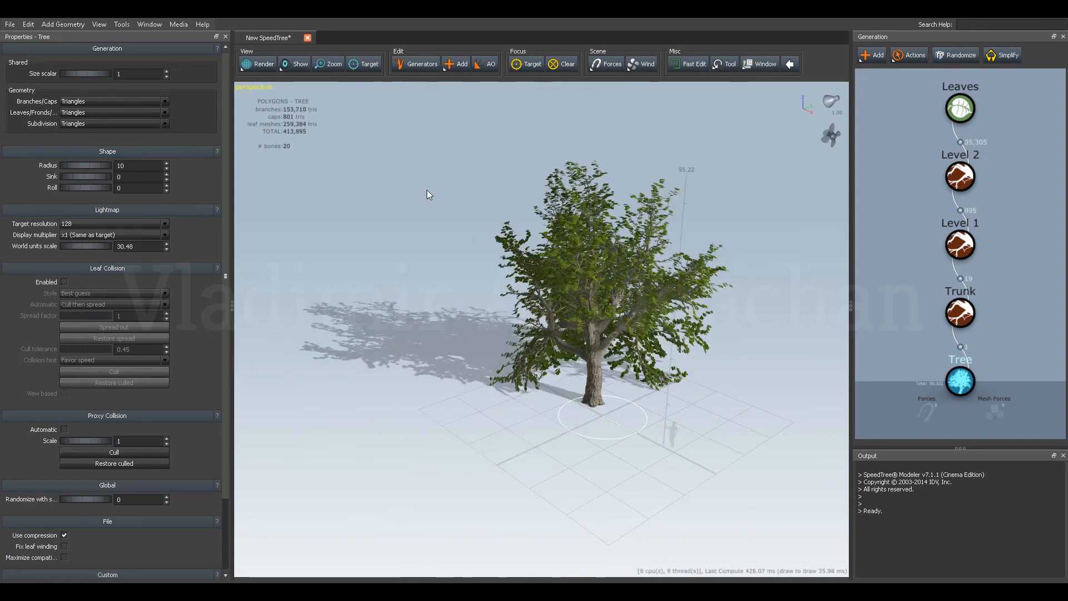
{"action": "left_click_drag", "start_coordinate": [339, 169], "coordinate": [443, 193]}
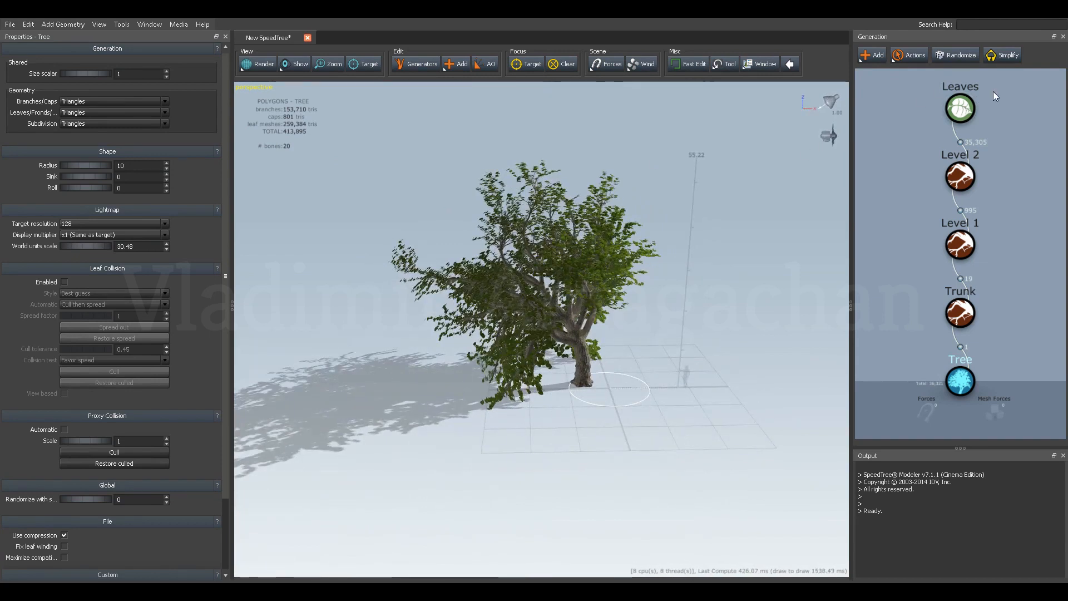
Hide the leaves and the Level 2 branches, leaving only the trunk and Level 1 branches displayed.
{"action": "left_click", "coordinate": [959, 109]}
{"action": "middle_click_drag", "start_coordinate": [932, 118], "coordinate": [928, 142]}
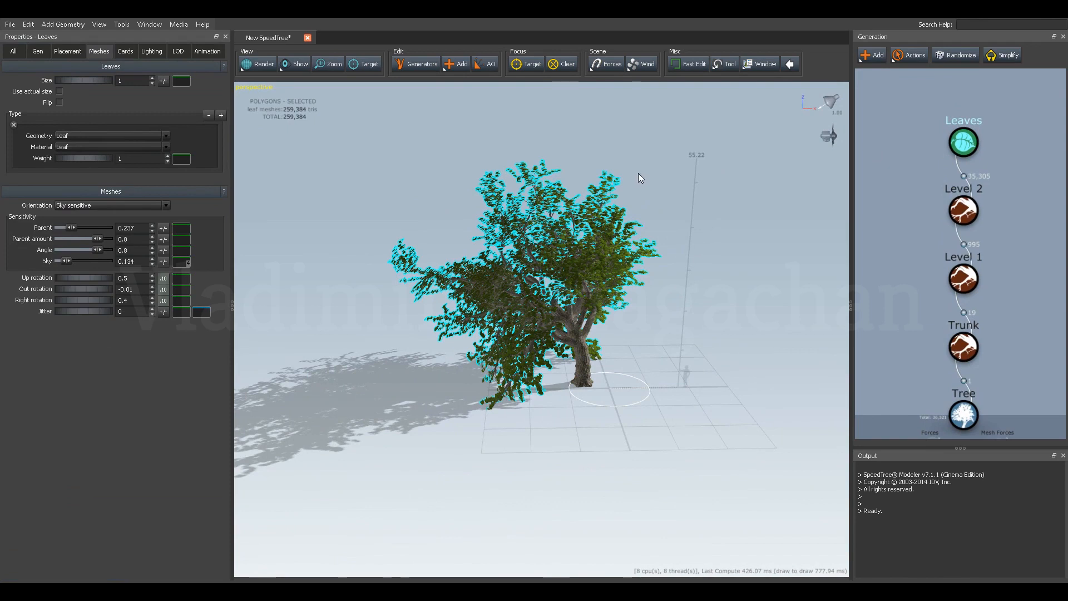
{"action": "key", "text": "h"}
{"action": "left_click_drag", "start_coordinate": [598, 228], "coordinate": [620, 250]}
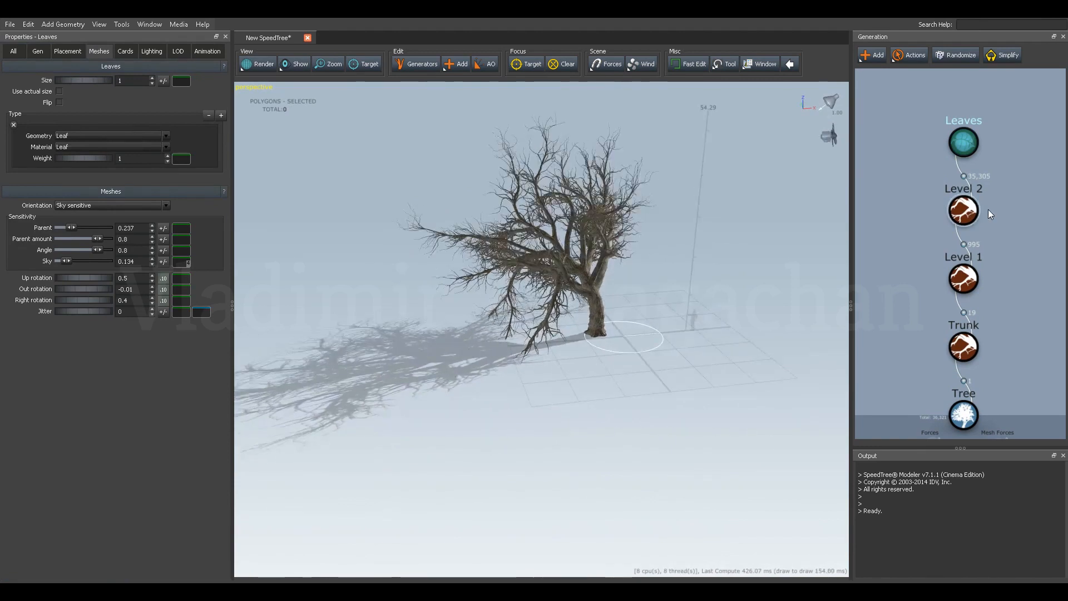
{"action": "left_click", "coordinate": [963, 210]}
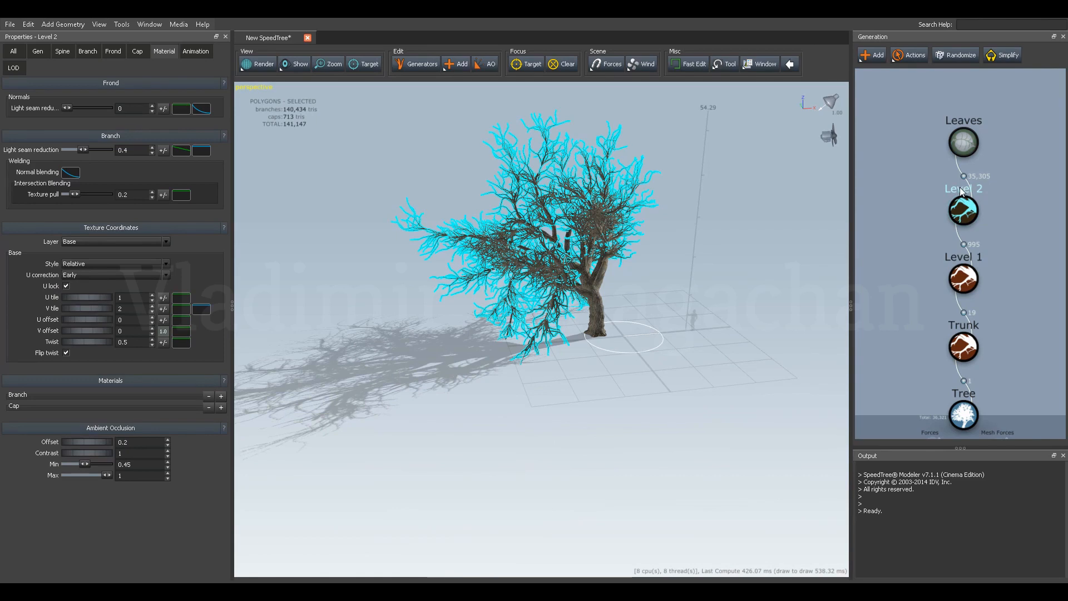
{"action": "key", "text": "h"}
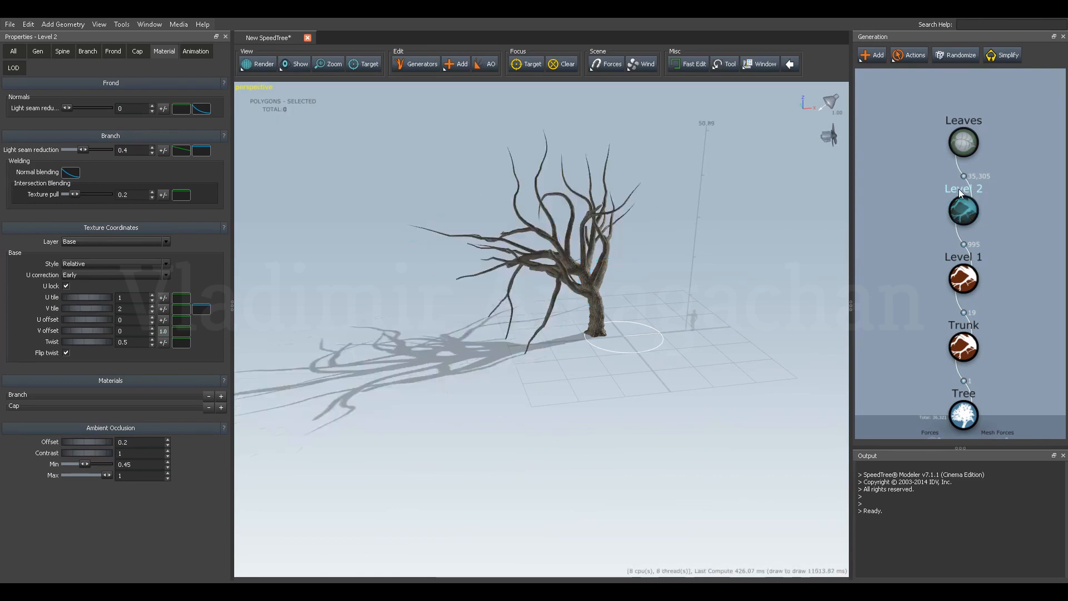
{"action": "left_click_drag", "start_coordinate": [653, 237], "coordinate": [555, 292]}
{"action": "scroll", "coordinate": [508, 307], "scroll_direction": "up", "scroll_amount": 4}
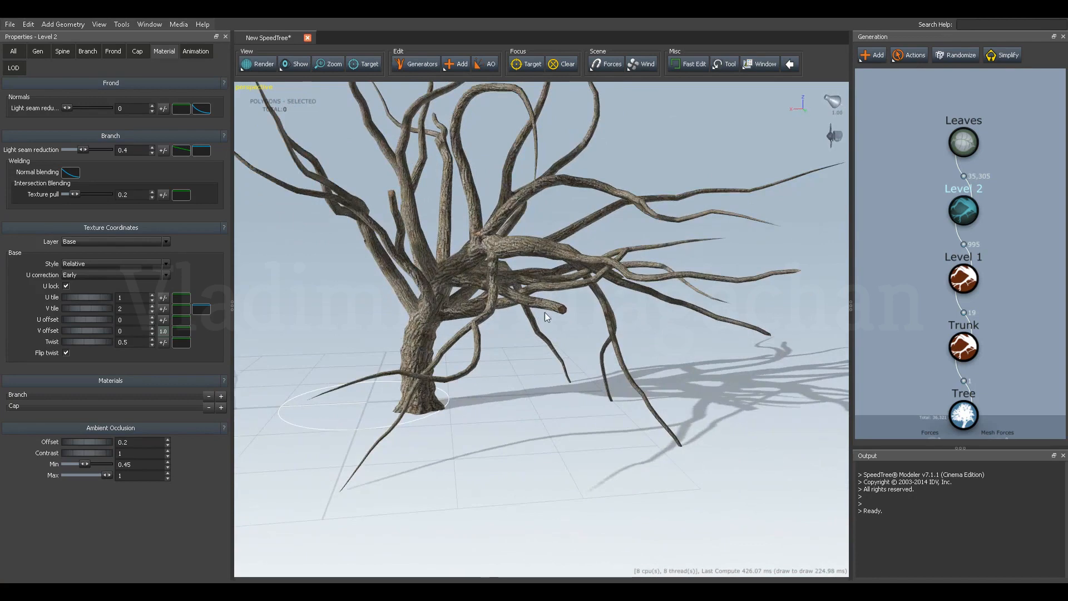
Add a Magnet force to the Level 1 branches.
{"action": "left_click", "coordinate": [966, 280]}
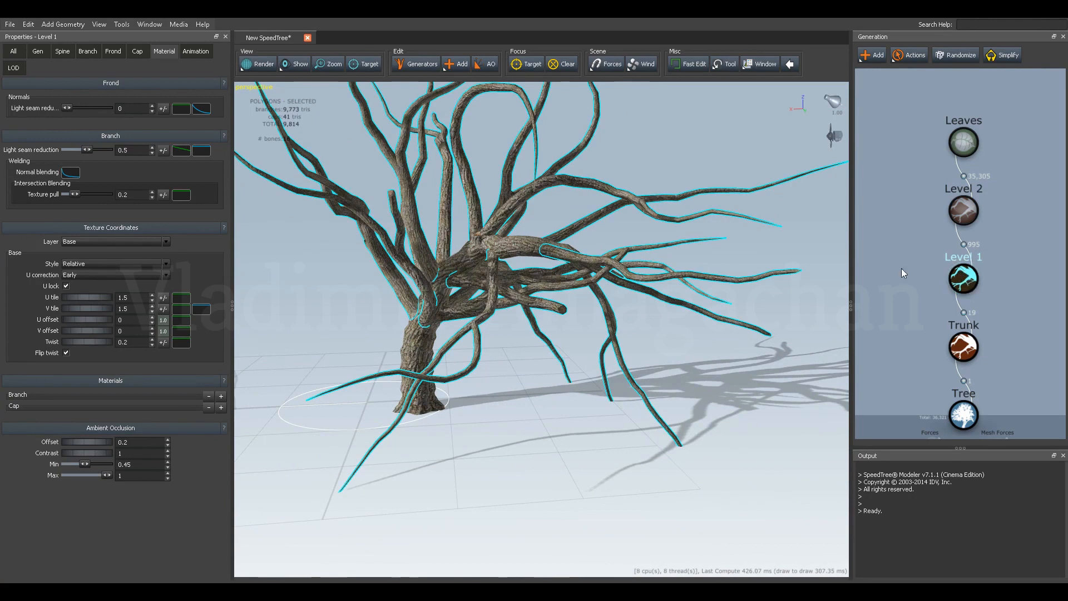
{"action": "left_click_drag", "start_coordinate": [565, 231], "coordinate": [562, 246]}
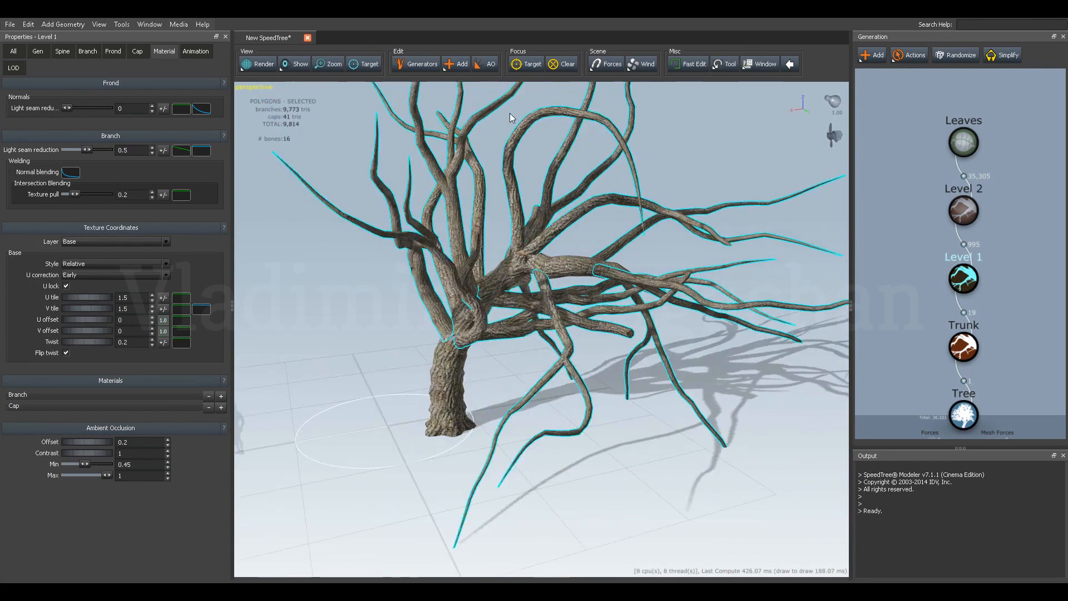
{"action": "left_click", "coordinate": [600, 65]}
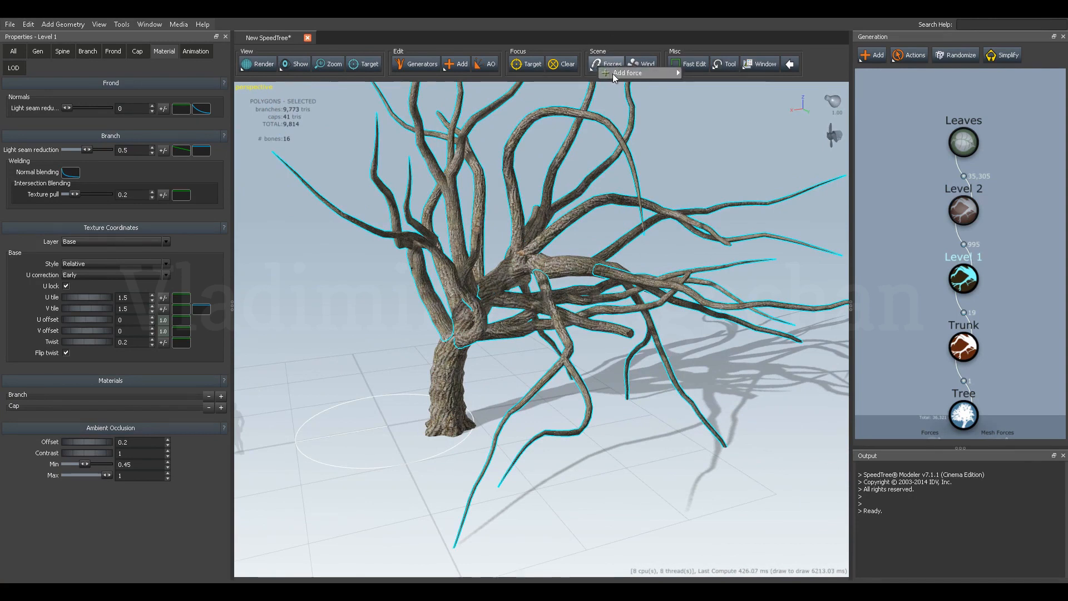
{"action": "mouse_move", "coordinate": [615, 73]}
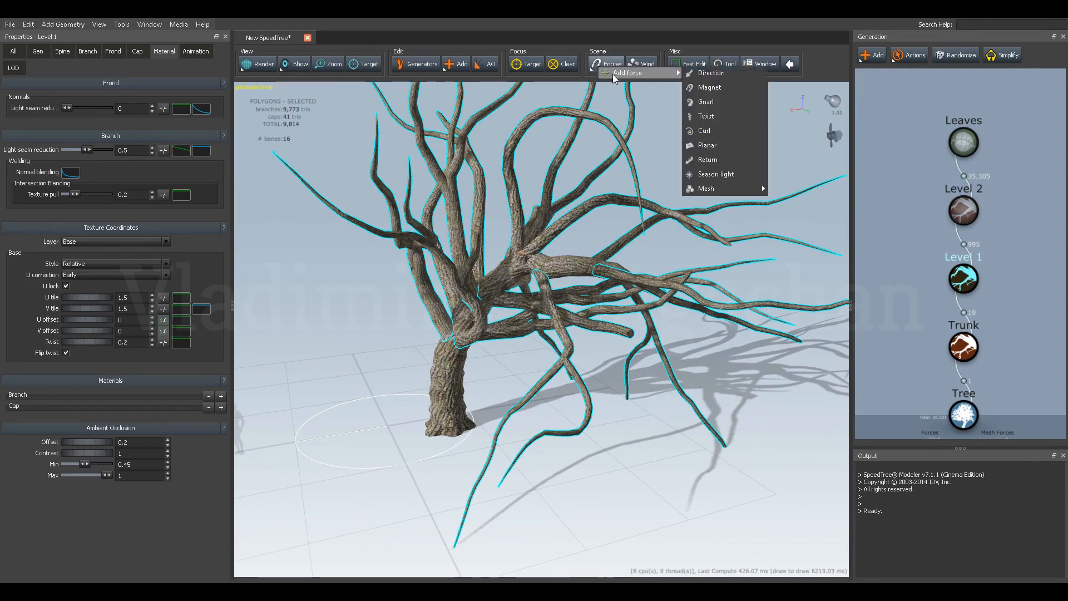
{"action": "left_click", "coordinate": [700, 88]}
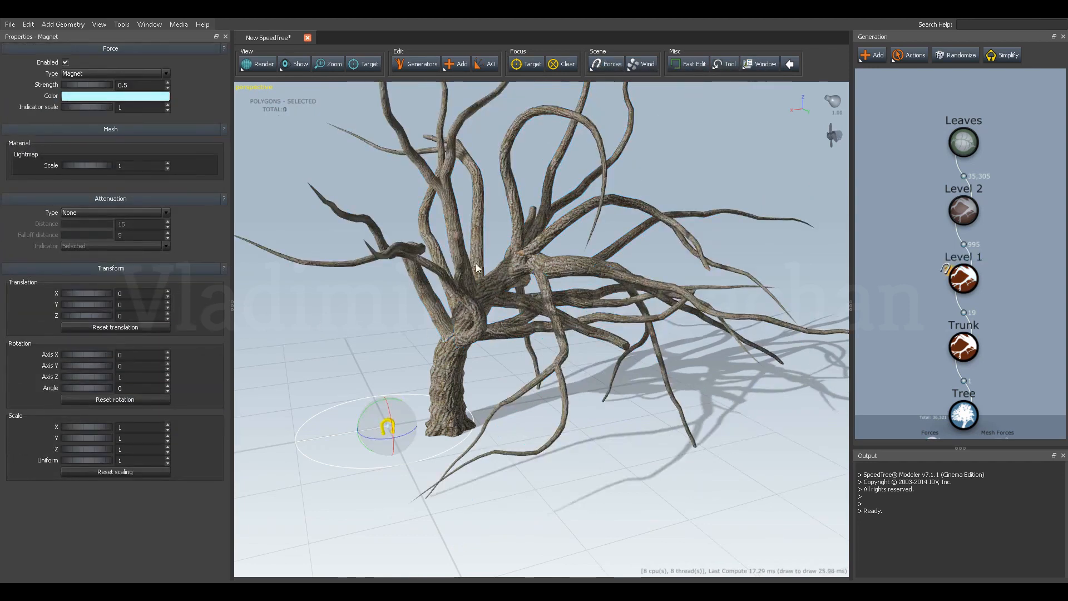
Switch to the move tool and raise the magnet beside the trunk to about Y 3.6, Z 23.2.
{"action": "left_click", "coordinate": [725, 65]}
{"action": "left_click", "coordinate": [731, 106]}
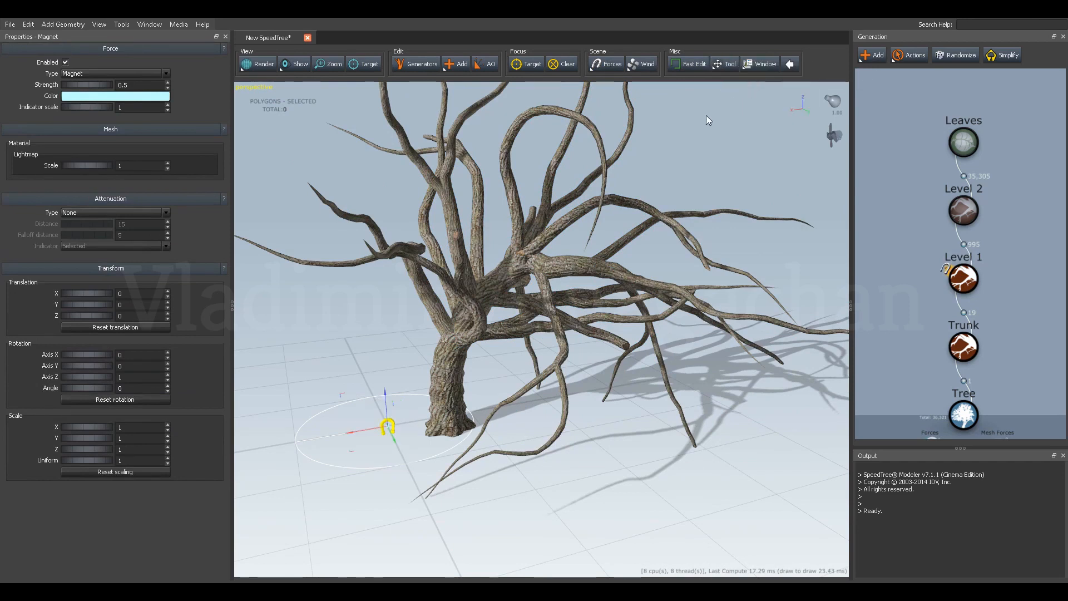
{"action": "left_click_drag", "start_coordinate": [389, 401], "coordinate": [388, 274]}
{"action": "left_click_drag", "start_coordinate": [309, 393], "coordinate": [331, 400]}
{"action": "left_click_drag", "start_coordinate": [438, 351], "coordinate": [551, 285]}
{"action": "scroll", "coordinate": [420, 372], "scroll_direction": "down", "scroll_amount": 4}
{"action": "mouse_move", "coordinate": [499, 346]}
{"action": "left_mouse_down"}
{"action": "mouse_move", "coordinate": [584, 354]}
{"action": "mouse_move", "coordinate": [496, 343]}
{"action": "left_mouse_up"}
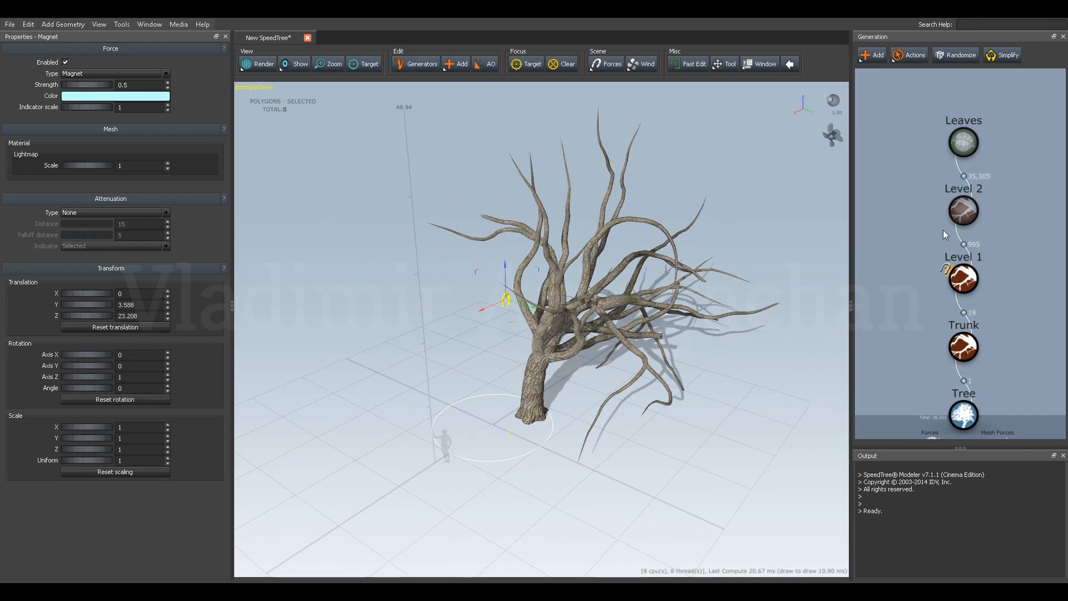
Show the hidden Level 2 branches again.
{"action": "left_click", "coordinate": [964, 212]}
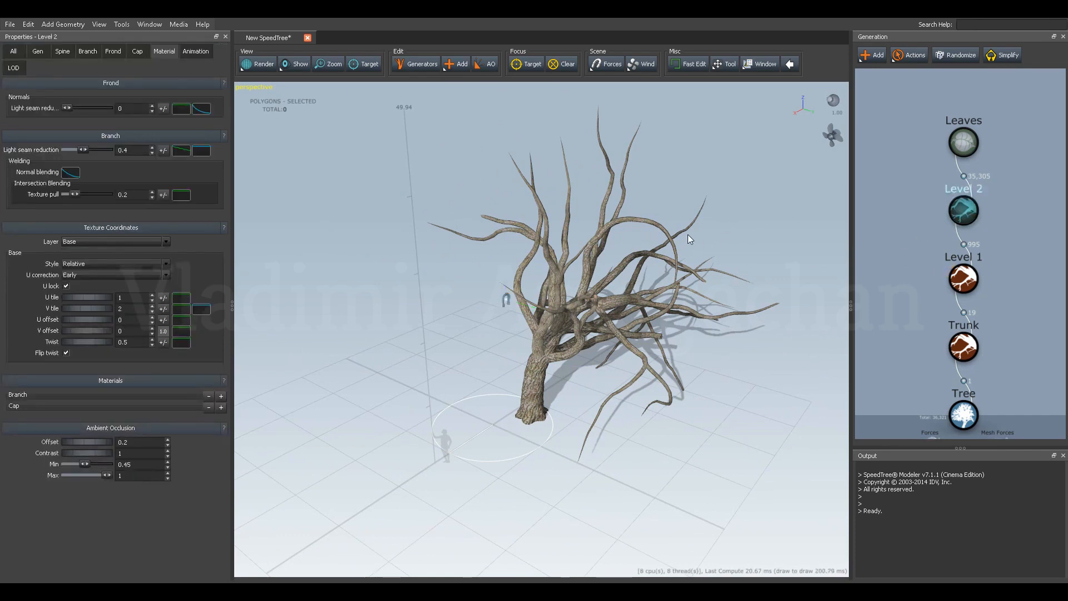
{"action": "key", "text": "h"}
{"action": "left_click_drag", "start_coordinate": [688, 233], "coordinate": [637, 208]}
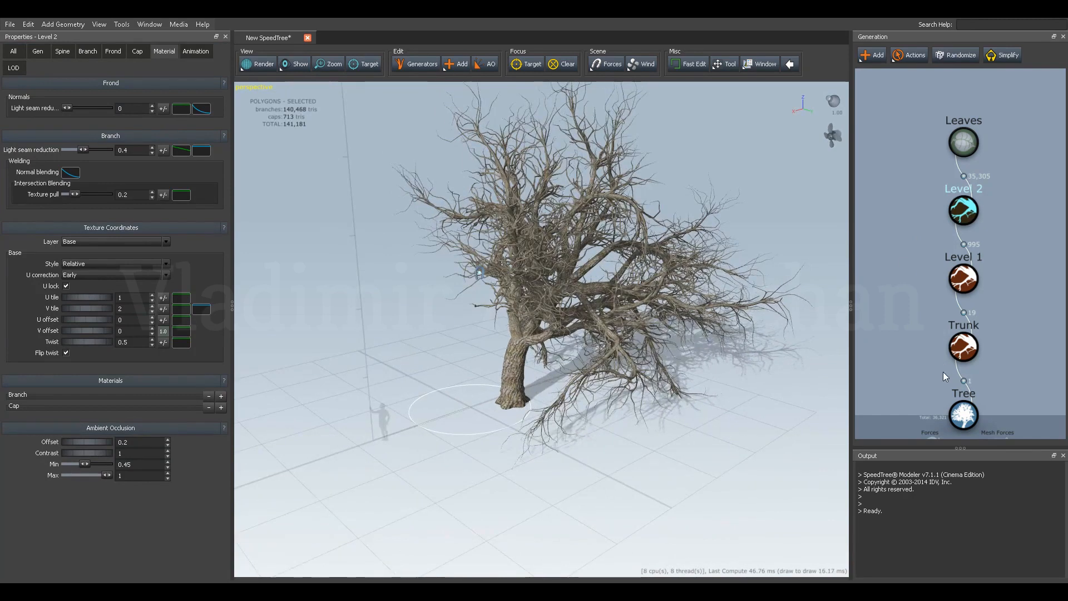
Select the Magnet force from the tree's forces and set its strength to 0.19.
{"action": "scroll", "coordinate": [935, 368], "scroll_direction": "up", "scroll_amount": 1}
{"action": "middle_click_drag", "start_coordinate": [934, 367], "coordinate": [944, 301]}
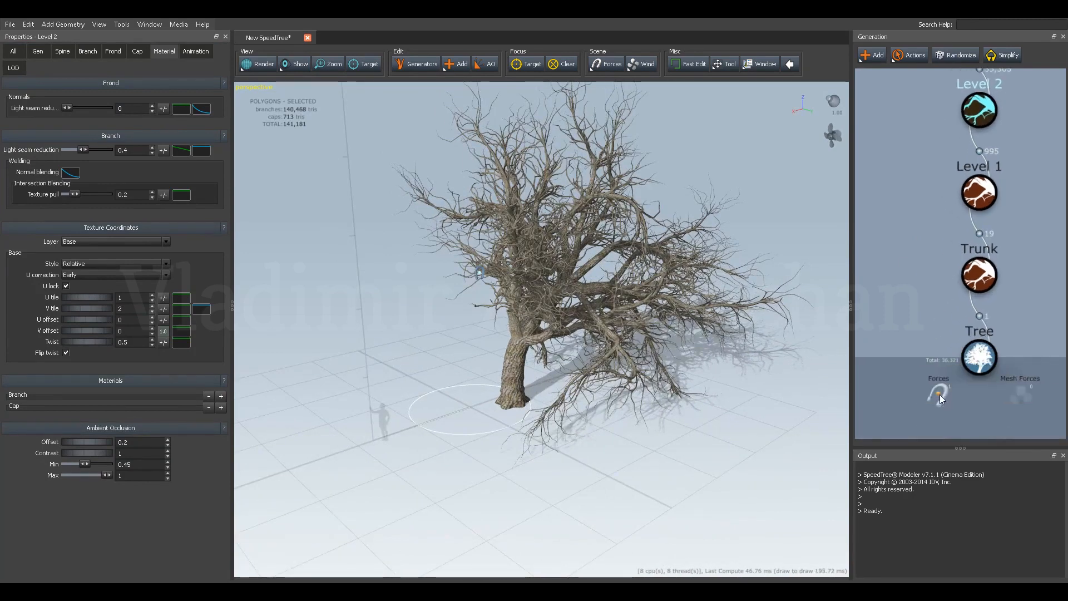
{"action": "right_click", "coordinate": [940, 395]}
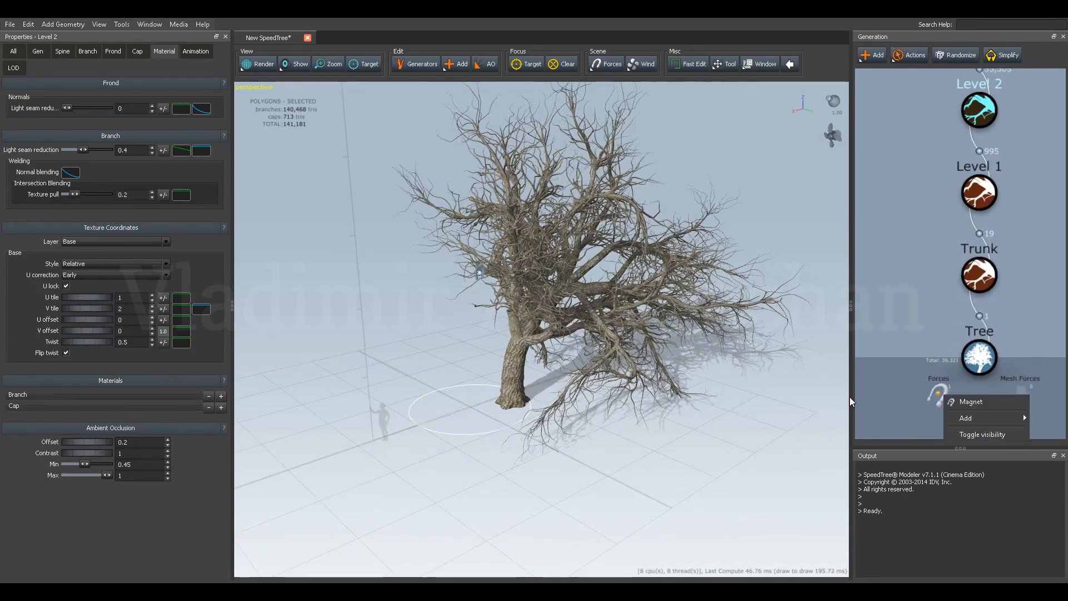
{"action": "left_click", "coordinate": [968, 404]}
{"action": "left_click_drag", "start_coordinate": [533, 312], "coordinate": [511, 320]}
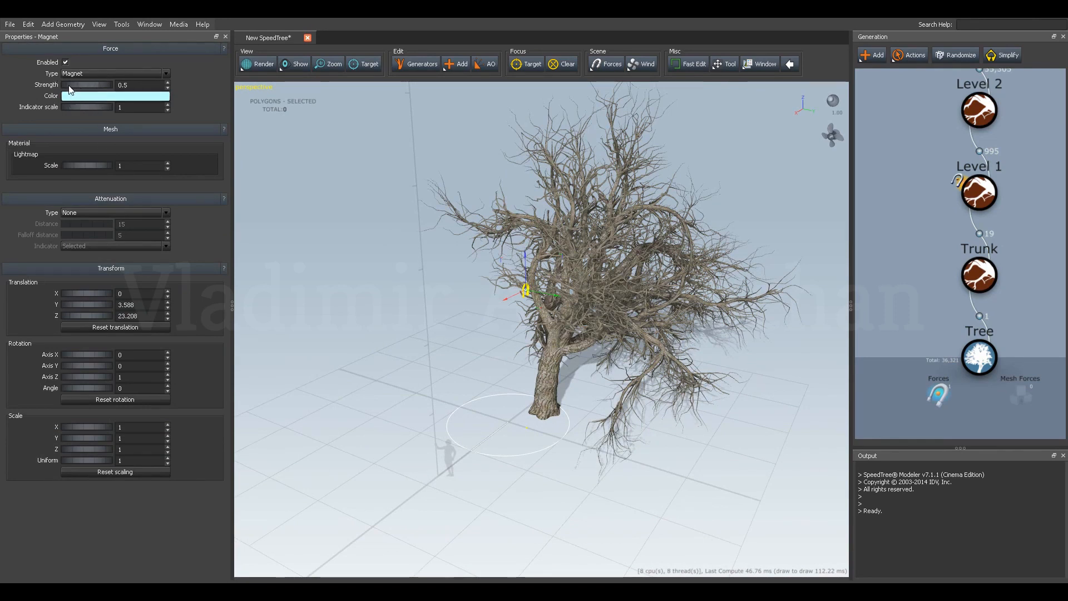
{"action": "mouse_move", "coordinate": [69, 86]}
{"action": "left_mouse_down"}
{"action": "mouse_move", "coordinate": [128, 83]}
{"action": "mouse_move", "coordinate": [45, 88]}
{"action": "mouse_move", "coordinate": [53, 93]}
{"action": "left_mouse_up"}
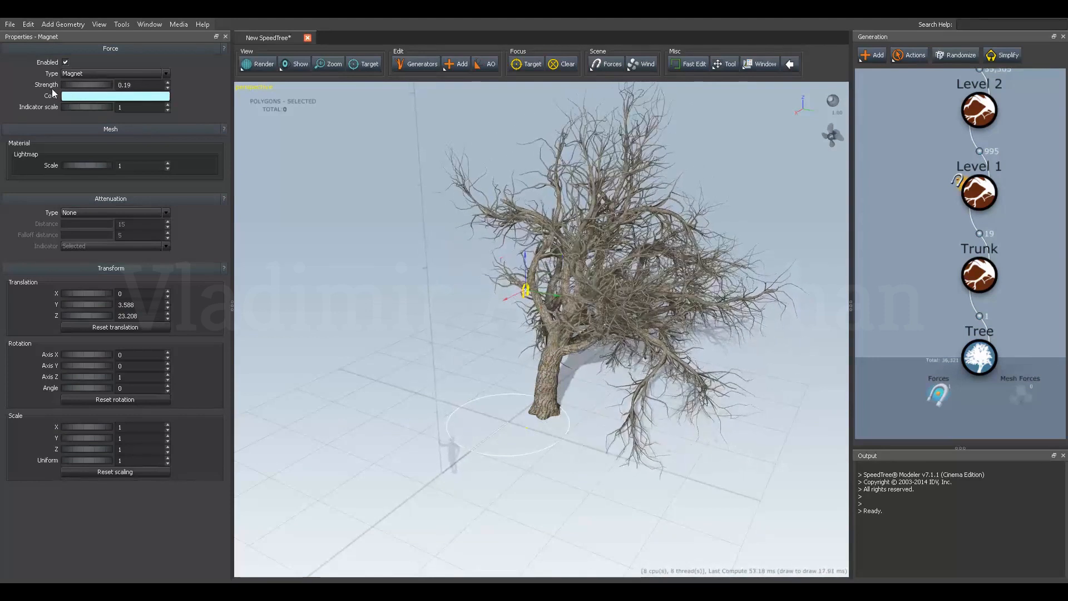
Give the magnet linear attenuation with a distance of 8.15 and a falloff distance of 0.27.
{"action": "left_click", "coordinate": [88, 213]}
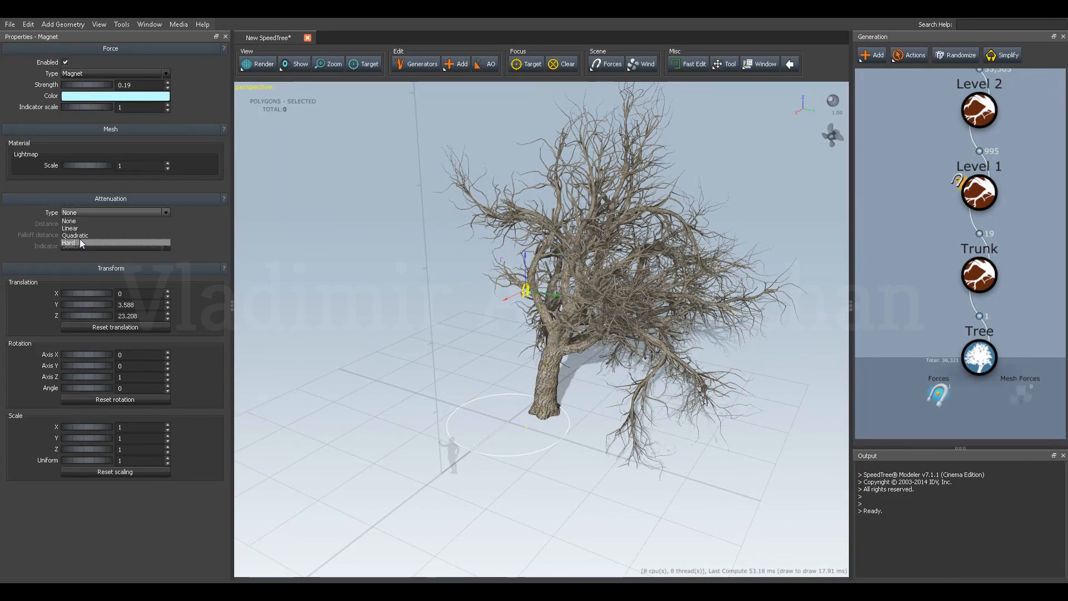
{"action": "left_click", "coordinate": [77, 228]}
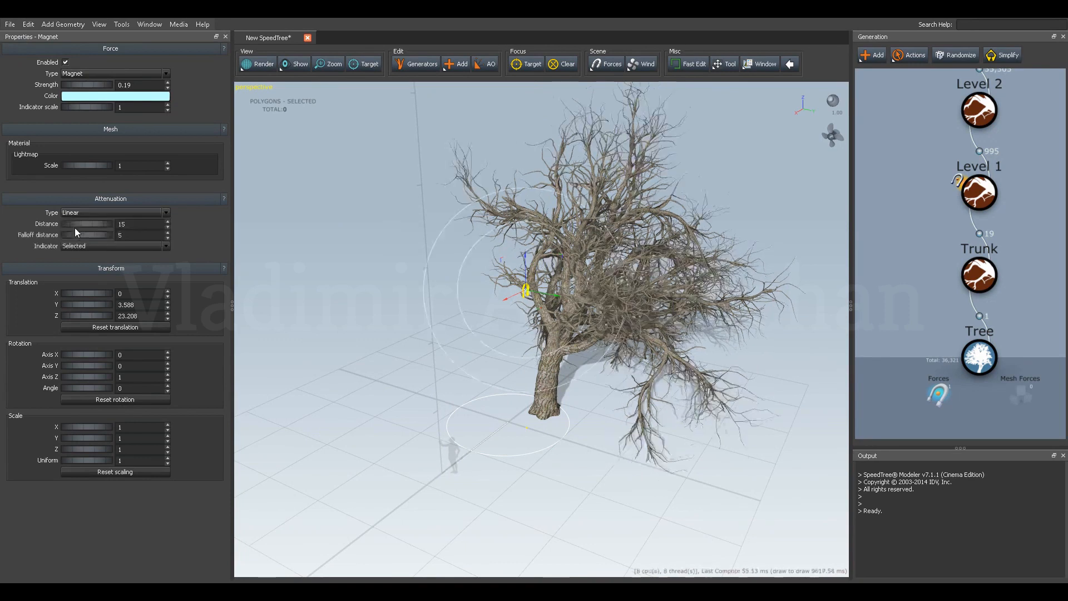
{"action": "left_click_drag", "start_coordinate": [97, 227], "coordinate": [11, 231]}
{"action": "left_click_drag", "start_coordinate": [117, 229], "coordinate": [51, 243]}
{"action": "left_click_drag", "start_coordinate": [348, 289], "coordinate": [454, 297]}
{"action": "mouse_move", "coordinate": [101, 225]}
{"action": "left_mouse_down"}
{"action": "mouse_move", "coordinate": [25, 219]}
{"action": "mouse_move", "coordinate": [88, 224]}
{"action": "left_mouse_up"}
Hide the Level 2 branches to expose the Level 1 branches around the magnet.
{"action": "middle_click_drag", "start_coordinate": [933, 167], "coordinate": [923, 259]}
{"action": "left_click_drag", "start_coordinate": [1007, 160], "coordinate": [904, 239]}
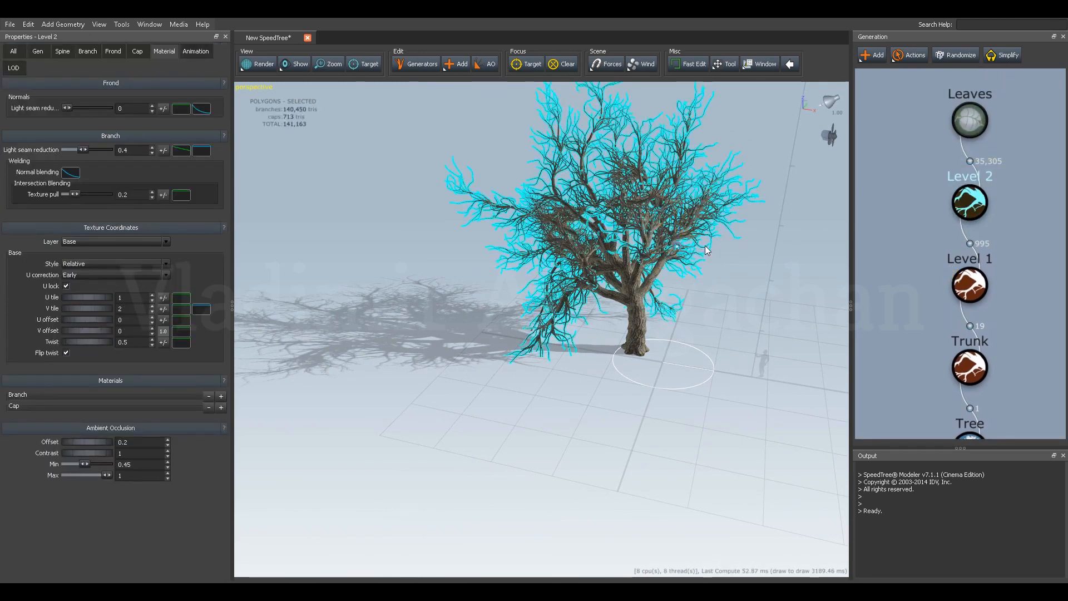
{"action": "key", "text": "h"}
{"action": "left_click_drag", "start_coordinate": [669, 253], "coordinate": [634, 267]}
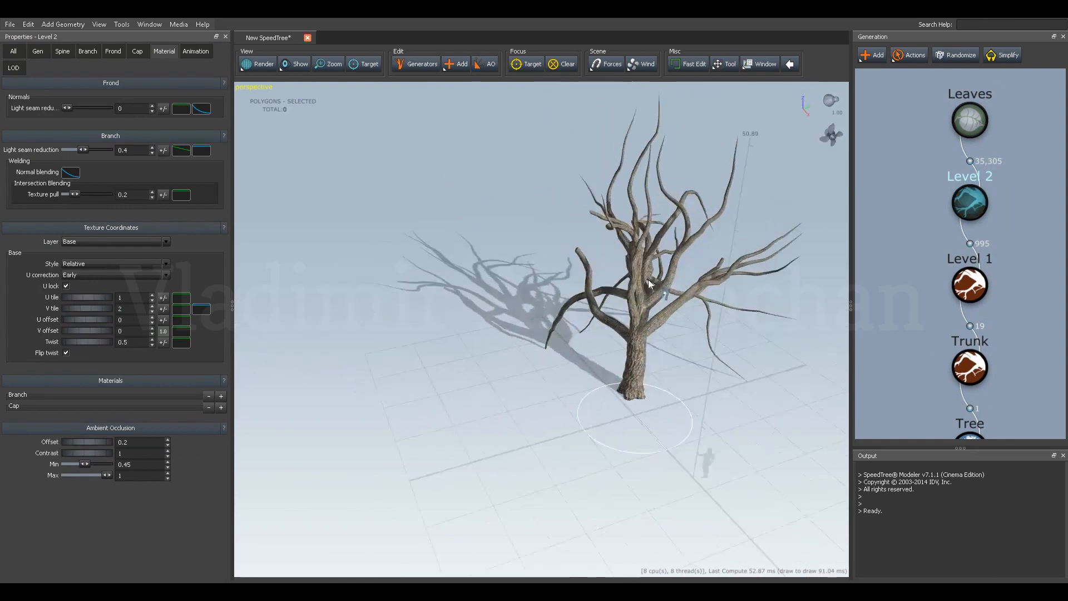
Enlarge the magnet's indicator in the viewport by setting its indicator scale to 2.03.
{"action": "left_click", "coordinate": [669, 293]}
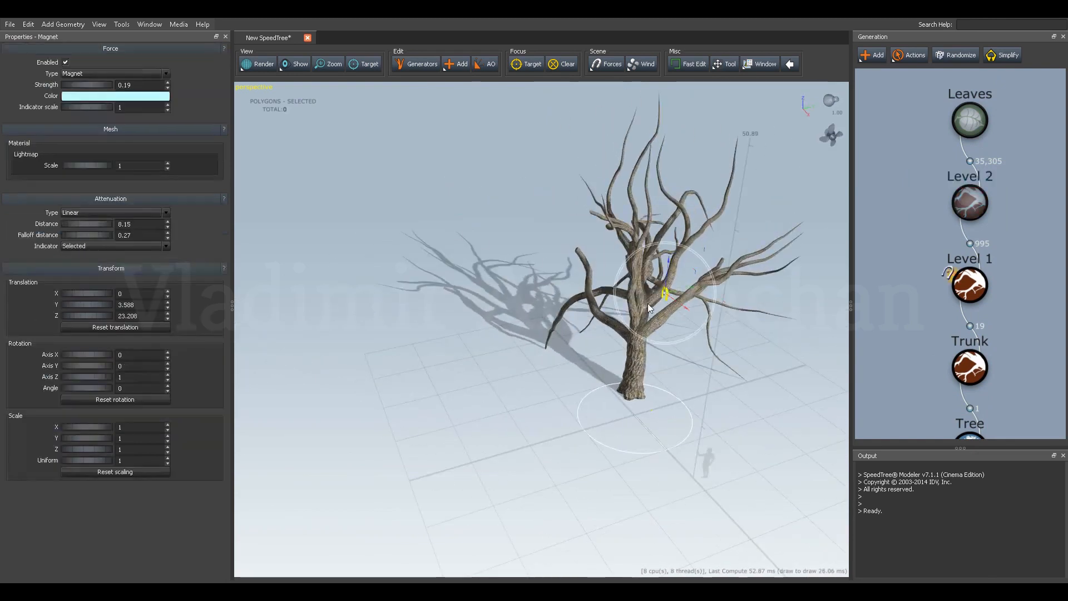
{"action": "left_click_drag", "start_coordinate": [517, 263], "coordinate": [606, 272]}
{"action": "scroll", "coordinate": [745, 272], "scroll_direction": "up", "scroll_amount": 4}
{"action": "middle_click_drag", "start_coordinate": [747, 272], "coordinate": [637, 299]}
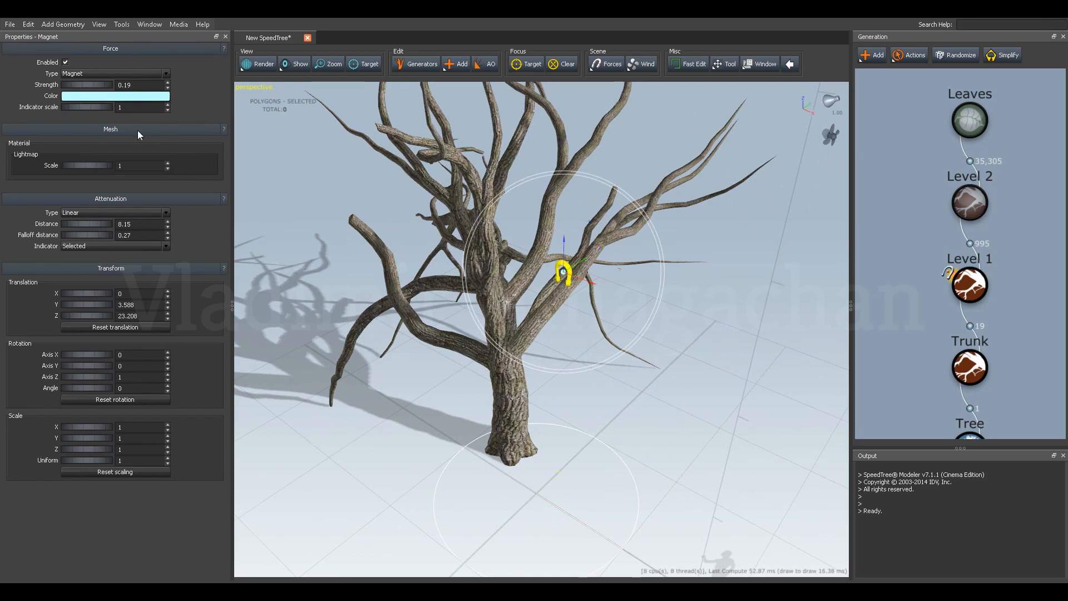
{"action": "left_click_drag", "start_coordinate": [78, 107], "coordinate": [131, 108]}
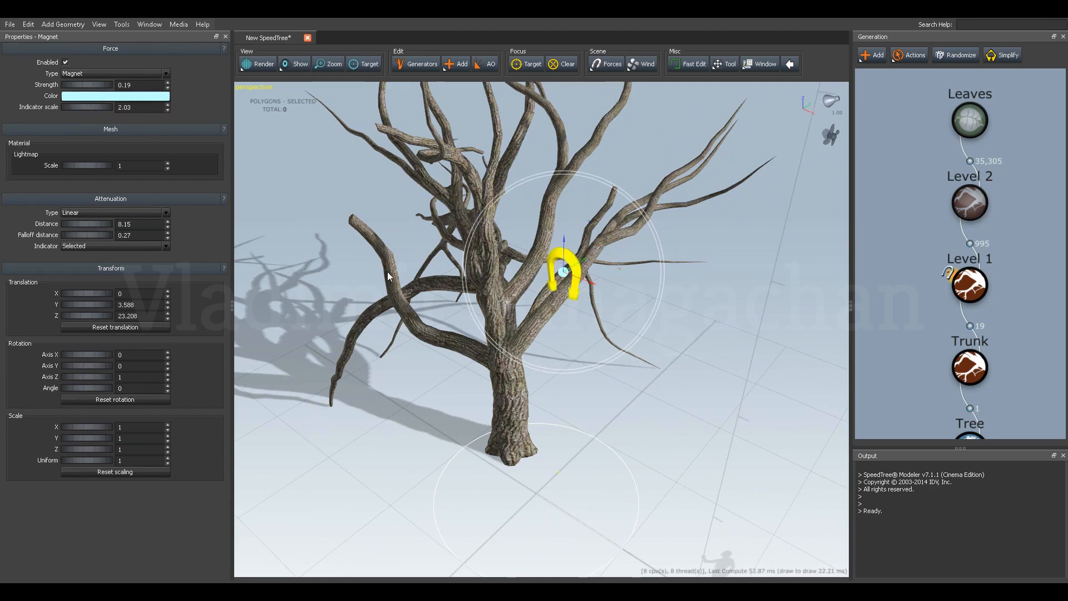
Move the magnet to about X -20.2, Y 15.2, Z 19.6 and set its strength to 1.06.
{"action": "left_click_drag", "start_coordinate": [387, 276], "coordinate": [529, 222]}
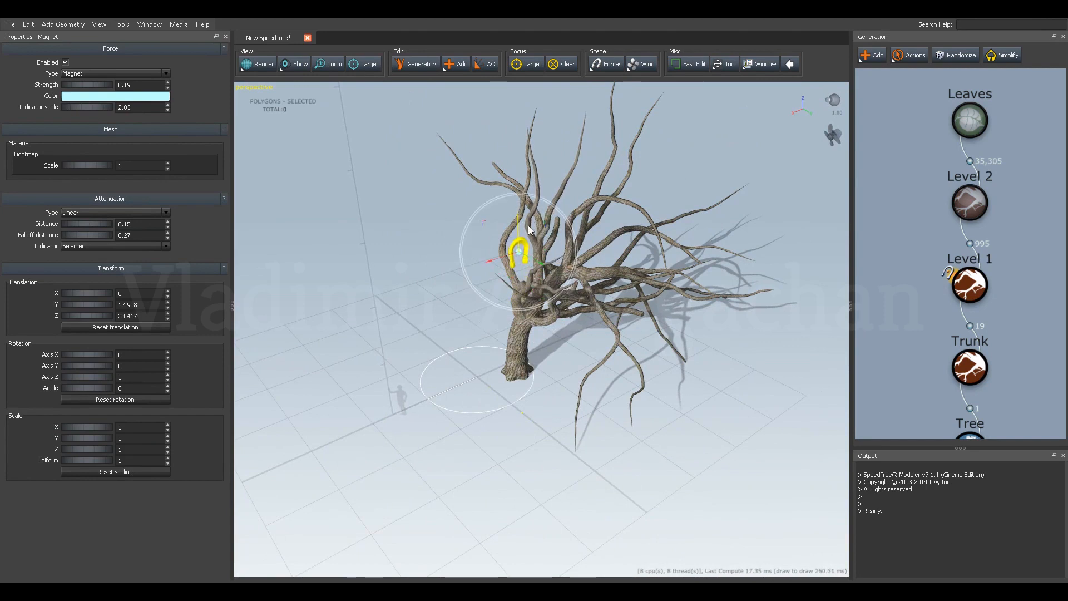
{"action": "left_click_drag", "start_coordinate": [496, 261], "coordinate": [414, 301]}
{"action": "left_click_drag", "start_coordinate": [510, 206], "coordinate": [515, 322]}
{"action": "left_click_drag", "start_coordinate": [536, 361], "coordinate": [516, 350]}
{"action": "left_click_drag", "start_coordinate": [525, 389], "coordinate": [558, 302]}
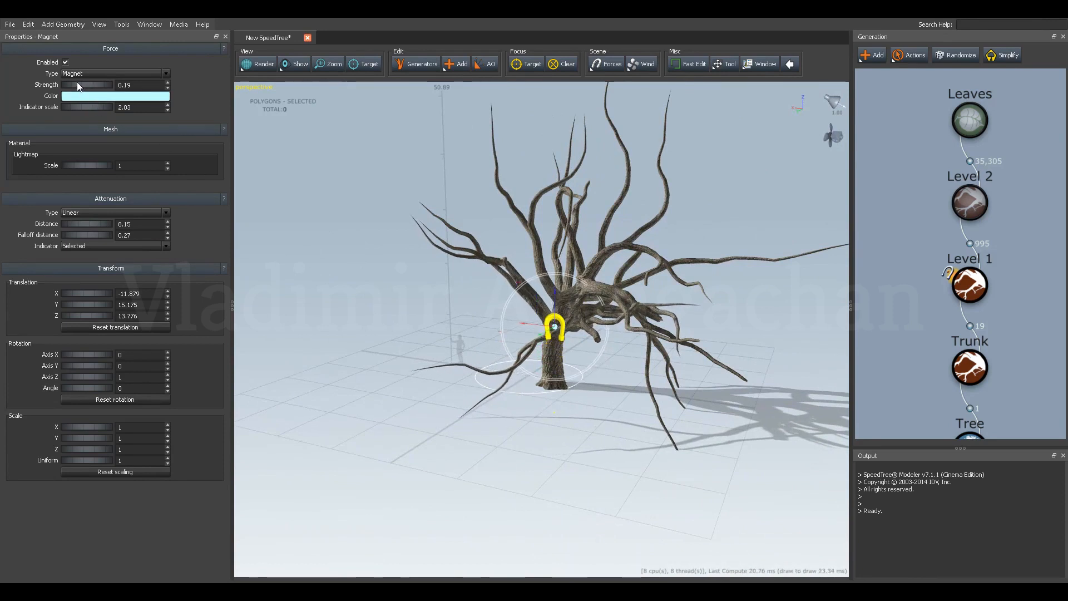
{"action": "left_click_drag", "start_coordinate": [78, 85], "coordinate": [127, 89]}
{"action": "left_click_drag", "start_coordinate": [419, 293], "coordinate": [608, 295]}
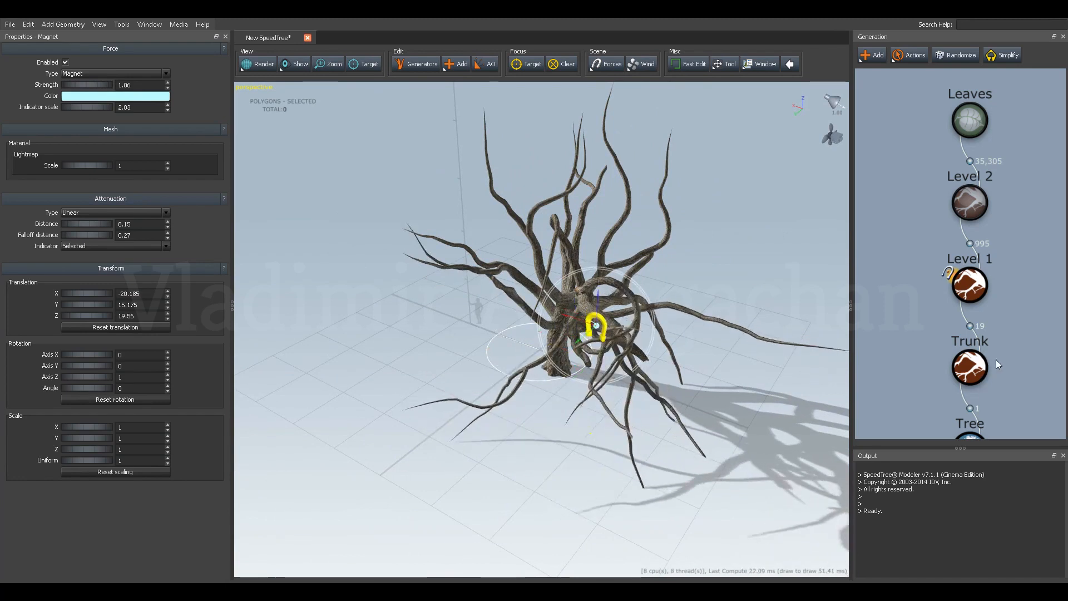
Randomize the trunk to see how a new shape responds to the magnet.
{"action": "left_click", "coordinate": [971, 286]}
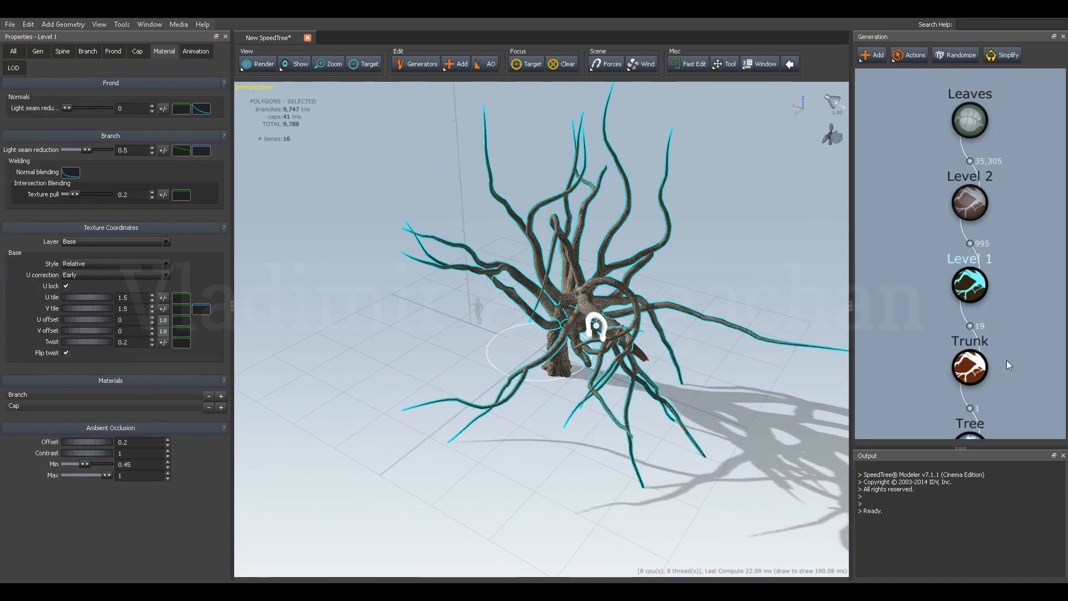
{"action": "scroll", "coordinate": [979, 345], "scroll_direction": "down", "scroll_amount": 2}
{"action": "left_click", "coordinate": [956, 325]}
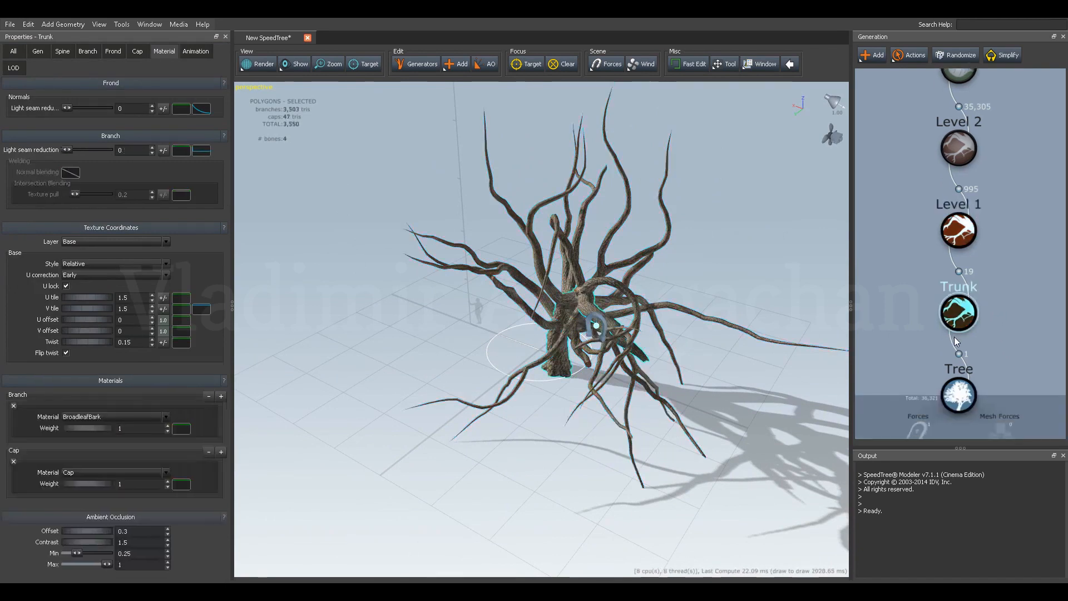
{"action": "left_click_drag", "start_coordinate": [814, 151], "coordinate": [902, 124]}
{"action": "left_click", "coordinate": [950, 60]}
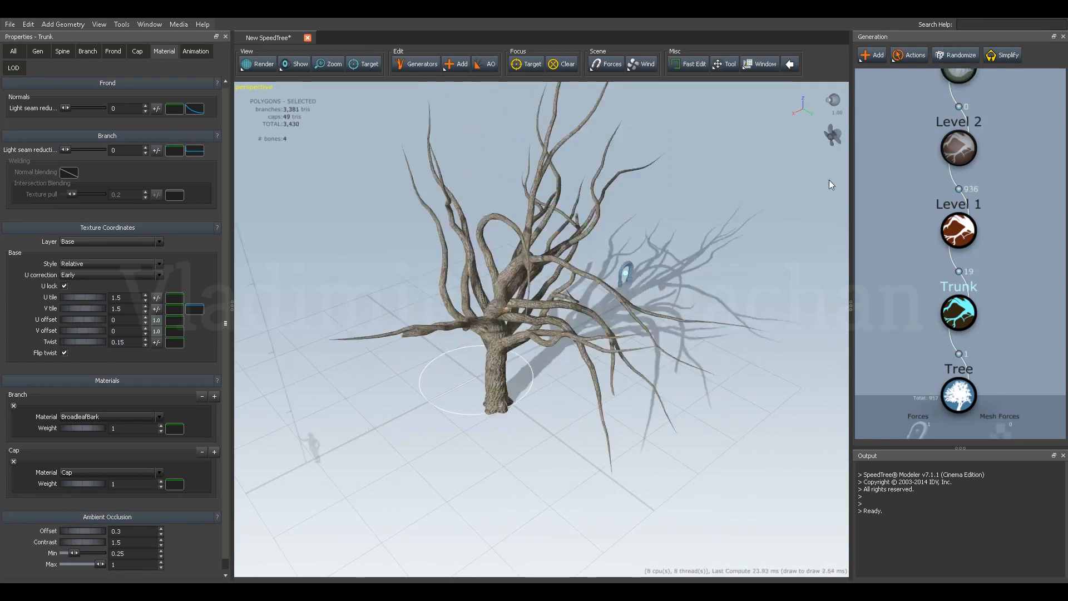
Generate another random variation of the trunk and view it from a different angle.
{"action": "left_click_drag", "start_coordinate": [509, 324], "coordinate": [560, 326]}
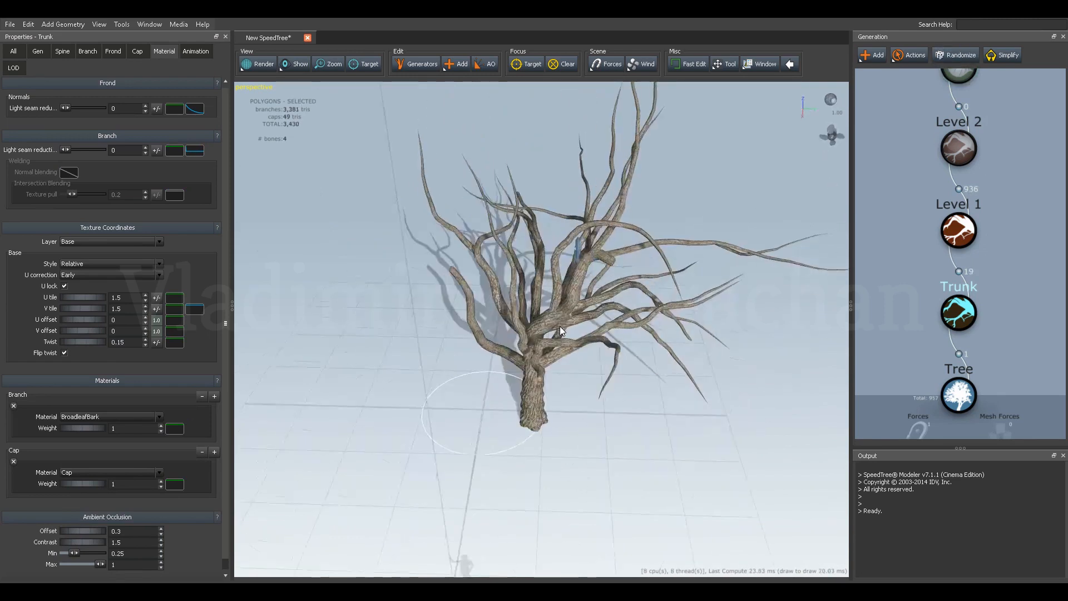
{"action": "left_click", "coordinate": [963, 54]}
{"action": "left_click_drag", "start_coordinate": [518, 243], "coordinate": [570, 233]}
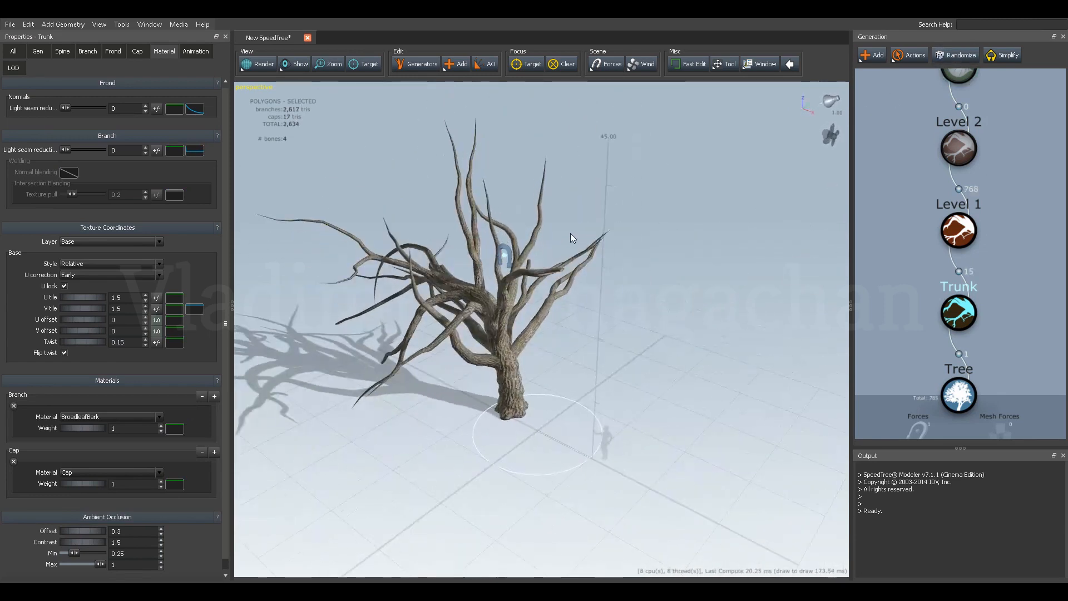
Set the trunk's spine length to 41.57.
{"action": "left_click", "coordinate": [38, 54]}
{"action": "left_click", "coordinate": [59, 57]}
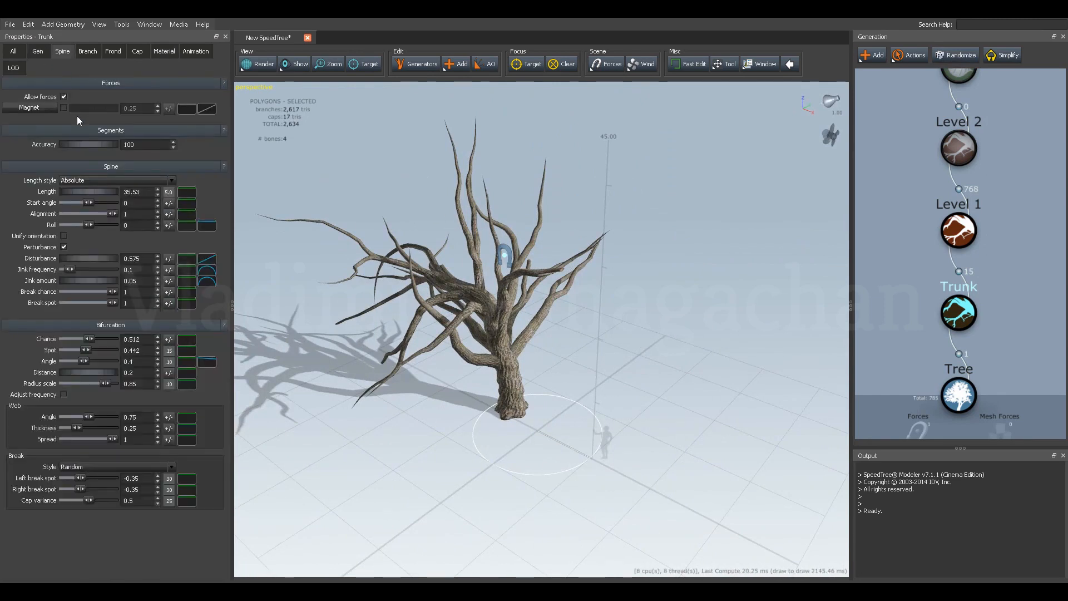
{"action": "left_click_drag", "start_coordinate": [78, 193], "coordinate": [405, 221]}
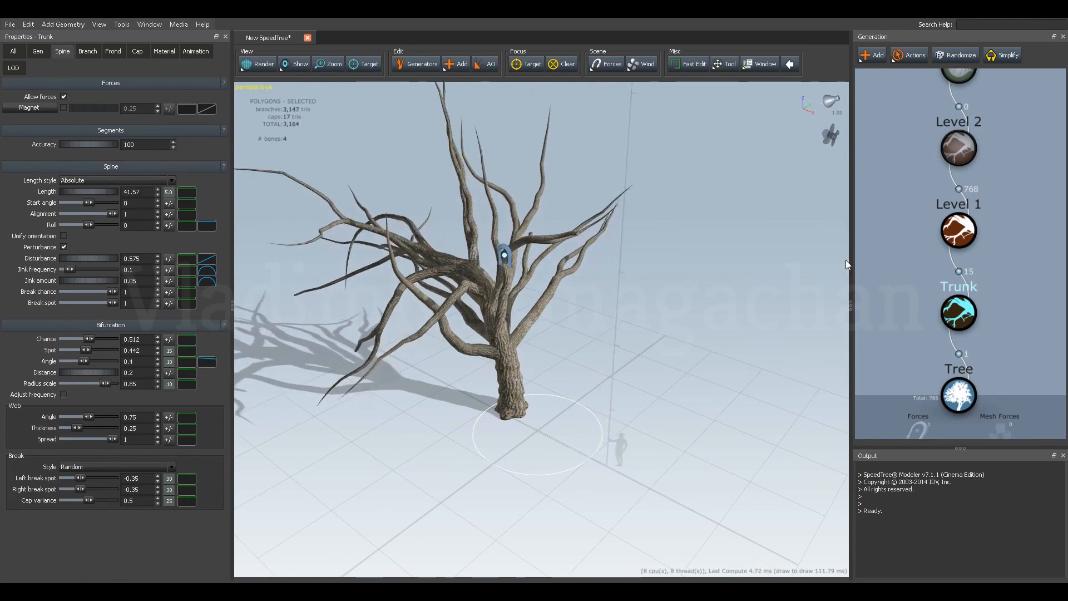
Randomize the whole tree from its root generator to get a new branch arrangement.
{"action": "left_click", "coordinate": [957, 401]}
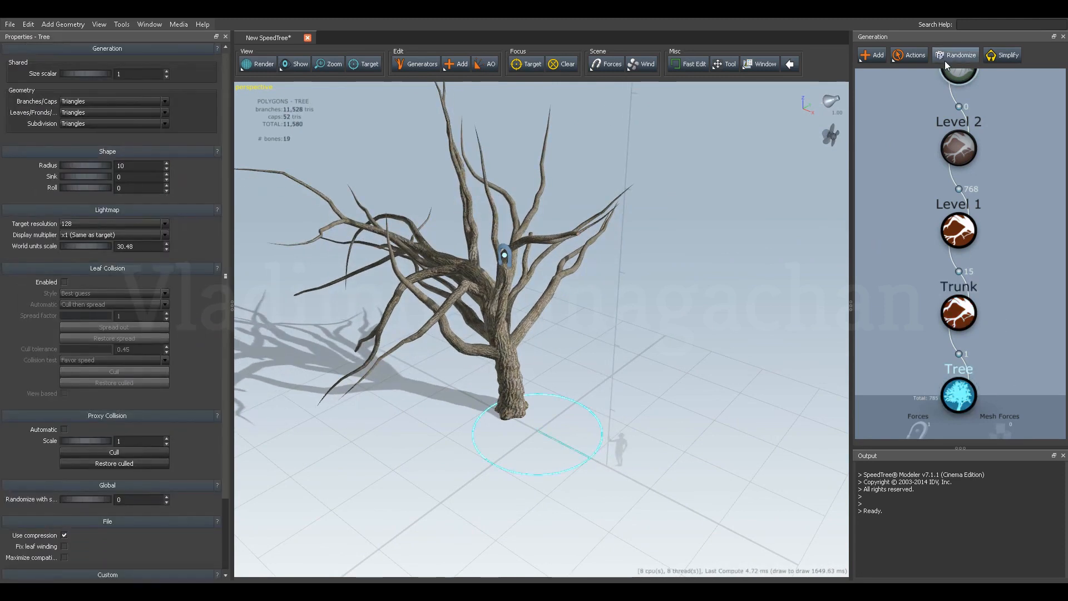
{"action": "left_click", "coordinate": [944, 61]}
{"action": "left_click_drag", "start_coordinate": [661, 220], "coordinate": [545, 261]}
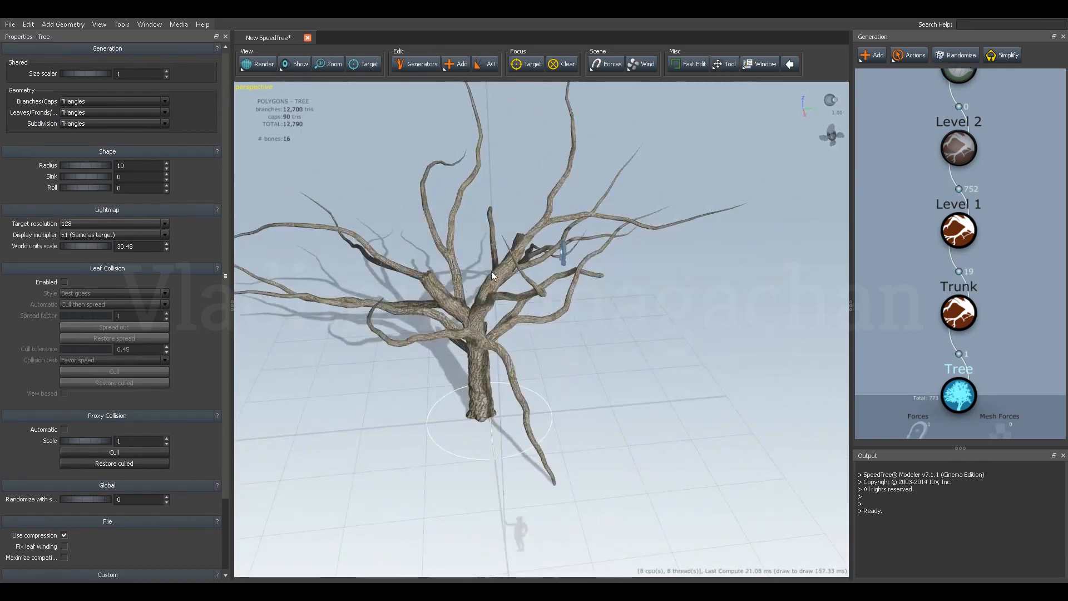
Move the magnet beside the low overhanging branch, to about X 9.6, Y 4.1, Z 18.5.
{"action": "left_click", "coordinate": [566, 258]}
{"action": "left_click_drag", "start_coordinate": [568, 246], "coordinate": [554, 330]}
{"action": "left_click_drag", "start_coordinate": [488, 359], "coordinate": [574, 335]}
{"action": "left_click_drag", "start_coordinate": [641, 428], "coordinate": [631, 405]}
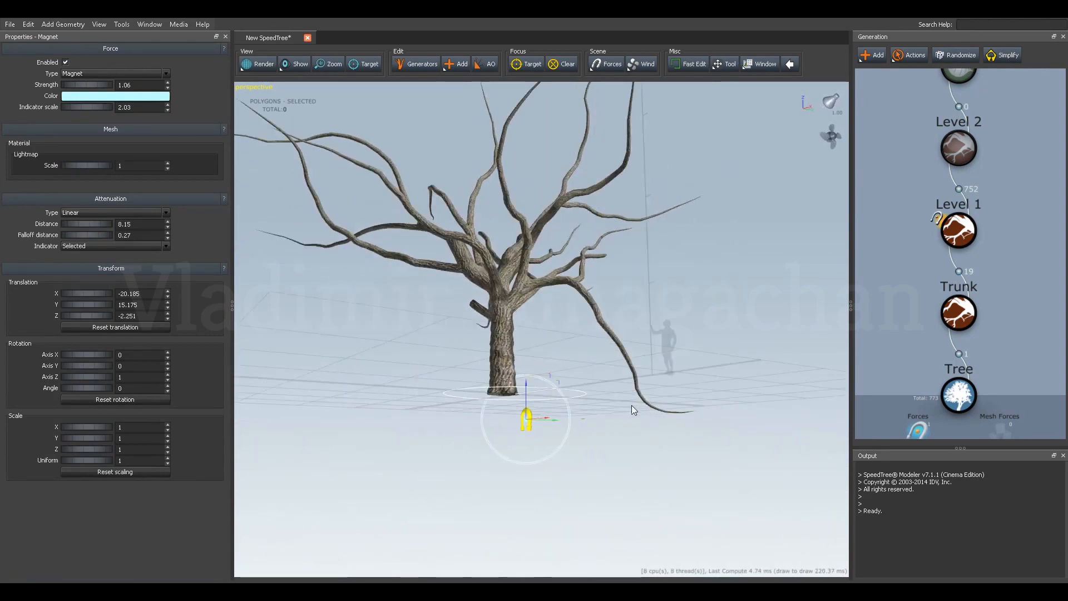
{"action": "left_click_drag", "start_coordinate": [634, 362], "coordinate": [646, 374]}
{"action": "left_click_drag", "start_coordinate": [677, 435], "coordinate": [596, 314]}
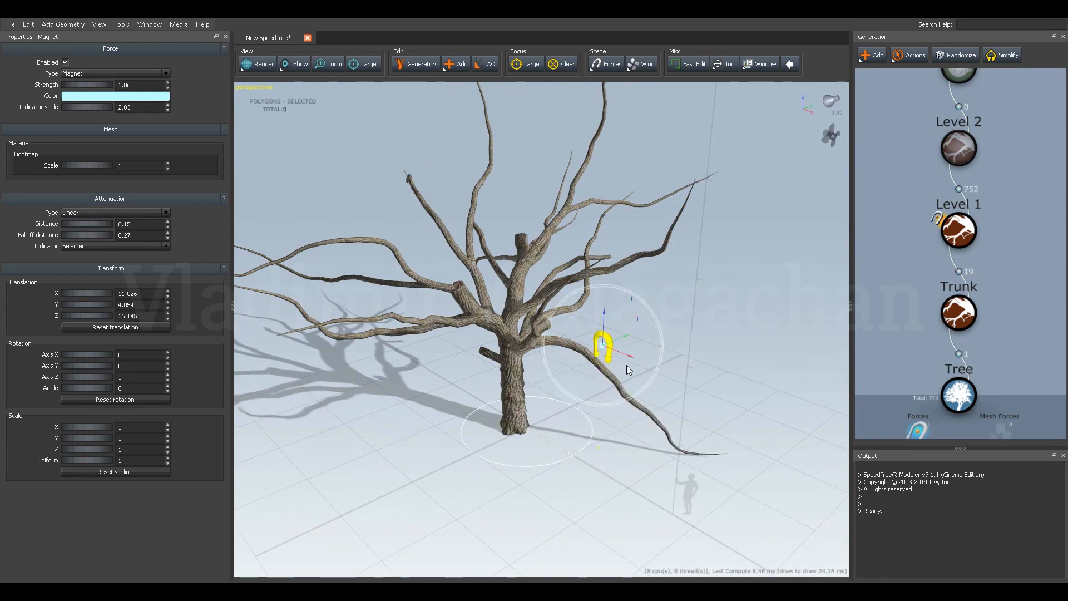
{"action": "mouse_move", "coordinate": [629, 356]}
{"action": "left_mouse_down"}
{"action": "mouse_move", "coordinate": [613, 352]}
{"action": "mouse_move", "coordinate": [620, 359]}
{"action": "left_mouse_up"}
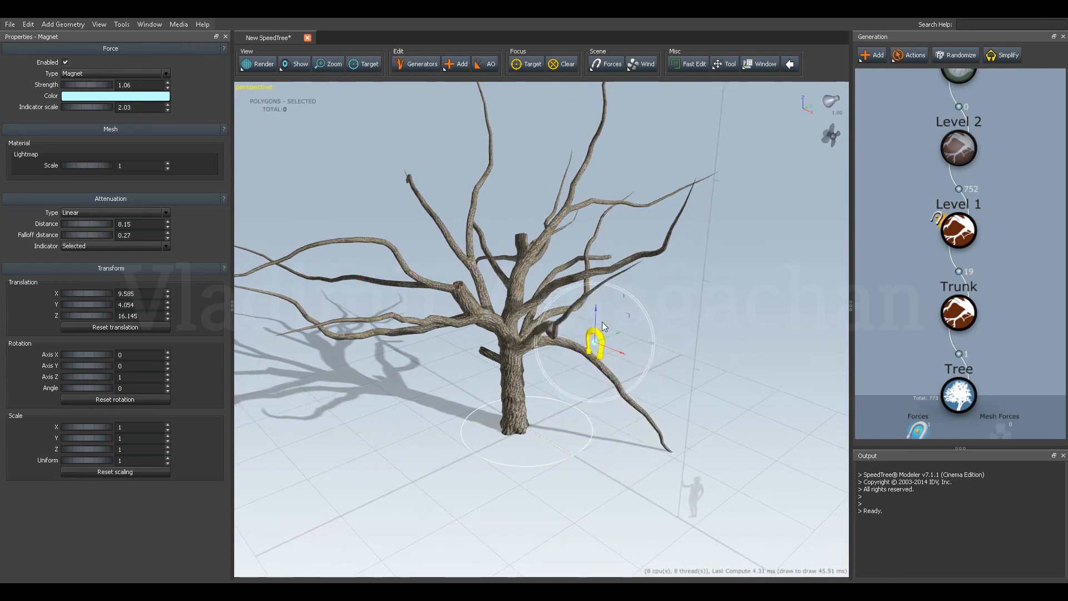
{"action": "left_click_drag", "start_coordinate": [595, 320], "coordinate": [598, 298]}
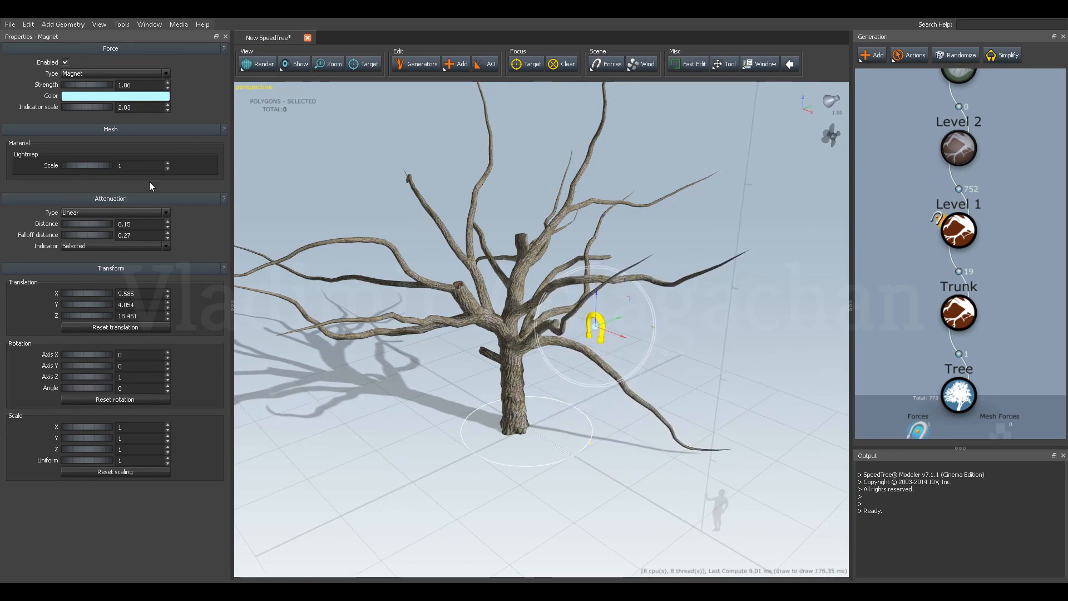
Set the magnet's strength to 1.69, its attenuation distance to 8.75 and its falloff distance to 0.65.
{"action": "left_click_drag", "start_coordinate": [73, 85], "coordinate": [108, 81]}
{"action": "left_click_drag", "start_coordinate": [511, 229], "coordinate": [256, 198]}
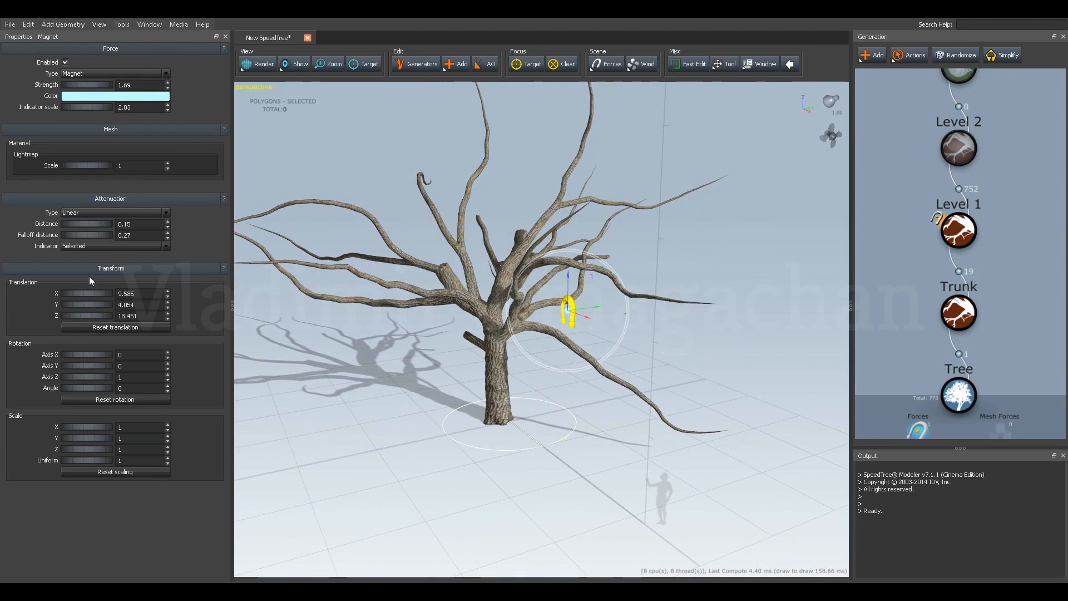
{"action": "left_click_drag", "start_coordinate": [76, 223], "coordinate": [99, 237]}
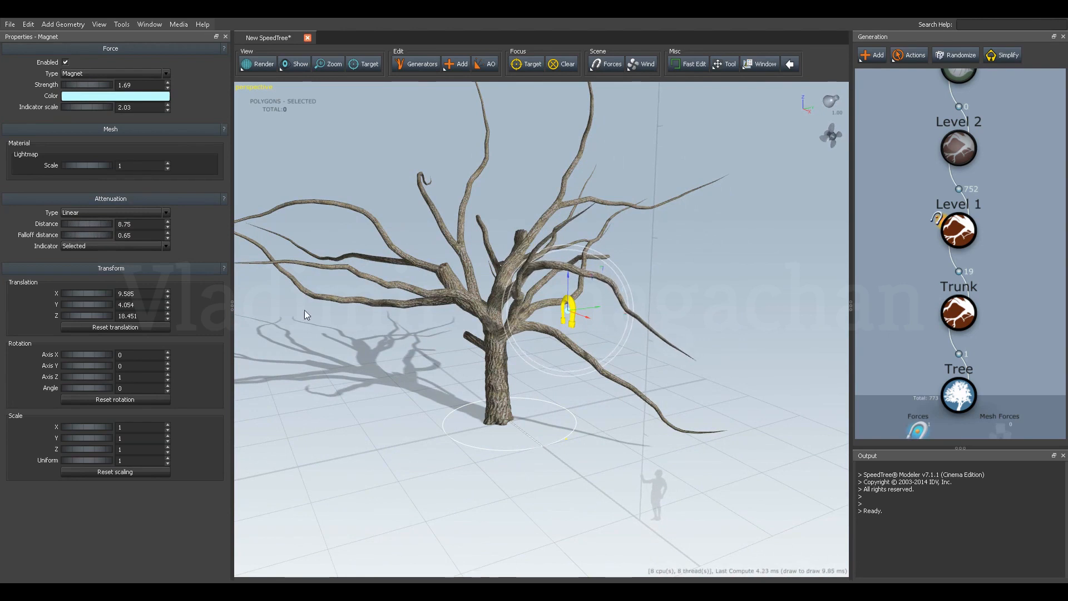
Lower the magnet and shift it toward the trunk, to about Y 2.0 and Z 14.4.
{"action": "left_click_drag", "start_coordinate": [575, 374], "coordinate": [523, 386]}
{"action": "left_click_drag", "start_coordinate": [515, 374], "coordinate": [562, 362]}
{"action": "left_click_drag", "start_coordinate": [560, 258], "coordinate": [517, 406]}
{"action": "left_click_drag", "start_coordinate": [440, 450], "coordinate": [491, 355]}
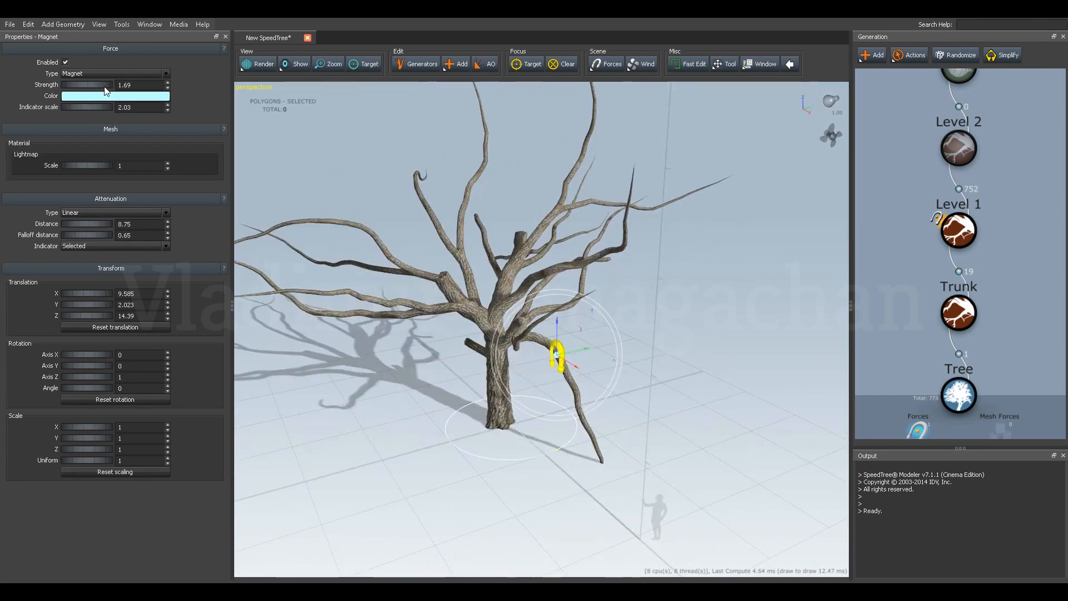
Reverse the magnet's force with a strength of -1.81 and fine-tune its X position to about 9.4.
{"action": "left_click_drag", "start_coordinate": [104, 89], "coordinate": [64, 90]}
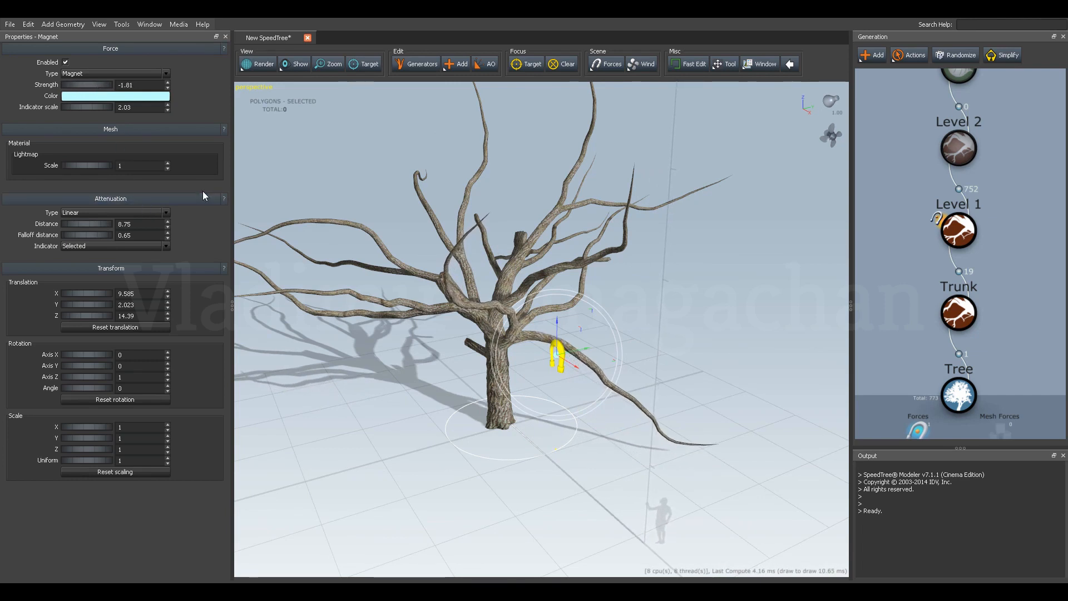
{"action": "left_click_drag", "start_coordinate": [319, 175], "coordinate": [357, 149]}
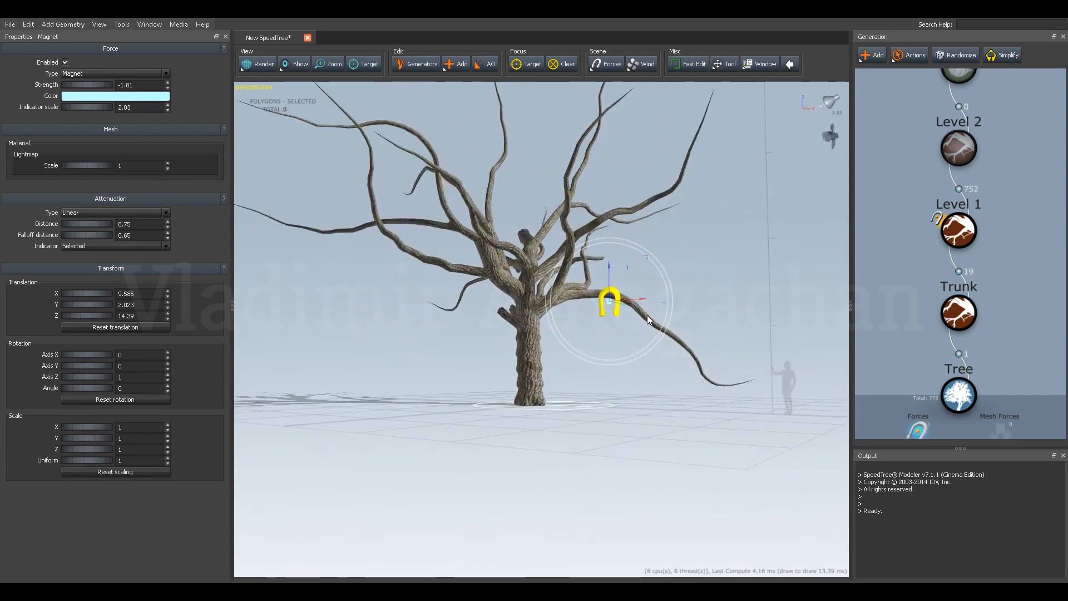
{"action": "mouse_move", "coordinate": [636, 298]}
{"action": "left_mouse_down"}
{"action": "mouse_move", "coordinate": [611, 302]}
{"action": "mouse_move", "coordinate": [638, 302]}
{"action": "left_mouse_up"}
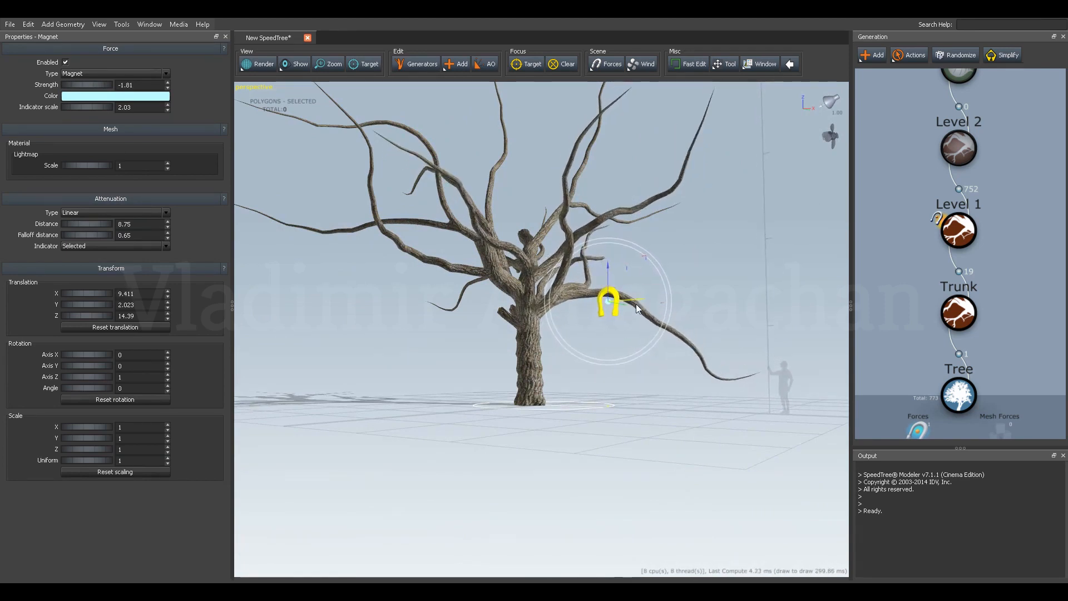
Switch the magnet off and on repeatedly to compare the low branch with and without the force.
{"action": "left_click", "coordinate": [66, 63]}
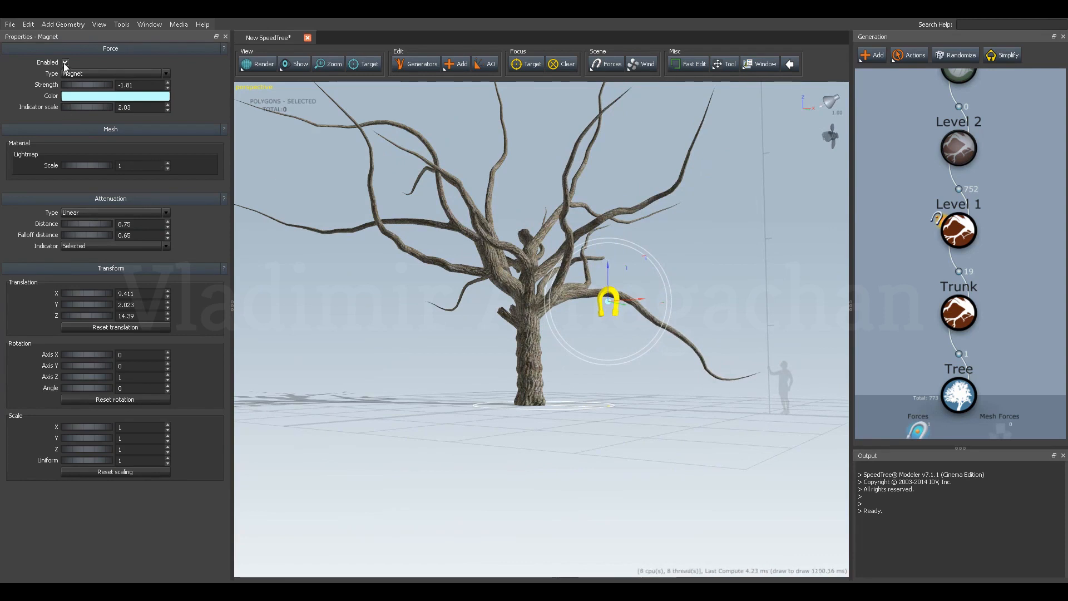
{"action": "left_click", "coordinate": [65, 63]}
{"action": "left_click", "coordinate": [66, 62]}
{"action": "left_click", "coordinate": [65, 62]}
{"action": "left_click", "coordinate": [66, 62]}
{"action": "left_click", "coordinate": [66, 62]}
{"action": "left_click", "coordinate": [66, 62]}
{"action": "left_click", "coordinate": [66, 62]}
Unhide the Level 2 branches and highlight them on the tree.
{"action": "left_click_drag", "start_coordinate": [324, 276], "coordinate": [576, 353]}
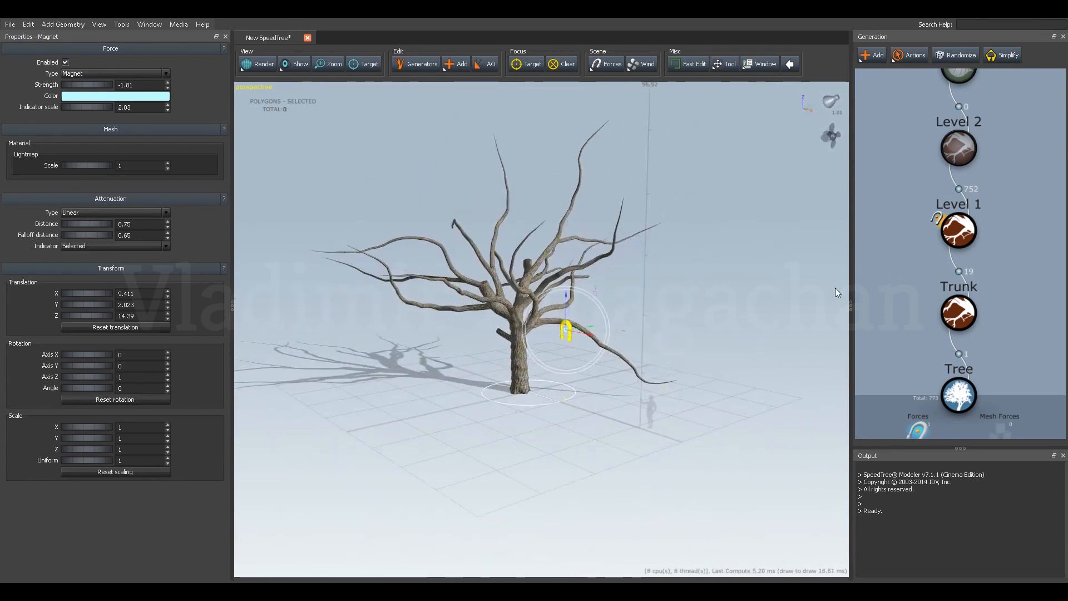
{"action": "middle_click_drag", "start_coordinate": [925, 288], "coordinate": [927, 332]}
{"action": "left_click", "coordinate": [966, 211]}
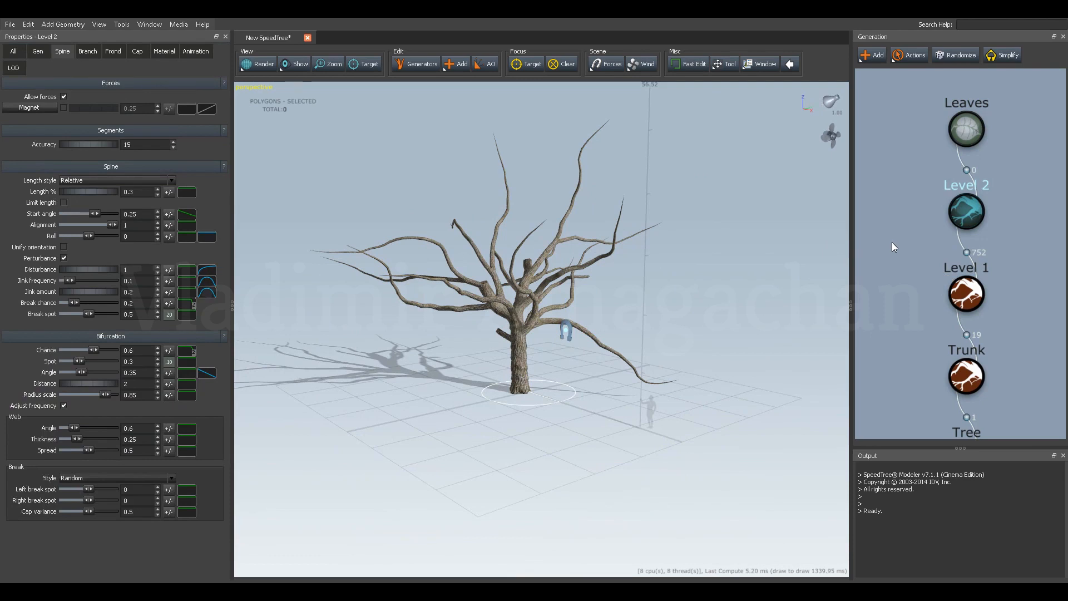
{"action": "key", "text": "h"}
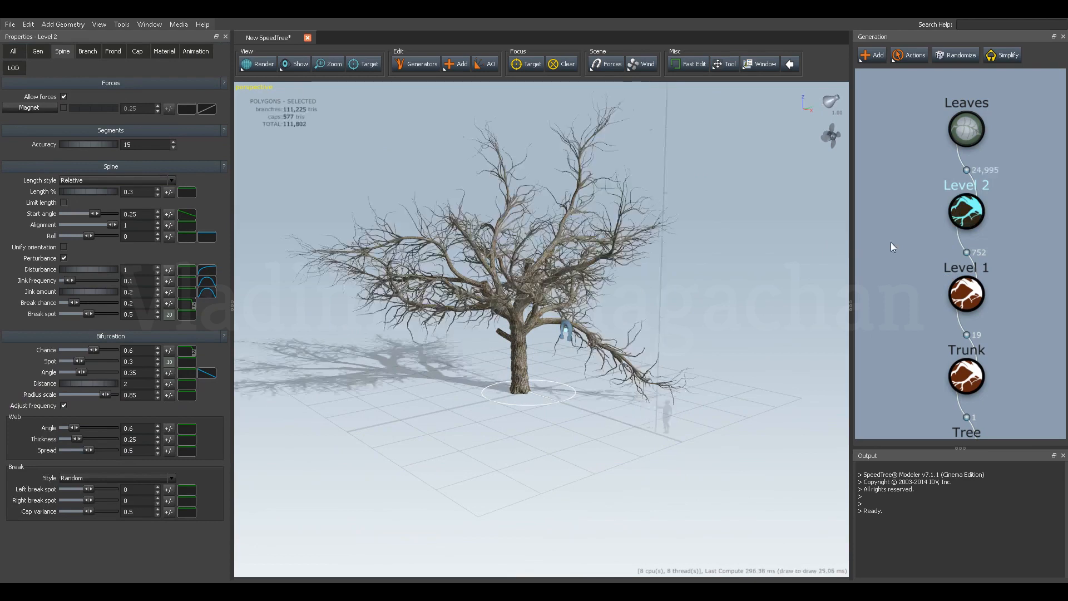
{"action": "mouse_move", "coordinate": [736, 269]}
{"action": "left_mouse_down"}
{"action": "mouse_move", "coordinate": [769, 276]}
{"action": "mouse_move", "coordinate": [752, 265]}
{"action": "left_mouse_up"}
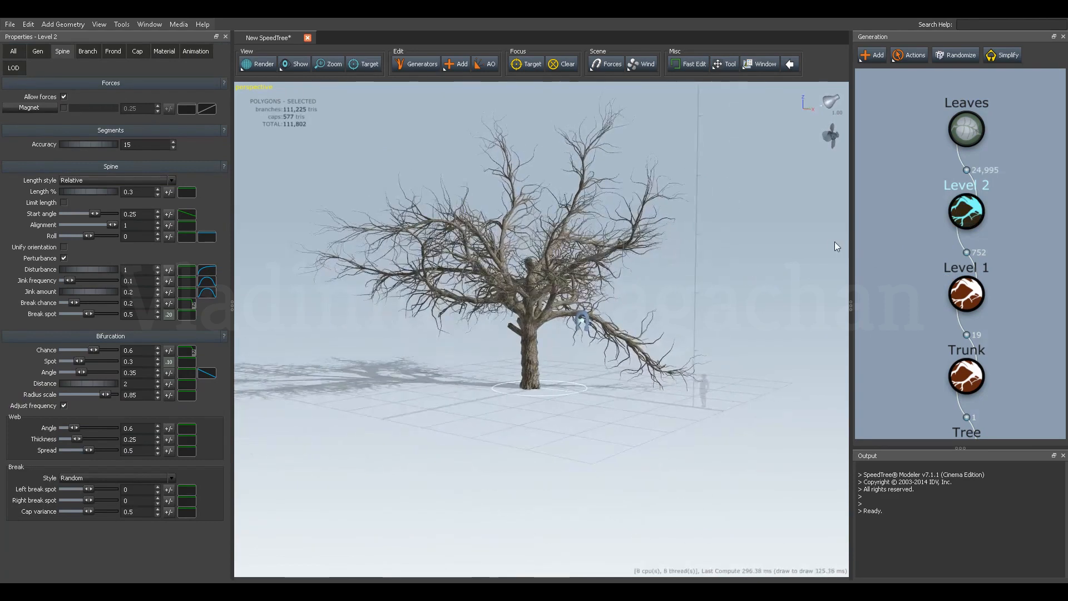
{"action": "left_click", "coordinate": [957, 216]}
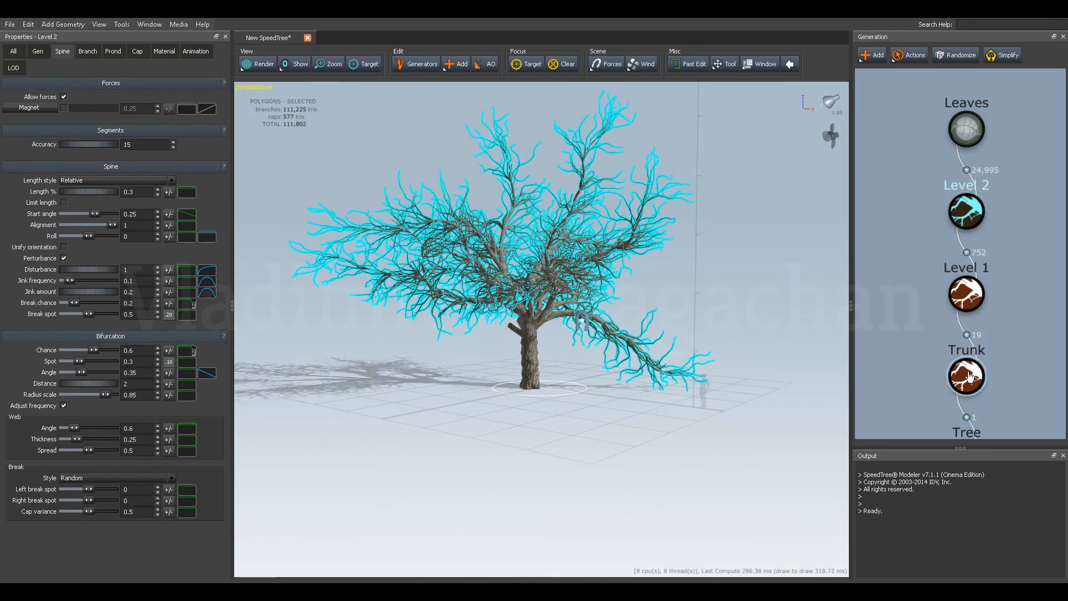
Lower the magnet to about Z 11.2 and toggle it off and on to compare its effect.
{"action": "left_click", "coordinate": [588, 321]}
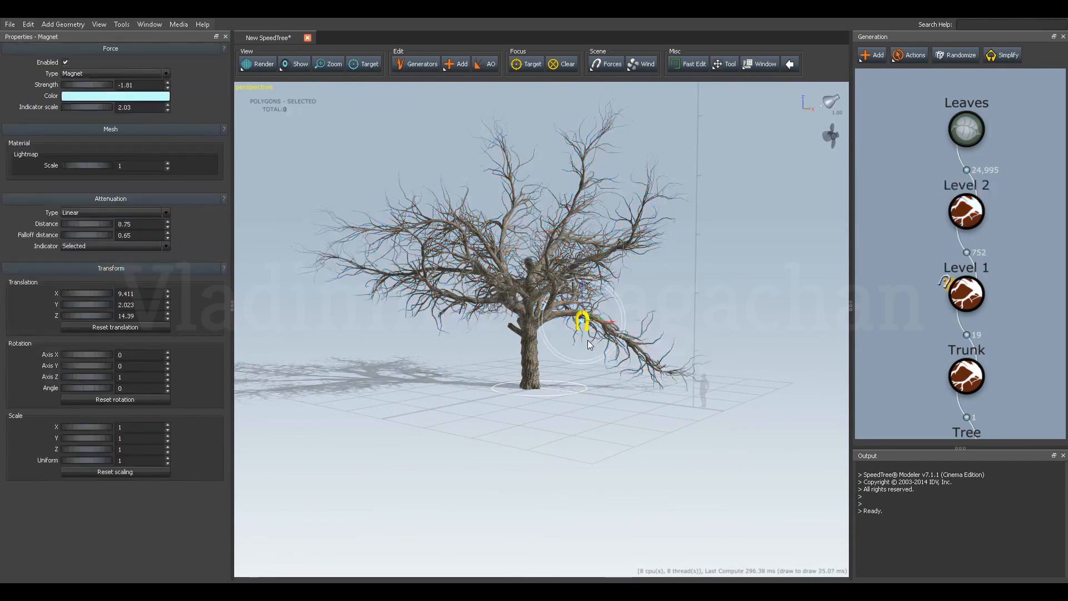
{"action": "mouse_move", "coordinate": [583, 293]}
{"action": "left_mouse_down"}
{"action": "mouse_move", "coordinate": [594, 311]}
{"action": "mouse_move", "coordinate": [595, 302]}
{"action": "left_mouse_up"}
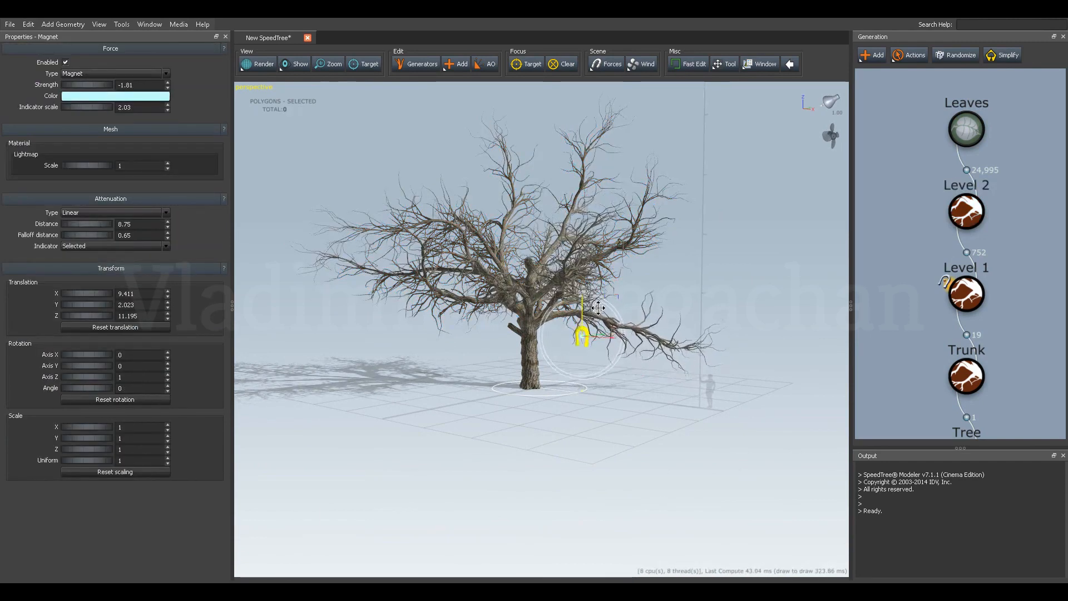
{"action": "left_click", "coordinate": [66, 62]}
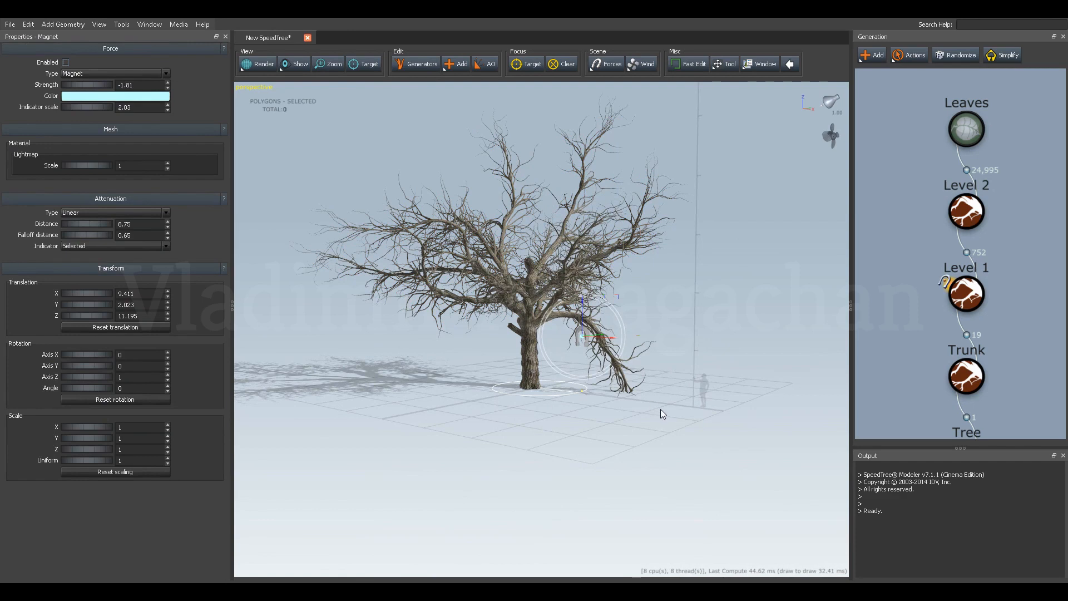
{"action": "left_click", "coordinate": [65, 62]}
Unhide the leaves and inspect the foliage up close.
{"action": "mouse_move", "coordinate": [555, 350]}
{"action": "left_mouse_down"}
{"action": "mouse_move", "coordinate": [569, 363]}
{"action": "mouse_move", "coordinate": [543, 357]}
{"action": "left_mouse_up"}
{"action": "left_click", "coordinate": [960, 131]}
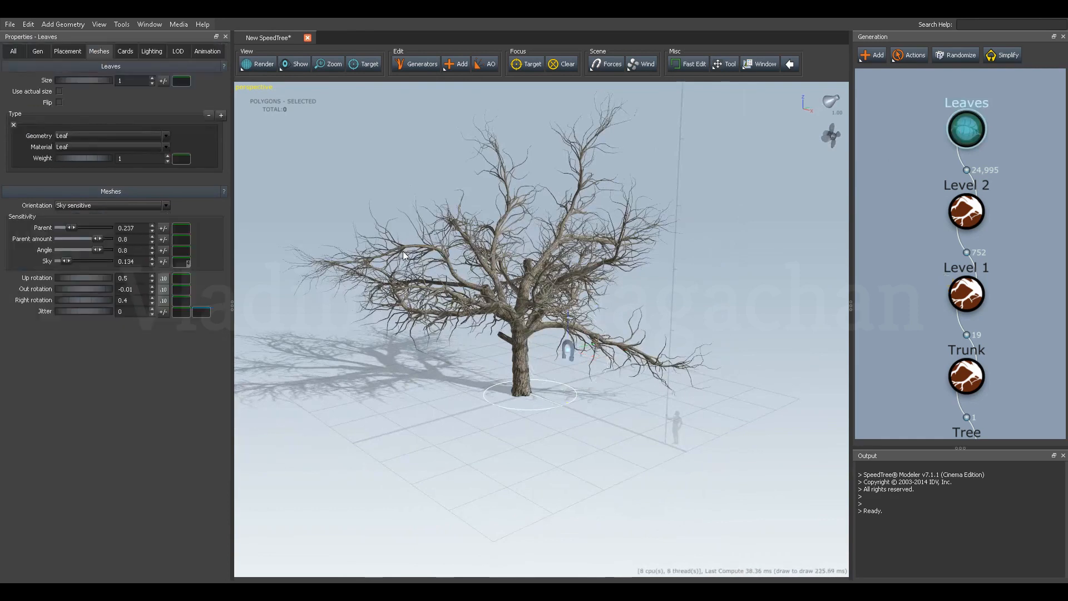
{"action": "key", "text": "h"}
{"action": "mouse_move", "coordinate": [436, 328]}
{"action": "left_mouse_down"}
{"action": "mouse_move", "coordinate": [466, 331]}
{"action": "mouse_move", "coordinate": [477, 302]}
{"action": "mouse_move", "coordinate": [449, 335]}
{"action": "left_mouse_up"}
{"action": "scroll", "coordinate": [999, 391], "scroll_direction": "up", "scroll_amount": 1}
{"action": "scroll", "coordinate": [998, 394], "scroll_direction": "down", "scroll_amount": 2}
Randomize the whole tree with its foliage shown and view the new variation from another side.
{"action": "left_click", "coordinate": [951, 381]}
{"action": "left_click", "coordinate": [956, 55]}
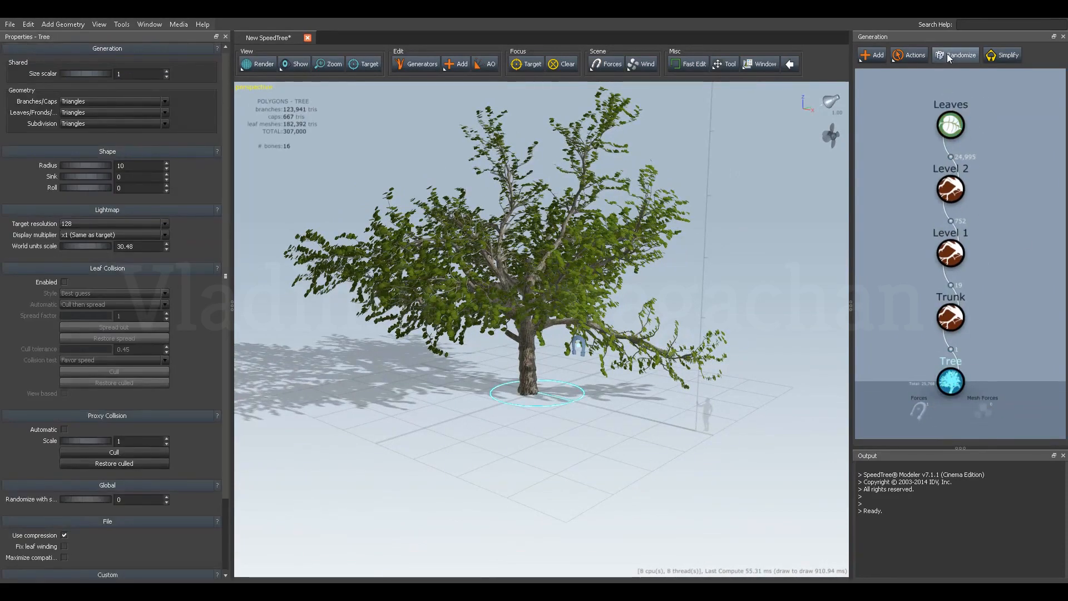
{"action": "left_click_drag", "start_coordinate": [552, 319], "coordinate": [824, 374]}
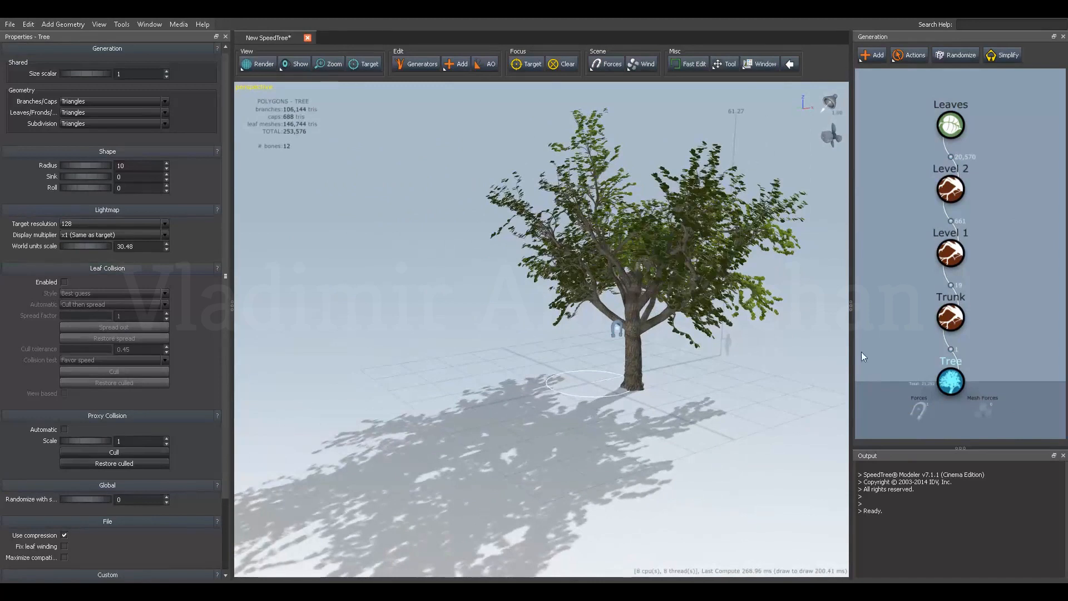
Reduce the trunk's spine disturbance to 0.315 and its bifurcation chance to 0.244.
{"action": "left_click", "coordinate": [950, 317]}
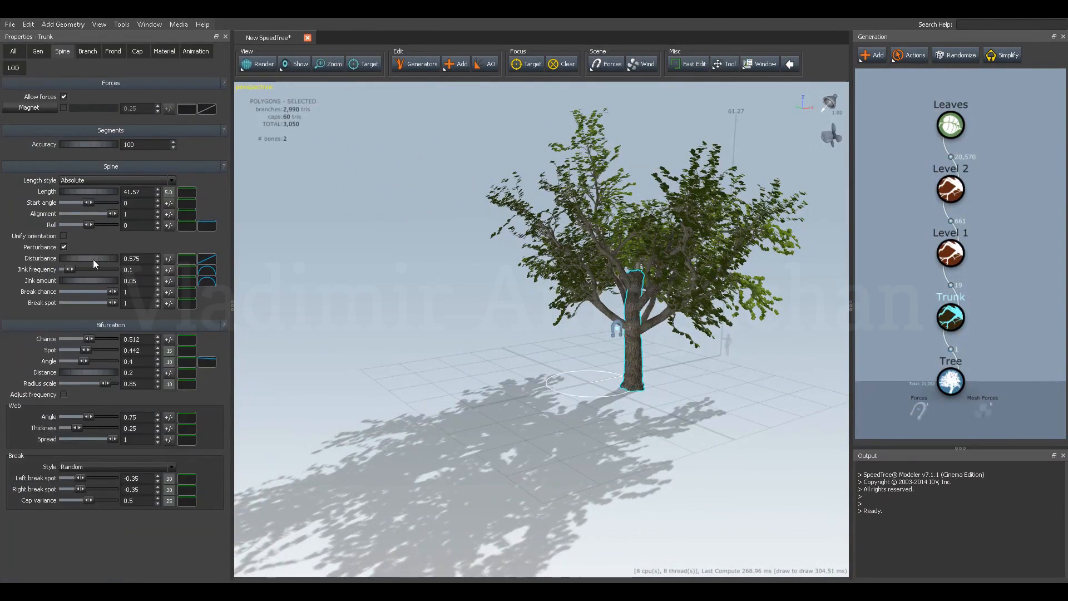
{"action": "left_click_drag", "start_coordinate": [91, 258], "coordinate": [79, 254]}
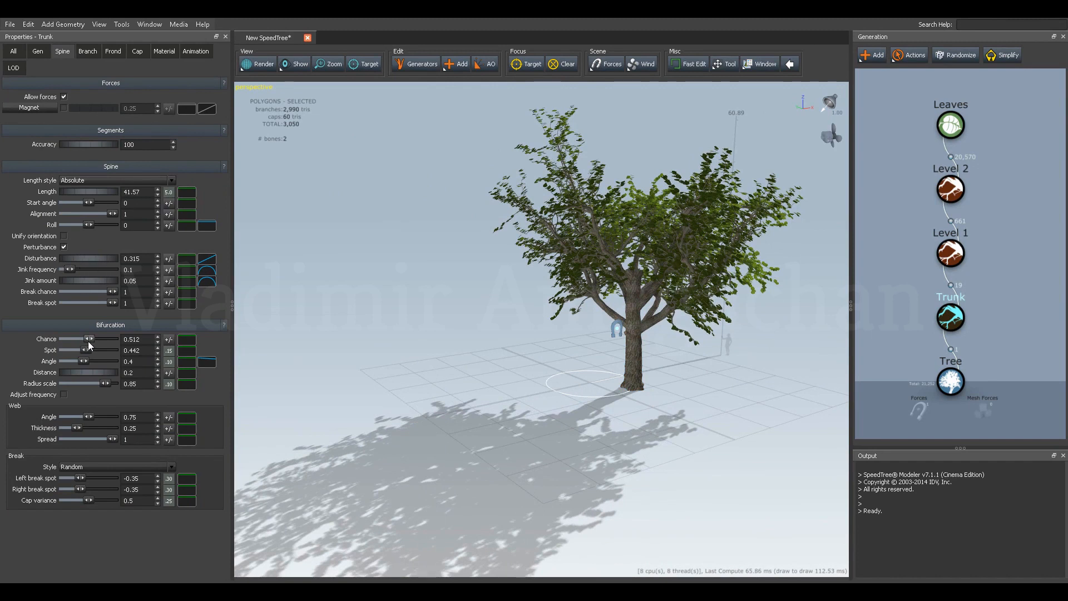
{"action": "mouse_move", "coordinate": [89, 345]}
{"action": "left_click_drag", "start_coordinate": [88, 340], "coordinate": [79, 343]}
Generate two more random variations of the whole tree, viewing each one from around it.
{"action": "left_click", "coordinate": [951, 380]}
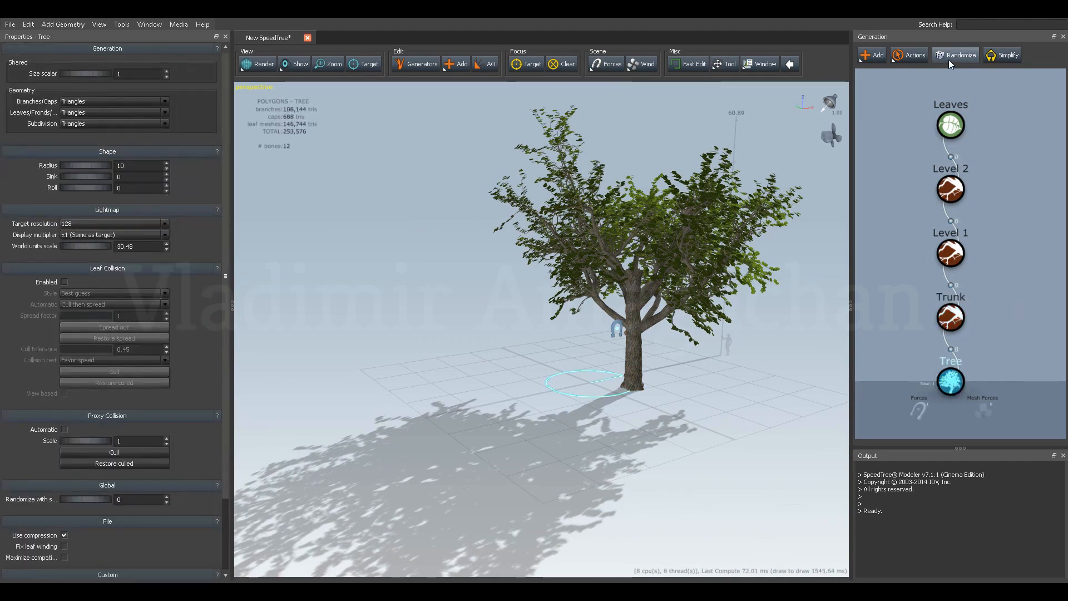
{"action": "left_click", "coordinate": [949, 59]}
{"action": "mouse_move", "coordinate": [562, 272]}
{"action": "left_mouse_down"}
{"action": "mouse_move", "coordinate": [712, 272]}
{"action": "mouse_move", "coordinate": [698, 311]}
{"action": "mouse_move", "coordinate": [717, 316]}
{"action": "left_mouse_up"}
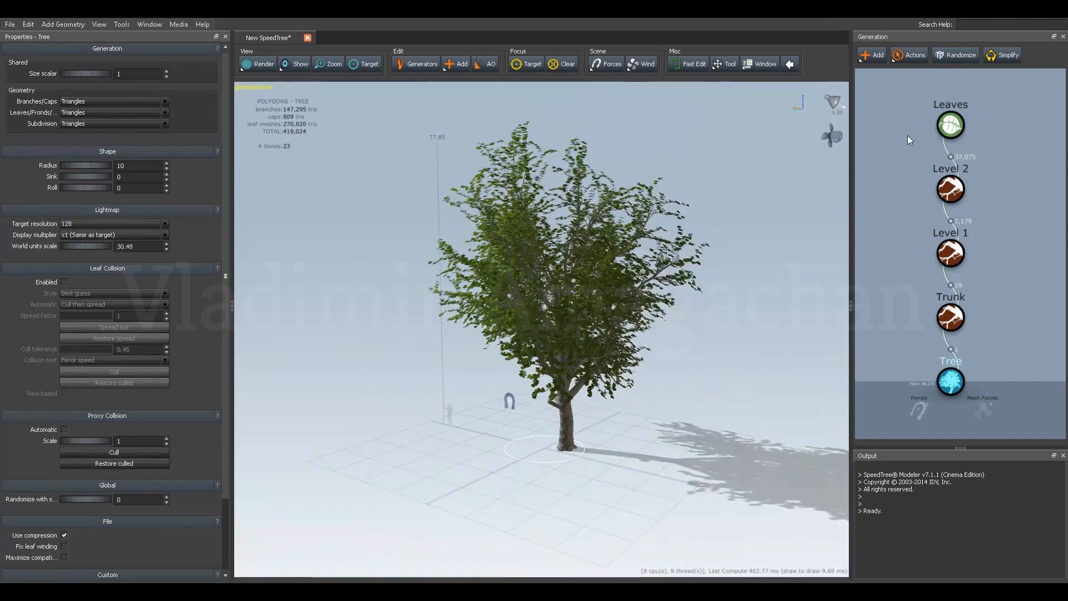
{"action": "left_click", "coordinate": [950, 55]}
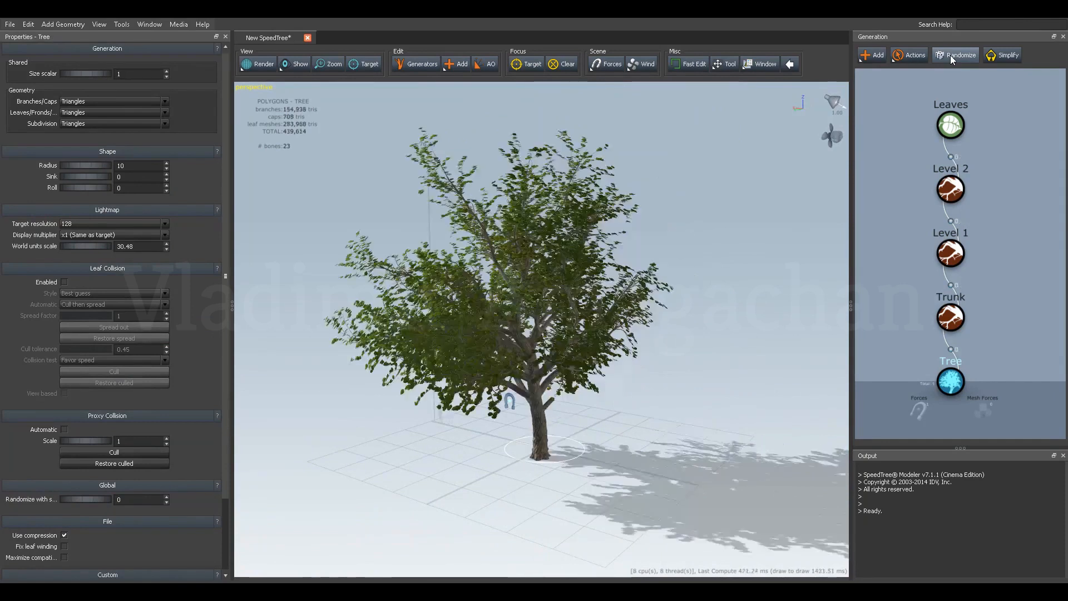
{"action": "left_click_drag", "start_coordinate": [591, 354], "coordinate": [588, 354]}
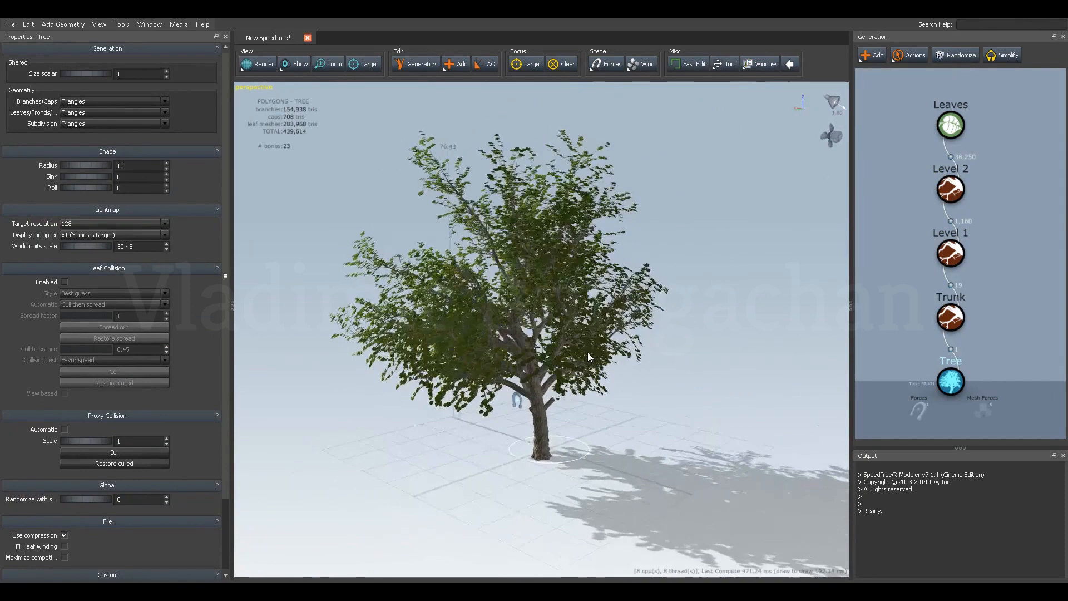
Set the trunk's spine disturbance to 0.5 and view the tree from another side.
{"action": "left_click", "coordinate": [950, 317]}
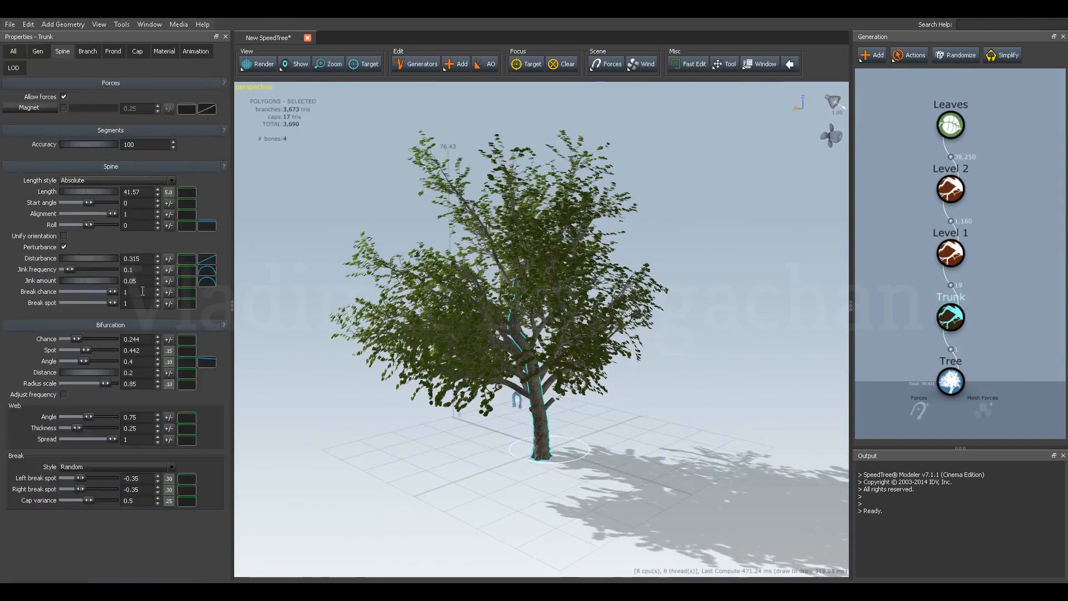
{"action": "left_click_drag", "start_coordinate": [75, 259], "coordinate": [85, 258]}
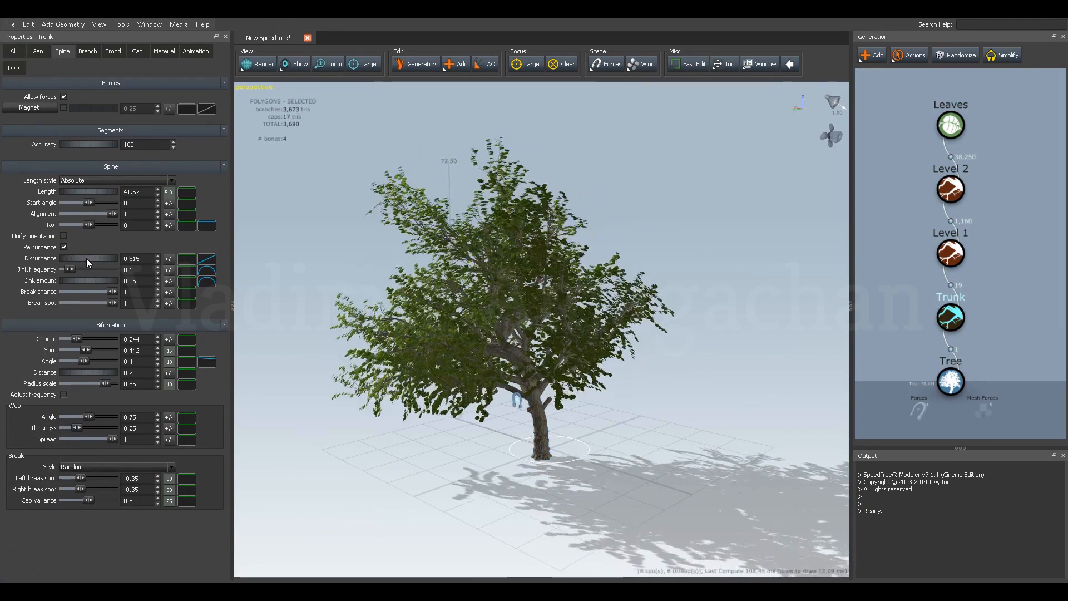
{"action": "left_click", "coordinate": [146, 259]}
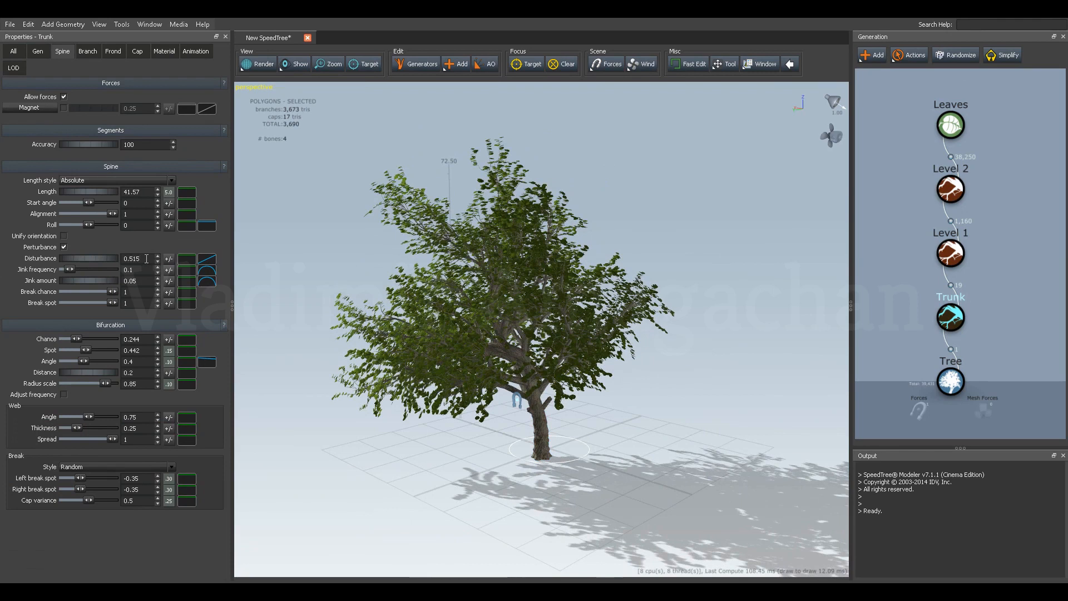
{"action": "key", "text": "BackSpace"}
{"action": "left_click_drag", "start_coordinate": [378, 367], "coordinate": [468, 354]}
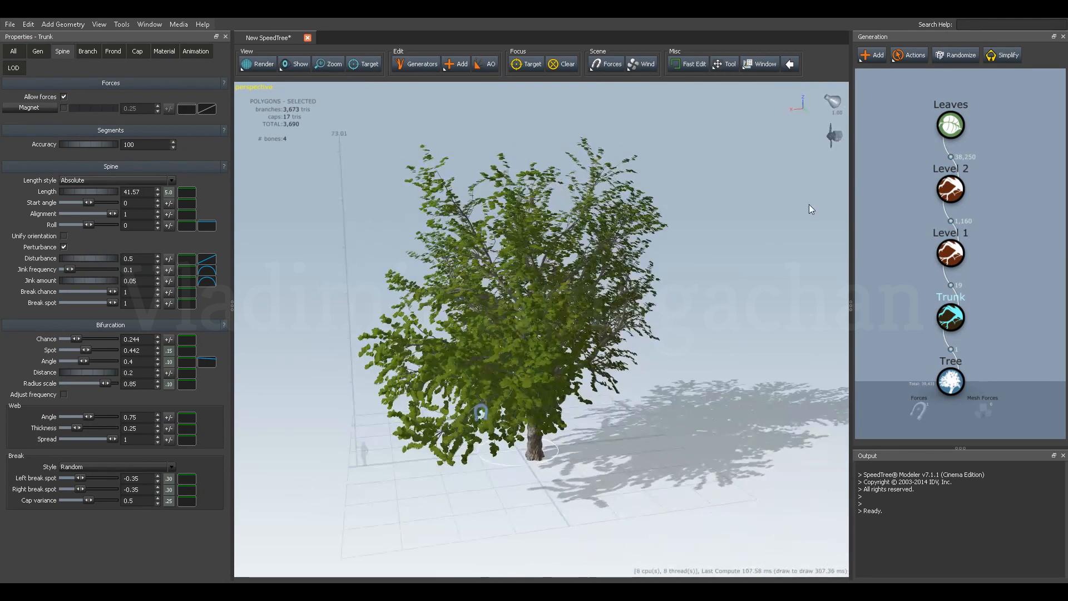
Increase the leaves' shared size scalar to 1.36 and view the fuller foliage from around the tree.
{"action": "left_click", "coordinate": [950, 125]}
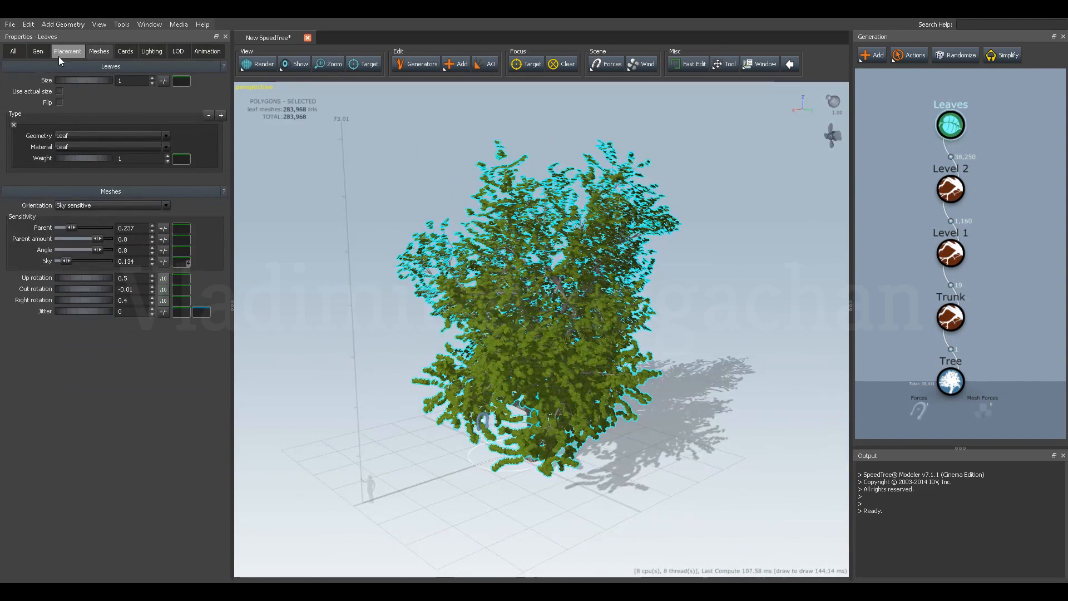
{"action": "left_click", "coordinate": [39, 55]}
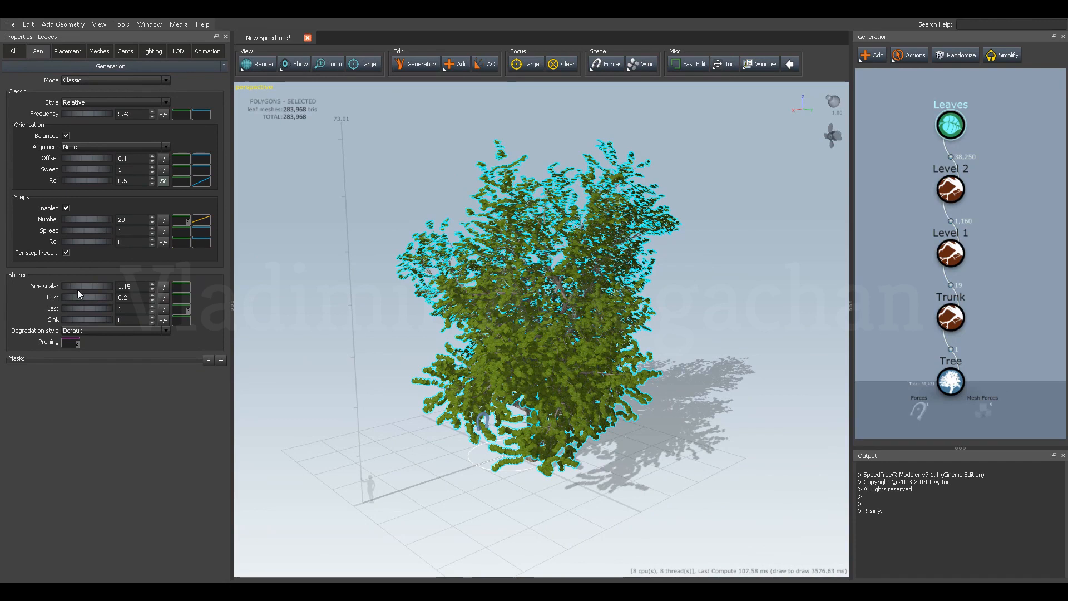
{"action": "left_click_drag", "start_coordinate": [78, 286], "coordinate": [89, 286]}
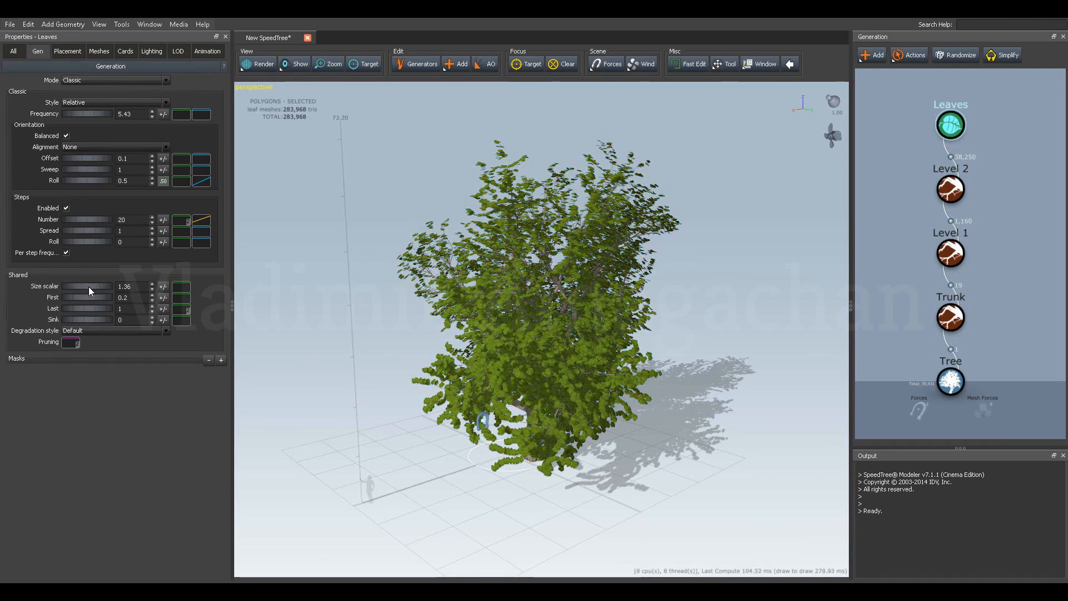
{"action": "left_click_drag", "start_coordinate": [484, 271], "coordinate": [623, 261]}
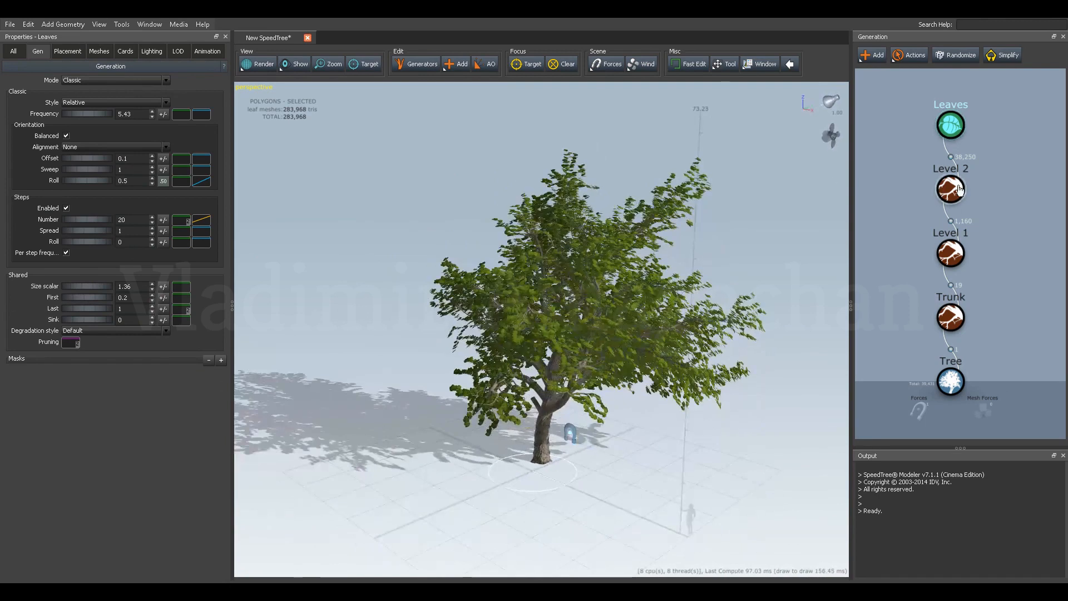
Randomize the whole tree from its root generator and view the new shape from several sides.
{"action": "left_click", "coordinate": [1000, 174]}
{"action": "left_click", "coordinate": [951, 382]}
{"action": "left_click_drag", "start_coordinate": [592, 319], "coordinate": [427, 326]}
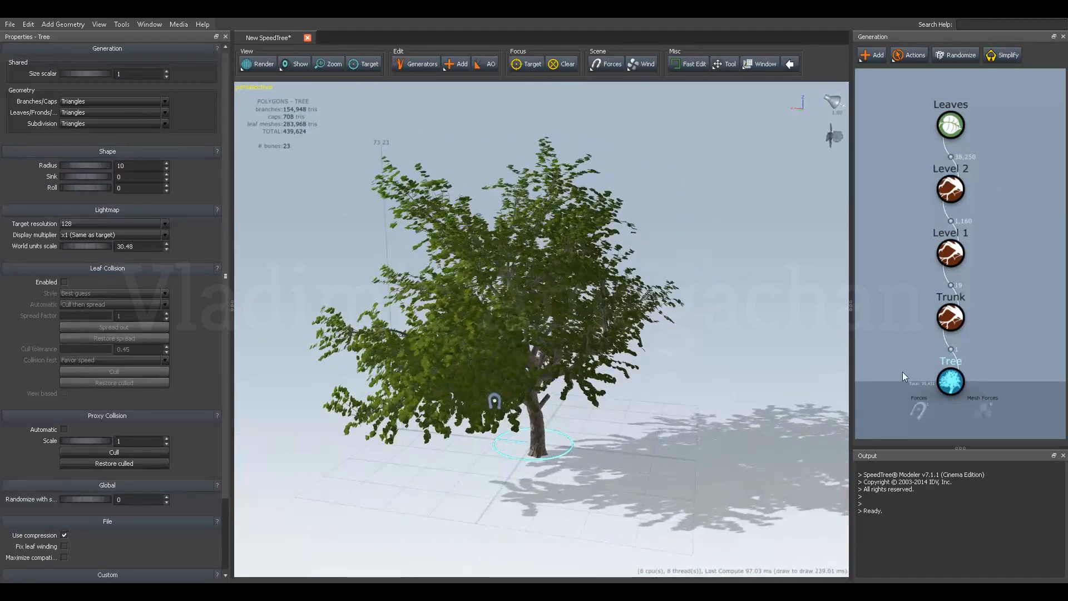
{"action": "left_click", "coordinate": [974, 360]}
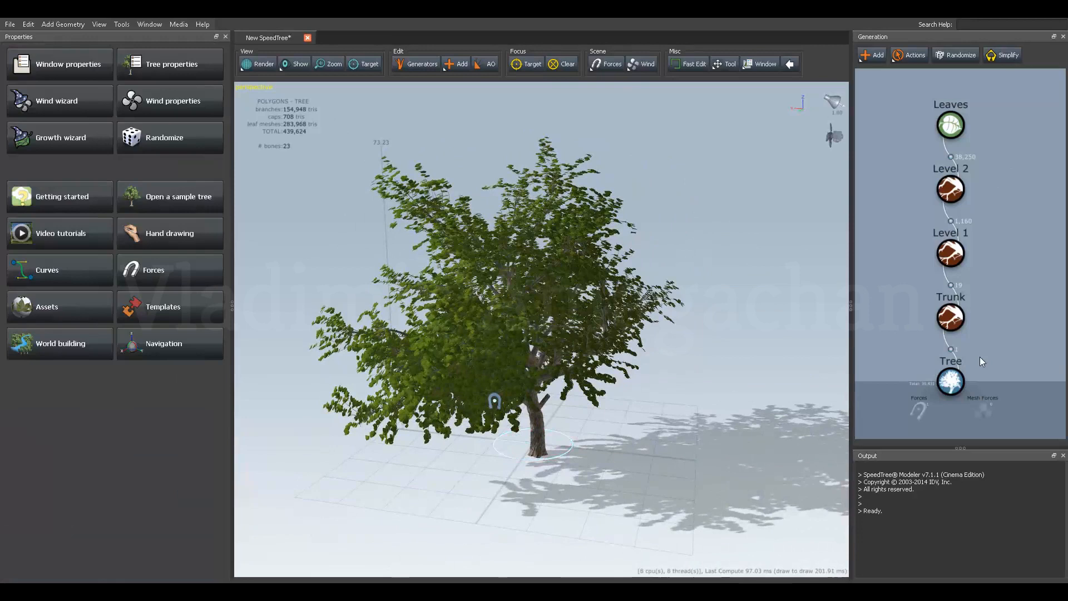
{"action": "left_click", "coordinate": [946, 386]}
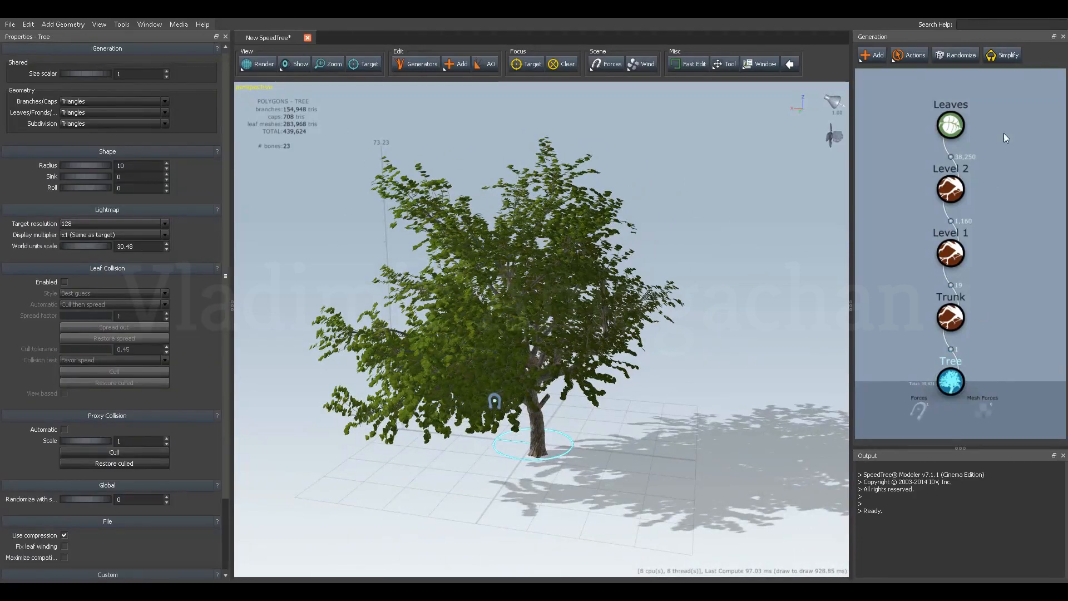
{"action": "left_click", "coordinate": [961, 55]}
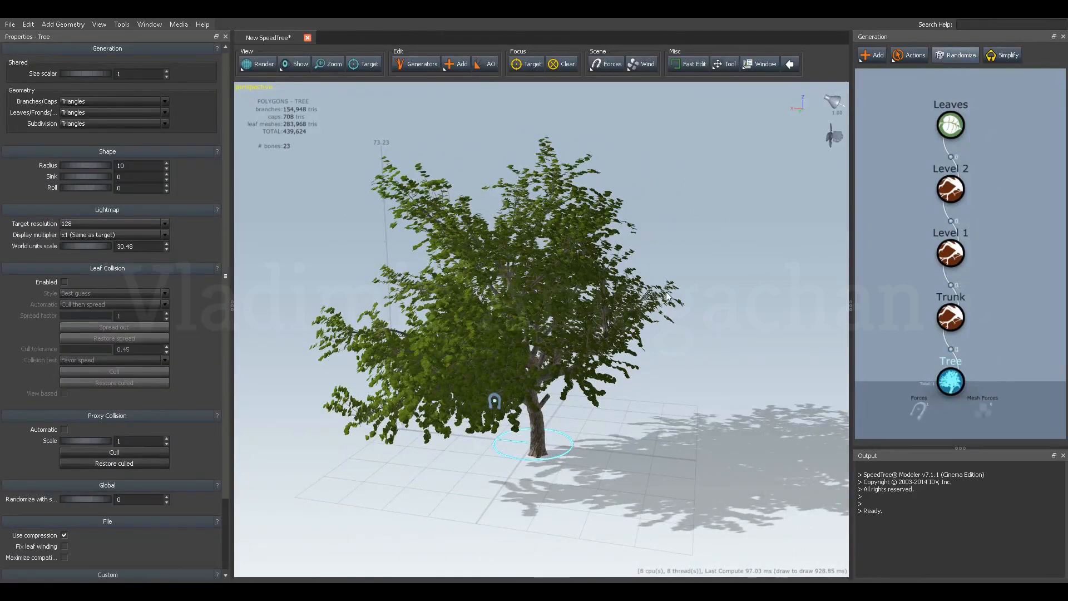
{"action": "left_click_drag", "start_coordinate": [643, 340], "coordinate": [498, 318]}
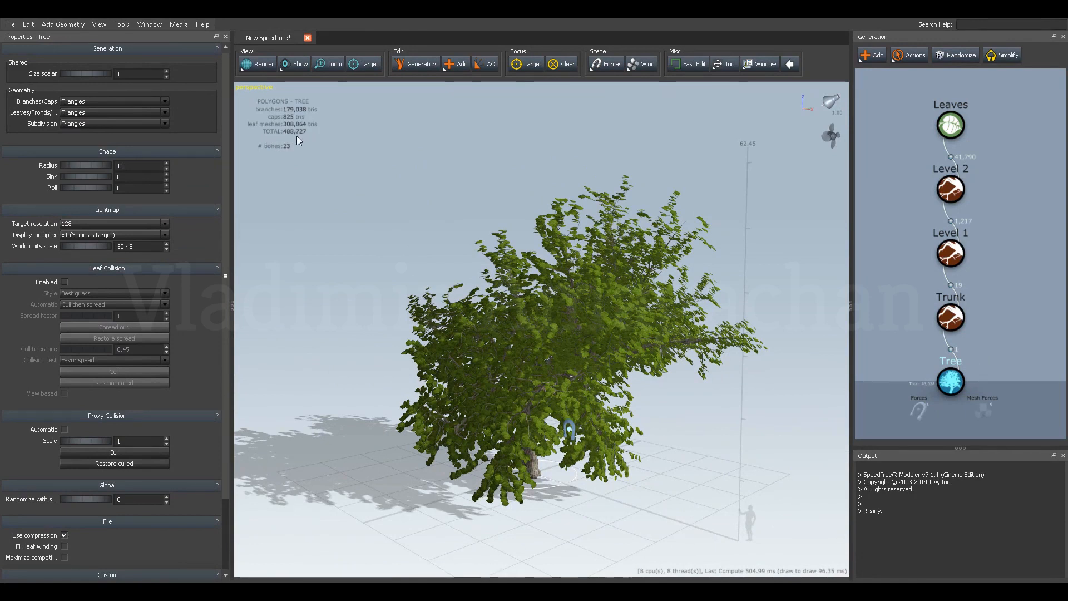
{"action": "left_click_drag", "start_coordinate": [409, 212], "coordinate": [554, 192]}
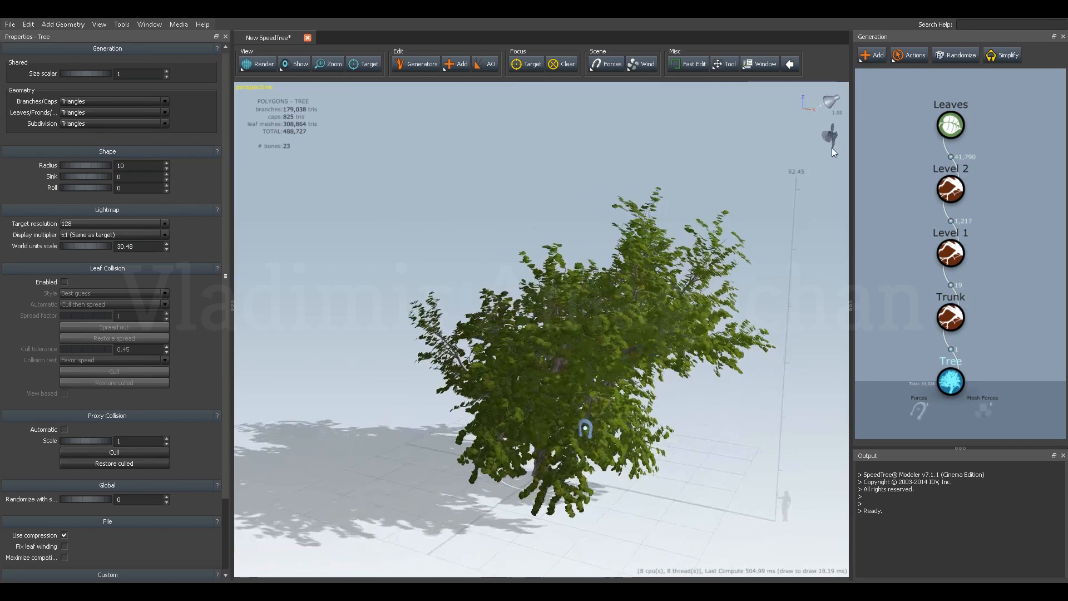
Generate further random variations of the whole tree and view the last one from above.
{"action": "left_click", "coordinate": [946, 58]}
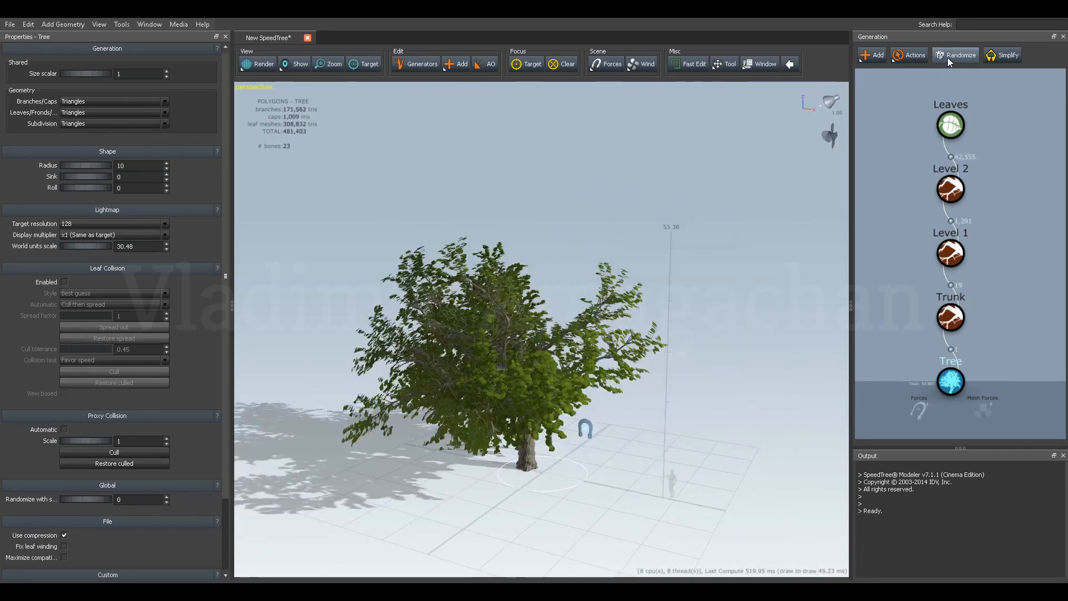
{"action": "left_click", "coordinate": [947, 58]}
{"action": "left_click_drag", "start_coordinate": [612, 268], "coordinate": [378, 303]}
{"action": "left_click_drag", "start_coordinate": [492, 246], "coordinate": [536, 262]}
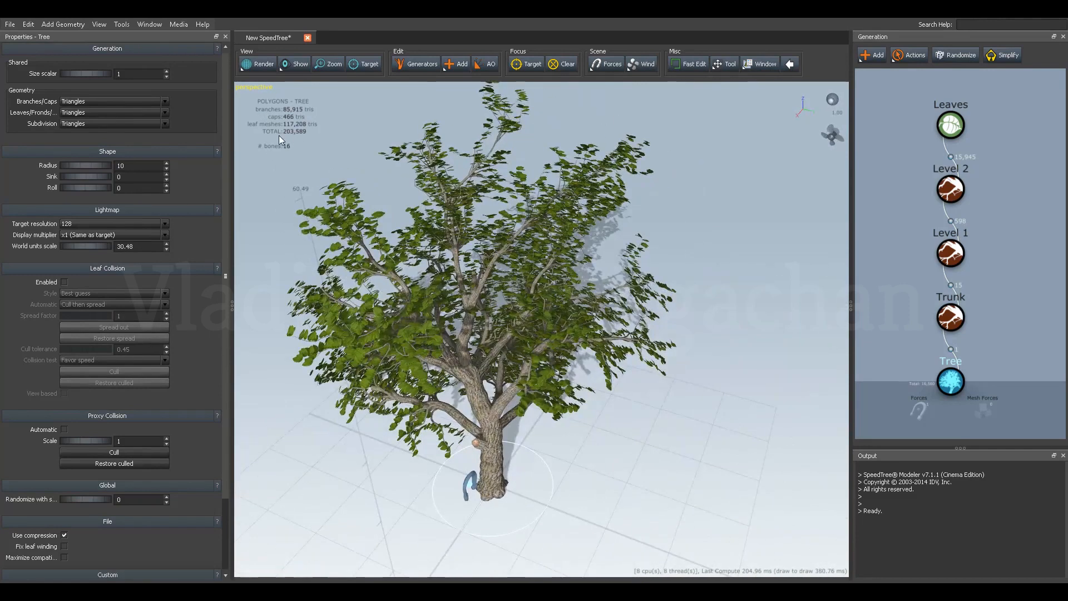
{"action": "left_click_drag", "start_coordinate": [296, 148], "coordinate": [302, 149]}
Reduce the leaf meshes' up rotation to 0.15 while viewing the foliage up close.
{"action": "left_click_drag", "start_coordinate": [319, 135], "coordinate": [725, 231]}
{"action": "scroll", "coordinate": [583, 254], "scroll_direction": "up", "scroll_amount": 4}
{"action": "scroll", "coordinate": [642, 251], "scroll_direction": "up", "scroll_amount": 5}
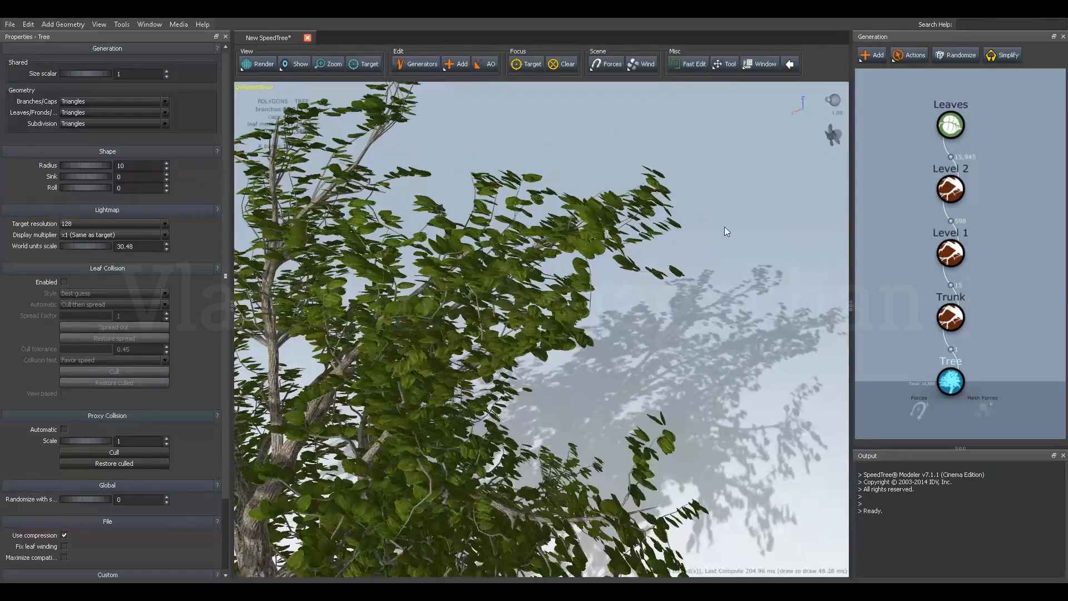
{"action": "left_click", "coordinate": [950, 125]}
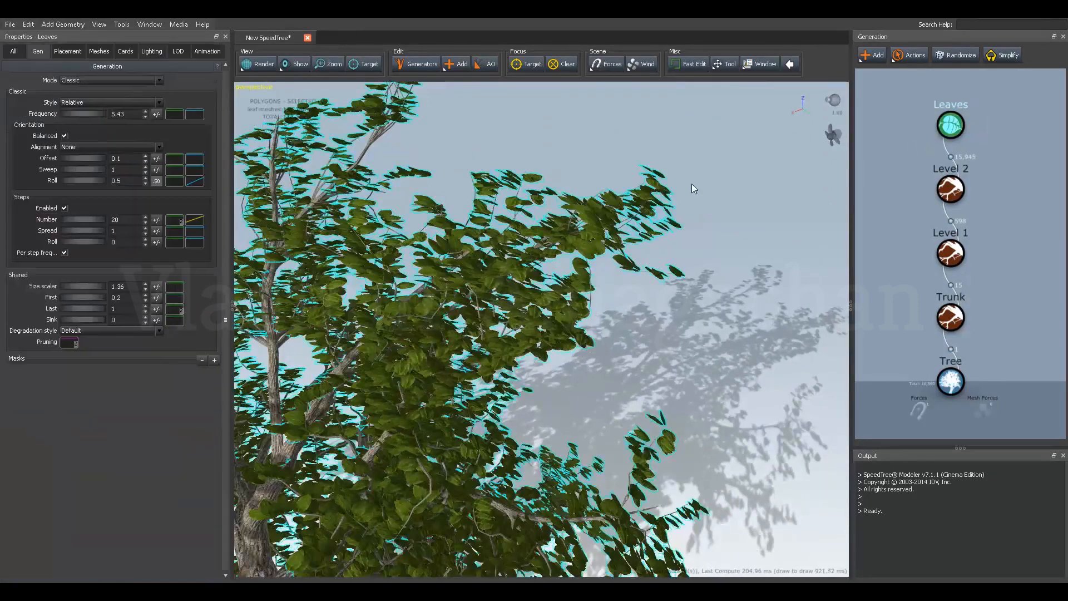
{"action": "left_click", "coordinate": [100, 51]}
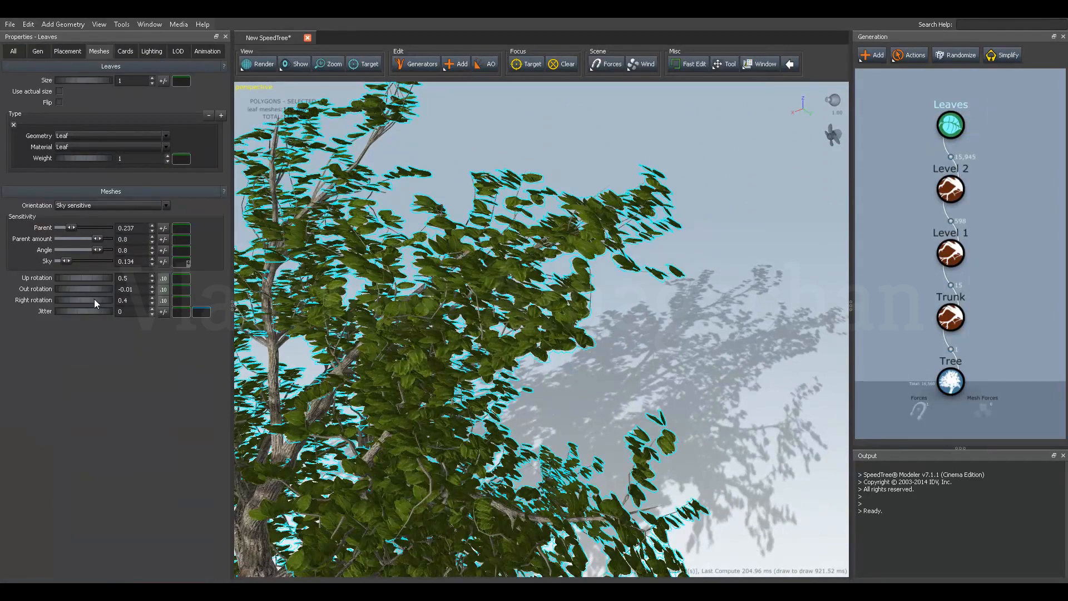
{"action": "left_click_drag", "start_coordinate": [92, 279], "coordinate": [75, 283]}
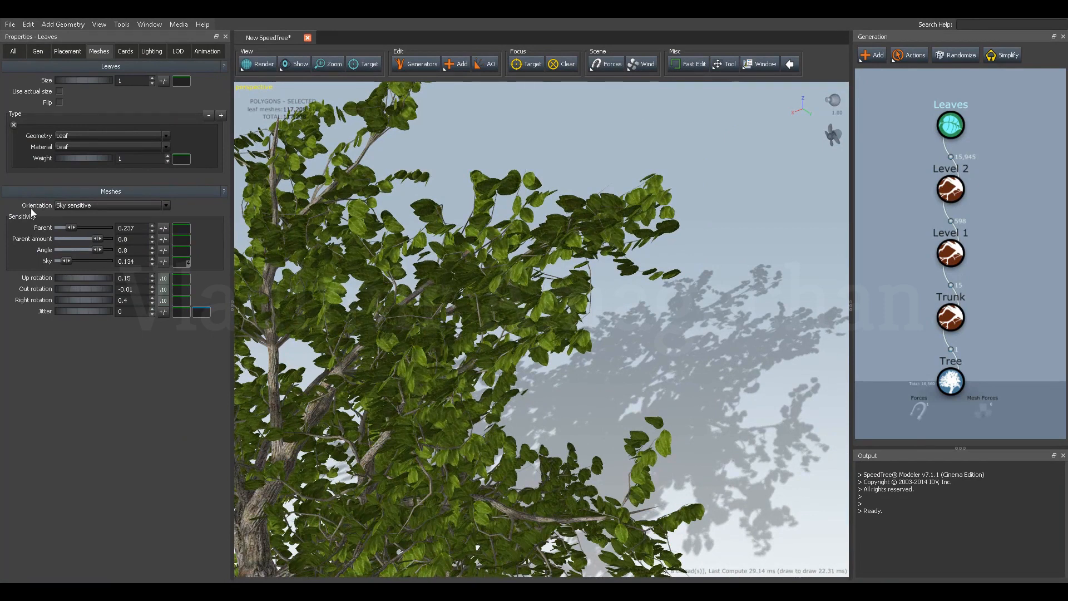
Set the leaves' orientation alignment to Centered align and inspect the leaf arrangement up close.
{"action": "left_click", "coordinate": [66, 51]}
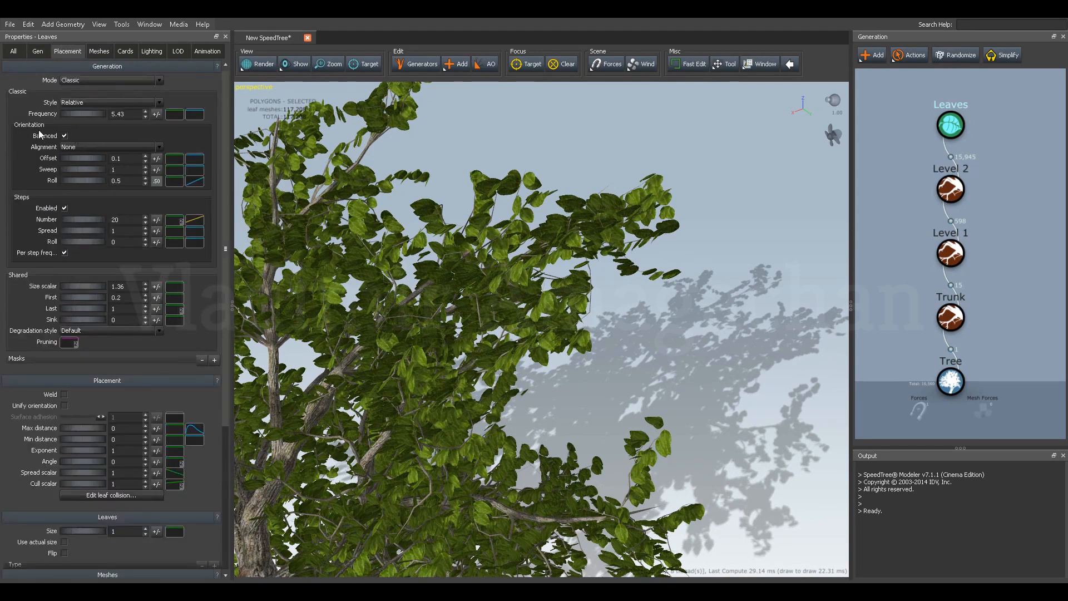
{"action": "left_click", "coordinate": [84, 146]}
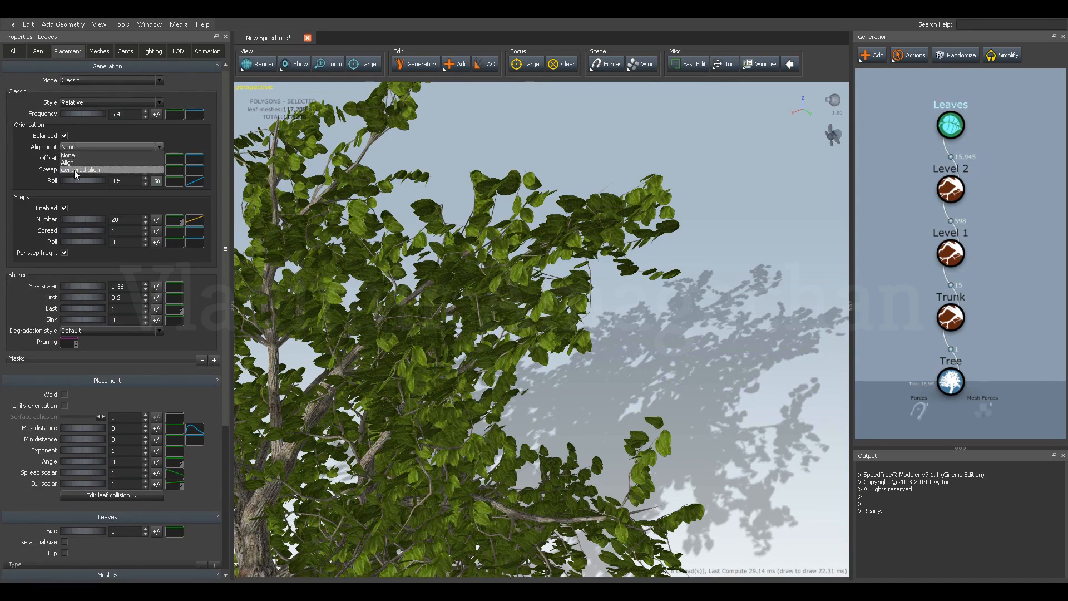
{"action": "left_click", "coordinate": [75, 169]}
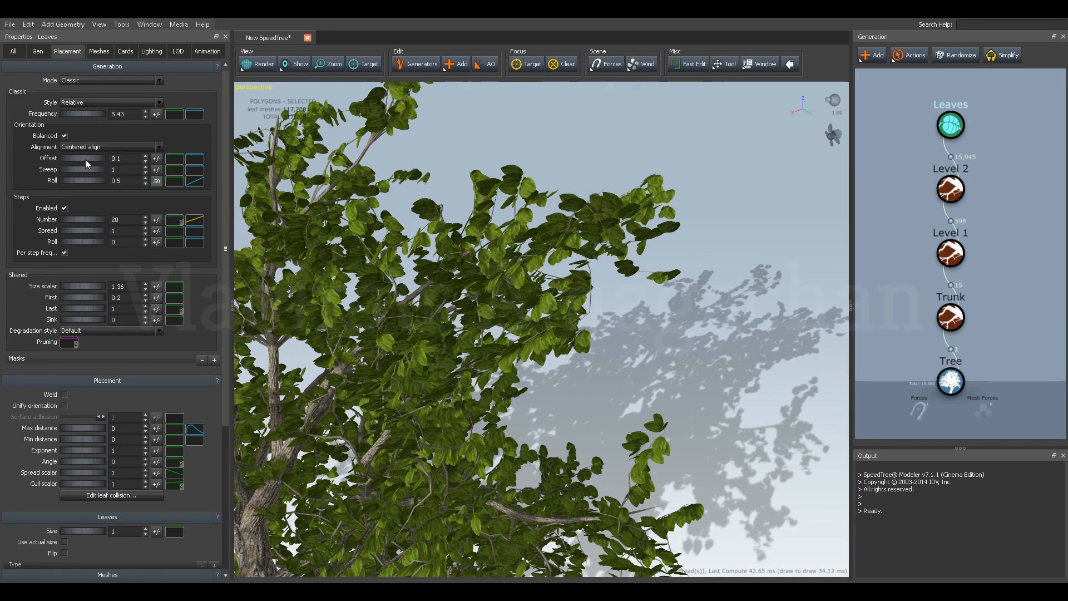
{"action": "scroll", "coordinate": [504, 203], "scroll_direction": "up", "scroll_amount": 3}
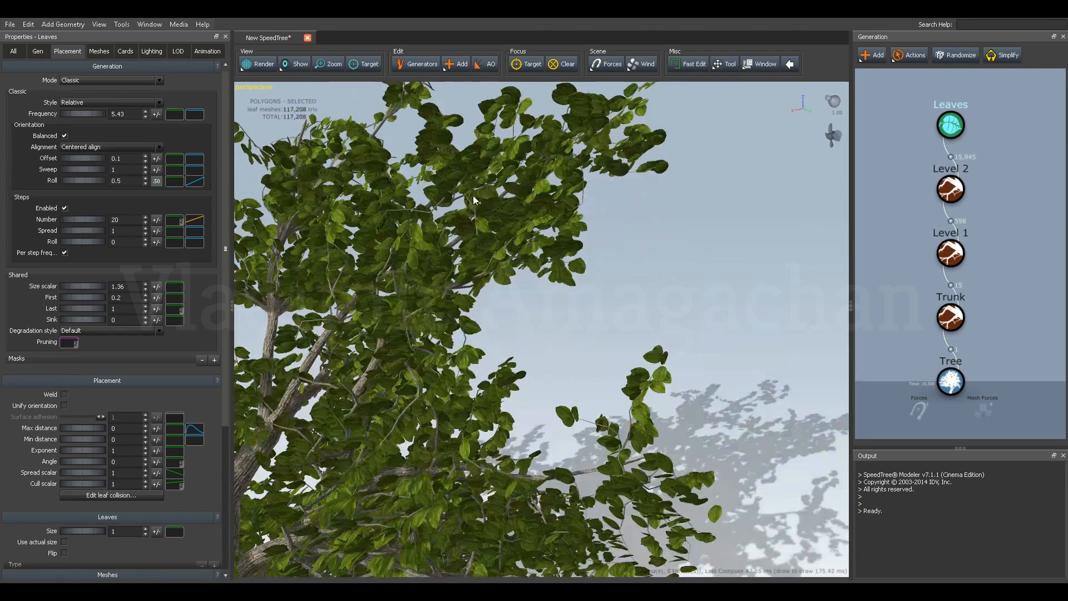
{"action": "scroll", "coordinate": [473, 220], "scroll_direction": "up", "scroll_amount": 2}
{"action": "scroll", "coordinate": [476, 222], "scroll_direction": "down", "scroll_amount": 2}
{"action": "left_click_drag", "start_coordinate": [476, 221], "coordinate": [404, 233]}
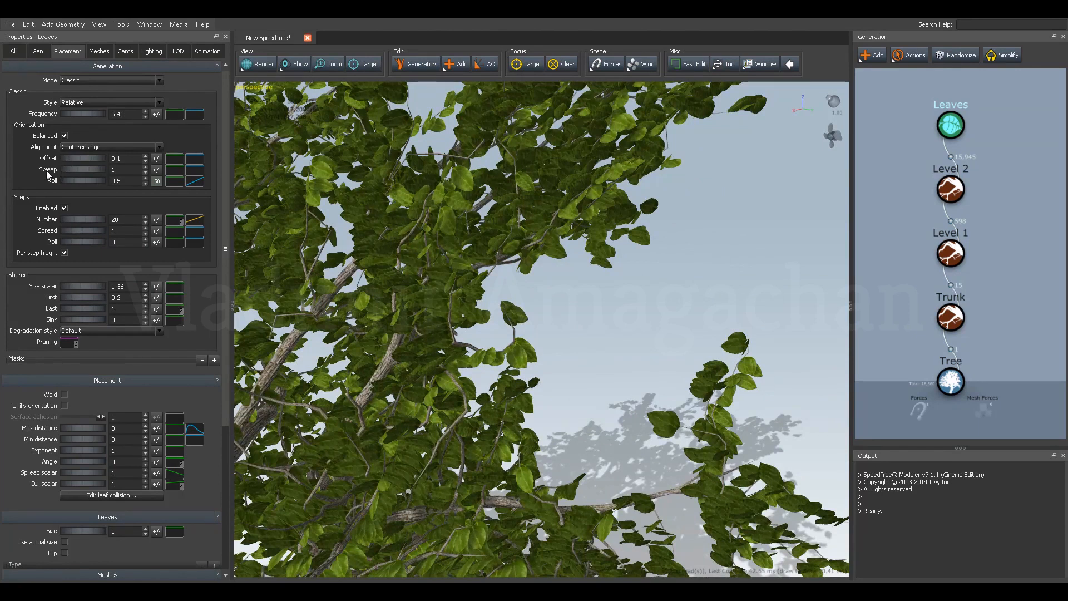
Set the leaves' orientation offset to 0.46, sweep to 1.39 and roll to about 0.22, judging the result on a single twig.
{"action": "mouse_move", "coordinate": [67, 162]}
{"action": "left_mouse_down"}
{"action": "mouse_move", "coordinate": [100, 159]}
{"action": "mouse_move", "coordinate": [53, 159]}
{"action": "mouse_move", "coordinate": [68, 161]}
{"action": "left_mouse_up"}
{"action": "scroll", "coordinate": [519, 229], "scroll_direction": "up", "scroll_amount": 5}
{"action": "middle_click_drag", "start_coordinate": [519, 231], "coordinate": [554, 246]}
{"action": "scroll", "coordinate": [556, 245], "scroll_direction": "up", "scroll_amount": 4}
{"action": "scroll", "coordinate": [556, 246], "scroll_direction": "down", "scroll_amount": 4}
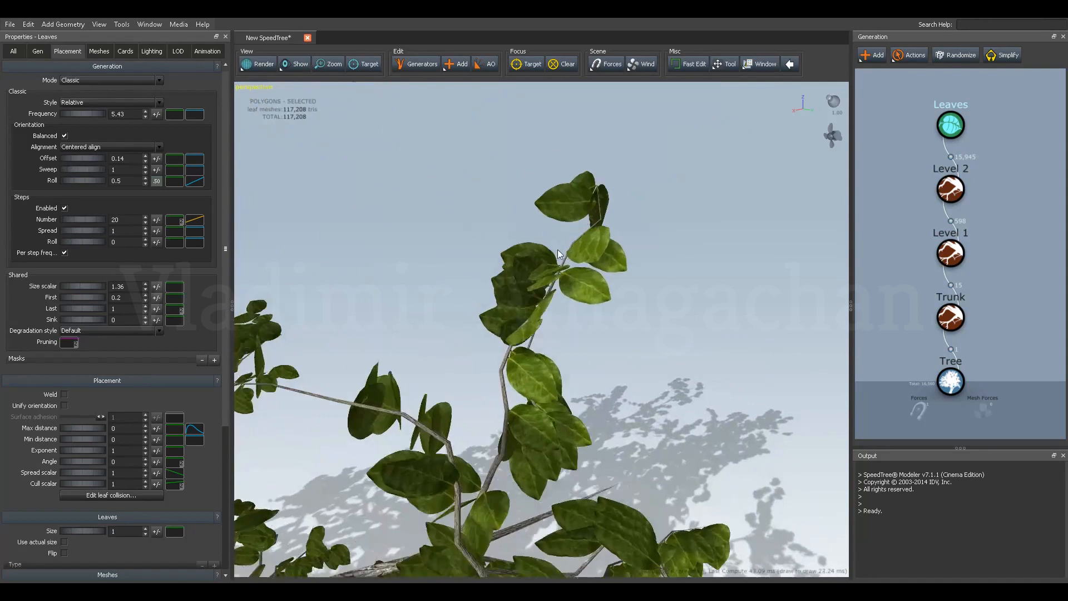
{"action": "scroll", "coordinate": [558, 242], "scroll_direction": "down", "scroll_amount": 2}
{"action": "scroll", "coordinate": [563, 240], "scroll_direction": "up", "scroll_amount": 2}
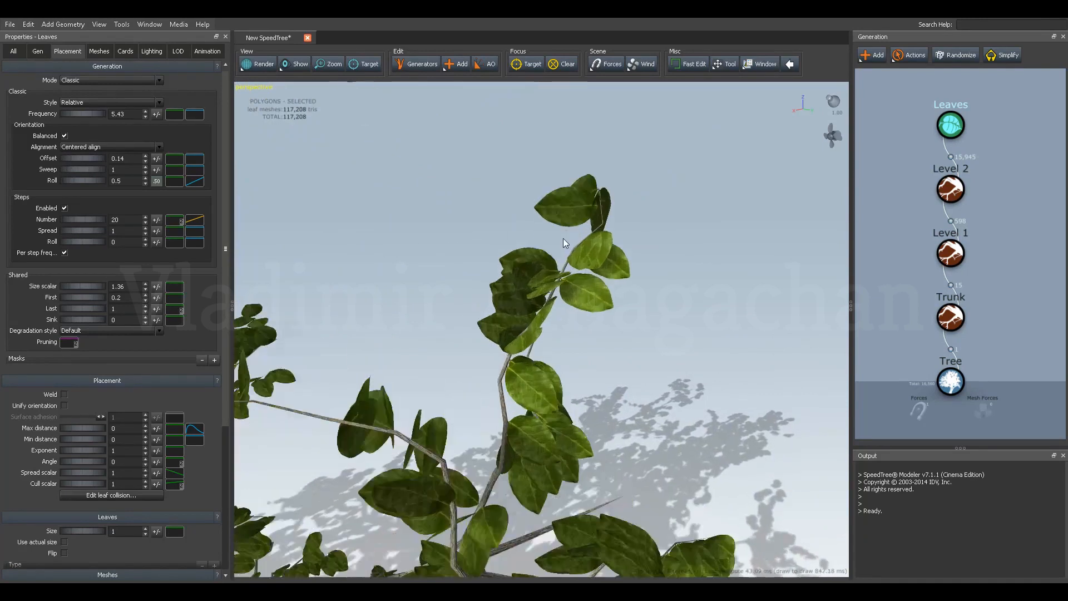
{"action": "middle_click_drag", "start_coordinate": [563, 240], "coordinate": [545, 242]}
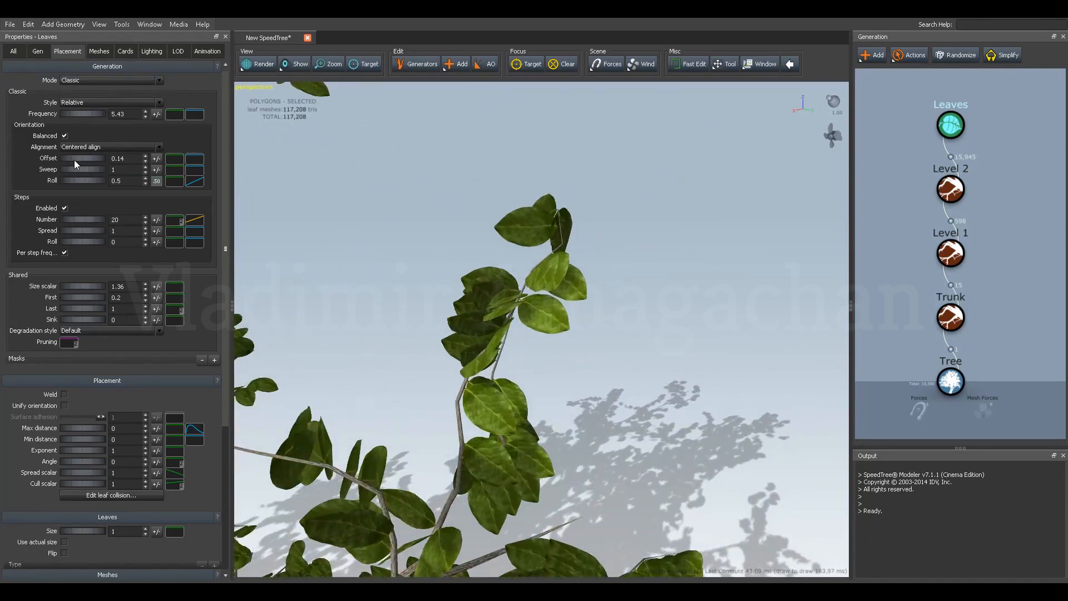
{"action": "mouse_move", "coordinate": [76, 159]}
{"action": "left_mouse_down"}
{"action": "mouse_move", "coordinate": [105, 159]}
{"action": "mouse_move", "coordinate": [78, 157]}
{"action": "mouse_move", "coordinate": [95, 156]}
{"action": "mouse_move", "coordinate": [72, 177]}
{"action": "mouse_move", "coordinate": [82, 178]}
{"action": "left_mouse_up"}
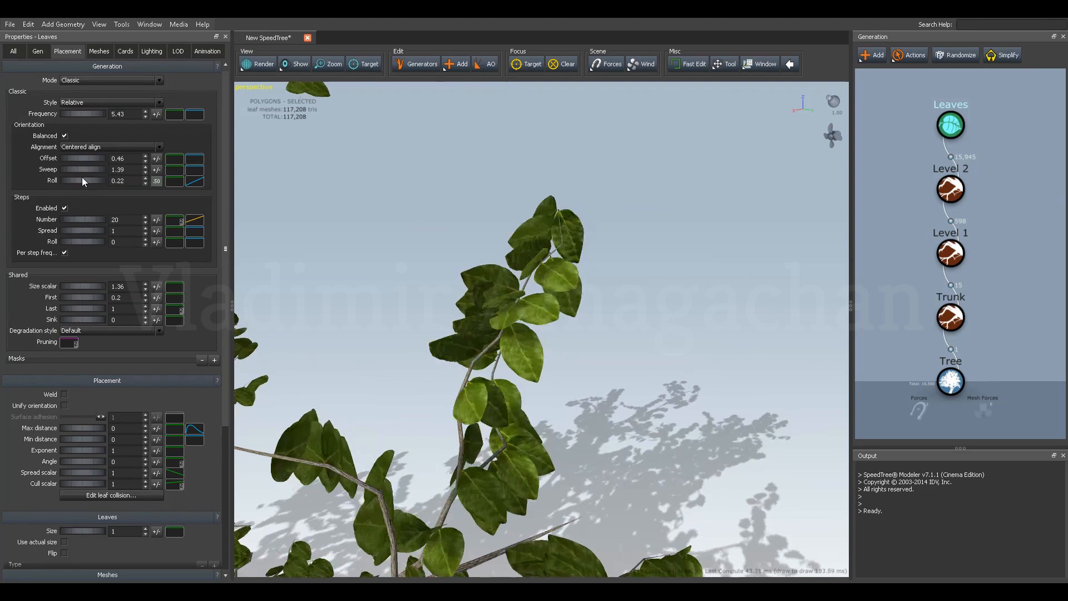
Set the leaf meshes' up, out and right rotations to 0.27, 0.15 and 0.46, parent sensitivity to 0.464 and sky sensitivity to 0.381.
{"action": "left_click", "coordinate": [102, 51]}
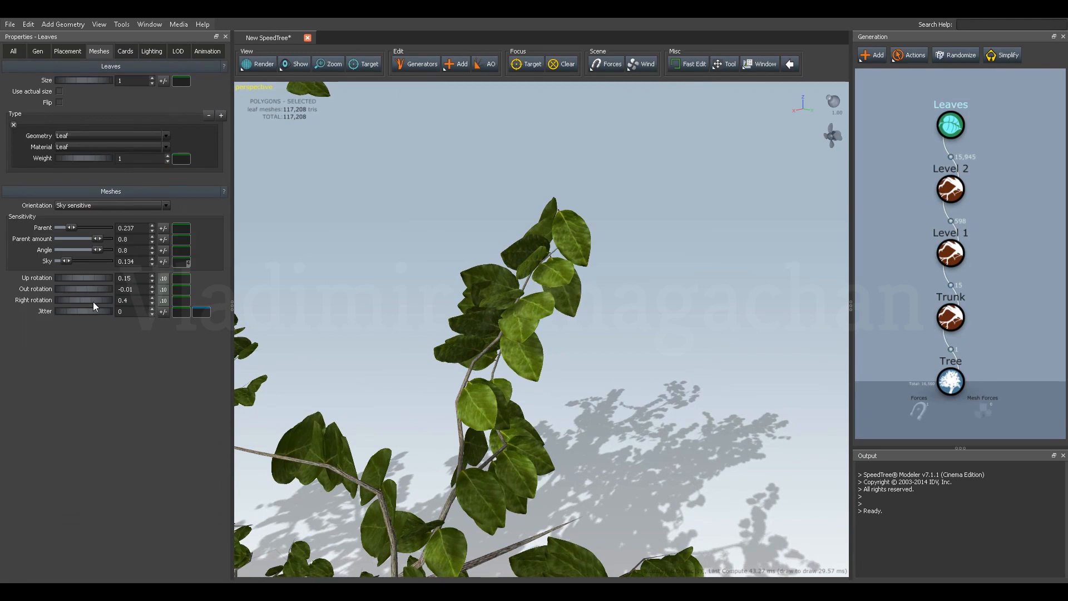
{"action": "left_click_drag", "start_coordinate": [92, 302], "coordinate": [76, 281]}
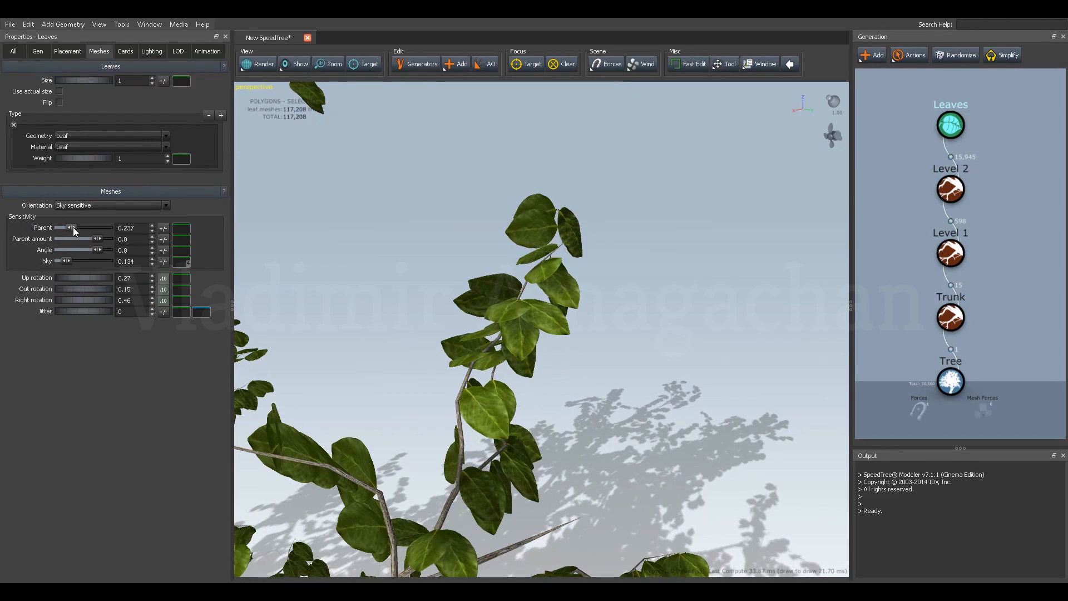
{"action": "left_click_drag", "start_coordinate": [73, 227], "coordinate": [83, 227]}
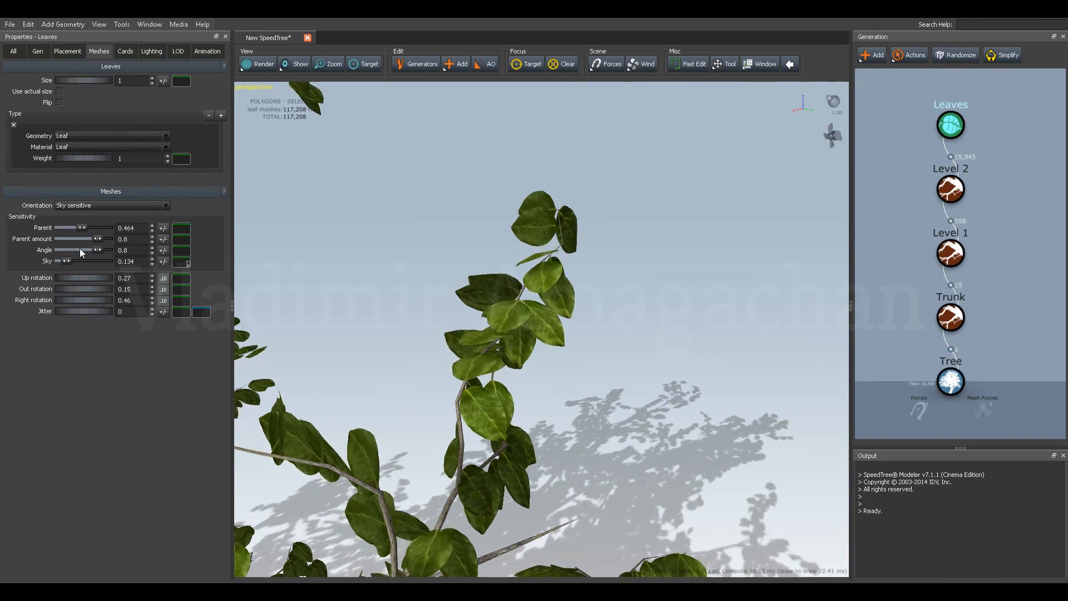
{"action": "left_click_drag", "start_coordinate": [68, 260], "coordinate": [79, 259]}
{"action": "scroll", "coordinate": [462, 272], "scroll_direction": "down", "scroll_amount": 10}
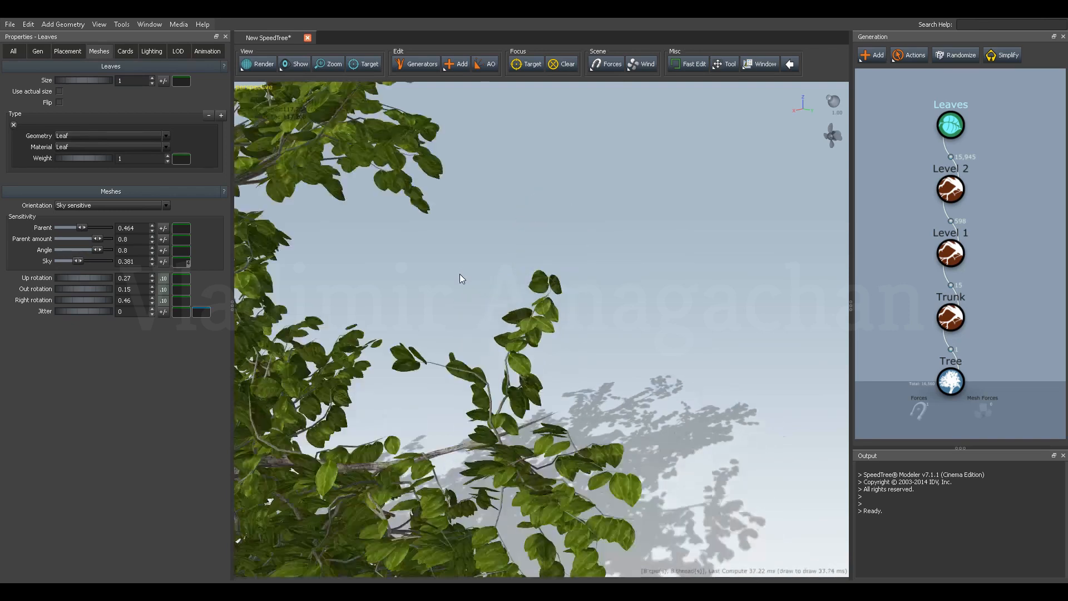
{"action": "left_click_drag", "start_coordinate": [442, 311], "coordinate": [469, 311]}
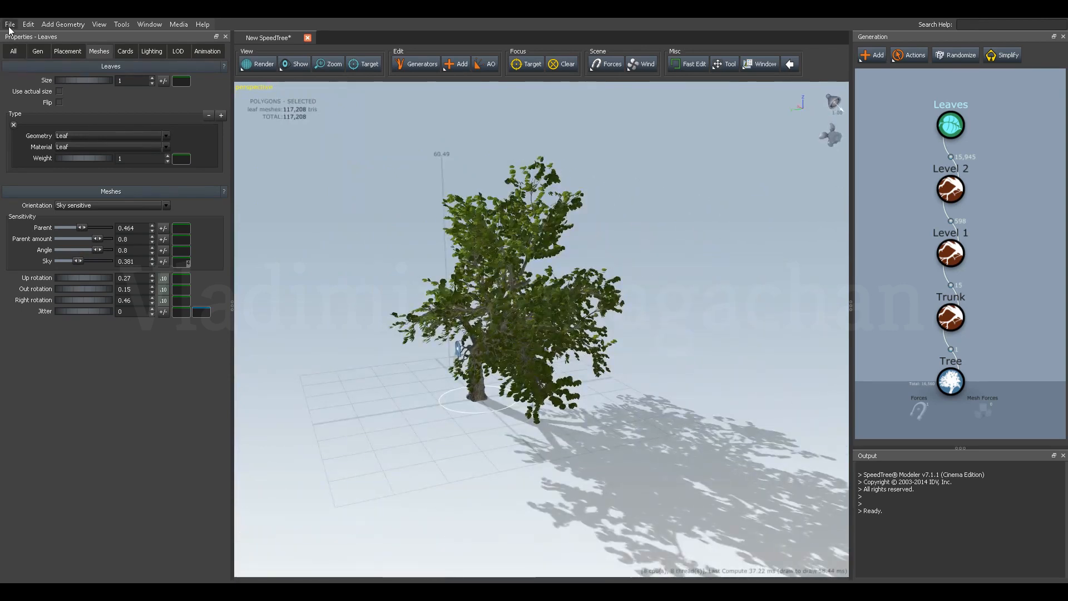
{"action": "left_click_drag", "start_coordinate": [355, 238], "coordinate": [402, 246]}
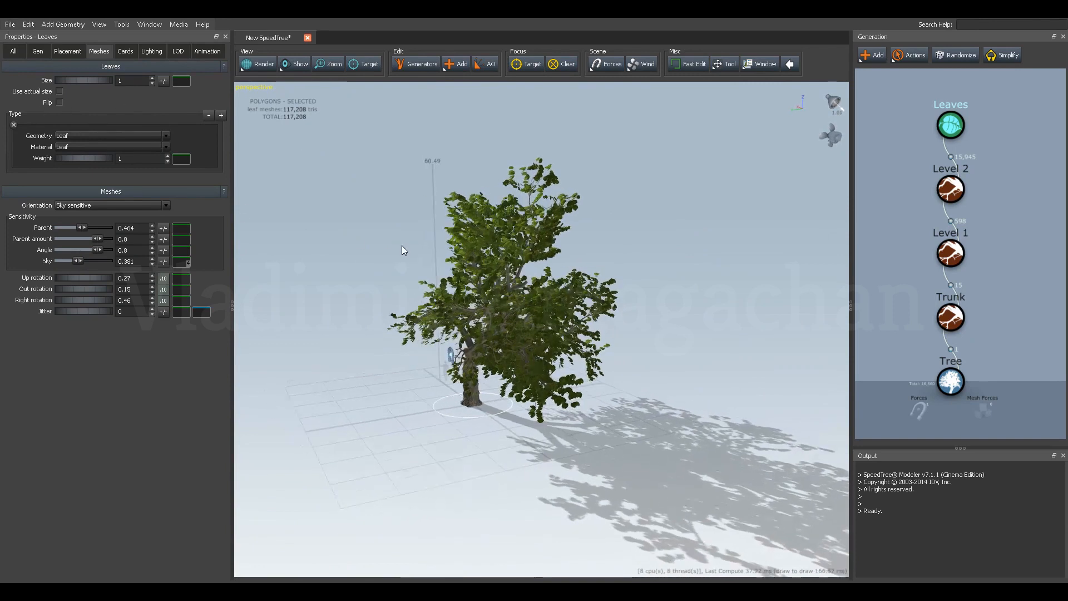
Save the model as SpeedTree__Model.spm in the SpeedTree__FILES folder on the DATA (D:) drive.
{"action": "left_click", "coordinate": [10, 25]}
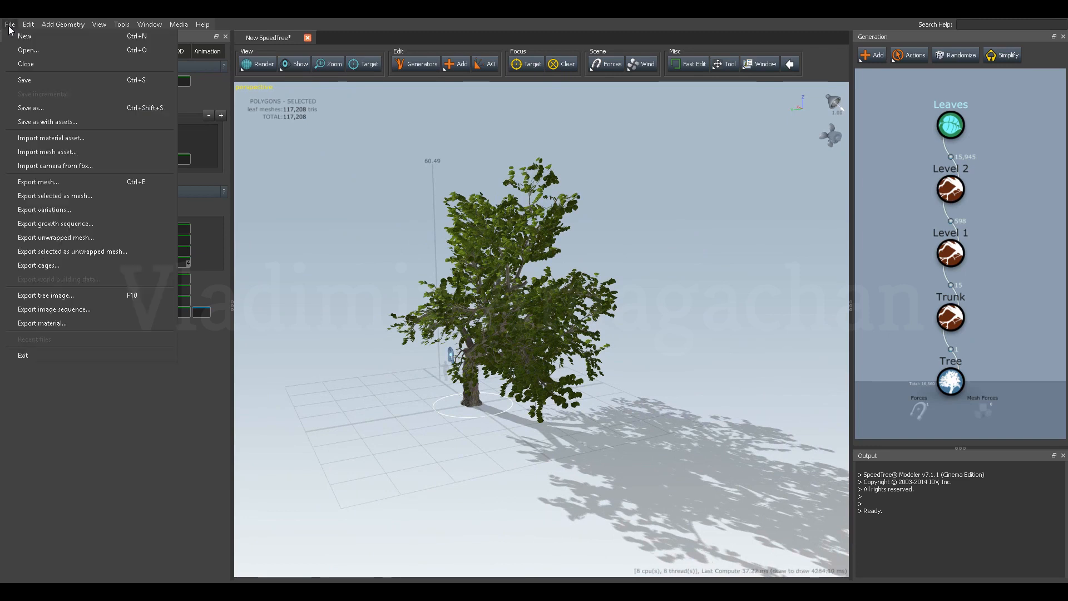
{"action": "left_click", "coordinate": [32, 109]}
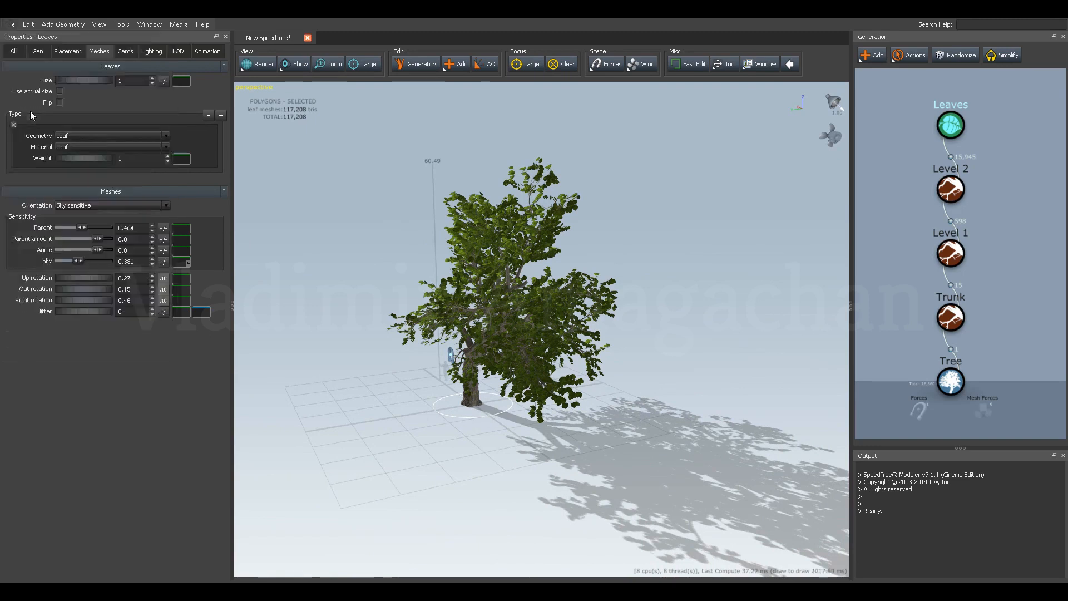
{"action": "left_click_drag", "start_coordinate": [388, 127], "coordinate": [430, 139]}
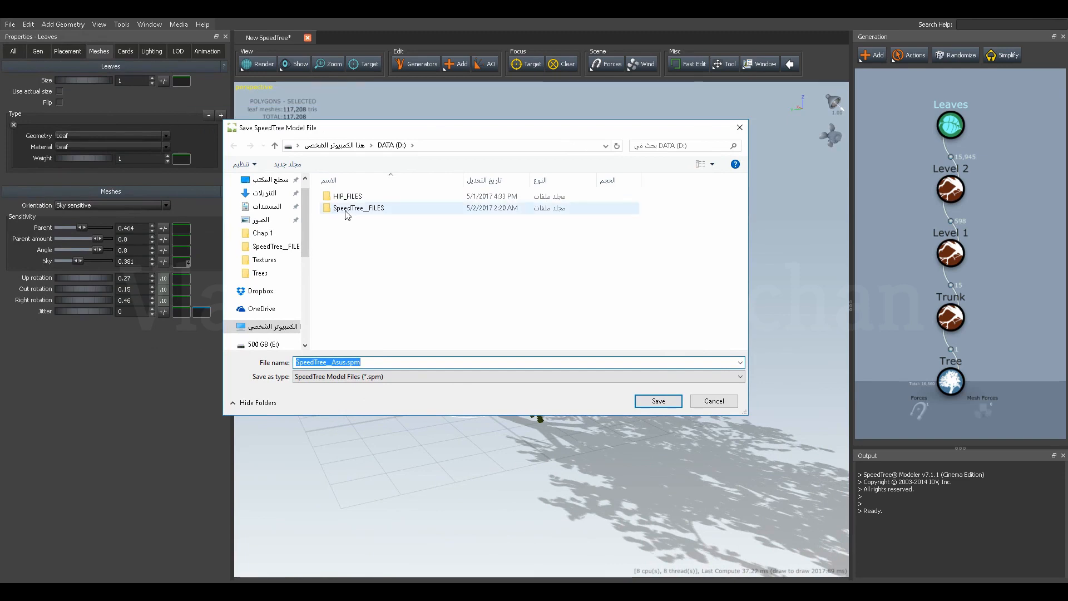
{"action": "left_click", "coordinate": [347, 212]}
{"action": "double_click", "coordinate": [347, 212]}
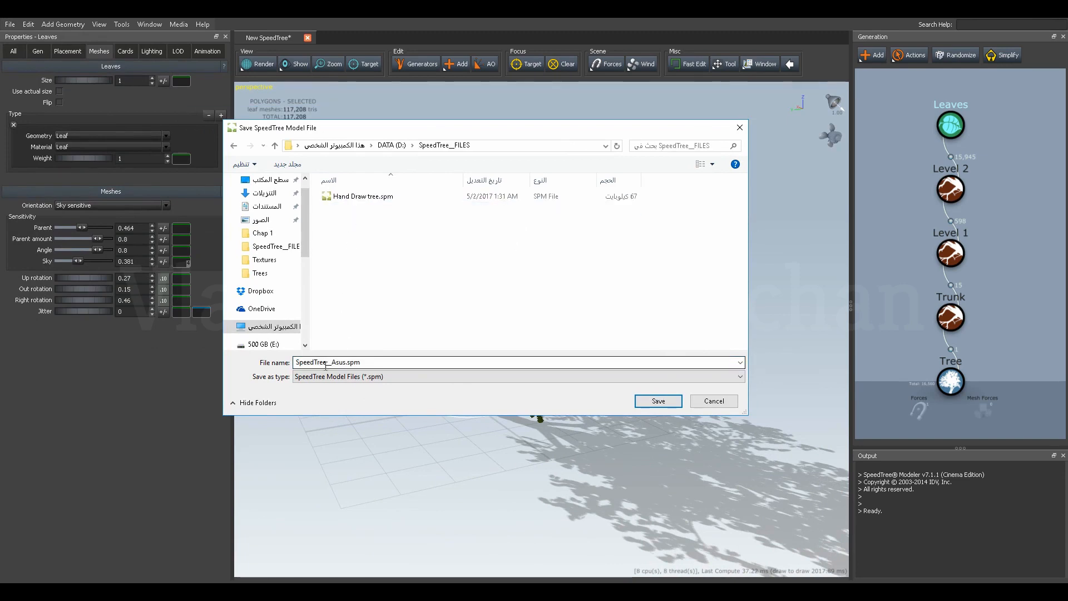
{"action": "left_click", "coordinate": [346, 362]}
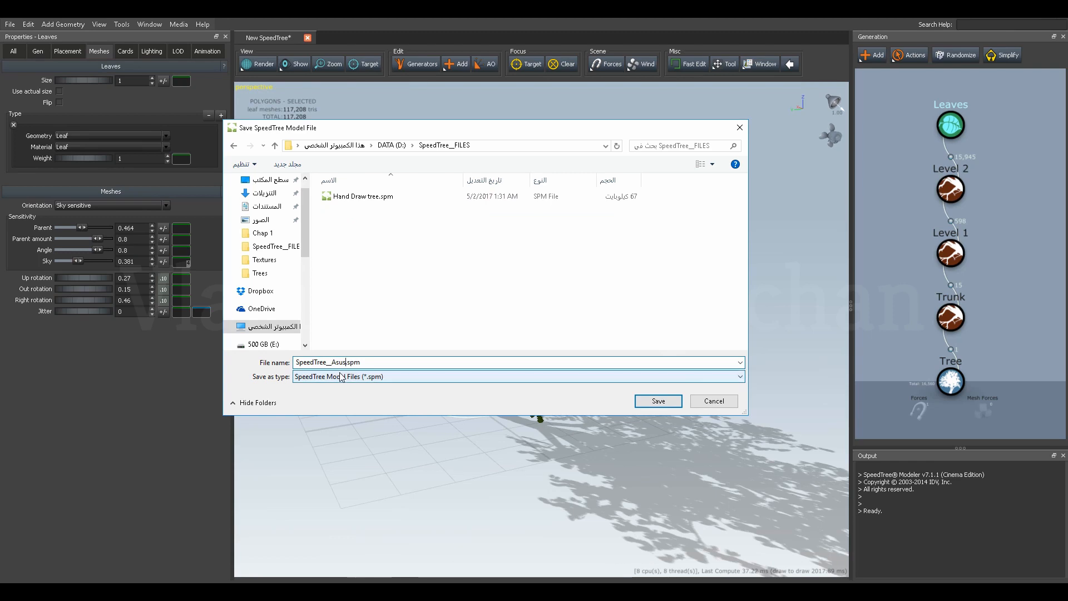
{"action": "key", "text": "BackSpace"}
{"action": "key", "text": "BackSpace"}
{"action": "type", "text": "Model"}
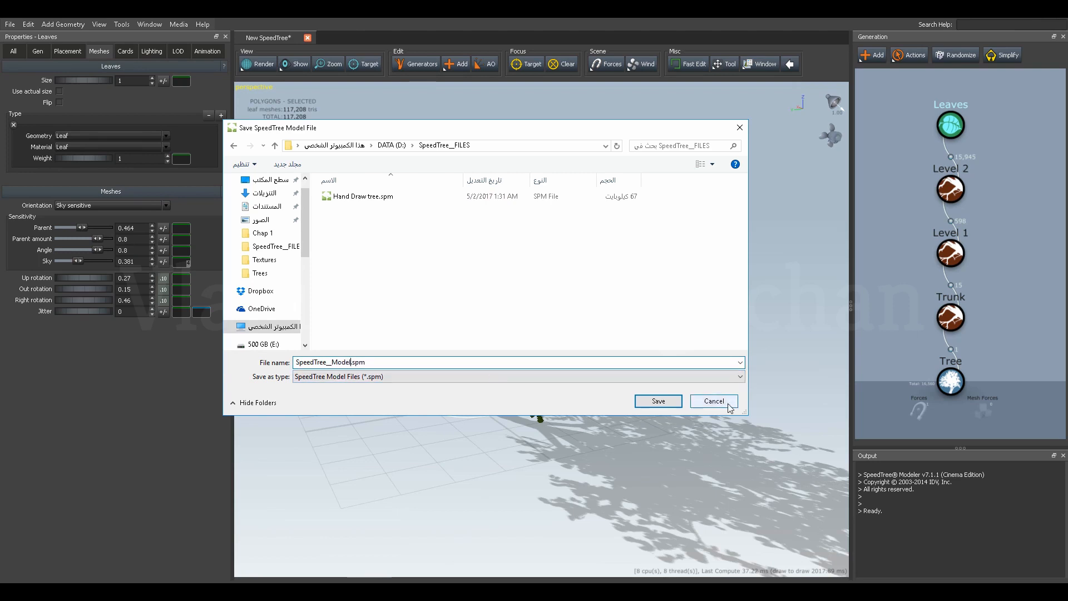
{"action": "left_click", "coordinate": [658, 401]}
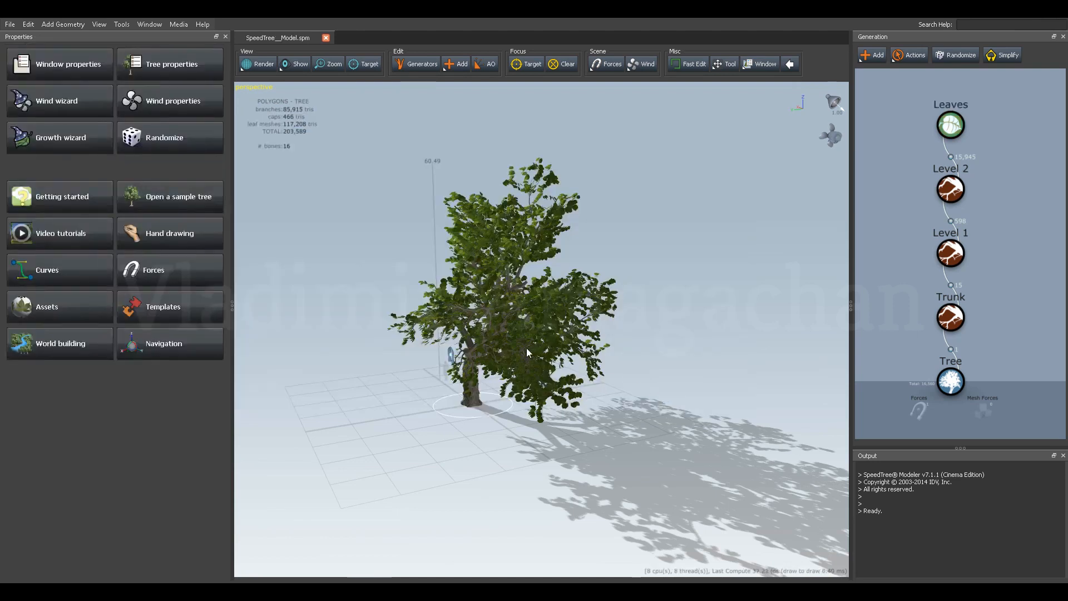
Open the choice of force types for adding a force to the tree scene.
{"action": "left_click_drag", "start_coordinate": [445, 274], "coordinate": [534, 278]}
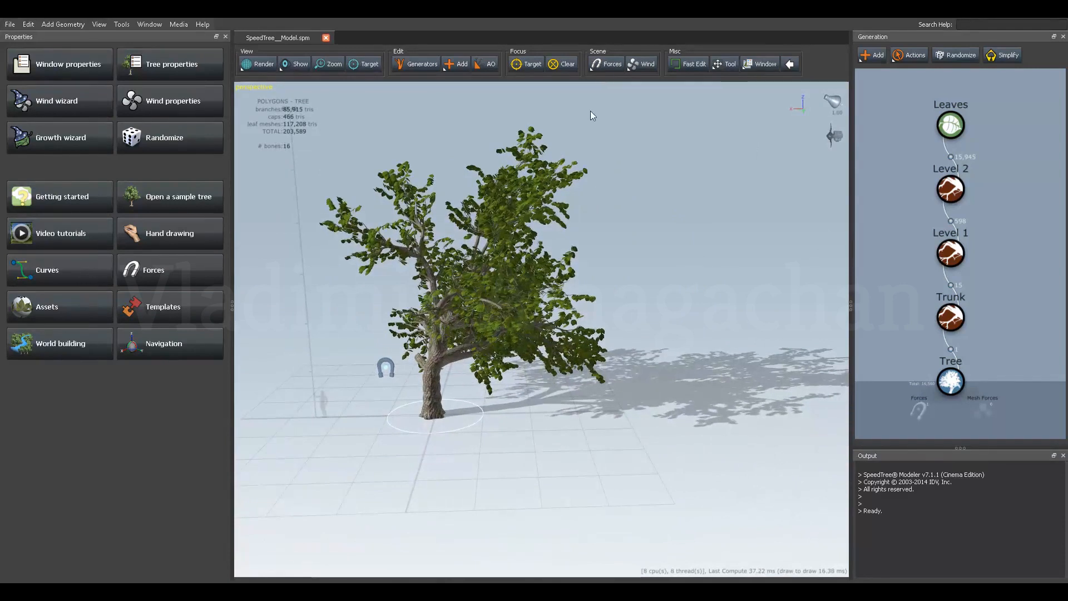
{"action": "left_click", "coordinate": [609, 66]}
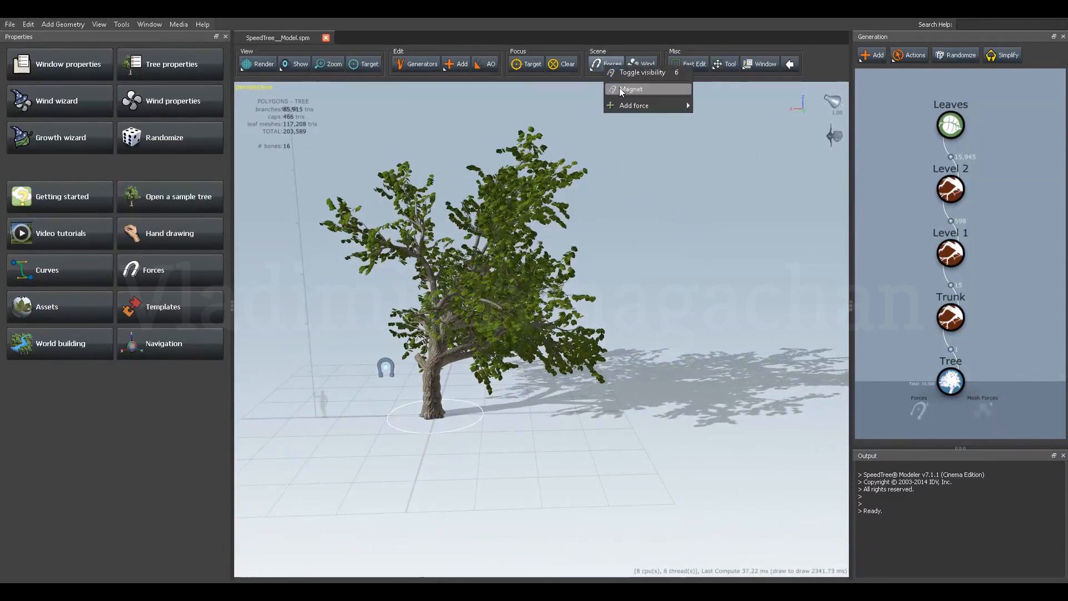
{"action": "mouse_move", "coordinate": [686, 105]}
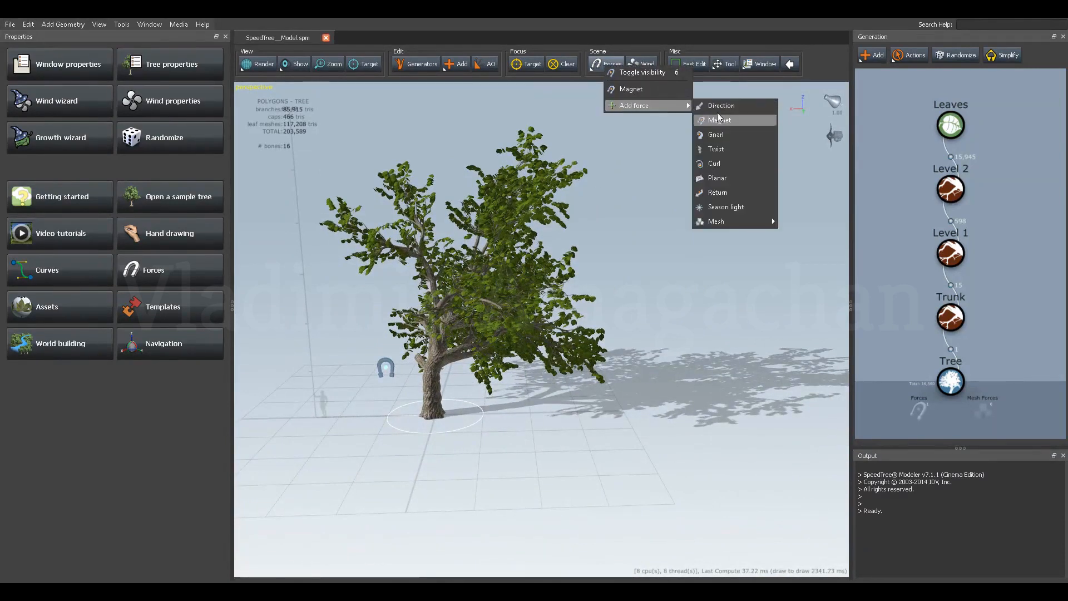
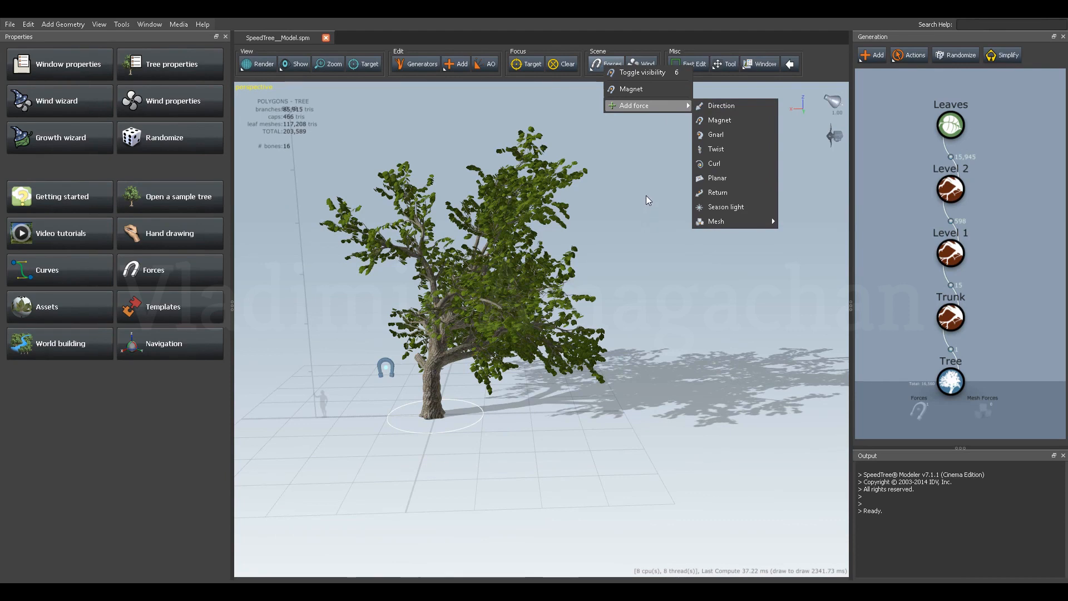
Open Hand Draw tree.spm from the SpeedTree__FILES folder on the DATA (D:) drive and inspect its tree.
{"action": "left_click", "coordinate": [652, 175]}
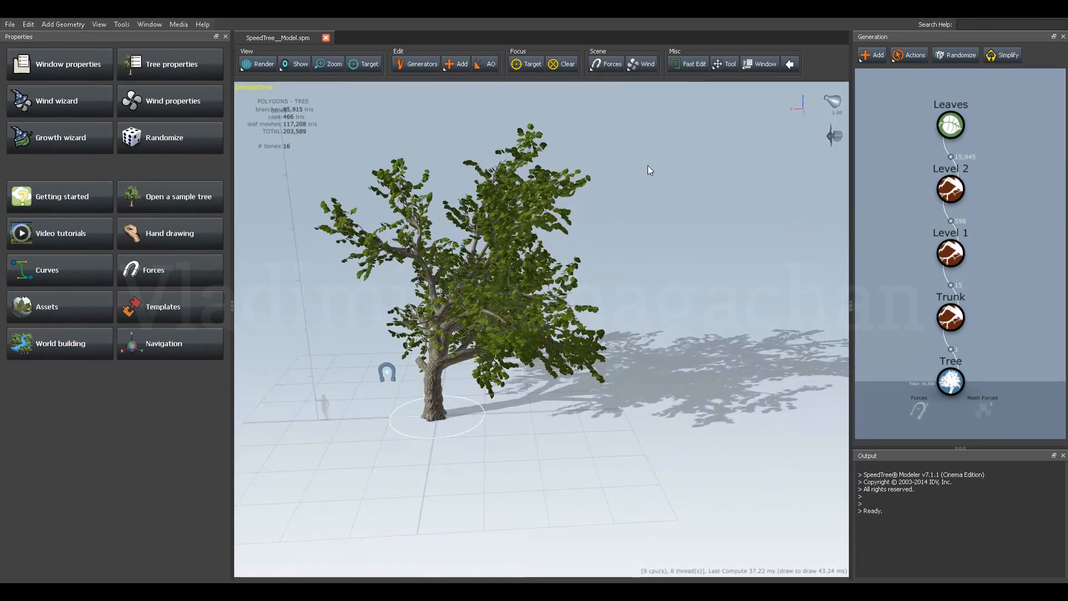
{"action": "left_click_drag", "start_coordinate": [599, 182], "coordinate": [612, 232]}
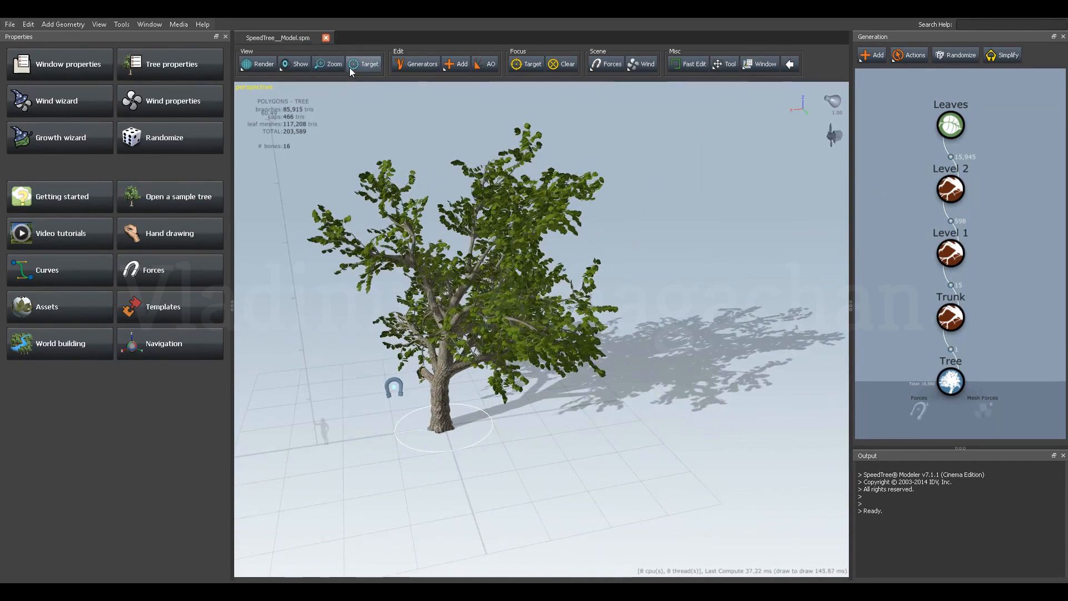
{"action": "left_click", "coordinate": [12, 26]}
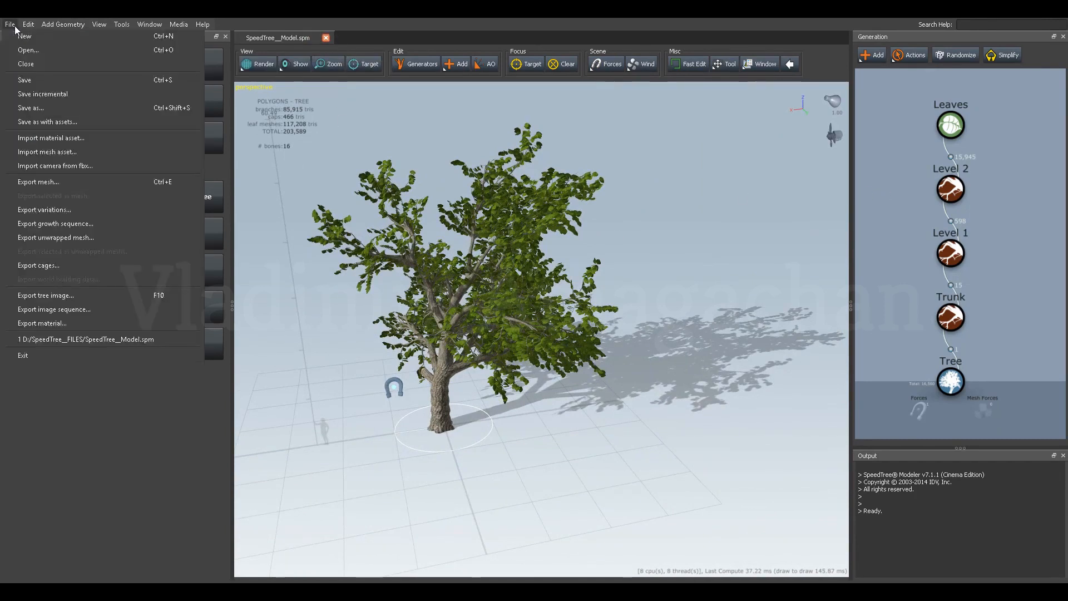
{"action": "left_click", "coordinate": [38, 52]}
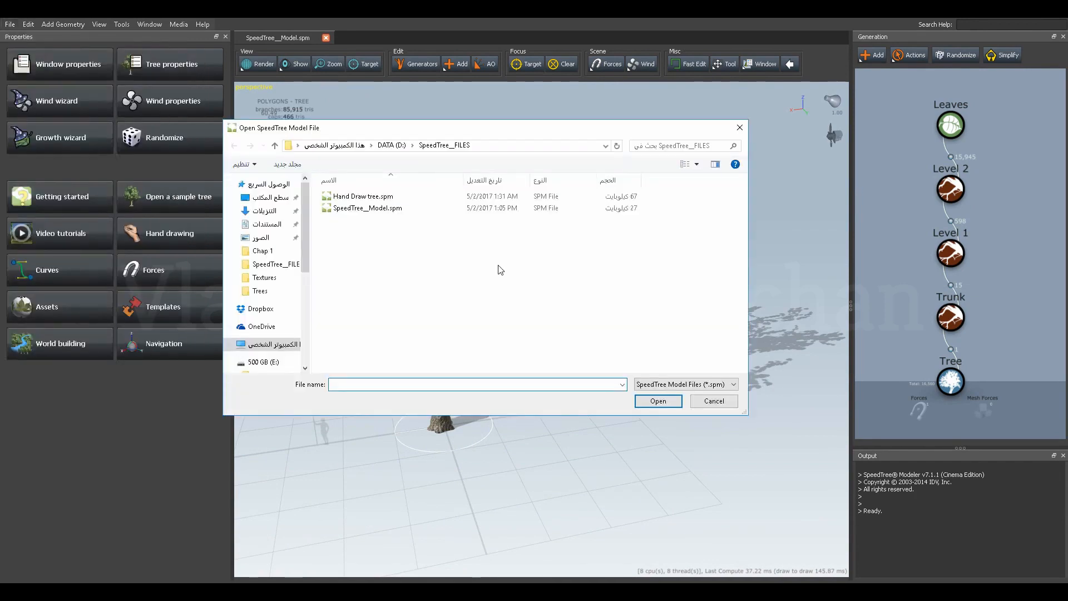
{"action": "left_click", "coordinate": [363, 196]}
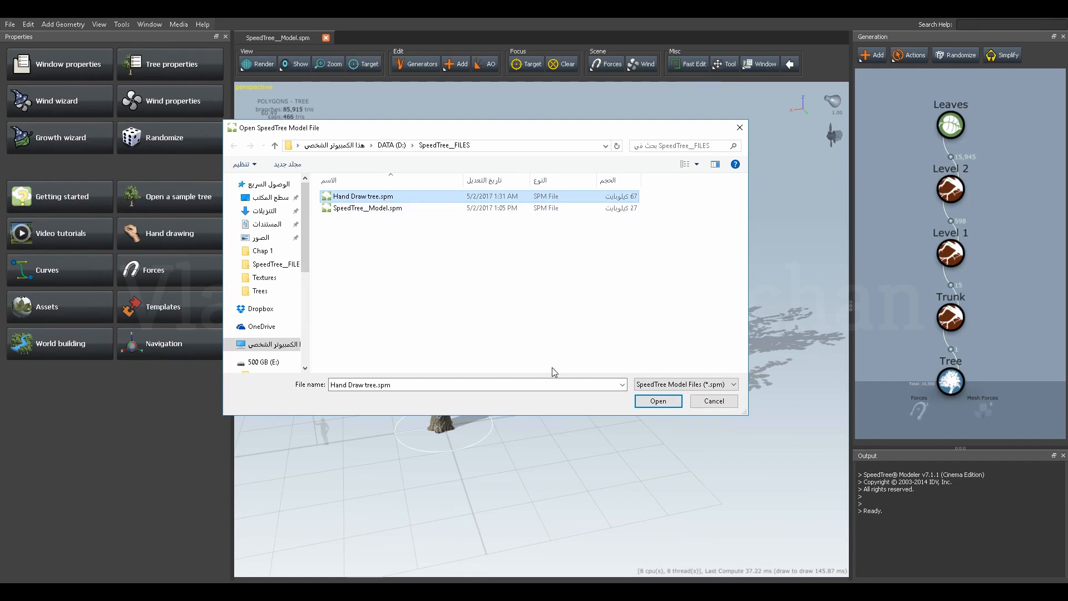
{"action": "left_click", "coordinate": [655, 401]}
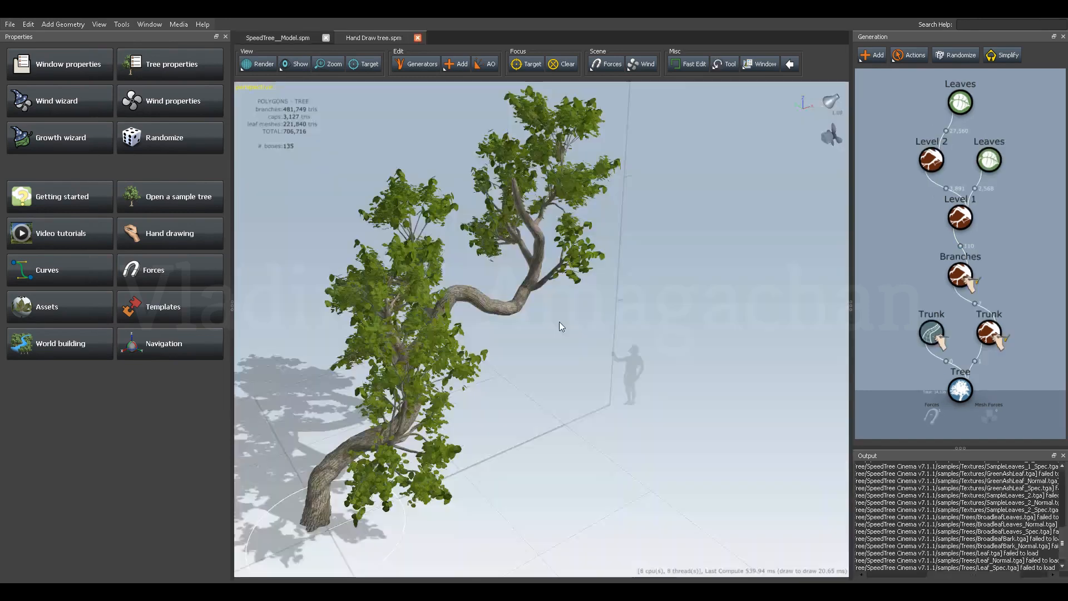
{"action": "mouse_move", "coordinate": [470, 355]}
{"action": "left_mouse_down"}
{"action": "mouse_move", "coordinate": [389, 317]}
{"action": "mouse_move", "coordinate": [523, 330]}
{"action": "mouse_move", "coordinate": [429, 357]}
{"action": "mouse_move", "coordinate": [504, 362]}
{"action": "mouse_move", "coordinate": [436, 345]}
{"action": "mouse_move", "coordinate": [545, 312]}
{"action": "mouse_move", "coordinate": [528, 326]}
{"action": "mouse_move", "coordinate": [556, 340]}
{"action": "mouse_move", "coordinate": [517, 333]}
{"action": "mouse_move", "coordinate": [531, 337]}
{"action": "left_mouse_up"}
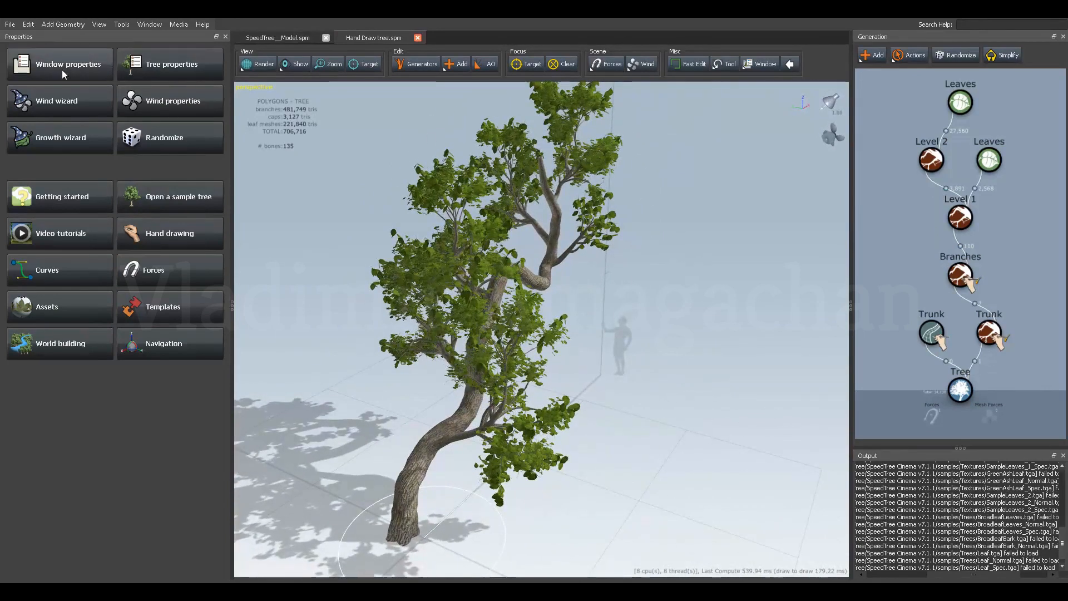
Create a new blank tree model.
{"action": "left_click", "coordinate": [10, 24]}
{"action": "left_click", "coordinate": [27, 38]}
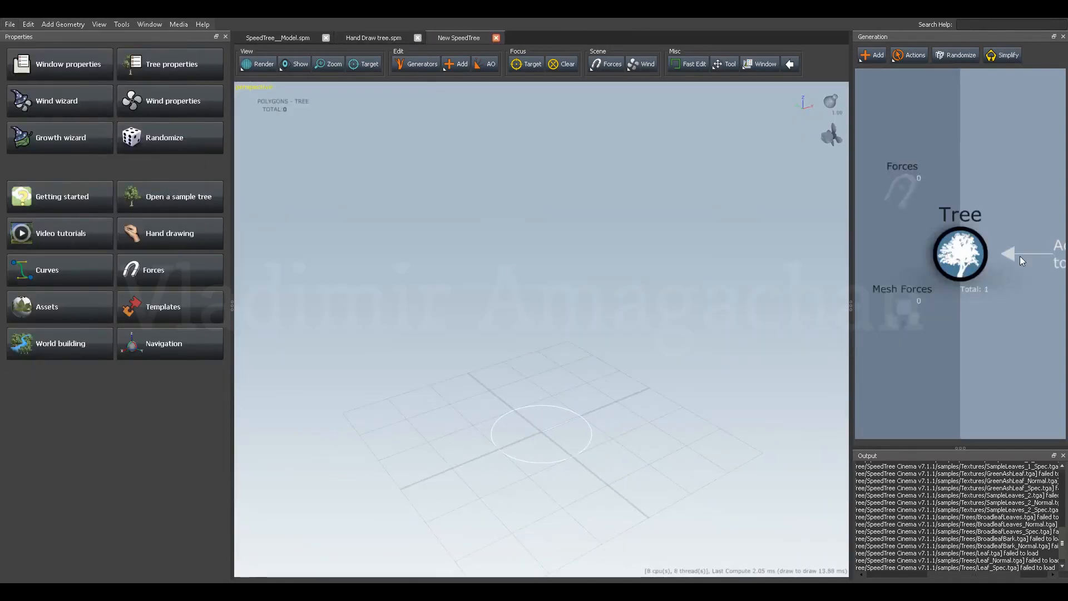
Add a hand-drawn SubD Trunk to the Tree generator and draw a wavy trunk about 52 units tall.
{"action": "left_click", "coordinate": [965, 253]}
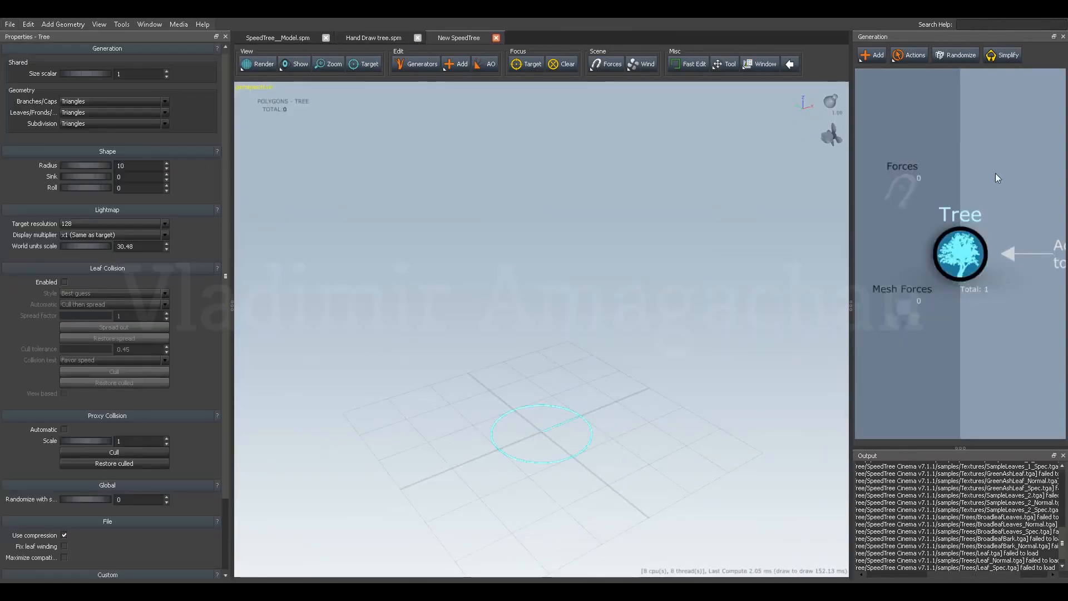
{"action": "left_click", "coordinate": [874, 58]}
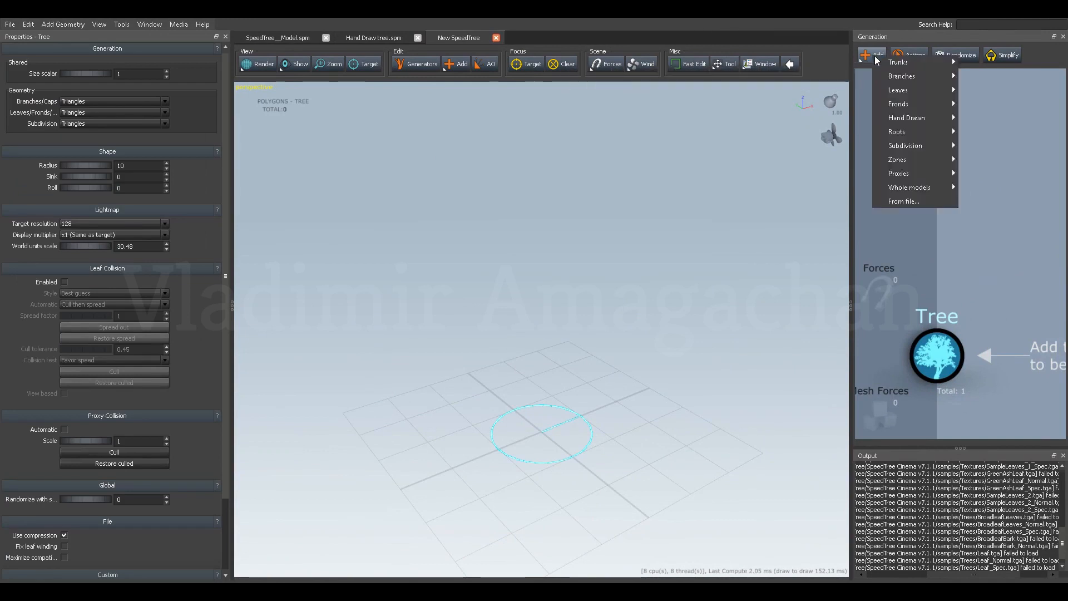
{"action": "mouse_move", "coordinate": [904, 95]}
{"action": "mouse_move", "coordinate": [913, 118]}
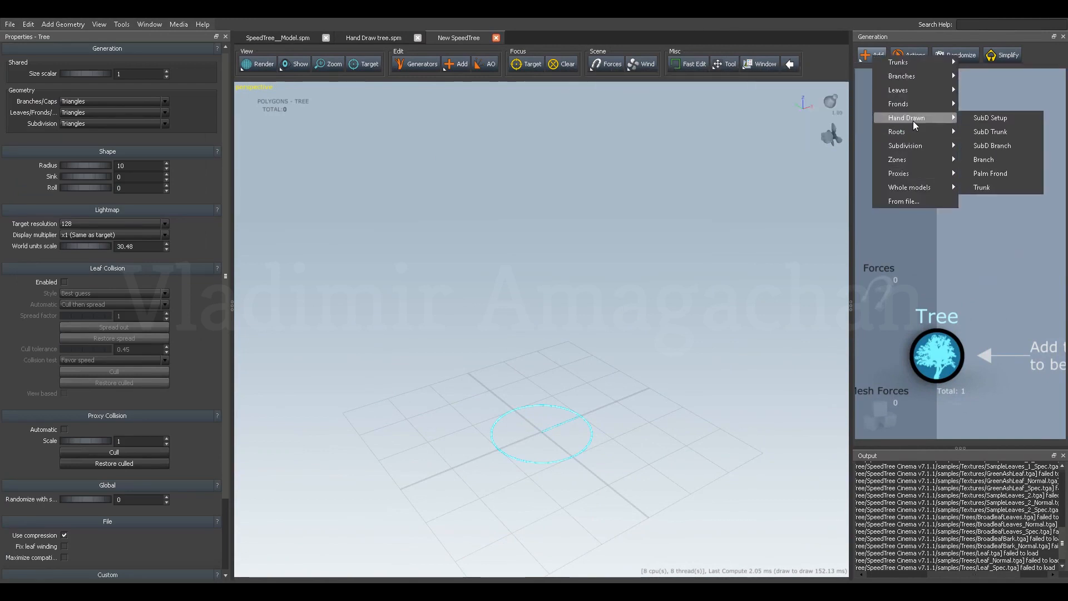
{"action": "left_click", "coordinate": [987, 135]}
{"action": "left_click_drag", "start_coordinate": [572, 355], "coordinate": [606, 332]}
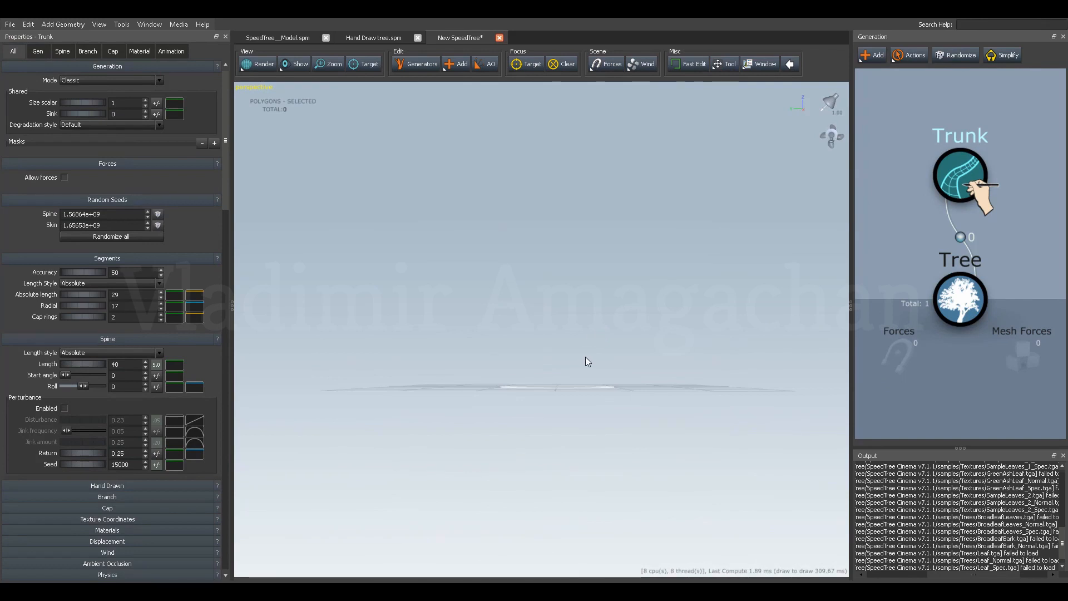
{"action": "mouse_move", "coordinate": [559, 384]}
{"action": "middle_mouse_down"}
{"action": "mouse_move", "coordinate": [563, 363]}
{"action": "mouse_move", "coordinate": [568, 391]}
{"action": "mouse_move", "coordinate": [565, 363]}
{"action": "mouse_move", "coordinate": [565, 385]}
{"action": "middle_mouse_up"}
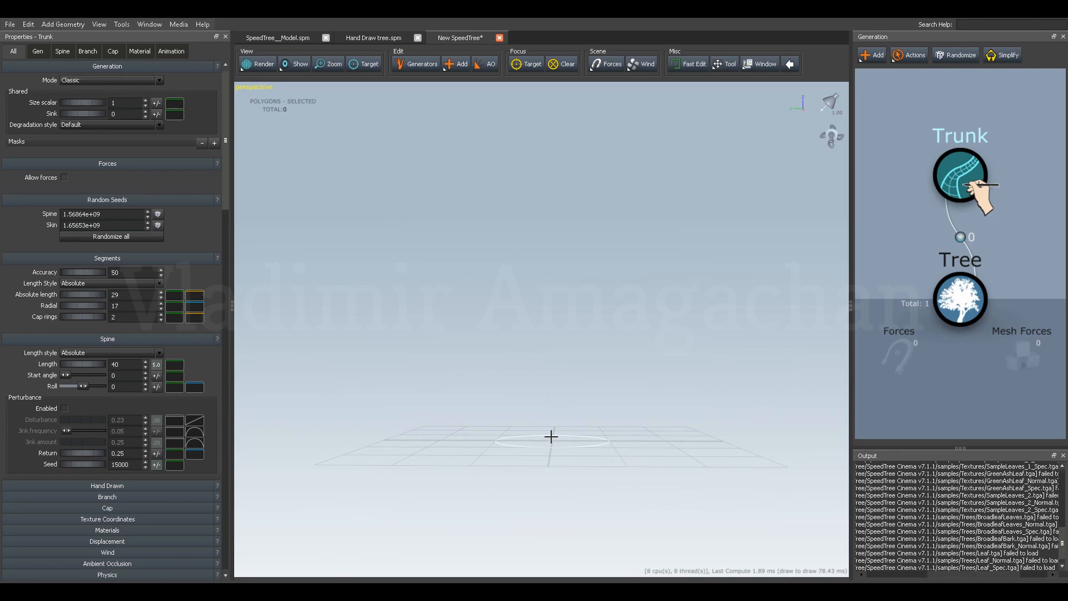
{"action": "mouse_move", "coordinate": [551, 436]}
{"action": "left_mouse_down"}
{"action": "mouse_move", "coordinate": [535, 372]}
{"action": "mouse_move", "coordinate": [447, 334]}
{"action": "mouse_move", "coordinate": [437, 245]}
{"action": "mouse_move", "coordinate": [388, 233]}
{"action": "mouse_move", "coordinate": [352, 166]}
{"action": "left_mouse_up"}
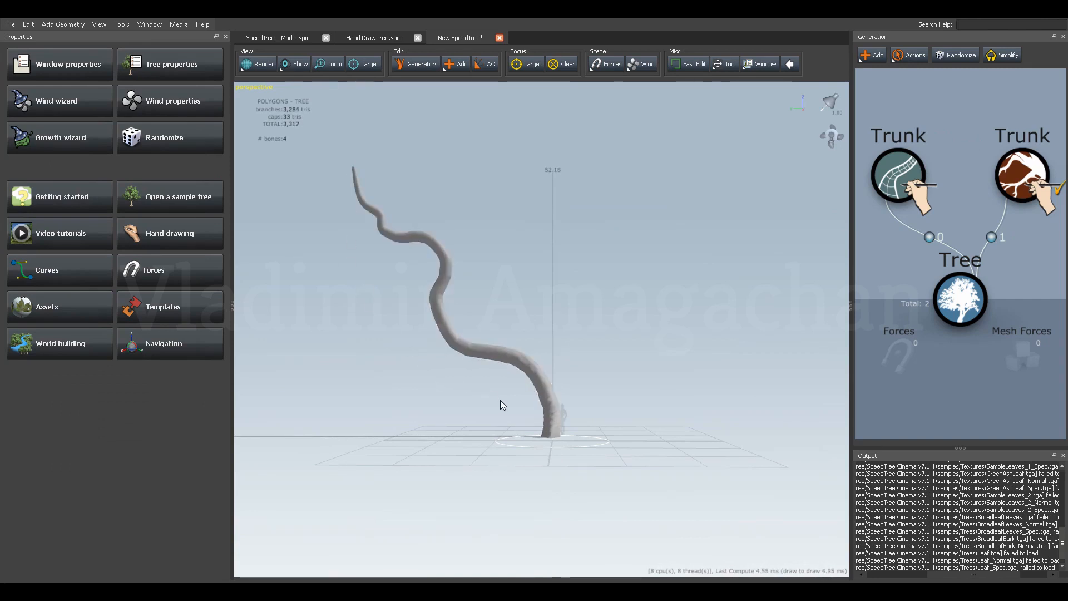
{"action": "left_click_drag", "start_coordinate": [497, 402], "coordinate": [686, 398]}
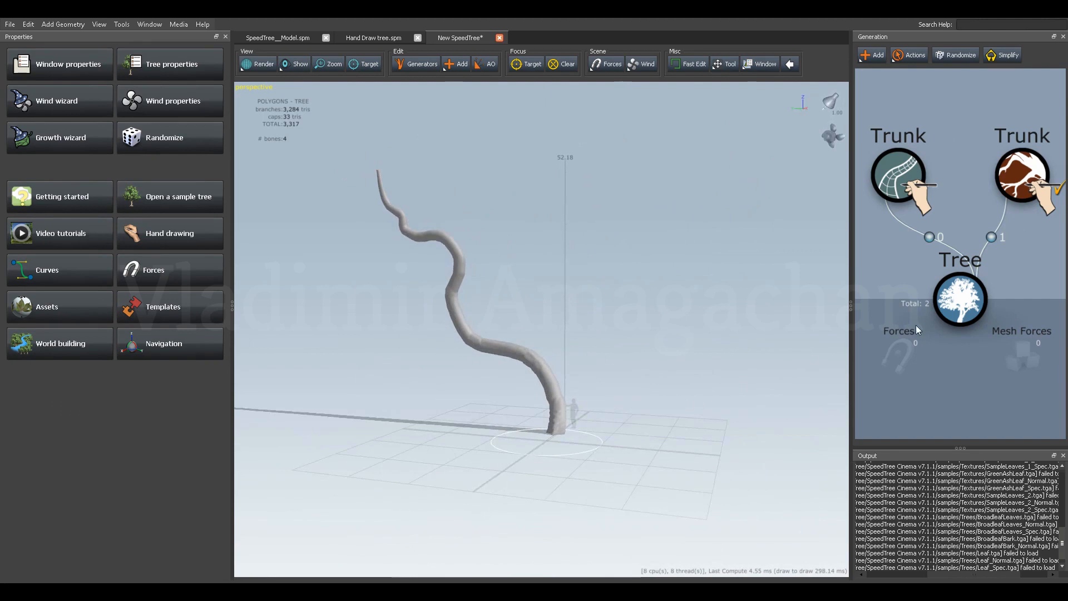
Delete both trunk generators from the new model and examine the curved trunk in Hand Draw tree.spm for reference.
{"action": "left_click_drag", "start_coordinate": [1051, 105], "coordinate": [897, 223]}
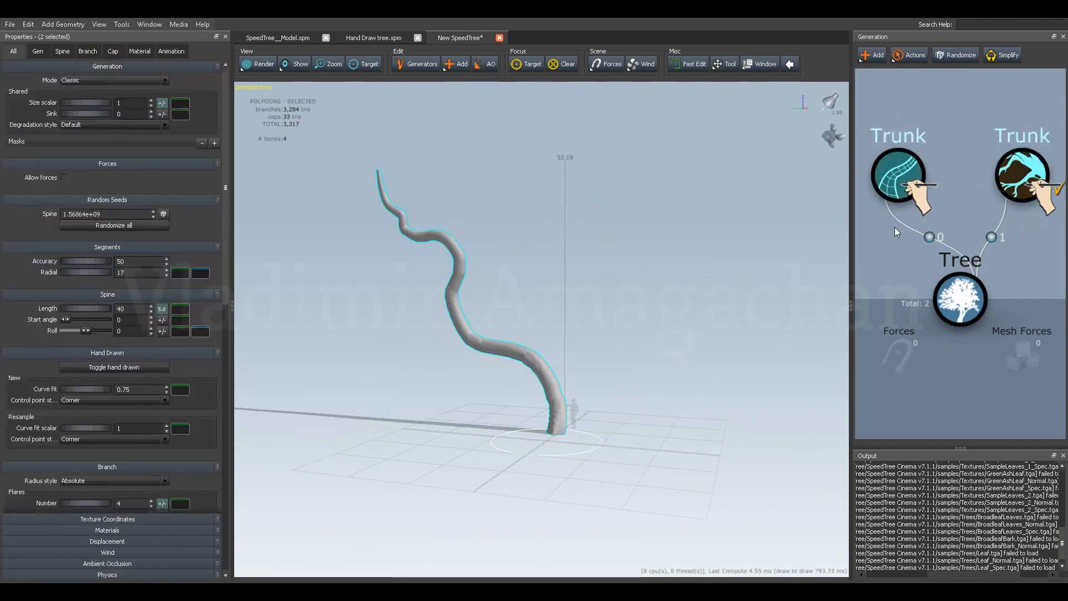
{"action": "key", "text": "Delete"}
{"action": "left_click", "coordinate": [370, 38]}
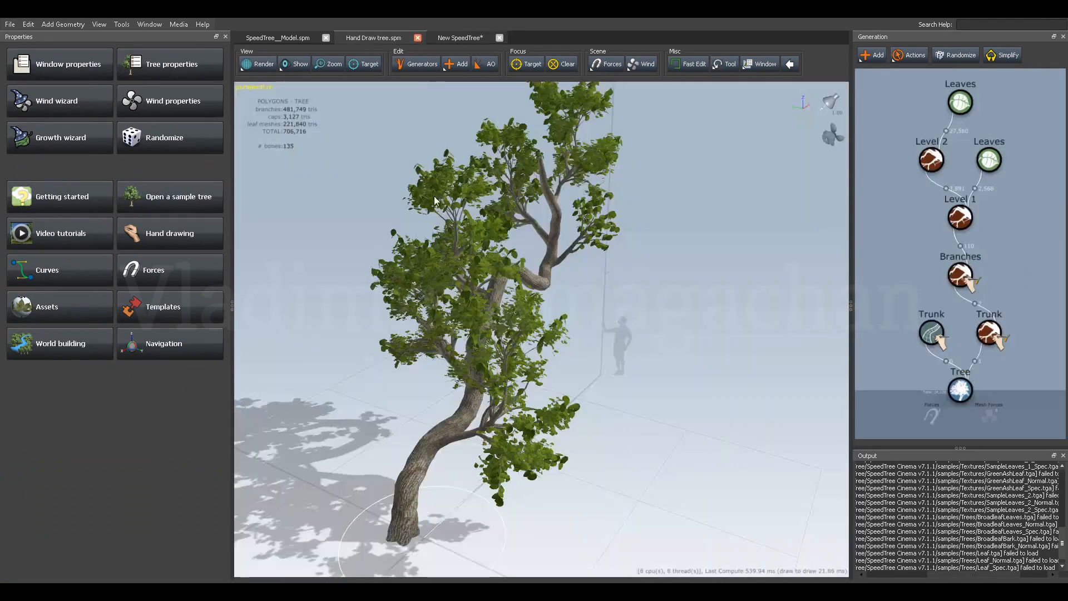
{"action": "left_click_drag", "start_coordinate": [445, 222], "coordinate": [389, 385]}
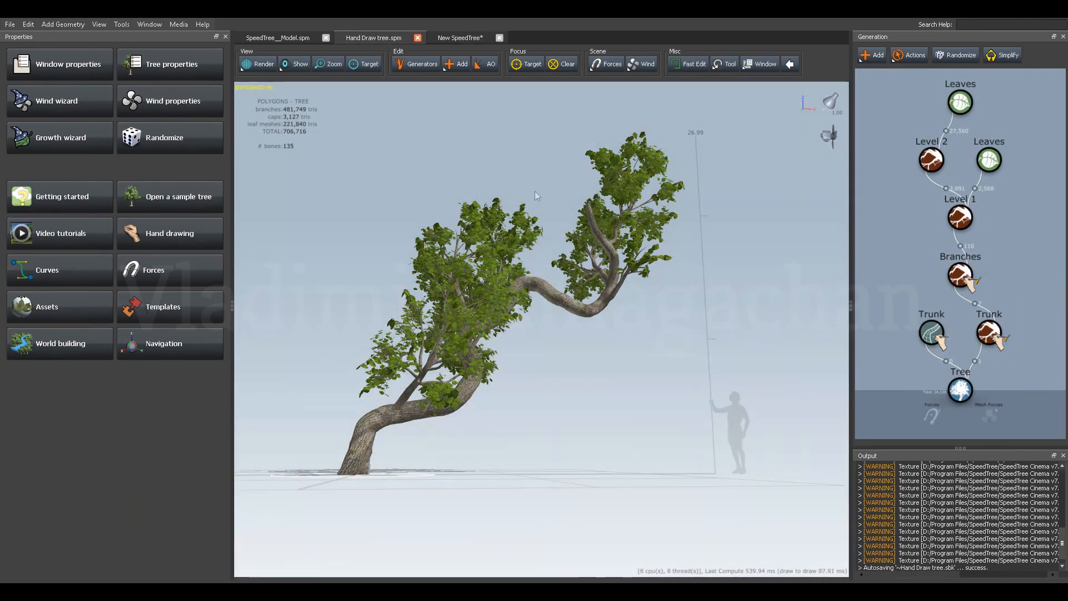
{"action": "mouse_move", "coordinate": [525, 354]}
{"action": "left_mouse_down"}
{"action": "mouse_move", "coordinate": [541, 362]}
{"action": "mouse_move", "coordinate": [522, 359]}
{"action": "left_mouse_up"}
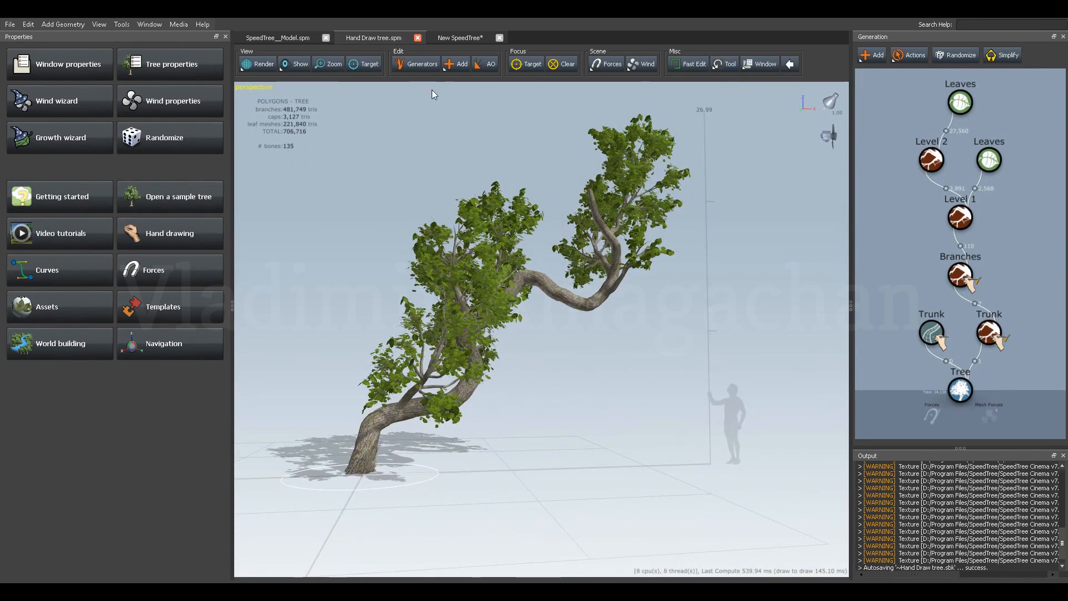
In the new model, add a hand-drawn SubD Trunk to the Tree generator and draw a wavy trunk about 53 units tall.
{"action": "left_click", "coordinate": [448, 40]}
{"action": "left_click", "coordinate": [950, 262]}
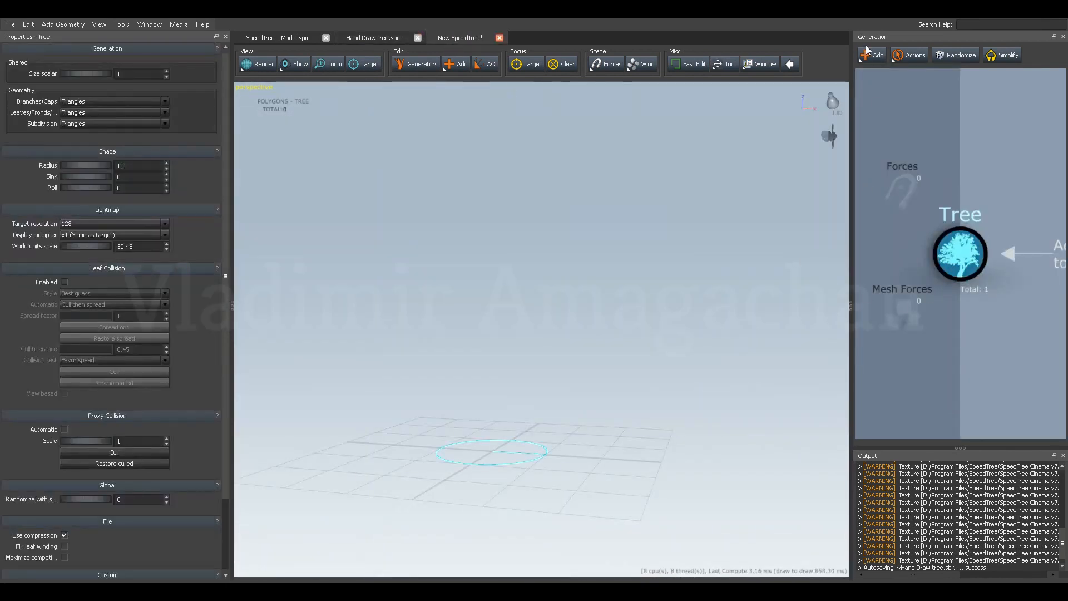
{"action": "left_click", "coordinate": [869, 55]}
{"action": "mouse_move", "coordinate": [917, 115]}
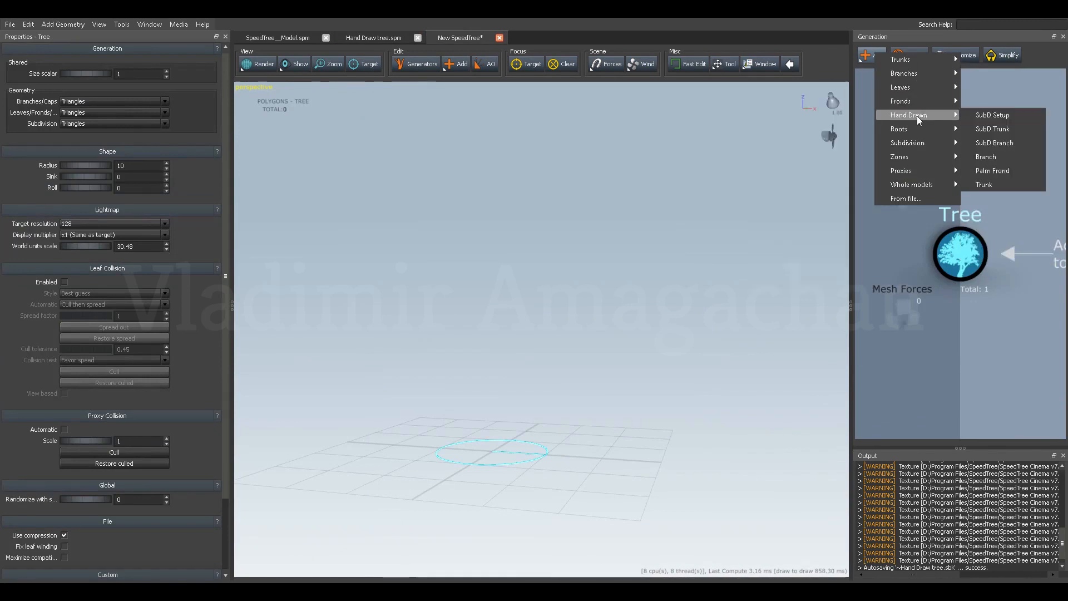
{"action": "left_click", "coordinate": [985, 129]}
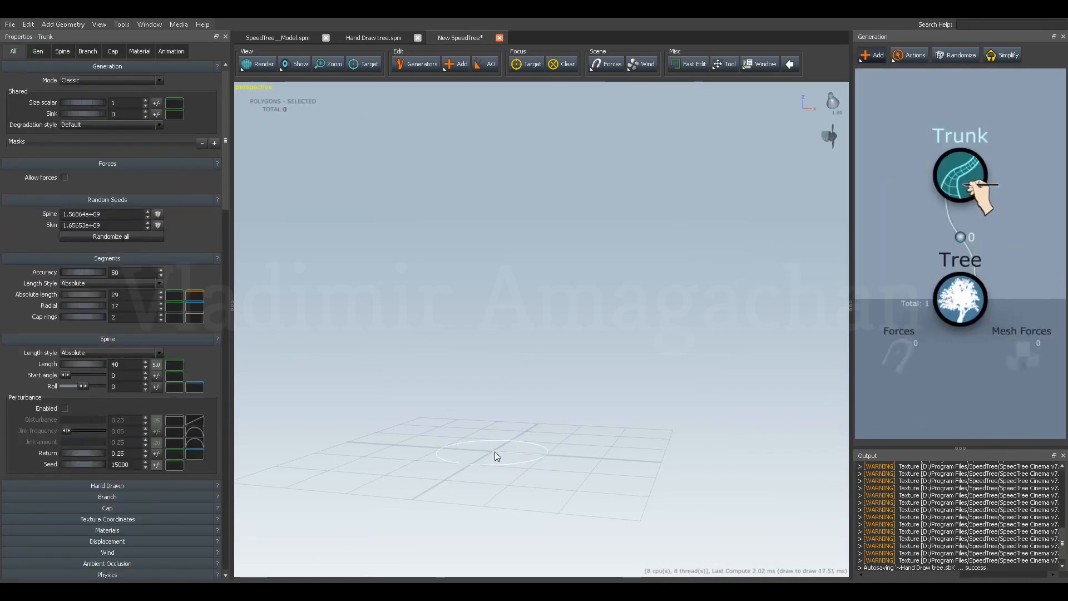
{"action": "mouse_move", "coordinate": [495, 450]}
{"action": "left_mouse_down"}
{"action": "mouse_move", "coordinate": [493, 365]}
{"action": "mouse_move", "coordinate": [521, 342]}
{"action": "mouse_move", "coordinate": [589, 330]}
{"action": "mouse_move", "coordinate": [615, 301]}
{"action": "mouse_move", "coordinate": [591, 255]}
{"action": "mouse_move", "coordinate": [613, 221]}
{"action": "mouse_move", "coordinate": [633, 207]}
{"action": "mouse_move", "coordinate": [692, 205]}
{"action": "mouse_move", "coordinate": [711, 159]}
{"action": "left_mouse_up"}
{"action": "mouse_move", "coordinate": [646, 312]}
{"action": "middle_mouse_down"}
{"action": "mouse_move", "coordinate": [725, 340]}
{"action": "mouse_move", "coordinate": [728, 317]}
{"action": "mouse_move", "coordinate": [649, 340]}
{"action": "mouse_move", "coordinate": [662, 339]}
{"action": "mouse_move", "coordinate": [639, 355]}
{"action": "mouse_move", "coordinate": [683, 348]}
{"action": "mouse_move", "coordinate": [629, 355]}
{"action": "mouse_move", "coordinate": [652, 344]}
{"action": "middle_mouse_up"}
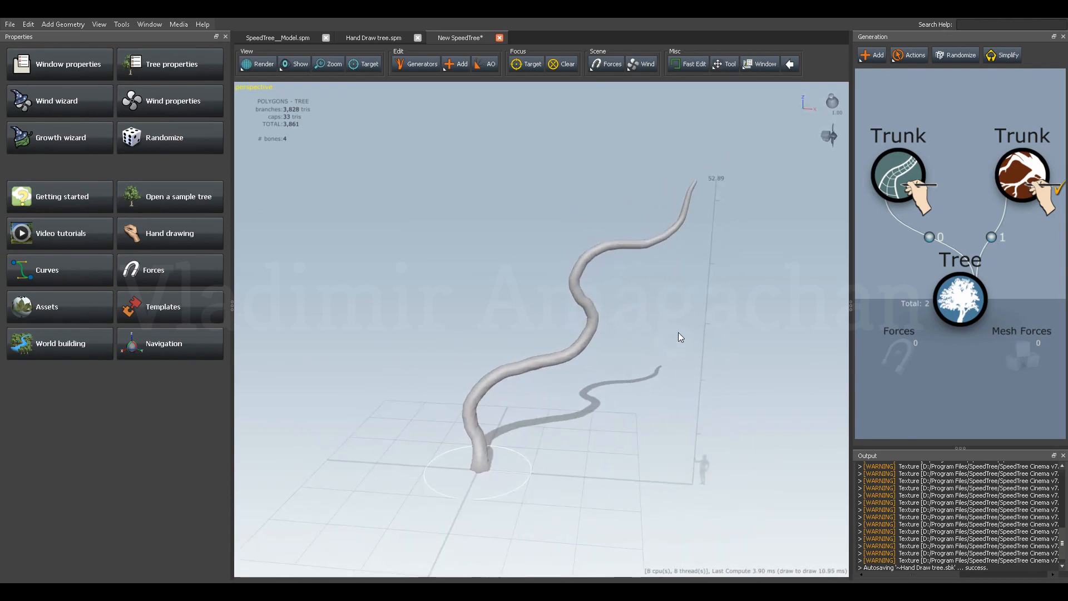
Switch to node editing and select the drawn trunk to display its control points at close range.
{"action": "left_click", "coordinate": [1017, 177]}
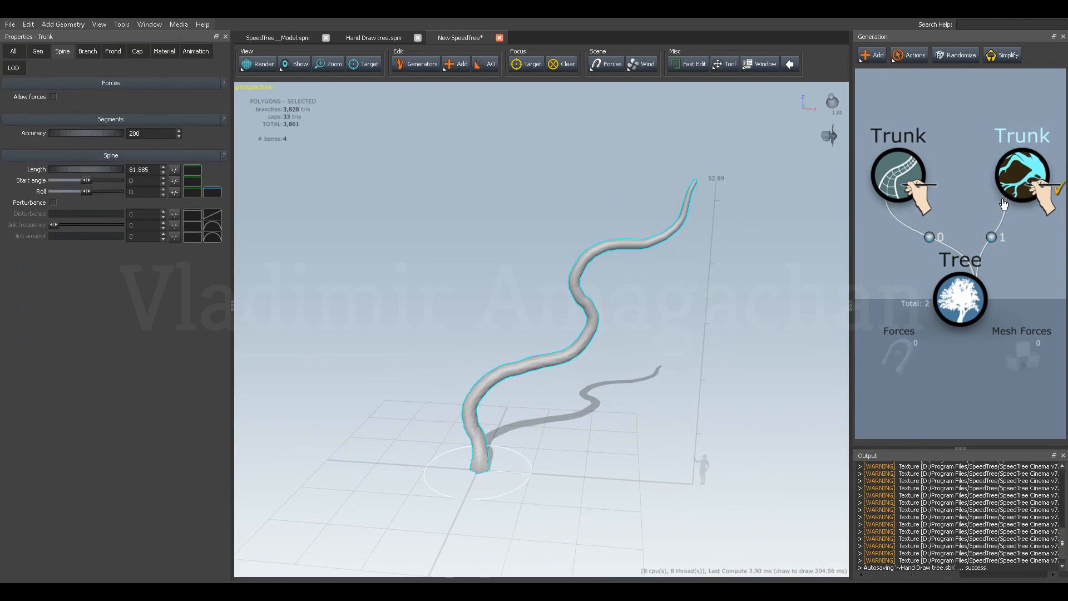
{"action": "right_click", "coordinate": [1017, 175]}
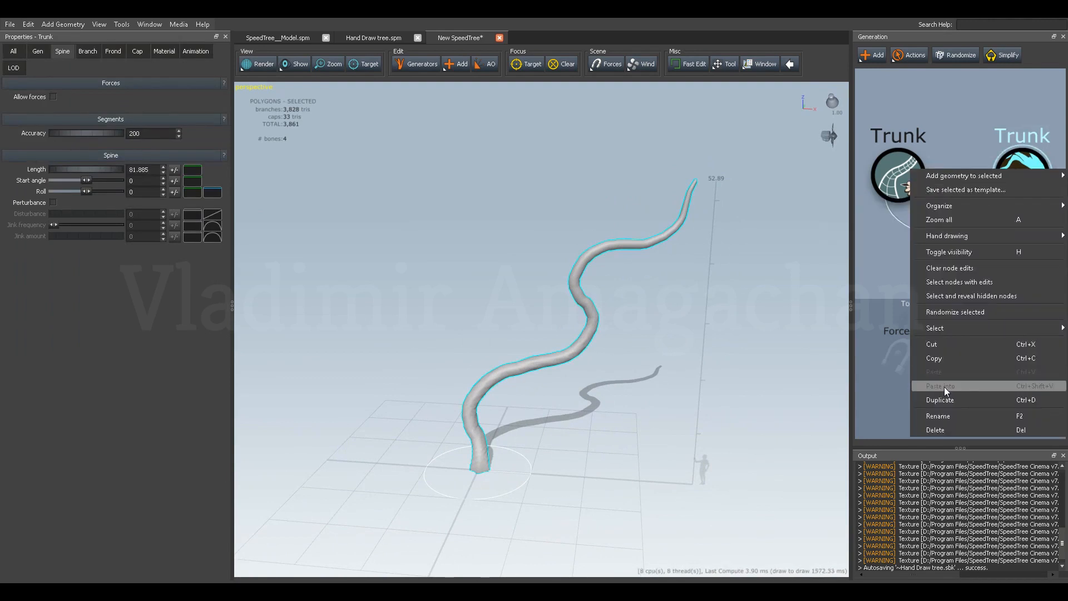
{"action": "left_click", "coordinate": [947, 283]}
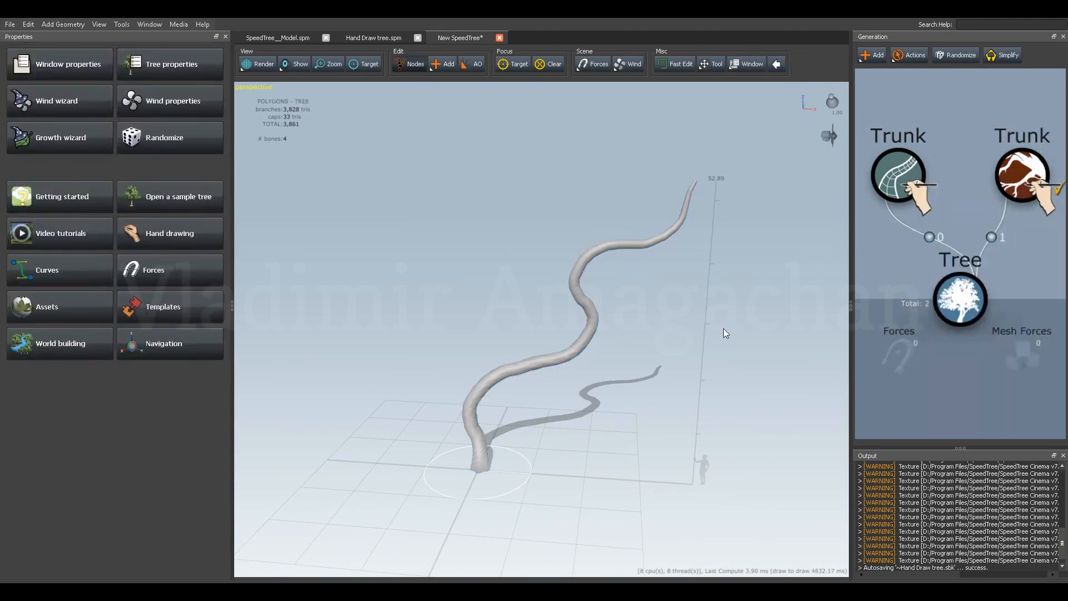
{"action": "left_click", "coordinate": [575, 286]}
{"action": "left_click_drag", "start_coordinate": [603, 355], "coordinate": [687, 334]}
{"action": "scroll", "coordinate": [623, 415], "scroll_direction": "up", "scroll_amount": 8}
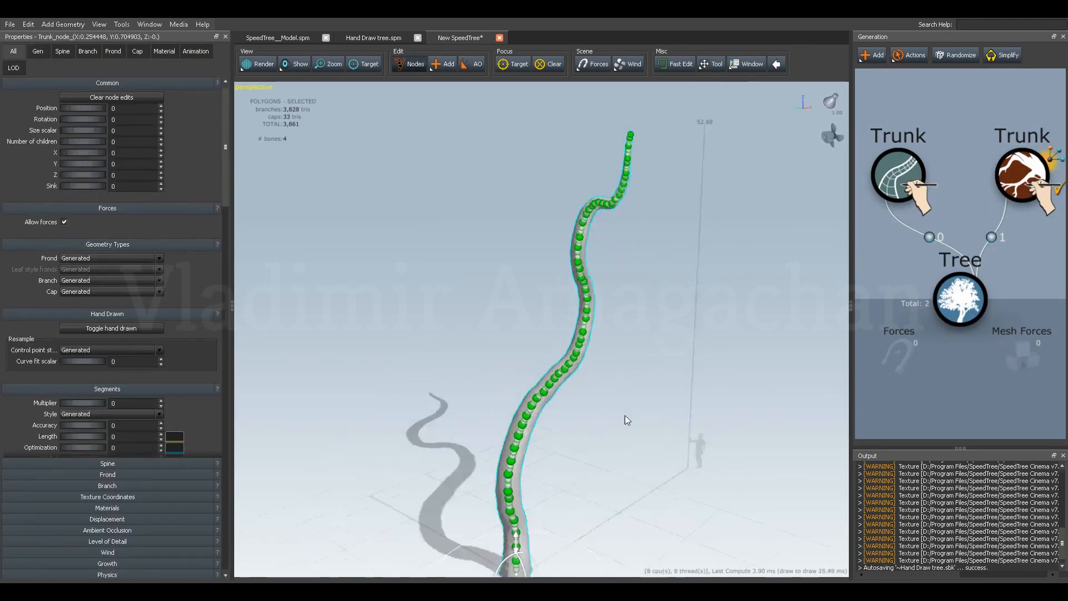
{"action": "scroll", "coordinate": [662, 377], "scroll_direction": "down", "scroll_amount": 3}
{"action": "left_click_drag", "start_coordinate": [655, 378], "coordinate": [594, 356]}
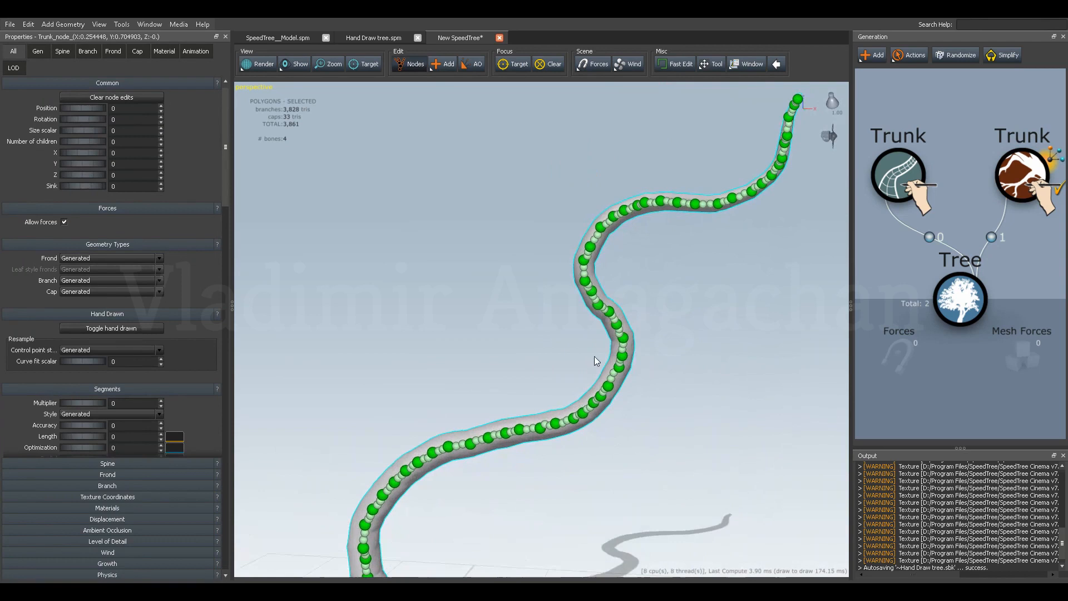
Delete the control points around the outermost part of the trunk's middle bend to thin out the curve.
{"action": "left_click", "coordinate": [624, 339]}
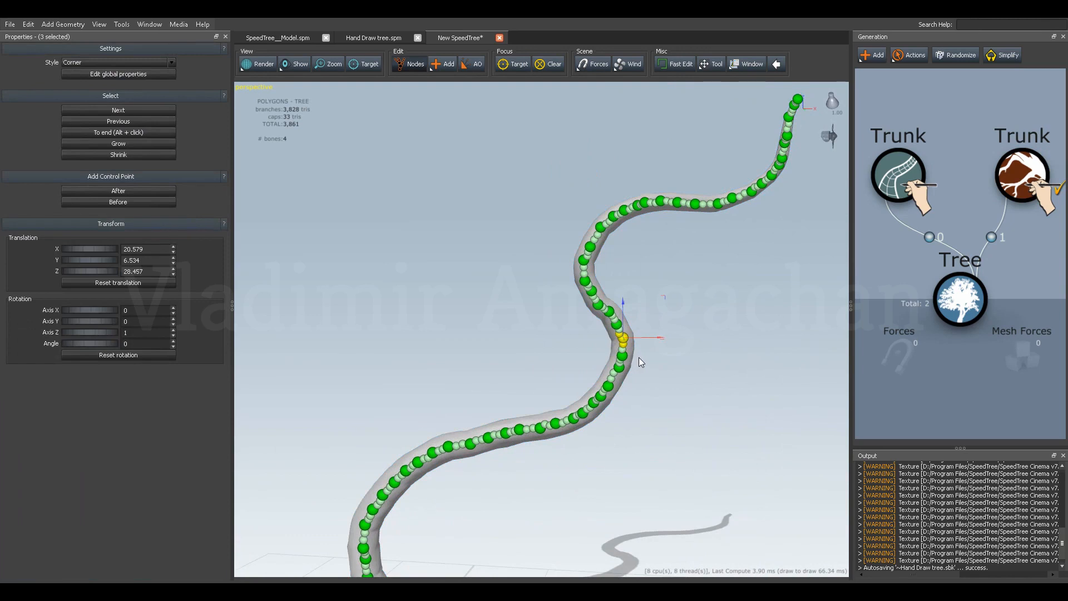
{"action": "left_click", "coordinate": [639, 357]}
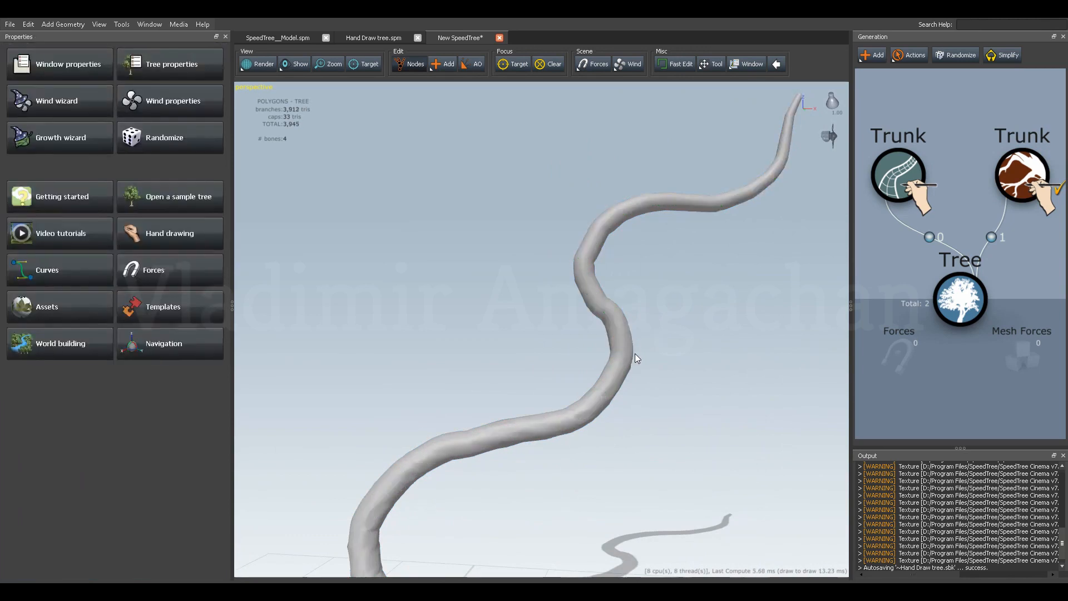
{"action": "left_click", "coordinate": [624, 349]}
{"action": "left_click", "coordinate": [623, 356]}
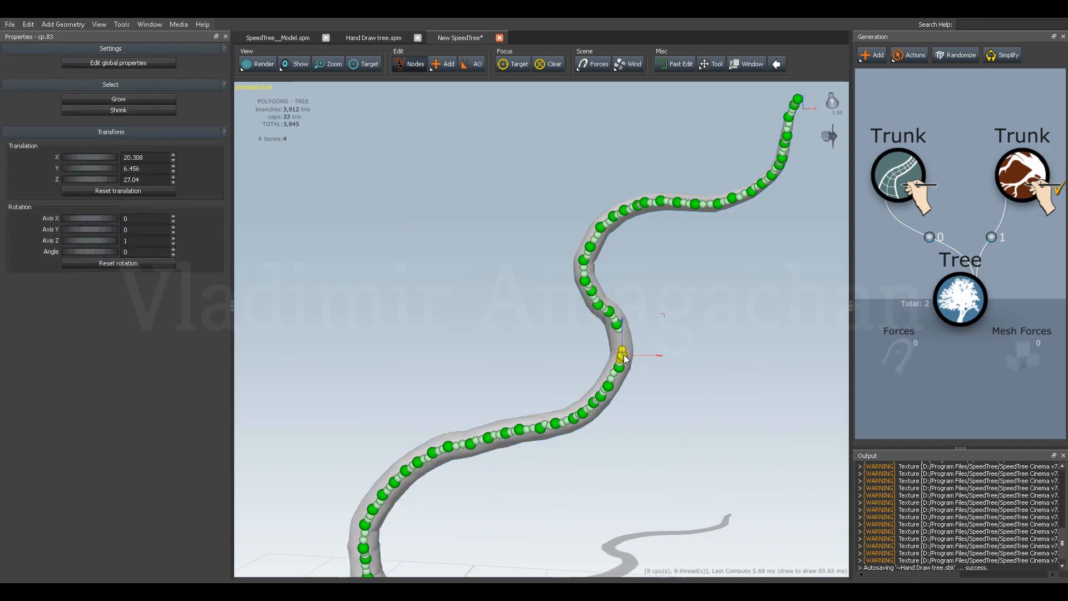
{"action": "left_click", "coordinate": [624, 355]}
{"action": "key", "text": "Delete"}
{"action": "left_click", "coordinate": [630, 366]}
{"action": "left_click", "coordinate": [625, 372]}
{"action": "key", "text": "Delete"}
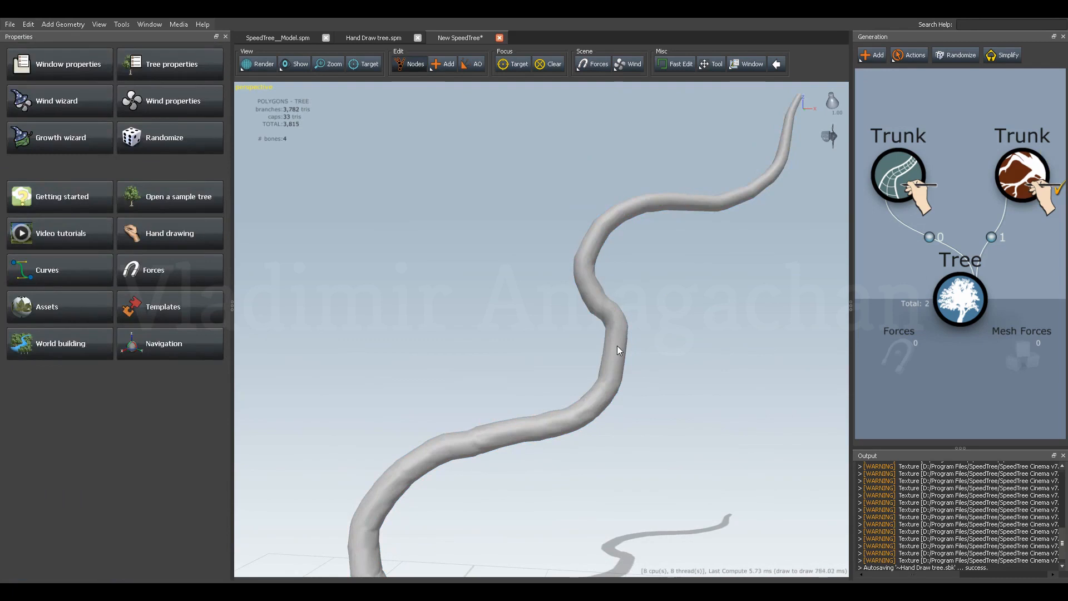
Delete the remaining closely spaced control points just above the middle bend to straighten that section.
{"action": "left_click", "coordinate": [617, 331]}
{"action": "left_click", "coordinate": [615, 318]}
{"action": "key", "text": "Delete"}
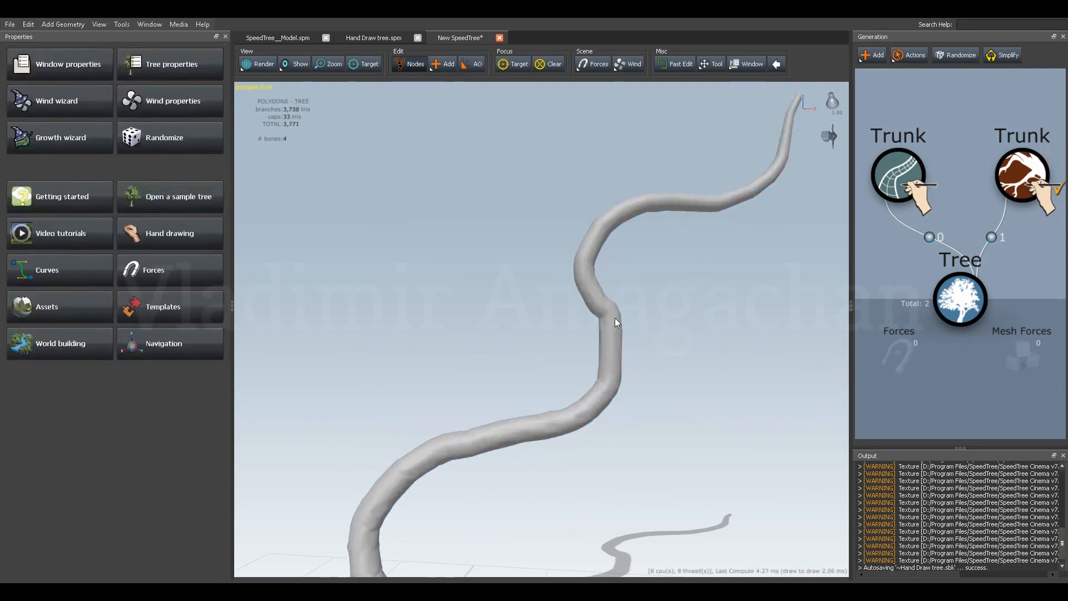
{"action": "left_click", "coordinate": [613, 318]}
{"action": "left_click", "coordinate": [611, 324]}
{"action": "key", "text": "Delete"}
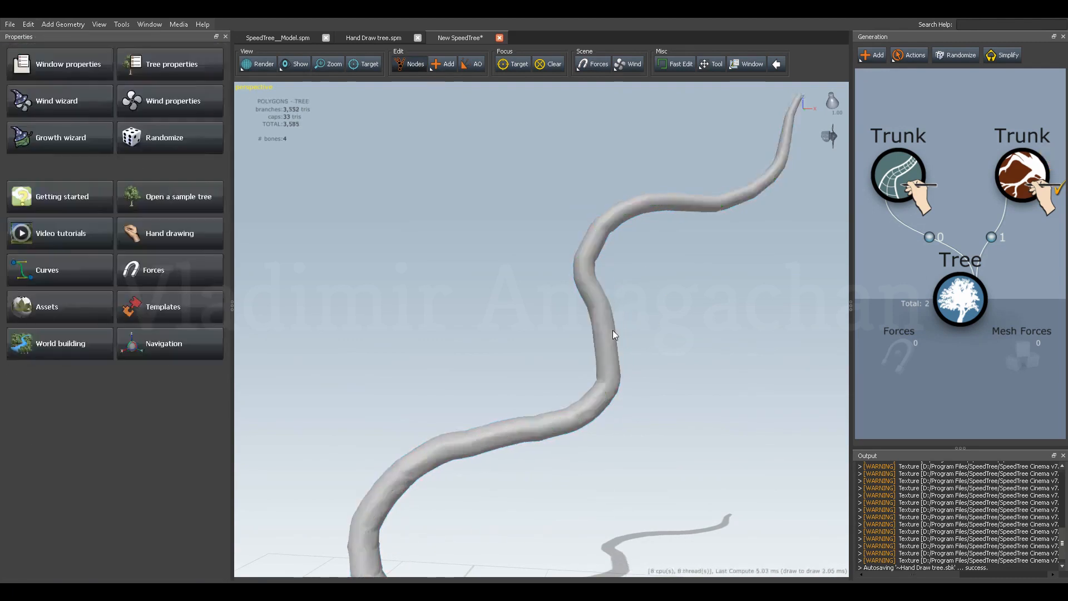
{"action": "left_click", "coordinate": [603, 320]}
{"action": "left_click", "coordinate": [603, 309]}
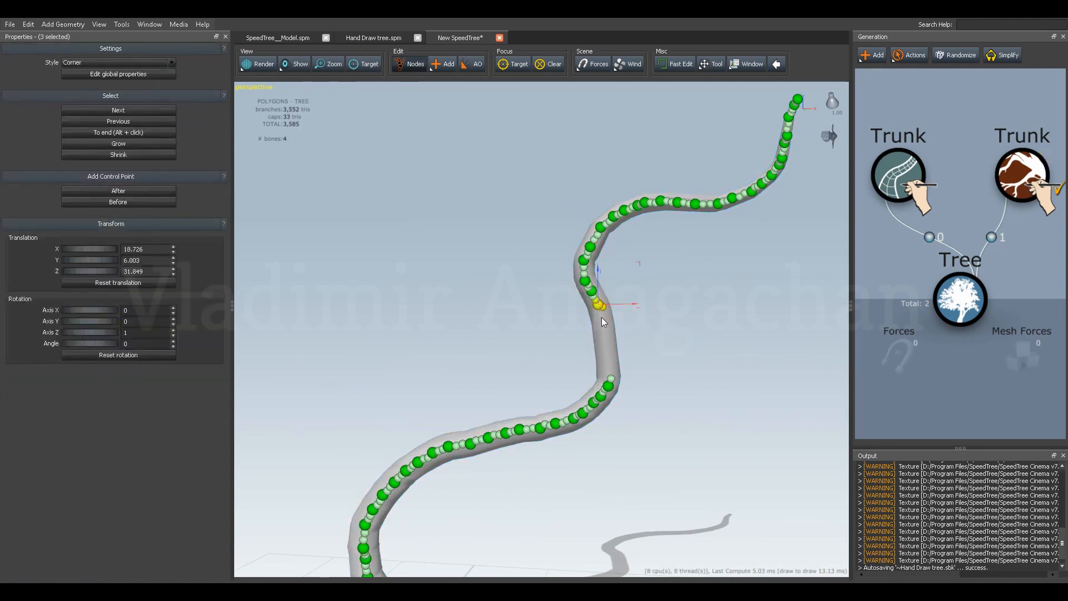
{"action": "key", "text": "Delete"}
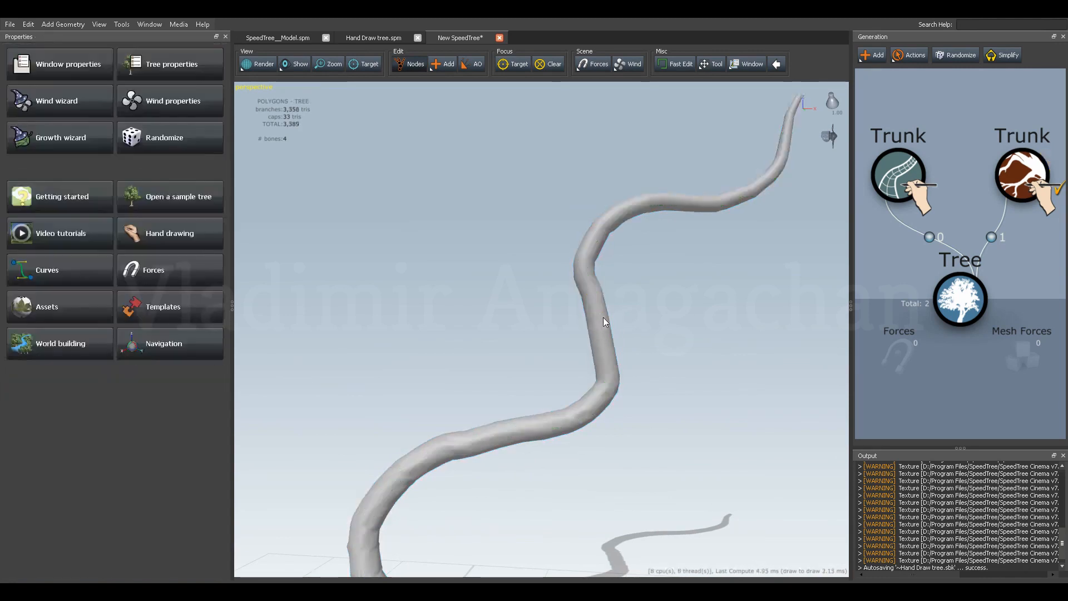
Reselect the trunk and move the control point at the upper edge of the gap down into the straightened section.
{"action": "left_click", "coordinate": [604, 305]}
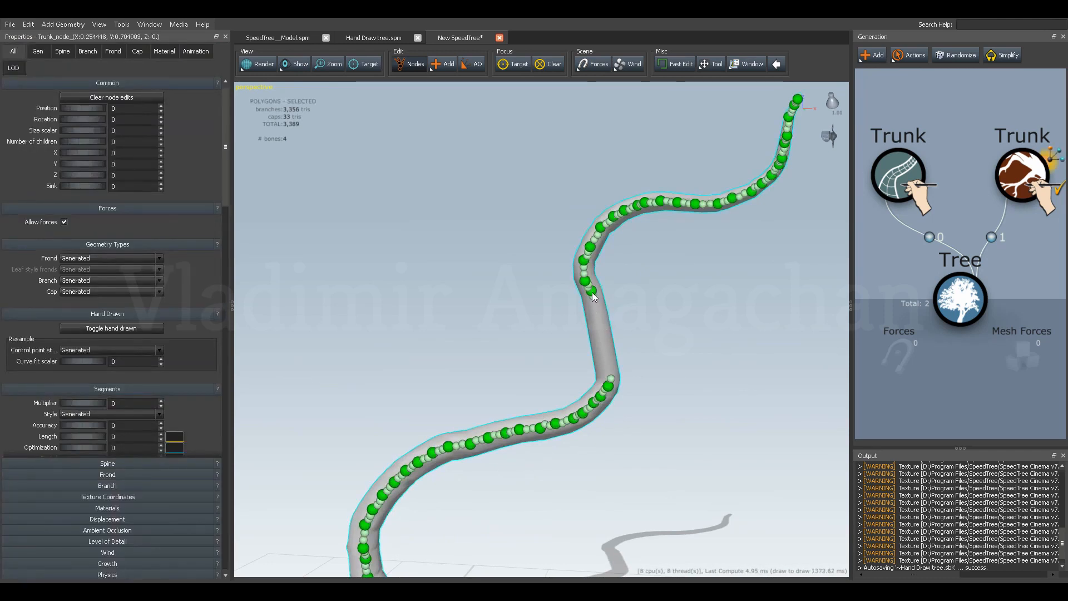
{"action": "left_click", "coordinate": [592, 292]}
{"action": "left_click", "coordinate": [626, 279]}
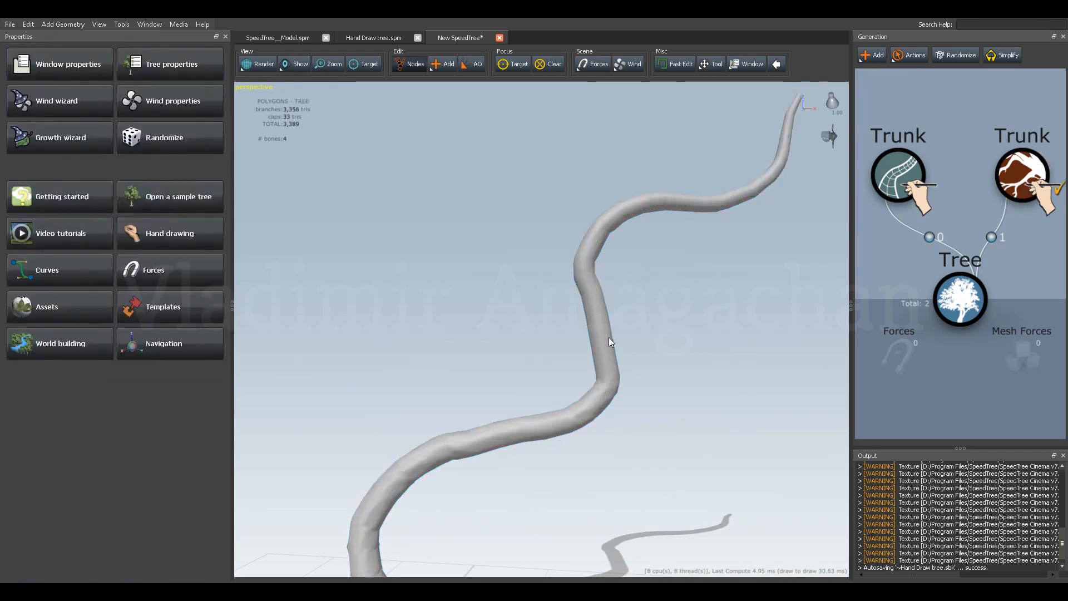
{"action": "left_click", "coordinate": [602, 326]}
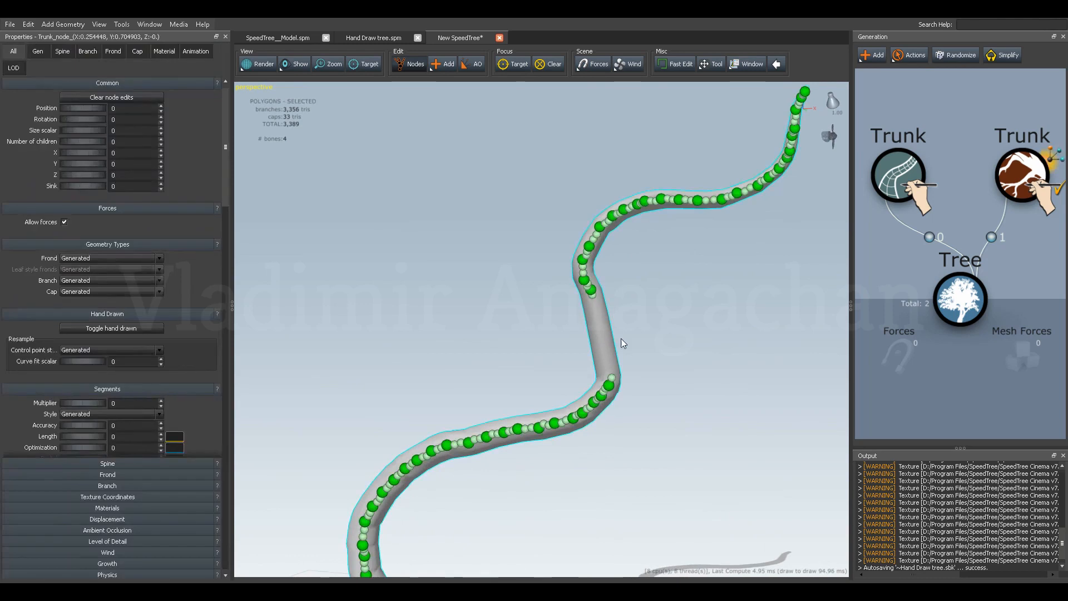
{"action": "left_click", "coordinate": [592, 288]}
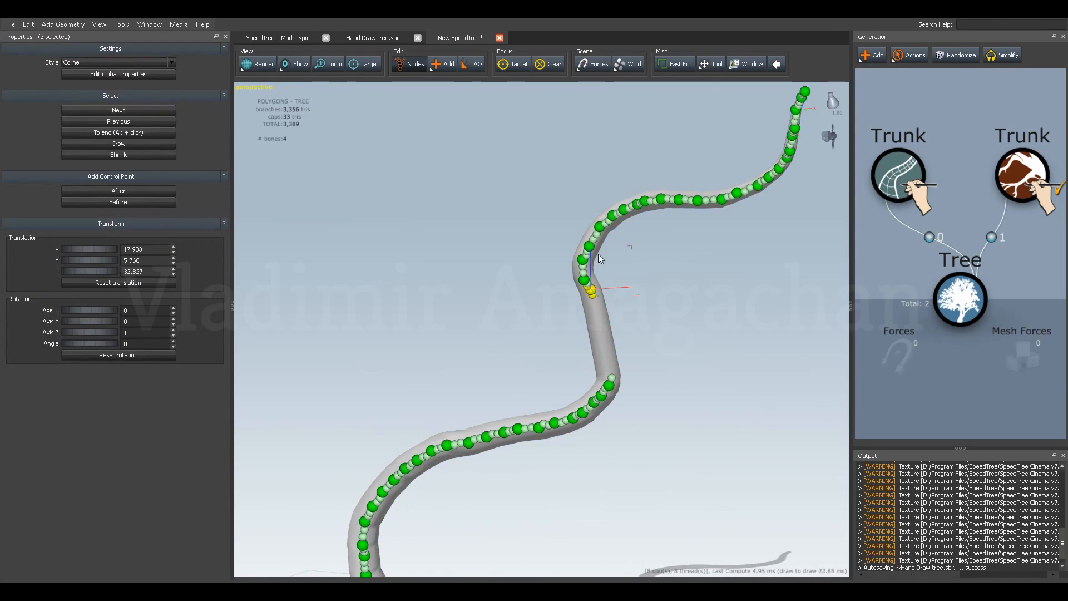
{"action": "left_click_drag", "start_coordinate": [591, 252], "coordinate": [621, 308]}
Move the control point at the gap's lower edge up to about X 18.71, Z 26.08.
{"action": "left_click", "coordinate": [610, 382]}
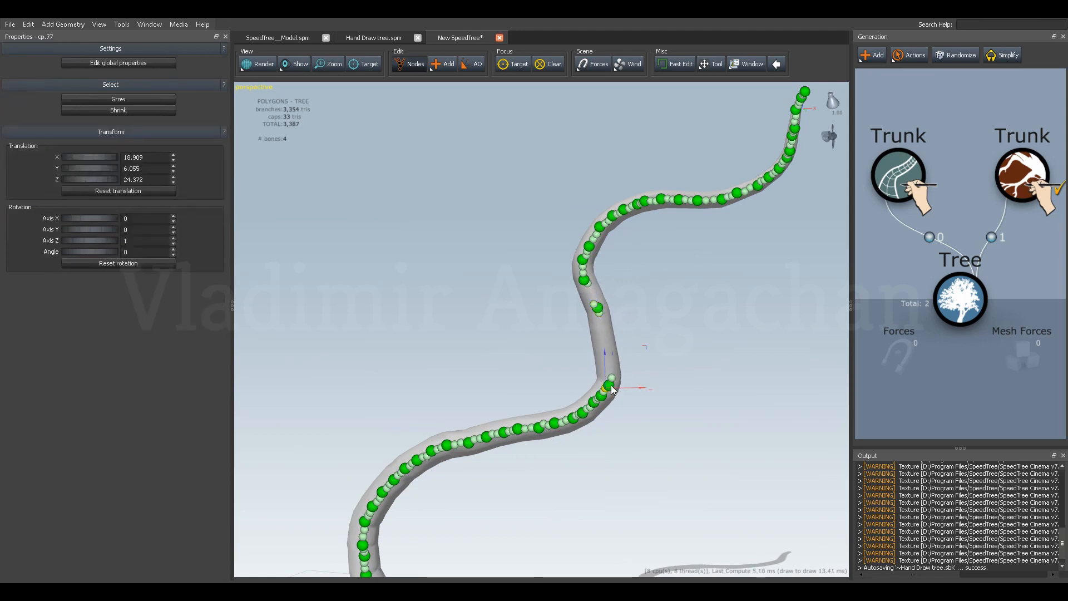
{"action": "left_click", "coordinate": [610, 386]}
{"action": "left_click_drag", "start_coordinate": [608, 357], "coordinate": [608, 337]}
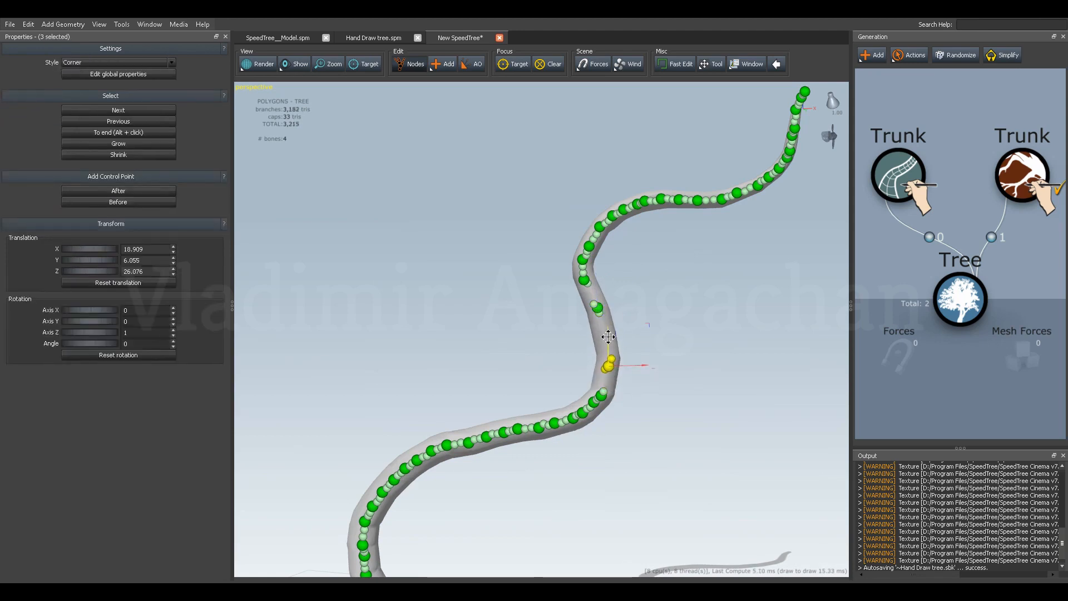
{"action": "left_click", "coordinate": [630, 356]}
{"action": "left_click", "coordinate": [615, 362]}
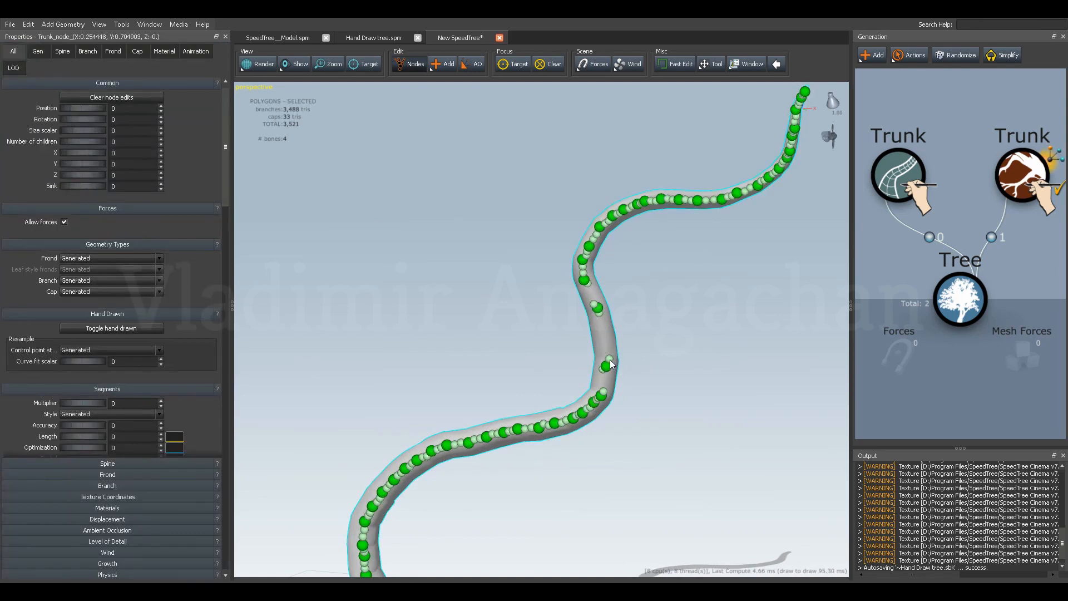
Stretch the handles of the raised lower control point along the trunk, placing the upper one at about Z 28.6 and the lower at Z 24.8.
{"action": "left_click", "coordinate": [610, 359]}
{"action": "mouse_move", "coordinate": [609, 340]}
{"action": "left_mouse_down"}
{"action": "mouse_move", "coordinate": [609, 325]}
{"action": "mouse_move", "coordinate": [628, 342]}
{"action": "left_mouse_up"}
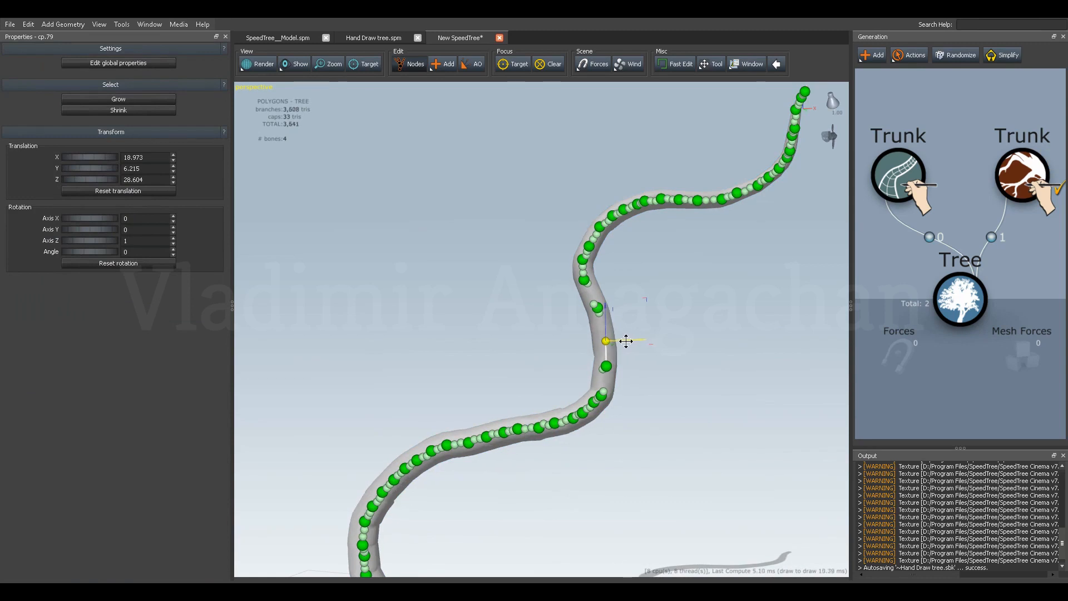
{"action": "left_click", "coordinate": [604, 369]}
{"action": "left_click_drag", "start_coordinate": [601, 340], "coordinate": [605, 349]}
{"action": "left_click_drag", "start_coordinate": [621, 393], "coordinate": [604, 359]}
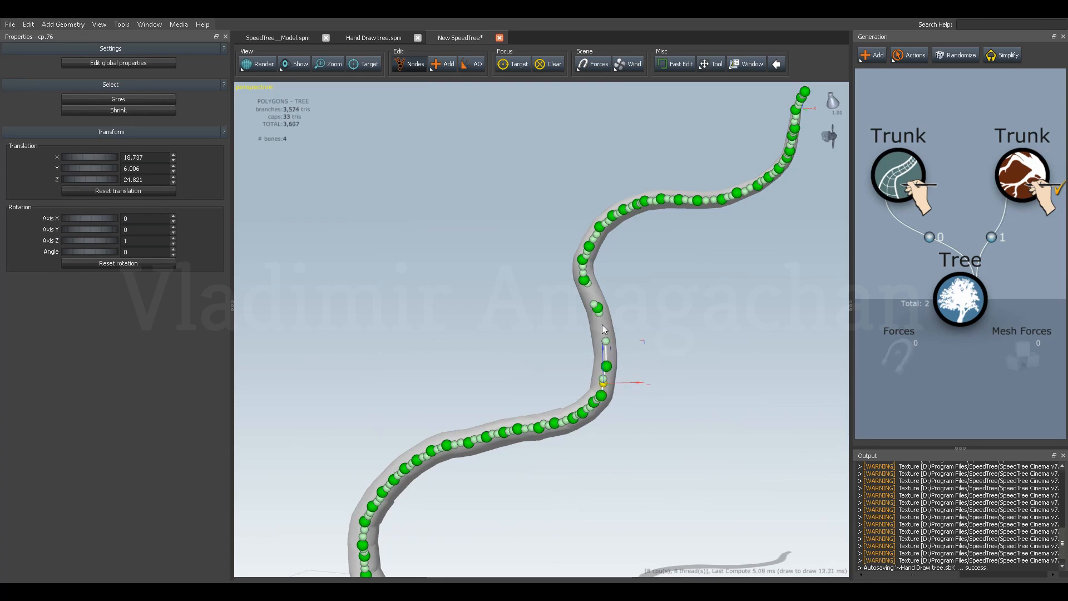
Extend the upper gap point's lower handle down the trunk, and undo the upward move of that control point.
{"action": "left_click", "coordinate": [599, 313]}
{"action": "mouse_move", "coordinate": [601, 278]}
{"action": "left_mouse_down"}
{"action": "mouse_move", "coordinate": [601, 306]}
{"action": "mouse_move", "coordinate": [629, 332]}
{"action": "mouse_move", "coordinate": [602, 270]}
{"action": "left_mouse_up"}
{"action": "left_click", "coordinate": [596, 308], "text": "shift"}
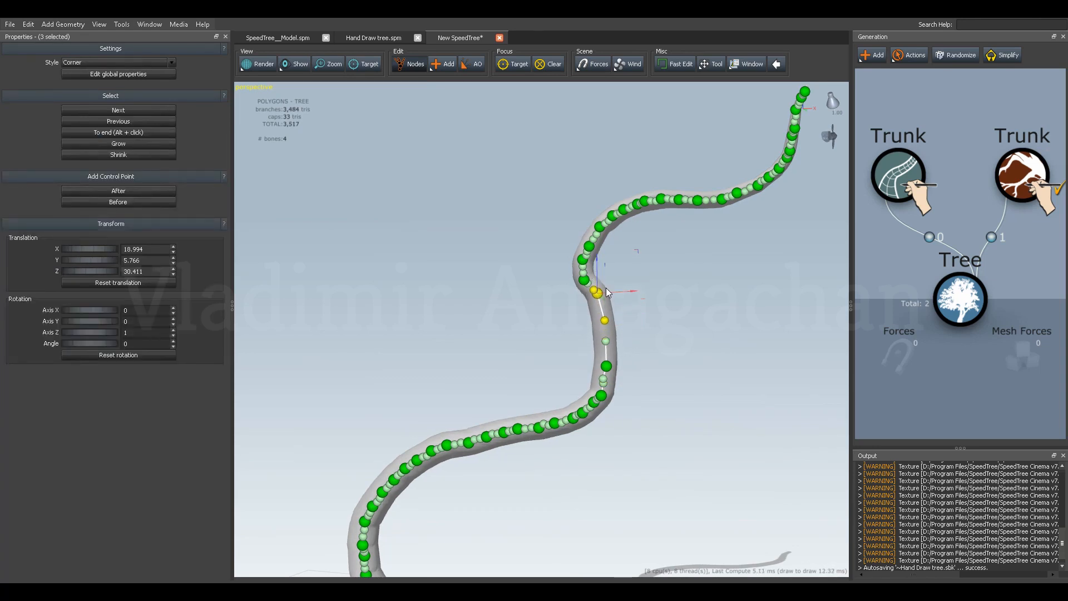
{"action": "key", "text": "ctrl+z"}
{"action": "left_click", "coordinate": [609, 329]}
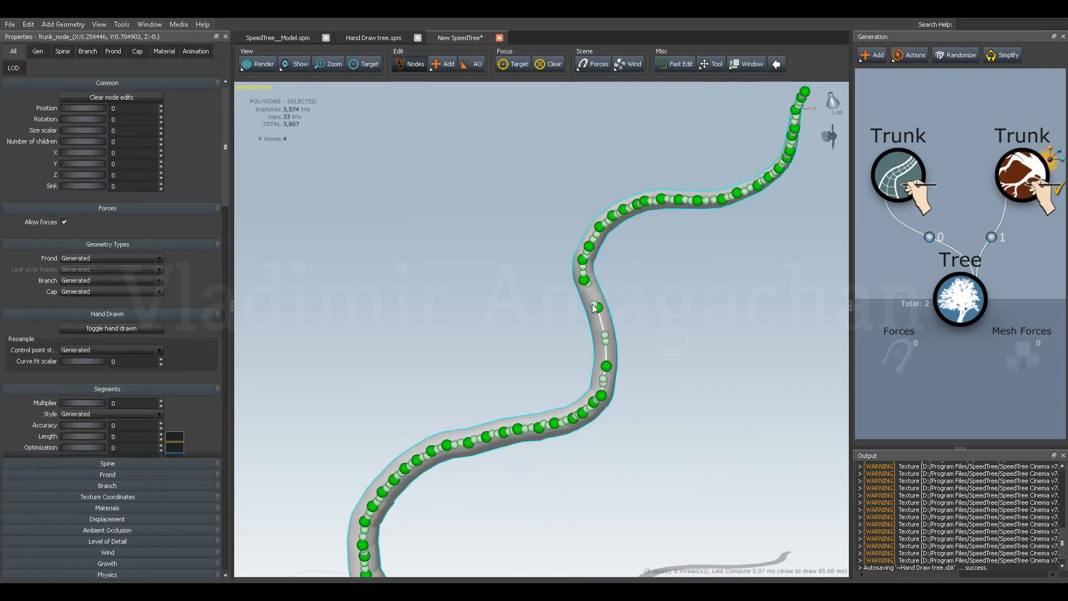
Spread the handles above the upper gap point along the trunk and lower the control point itself.
{"action": "left_click", "coordinate": [595, 306]}
{"action": "mouse_move", "coordinate": [593, 280]}
{"action": "left_mouse_down"}
{"action": "mouse_move", "coordinate": [588, 266]}
{"action": "mouse_move", "coordinate": [612, 288]}
{"action": "left_mouse_up"}
{"action": "left_click", "coordinate": [588, 285]}
{"action": "left_click", "coordinate": [596, 297]}
{"action": "left_click_drag", "start_coordinate": [621, 294], "coordinate": [603, 292]}
{"action": "left_click", "coordinate": [595, 305]}
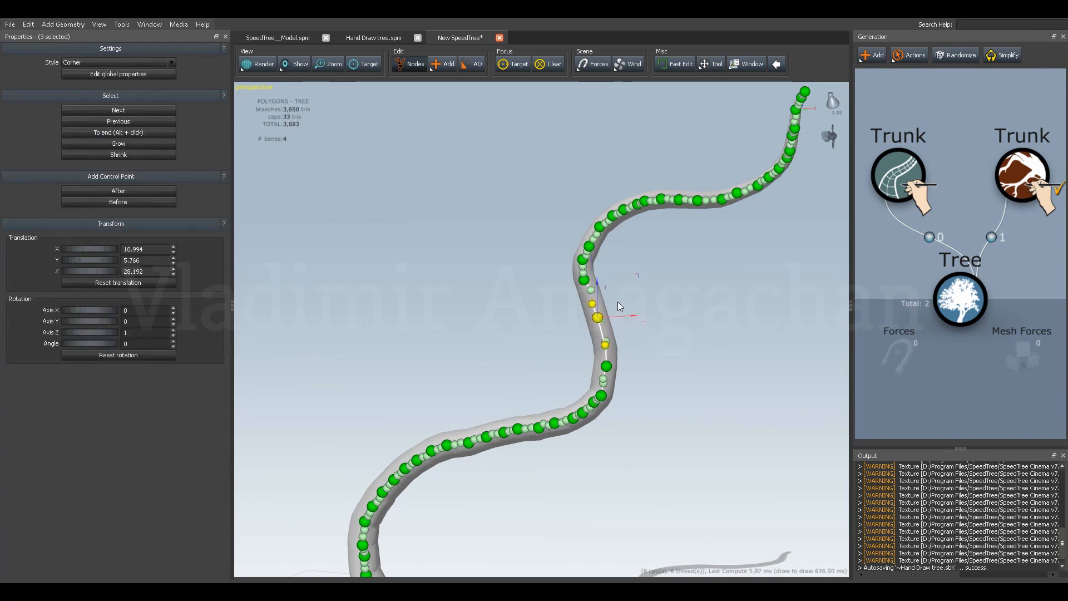
Bring together the two handles between the gap's control points, setting the lower point's handle at about Z 28.8.
{"action": "left_click", "coordinate": [606, 342]}
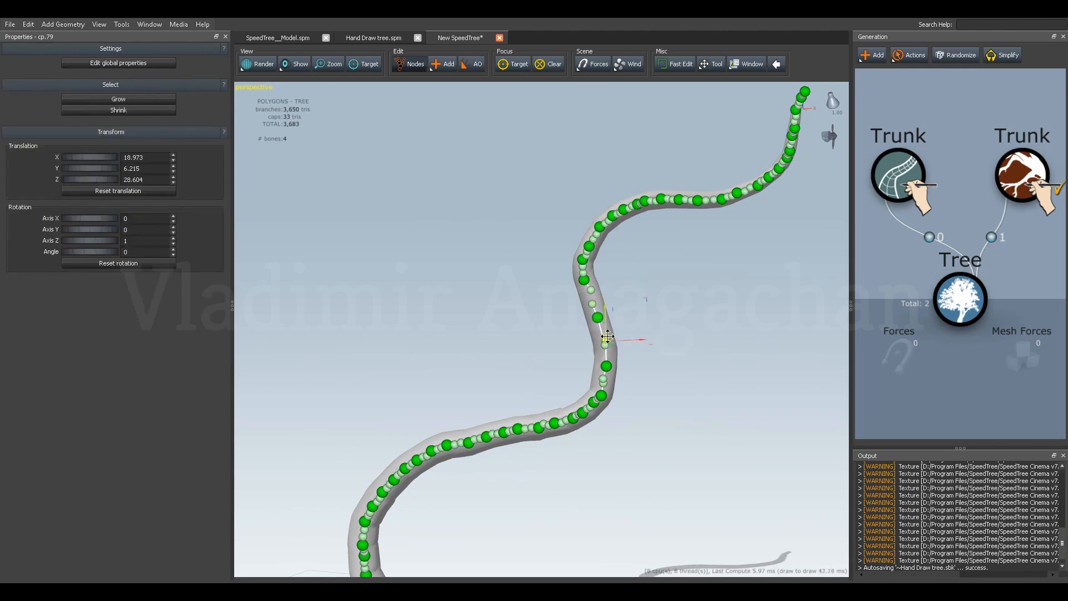
{"action": "left_click_drag", "start_coordinate": [604, 323], "coordinate": [604, 312]}
{"action": "left_click", "coordinate": [606, 342]}
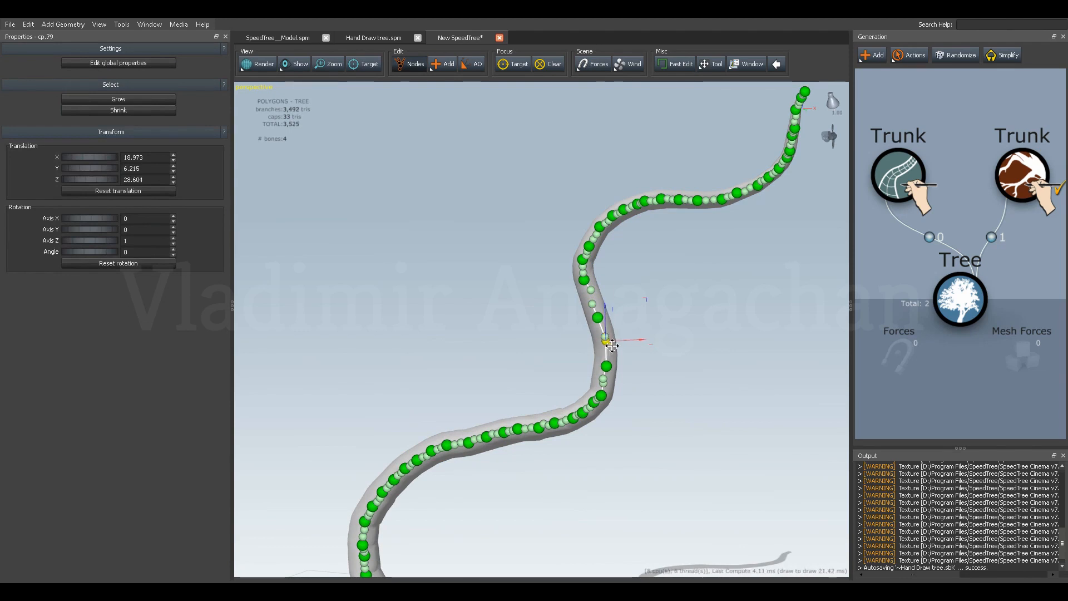
{"action": "left_click_drag", "start_coordinate": [607, 319], "coordinate": [606, 316]}
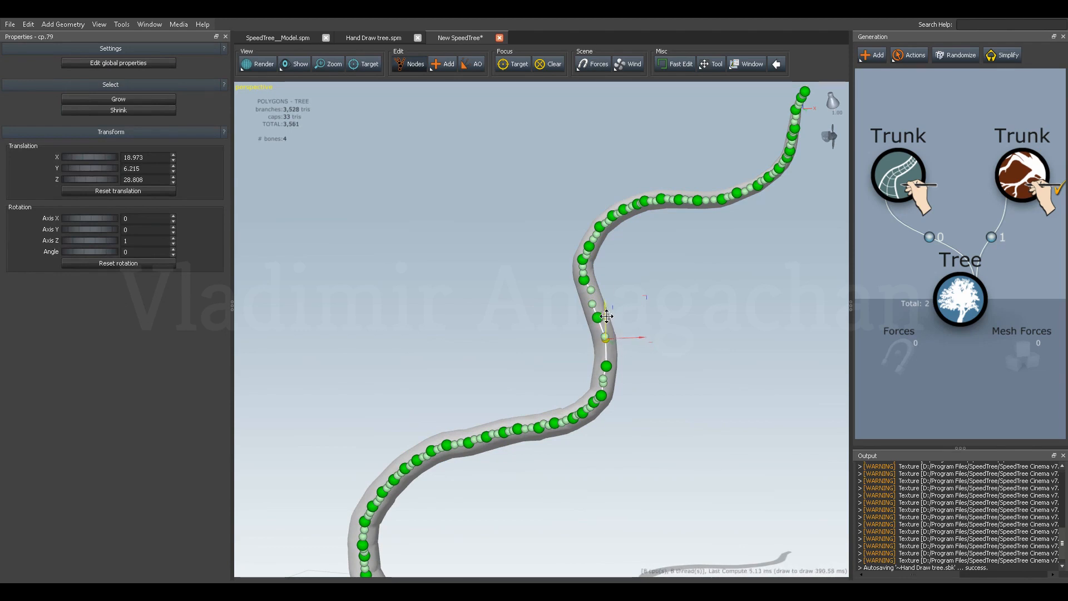
Bring together the two handles above the upper gap point, setting that point's upper handle at about Z 32.16.
{"action": "left_click", "coordinate": [591, 290]}
{"action": "left_click_drag", "start_coordinate": [593, 267], "coordinate": [593, 277]}
{"action": "left_click", "coordinate": [593, 306]}
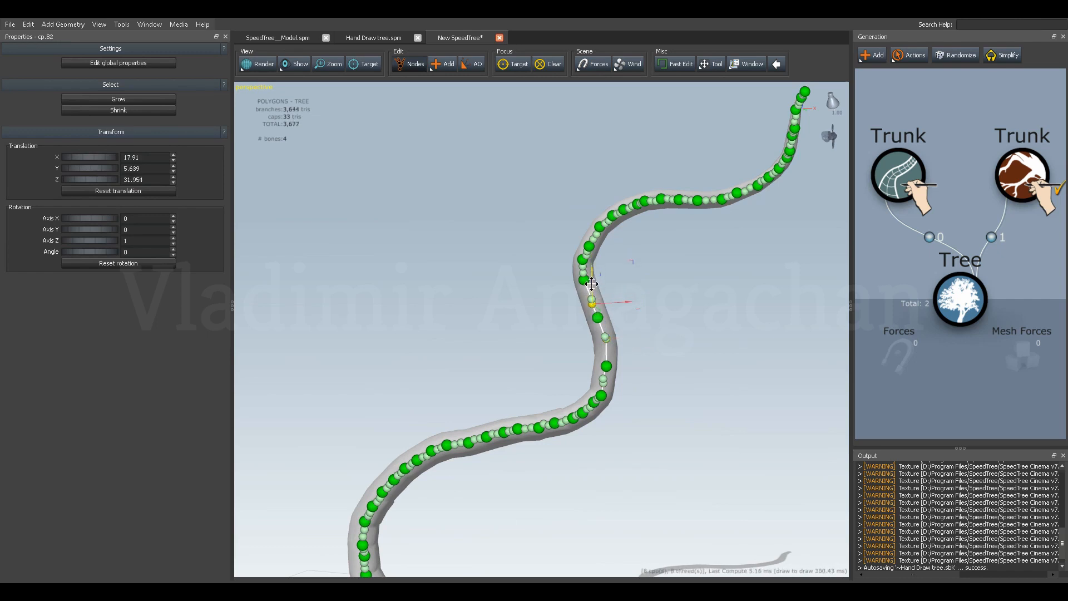
{"action": "left_click_drag", "start_coordinate": [591, 285], "coordinate": [592, 281]}
From the trunk's side view, shift the upper gap point's lower handle sideways to about Y 6.02.
{"action": "left_click_drag", "start_coordinate": [476, 380], "coordinate": [569, 396]}
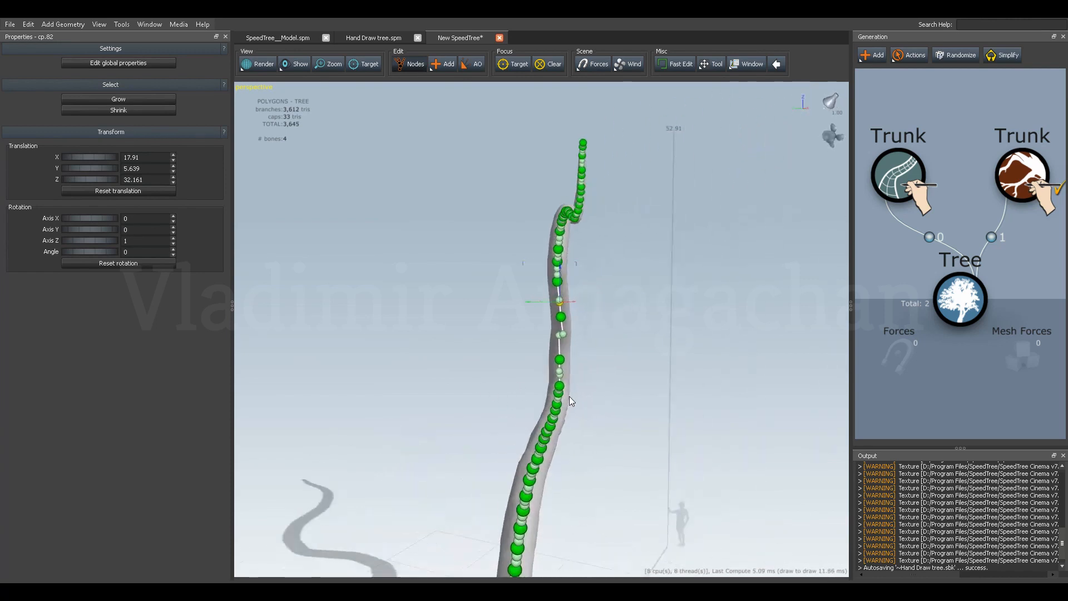
{"action": "left_click_drag", "start_coordinate": [551, 345], "coordinate": [547, 345]}
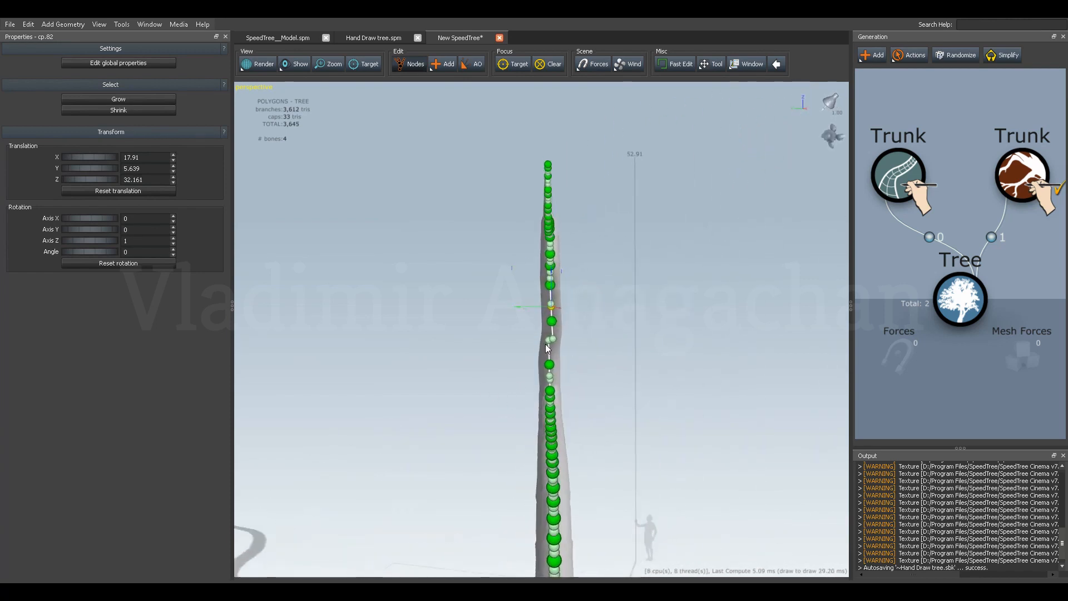
{"action": "scroll", "coordinate": [558, 348], "scroll_direction": "up", "scroll_amount": 2}
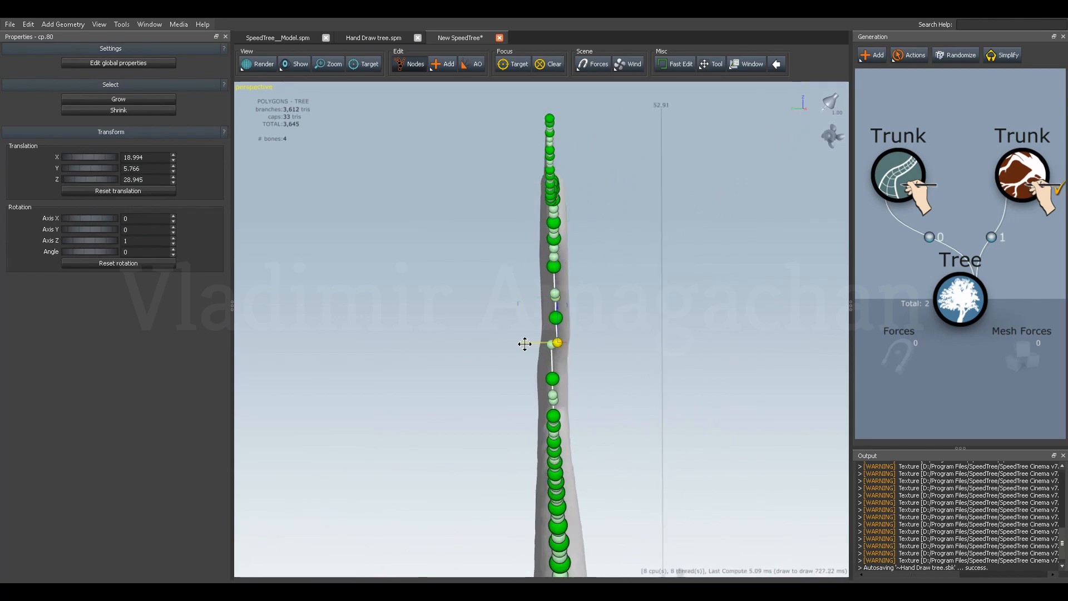
{"action": "left_click_drag", "start_coordinate": [525, 343], "coordinate": [520, 343]}
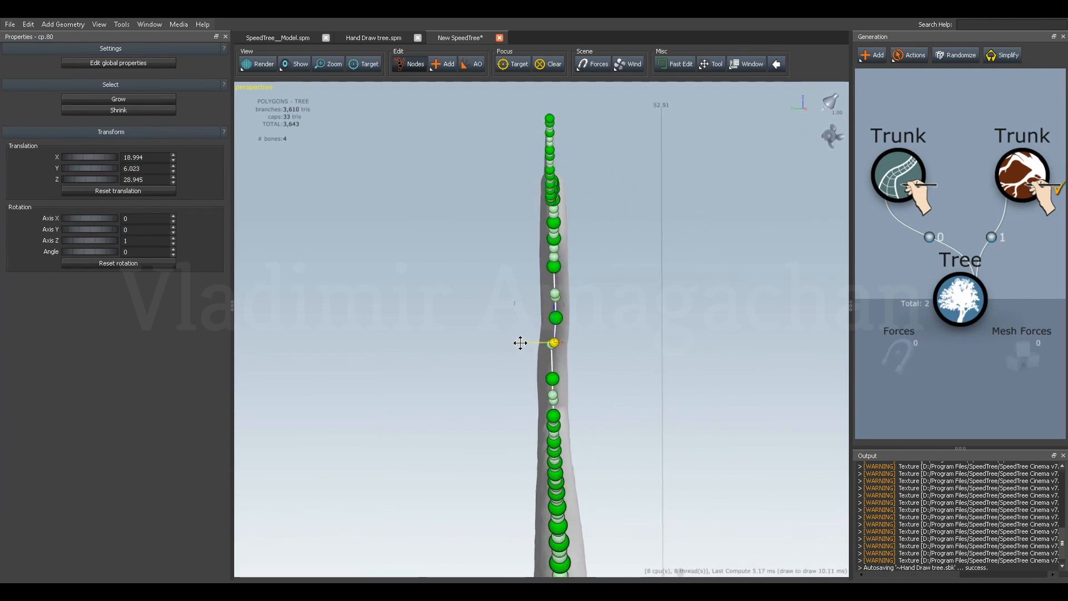
Move two neighbouring control points on the lower trunk sideways to form a kink, with the upper one at about Z 17.83.
{"action": "mouse_move", "coordinate": [506, 408]}
{"action": "left_mouse_down"}
{"action": "mouse_move", "coordinate": [517, 441]}
{"action": "mouse_move", "coordinate": [488, 450]}
{"action": "mouse_move", "coordinate": [509, 396]}
{"action": "mouse_move", "coordinate": [489, 369]}
{"action": "mouse_move", "coordinate": [516, 405]}
{"action": "mouse_move", "coordinate": [588, 366]}
{"action": "mouse_move", "coordinate": [521, 395]}
{"action": "mouse_move", "coordinate": [524, 422]}
{"action": "mouse_move", "coordinate": [521, 409]}
{"action": "left_mouse_up"}
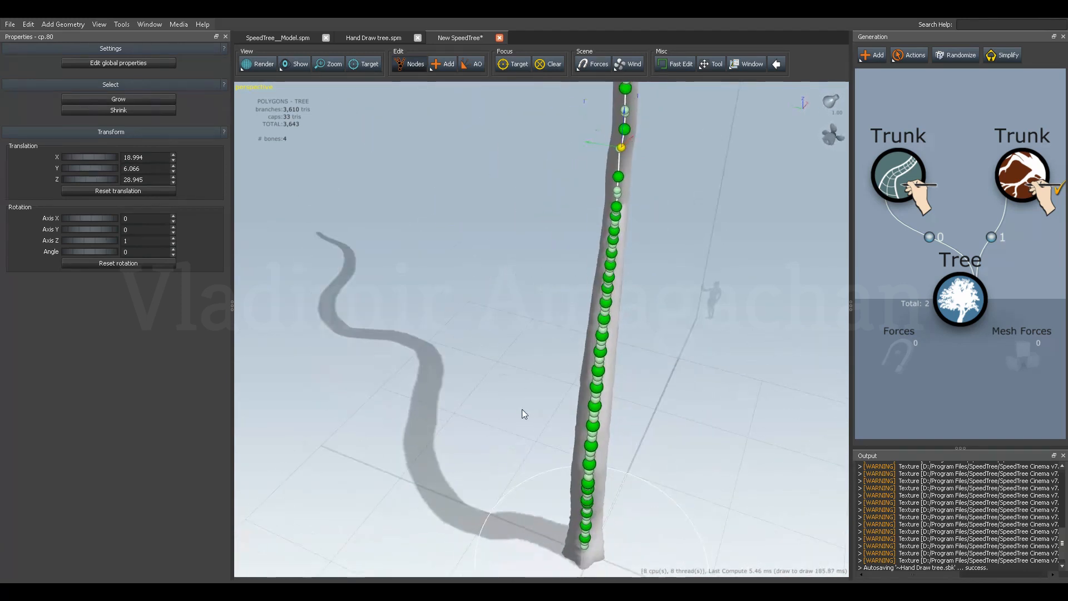
{"action": "left_click", "coordinate": [596, 390]}
{"action": "left_click_drag", "start_coordinate": [572, 387], "coordinate": [559, 358]}
{"action": "left_click", "coordinate": [597, 379]}
{"action": "left_click", "coordinate": [596, 371]}
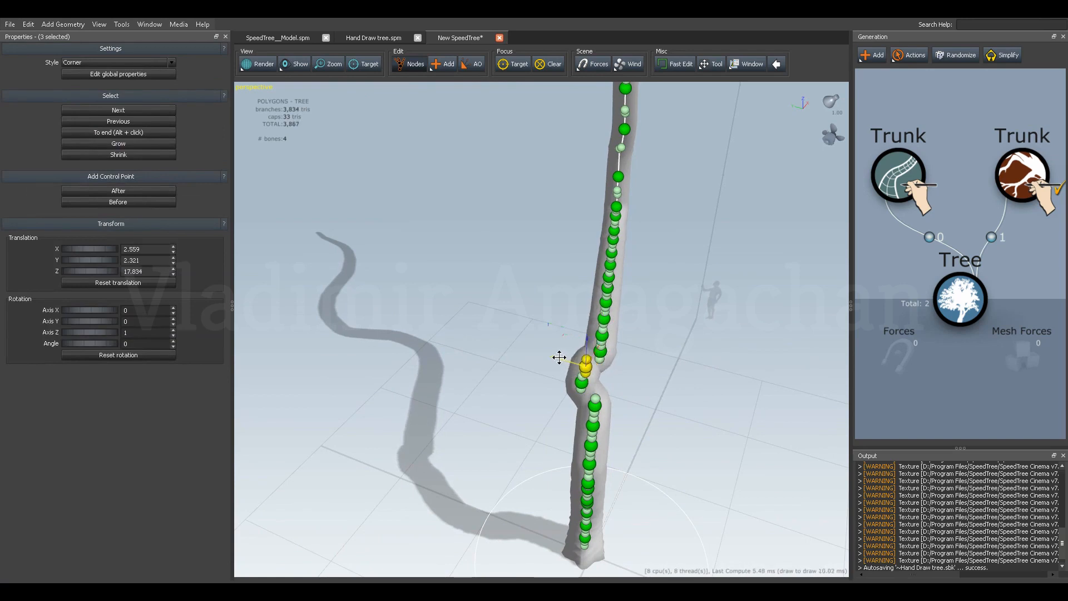
Delete the control point directly above the kink to smooth the transition into the upper trunk.
{"action": "left_click", "coordinate": [601, 356]}
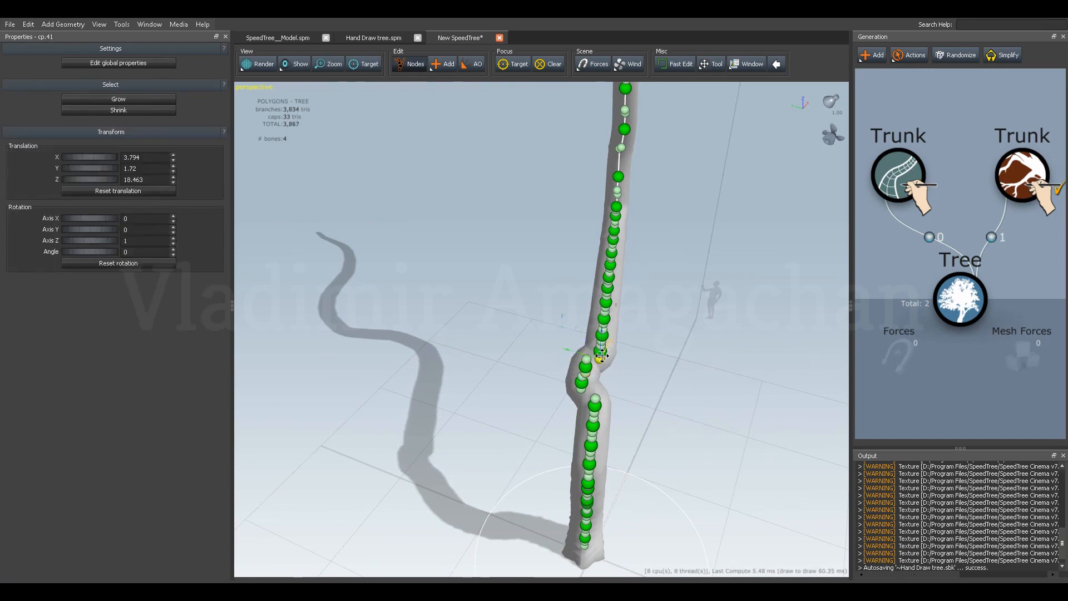
{"action": "left_click", "coordinate": [641, 352]}
{"action": "left_click", "coordinate": [610, 355]}
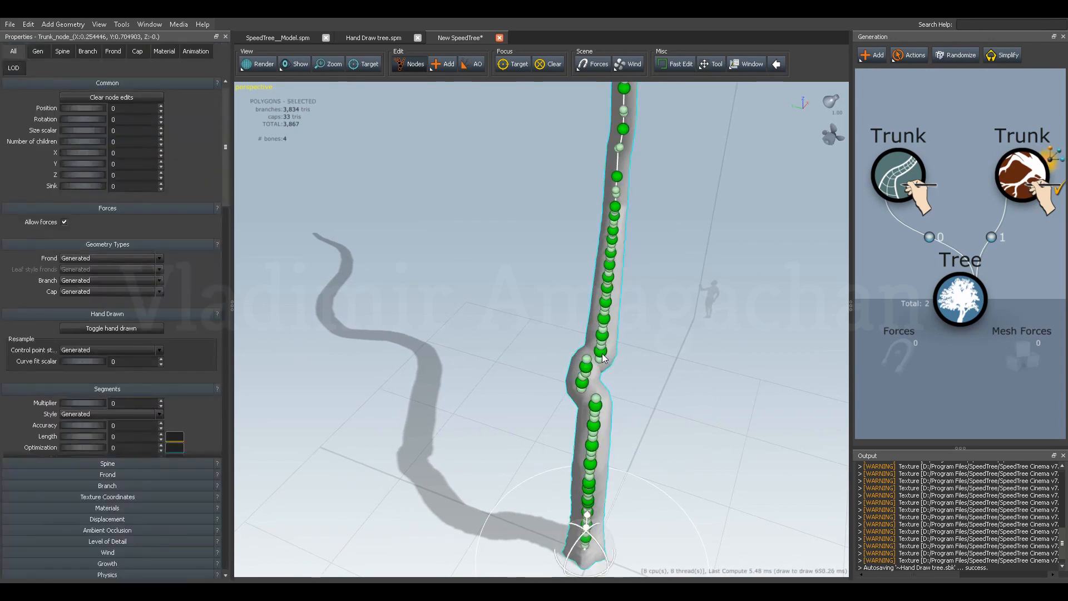
{"action": "left_click", "coordinate": [604, 358]}
{"action": "left_click", "coordinate": [606, 368]}
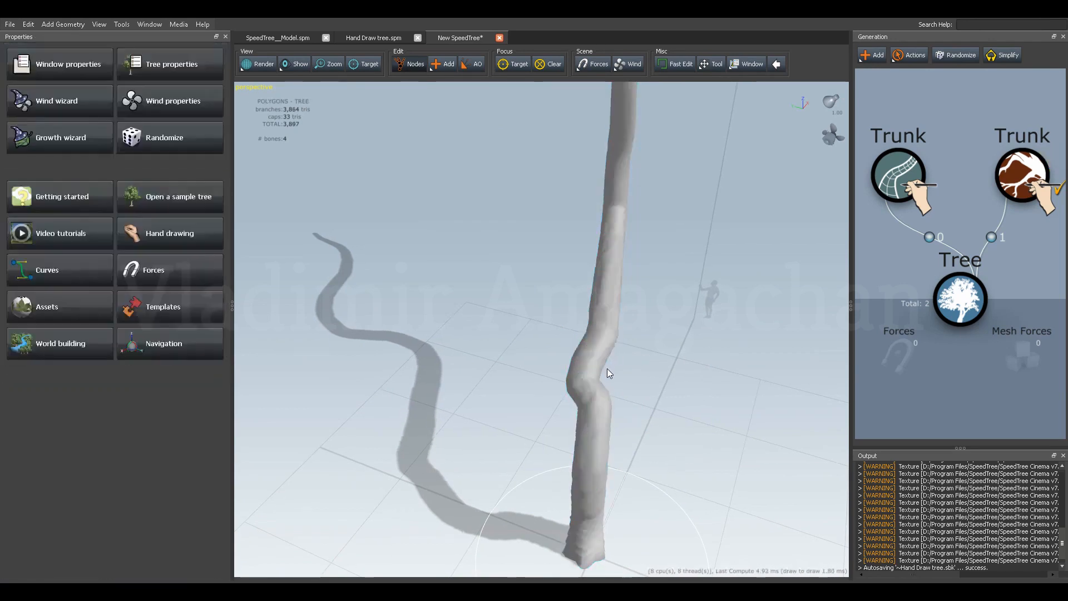
Shift the two control points above the kink in the lower trunk sideways along Y to widen the bend.
{"action": "left_click", "coordinate": [603, 360]}
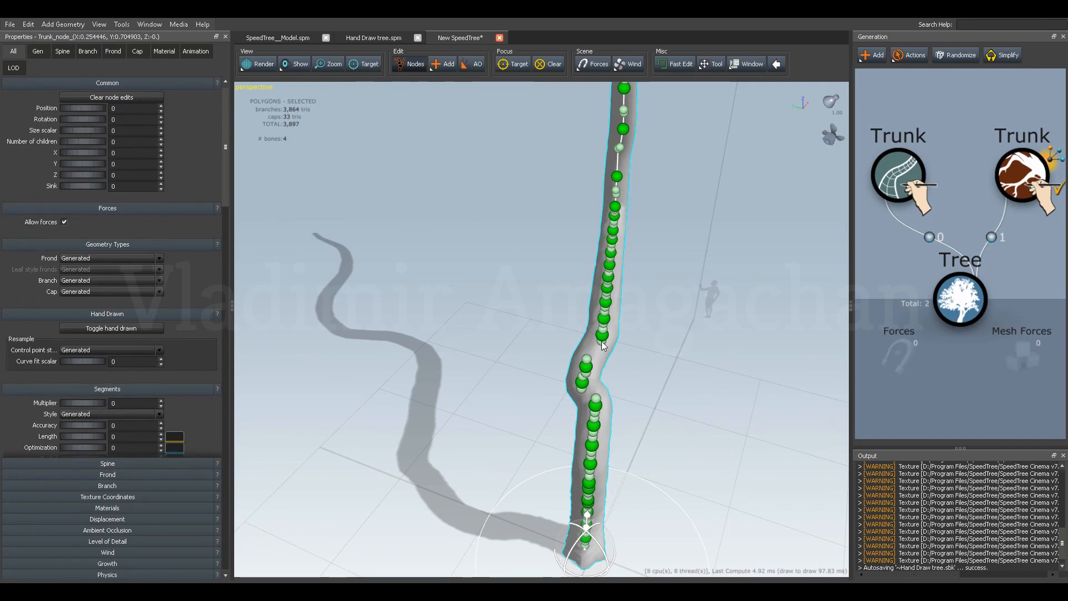
{"action": "left_click", "coordinate": [603, 338]}
{"action": "left_click", "coordinate": [656, 340]}
{"action": "left_click", "coordinate": [605, 342]}
{"action": "left_click", "coordinate": [604, 339]}
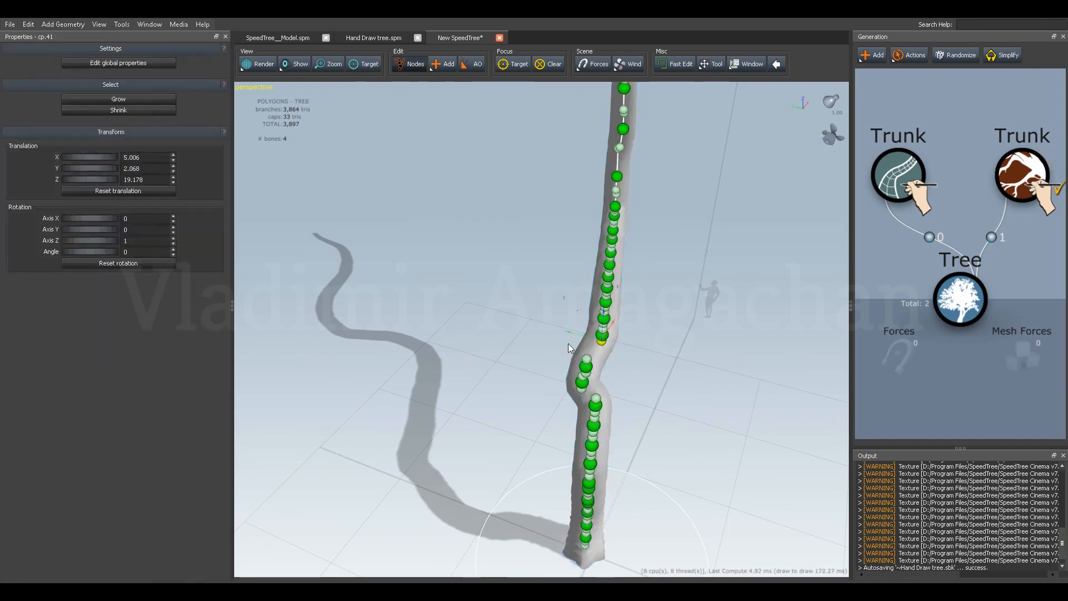
{"action": "left_click", "coordinate": [599, 335]}
{"action": "left_click_drag", "start_coordinate": [580, 331], "coordinate": [550, 356]}
{"action": "left_click", "coordinate": [585, 367]}
Move the following two control points up the trunk sideways, to about Y 3.24 and Y 3.26, to smooth the bend's upper end.
{"action": "left_click", "coordinate": [604, 320]}
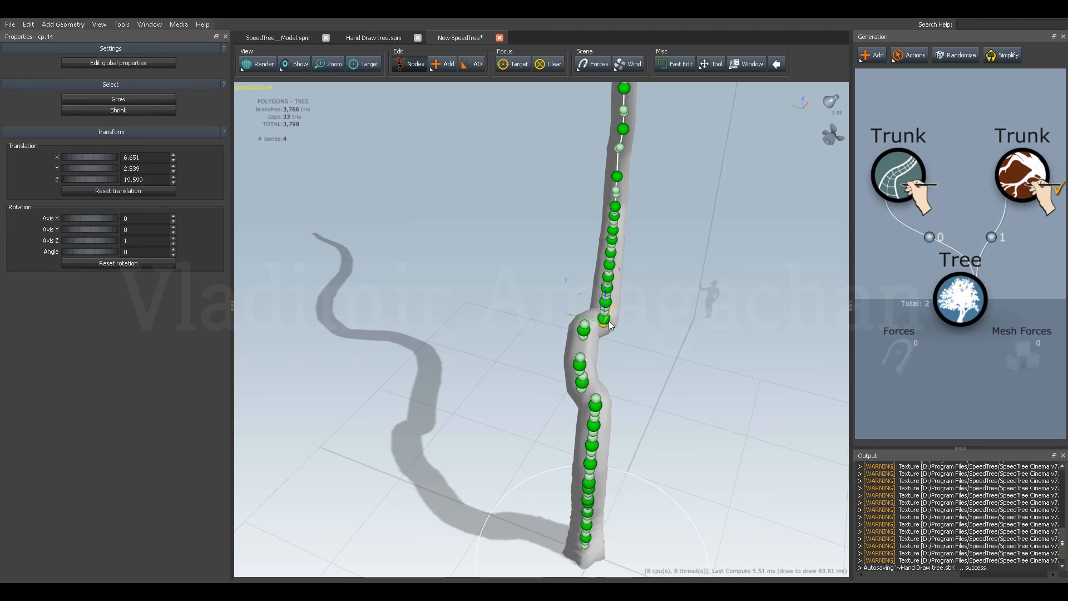
{"action": "left_click", "coordinate": [608, 322]}
{"action": "left_click_drag", "start_coordinate": [587, 316], "coordinate": [577, 313]}
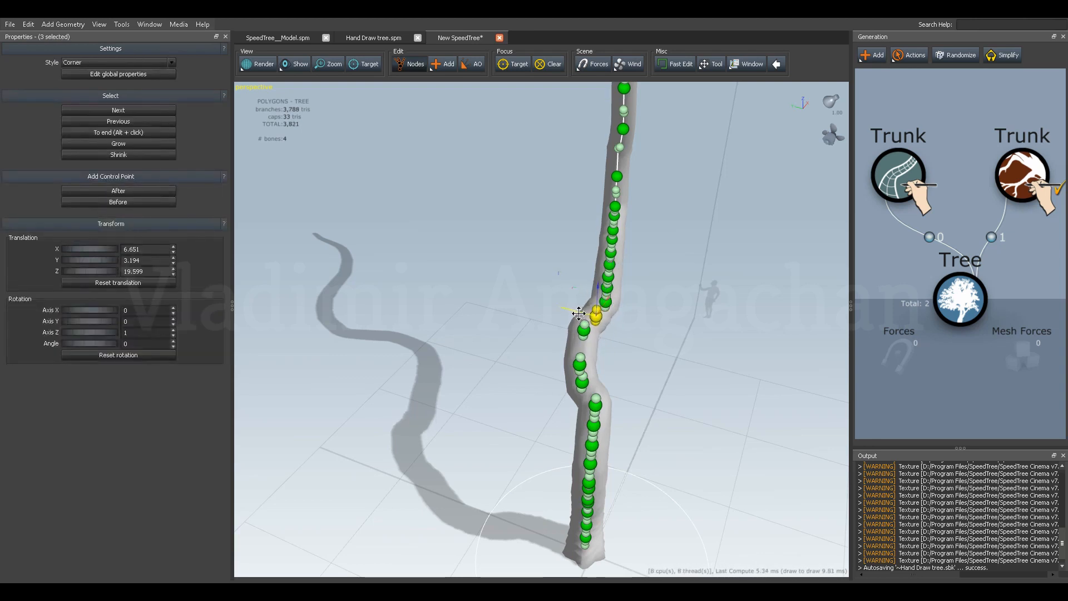
{"action": "left_click", "coordinate": [608, 304]}
{"action": "left_click_drag", "start_coordinate": [585, 297], "coordinate": [582, 294]}
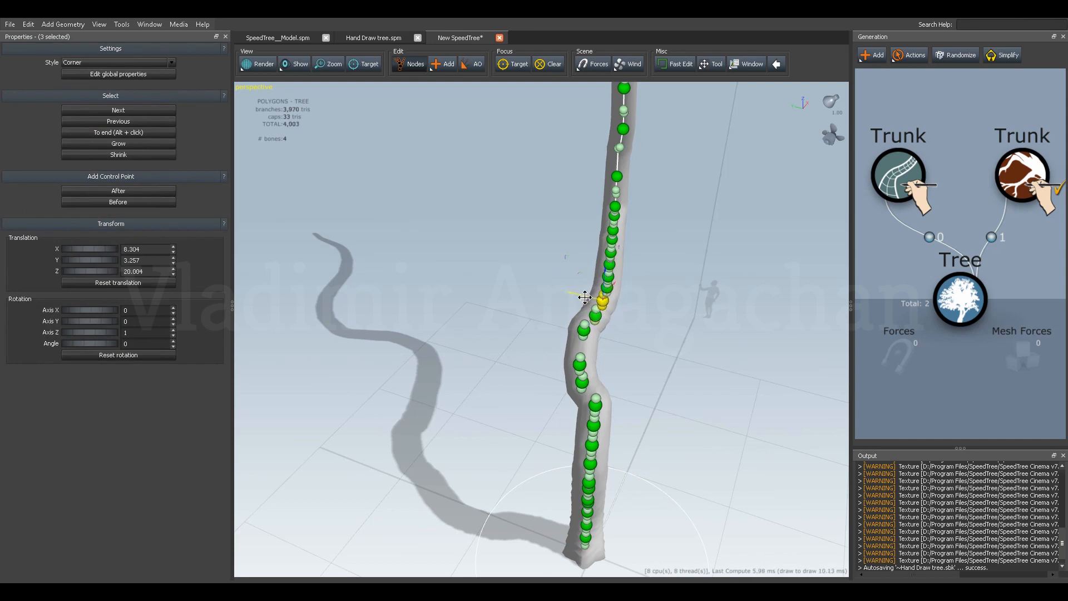
Shift the control point just below the kink sideways, bringing its lower handle to about Y 1.31.
{"action": "mouse_move", "coordinate": [608, 352]}
{"action": "left_mouse_down"}
{"action": "mouse_move", "coordinate": [570, 330]}
{"action": "mouse_move", "coordinate": [553, 387]}
{"action": "mouse_move", "coordinate": [599, 366]}
{"action": "left_mouse_up"}
{"action": "left_click", "coordinate": [579, 419]}
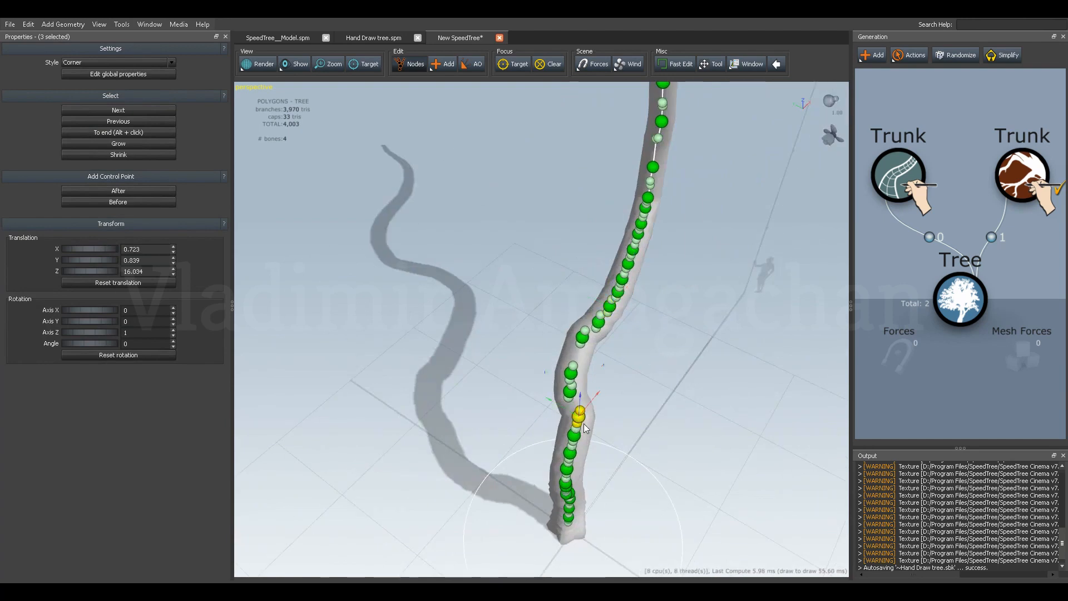
{"action": "left_click_drag", "start_coordinate": [559, 408], "coordinate": [653, 394]}
{"action": "left_click", "coordinate": [653, 394]}
{"action": "left_click", "coordinate": [604, 404]}
{"action": "left_click_drag", "start_coordinate": [574, 428], "coordinate": [605, 421]}
{"action": "left_click_drag", "start_coordinate": [555, 397], "coordinate": [536, 384]}
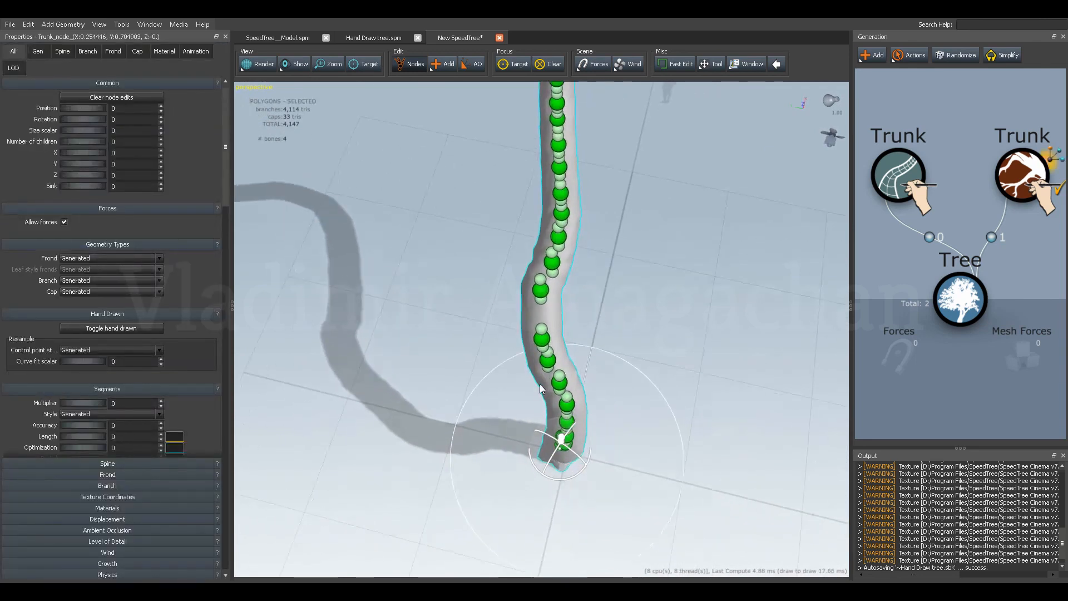
Reposition the handles of the control point below the kink, the lower at about Y 1.04 and the upper at about Y 1.75.
{"action": "left_click", "coordinate": [565, 391]}
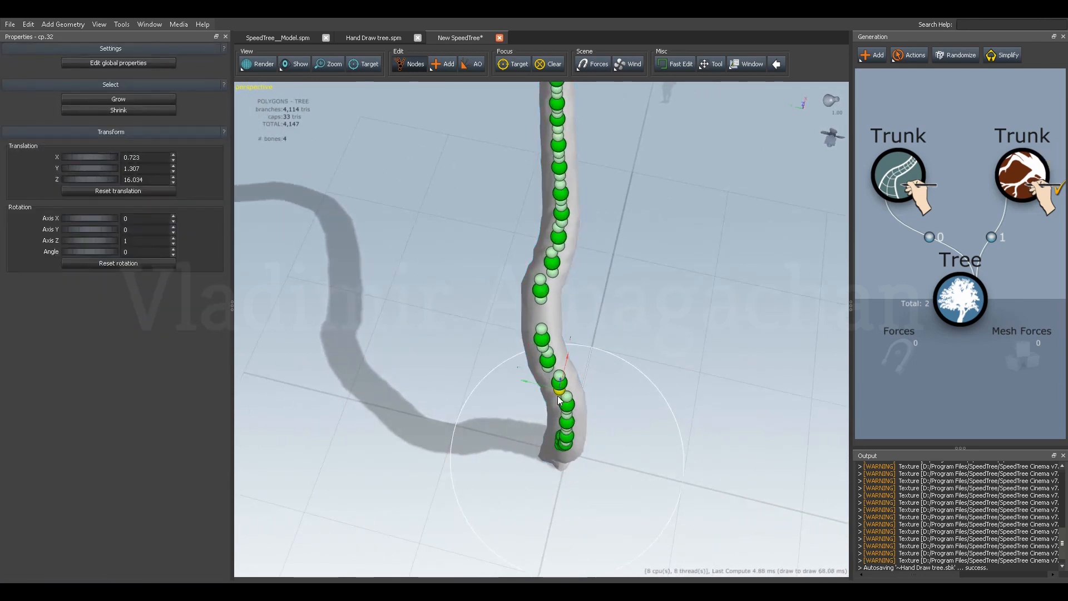
{"action": "left_click_drag", "start_coordinate": [534, 384], "coordinate": [571, 360]}
{"action": "left_click", "coordinate": [559, 379], "text": "shift"}
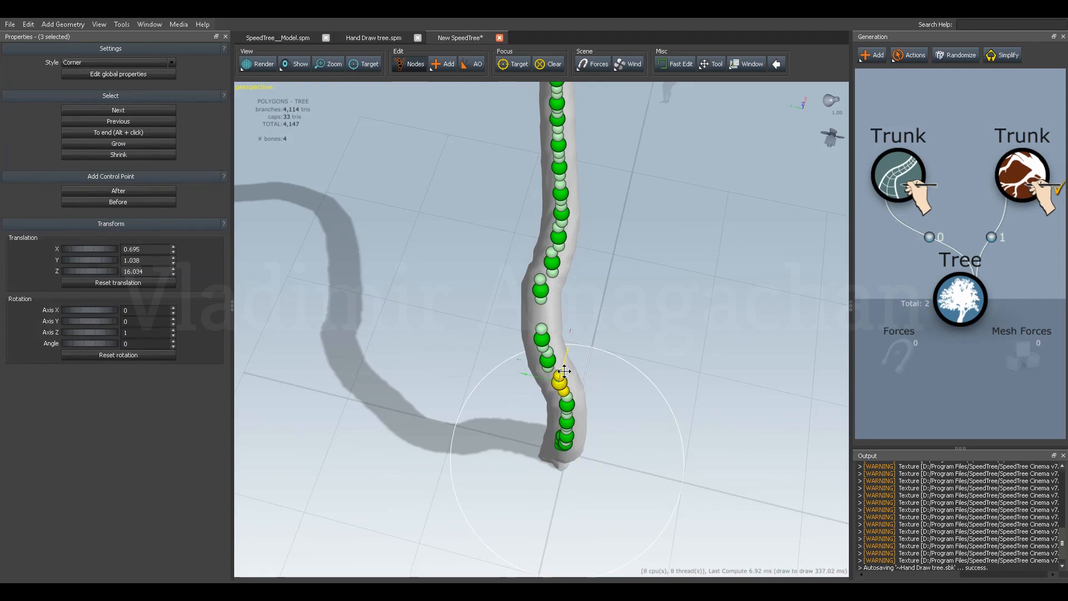
{"action": "left_click", "coordinate": [558, 380]}
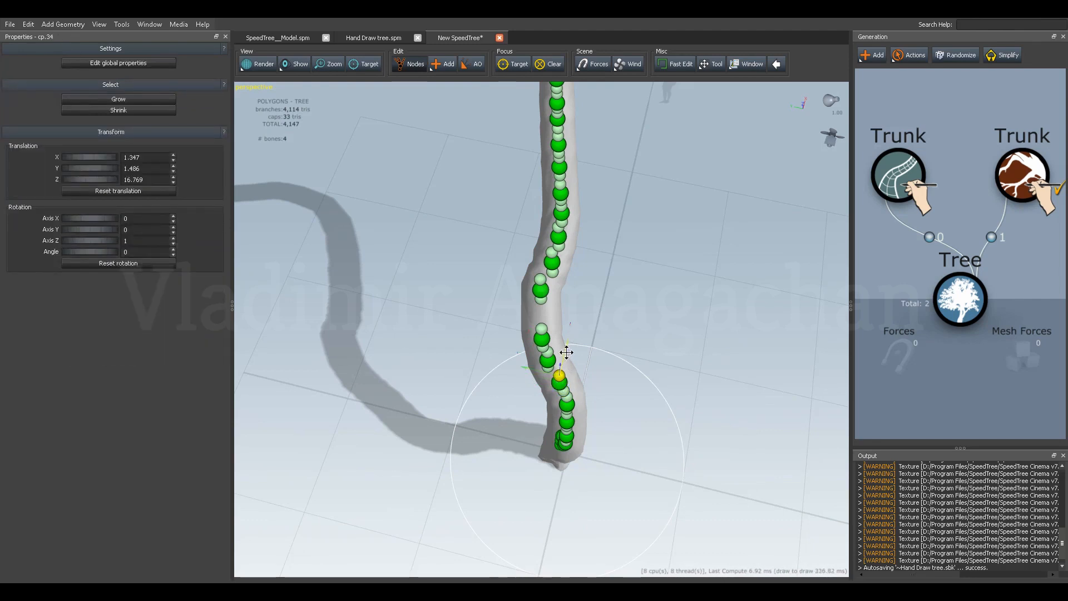
{"action": "mouse_move", "coordinate": [538, 370]}
{"action": "left_mouse_down"}
{"action": "mouse_move", "coordinate": [551, 374]}
{"action": "mouse_move", "coordinate": [522, 362]}
{"action": "left_mouse_up"}
Shift the upper handle of the next control point up the trunk sideways to about Y 2.69.
{"action": "left_click", "coordinate": [547, 371]}
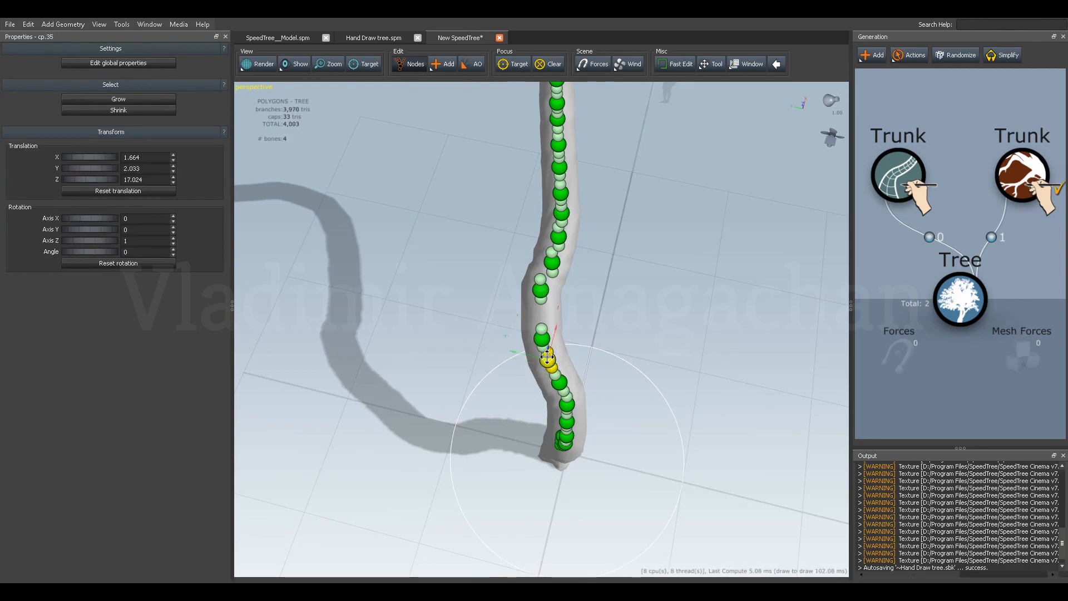
{"action": "left_click", "coordinate": [549, 357]}
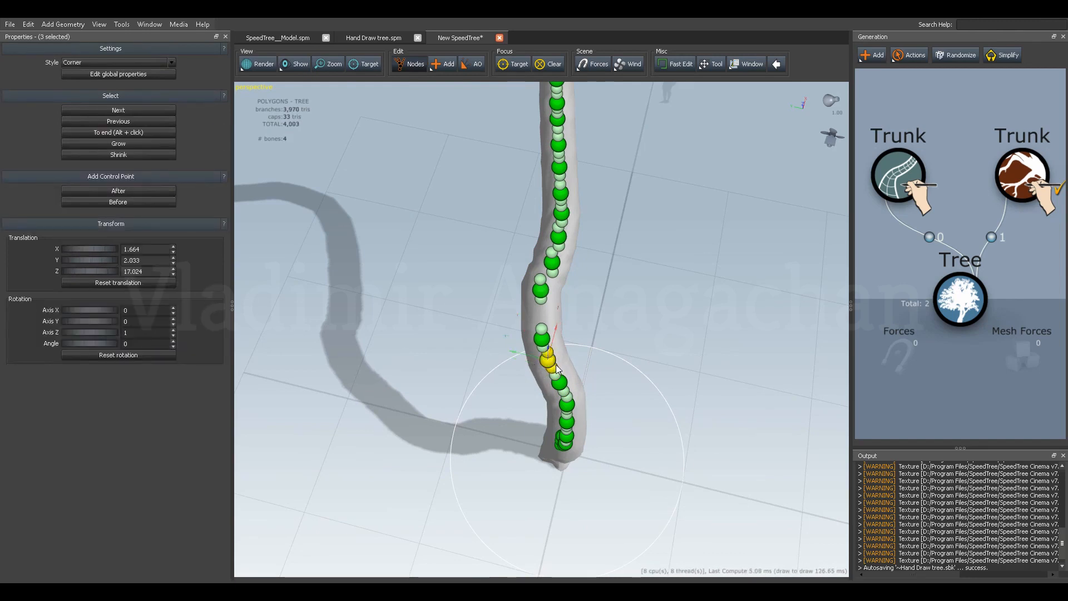
{"action": "left_click", "coordinate": [550, 357]}
{"action": "left_click", "coordinate": [551, 358]}
{"action": "left_click", "coordinate": [563, 366]}
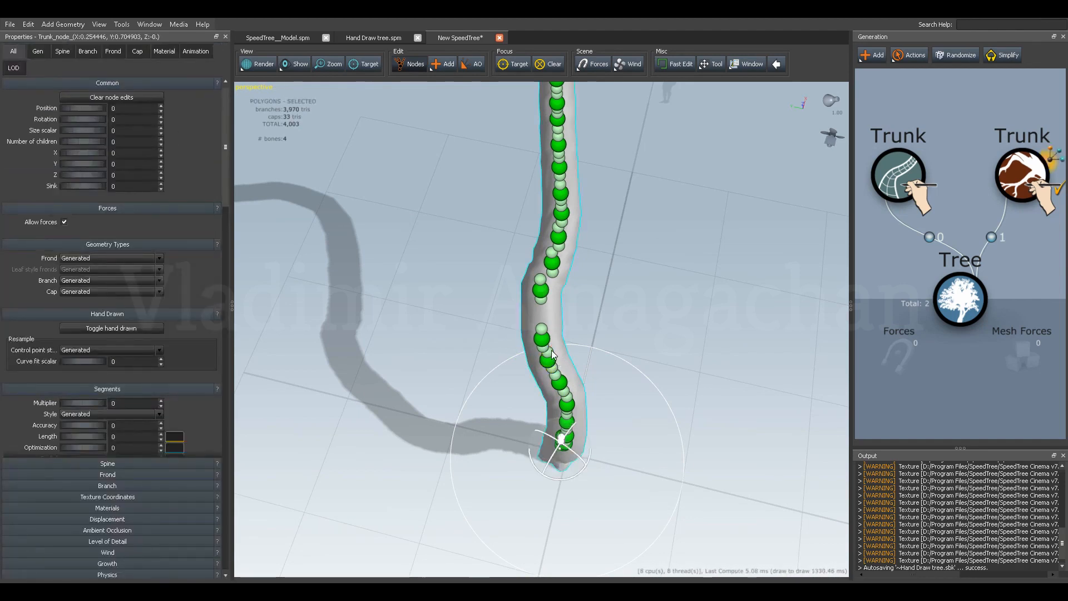
{"action": "left_click", "coordinate": [553, 354]}
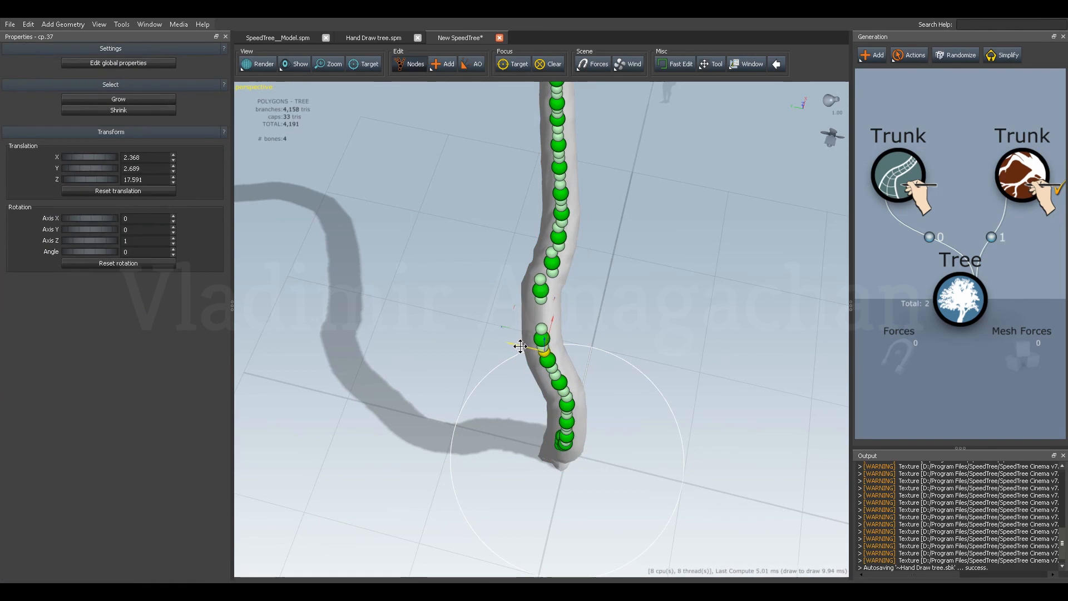
{"action": "left_click", "coordinate": [549, 354]}
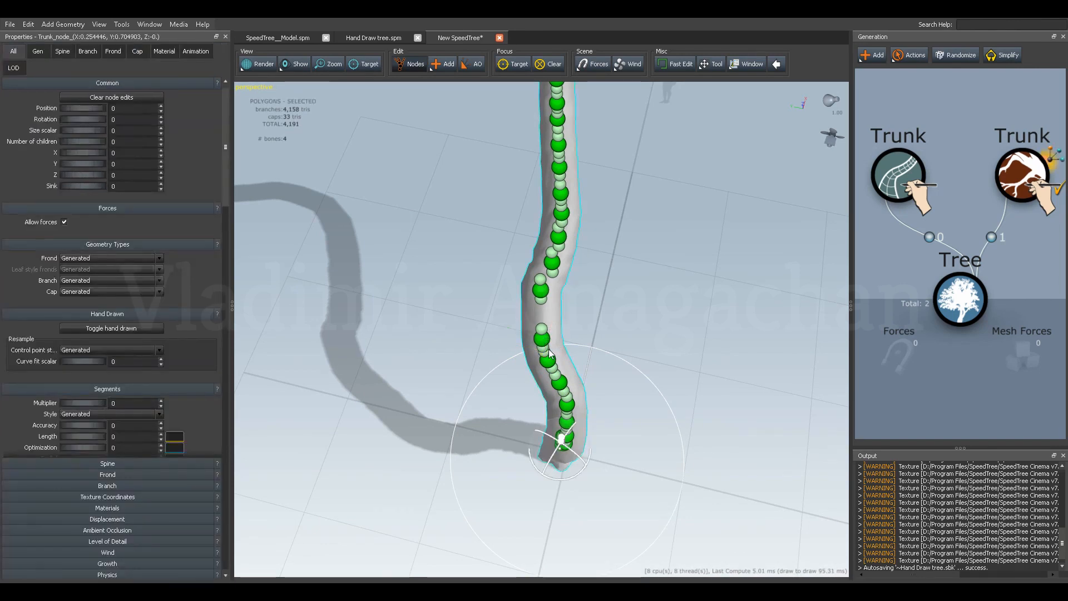
{"action": "left_click", "coordinate": [543, 349]}
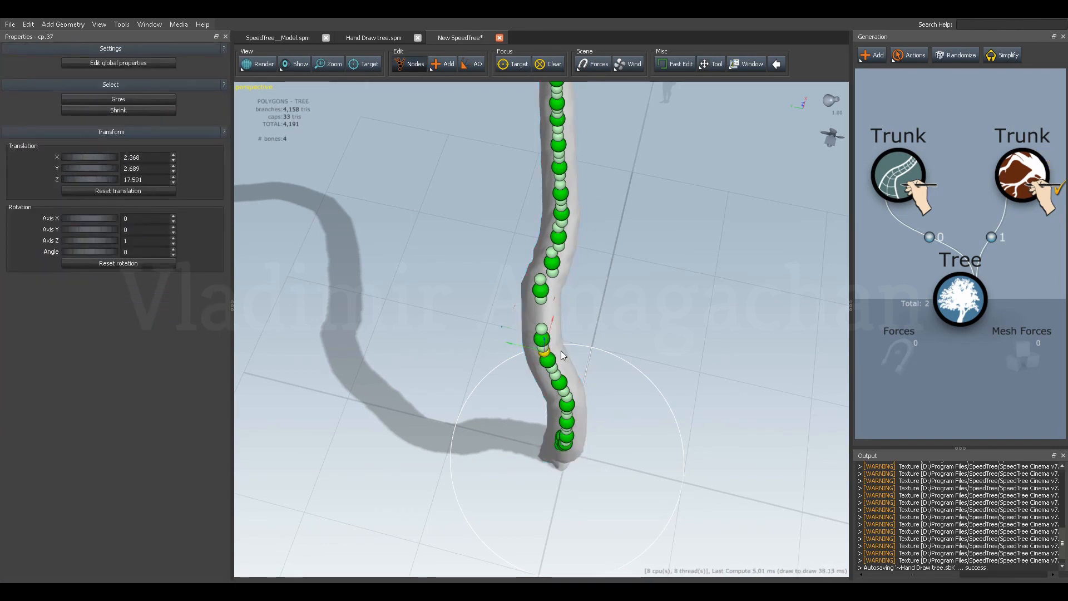
{"action": "left_click_drag", "start_coordinate": [561, 352], "coordinate": [559, 342]}
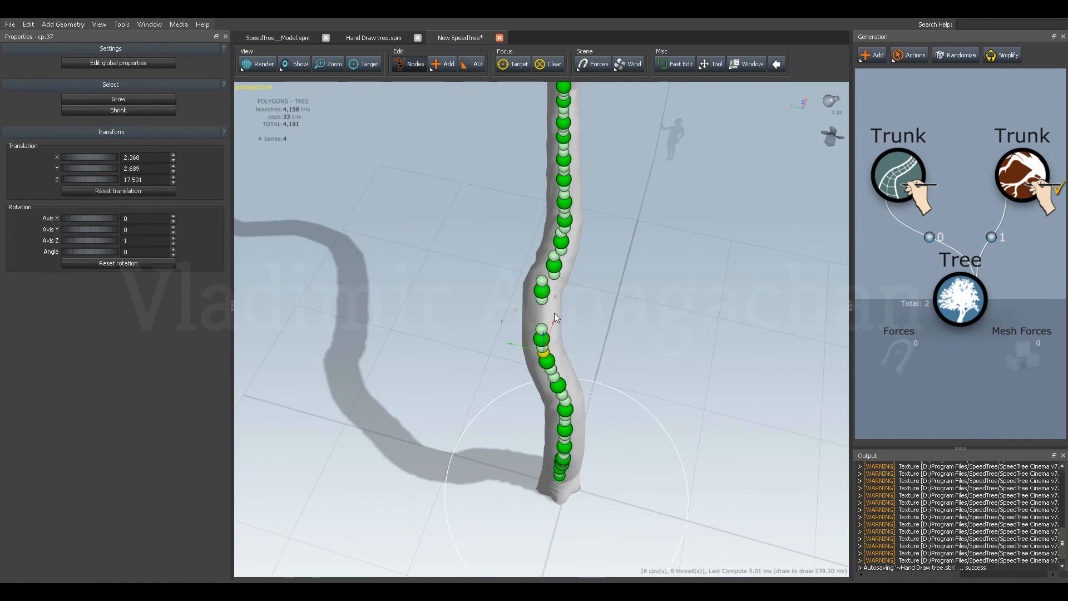
Move the upper handle of the control point below the gap to about X 3.92 and Y 3.47.
{"action": "left_click", "coordinate": [556, 342]}
{"action": "left_click", "coordinate": [543, 351]}
{"action": "left_click", "coordinate": [554, 348]}
{"action": "scroll", "coordinate": [551, 361], "scroll_direction": "up", "scroll_amount": 3}
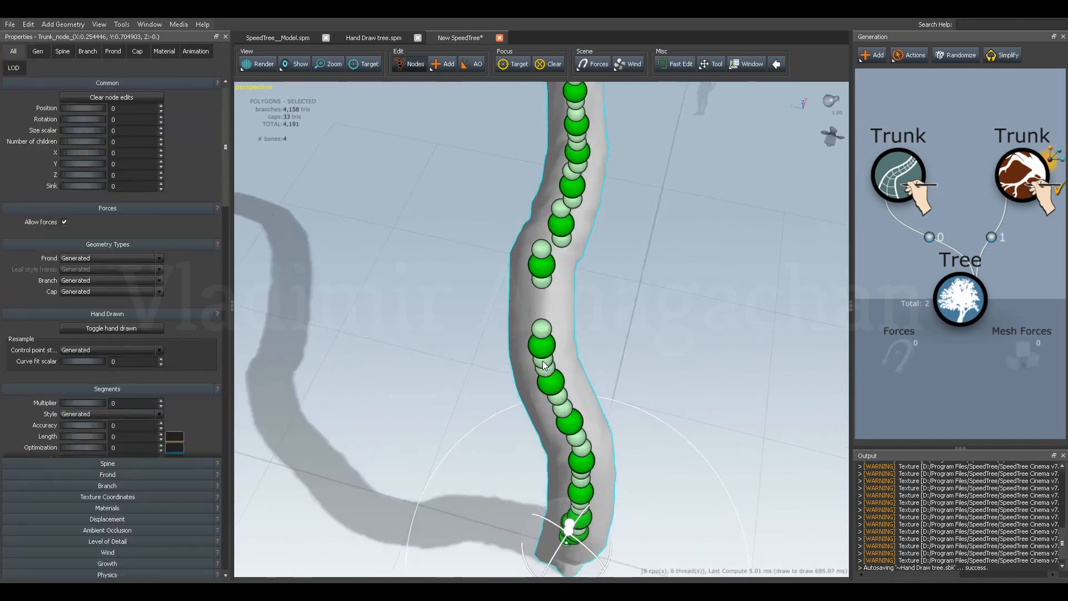
{"action": "left_click", "coordinate": [544, 365]}
{"action": "left_click", "coordinate": [540, 362]}
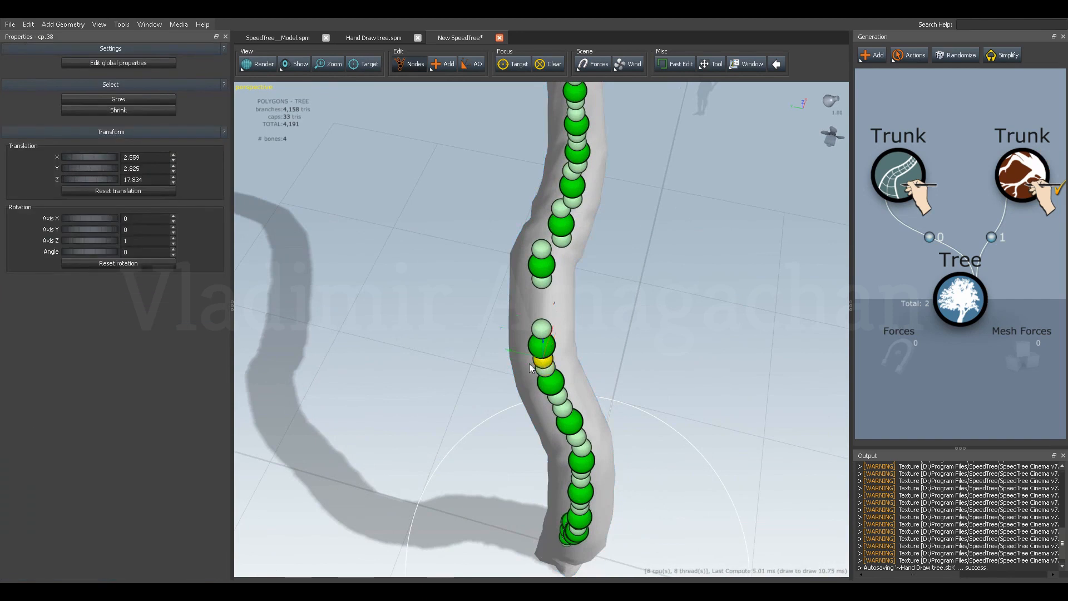
{"action": "left_click", "coordinate": [542, 330]}
{"action": "left_click_drag", "start_coordinate": [503, 356], "coordinate": [501, 391]}
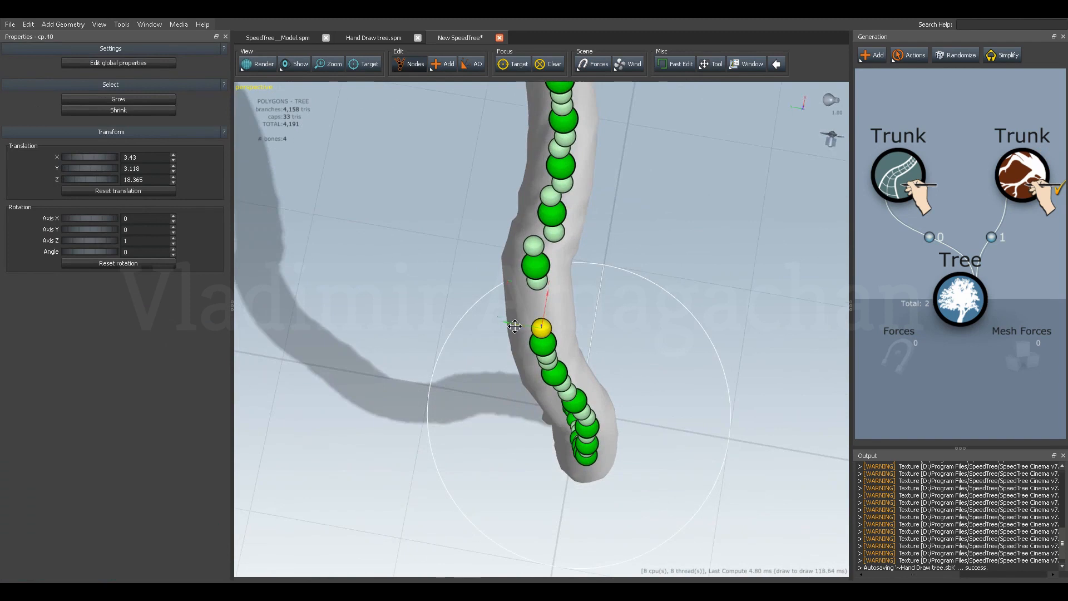
{"action": "left_click_drag", "start_coordinate": [517, 328], "coordinate": [514, 310]}
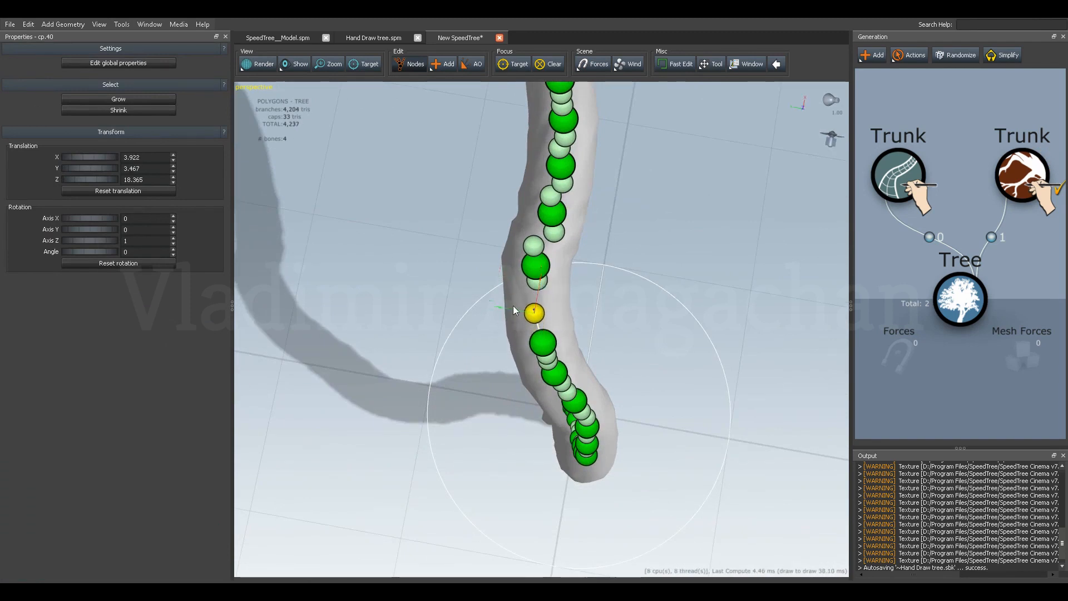
Reposition the handles around the control point above the gap, its lower handle at about X 4.24, Y 3.68 and the next point's lower handle at X 6.41.
{"action": "left_click", "coordinate": [538, 281]}
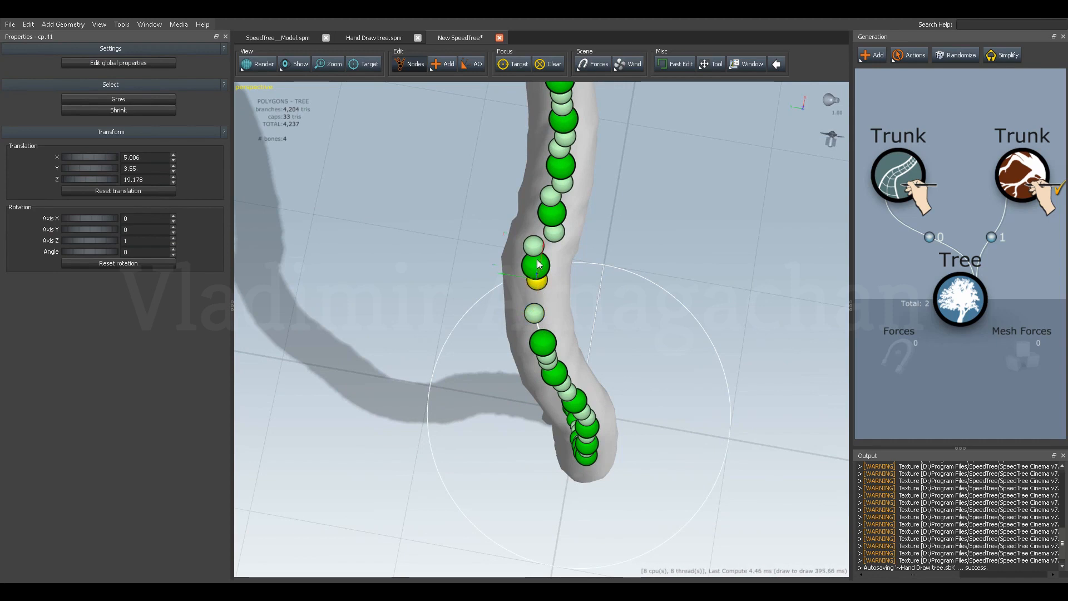
{"action": "left_click_drag", "start_coordinate": [536, 278], "coordinate": [506, 232]}
{"action": "left_click", "coordinate": [537, 245]}
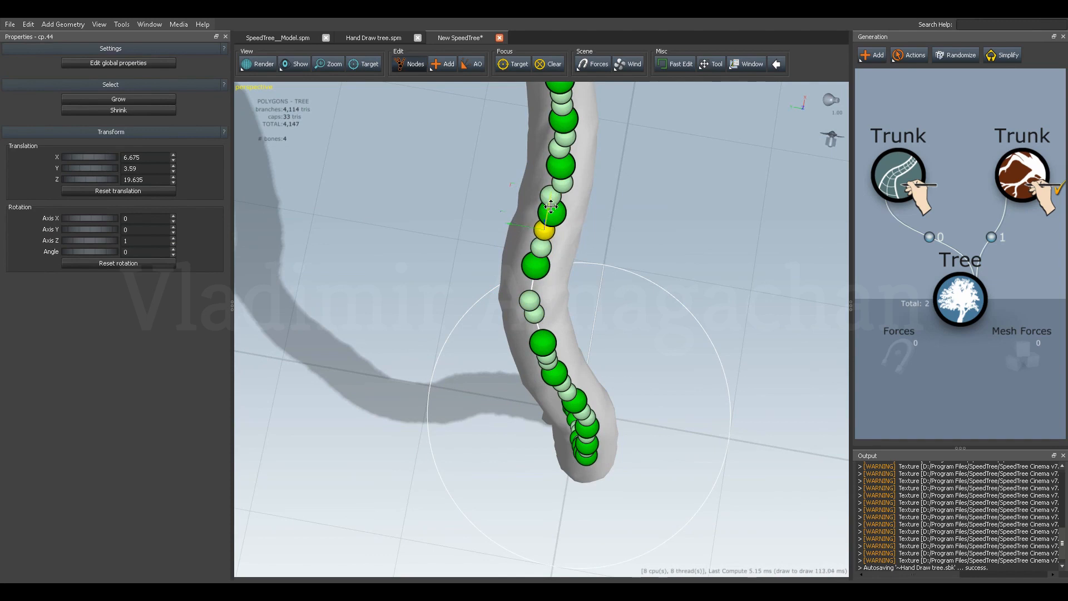
{"action": "left_click_drag", "start_coordinate": [551, 198], "coordinate": [552, 206]}
From the trunk's side view, set the heights of the two handles in the gap to about Z 18.66 and Z 19.
{"action": "left_click_drag", "start_coordinate": [547, 296], "coordinate": [594, 287]}
{"action": "left_click", "coordinate": [529, 330]}
{"action": "left_click_drag", "start_coordinate": [528, 298], "coordinate": [529, 289]}
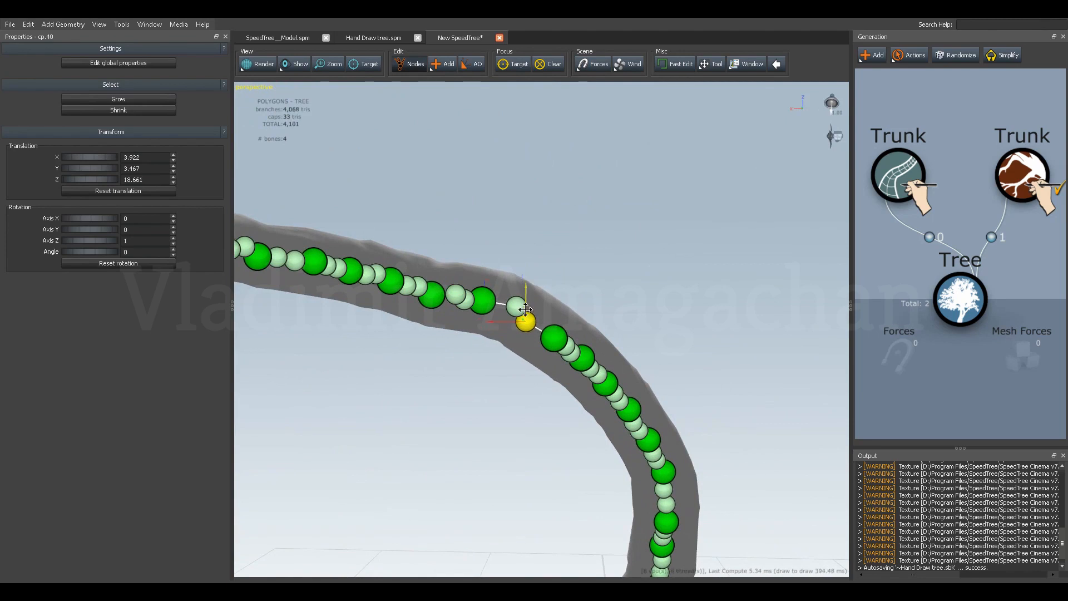
{"action": "left_click", "coordinate": [517, 309]}
{"action": "left_click_drag", "start_coordinate": [521, 280], "coordinate": [520, 282]}
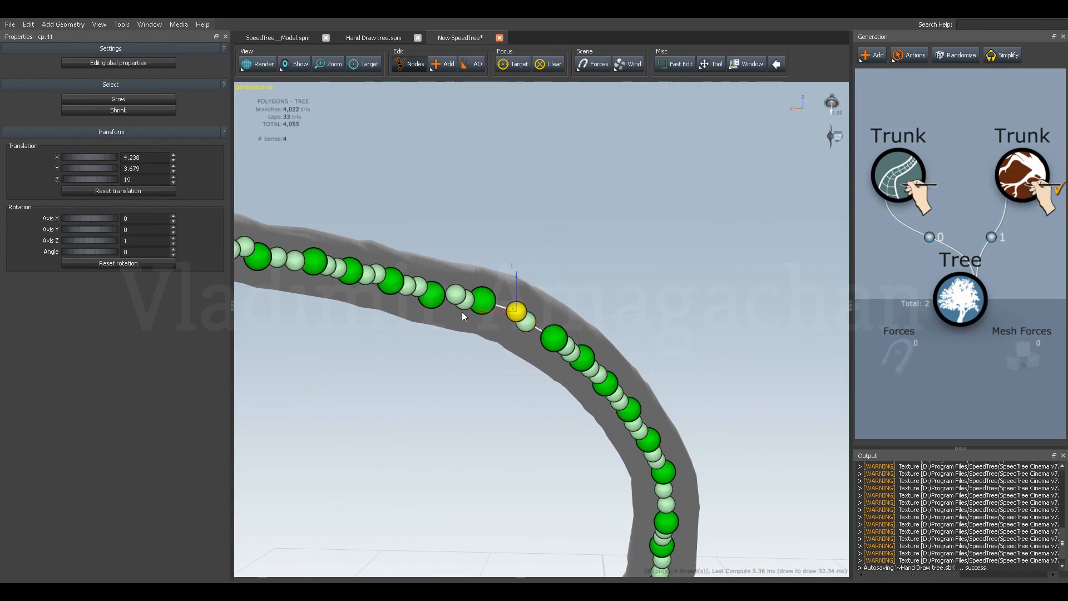
Fine-tune the heights of the two handles between the first two control points above the gap.
{"action": "left_click", "coordinate": [464, 304]}
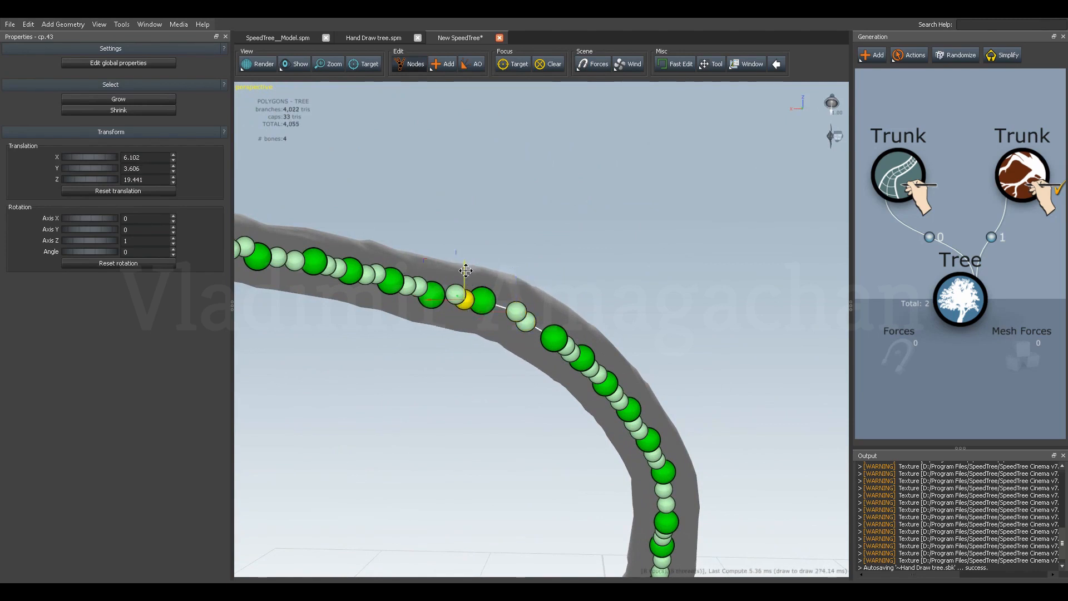
{"action": "left_click", "coordinate": [456, 294]}
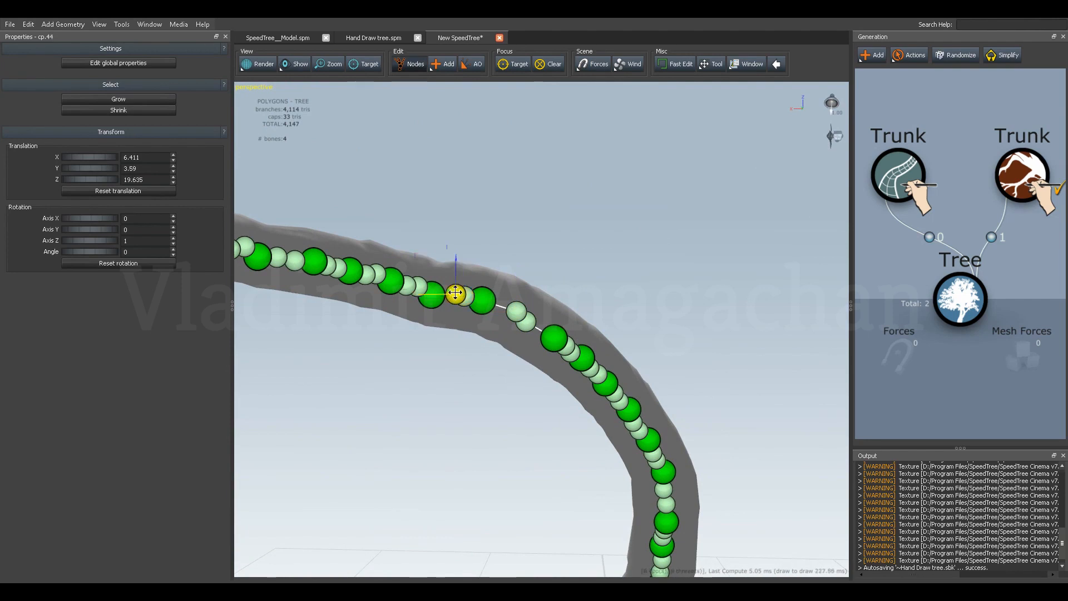
{"action": "left_click_drag", "start_coordinate": [456, 272], "coordinate": [456, 270]}
Fine-tune the heights of the two handles directly below the lower gap point, the lower one at about Z 17.6.
{"action": "left_click_drag", "start_coordinate": [512, 356], "coordinate": [496, 374]}
{"action": "left_click", "coordinate": [571, 354]}
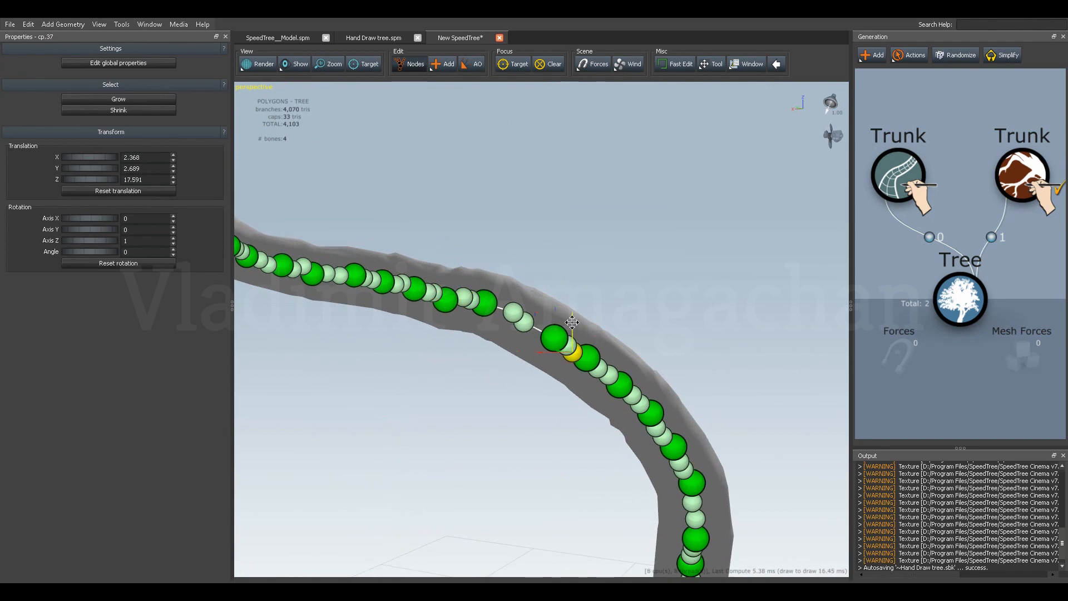
{"action": "scroll", "coordinate": [571, 346], "scroll_direction": "up", "scroll_amount": 2}
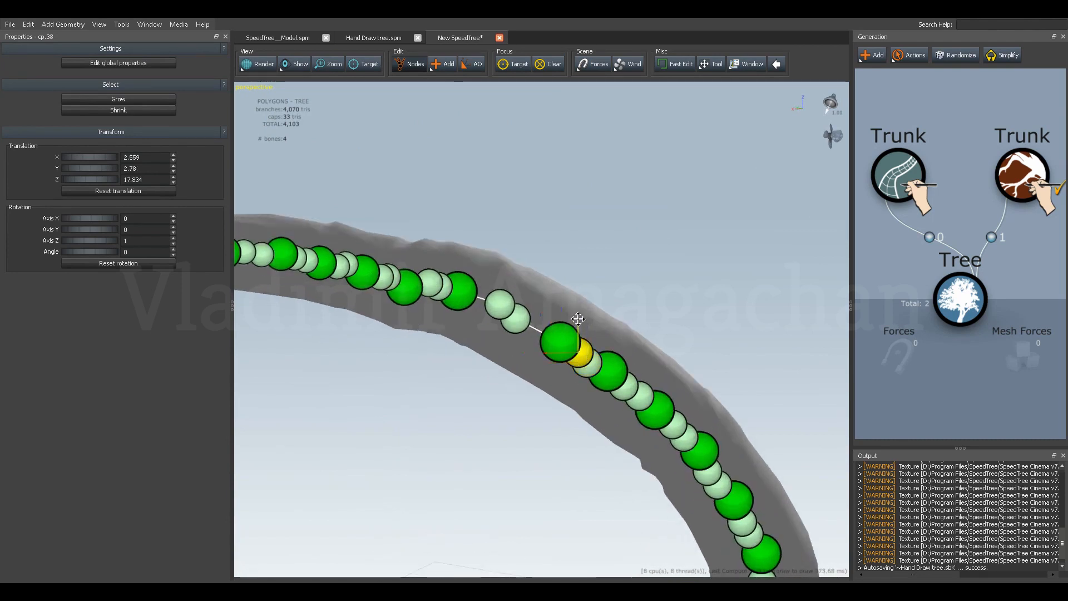
{"action": "left_click_drag", "start_coordinate": [578, 318], "coordinate": [578, 323]}
{"action": "left_click", "coordinate": [594, 368]}
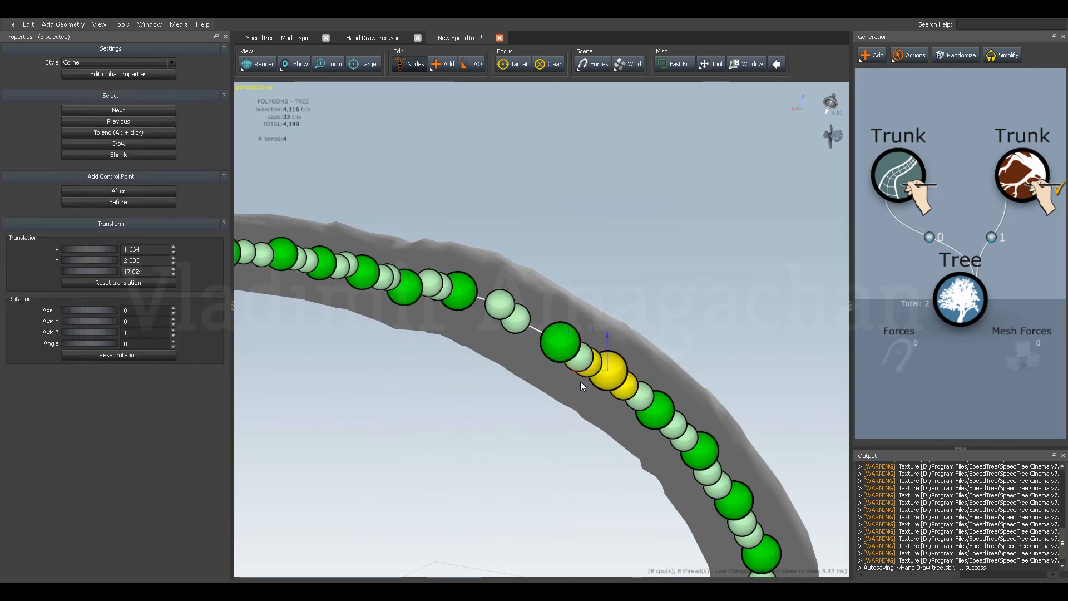
{"action": "left_click", "coordinate": [544, 422]}
{"action": "left_click", "coordinate": [590, 381]}
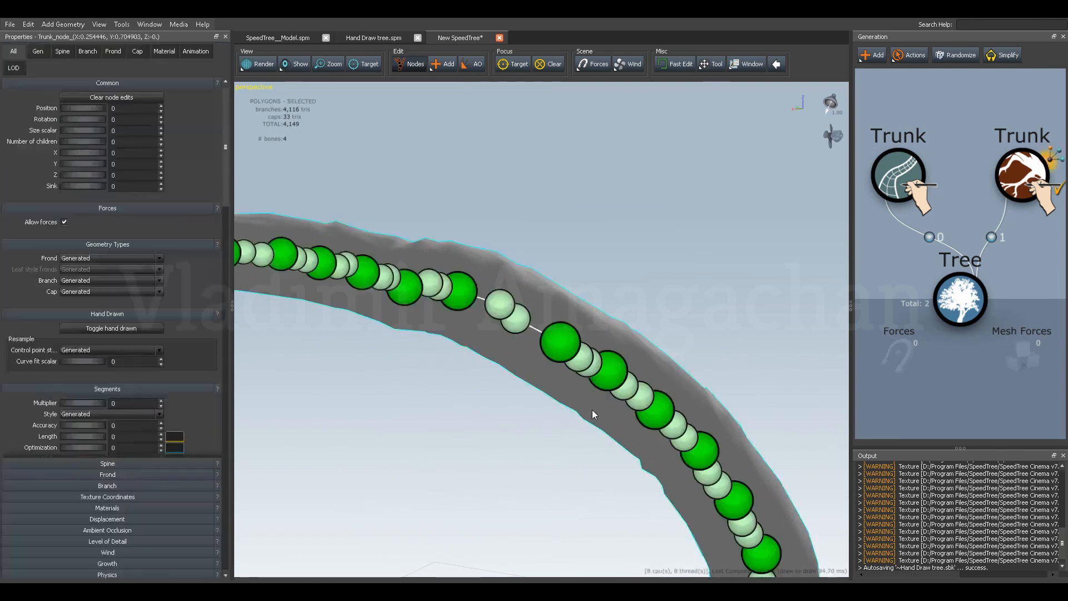
From a turned side view, raise the lower of the two handles beneath the lower gap point slightly.
{"action": "left_click", "coordinate": [597, 368]}
{"action": "left_click_drag", "start_coordinate": [569, 388], "coordinate": [496, 426]}
{"action": "left_click", "coordinate": [558, 389]}
{"action": "left_click", "coordinate": [558, 389]}
{"action": "left_click_drag", "start_coordinate": [516, 405], "coordinate": [583, 395]}
{"action": "left_click", "coordinate": [586, 382]}
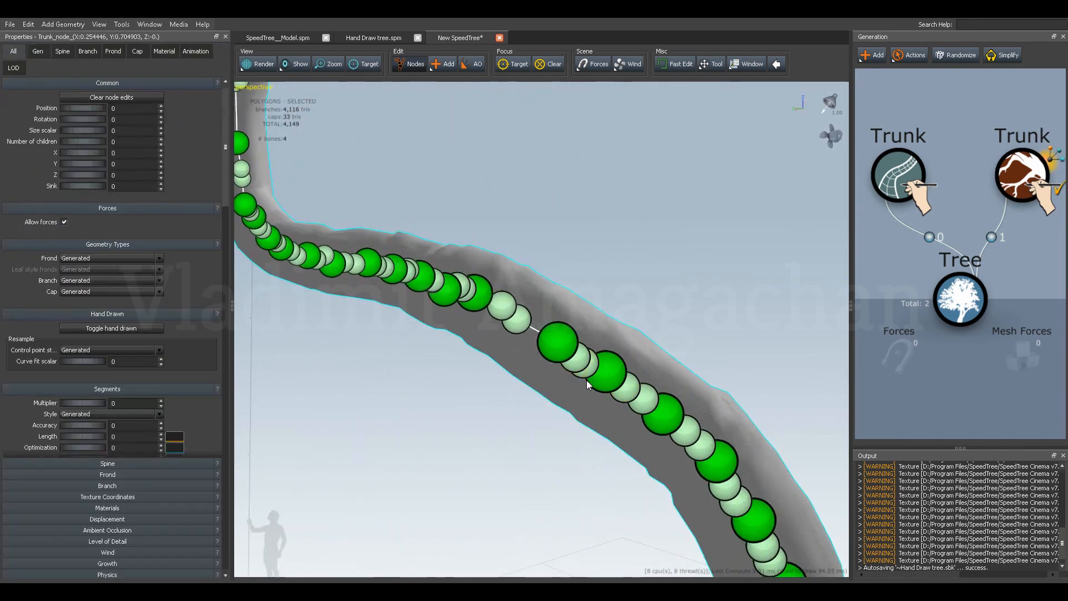
{"action": "left_click", "coordinate": [583, 374]}
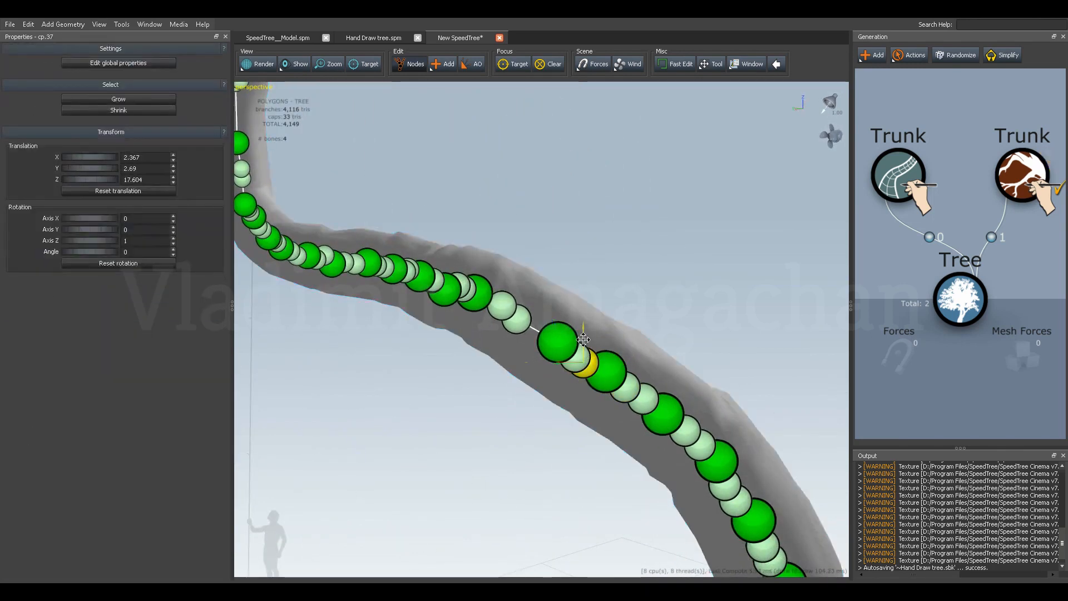
{"action": "left_click_drag", "start_coordinate": [583, 335], "coordinate": [582, 329]}
Adjust the heights of the next pair of handles down the trunk, setting the upper one at about Z 17.07.
{"action": "left_click_drag", "start_coordinate": [564, 387], "coordinate": [581, 396]}
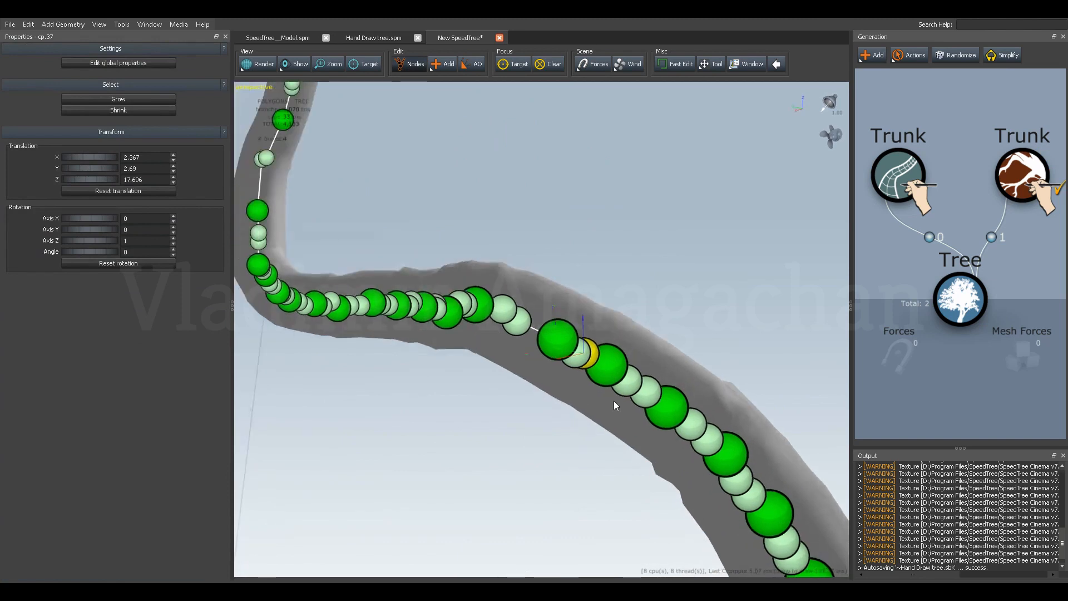
{"action": "left_click_drag", "start_coordinate": [644, 362], "coordinate": [641, 378]}
{"action": "left_click", "coordinate": [633, 378]}
{"action": "left_click", "coordinate": [629, 379]}
{"action": "left_click_drag", "start_coordinate": [625, 355], "coordinate": [514, 469]}
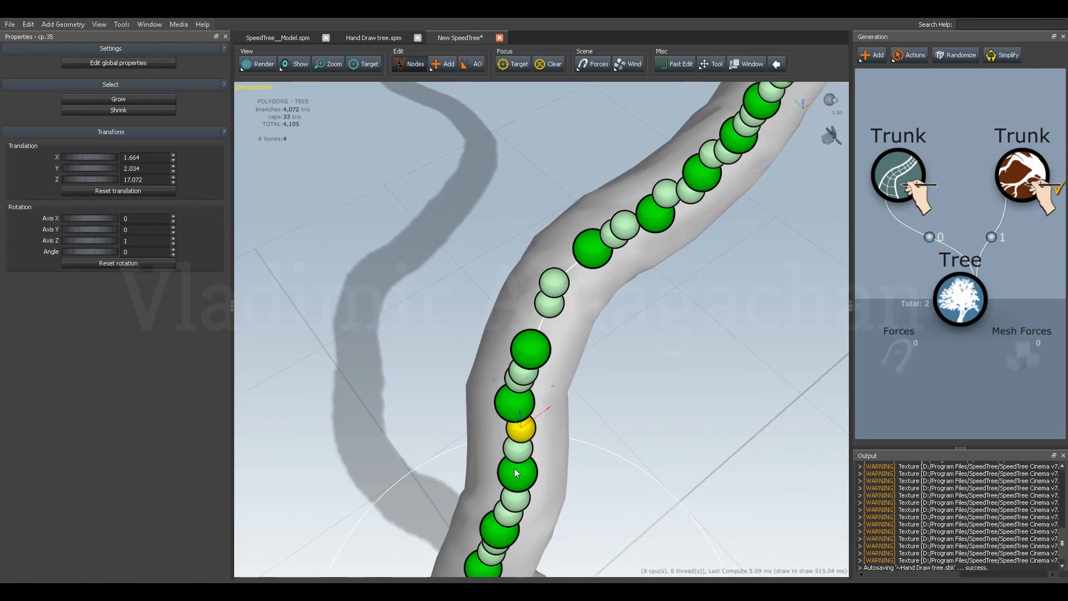
Undo the last change and shift the upper handle of that pair horizontally to about X 1.6 and Y 1.9.
{"action": "key", "text": "ctrl+z"}
{"action": "left_click", "coordinate": [537, 424]}
{"action": "left_click", "coordinate": [516, 446]}
{"action": "left_click", "coordinate": [523, 427]}
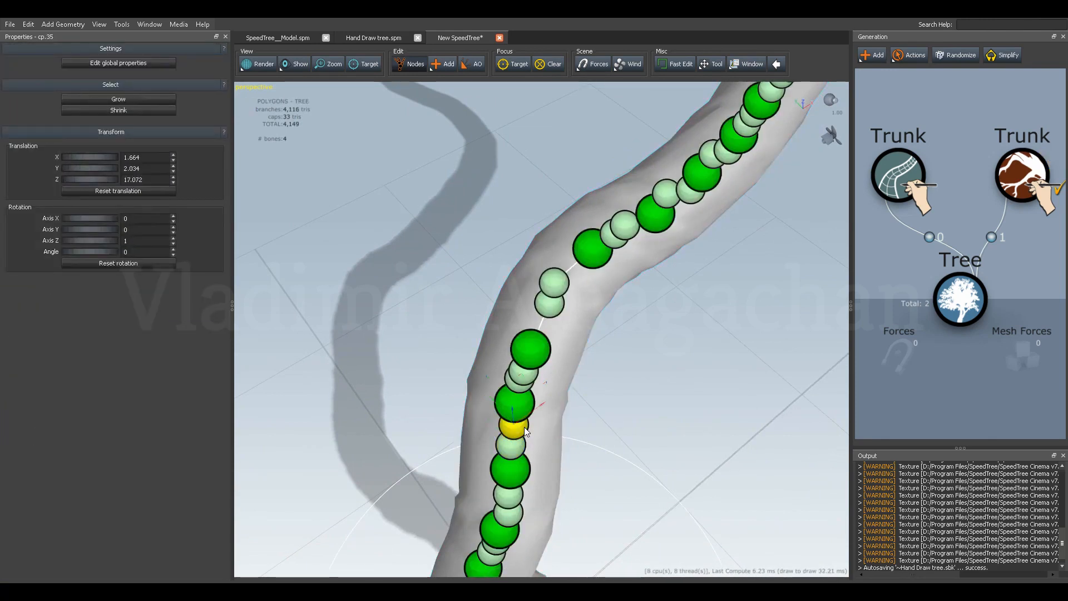
{"action": "left_click_drag", "start_coordinate": [543, 403], "coordinate": [497, 409]}
{"action": "left_click_drag", "start_coordinate": [567, 436], "coordinate": [439, 426]}
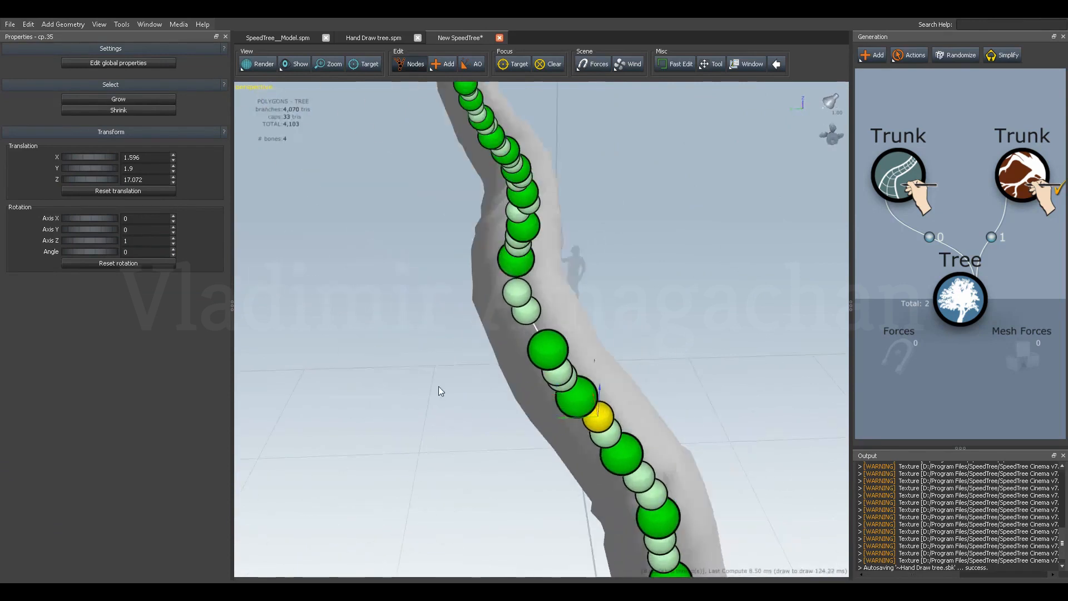
Turn on the display of mesh edges on the trunk and face the bend around the two gap points.
{"action": "left_click", "coordinate": [308, 66]}
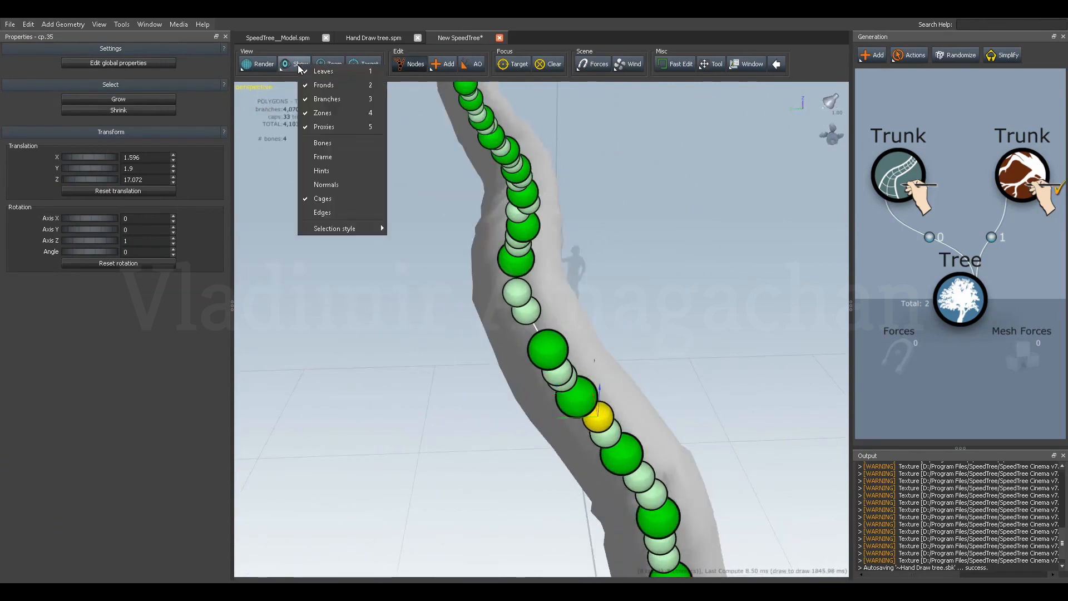
{"action": "left_click", "coordinate": [321, 214]}
{"action": "left_click_drag", "start_coordinate": [402, 265], "coordinate": [454, 334]}
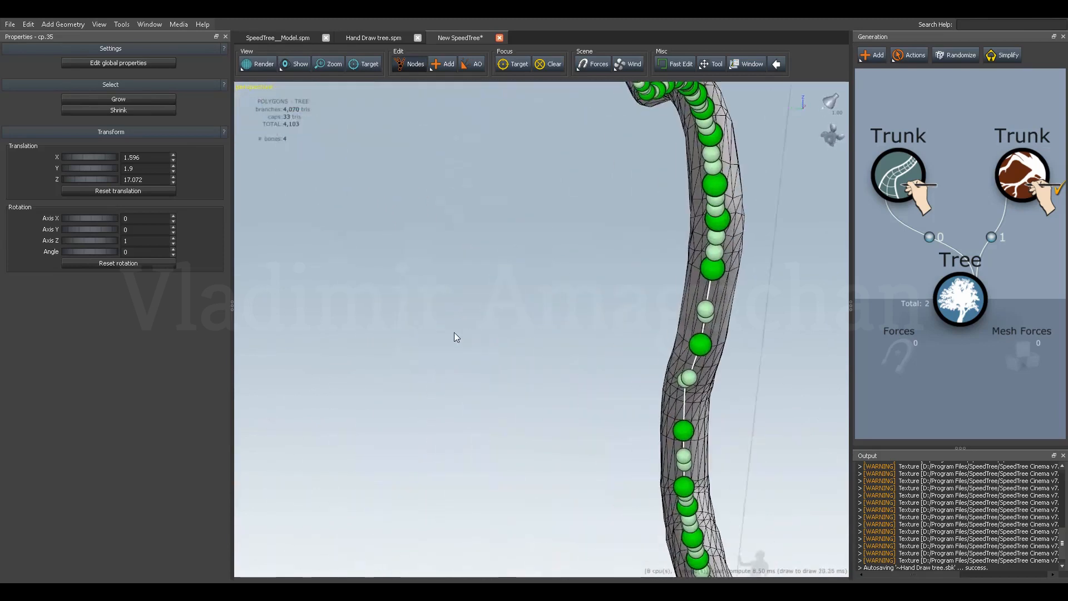
{"action": "left_click_drag", "start_coordinate": [628, 380], "coordinate": [546, 339]}
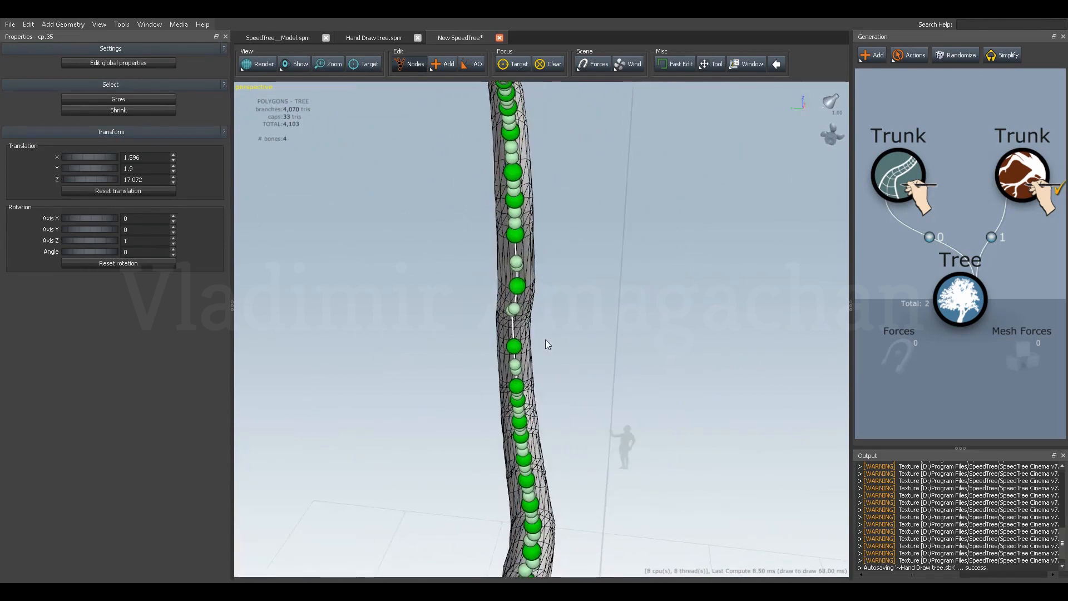
Shift the two gap control points and the control point directly below them sideways to change the trunk's bend.
{"action": "left_click", "coordinate": [518, 287]}
{"action": "left_click_drag", "start_coordinate": [490, 288], "coordinate": [527, 353]}
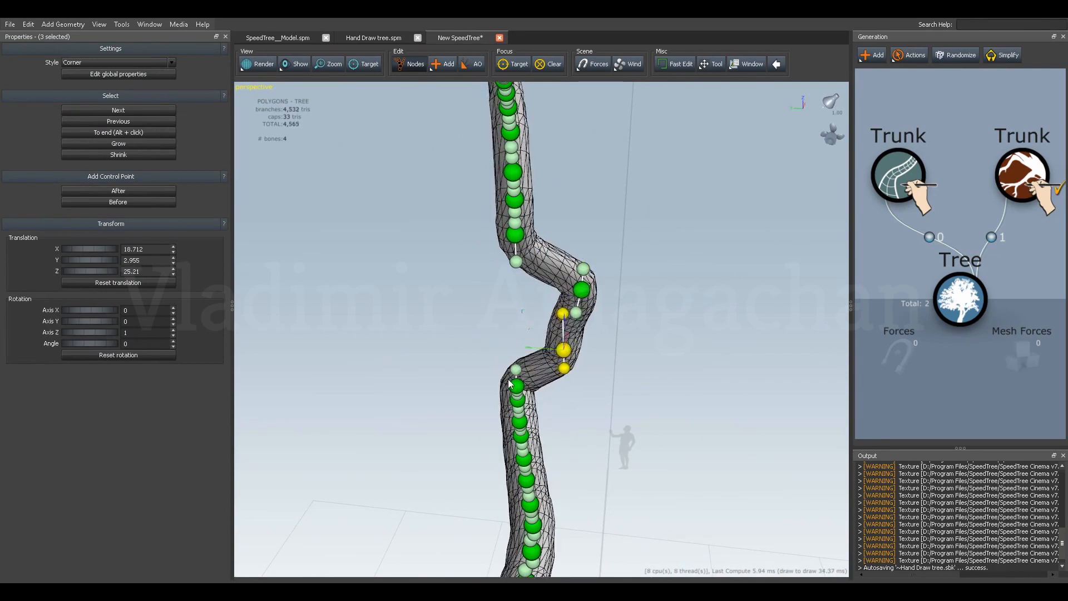
{"action": "left_click_drag", "start_coordinate": [486, 392], "coordinate": [515, 401]}
Delete the next two closely spaced control points just below the shifted ones on the trunk.
{"action": "left_click", "coordinate": [515, 400]}
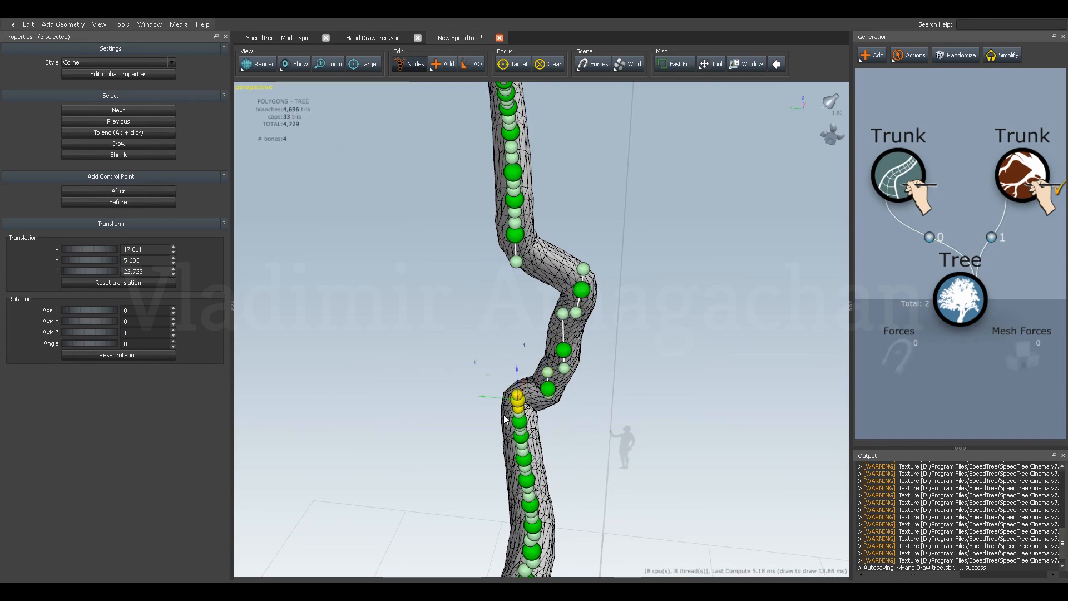
{"action": "left_click", "coordinate": [504, 417]}
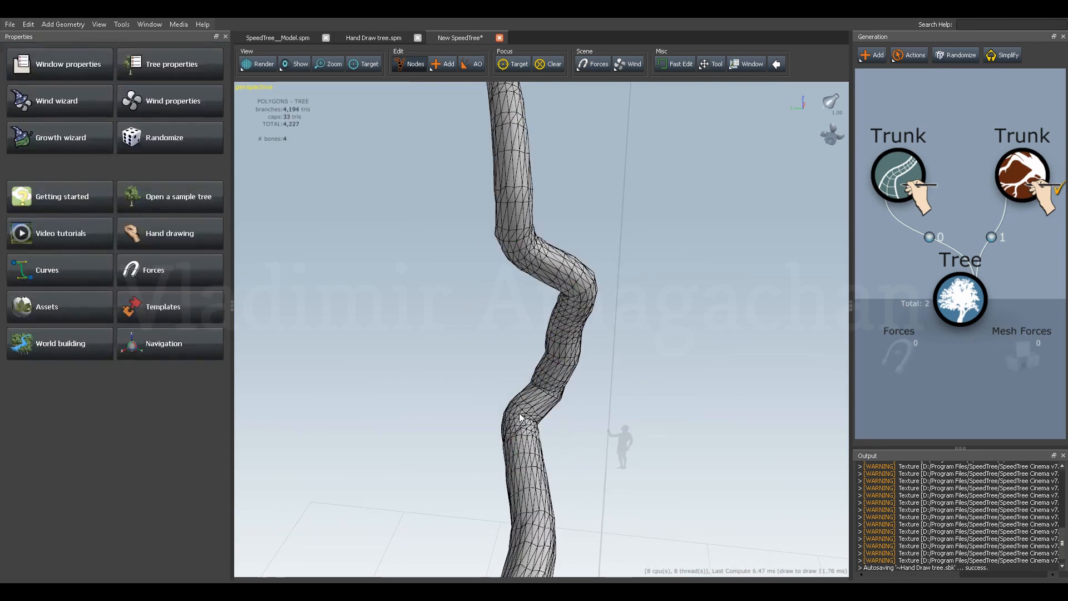
{"action": "left_click", "coordinate": [521, 417]}
{"action": "left_click", "coordinate": [519, 424]}
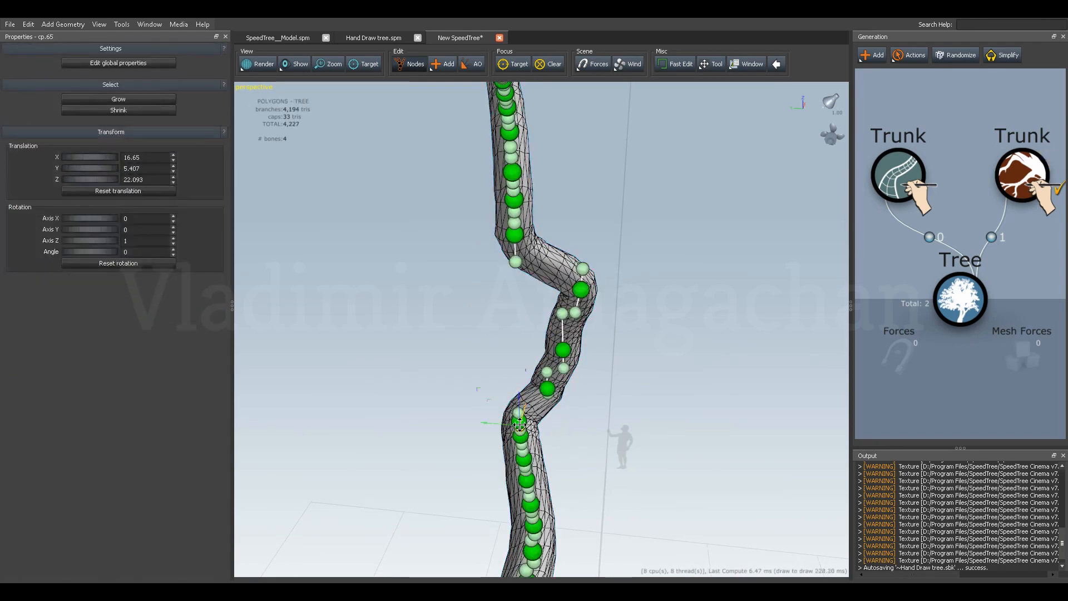
{"action": "left_click_drag", "start_coordinate": [560, 427], "coordinate": [557, 434]}
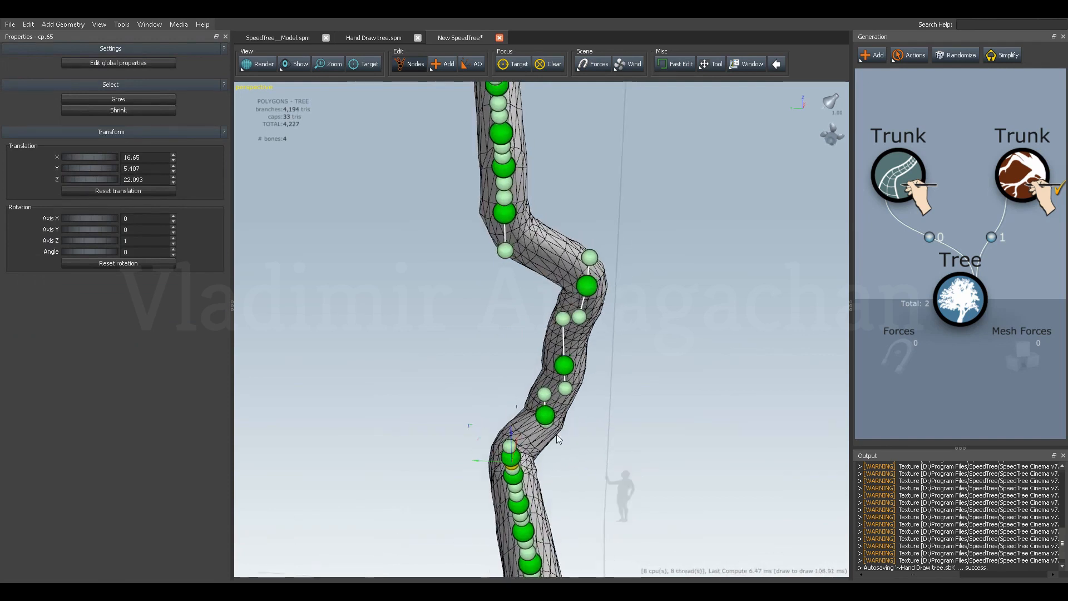
{"action": "left_click", "coordinate": [510, 458]}
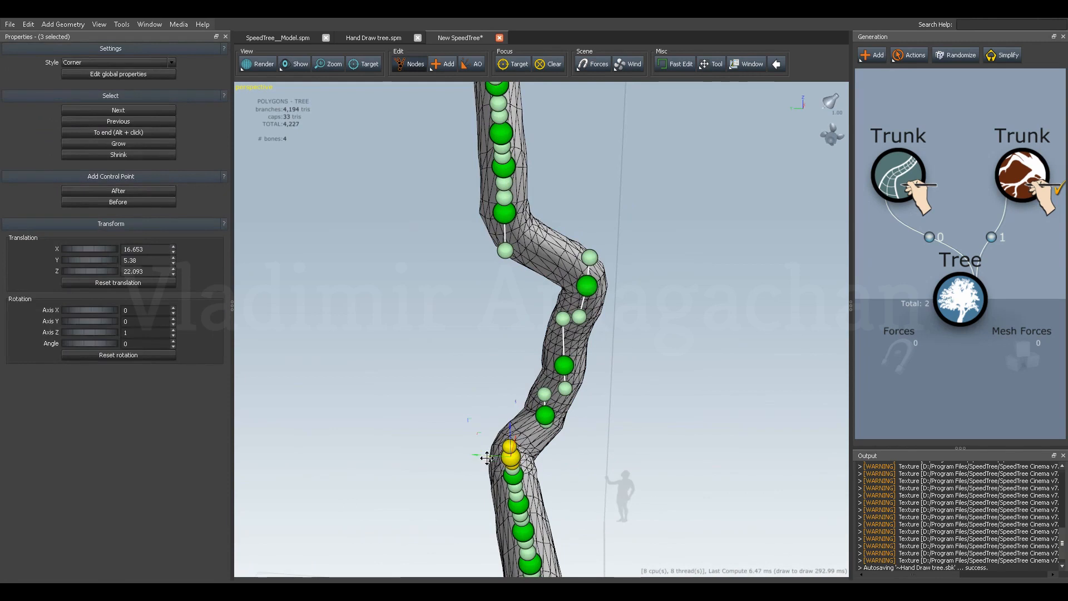
{"action": "left_click_drag", "start_coordinate": [496, 455], "coordinate": [517, 480]}
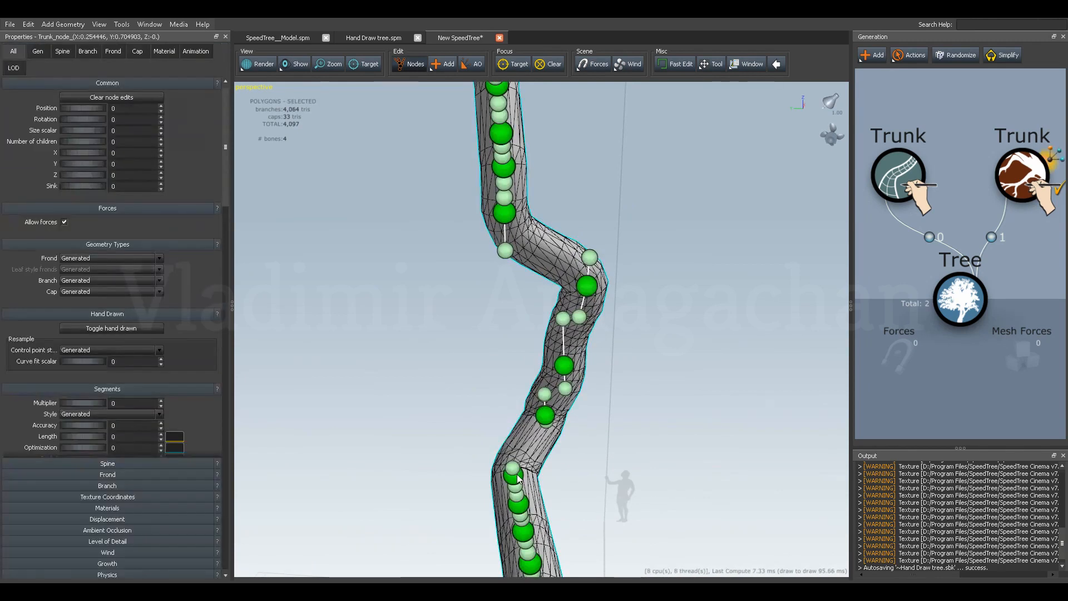
Shift the first control point below the deleted ones to about Y 4.13 and delete the control point beneath it.
{"action": "middle_click_drag", "start_coordinate": [485, 473], "coordinate": [476, 469]}
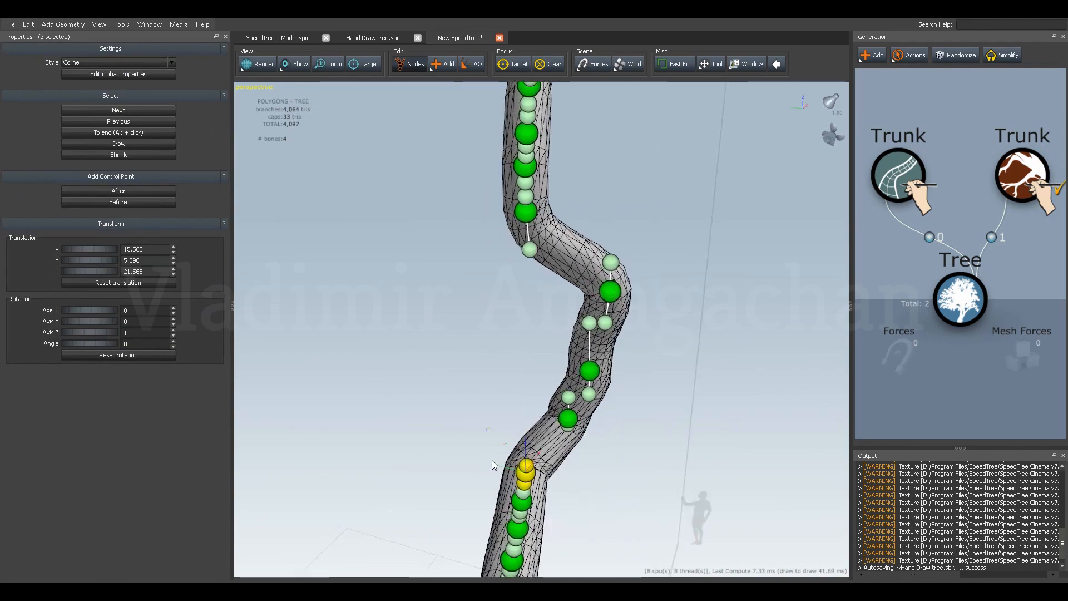
{"action": "left_click_drag", "start_coordinate": [496, 465], "coordinate": [512, 469]}
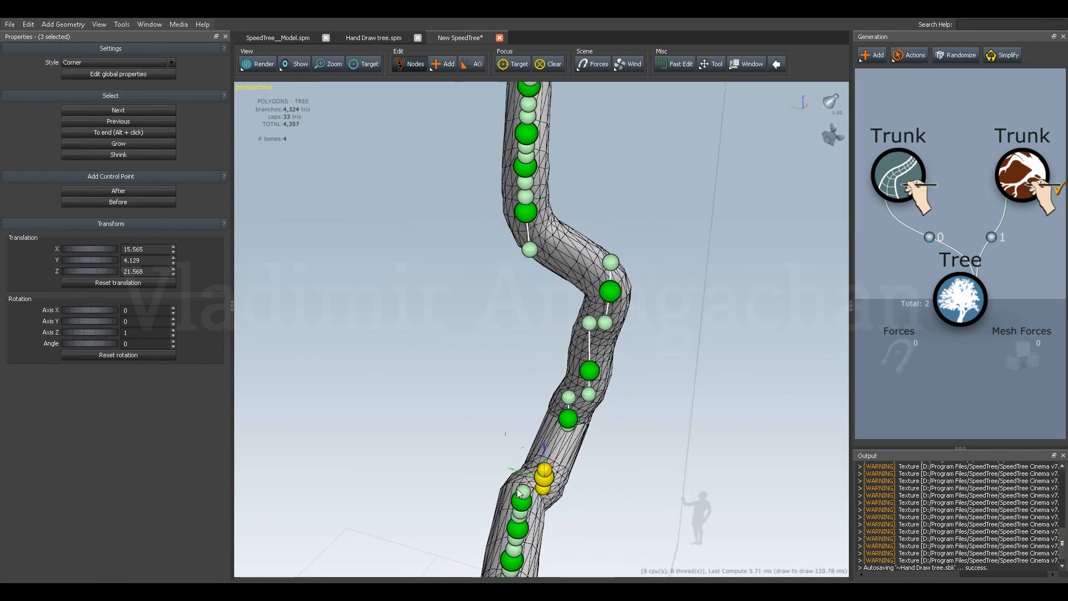
{"action": "left_click", "coordinate": [521, 505]}
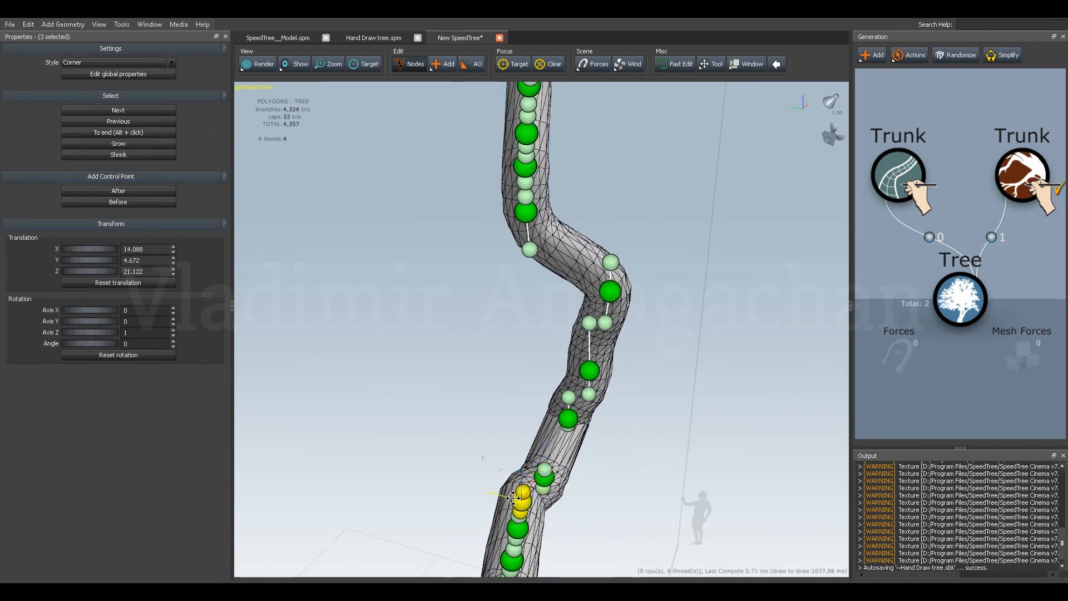
{"action": "key", "text": "Delete"}
Move the next remaining control point down the trunk to about X 13.02 and Y 4.26.
{"action": "left_click", "coordinate": [527, 493]}
{"action": "left_click_drag", "start_coordinate": [505, 470], "coordinate": [523, 437]}
{"action": "left_click", "coordinate": [526, 377]}
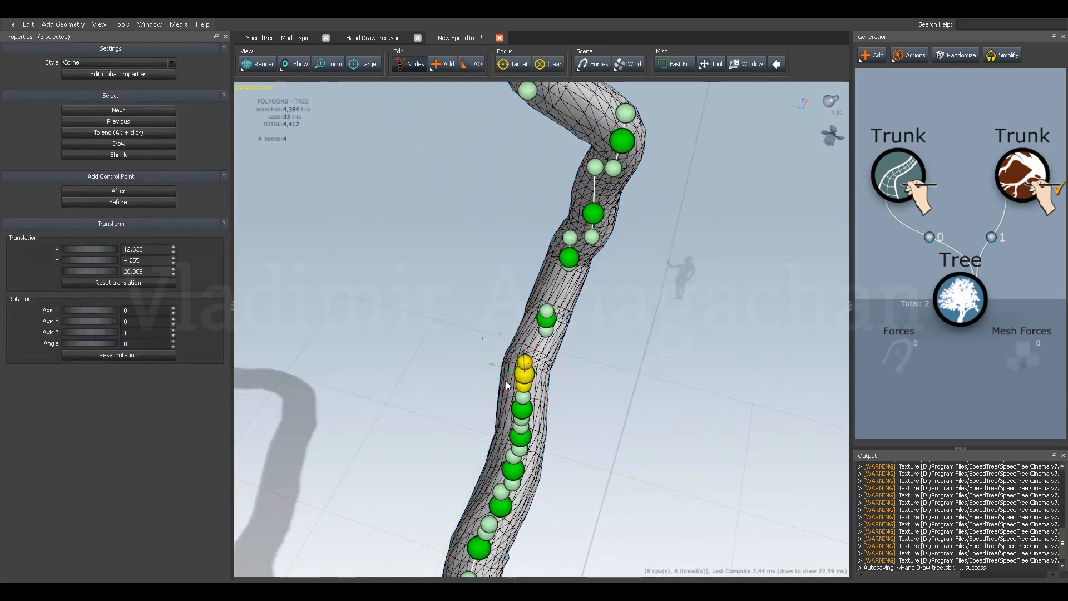
{"action": "mouse_move", "coordinate": [534, 356]}
{"action": "left_mouse_down"}
{"action": "mouse_move", "coordinate": [539, 332]}
{"action": "mouse_move", "coordinate": [556, 358]}
{"action": "mouse_move", "coordinate": [544, 366]}
{"action": "left_mouse_up"}
{"action": "left_click_drag", "start_coordinate": [528, 324], "coordinate": [530, 314]}
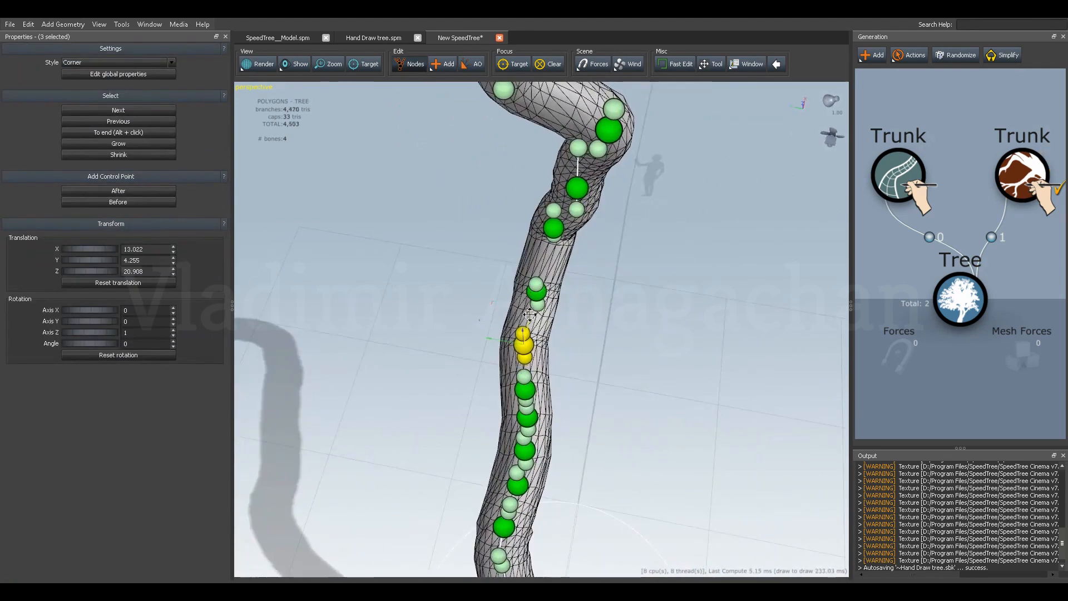
Realign the two facing handles between that control point and the one above, setting the upper handle near the trunk's centre line.
{"action": "left_click", "coordinate": [563, 335]}
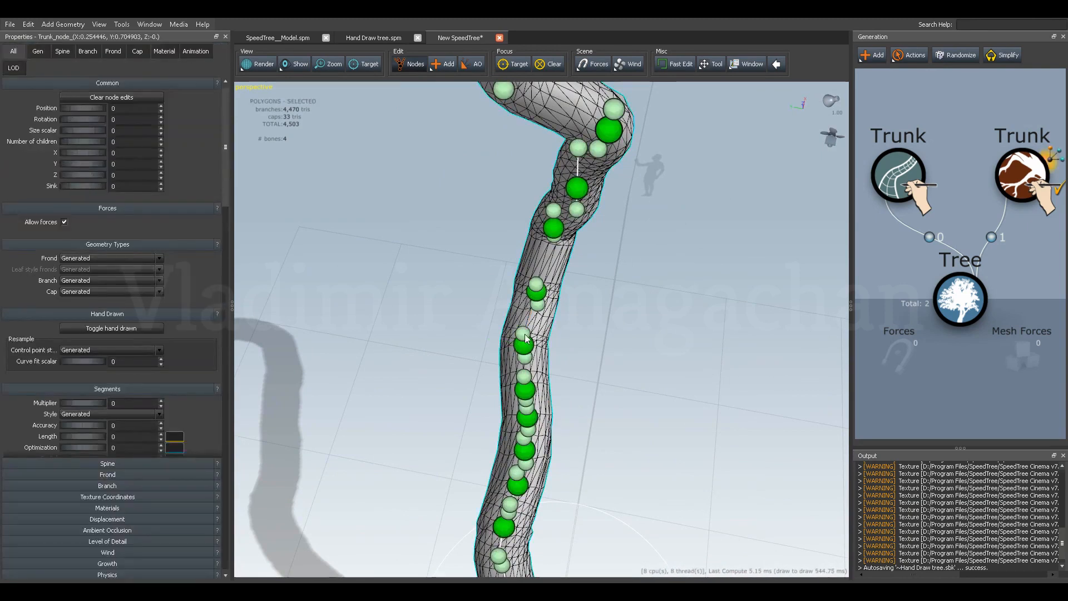
{"action": "left_click", "coordinate": [521, 333]}
{"action": "left_click_drag", "start_coordinate": [521, 333], "coordinate": [507, 319]}
{"action": "left_click", "coordinate": [537, 305]}
{"action": "left_click_drag", "start_coordinate": [536, 305], "coordinate": [506, 310]}
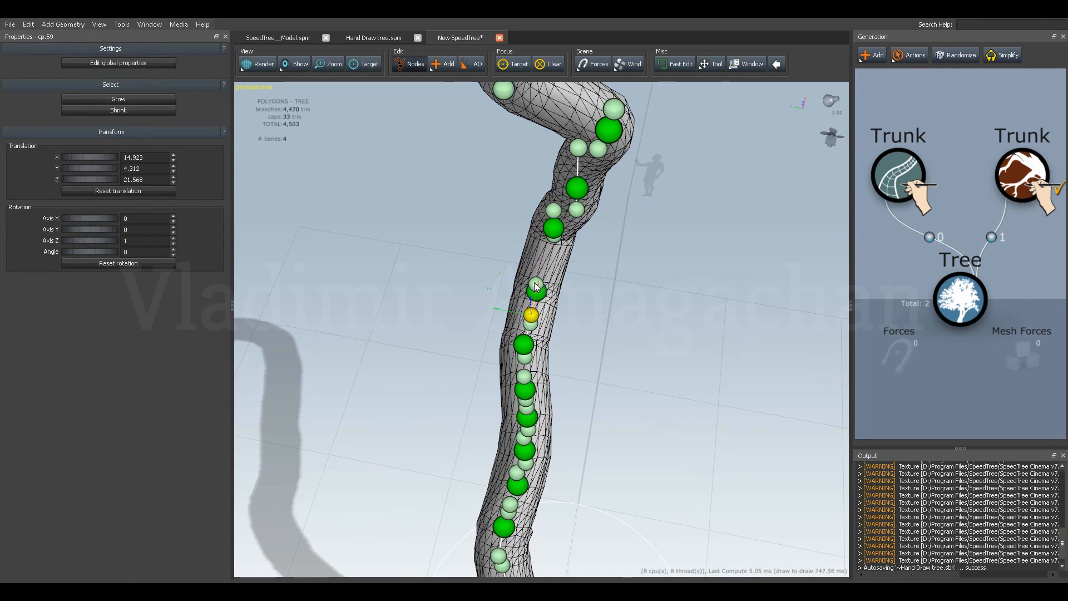
Undo the last change at the upper control point and reposition the next point up the trunk at about X 18.3, Y 3.87.
{"action": "left_click", "coordinate": [536, 287], "text": "shift"}
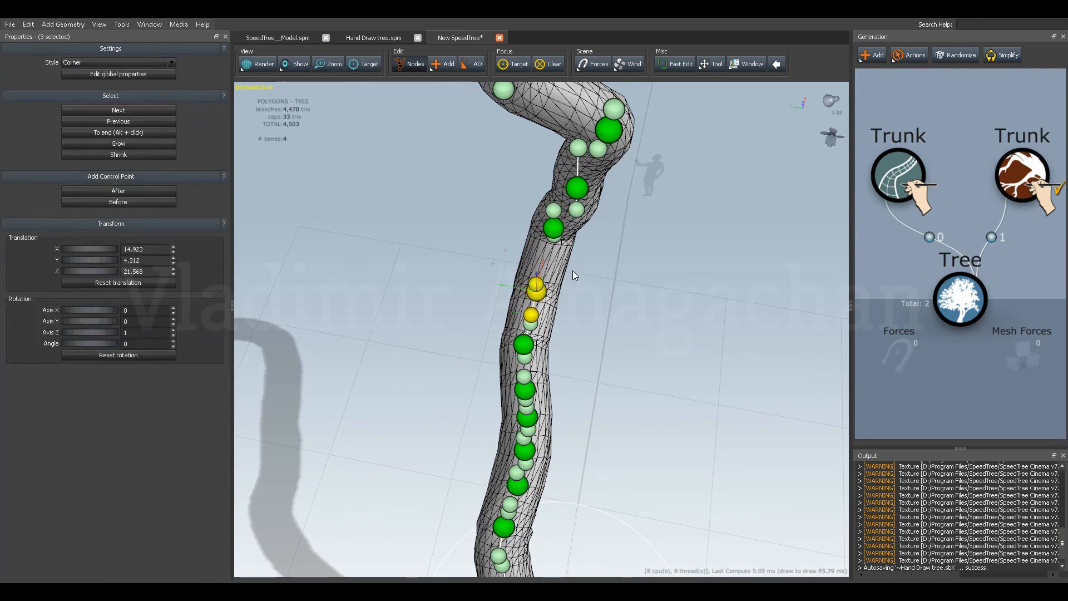
{"action": "left_click", "coordinate": [547, 278]}
{"action": "key", "text": "ctrl+z"}
{"action": "left_click", "coordinate": [553, 279]}
{"action": "left_click_drag", "start_coordinate": [540, 285], "coordinate": [502, 345]}
{"action": "left_click", "coordinate": [494, 333]}
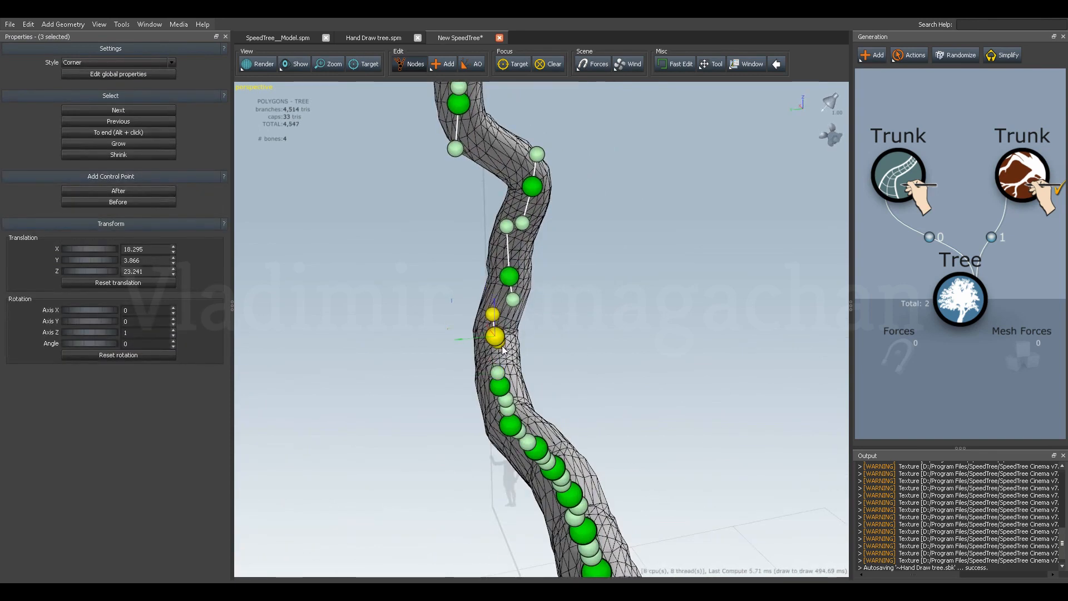
Move that control point's lower handle to about X 17.65 and Z 22.61, and shift it slightly along Y.
{"action": "left_click", "coordinate": [502, 350]}
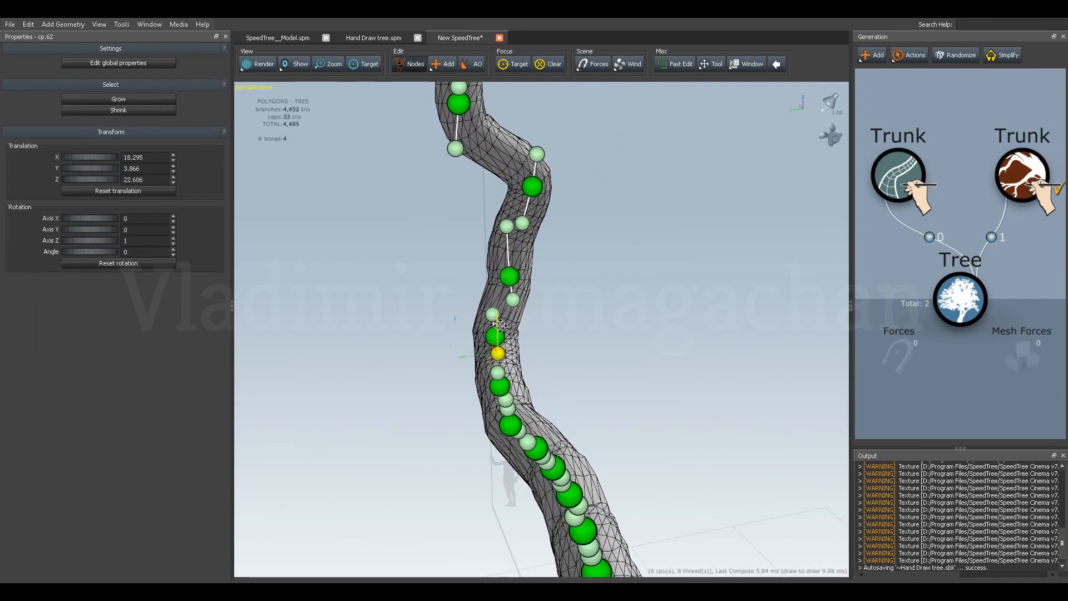
{"action": "middle_click_drag", "start_coordinate": [511, 363], "coordinate": [493, 383]}
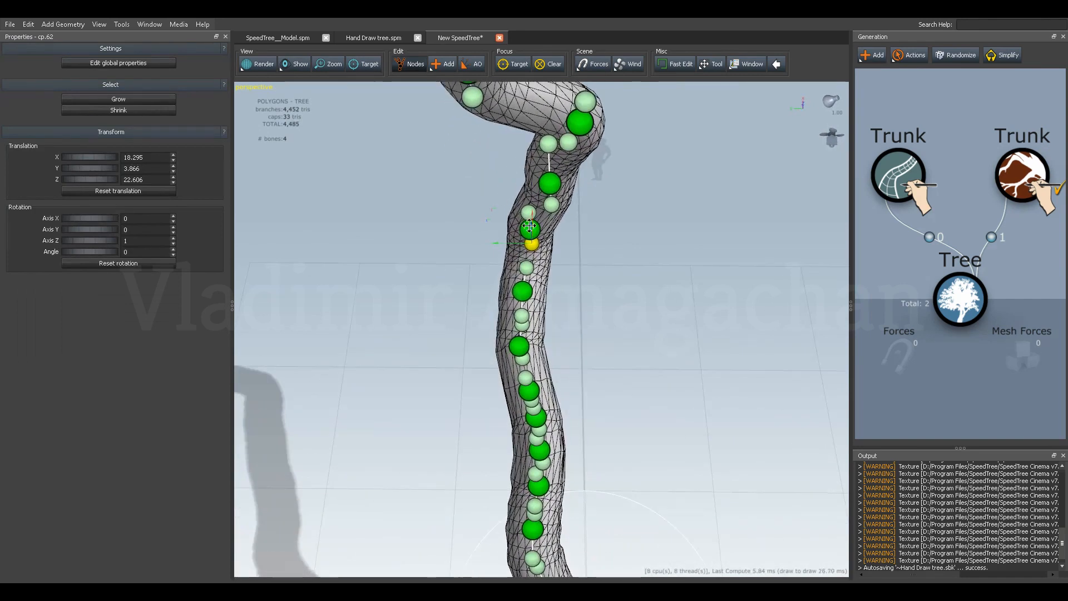
{"action": "left_click_drag", "start_coordinate": [532, 213], "coordinate": [534, 224]}
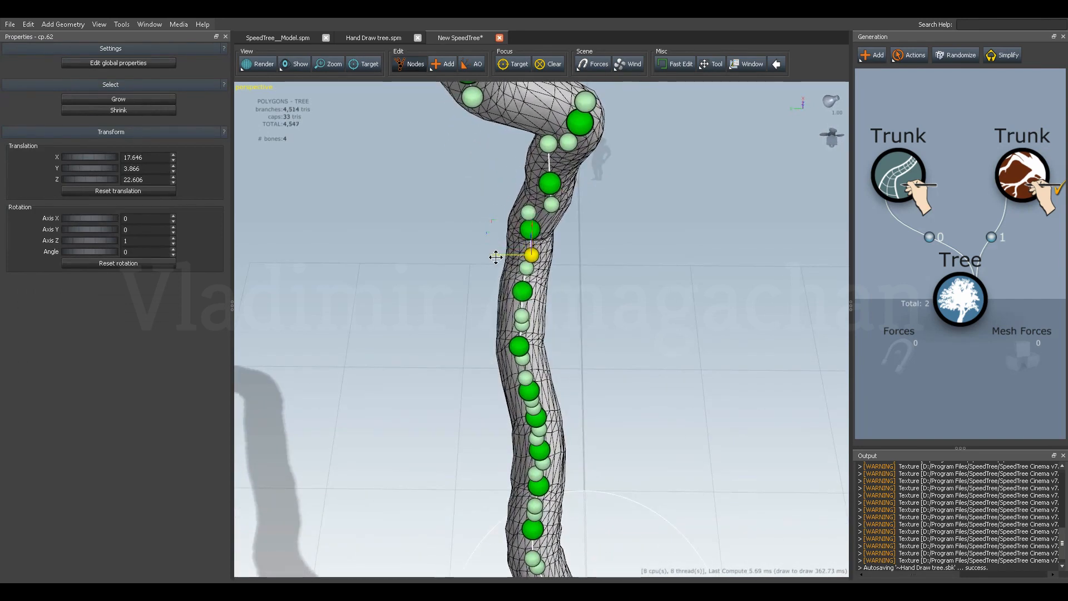
{"action": "left_click_drag", "start_coordinate": [495, 255], "coordinate": [488, 277]}
Move the same control point's upper handle to about X 18.21 and Z 25, and shift it along Y from a turned view.
{"action": "middle_click_drag", "start_coordinate": [487, 272], "coordinate": [547, 195]}
{"action": "left_click", "coordinate": [419, 334]}
{"action": "left_click_drag", "start_coordinate": [417, 308], "coordinate": [406, 309]}
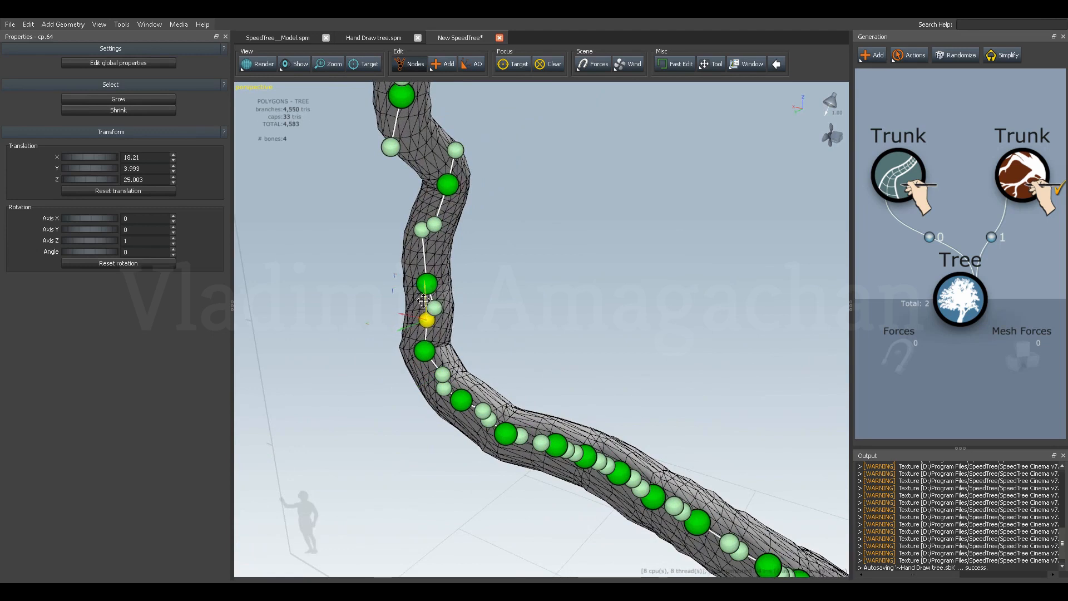
{"action": "middle_click_drag", "start_coordinate": [455, 342], "coordinate": [376, 353]}
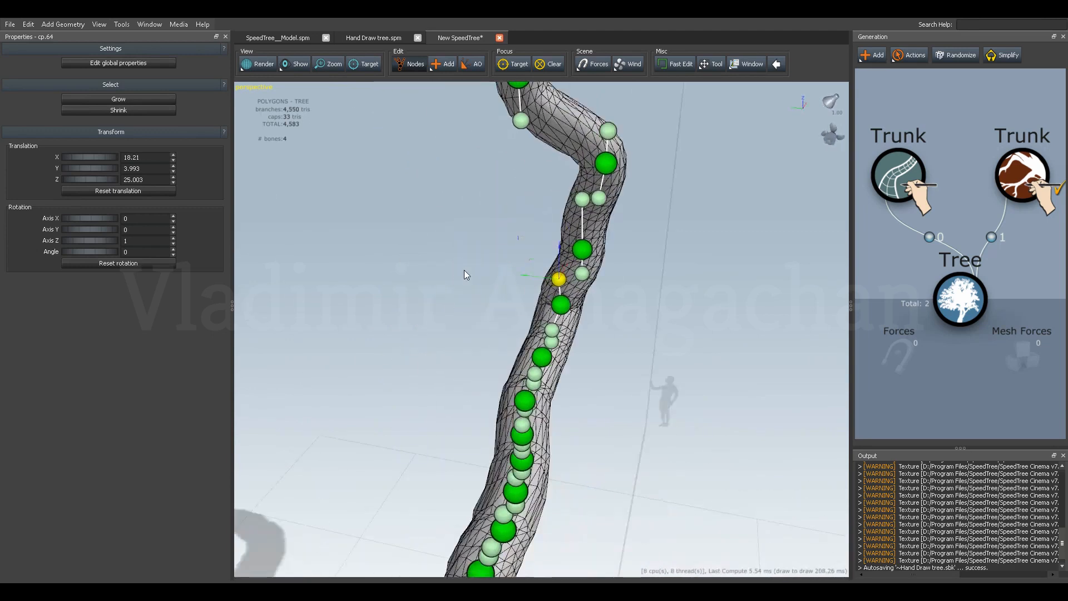
{"action": "left_click_drag", "start_coordinate": [527, 277], "coordinate": [576, 261]}
Raise the upper handle of the point below the bend slightly and shift the bend's control point to about X 17.16.
{"action": "middle_click_drag", "start_coordinate": [576, 322], "coordinate": [492, 288]}
{"action": "left_click", "coordinate": [658, 417]}
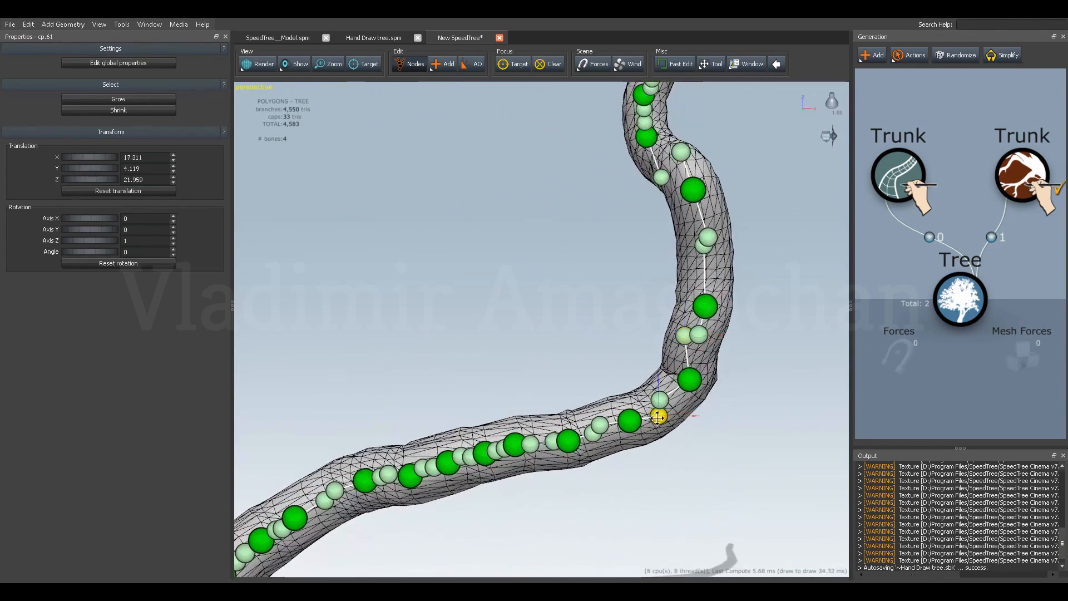
{"action": "left_click_drag", "start_coordinate": [658, 393], "coordinate": [658, 383]}
{"action": "left_click", "coordinate": [688, 390]}
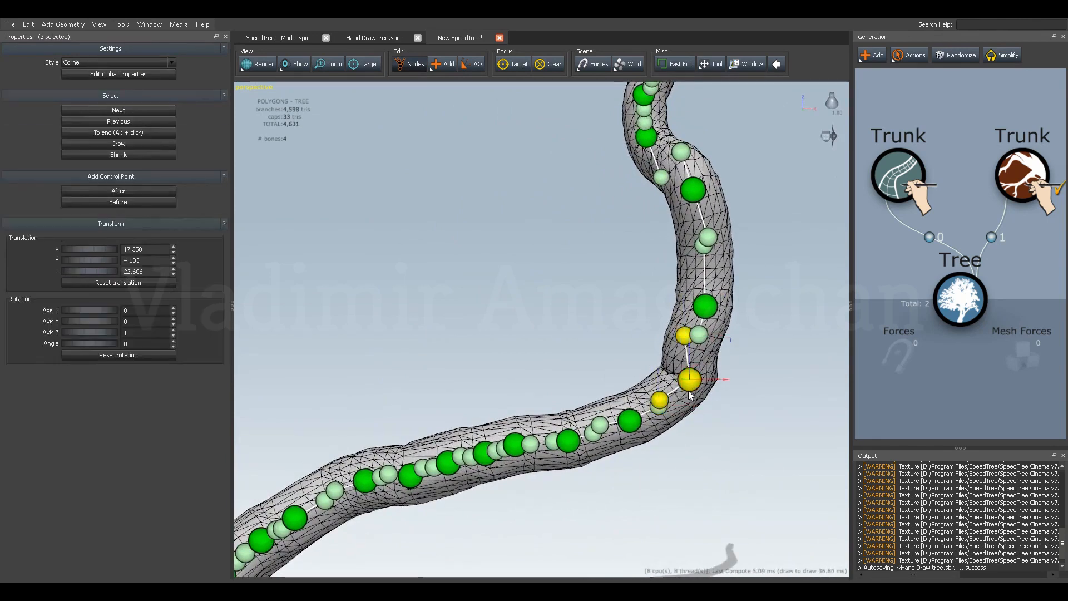
{"action": "left_click_drag", "start_coordinate": [723, 379], "coordinate": [718, 380]}
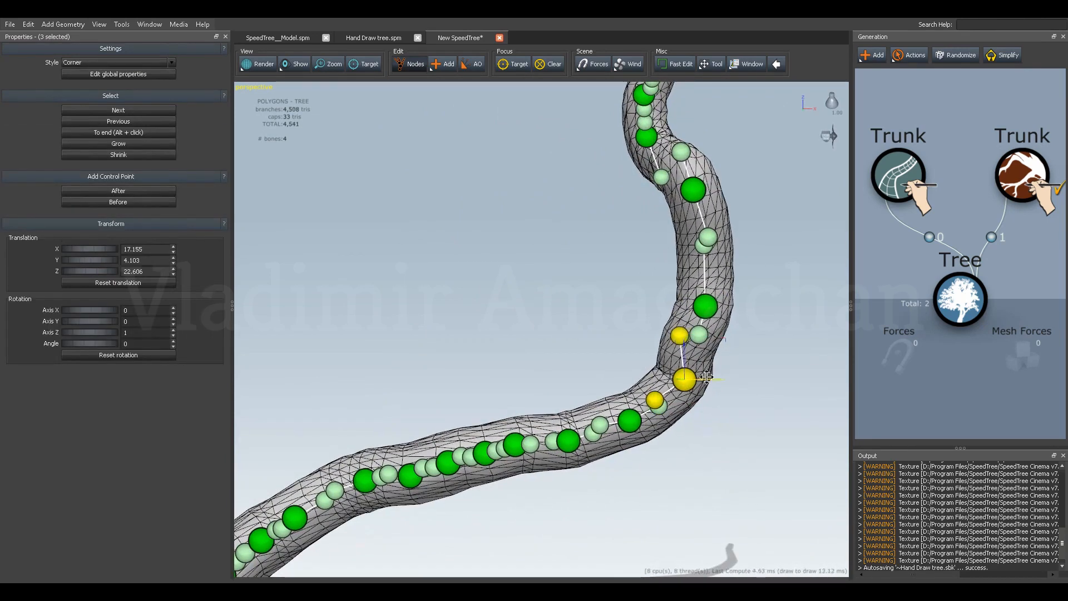
Shift the bend control point's upper handle to about X 18.7 to straighten the curve above it.
{"action": "left_click", "coordinate": [679, 337]}
{"action": "left_click_drag", "start_coordinate": [710, 338], "coordinate": [727, 340]}
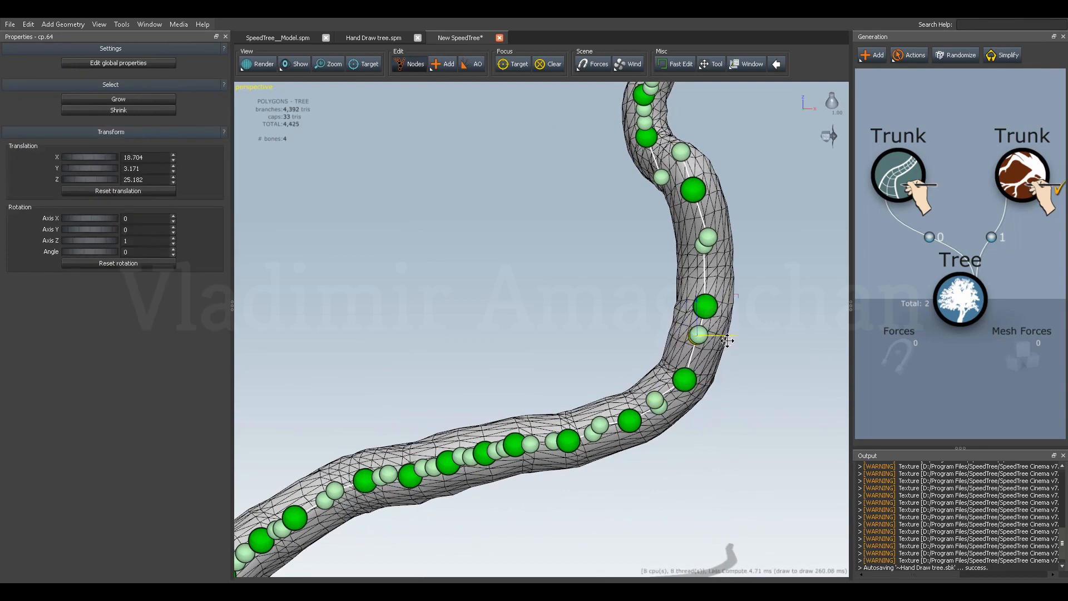
{"action": "left_click", "coordinate": [703, 312]}
{"action": "left_click", "coordinate": [704, 336]}
{"action": "left_click_drag", "start_coordinate": [709, 361], "coordinate": [675, 347]}
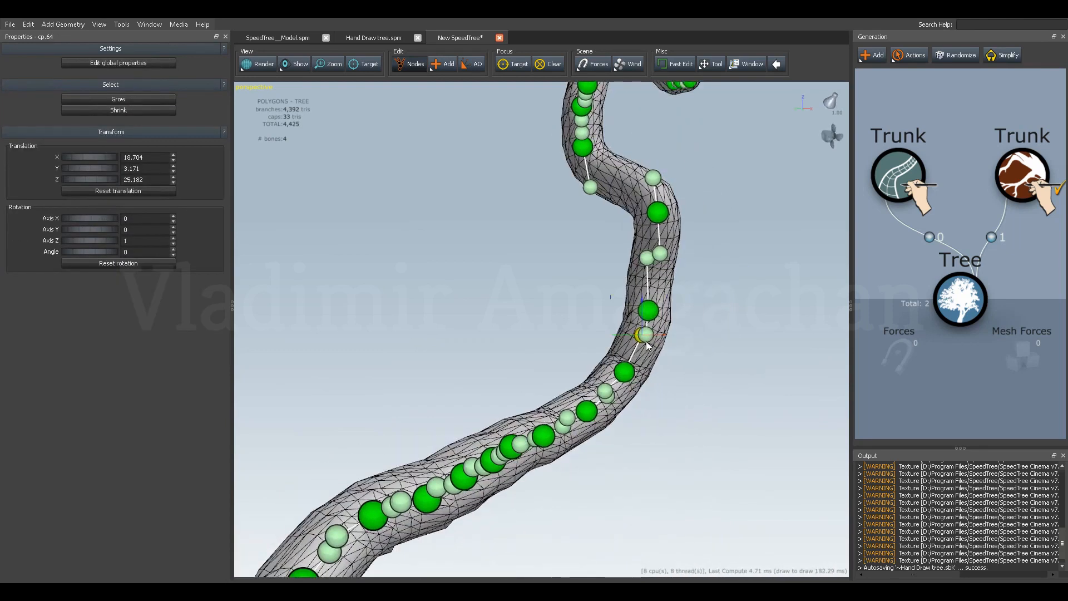
Lower the bend point's upper handle slightly to separate it from the overlapping handle of the point above.
{"action": "left_click", "coordinate": [653, 348]}
{"action": "left_click", "coordinate": [647, 339]}
{"action": "left_click_drag", "start_coordinate": [665, 329], "coordinate": [606, 333]}
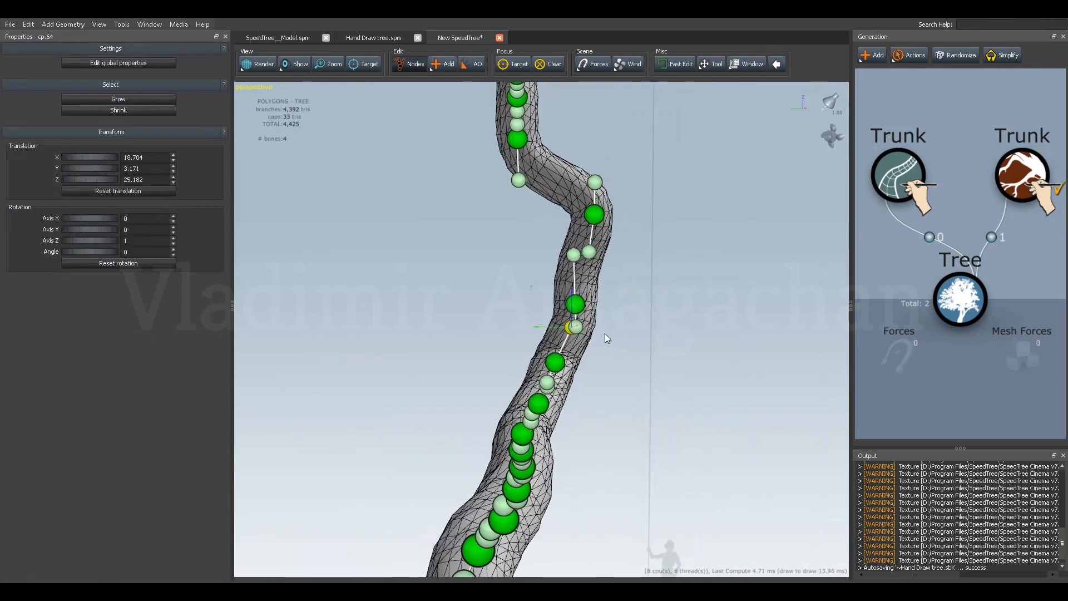
{"action": "left_click", "coordinate": [576, 326]}
{"action": "left_click", "coordinate": [576, 327]}
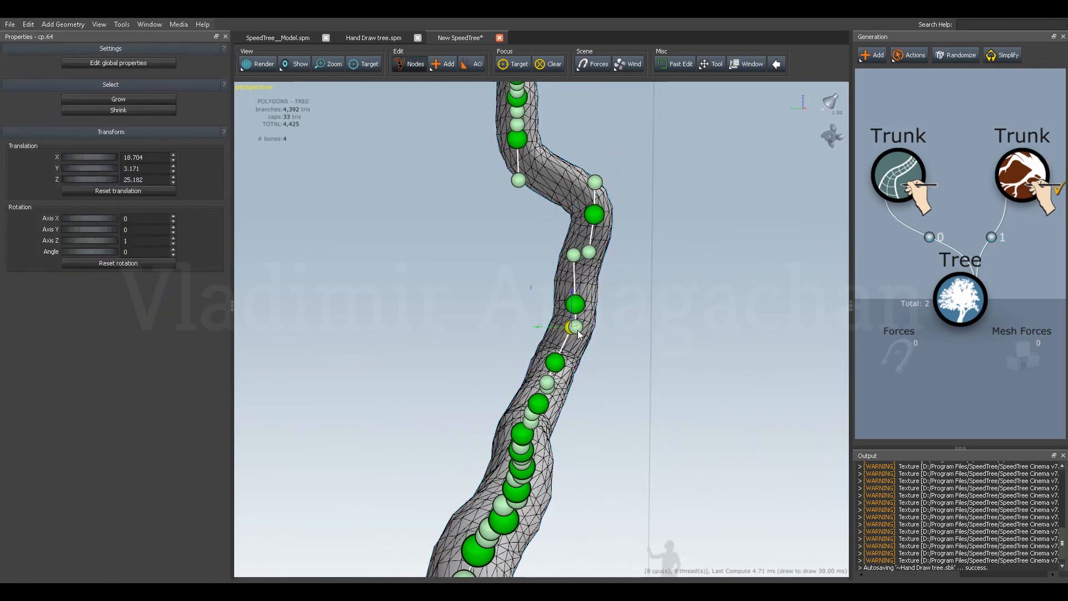
{"action": "scroll", "coordinate": [578, 337], "scroll_direction": "up", "scroll_amount": 5}
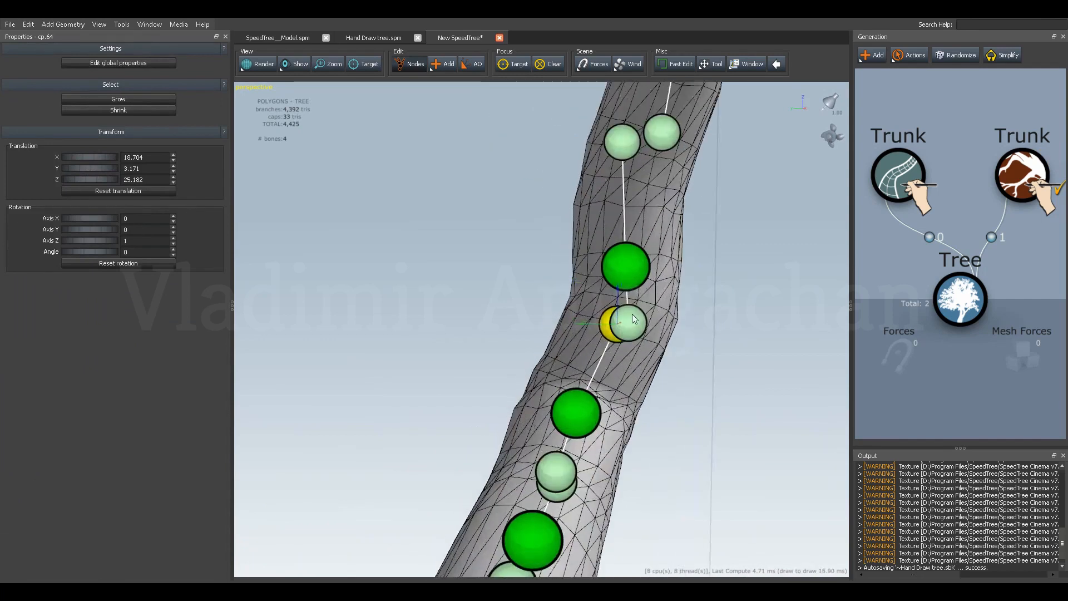
{"action": "left_click", "coordinate": [638, 327]}
{"action": "left_click", "coordinate": [639, 327]}
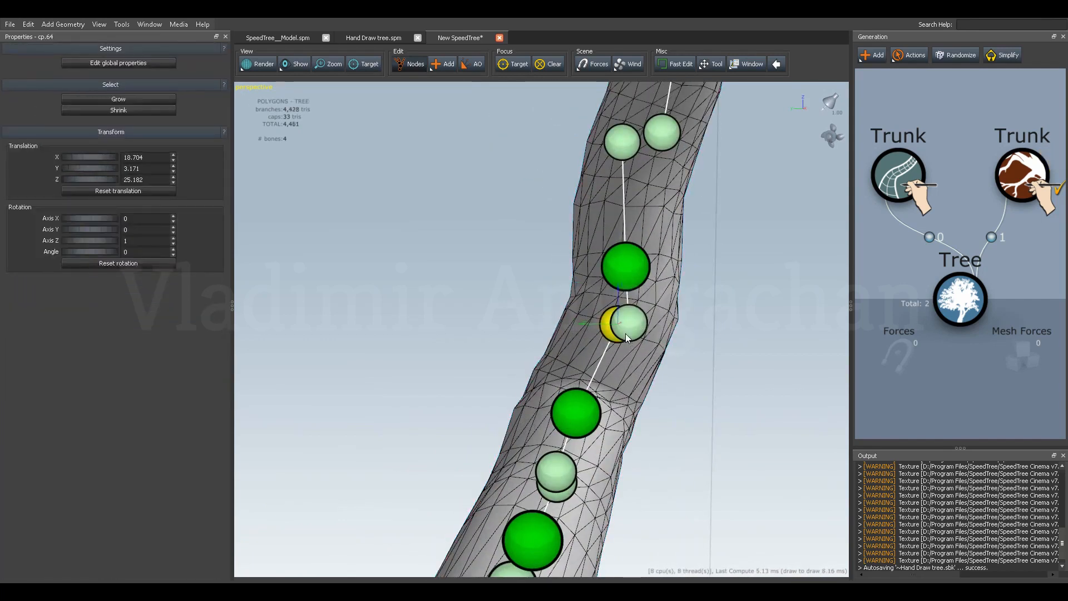
{"action": "left_click_drag", "start_coordinate": [619, 293], "coordinate": [618, 305]}
Lower the two overlapping handles above the bend, placing the lower point's upper handle at about Y 3.31 and Z 24.82.
{"action": "left_click", "coordinate": [643, 322]}
{"action": "left_click_drag", "start_coordinate": [512, 344], "coordinate": [632, 365]}
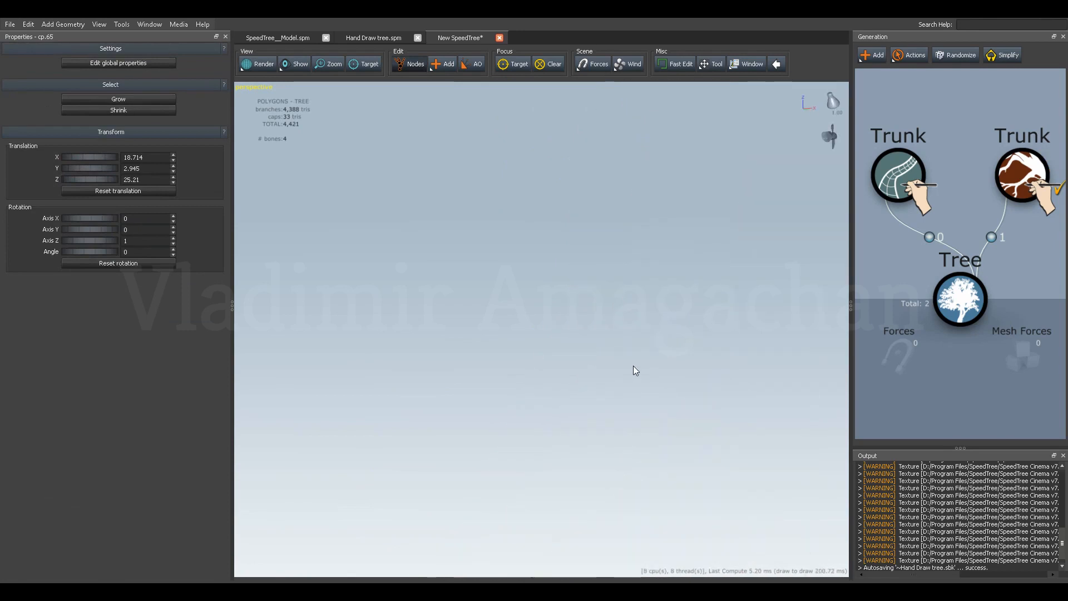
{"action": "scroll", "coordinate": [633, 365], "scroll_direction": "down", "scroll_amount": 2}
{"action": "key", "text": "f"}
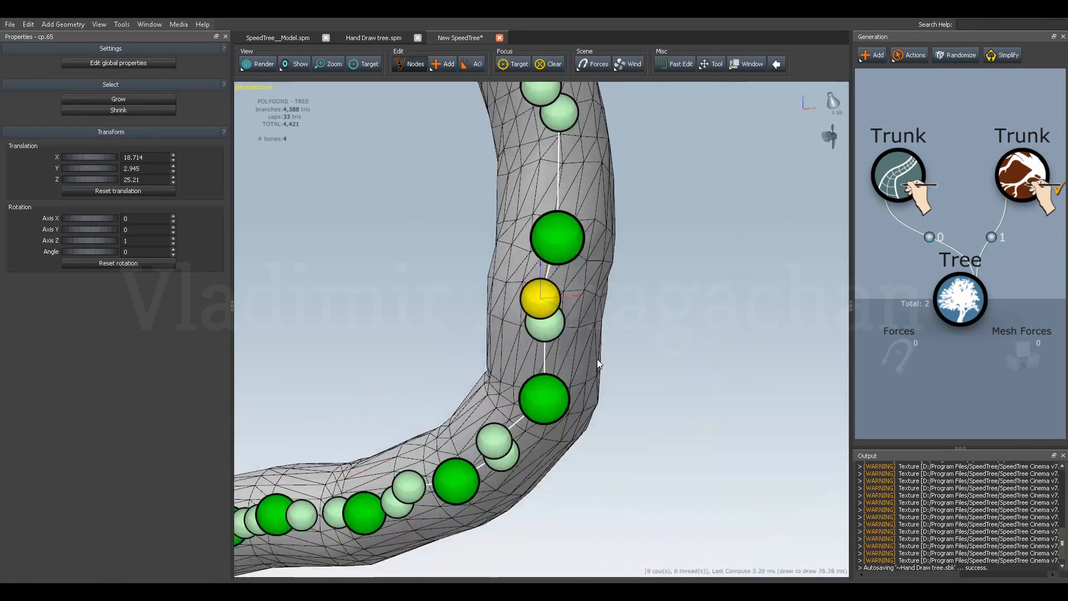
{"action": "left_click_drag", "start_coordinate": [540, 264], "coordinate": [540, 273]}
{"action": "left_click_drag", "start_coordinate": [443, 350], "coordinate": [613, 311]}
{"action": "left_click", "coordinate": [647, 348]}
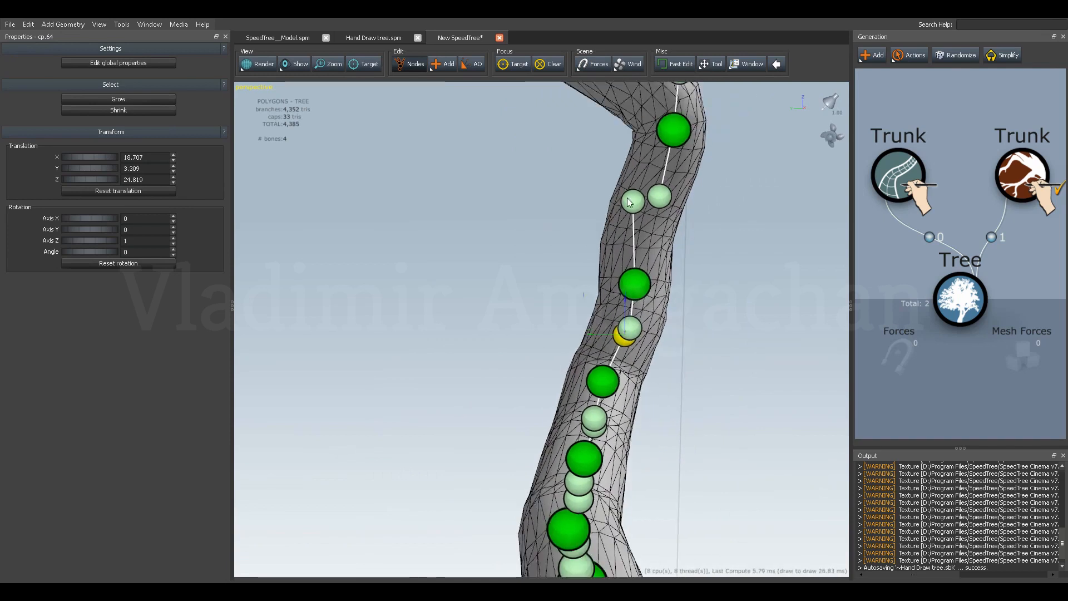
Bring the next pair of handles up the trunk closer together along Y, to about Y 2.52.
{"action": "left_click_drag", "start_coordinate": [601, 200], "coordinate": [620, 200]}
{"action": "left_click", "coordinate": [660, 195]}
{"action": "left_click_drag", "start_coordinate": [660, 170], "coordinate": [583, 255]}
{"action": "scroll", "coordinate": [583, 256], "scroll_direction": "down", "scroll_amount": 2}
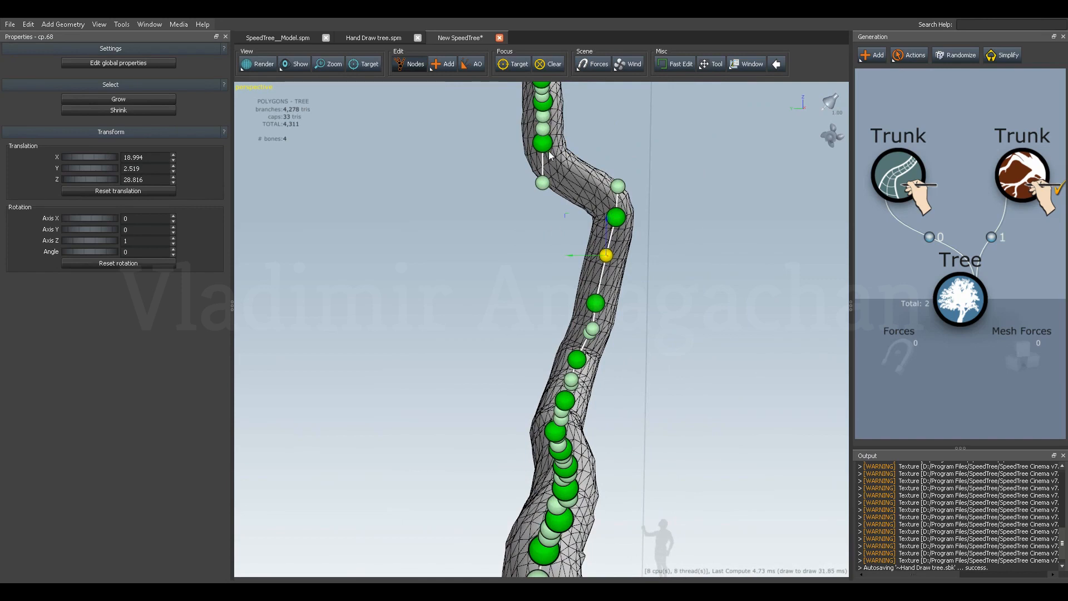
Shift the control point above the outer bend and its lower handle along Y to soften the sharp kink.
{"action": "left_click_drag", "start_coordinate": [544, 145], "coordinate": [573, 138]}
{"action": "left_click", "coordinate": [572, 177]}
{"action": "left_click_drag", "start_coordinate": [539, 176], "coordinate": [562, 180]}
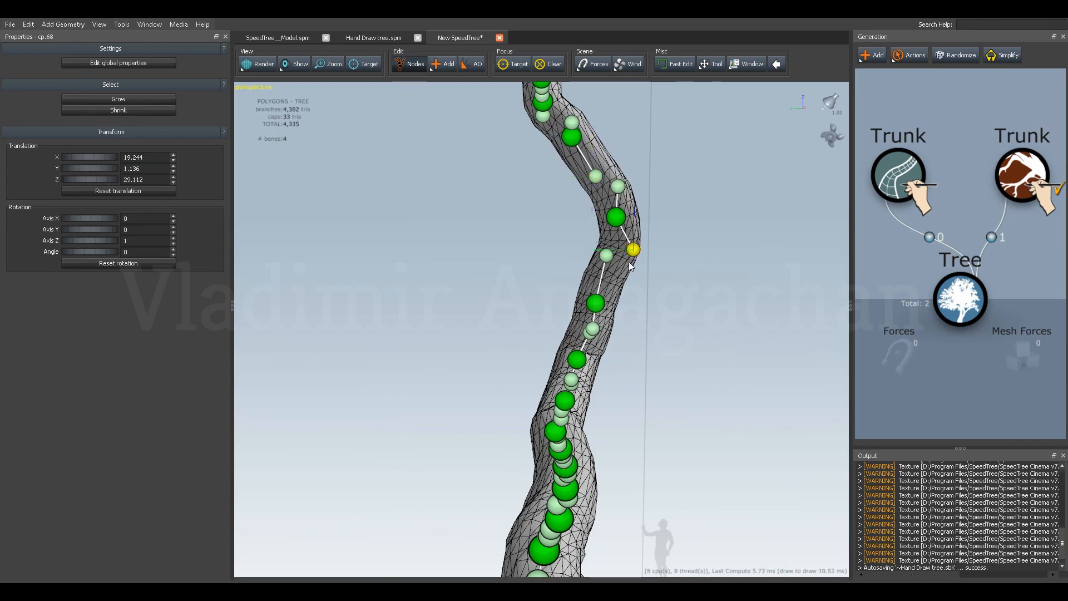
Shift the outer bend point's lower handle to about Y 2.57 and Z 28.99 to line it up with the trunk.
{"action": "left_click_drag", "start_coordinate": [596, 250], "coordinate": [573, 253]}
{"action": "left_click_drag", "start_coordinate": [571, 258], "coordinate": [547, 285]}
{"action": "mouse_move", "coordinate": [618, 227]}
{"action": "left_mouse_down"}
{"action": "mouse_move", "coordinate": [591, 252]}
{"action": "mouse_move", "coordinate": [626, 245]}
{"action": "left_mouse_up"}
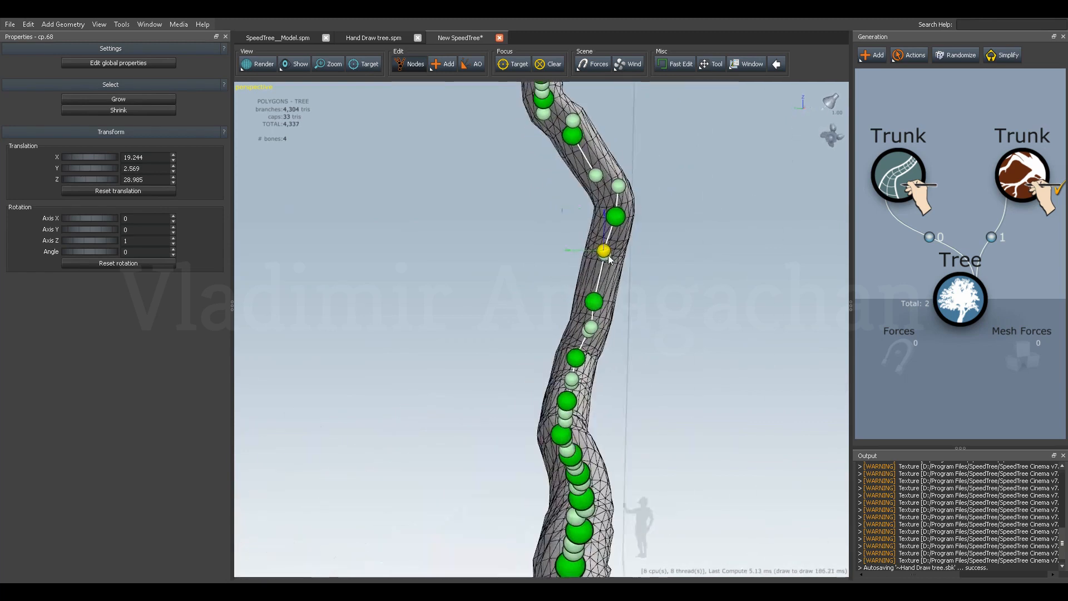
Shift the outer bend point's upper handle to about Y 2.59 and fine-tune the handles around that bend.
{"action": "left_click", "coordinate": [619, 187]}
{"action": "left_click_drag", "start_coordinate": [588, 193], "coordinate": [575, 187]}
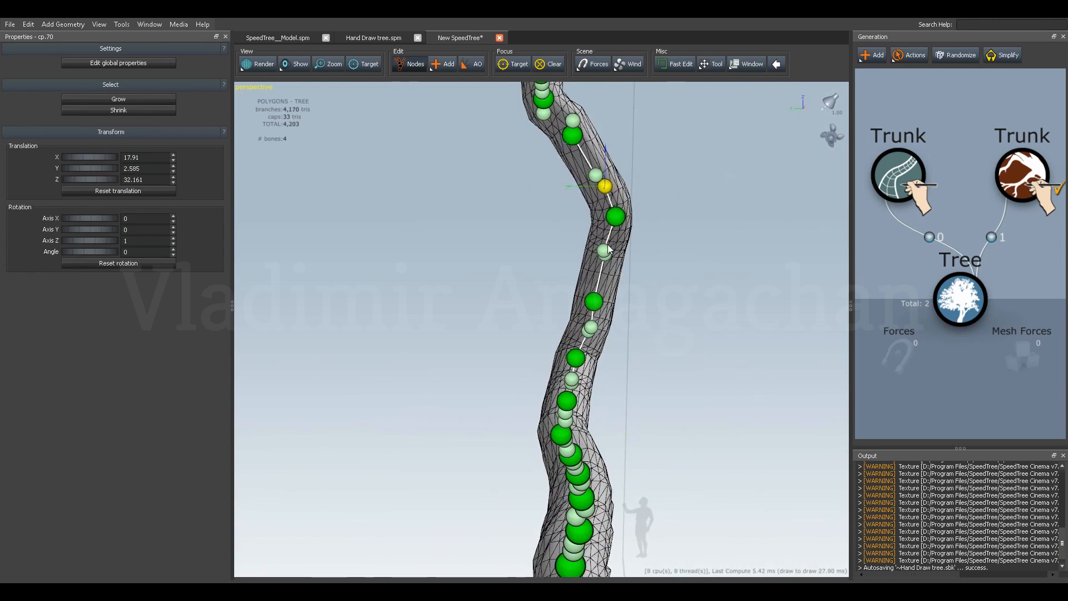
{"action": "left_click", "coordinate": [608, 250]}
{"action": "left_click_drag", "start_coordinate": [576, 254], "coordinate": [590, 251]}
{"action": "left_click", "coordinate": [604, 251]}
{"action": "left_click_drag", "start_coordinate": [603, 186], "coordinate": [596, 177]}
Adjust the upper handle of the control point above the outer bend to about Y 4.86.
{"action": "left_click", "coordinate": [575, 121]}
{"action": "left_click_drag", "start_coordinate": [534, 176], "coordinate": [565, 262]}
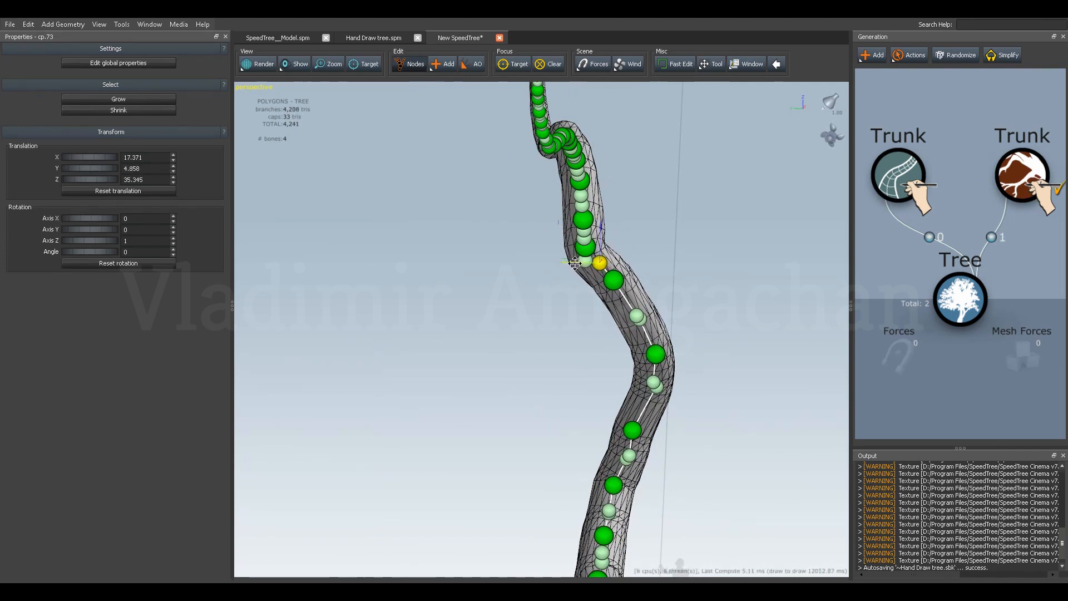
{"action": "left_click_drag", "start_coordinate": [573, 263], "coordinate": [569, 294]}
{"action": "scroll", "coordinate": [591, 249], "scroll_direction": "down", "scroll_amount": 4}
{"action": "middle_click_drag", "start_coordinate": [594, 254], "coordinate": [596, 294]}
Delete three consecutive control points from the densely spaced upper section of the trunk.
{"action": "left_click", "coordinate": [621, 262]}
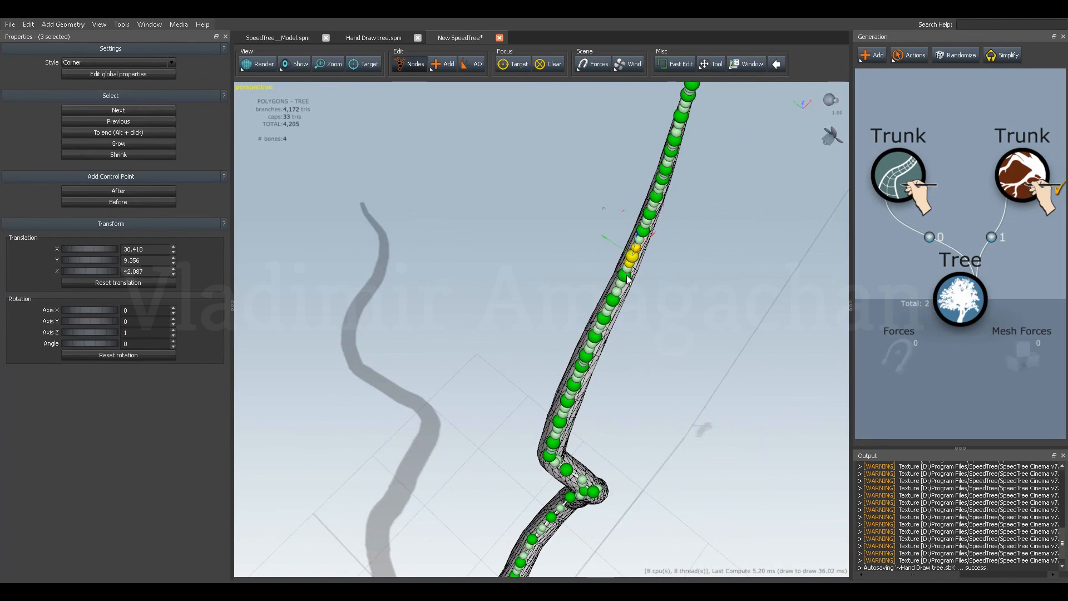
{"action": "left_click_drag", "start_coordinate": [627, 280], "coordinate": [628, 285]}
{"action": "left_click", "coordinate": [628, 287]}
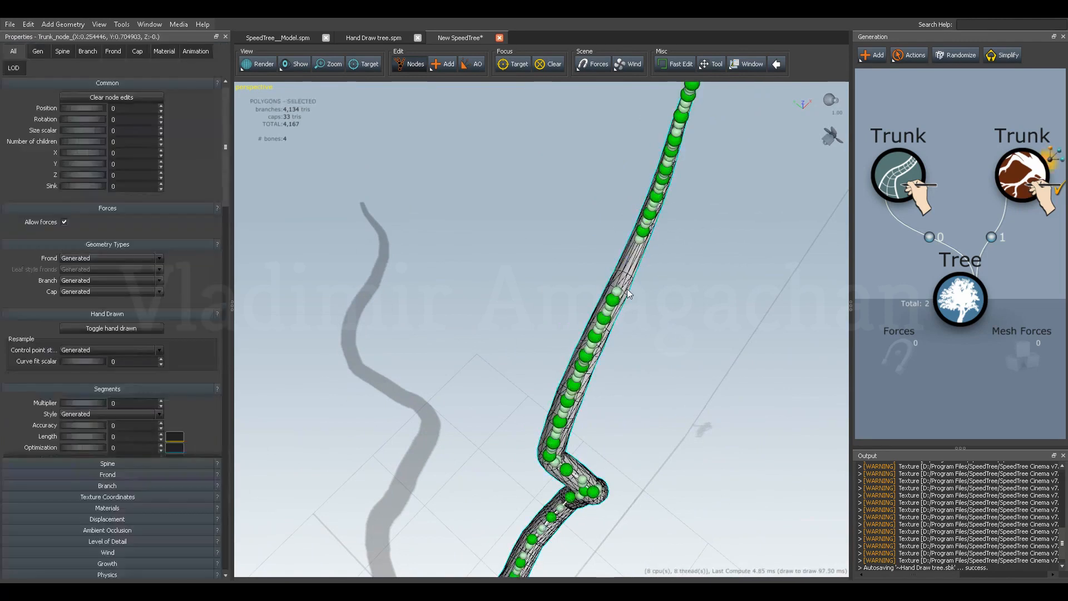
{"action": "left_click", "coordinate": [615, 302]}
{"action": "key", "text": "Delete"}
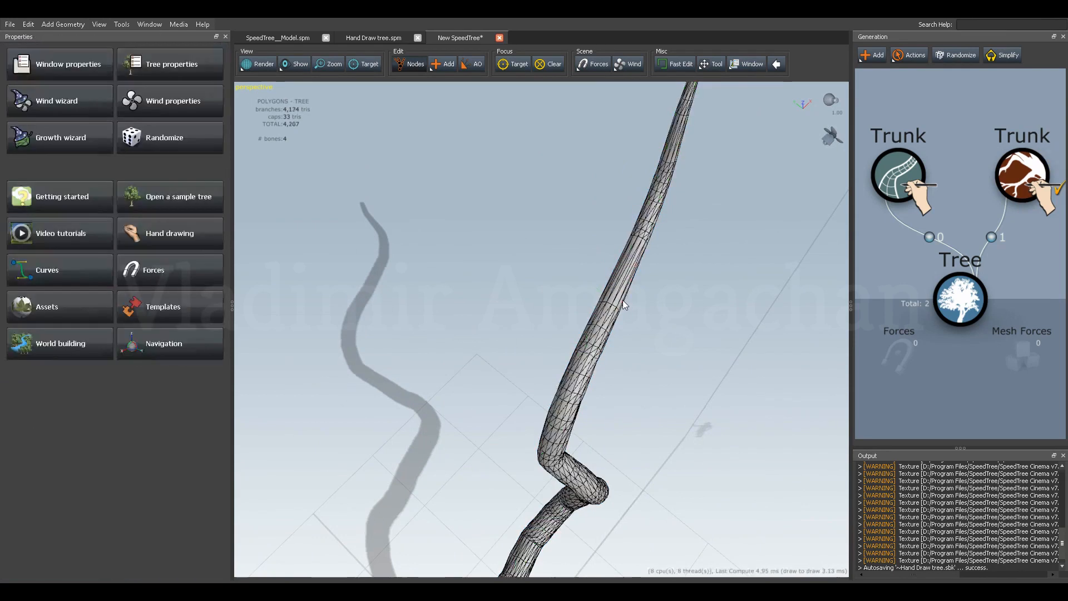
Spread the remaining control points into the gap, placing the uppermost at about X 30.64 and Y 9.83 and lowering it slightly.
{"action": "left_click", "coordinate": [618, 304]}
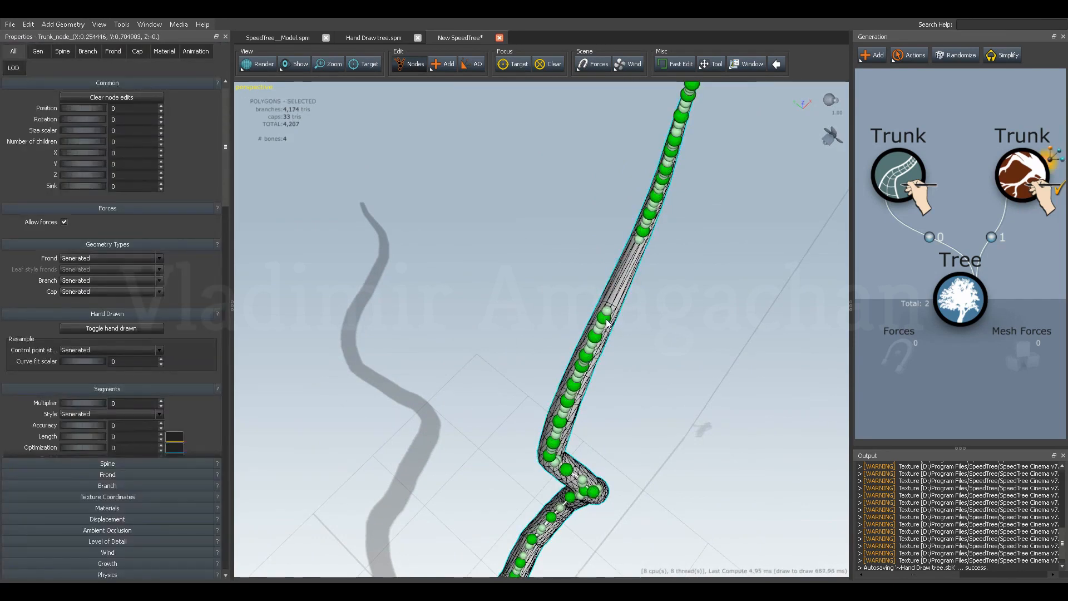
{"action": "left_click", "coordinate": [610, 324]}
{"action": "left_click_drag", "start_coordinate": [625, 286], "coordinate": [672, 267]}
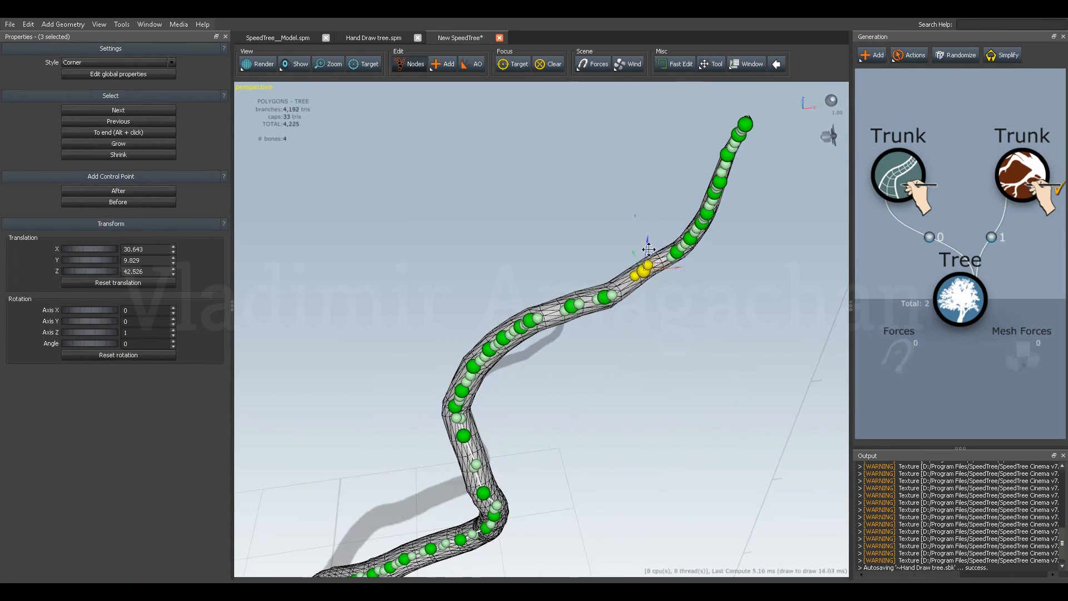
{"action": "left_click_drag", "start_coordinate": [644, 243], "coordinate": [645, 253]}
{"action": "left_click_drag", "start_coordinate": [535, 278], "coordinate": [592, 296]}
Delete one control point from the crowded section below the spread-out points and reselect the trunk.
{"action": "left_click", "coordinate": [580, 385]}
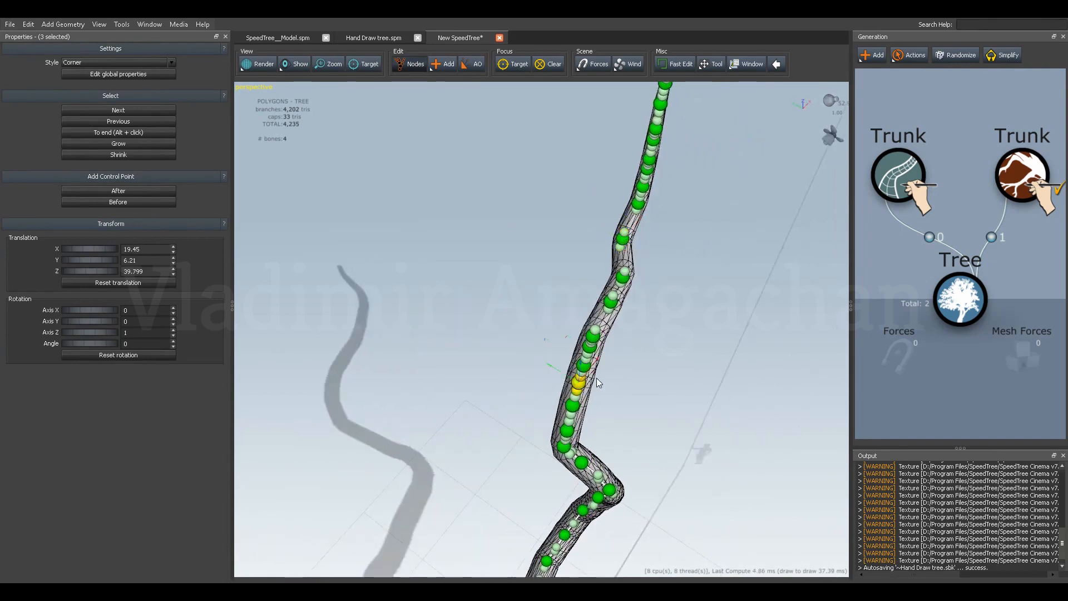
{"action": "key", "text": "Delete"}
{"action": "left_click", "coordinate": [585, 372]}
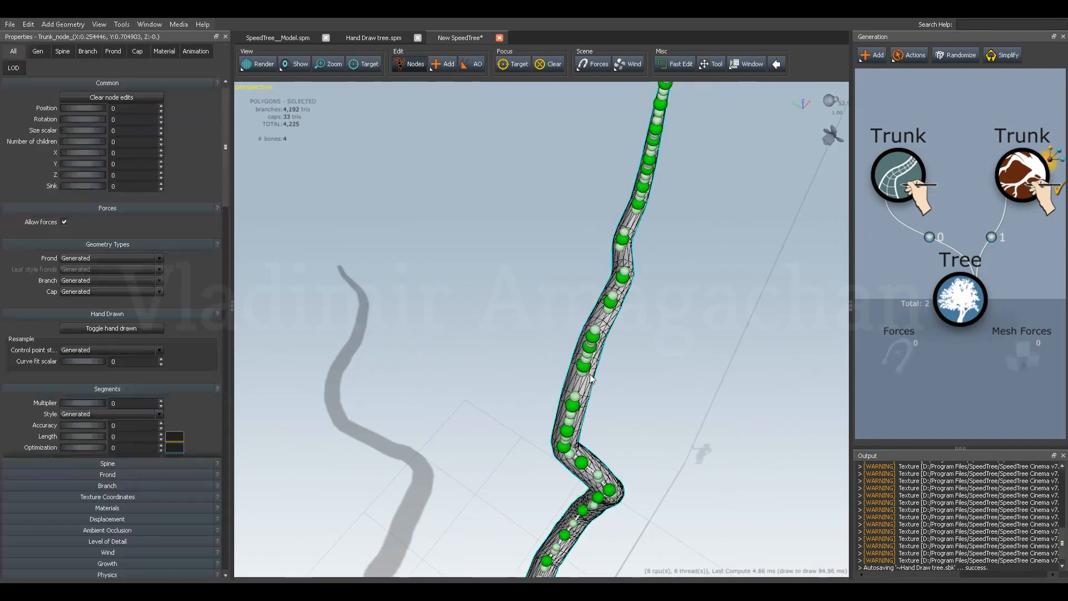
Move the control point above the new gap down the curve to about X 19.82 and Z 40.46.
{"action": "left_click", "coordinate": [582, 376]}
{"action": "left_click_drag", "start_coordinate": [592, 381], "coordinate": [547, 325]}
{"action": "left_click", "coordinate": [509, 280]}
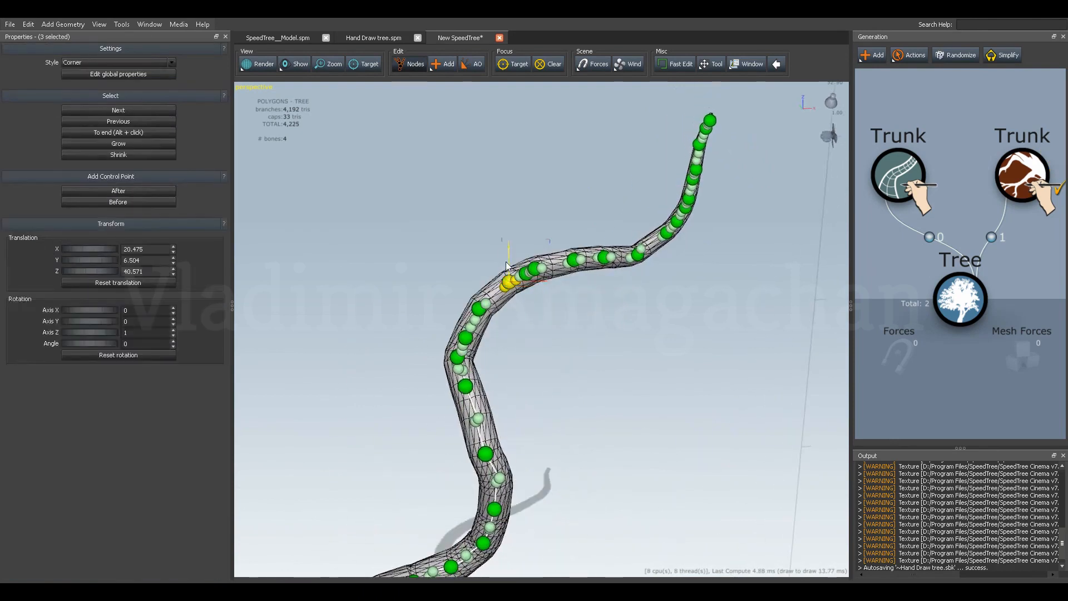
{"action": "left_click_drag", "start_coordinate": [510, 252], "coordinate": [532, 283]}
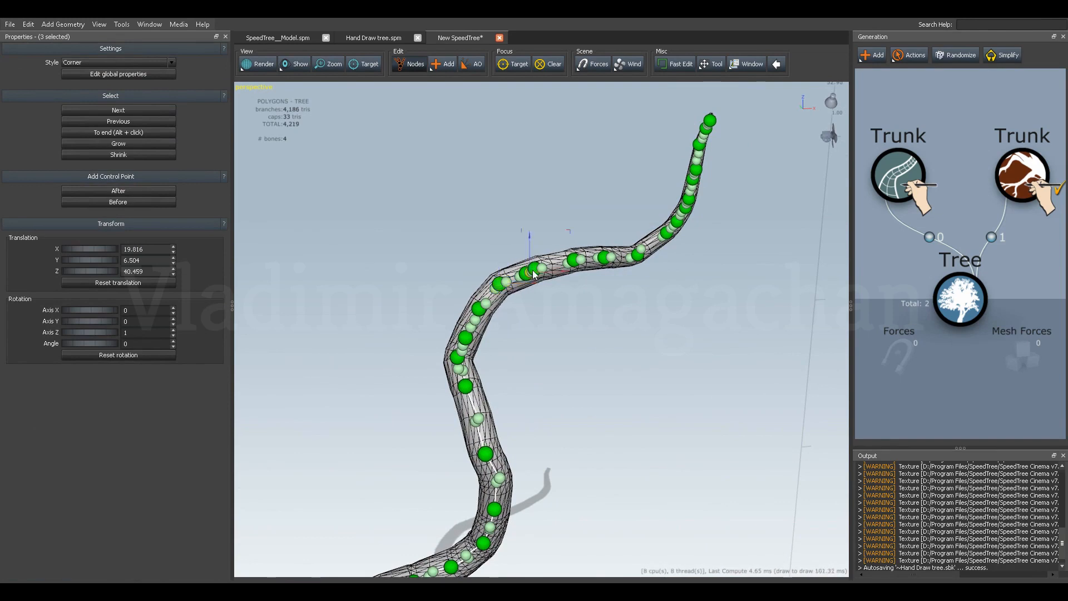
Delete the upper of the two closely spaced control points past the curve's shoulder and reselect the trunk.
{"action": "left_click", "coordinate": [534, 271]}
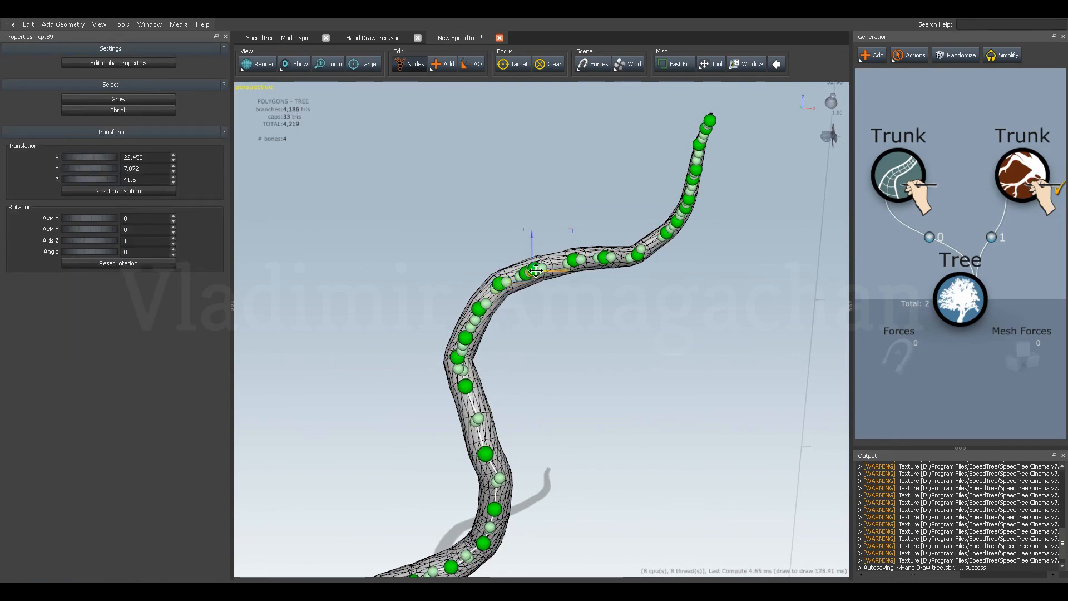
{"action": "scroll", "coordinate": [534, 262], "scroll_direction": "up", "scroll_amount": 2}
{"action": "left_click", "coordinate": [534, 230]}
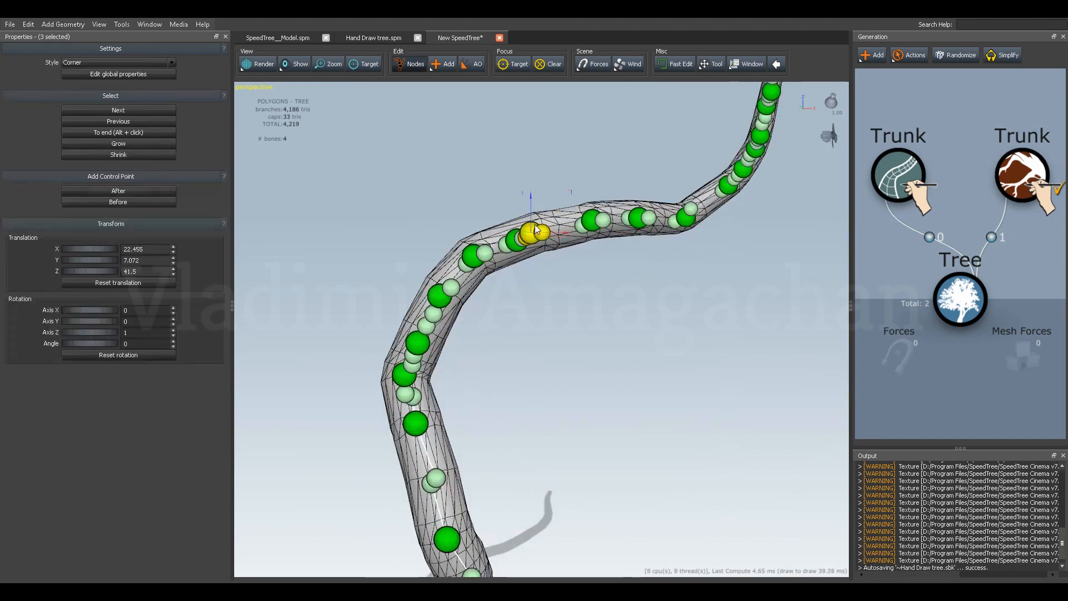
{"action": "key", "text": "Delete"}
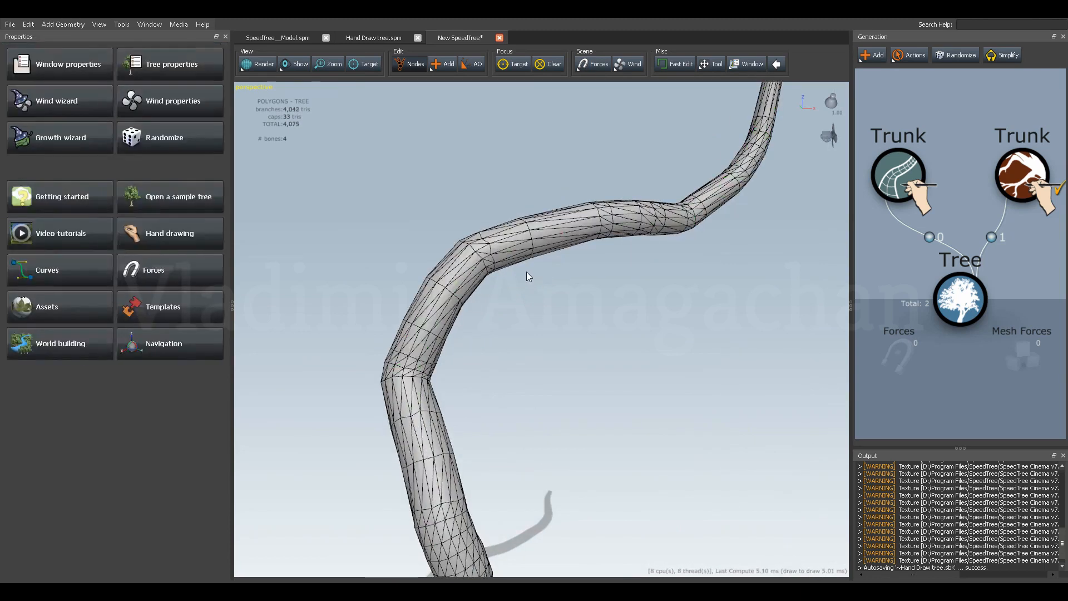
{"action": "left_click", "coordinate": [532, 250]}
Extend the upper handle of the point below the gap to about X 23.36 and shift that control point sideways along Y.
{"action": "left_click_drag", "start_coordinate": [540, 268], "coordinate": [597, 342]}
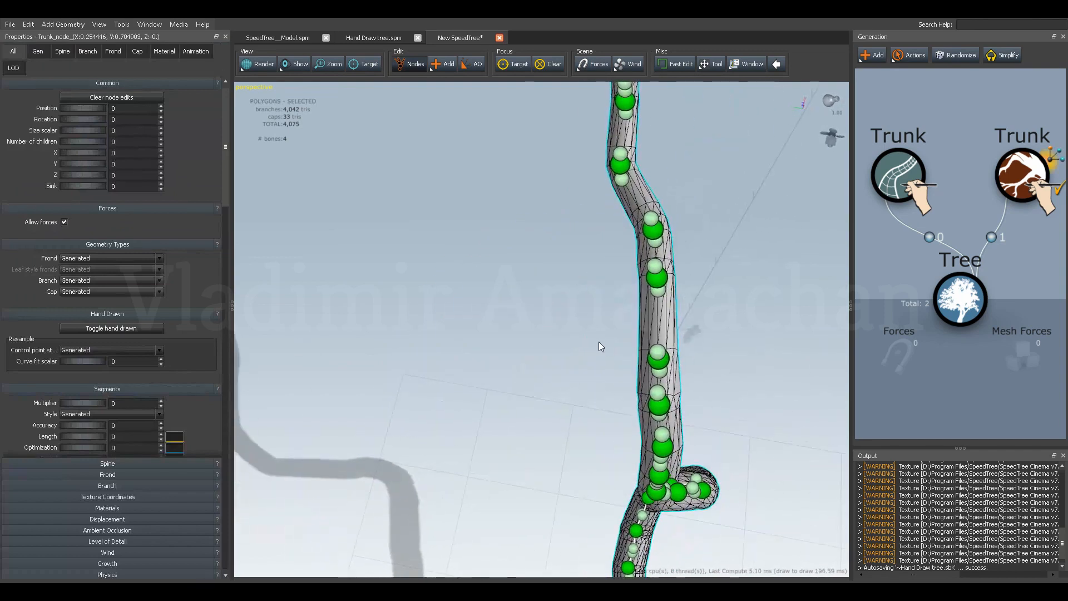
{"action": "left_click", "coordinate": [659, 354]}
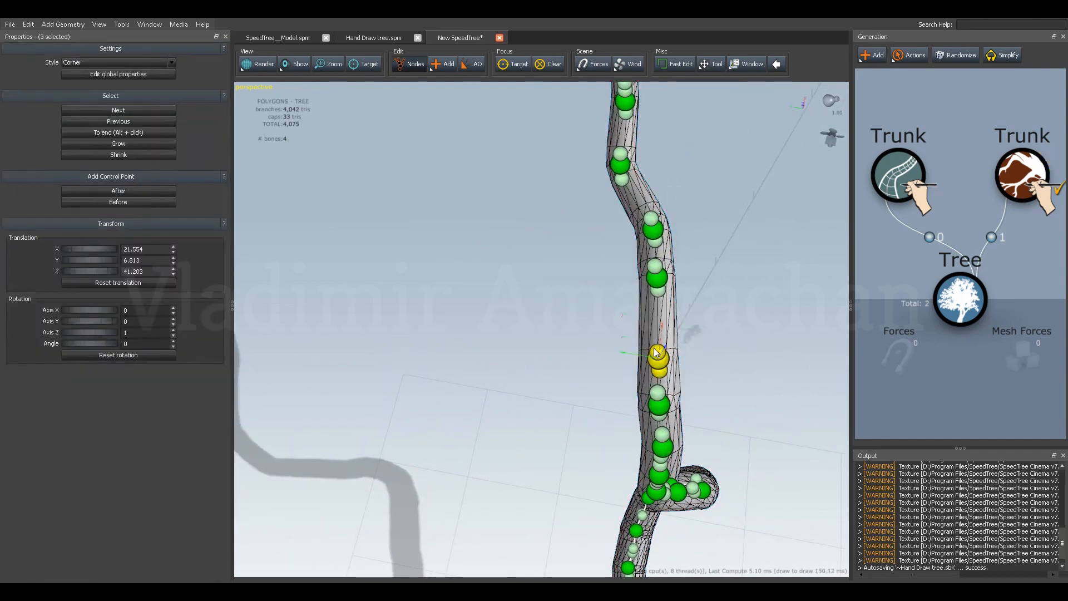
{"action": "left_click_drag", "start_coordinate": [658, 353], "coordinate": [618, 321]}
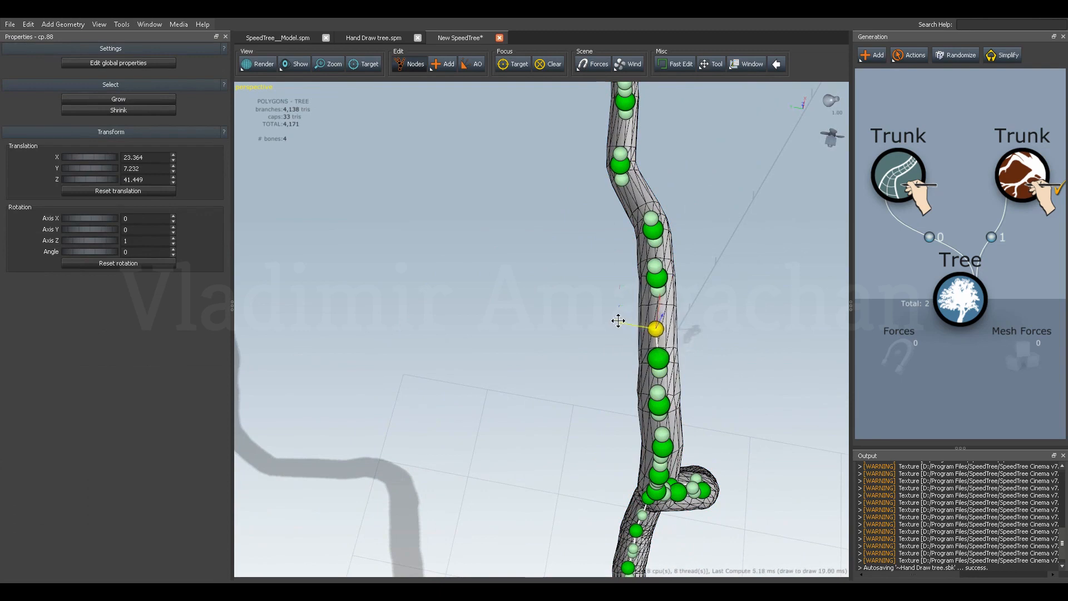
{"action": "left_click_drag", "start_coordinate": [572, 362], "coordinate": [598, 343]}
{"action": "left_click", "coordinate": [658, 353]}
Try to shift the lower handle of the next control point down to about Y 7.11.
{"action": "left_click", "coordinate": [659, 412]}
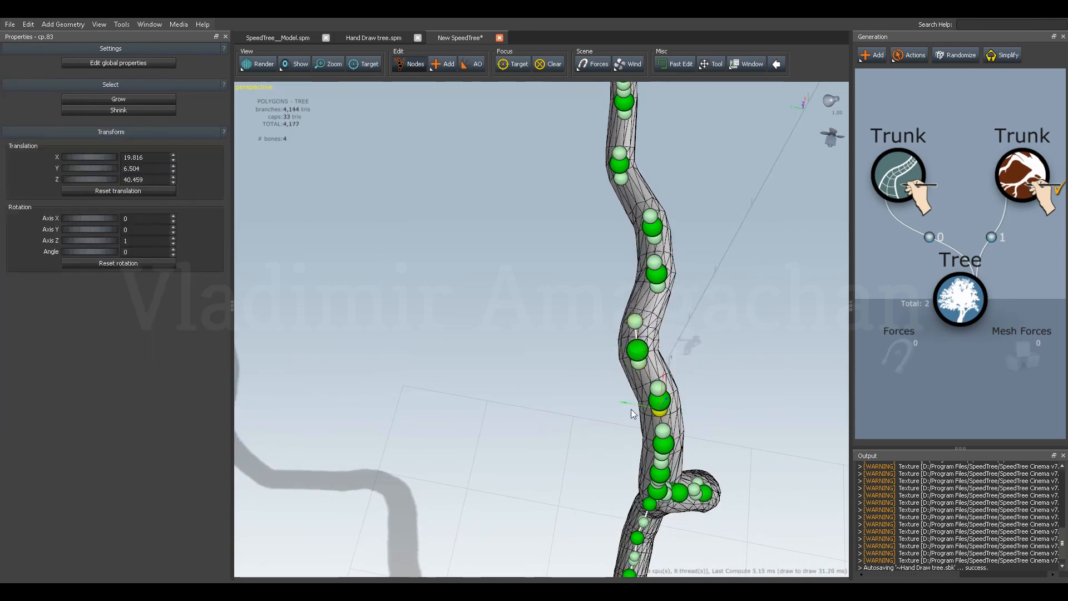
{"action": "left_click_drag", "start_coordinate": [627, 401], "coordinate": [613, 403]}
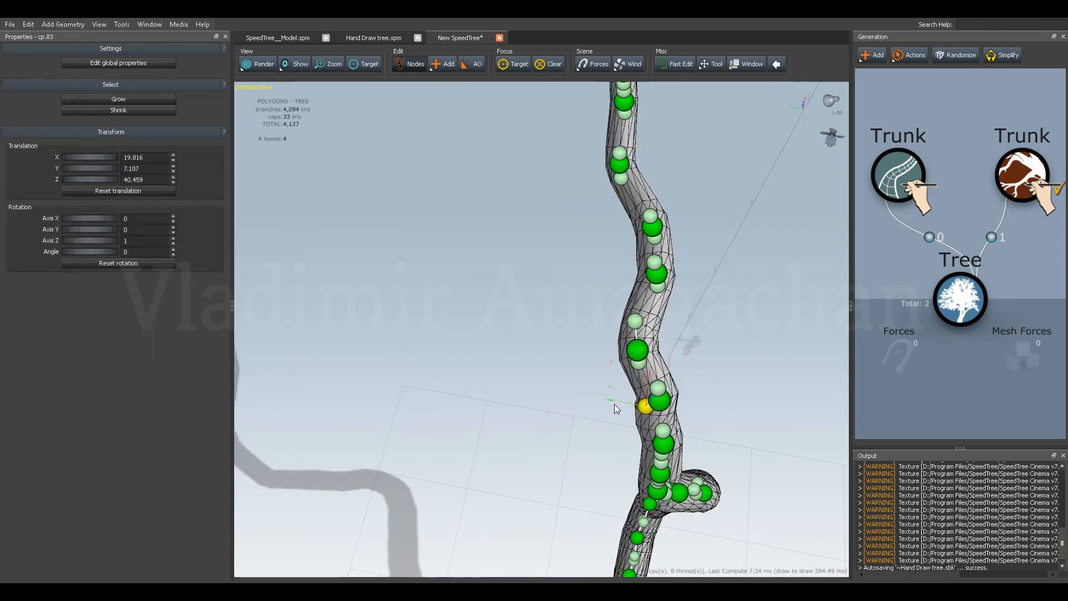
{"action": "left_click", "coordinate": [614, 404]}
{"action": "left_click", "coordinate": [659, 408]}
{"action": "left_click", "coordinate": [661, 415]}
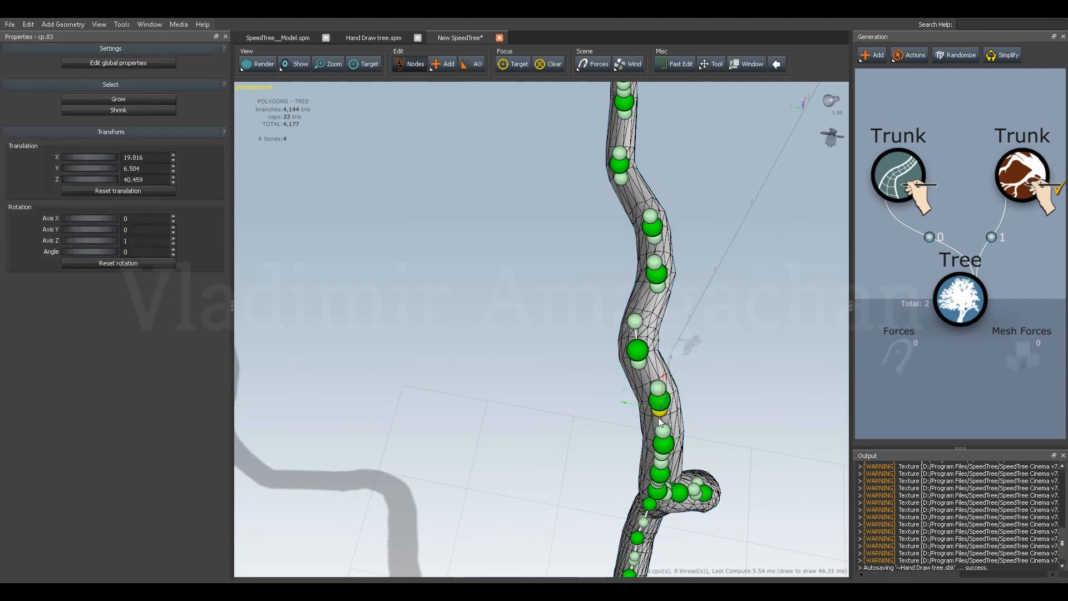
Shift the next two control points down the trunk sideways along Y so they follow the new bend.
{"action": "left_click", "coordinate": [657, 405]}
{"action": "left_click_drag", "start_coordinate": [633, 397], "coordinate": [617, 396]}
{"action": "left_click", "coordinate": [665, 439]}
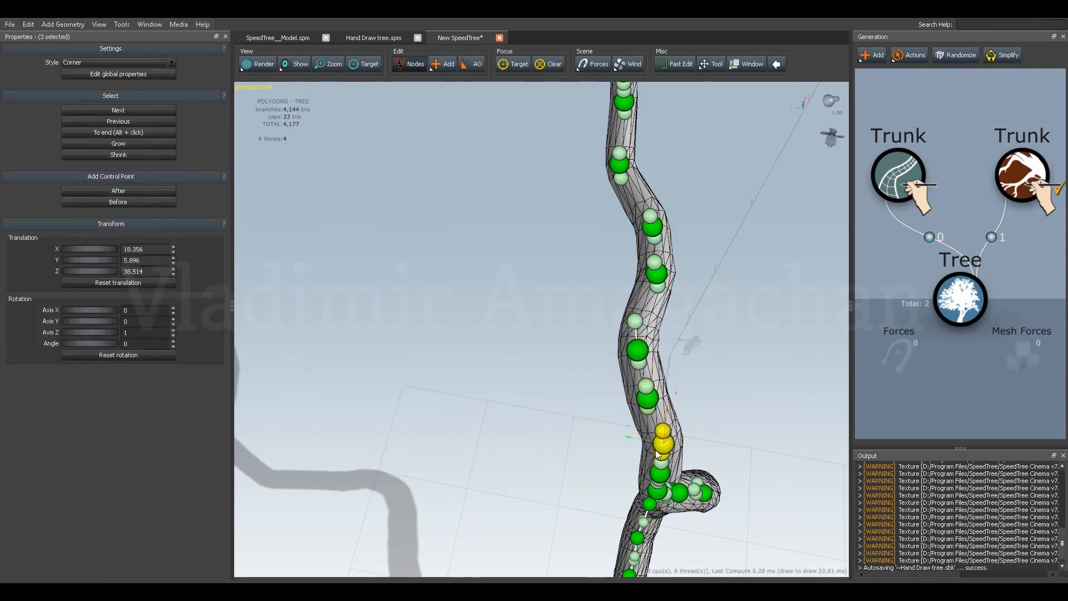
{"action": "left_click_drag", "start_coordinate": [633, 437], "coordinate": [596, 442]}
{"action": "left_click", "coordinate": [596, 443]}
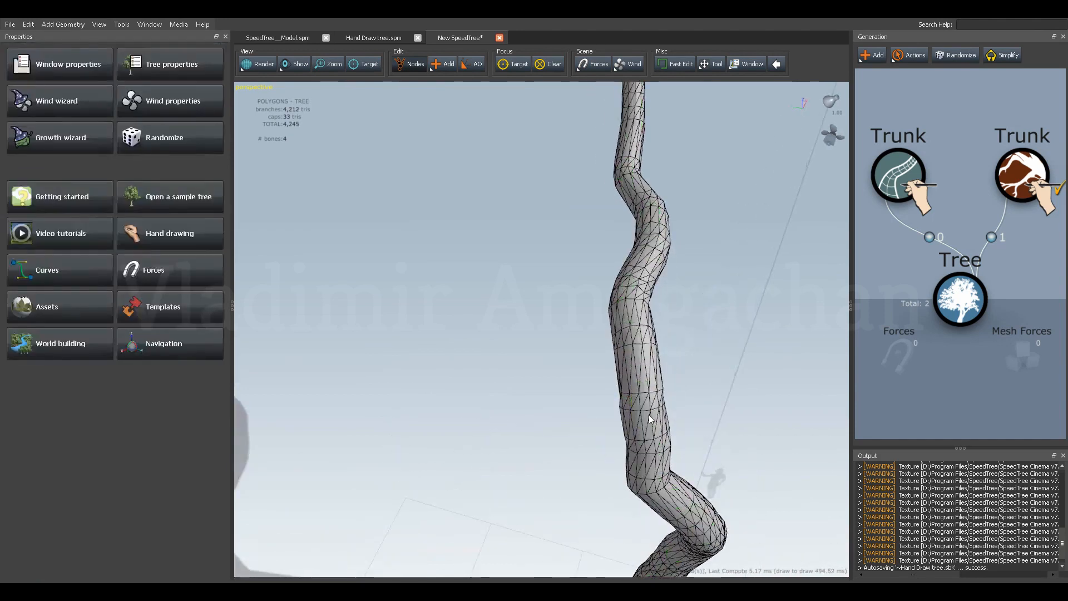
Adjust the lower handle of the second shifted point to about Y 6.09 and Z 38.29.
{"action": "left_click", "coordinate": [647, 416]}
{"action": "left_click", "coordinate": [641, 419]}
{"action": "left_click_drag", "start_coordinate": [606, 410], "coordinate": [611, 411]}
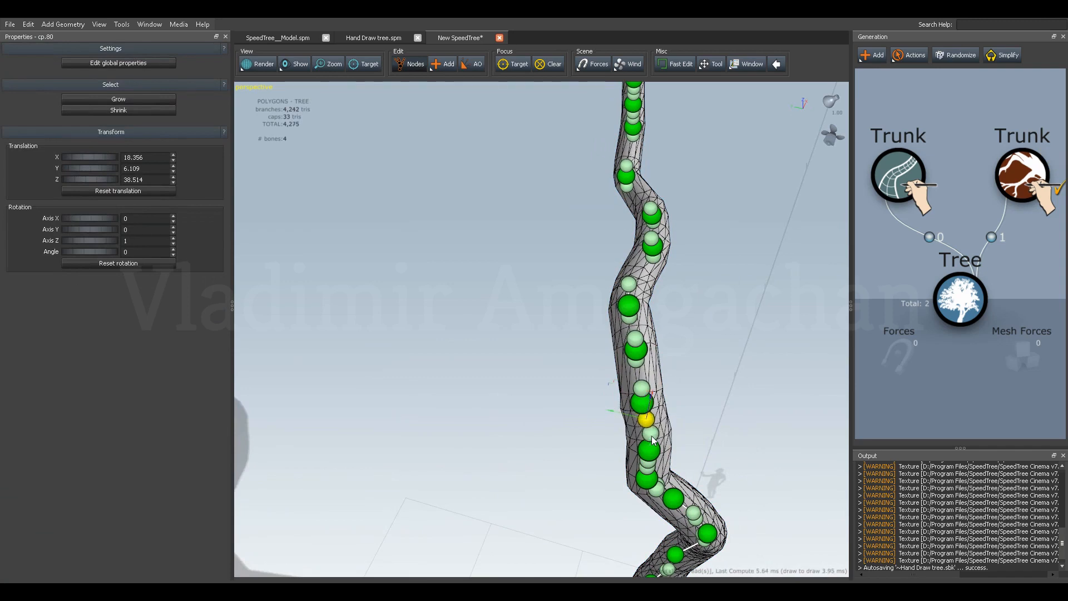
{"action": "left_click_drag", "start_coordinate": [631, 432], "coordinate": [485, 349]}
{"action": "left_click", "coordinate": [465, 335]}
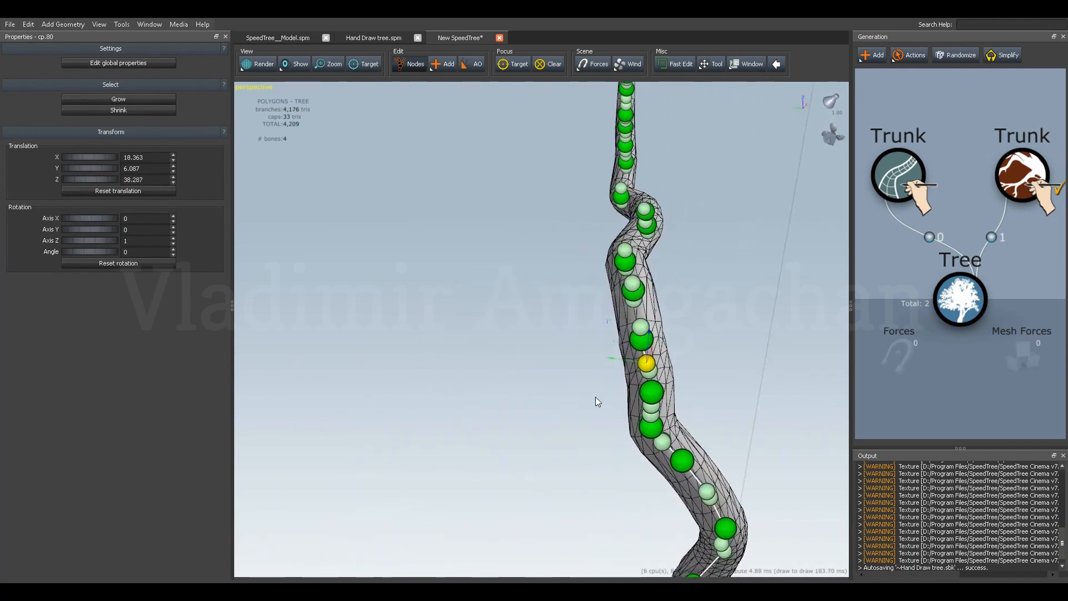
Delete the control point at the sharp corner below the shifted points to smooth the bend.
{"action": "left_click", "coordinate": [651, 429]}
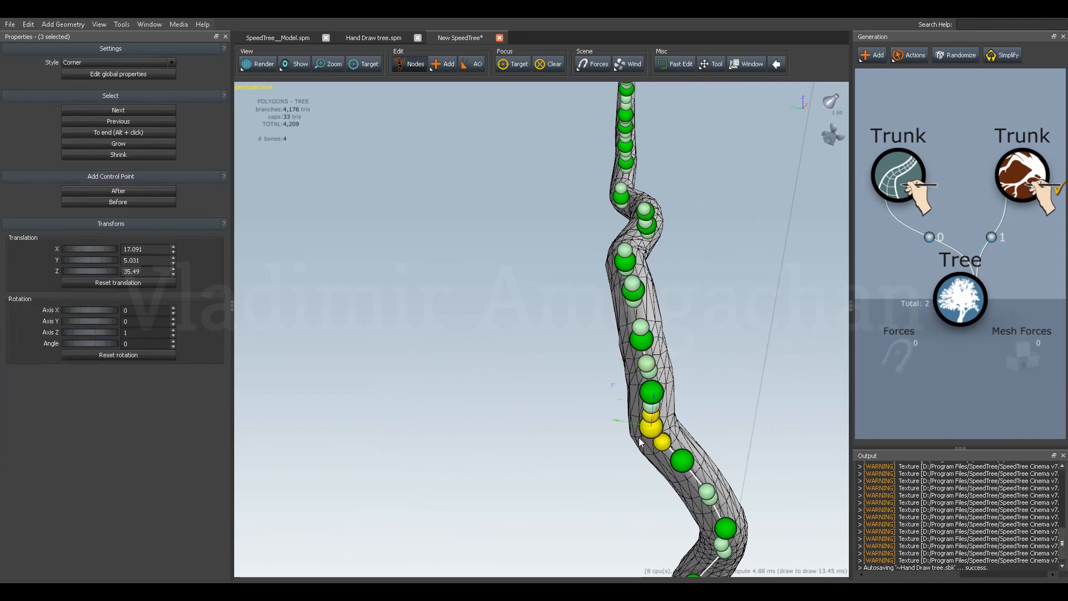
{"action": "key", "text": "Delete"}
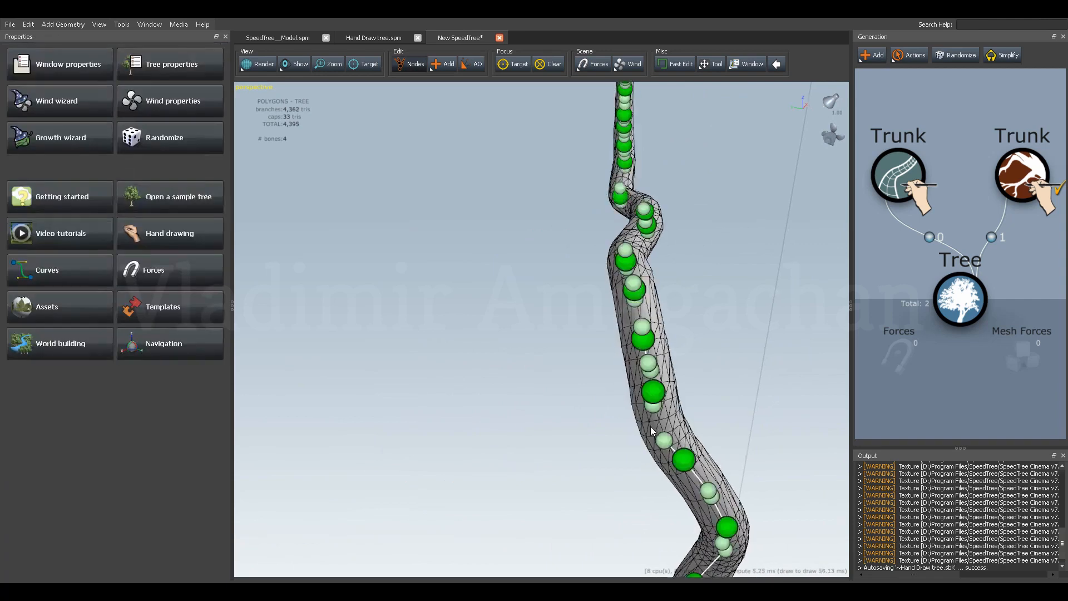
{"action": "left_click", "coordinate": [650, 428]}
{"action": "left_click_drag", "start_coordinate": [619, 418], "coordinate": [593, 459]}
{"action": "left_click", "coordinate": [630, 423]}
{"action": "left_click", "coordinate": [639, 451]}
Realign the upper S-curve's handles from above, placing one at about X 20.91, Y 7.57 and another at about X 26.67, Y 7.71.
{"action": "left_click_drag", "start_coordinate": [645, 329], "coordinate": [591, 376]}
{"action": "left_click", "coordinate": [541, 432]}
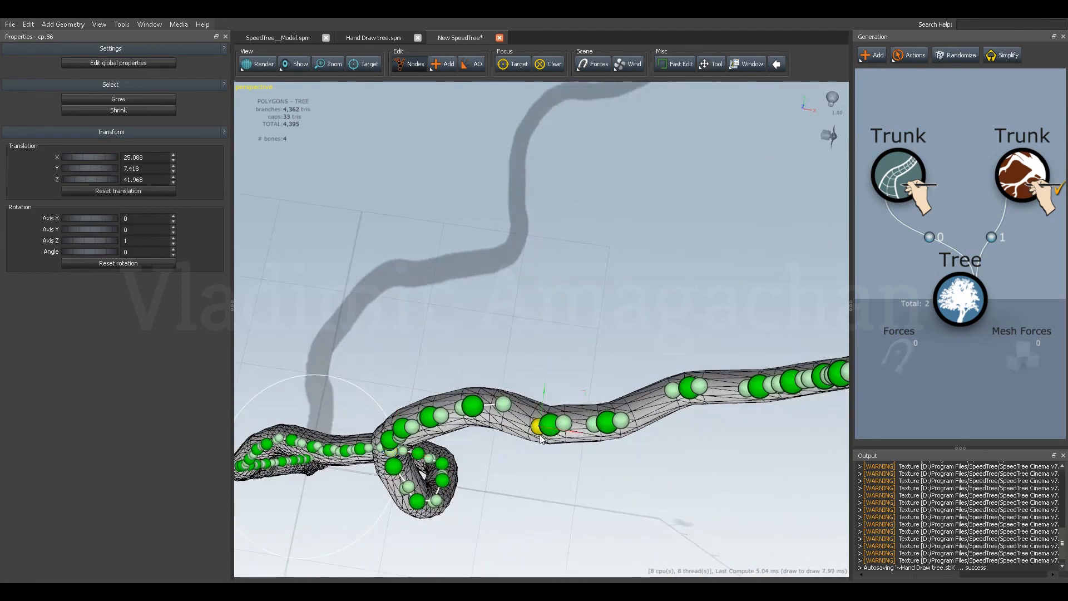
{"action": "left_click_drag", "start_coordinate": [564, 430], "coordinate": [459, 386]}
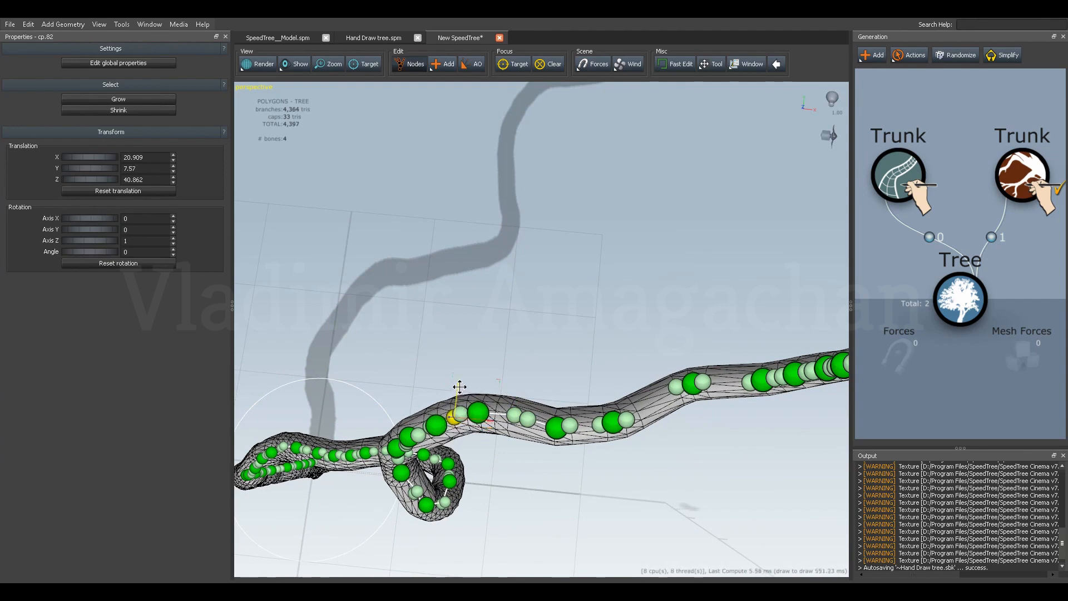
{"action": "left_click", "coordinate": [570, 427]}
{"action": "left_click_drag", "start_coordinate": [587, 429], "coordinate": [597, 436]}
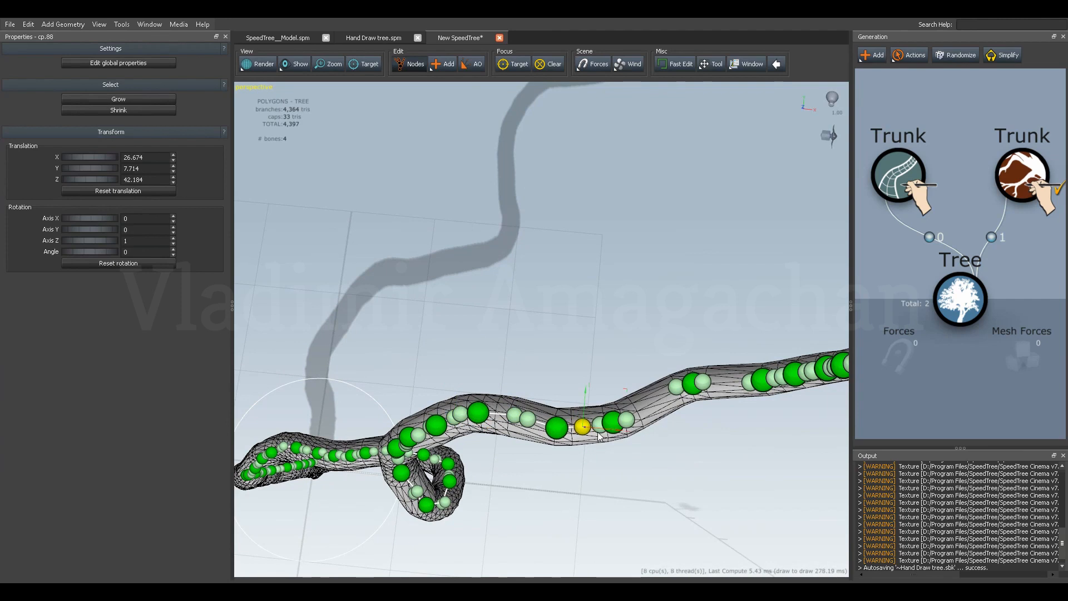
Realign the handles between the upper S-curve's control points, placing the one below the next bend at about X 29.94, Y 8.96.
{"action": "left_click", "coordinate": [599, 426]}
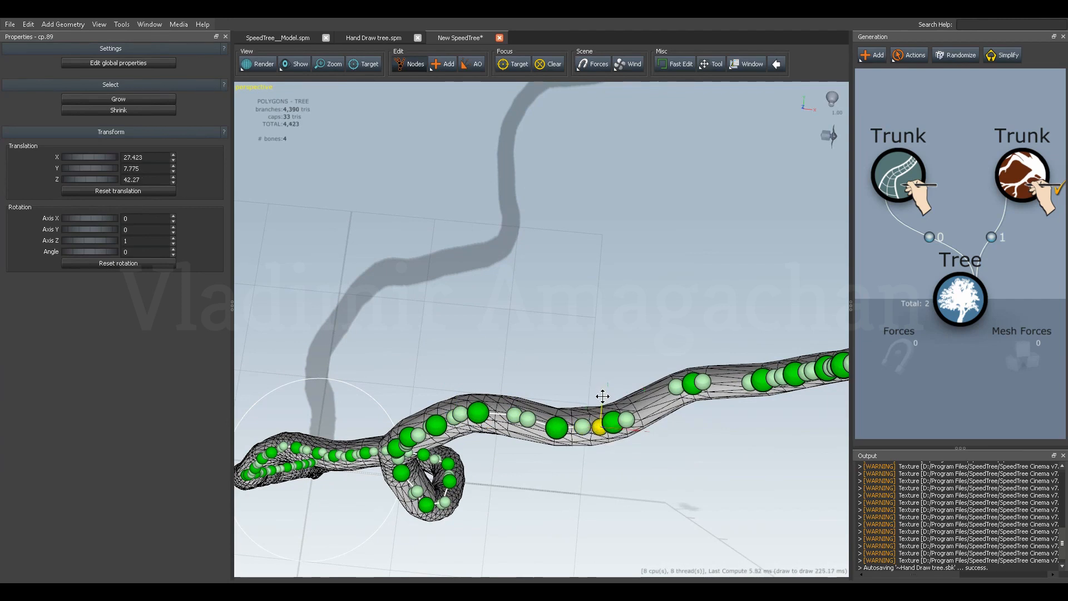
{"action": "left_click_drag", "start_coordinate": [631, 431], "coordinate": [670, 419]}
{"action": "left_click", "coordinate": [627, 421]}
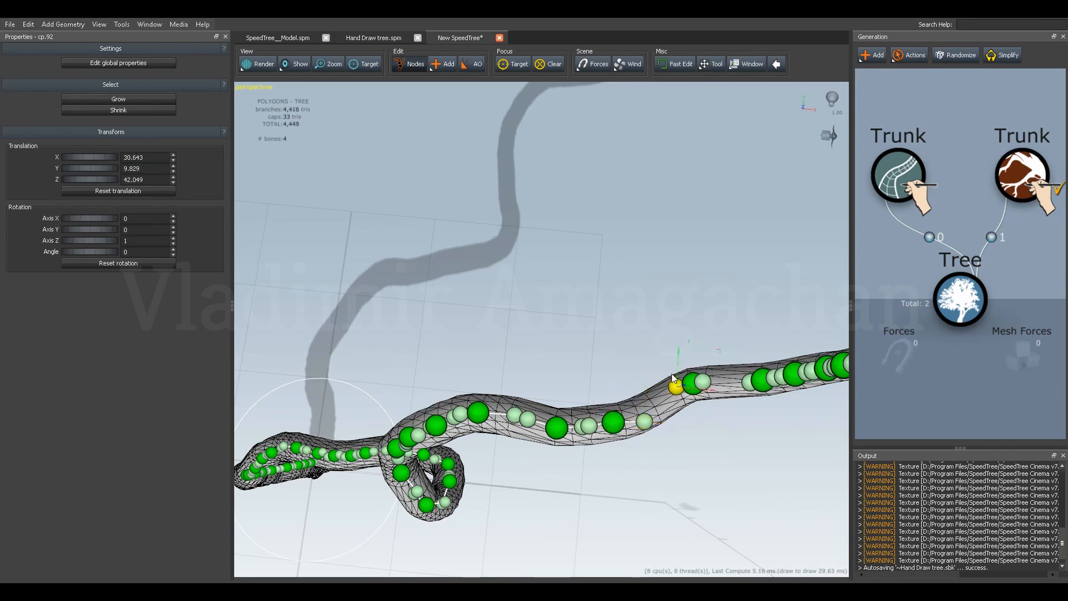
{"action": "left_click_drag", "start_coordinate": [677, 353], "coordinate": [660, 378]}
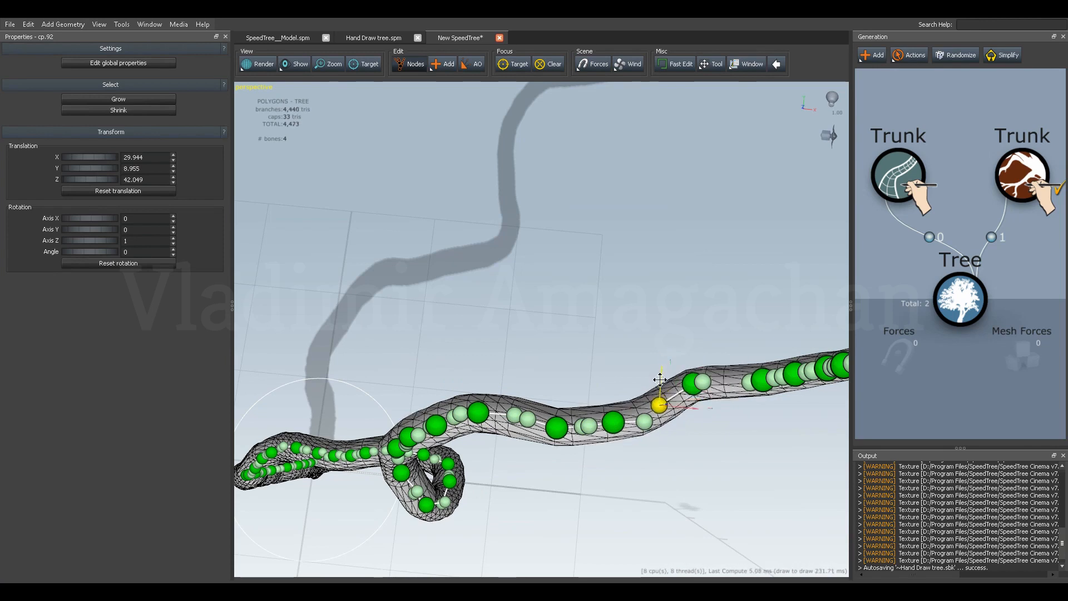
Shift the control point at the next bend and the one before it in opposite directions along Y to reshape the S-curve.
{"action": "left_click", "coordinate": [690, 389], "text": "shift"}
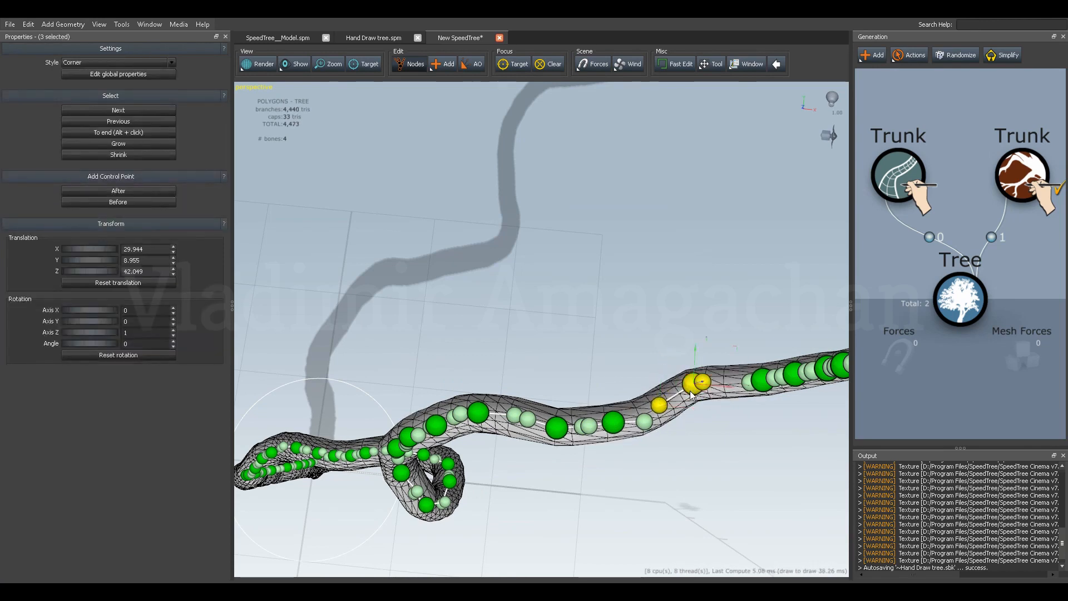
{"action": "left_click", "coordinate": [690, 402]}
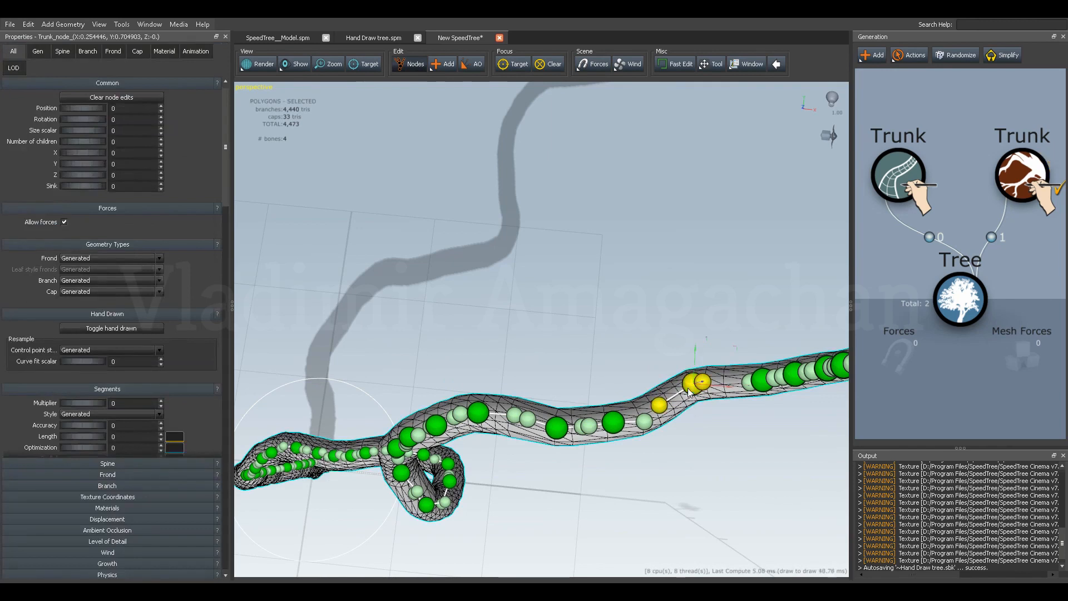
{"action": "left_click", "coordinate": [690, 391], "text": "shift"}
{"action": "left_click_drag", "start_coordinate": [693, 360], "coordinate": [694, 356]}
{"action": "mouse_move", "coordinate": [609, 391]}
{"action": "middle_mouse_down"}
{"action": "mouse_move", "coordinate": [666, 325]}
{"action": "mouse_move", "coordinate": [649, 348]}
{"action": "mouse_move", "coordinate": [593, 380]}
{"action": "middle_mouse_up"}
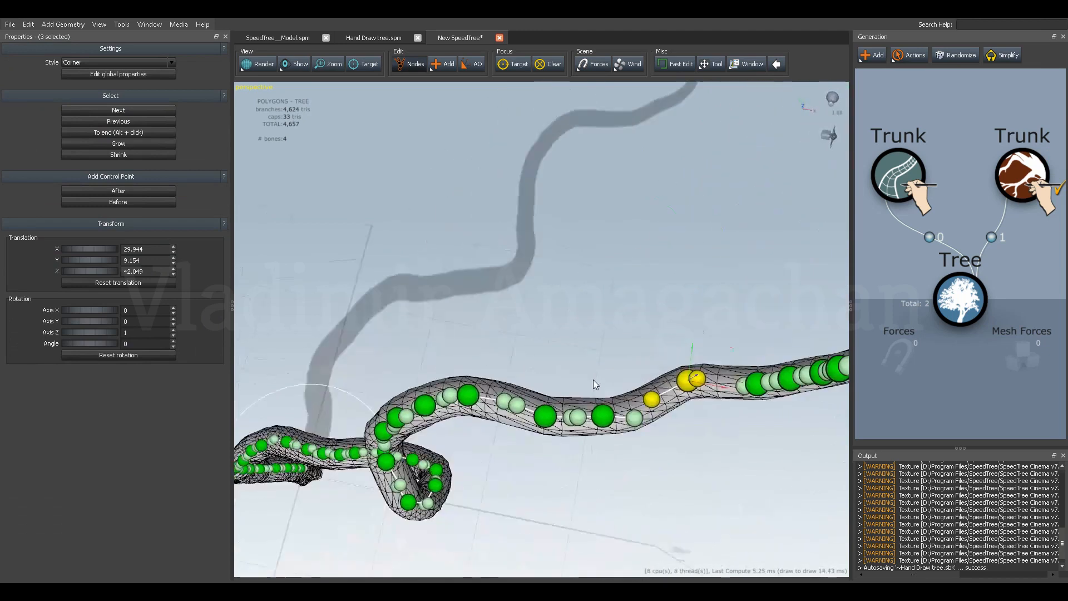
{"action": "left_click_drag", "start_coordinate": [608, 381], "coordinate": [609, 391]}
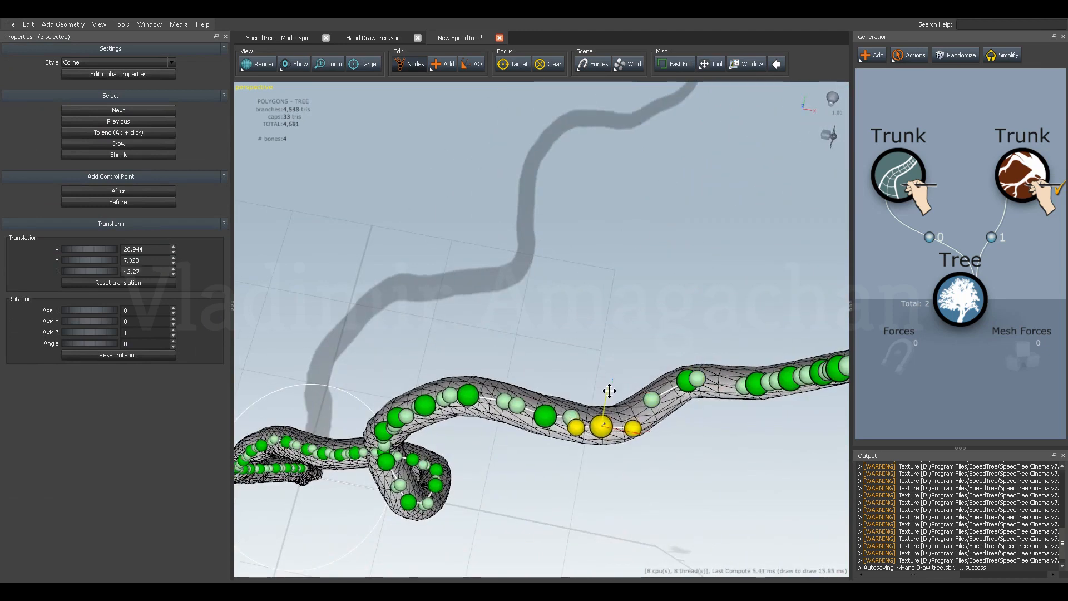
Move the upper handle of the S-curve's low control point to about X 29.56, Y 8.55 so it follows the rise.
{"action": "left_click", "coordinate": [633, 427]}
{"action": "left_click_drag", "start_coordinate": [638, 399], "coordinate": [646, 405]}
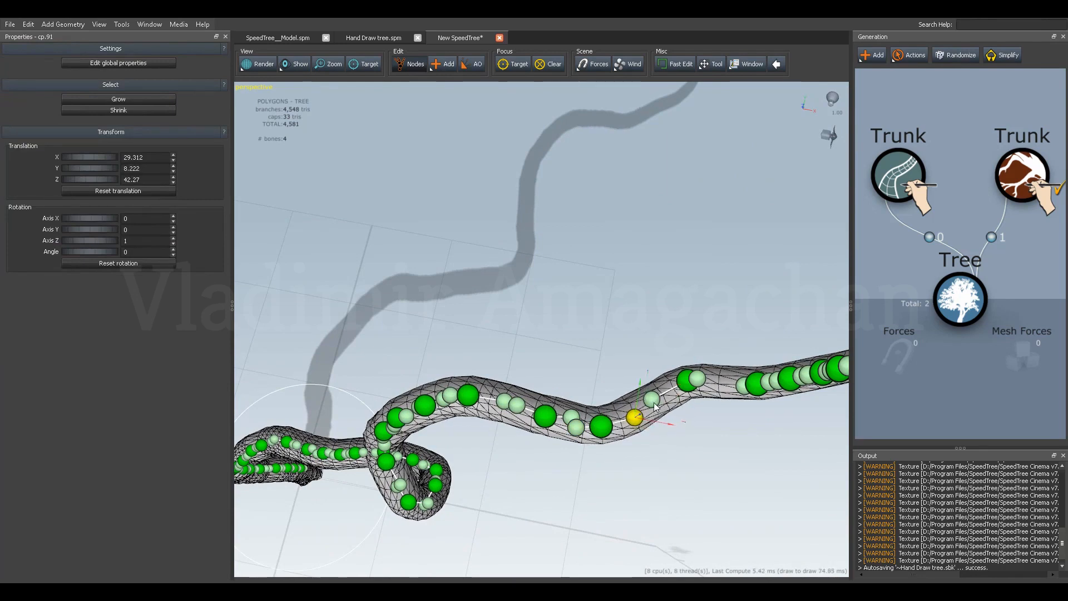
{"action": "left_click", "coordinate": [684, 386]}
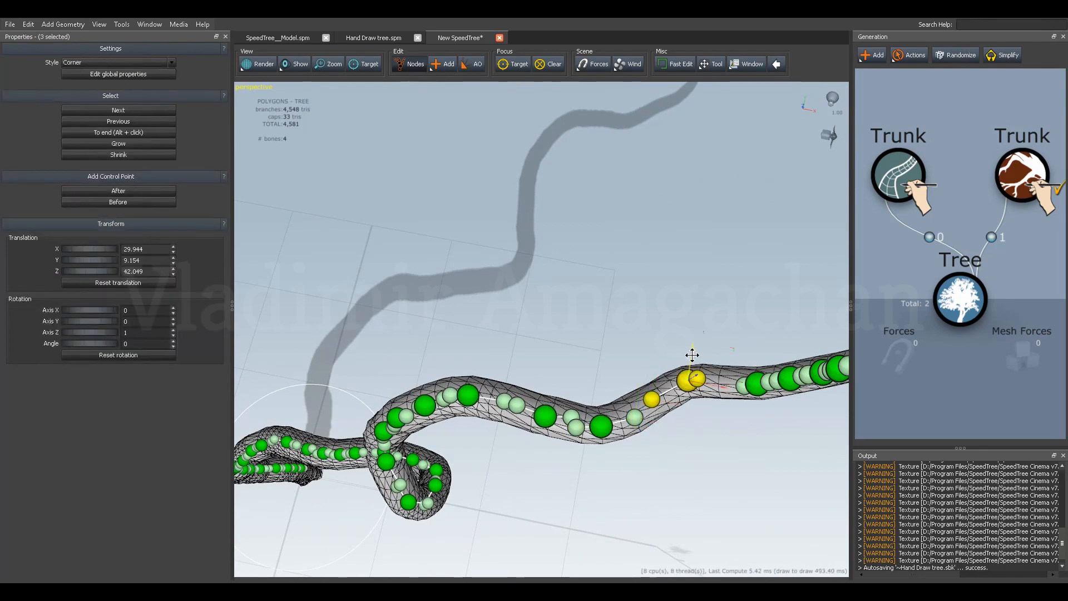
{"action": "left_click", "coordinate": [636, 427]}
{"action": "left_click_drag", "start_coordinate": [638, 432], "coordinate": [668, 415]}
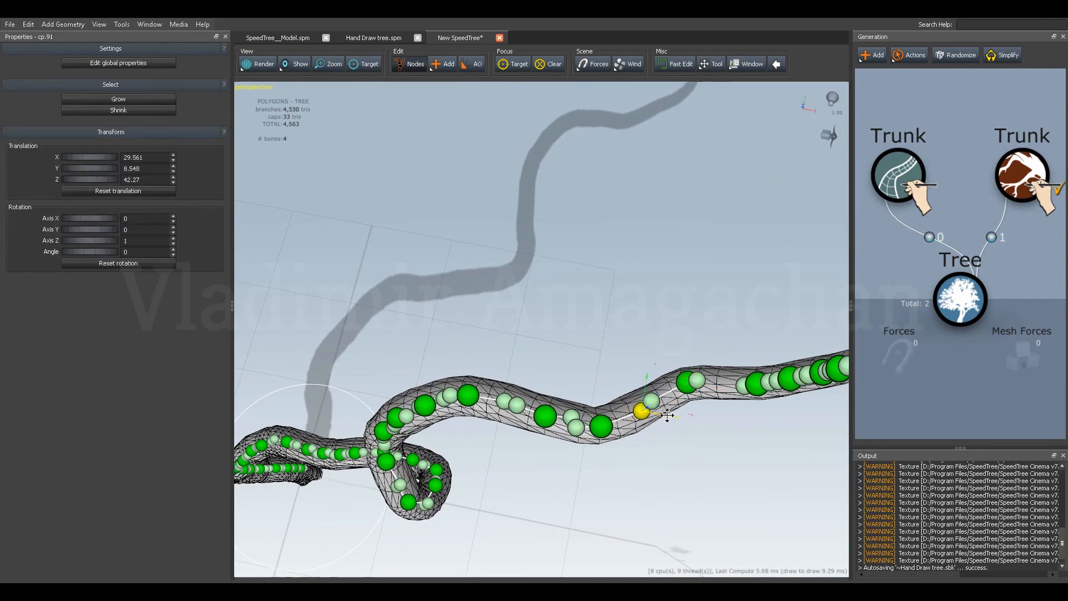
Place the two handles before the S-curve's low control point at about X 26.79, Y 7.42 and X 26.81, Y 7.22.
{"action": "left_click_drag", "start_coordinate": [574, 396], "coordinate": [580, 412]}
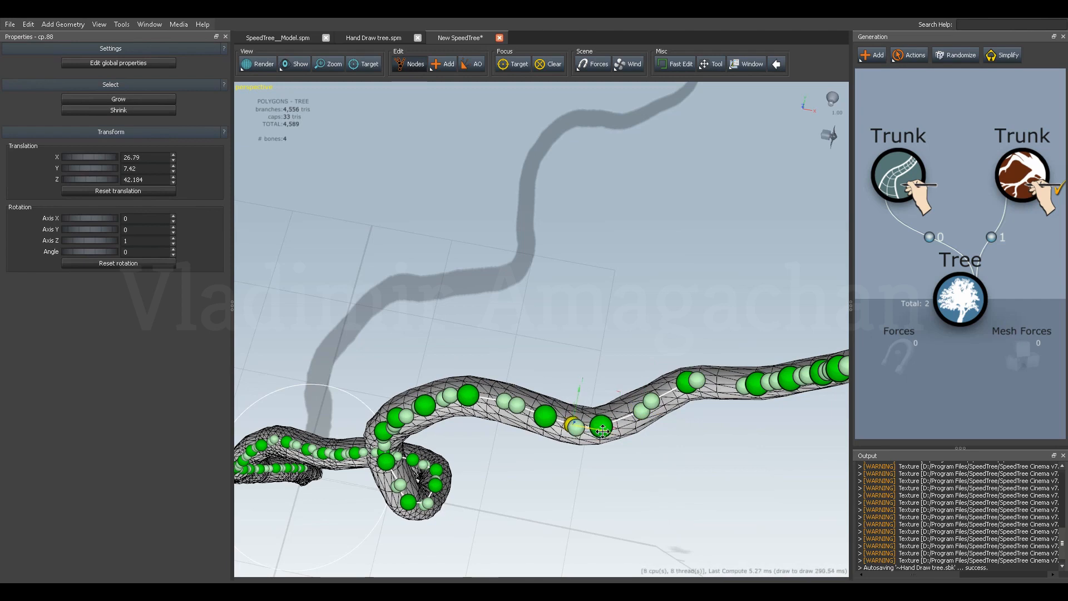
{"action": "left_click", "coordinate": [578, 433]}
{"action": "left_click_drag", "start_coordinate": [607, 433], "coordinate": [578, 410]}
From the front, realign the two handles on the span leading up to the upper bend.
{"action": "left_click_drag", "start_coordinate": [557, 450], "coordinate": [536, 399]}
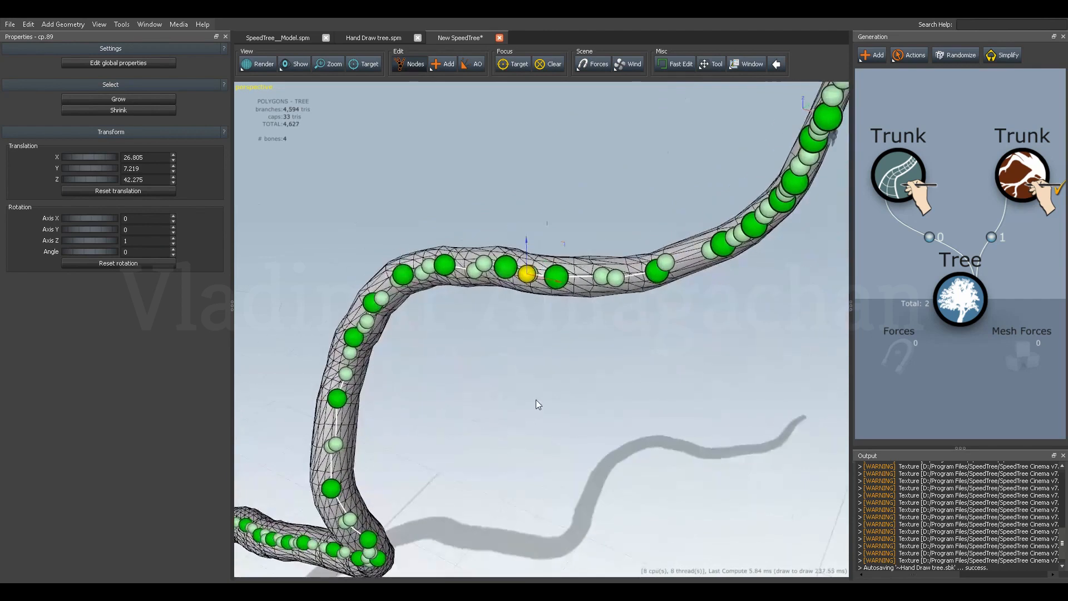
{"action": "left_click", "coordinate": [614, 277]}
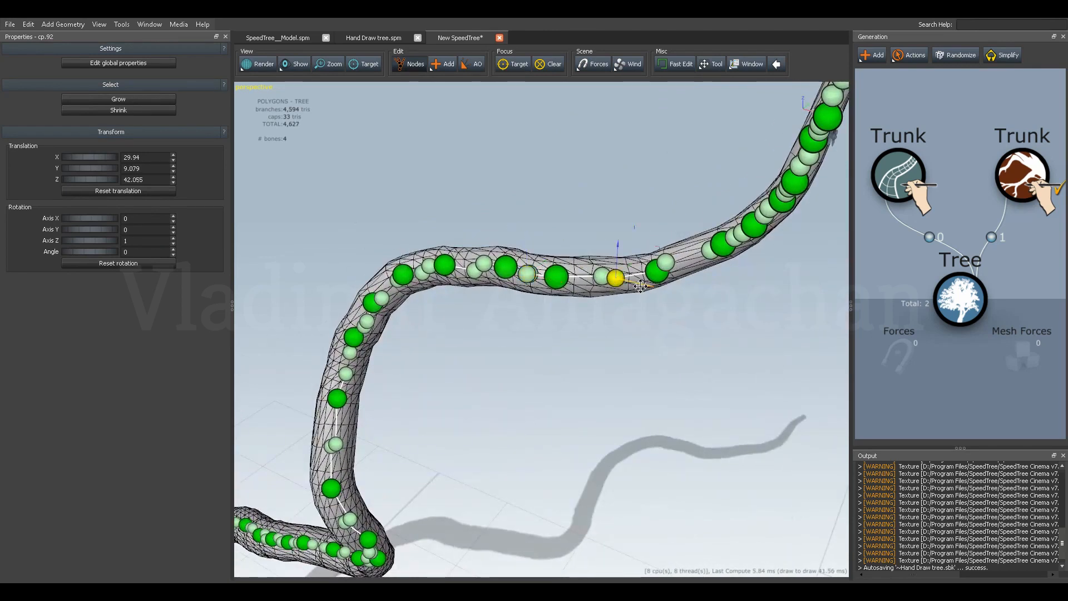
{"action": "left_click_drag", "start_coordinate": [640, 285], "coordinate": [634, 283]}
{"action": "left_click", "coordinate": [598, 277]}
{"action": "left_click_drag", "start_coordinate": [623, 283], "coordinate": [648, 374]}
Readjust the handles around the control point where the trunk begins to rise so the upper bend curves evenly.
{"action": "left_click", "coordinate": [644, 395]}
{"action": "left_click", "coordinate": [650, 416]}
{"action": "middle_click_drag", "start_coordinate": [649, 374], "coordinate": [658, 342]}
{"action": "left_click", "coordinate": [657, 329]}
{"action": "middle_click_drag", "start_coordinate": [648, 360], "coordinate": [610, 309]}
{"action": "left_click_drag", "start_coordinate": [634, 315], "coordinate": [650, 313]}
Delete two crowded control points from the steep part of the upper bend.
{"action": "left_click", "coordinate": [707, 234]}
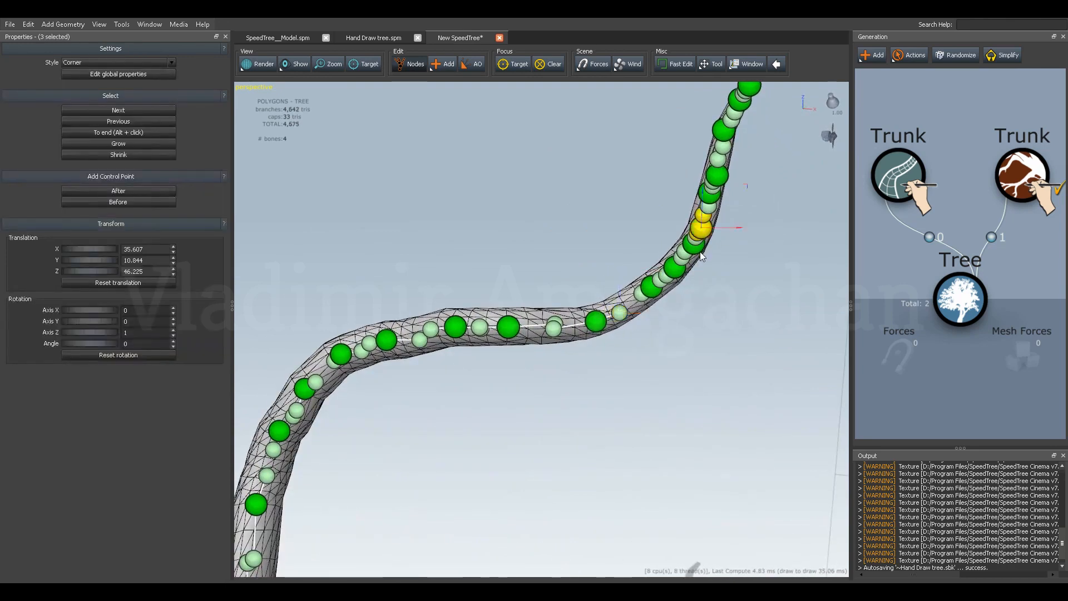
{"action": "key", "text": "Delete"}
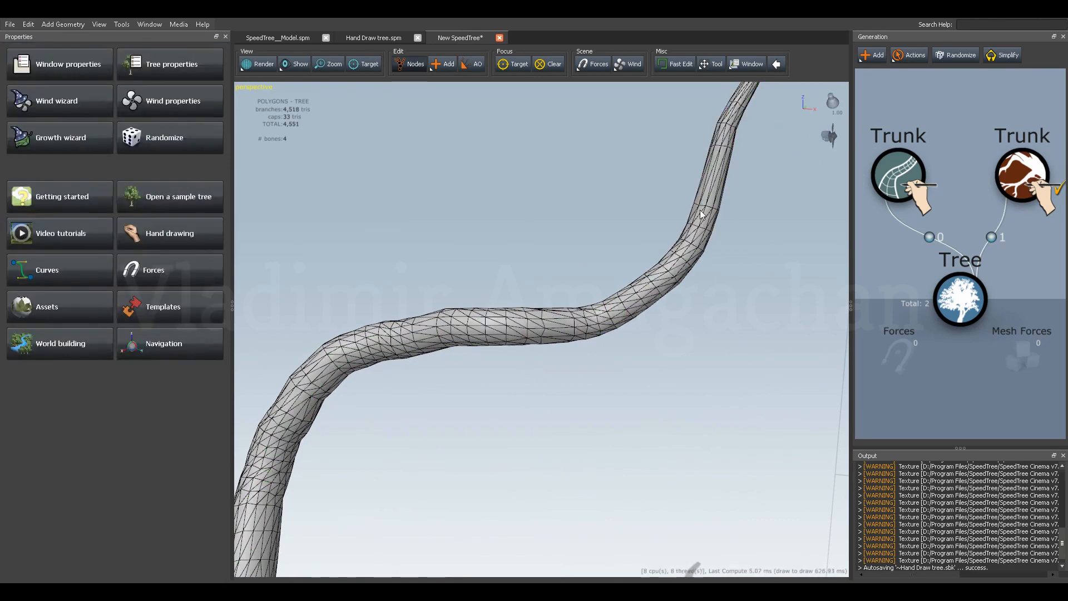
{"action": "left_click", "coordinate": [700, 246]}
{"action": "left_click", "coordinate": [676, 271]}
{"action": "key", "text": "Delete"}
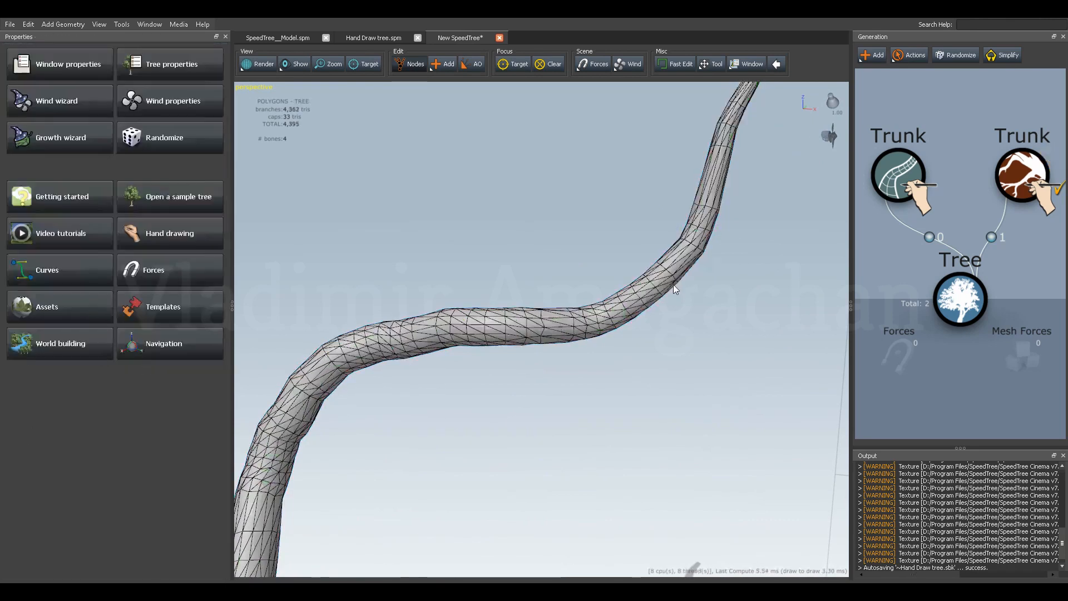
Lower the handle below the upper bend's top control point to about Z 44.91 and realign the kinked control point beneath it.
{"action": "left_click", "coordinate": [674, 270]}
{"action": "left_click", "coordinate": [684, 252]}
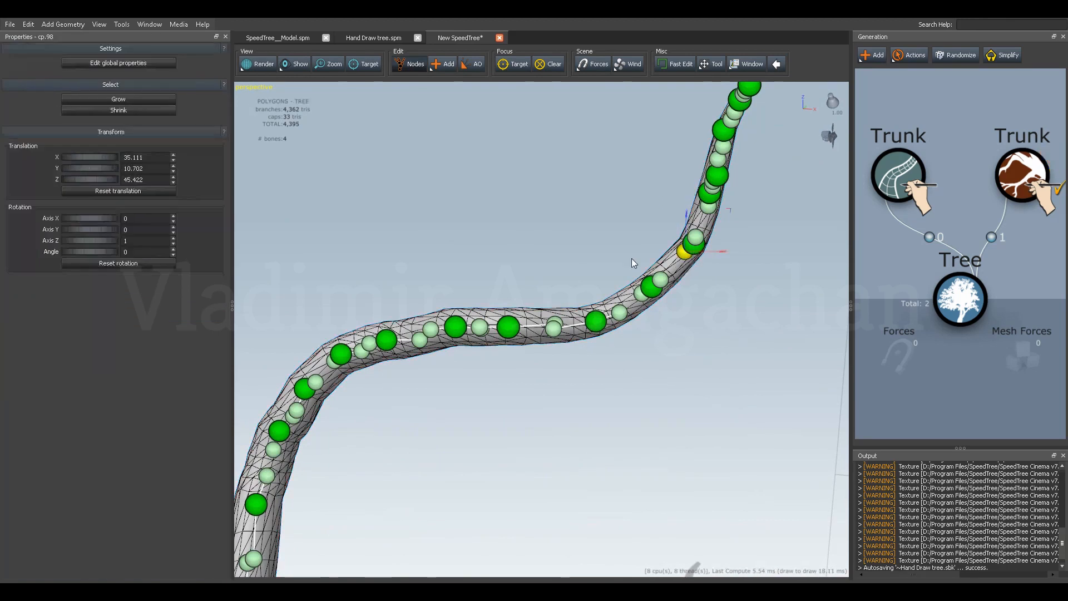
{"action": "left_click_drag", "start_coordinate": [638, 257], "coordinate": [697, 281]}
{"action": "left_click_drag", "start_coordinate": [712, 224], "coordinate": [659, 268]}
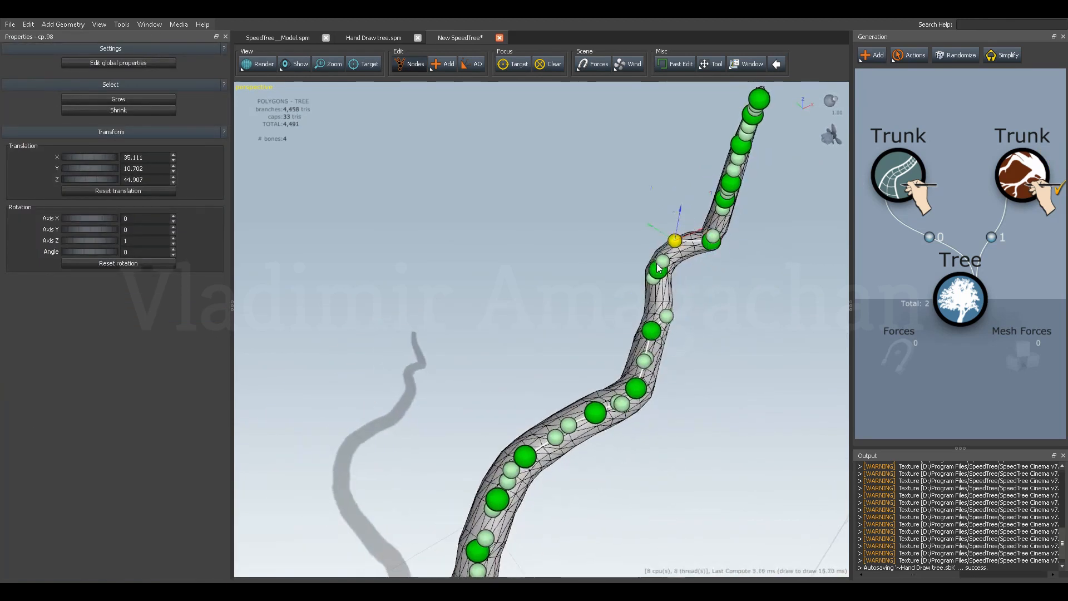
{"action": "left_click", "coordinate": [660, 272]}
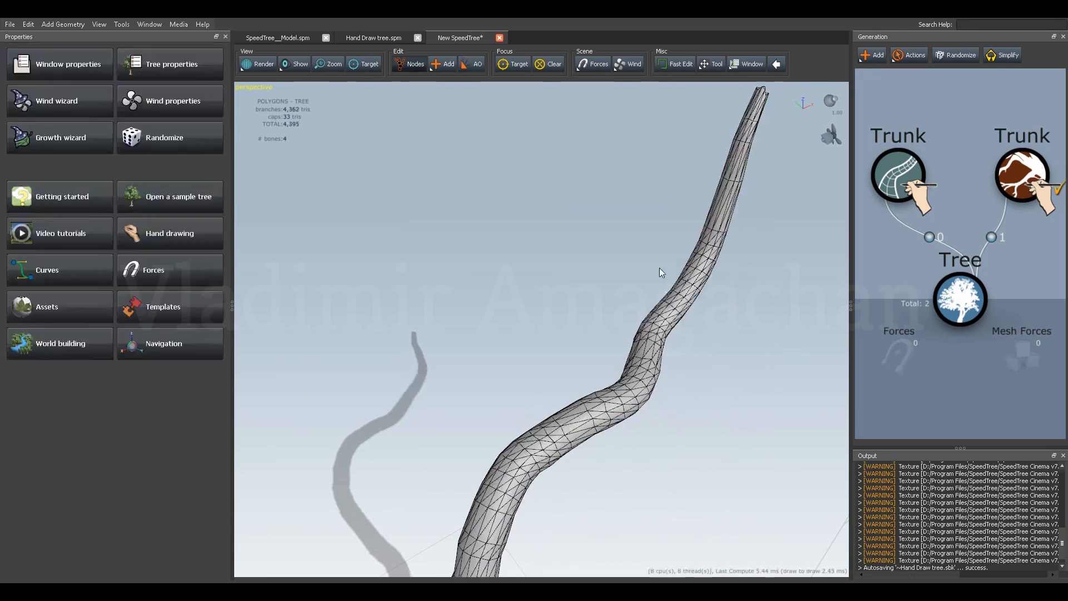
{"action": "left_click", "coordinate": [698, 273]}
{"action": "left_click", "coordinate": [705, 260]}
Place the realigned point's handles at about X 34.60, Y 10.42, Z 44.45 and X 32.99, Y 10.20, Z 43.10.
{"action": "left_click_drag", "start_coordinate": [706, 304], "coordinate": [677, 258]}
{"action": "left_click", "coordinate": [648, 301]}
{"action": "left_click_drag", "start_coordinate": [646, 309], "coordinate": [688, 304]}
{"action": "left_click", "coordinate": [658, 301]}
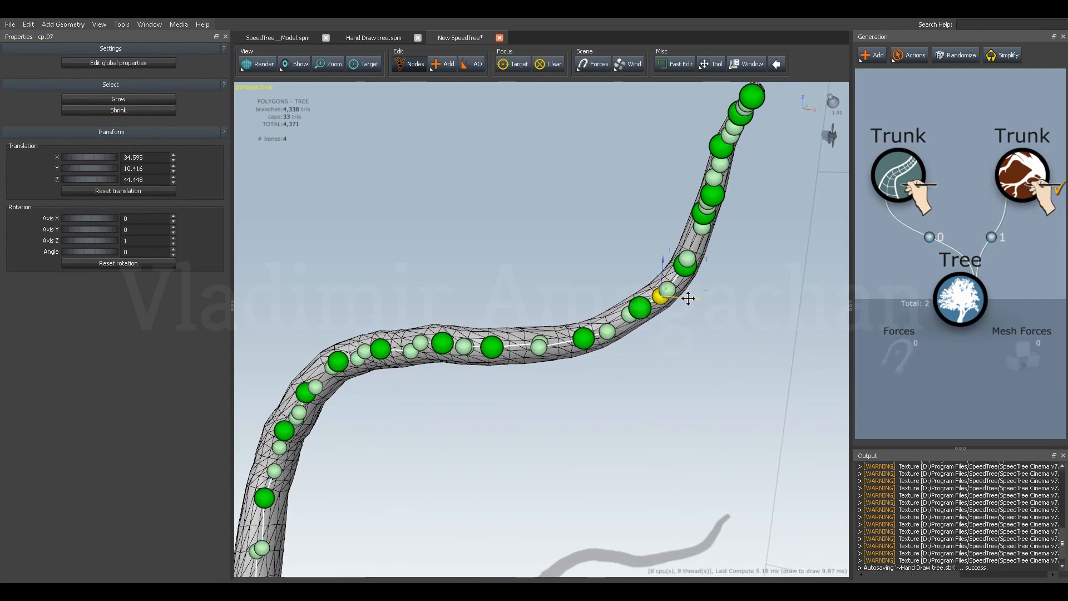
{"action": "left_click", "coordinate": [627, 314]}
{"action": "left_click_drag", "start_coordinate": [628, 296], "coordinate": [632, 285]}
{"action": "left_click_drag", "start_coordinate": [664, 322], "coordinate": [640, 332]}
{"action": "left_click_drag", "start_coordinate": [609, 293], "coordinate": [609, 297]}
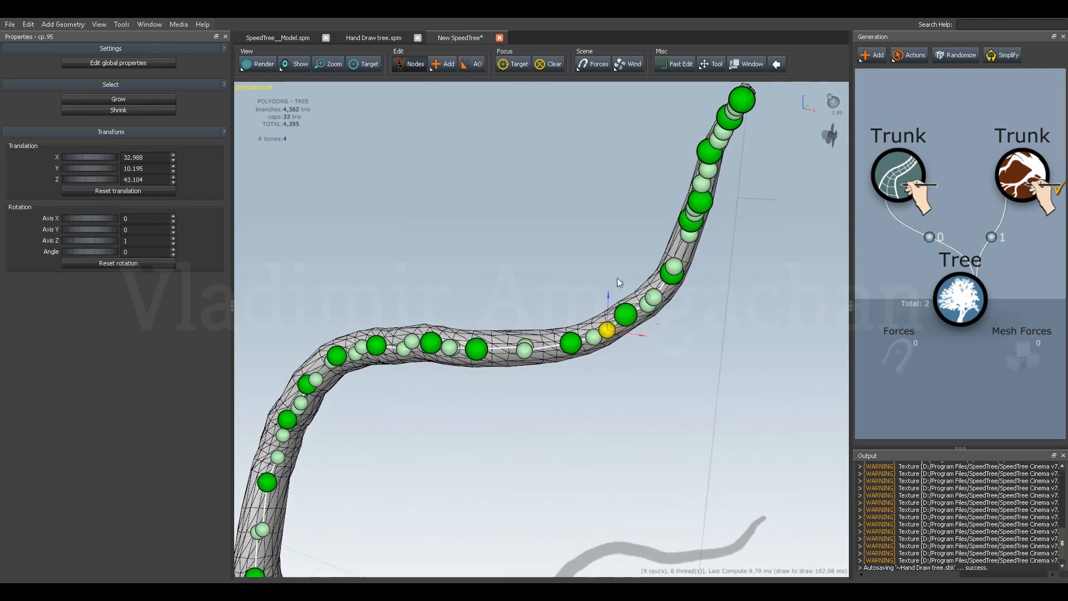
Delete the control point just below the trunk's tip.
{"action": "left_click", "coordinate": [695, 212]}
{"action": "left_click_drag", "start_coordinate": [623, 236], "coordinate": [680, 295]}
{"action": "left_click", "coordinate": [682, 297]}
{"action": "left_click", "coordinate": [681, 292]}
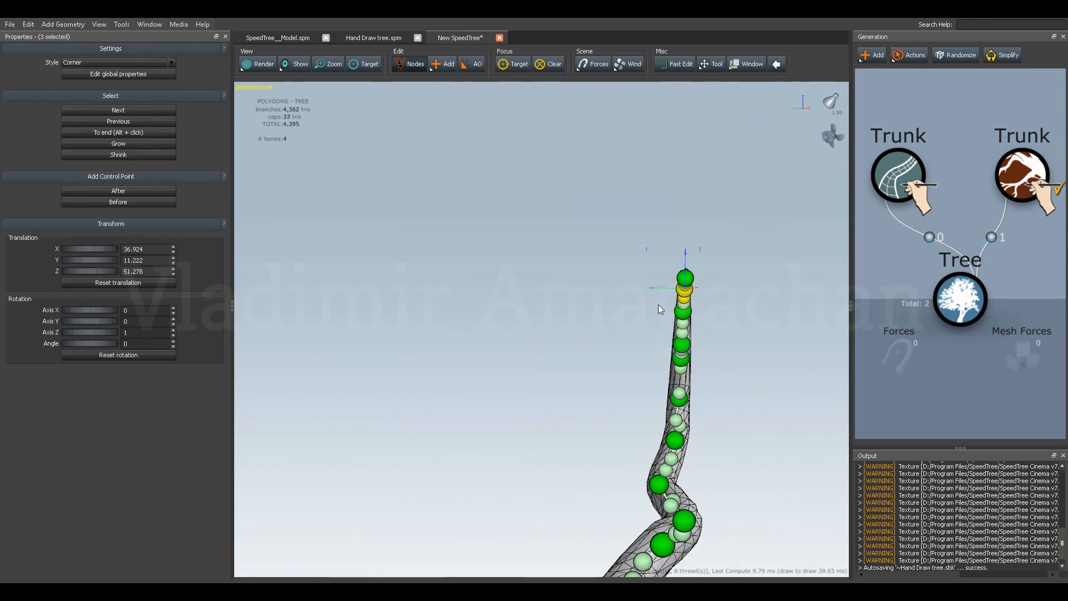
{"action": "left_click", "coordinate": [659, 305]}
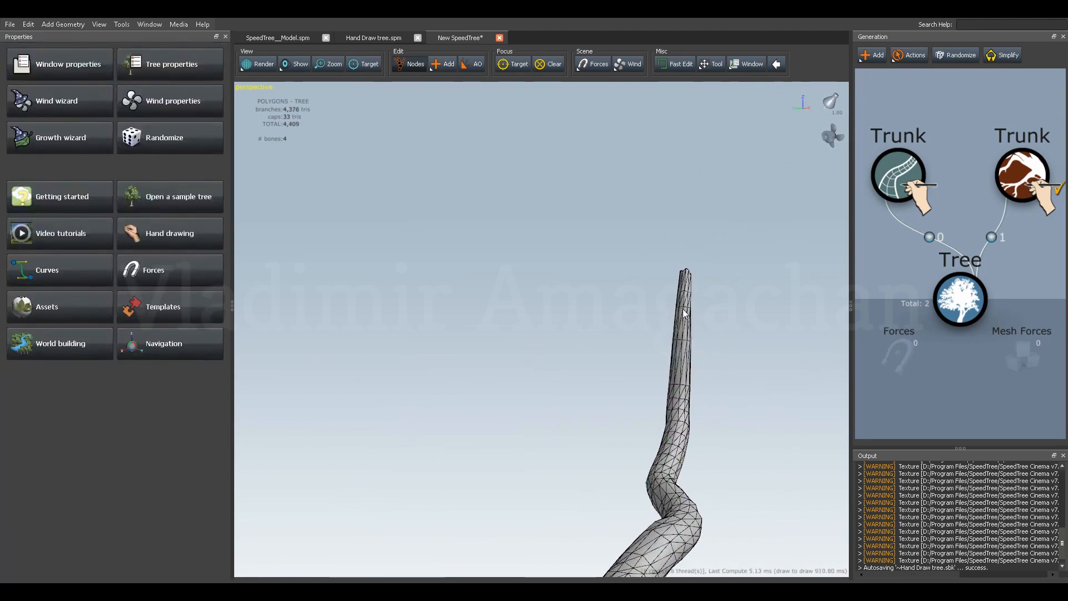
Bend the trunk's end by shifting the control point below the tip along Y and the tip point to about Y 13.12.
{"action": "left_click", "coordinate": [687, 336]}
{"action": "left_click", "coordinate": [682, 317]}
{"action": "left_click_drag", "start_coordinate": [654, 309], "coordinate": [637, 310]}
{"action": "left_click", "coordinate": [684, 286]}
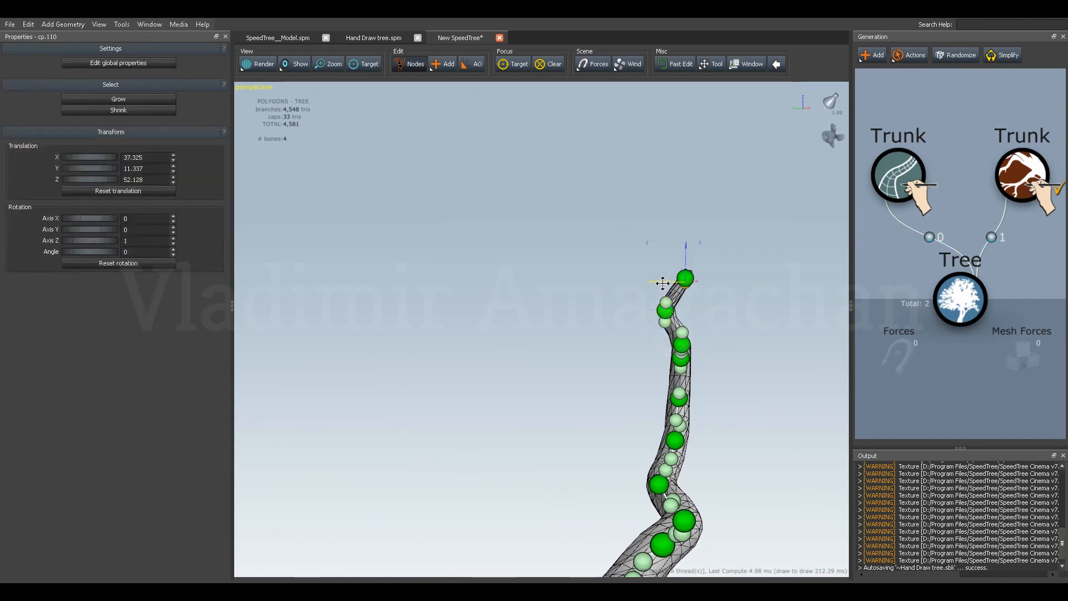
{"action": "left_click", "coordinate": [679, 279], "text": "shift"}
{"action": "left_click_drag", "start_coordinate": [664, 278], "coordinate": [636, 278]}
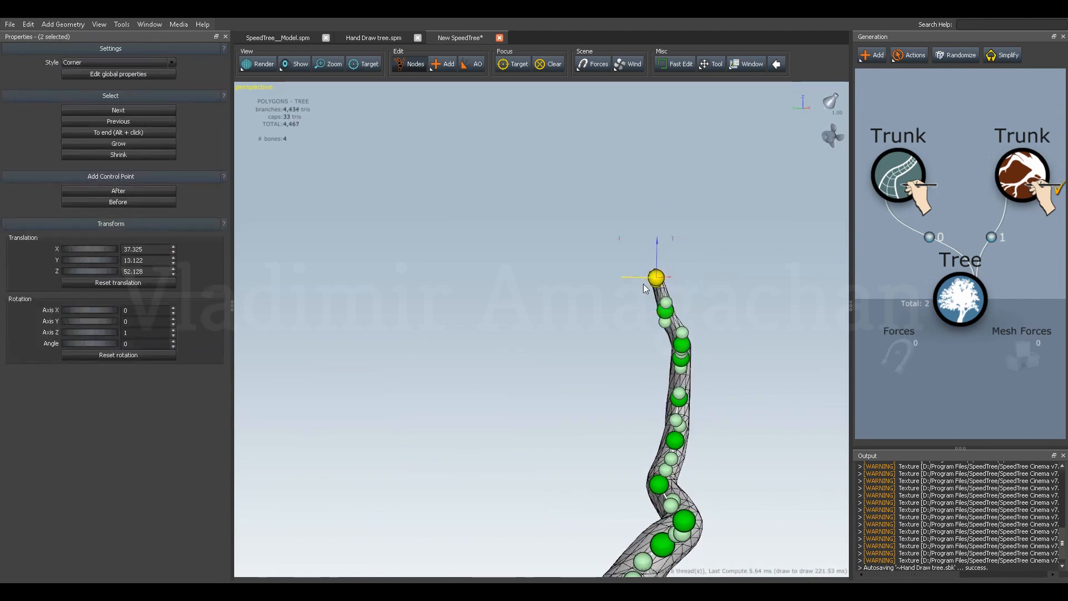
Realign the handles near the tip, placing one at about Y 11.59, Z 49.87 and the top one at about Y 12.53, Z 51.52.
{"action": "left_click", "coordinate": [666, 324]}
{"action": "left_click_drag", "start_coordinate": [640, 321], "coordinate": [644, 321]}
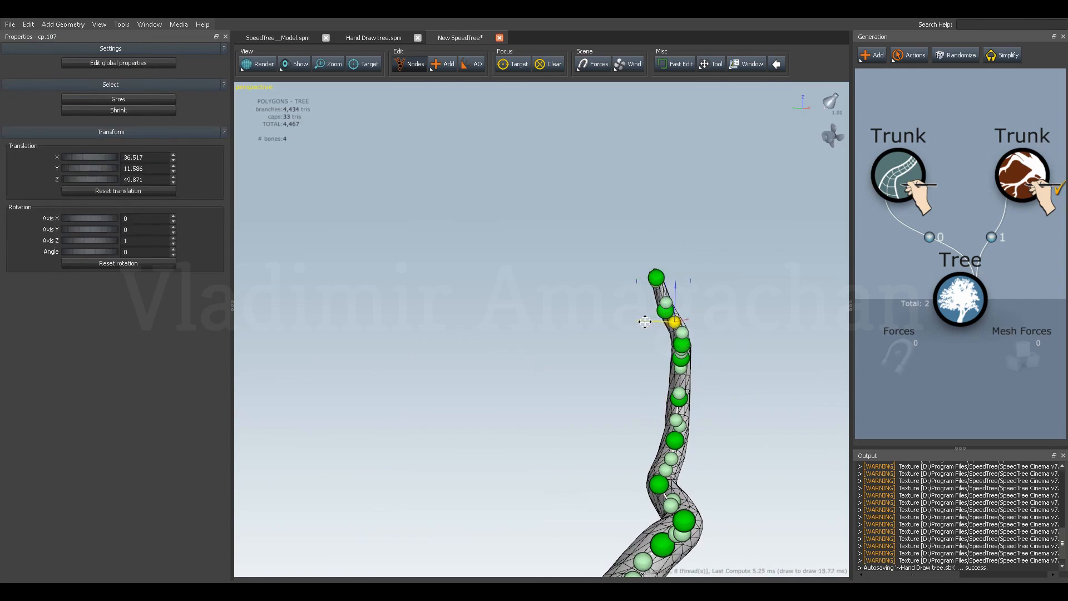
{"action": "left_click", "coordinate": [667, 303]}
{"action": "mouse_move", "coordinate": [665, 279]}
{"action": "left_mouse_down"}
{"action": "mouse_move", "coordinate": [639, 297]}
{"action": "mouse_move", "coordinate": [661, 267]}
{"action": "left_mouse_up"}
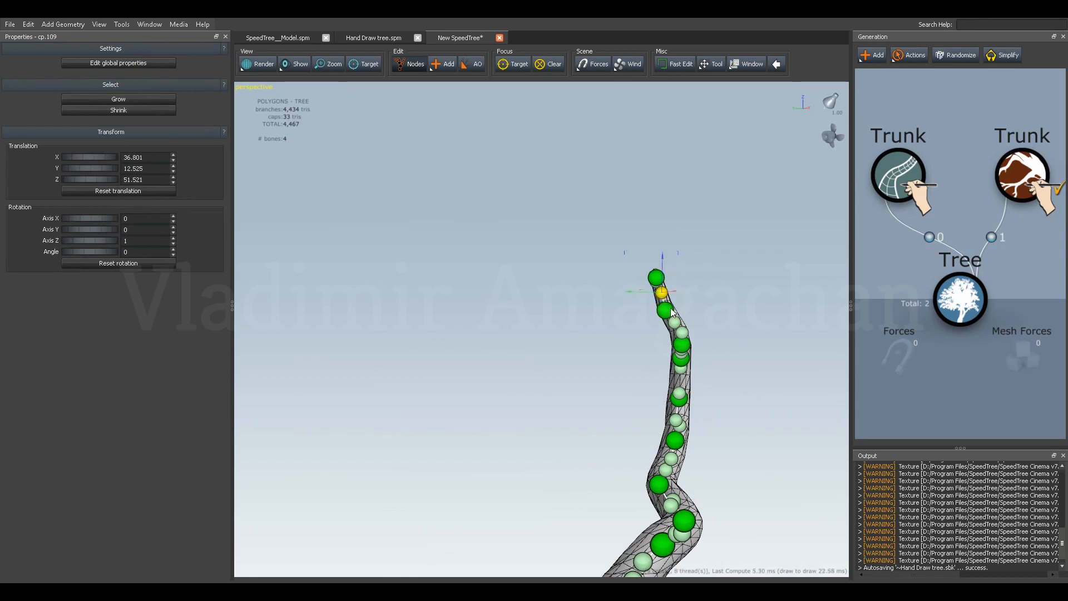
{"action": "left_click_drag", "start_coordinate": [659, 329], "coordinate": [652, 328]}
Lower the handle beneath the crowded control points and move the upper bend's handle to about X 34.66, Y 10.58.
{"action": "left_click", "coordinate": [679, 364]}
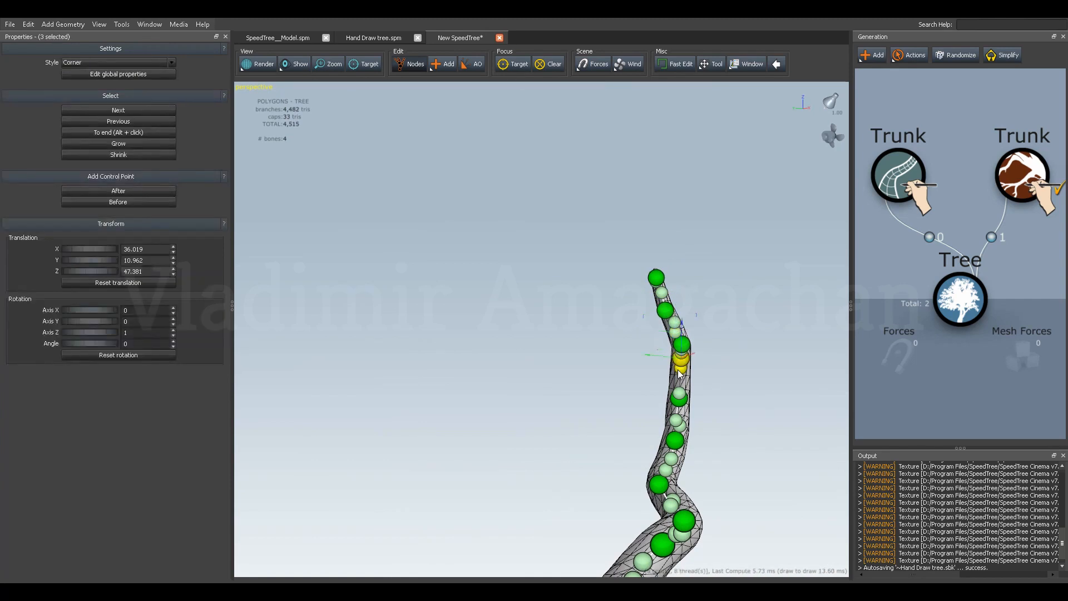
{"action": "mouse_move", "coordinate": [682, 353]}
{"action": "left_mouse_down"}
{"action": "mouse_move", "coordinate": [680, 378]}
{"action": "mouse_move", "coordinate": [681, 360]}
{"action": "left_mouse_up"}
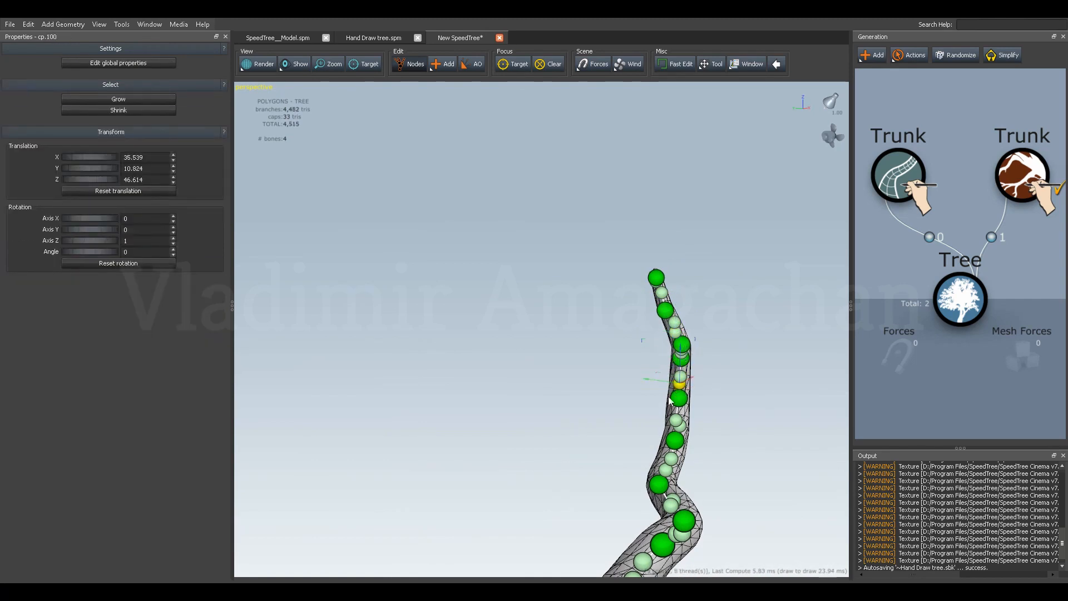
{"action": "left_click", "coordinate": [675, 421]}
{"action": "left_click_drag", "start_coordinate": [656, 423], "coordinate": [666, 424]}
Realign the handles on the lower side of the upper bend, placing one at about X 32.99, Y 10.20, Z 43.01.
{"action": "middle_click_drag", "start_coordinate": [665, 424], "coordinate": [529, 417]}
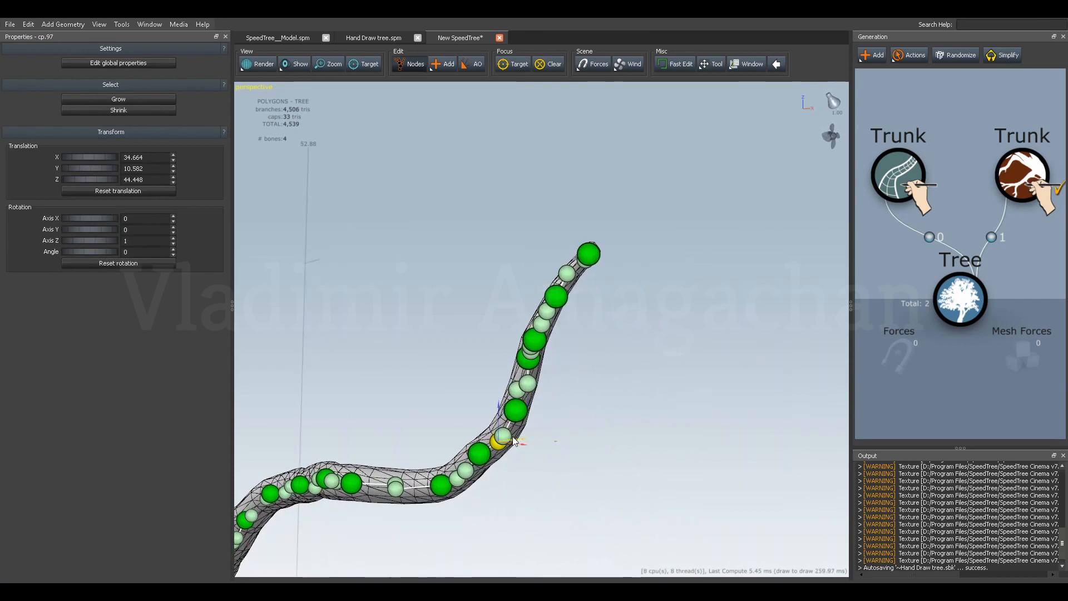
{"action": "left_click_drag", "start_coordinate": [500, 413], "coordinate": [525, 437]}
{"action": "middle_click_drag", "start_coordinate": [446, 419], "coordinate": [546, 439]}
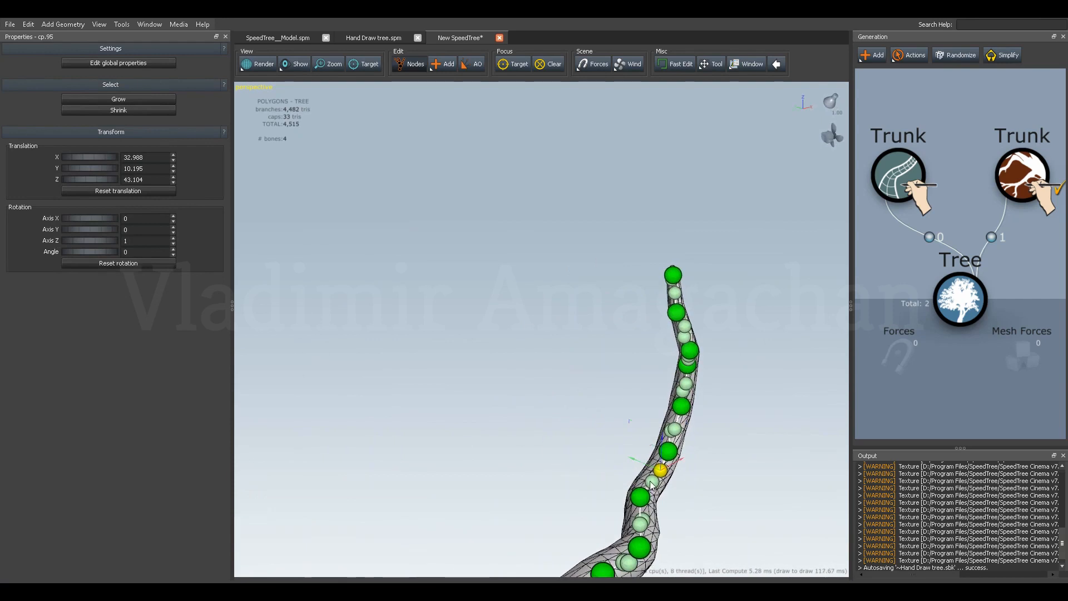
{"action": "middle_click_drag", "start_coordinate": [627, 468], "coordinate": [559, 447]}
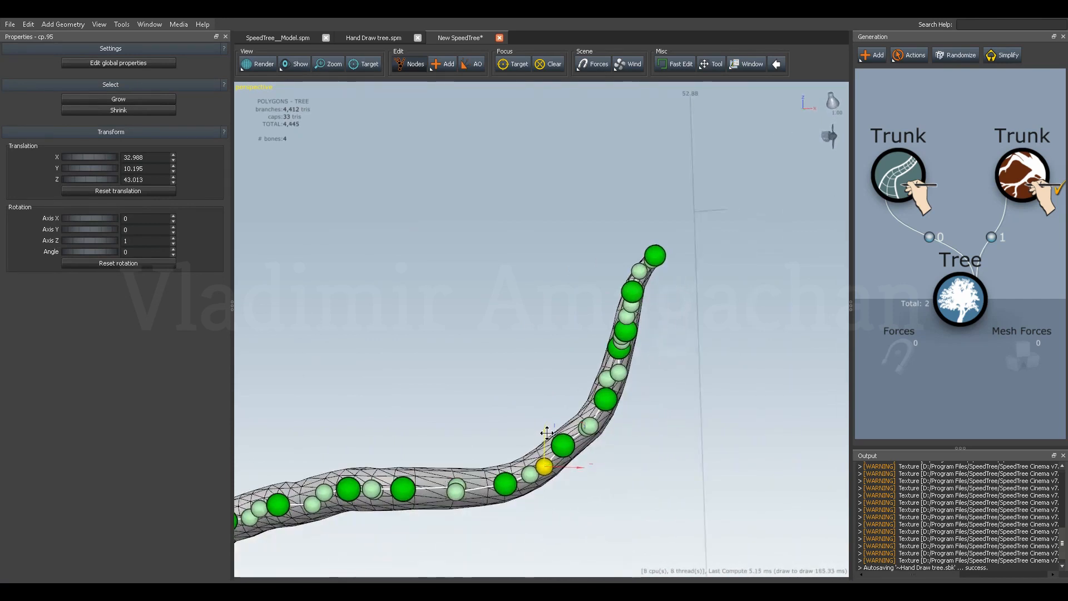
{"action": "left_click", "coordinate": [530, 474]}
{"action": "mouse_move", "coordinate": [562, 476]}
{"action": "left_mouse_down"}
{"action": "mouse_move", "coordinate": [539, 440]}
{"action": "mouse_move", "coordinate": [570, 470]}
{"action": "left_mouse_up"}
Delete the upper of the two crowded control points below the tip and select the remaining one.
{"action": "left_click_drag", "start_coordinate": [566, 416], "coordinate": [622, 395]}
{"action": "left_click", "coordinate": [685, 347]}
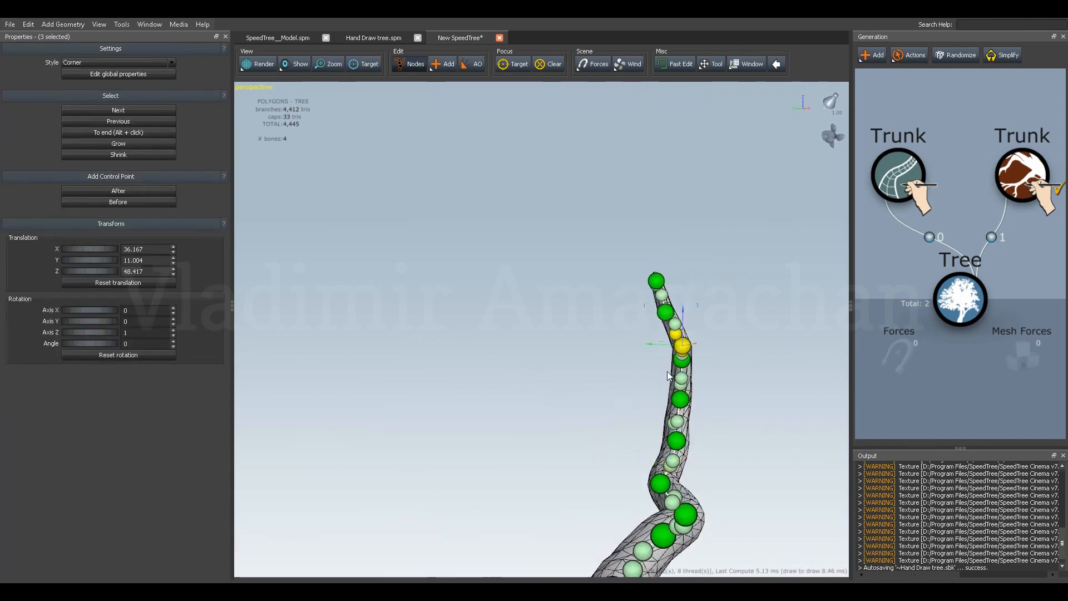
{"action": "left_click_drag", "start_coordinate": [672, 356], "coordinate": [685, 371]}
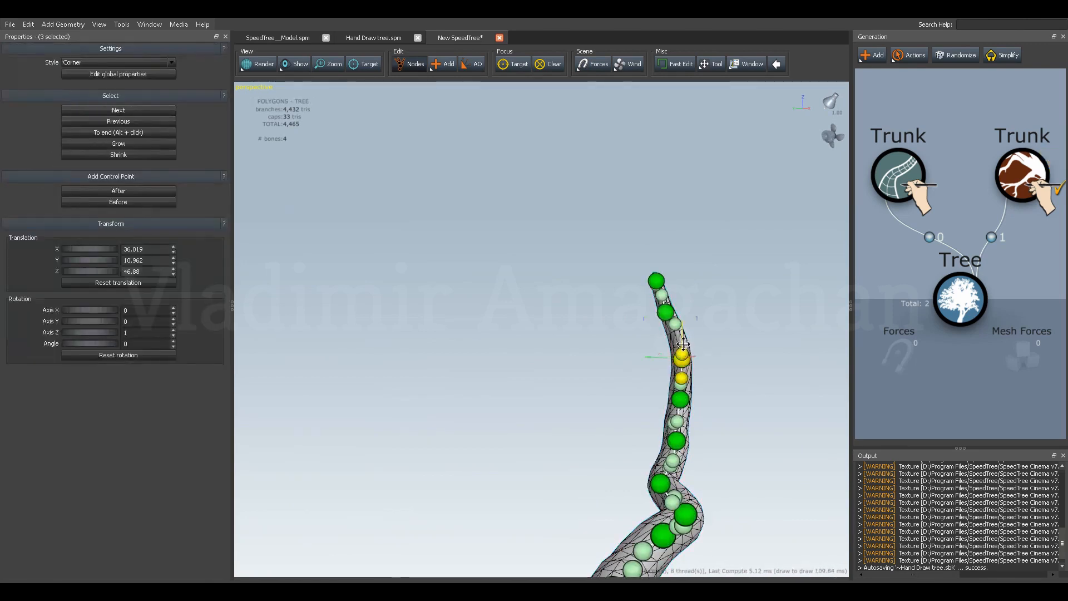
{"action": "scroll", "coordinate": [707, 347], "scroll_direction": "up", "scroll_amount": 2}
{"action": "left_click_drag", "start_coordinate": [707, 347], "coordinate": [675, 352]}
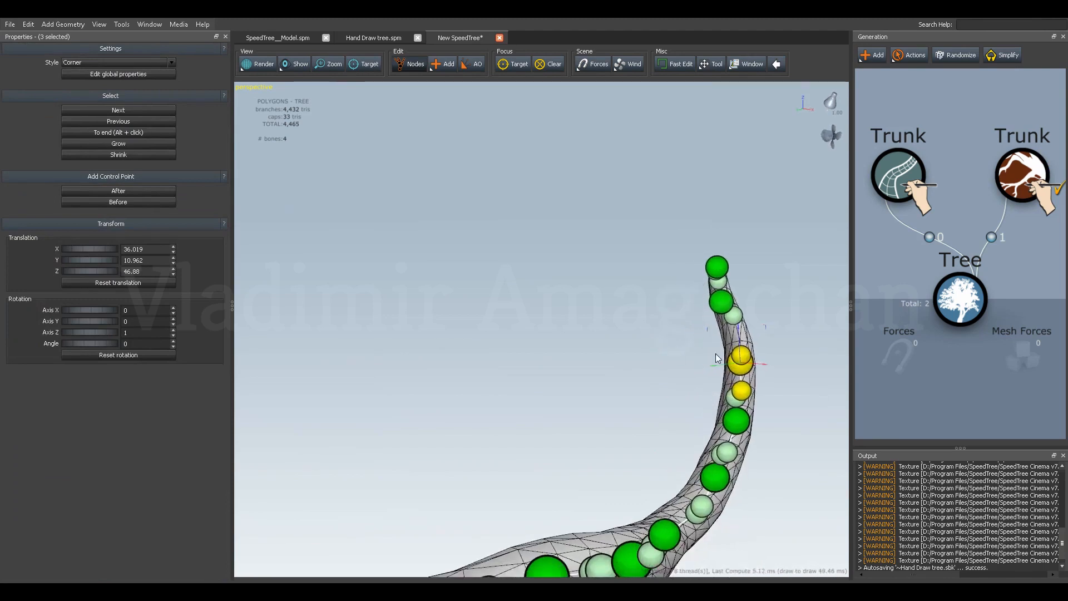
Place the handle above the remaining control point at about Z 48.56 and lower the next handle toward it to about Z 49.30.
{"action": "left_click", "coordinate": [748, 355]}
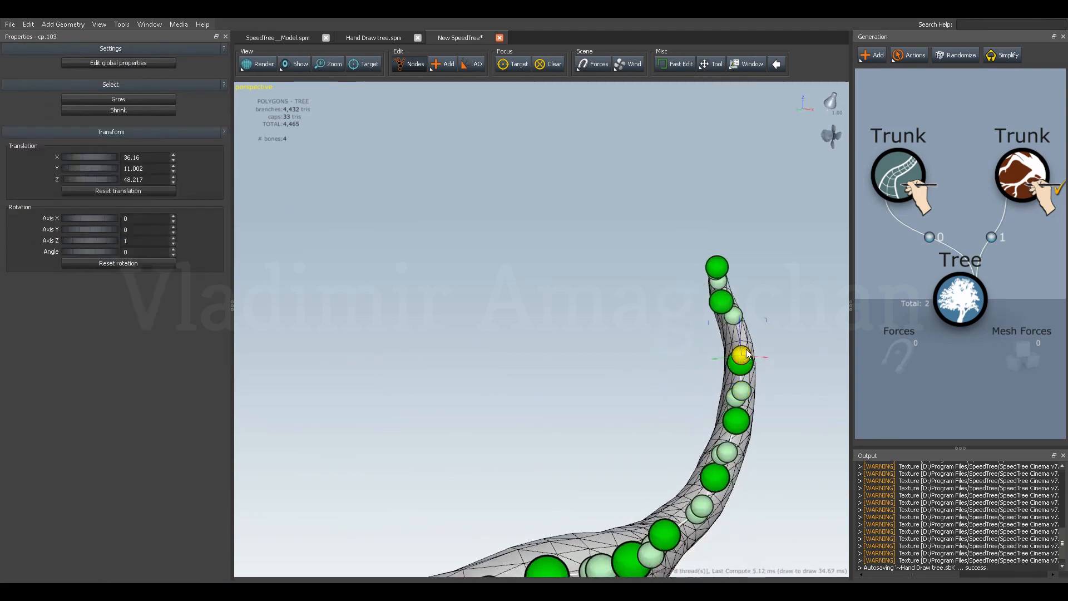
{"action": "left_click", "coordinate": [733, 319]}
{"action": "left_click_drag", "start_coordinate": [734, 286], "coordinate": [734, 301]}
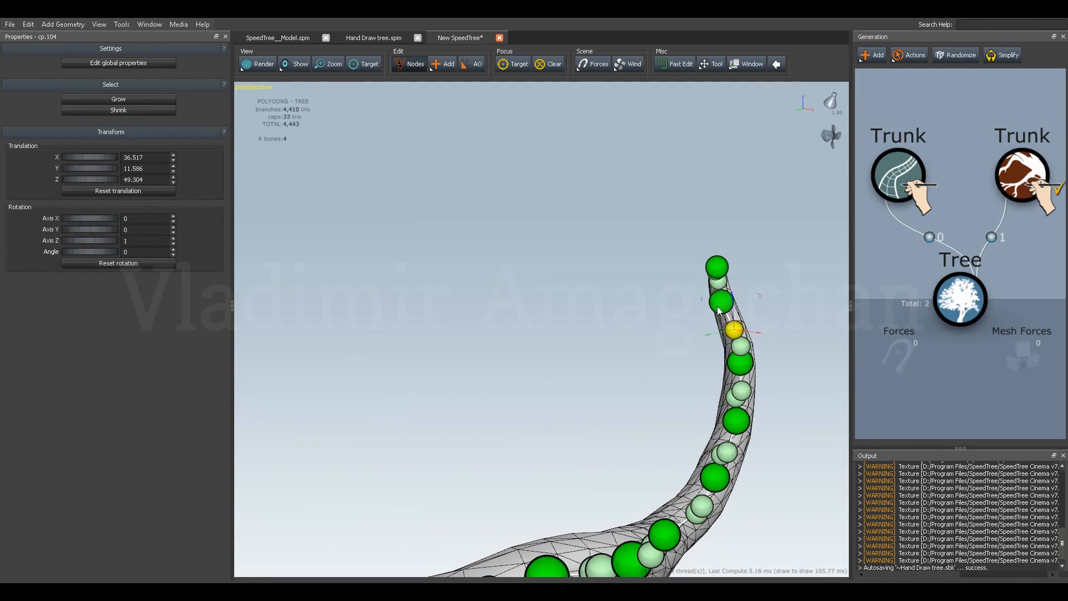
Delete the control point at about Z 7.93 on the lower, straight section of the trunk.
{"action": "left_click_drag", "start_coordinate": [701, 462], "coordinate": [608, 467]}
{"action": "mouse_move", "coordinate": [559, 496]}
{"action": "left_mouse_down"}
{"action": "mouse_move", "coordinate": [565, 382]}
{"action": "mouse_move", "coordinate": [567, 420]}
{"action": "mouse_move", "coordinate": [535, 419]}
{"action": "mouse_move", "coordinate": [552, 374]}
{"action": "mouse_move", "coordinate": [554, 413]}
{"action": "mouse_move", "coordinate": [545, 390]}
{"action": "mouse_move", "coordinate": [523, 418]}
{"action": "mouse_move", "coordinate": [483, 414]}
{"action": "mouse_move", "coordinate": [519, 439]}
{"action": "mouse_move", "coordinate": [543, 420]}
{"action": "mouse_move", "coordinate": [606, 434]}
{"action": "mouse_move", "coordinate": [598, 412]}
{"action": "mouse_move", "coordinate": [611, 424]}
{"action": "left_mouse_up"}
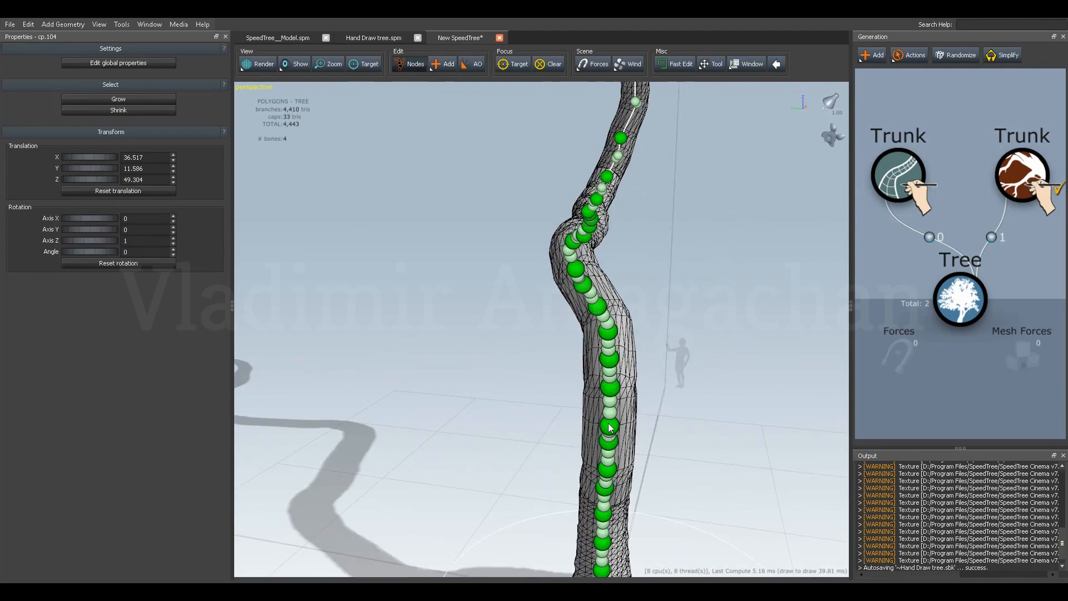
{"action": "left_click_drag", "start_coordinate": [538, 416], "coordinate": [539, 402]}
{"action": "left_click", "coordinate": [610, 408]}
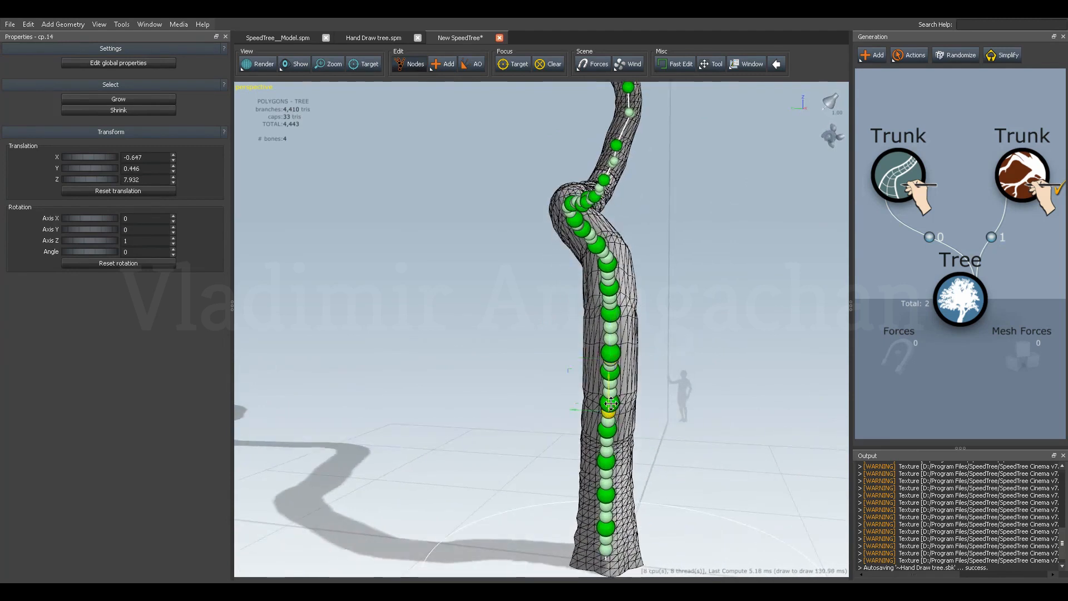
{"action": "left_click_drag", "start_coordinate": [593, 400], "coordinate": [588, 382]}
{"action": "left_click", "coordinate": [617, 319]}
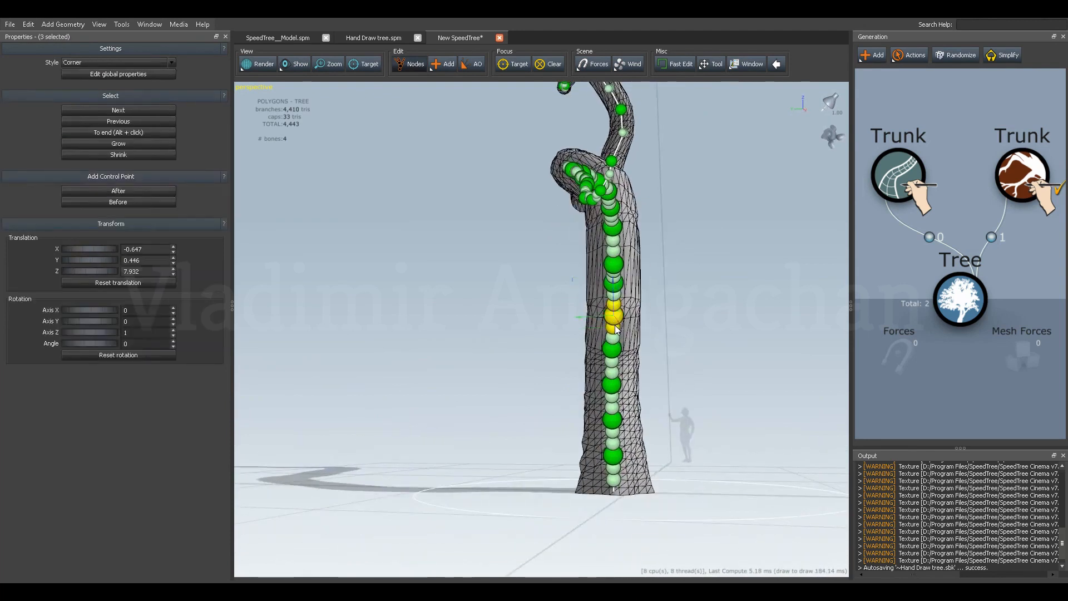
{"action": "key", "text": "Delete"}
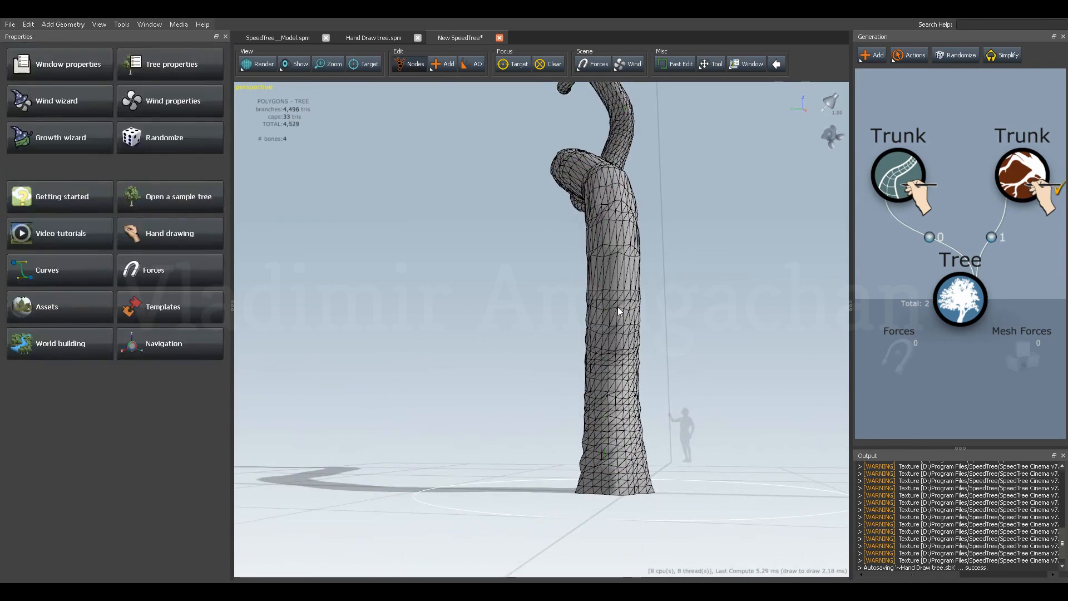
Delete the upper of the two closely spaced control points just above the gap in the lower trunk.
{"action": "left_click", "coordinate": [616, 314]}
{"action": "left_click", "coordinate": [616, 271]}
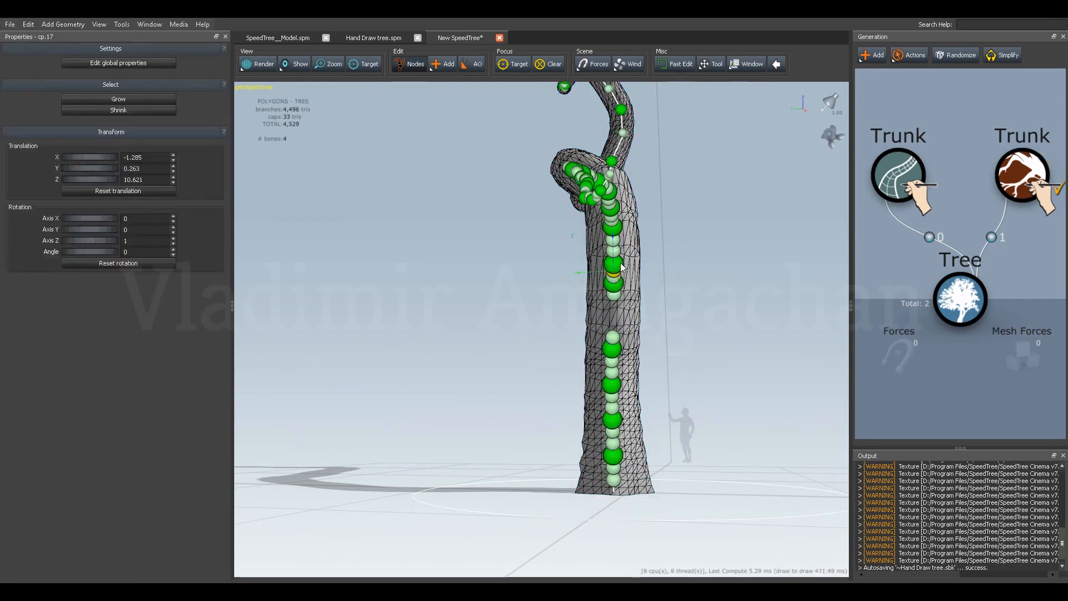
{"action": "left_click", "coordinate": [621, 264]}
{"action": "key", "text": "Delete"}
Raise the upper handle of the control point left above the gap to about Z 11.04.
{"action": "left_click", "coordinate": [620, 264]}
{"action": "left_click", "coordinate": [619, 284]}
{"action": "left_click_drag", "start_coordinate": [614, 257], "coordinate": [614, 255]}
{"action": "left_click", "coordinate": [521, 281]}
{"action": "left_click", "coordinate": [612, 270]}
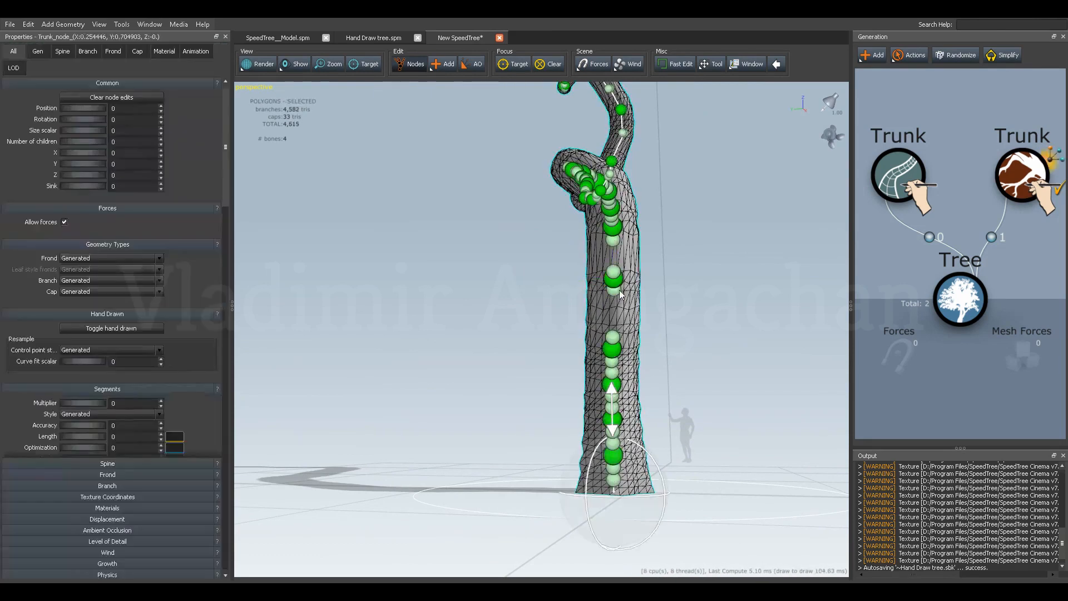
{"action": "left_click", "coordinate": [614, 270]}
{"action": "left_click_drag", "start_coordinate": [614, 252], "coordinate": [614, 242]}
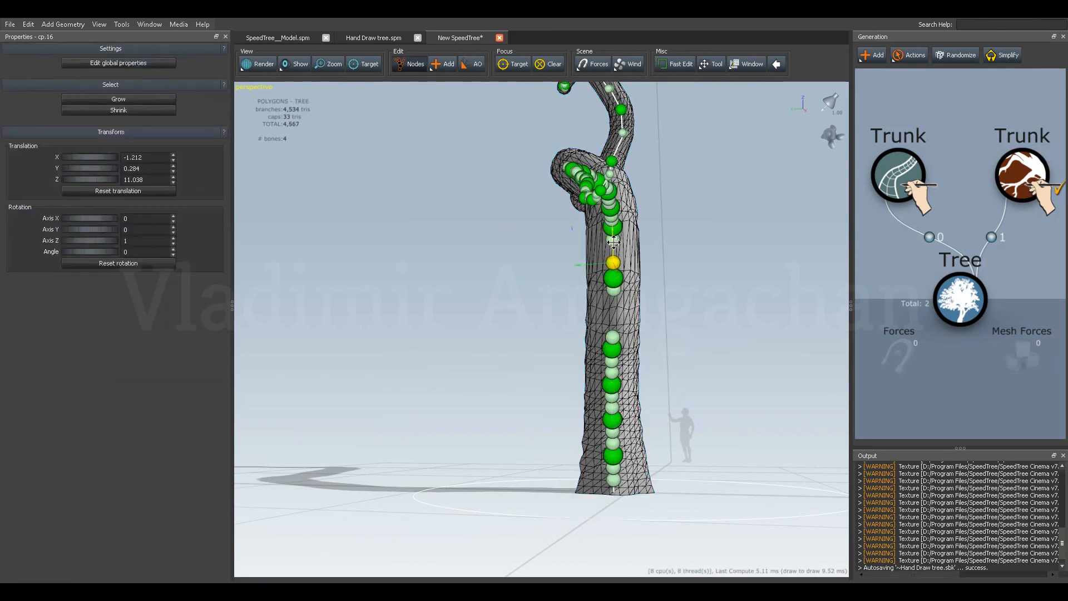
Shift the control point above the gap to about Y -0.79 and offset the two below it, placing the lower one at about Y 0.34.
{"action": "left_click", "coordinate": [611, 283]}
{"action": "left_click_drag", "start_coordinate": [585, 279], "coordinate": [607, 279]}
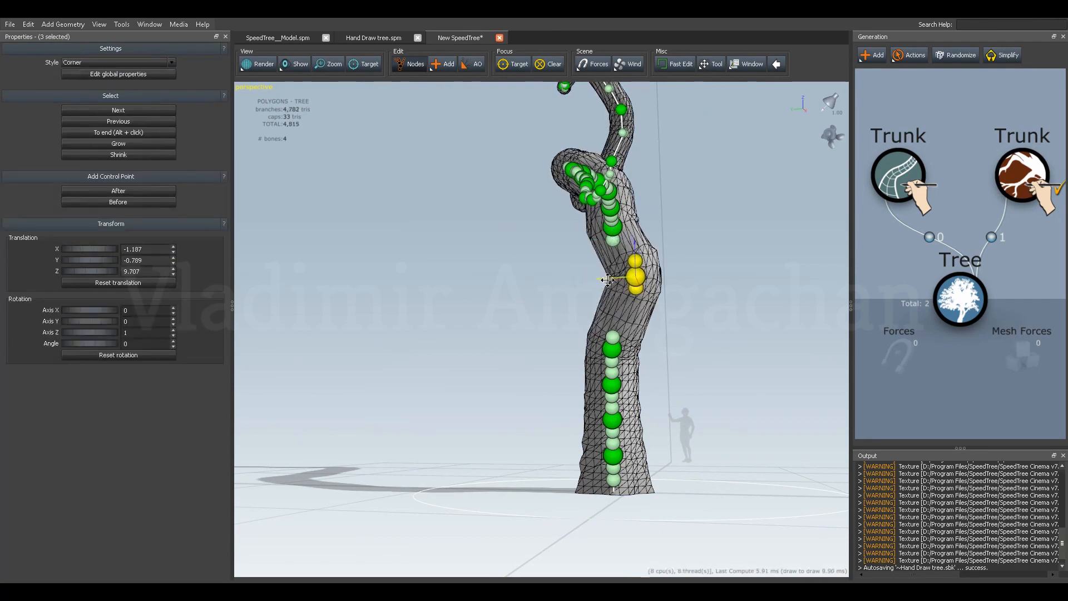
{"action": "left_click", "coordinate": [612, 347]}
{"action": "left_click_drag", "start_coordinate": [583, 349], "coordinate": [592, 386]}
{"action": "left_click", "coordinate": [613, 385]}
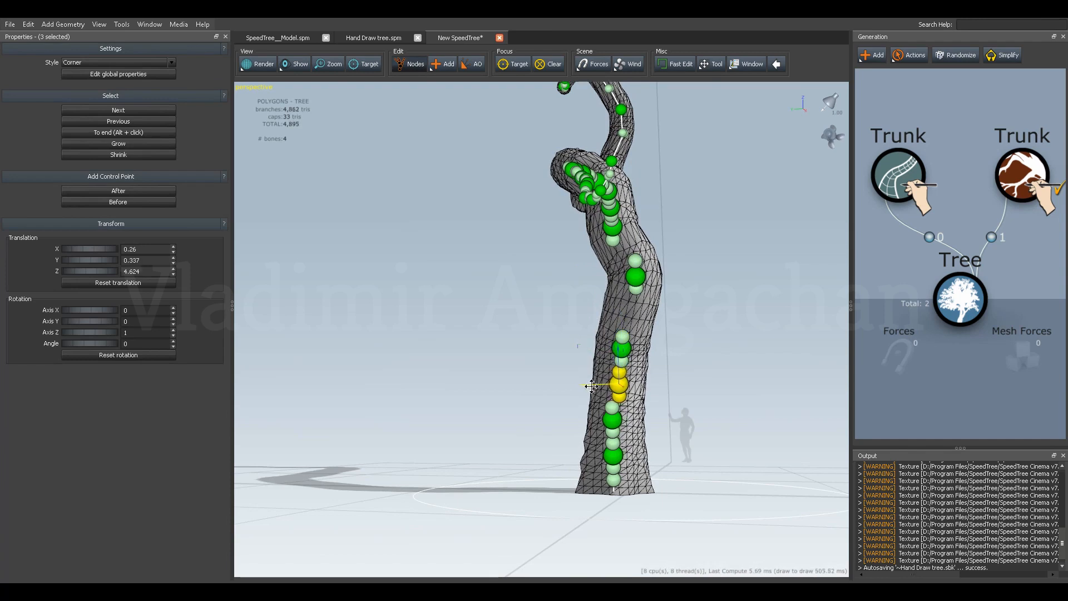
Raise the control point just below the gap to about Z 6.85 and adjust its lower handle.
{"action": "left_click", "coordinate": [624, 349]}
{"action": "left_click_drag", "start_coordinate": [621, 323], "coordinate": [621, 313]}
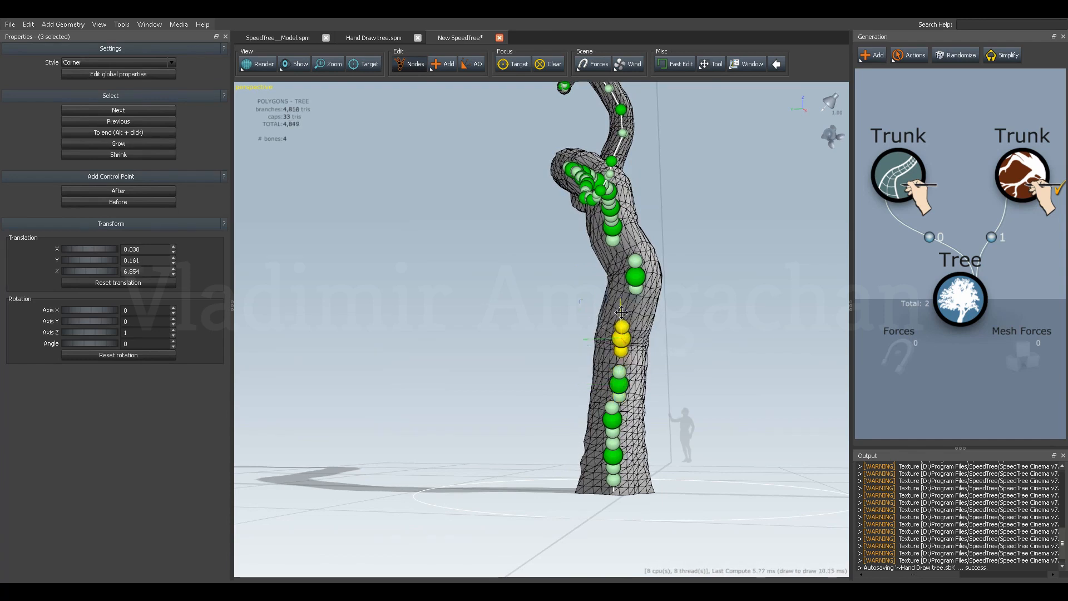
{"action": "left_click", "coordinate": [619, 352]}
{"action": "left_click_drag", "start_coordinate": [621, 323], "coordinate": [620, 332]}
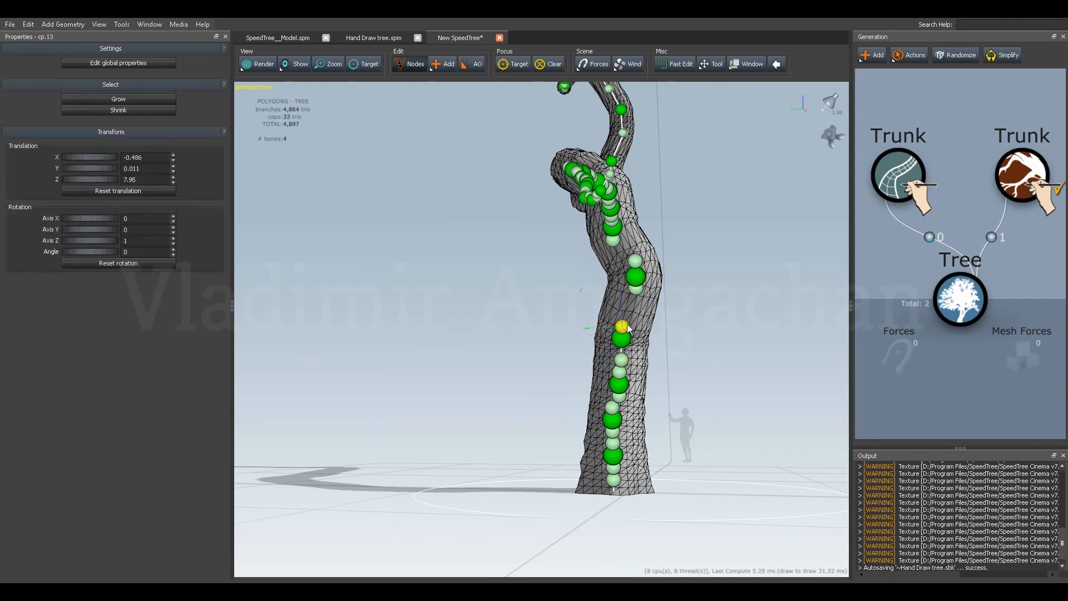
Align the handles around the shifted control point, the lower one at about Y -0.49, Z 9.06 and the upper at about Y -0.60, Z 11.45.
{"action": "left_click_drag", "start_coordinate": [626, 314], "coordinate": [603, 305]}
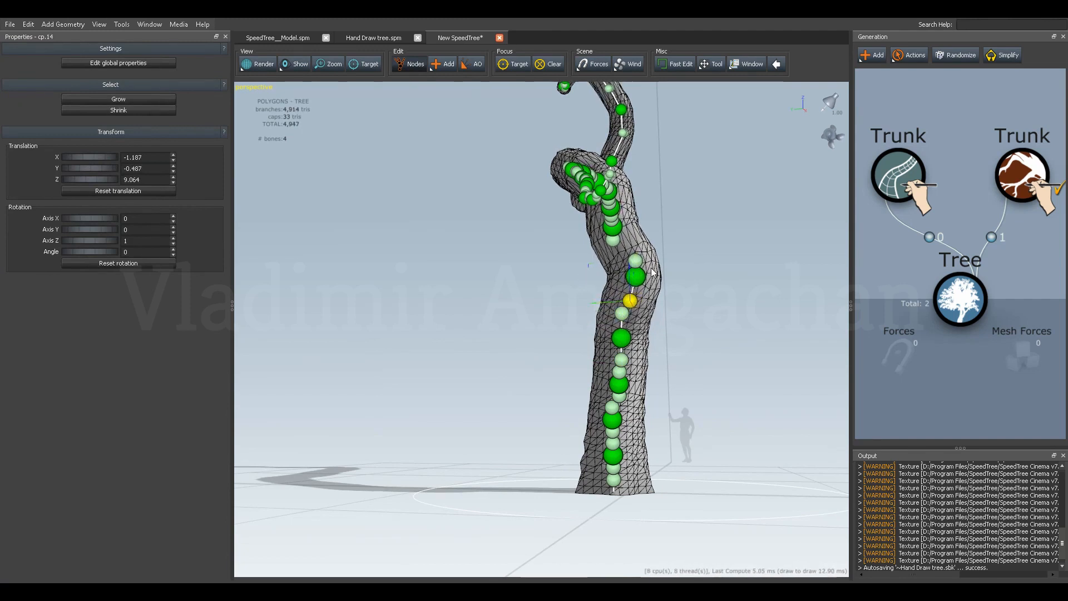
{"action": "left_click_drag", "start_coordinate": [637, 264], "coordinate": [593, 267]}
{"action": "left_click", "coordinate": [626, 264]}
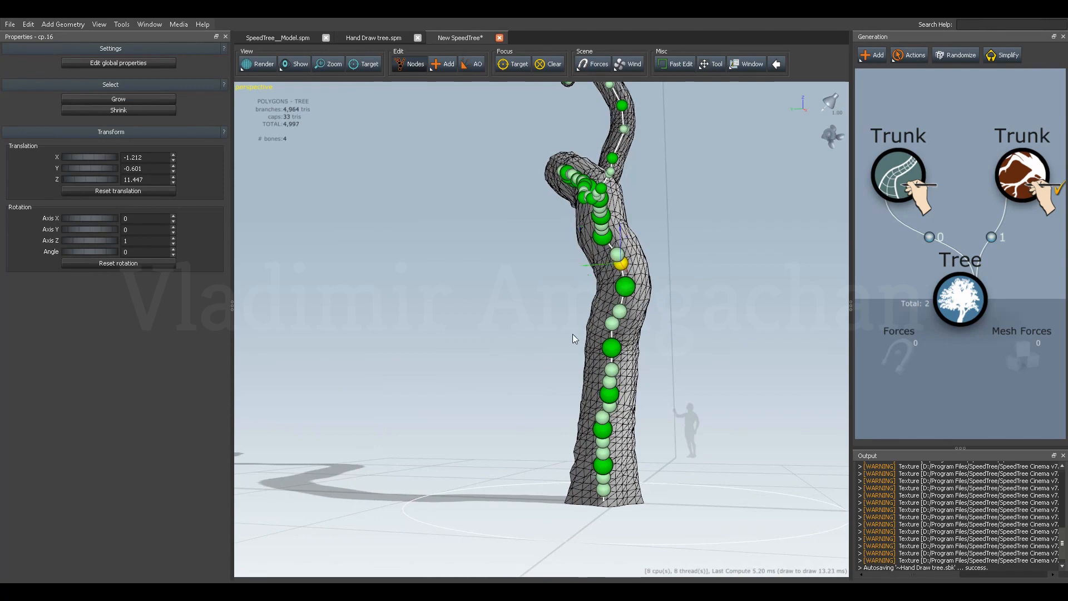
Adjust the facing handles between the second and third control points above the trunk base.
{"action": "left_click_drag", "start_coordinate": [576, 339], "coordinate": [568, 331]}
{"action": "left_click", "coordinate": [587, 363]}
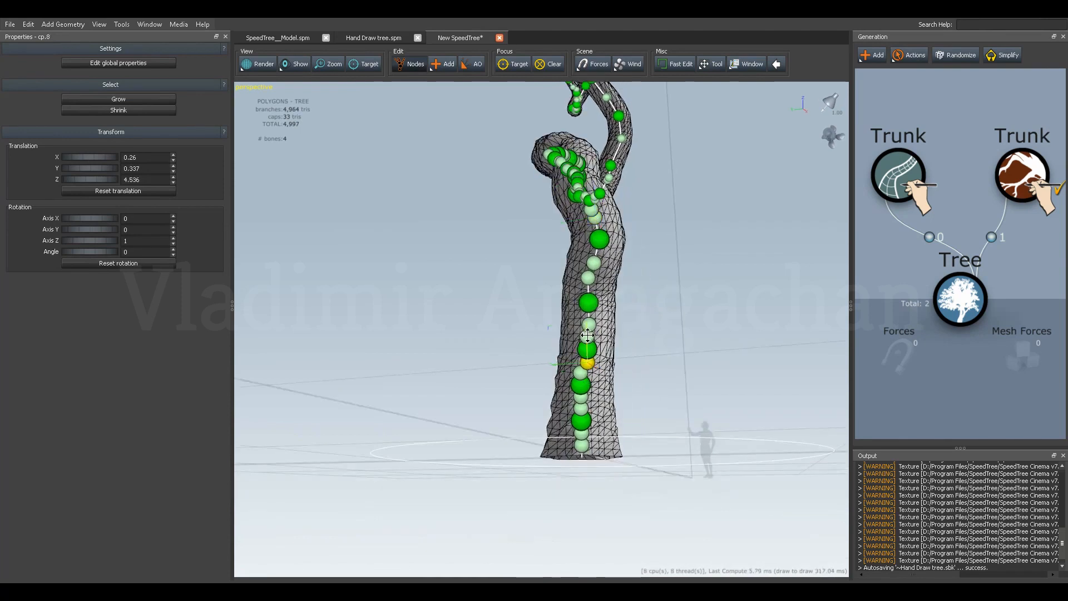
{"action": "left_click_drag", "start_coordinate": [561, 363], "coordinate": [569, 399]}
{"action": "left_click", "coordinate": [581, 373]}
{"action": "middle_click_drag", "start_coordinate": [573, 397], "coordinate": [541, 403]}
{"action": "left_click_drag", "start_coordinate": [542, 402], "coordinate": [563, 405]}
Adjust the two handles between the control points at the lowest bend and deselect the trunk.
{"action": "left_click", "coordinate": [698, 386]}
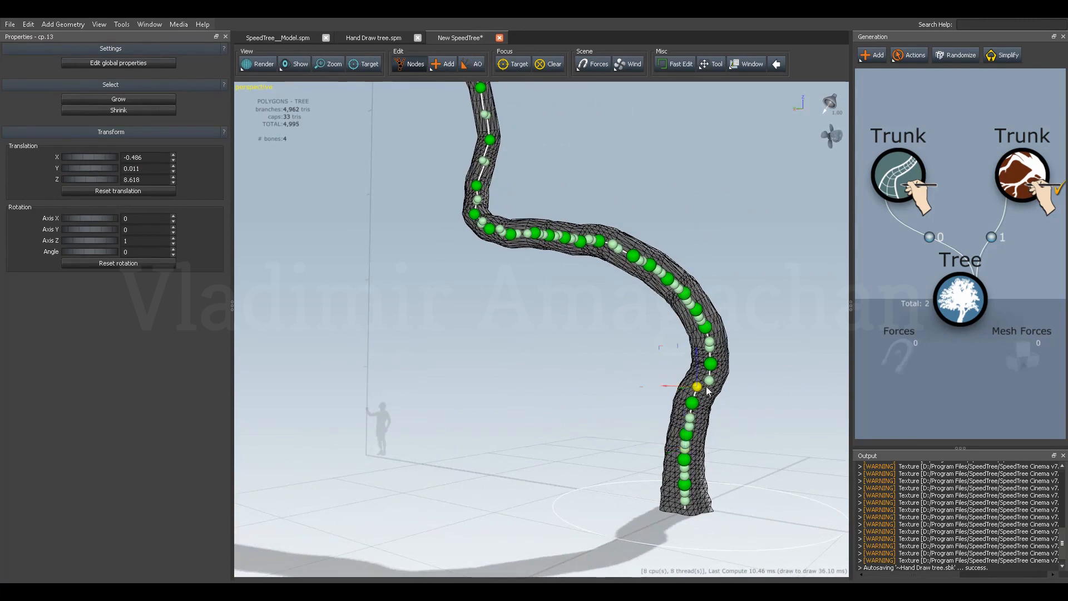
{"action": "left_click_drag", "start_coordinate": [669, 383], "coordinate": [755, 286]}
{"action": "left_click", "coordinate": [712, 380]}
{"action": "left_click", "coordinate": [643, 350]}
{"action": "scroll", "coordinate": [635, 356], "scroll_direction": "down", "scroll_amount": 4}
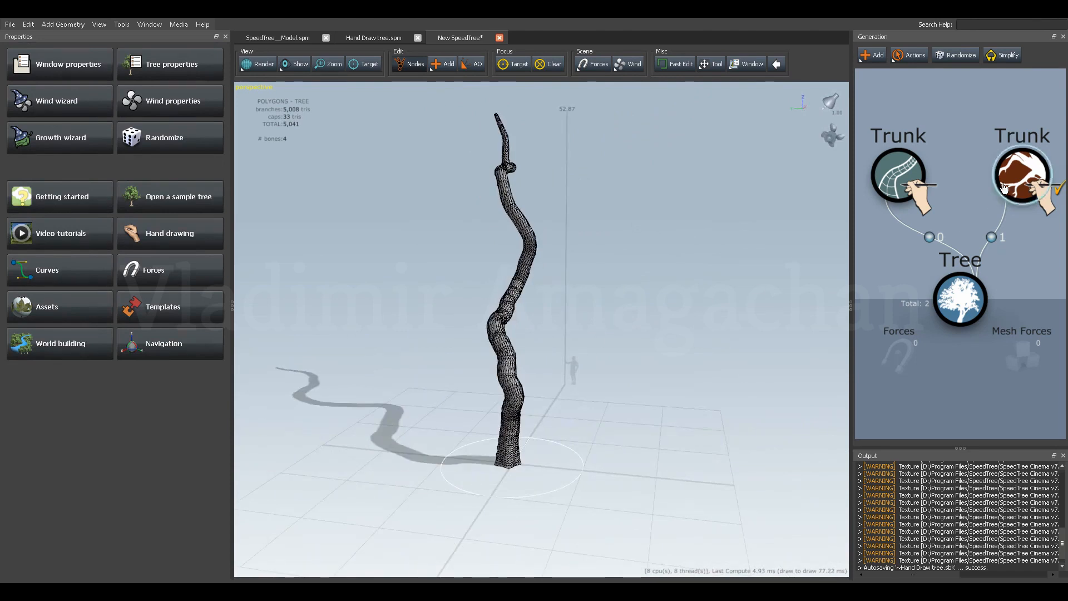
Add a hand-drawn branch generator to the reshaped trunk.
{"action": "left_click", "coordinate": [995, 192]}
{"action": "scroll", "coordinate": [977, 202], "scroll_direction": "down", "scroll_amount": 3}
{"action": "middle_click_drag", "start_coordinate": [967, 199], "coordinate": [932, 215]}
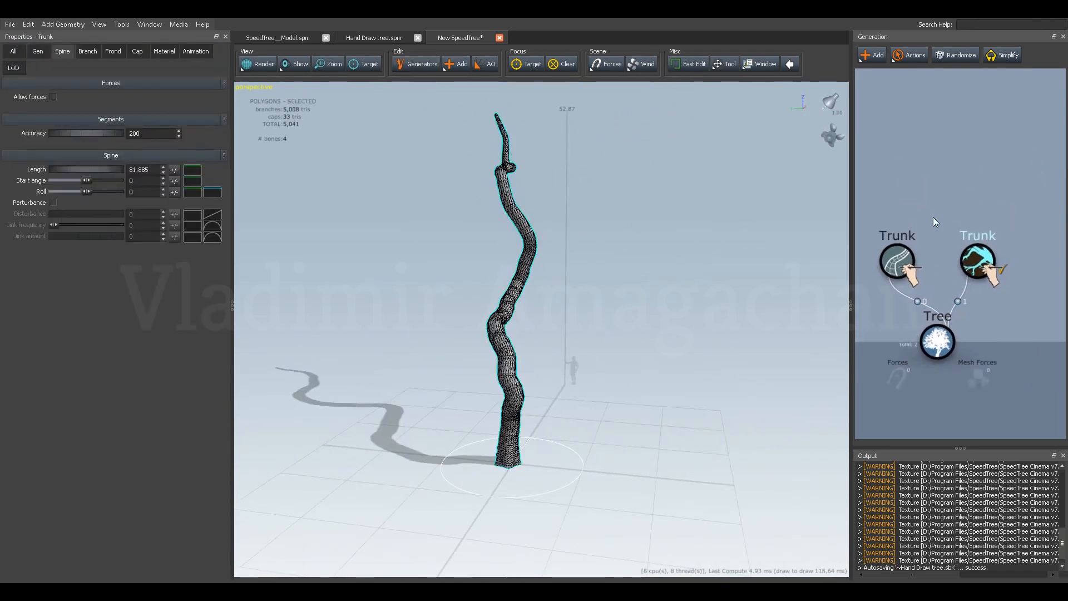
{"action": "left_click", "coordinate": [872, 55]}
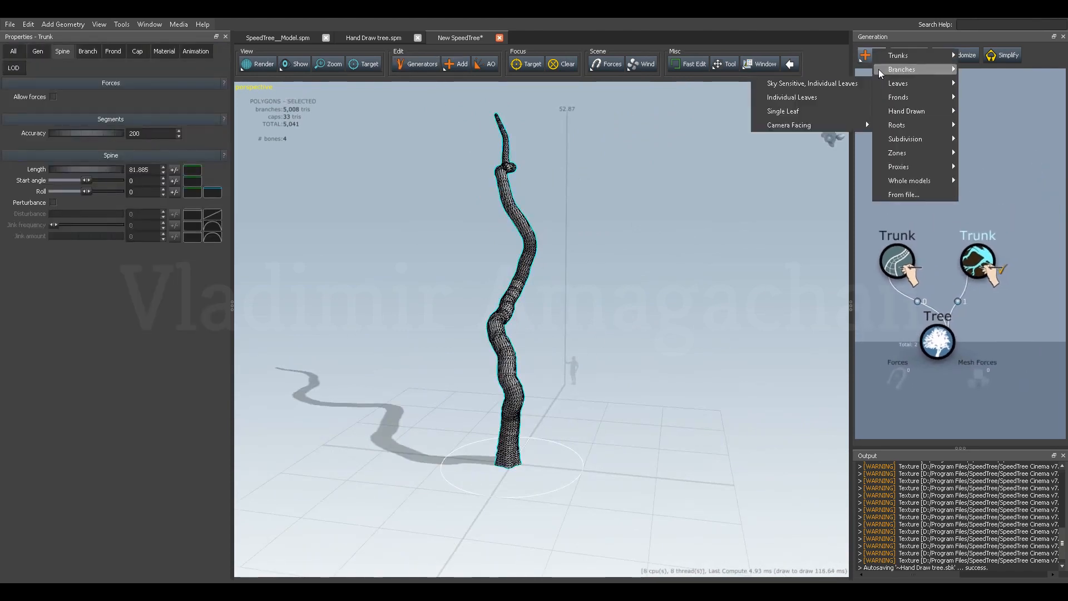
{"action": "mouse_move", "coordinate": [896, 84]}
{"action": "mouse_move", "coordinate": [905, 126]}
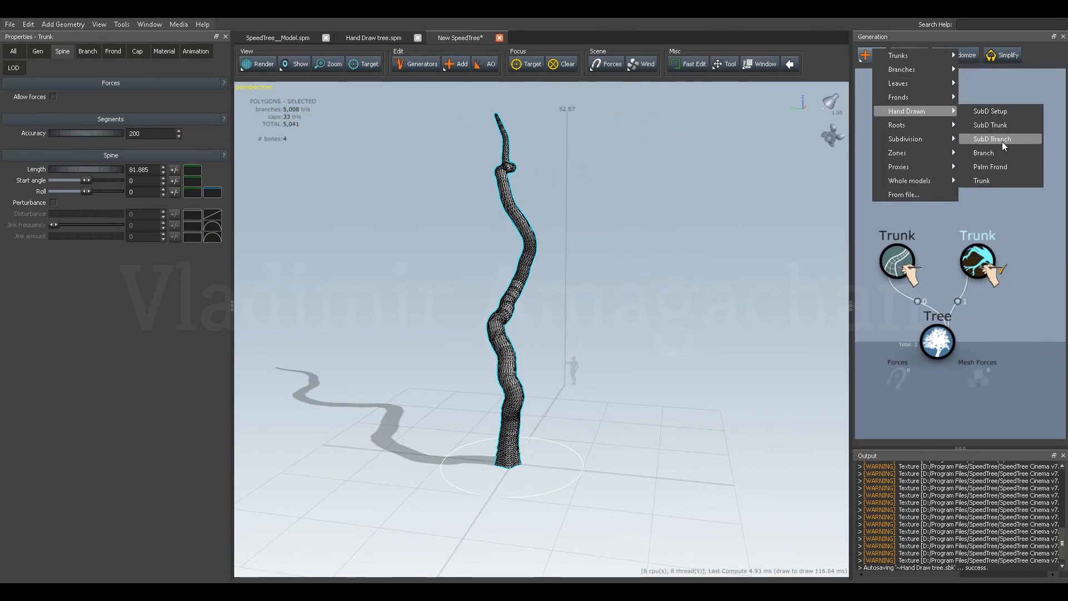
{"action": "left_click", "coordinate": [993, 139]}
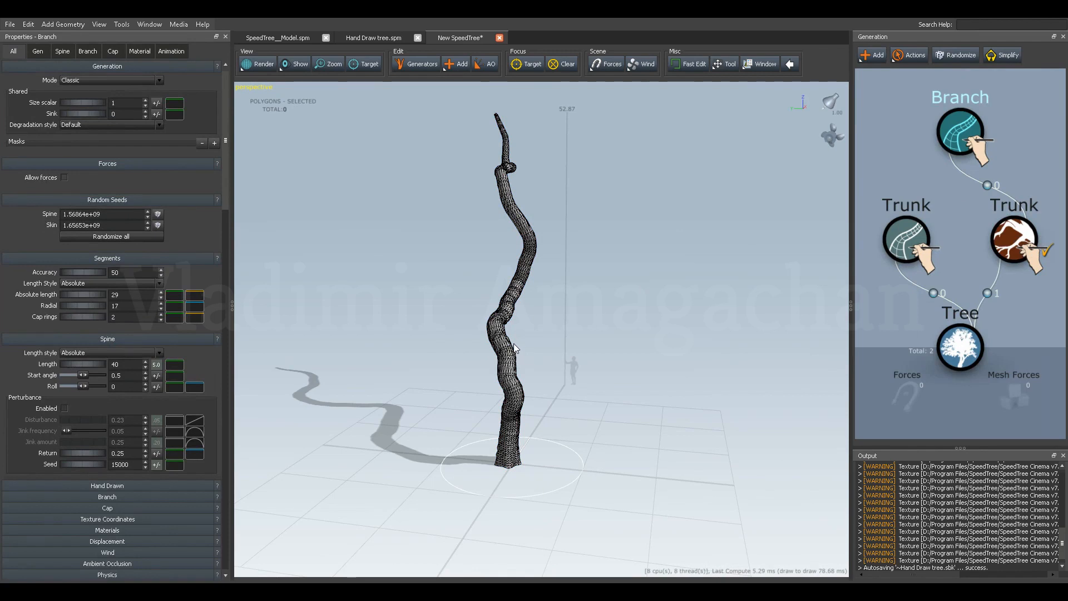
{"action": "right_click", "coordinate": [514, 361]}
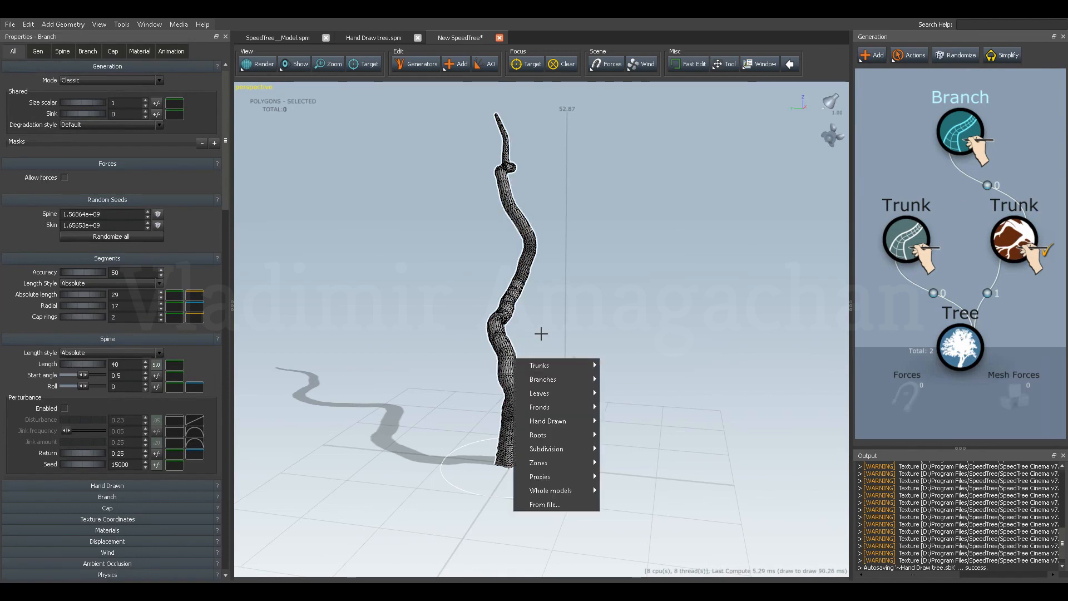
{"action": "left_click", "coordinate": [531, 337]}
{"action": "left_click", "coordinate": [531, 337]}
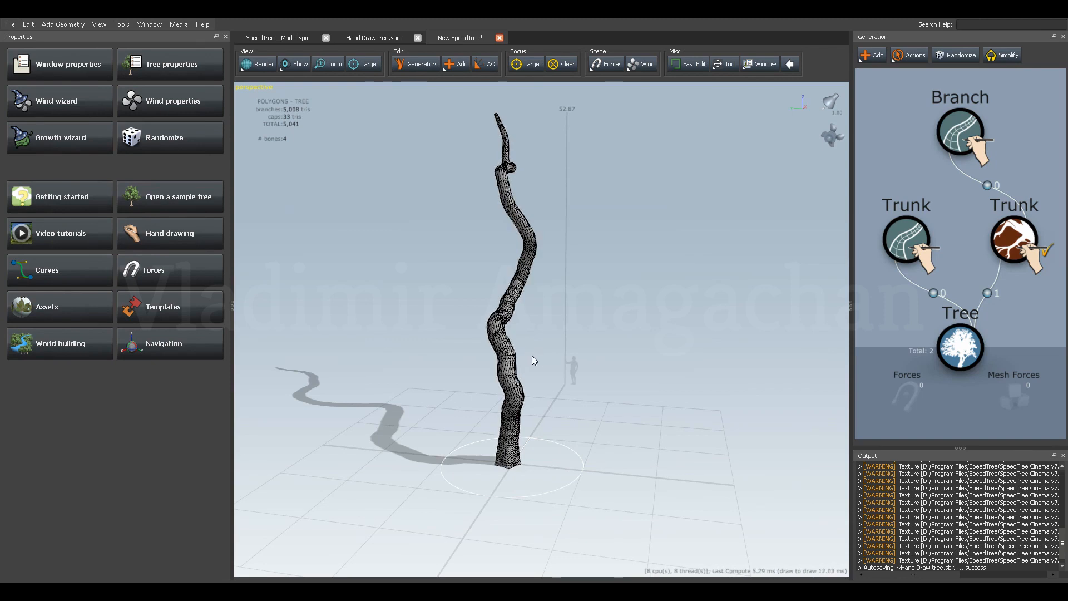
{"action": "scroll", "coordinate": [539, 356], "scroll_direction": "up", "scroll_amount": 2}
{"action": "scroll", "coordinate": [534, 359], "scroll_direction": "down", "scroll_amount": 4}
{"action": "mouse_move", "coordinate": [543, 359]}
{"action": "left_mouse_down"}
{"action": "mouse_move", "coordinate": [450, 341]}
{"action": "mouse_move", "coordinate": [458, 362]}
{"action": "mouse_move", "coordinate": [501, 388]}
{"action": "mouse_move", "coordinate": [551, 378]}
{"action": "mouse_move", "coordinate": [549, 338]}
{"action": "mouse_move", "coordinate": [502, 350]}
{"action": "mouse_move", "coordinate": [567, 343]}
{"action": "mouse_move", "coordinate": [554, 338]}
{"action": "left_mouse_up"}
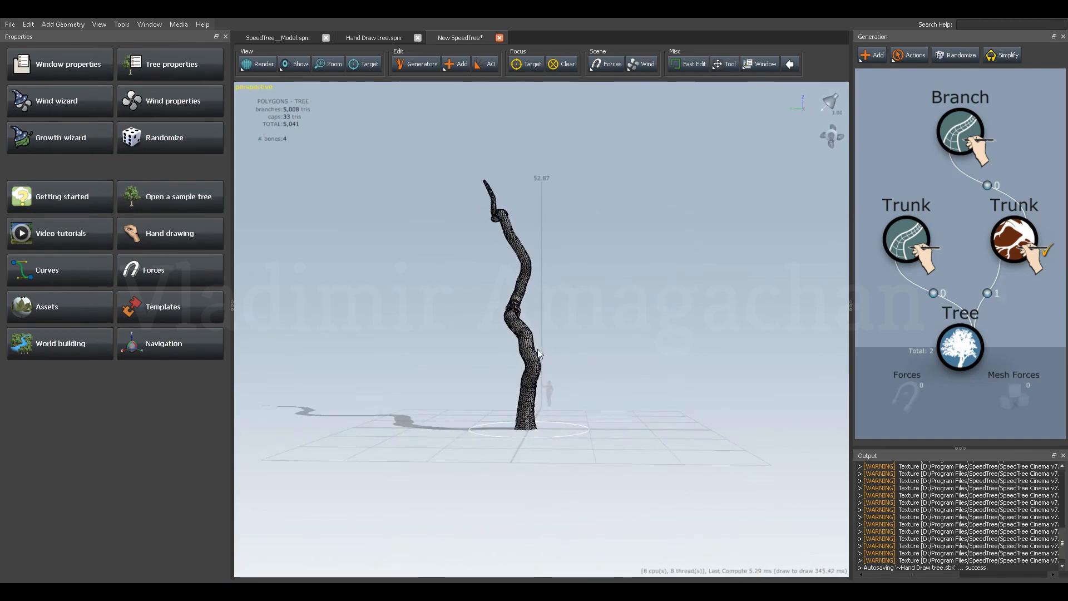
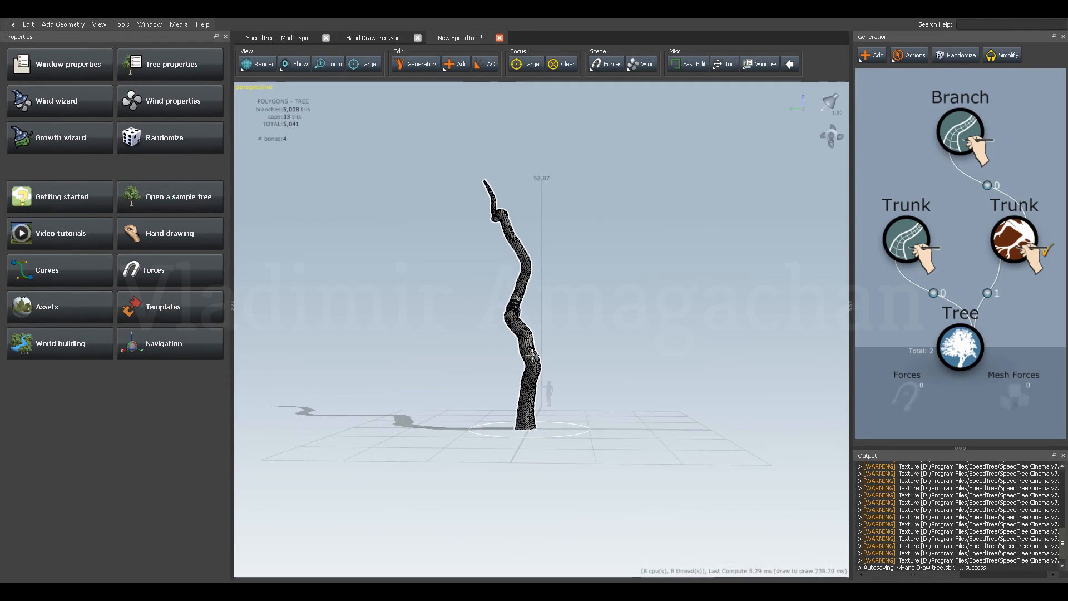
Draw a curved branch rising from the trunk's lowest bend and a second one just below its upper bend.
{"action": "left_click_drag", "start_coordinate": [531, 353], "coordinate": [544, 349]}
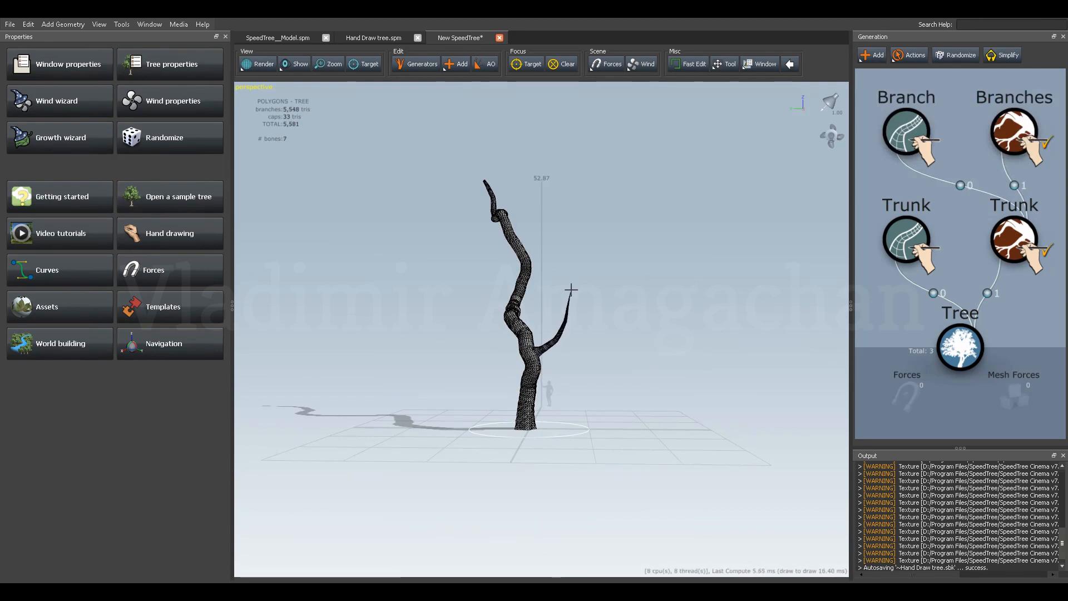
{"action": "mouse_move", "coordinate": [496, 350]}
{"action": "left_mouse_down"}
{"action": "mouse_move", "coordinate": [464, 371]}
{"action": "mouse_move", "coordinate": [477, 404]}
{"action": "mouse_move", "coordinate": [581, 371]}
{"action": "mouse_move", "coordinate": [515, 371]}
{"action": "mouse_move", "coordinate": [488, 352]}
{"action": "mouse_move", "coordinate": [472, 371]}
{"action": "mouse_move", "coordinate": [518, 403]}
{"action": "mouse_move", "coordinate": [513, 363]}
{"action": "mouse_move", "coordinate": [563, 359]}
{"action": "mouse_move", "coordinate": [529, 363]}
{"action": "mouse_move", "coordinate": [535, 400]}
{"action": "mouse_move", "coordinate": [494, 369]}
{"action": "mouse_move", "coordinate": [529, 359]}
{"action": "mouse_move", "coordinate": [551, 281]}
{"action": "left_mouse_up"}
{"action": "left_click", "coordinate": [521, 344]}
{"action": "left_click", "coordinate": [501, 321]}
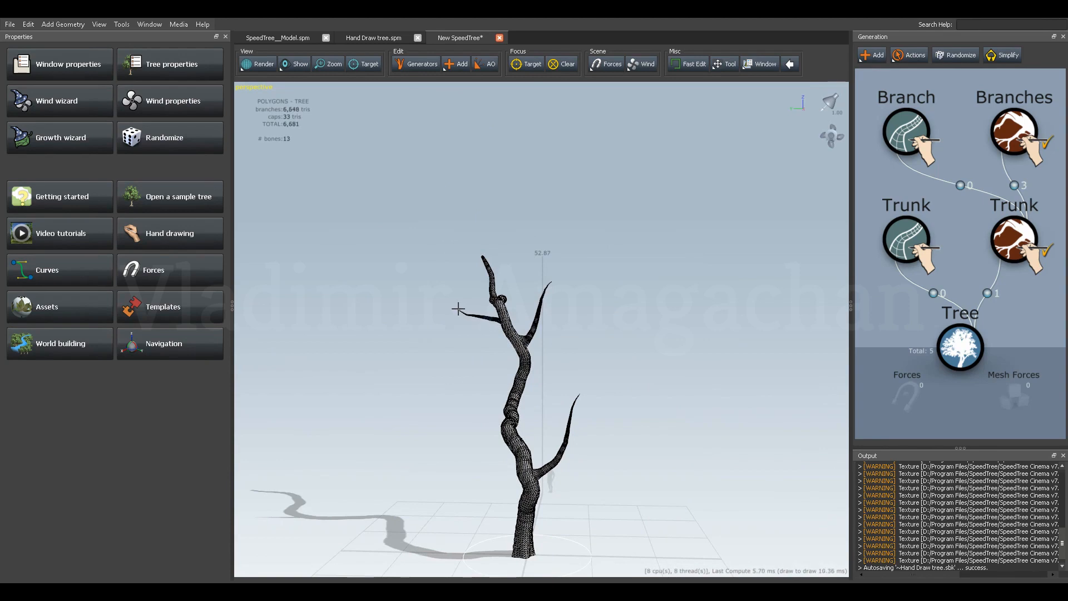
{"action": "mouse_move", "coordinate": [515, 309]}
{"action": "left_mouse_down"}
{"action": "mouse_move", "coordinate": [582, 343]}
{"action": "mouse_move", "coordinate": [560, 337]}
{"action": "mouse_move", "coordinate": [567, 363]}
{"action": "mouse_move", "coordinate": [542, 312]}
{"action": "mouse_move", "coordinate": [532, 329]}
{"action": "mouse_move", "coordinate": [521, 322]}
{"action": "left_mouse_up"}
{"action": "key", "text": "ctrl+z"}
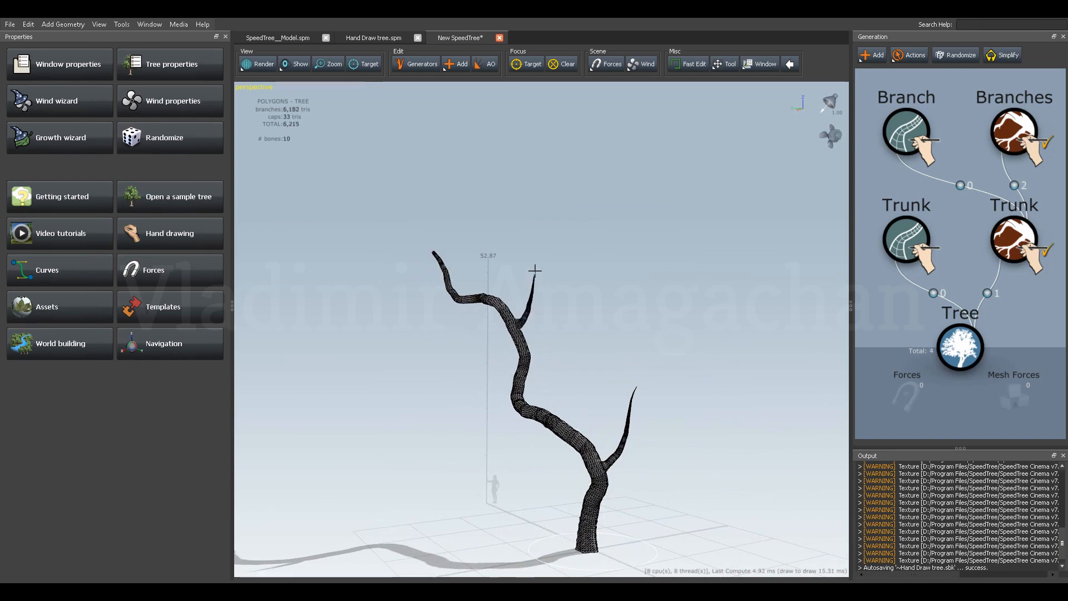
Draw an upward-curving branch from the middle bend of the trunk.
{"action": "left_click_drag", "start_coordinate": [543, 255], "coordinate": [545, 251]}
{"action": "mouse_move", "coordinate": [518, 406]}
{"action": "left_mouse_down"}
{"action": "mouse_move", "coordinate": [453, 405]}
{"action": "mouse_move", "coordinate": [409, 423]}
{"action": "mouse_move", "coordinate": [531, 402]}
{"action": "left_mouse_up"}
{"action": "left_click", "coordinate": [502, 400]}
{"action": "left_click_drag", "start_coordinate": [499, 388], "coordinate": [468, 333]}
Draw two branches near the trunk's tip, one sweeping outward and the other rising on the opposite side.
{"action": "left_click_drag", "start_coordinate": [524, 353], "coordinate": [576, 358]}
{"action": "middle_click_drag", "start_coordinate": [576, 357], "coordinate": [573, 392]}
{"action": "scroll", "coordinate": [523, 385], "scroll_direction": "up", "scroll_amount": 2}
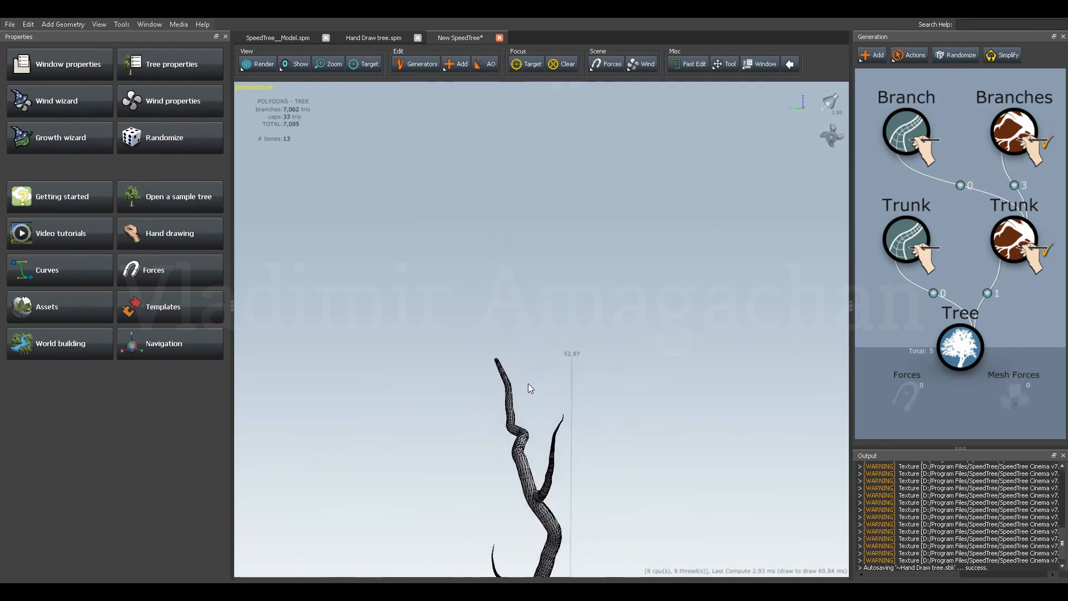
{"action": "left_click_drag", "start_coordinate": [510, 404], "coordinate": [437, 370]}
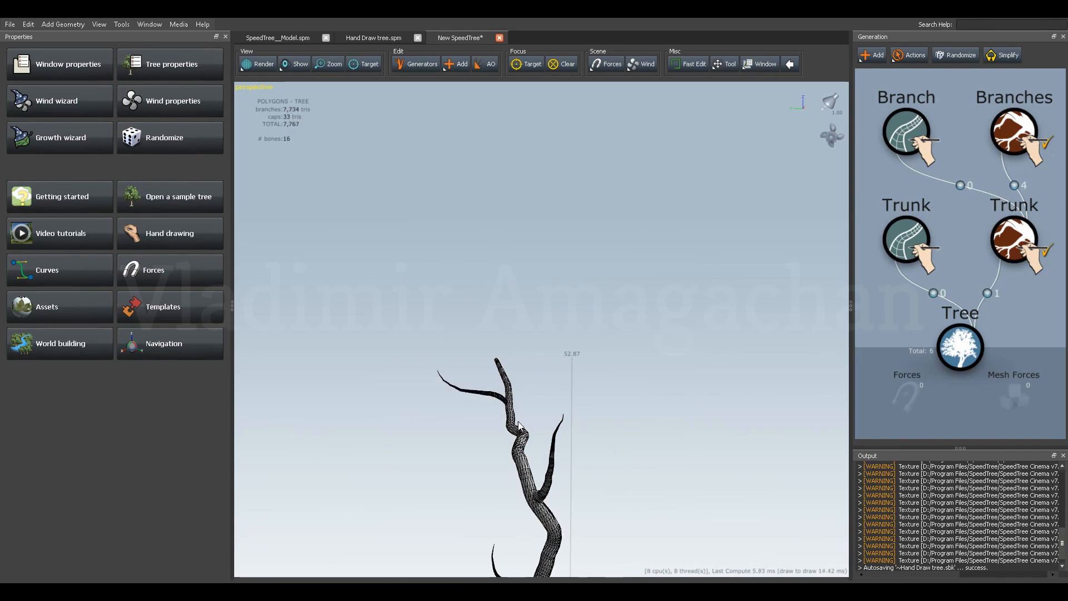
{"action": "left_click_drag", "start_coordinate": [498, 433], "coordinate": [482, 463]}
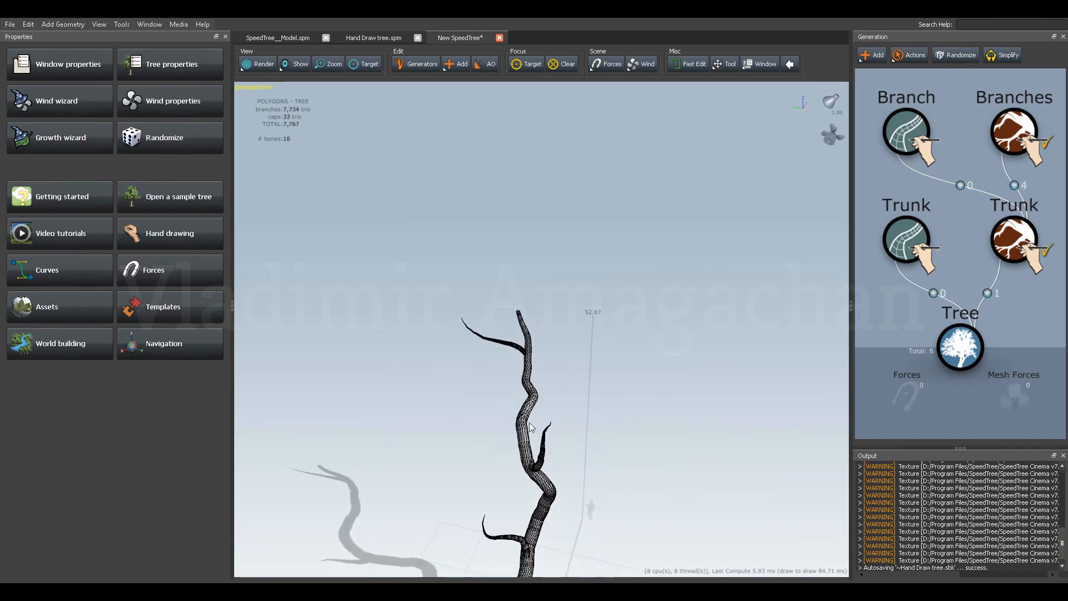
{"action": "mouse_move", "coordinate": [542, 375]}
{"action": "left_mouse_down"}
{"action": "mouse_move", "coordinate": [530, 343]}
{"action": "mouse_move", "coordinate": [508, 338]}
{"action": "left_mouse_up"}
{"action": "left_click_drag", "start_coordinate": [566, 434], "coordinate": [568, 434]}
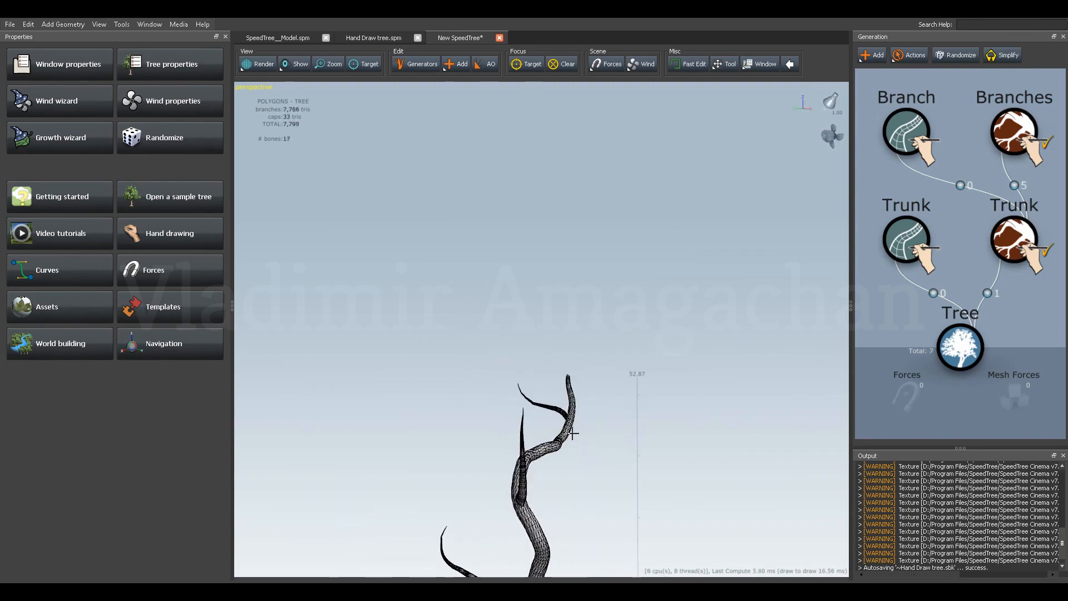
{"action": "mouse_move", "coordinate": [607, 379]}
{"action": "left_mouse_down"}
{"action": "mouse_move", "coordinate": [629, 326]}
{"action": "mouse_move", "coordinate": [578, 454]}
{"action": "mouse_move", "coordinate": [579, 467]}
{"action": "mouse_move", "coordinate": [601, 462]}
{"action": "mouse_move", "coordinate": [589, 412]}
{"action": "mouse_move", "coordinate": [615, 391]}
{"action": "mouse_move", "coordinate": [559, 388]}
{"action": "mouse_move", "coordinate": [474, 418]}
{"action": "mouse_move", "coordinate": [533, 435]}
{"action": "mouse_move", "coordinate": [622, 405]}
{"action": "mouse_move", "coordinate": [577, 417]}
{"action": "mouse_move", "coordinate": [512, 395]}
{"action": "mouse_move", "coordinate": [452, 417]}
{"action": "mouse_move", "coordinate": [459, 463]}
{"action": "mouse_move", "coordinate": [463, 426]}
{"action": "mouse_move", "coordinate": [579, 402]}
{"action": "mouse_move", "coordinate": [568, 391]}
{"action": "mouse_move", "coordinate": [530, 407]}
{"action": "mouse_move", "coordinate": [554, 402]}
{"action": "left_mouse_up"}
Draw a long outward-reaching branch on the bare side of the trunk, between its middle and upper bends.
{"action": "left_click_drag", "start_coordinate": [550, 340], "coordinate": [612, 355]}
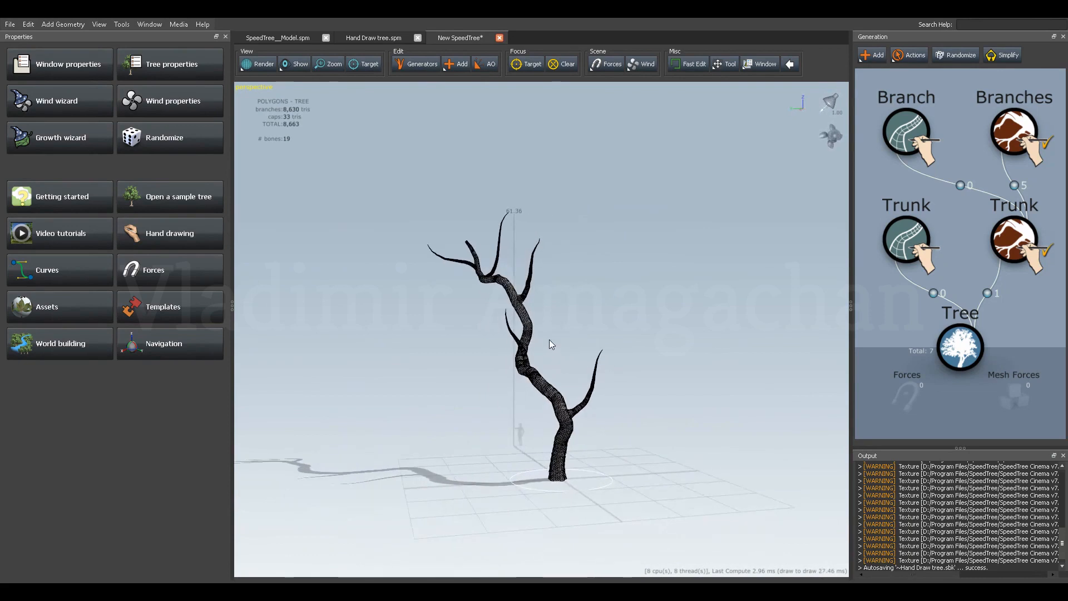
{"action": "mouse_move", "coordinate": [547, 338]}
{"action": "left_mouse_down"}
{"action": "mouse_move", "coordinate": [532, 338]}
{"action": "mouse_move", "coordinate": [553, 317]}
{"action": "mouse_move", "coordinate": [617, 303]}
{"action": "left_mouse_up"}
{"action": "mouse_move", "coordinate": [548, 360]}
{"action": "left_mouse_down"}
{"action": "mouse_move", "coordinate": [498, 377]}
{"action": "mouse_move", "coordinate": [512, 375]}
{"action": "left_mouse_up"}
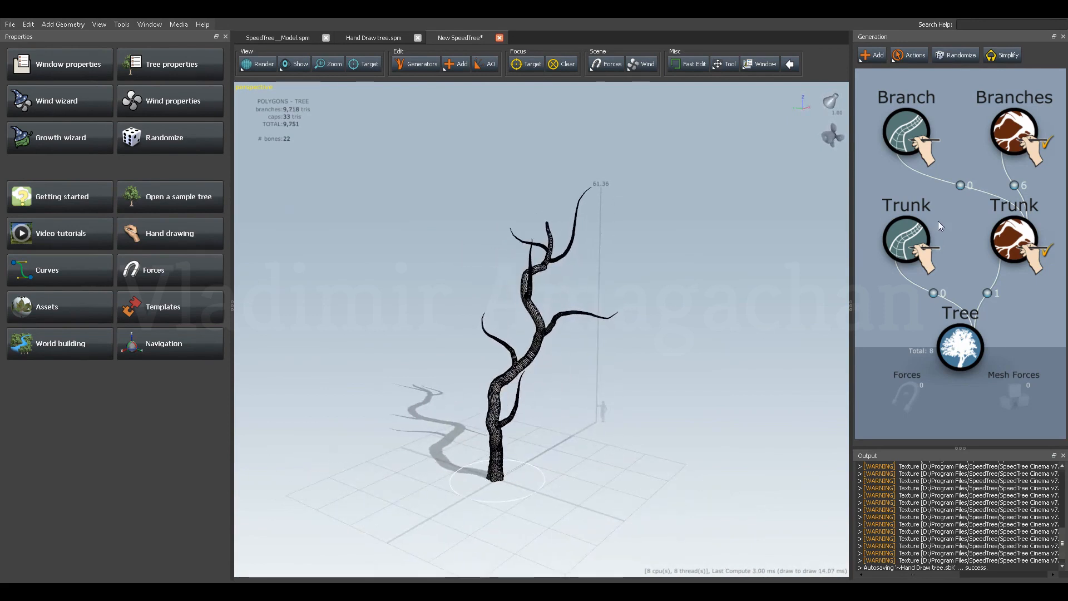
Add Standard branches as children of the hand-drawn Branches generator.
{"action": "scroll", "coordinate": [946, 233], "scroll_direction": "down", "scroll_amount": 3}
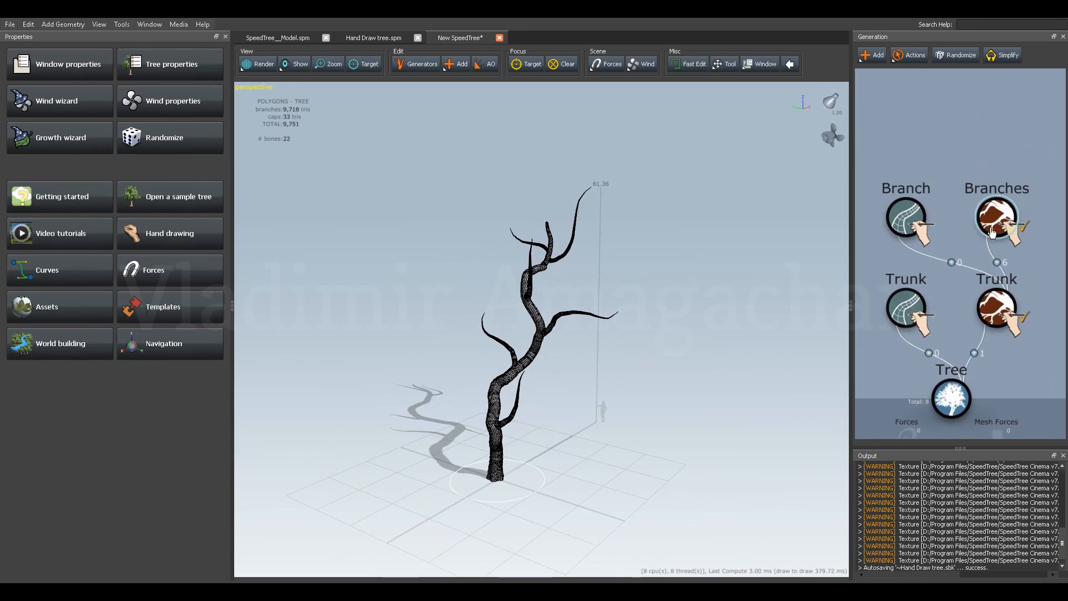
{"action": "left_click", "coordinate": [992, 238]}
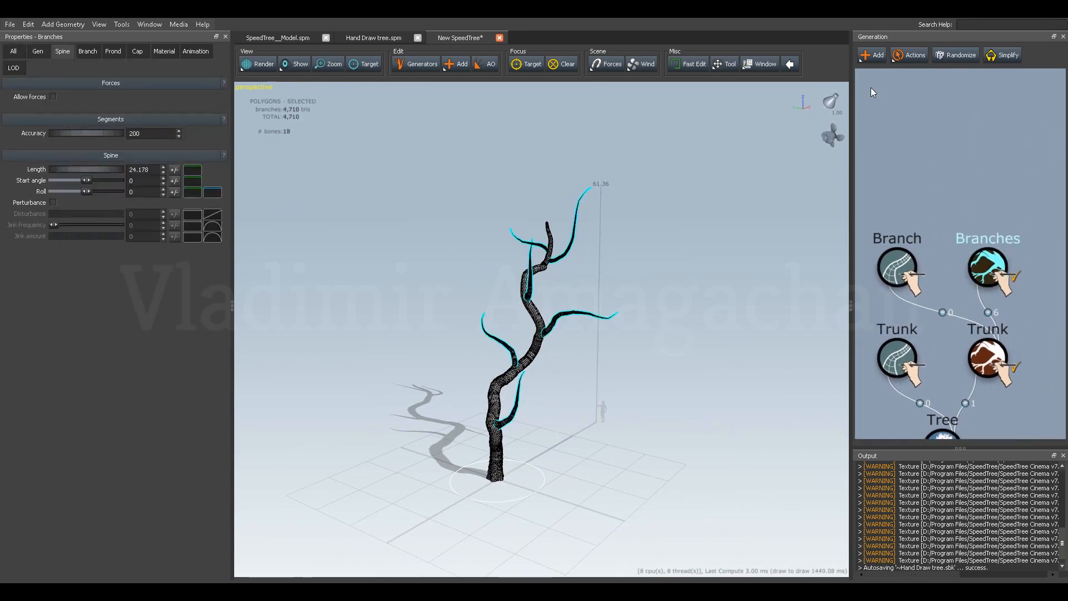
{"action": "left_click", "coordinate": [864, 60]}
{"action": "mouse_move", "coordinate": [940, 63]}
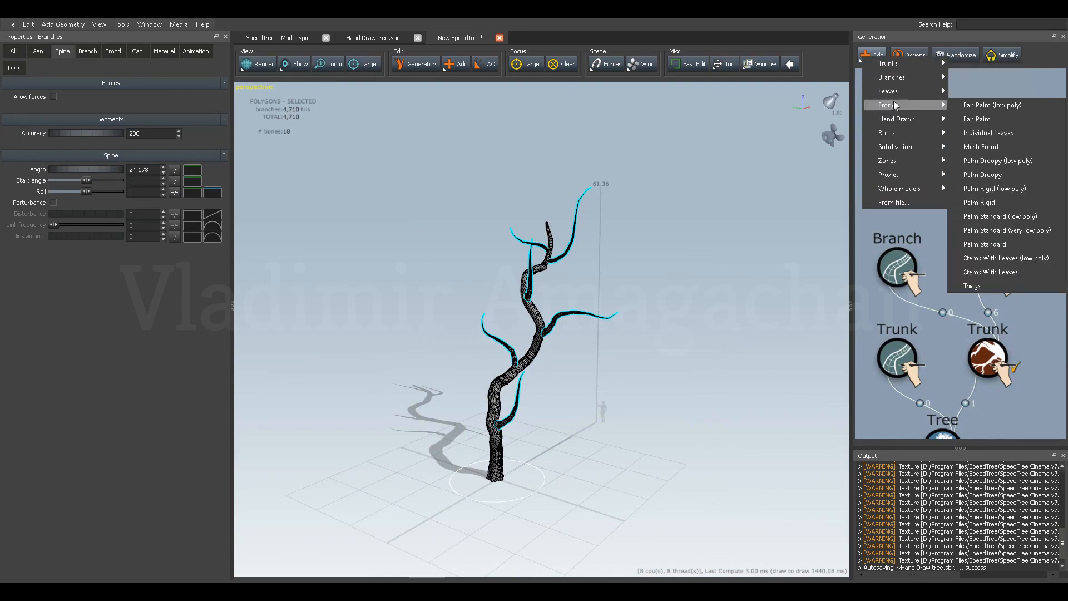
{"action": "mouse_move", "coordinate": [890, 78]}
{"action": "left_click", "coordinate": [966, 92]}
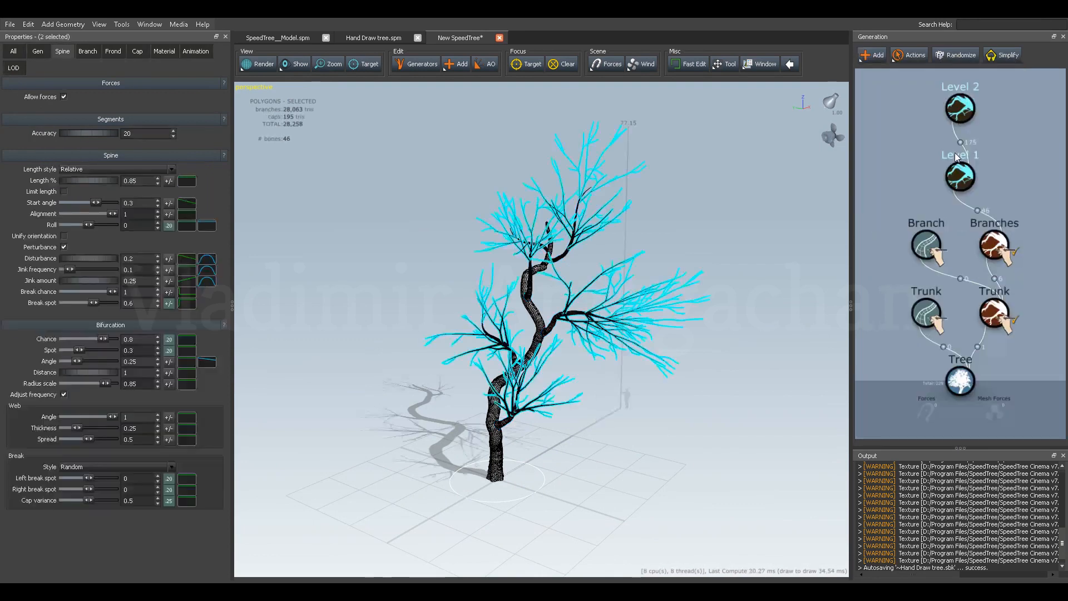
Set the spine Disturbance to 0.65 on the Level 1 branches and 0.71 on the Level 2 branches.
{"action": "middle_click_drag", "start_coordinate": [922, 170], "coordinate": [928, 232]}
{"action": "left_click_drag", "start_coordinate": [1008, 221], "coordinate": [942, 257]}
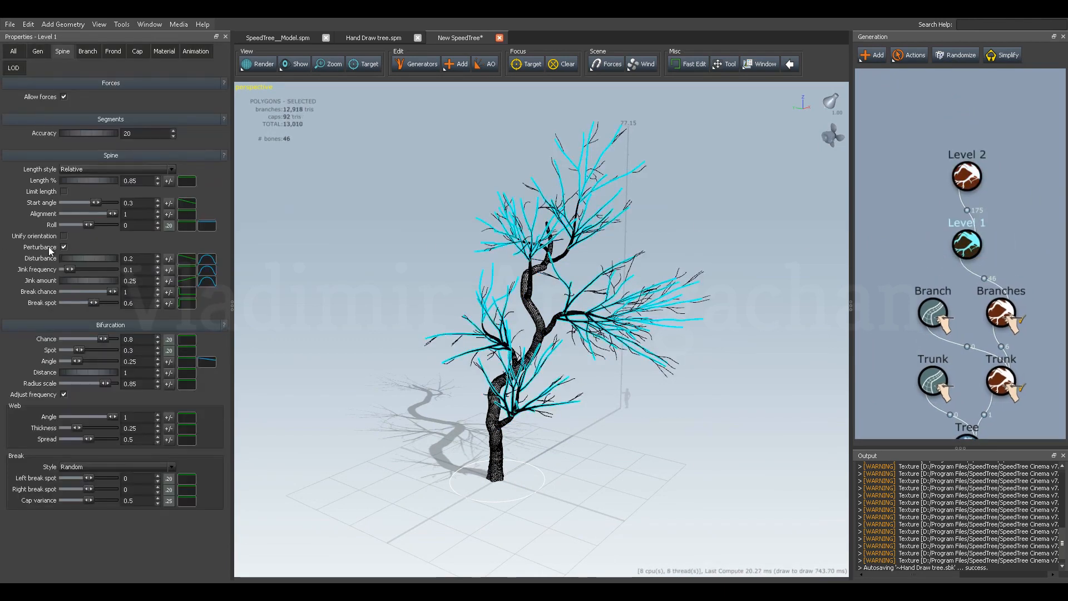
{"action": "left_click_drag", "start_coordinate": [73, 260], "coordinate": [98, 262]}
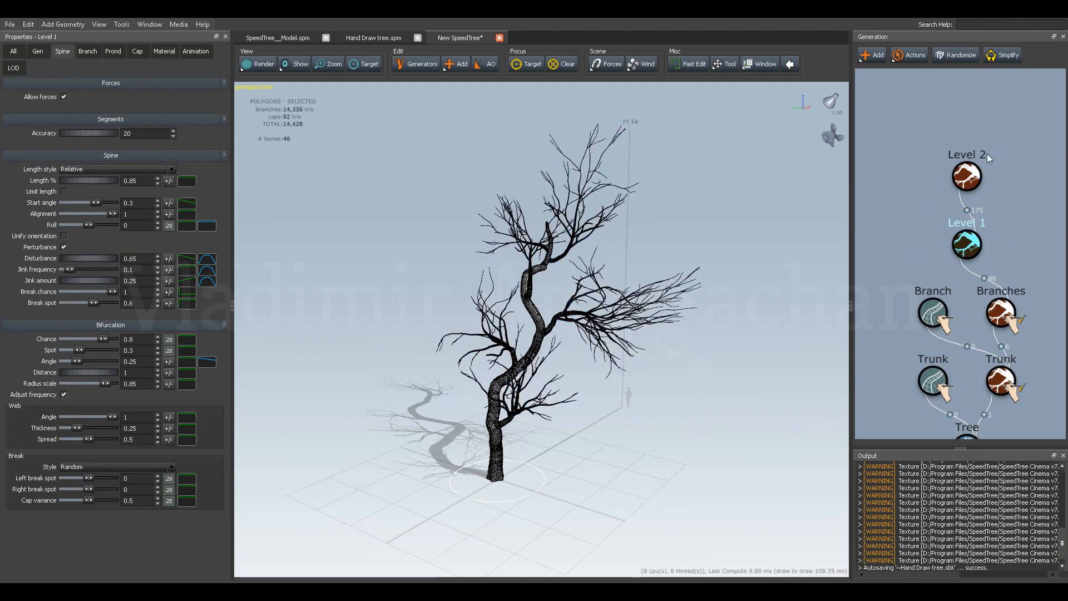
{"action": "left_click", "coordinate": [972, 178]}
{"action": "left_click_drag", "start_coordinate": [83, 258], "coordinate": [101, 259]}
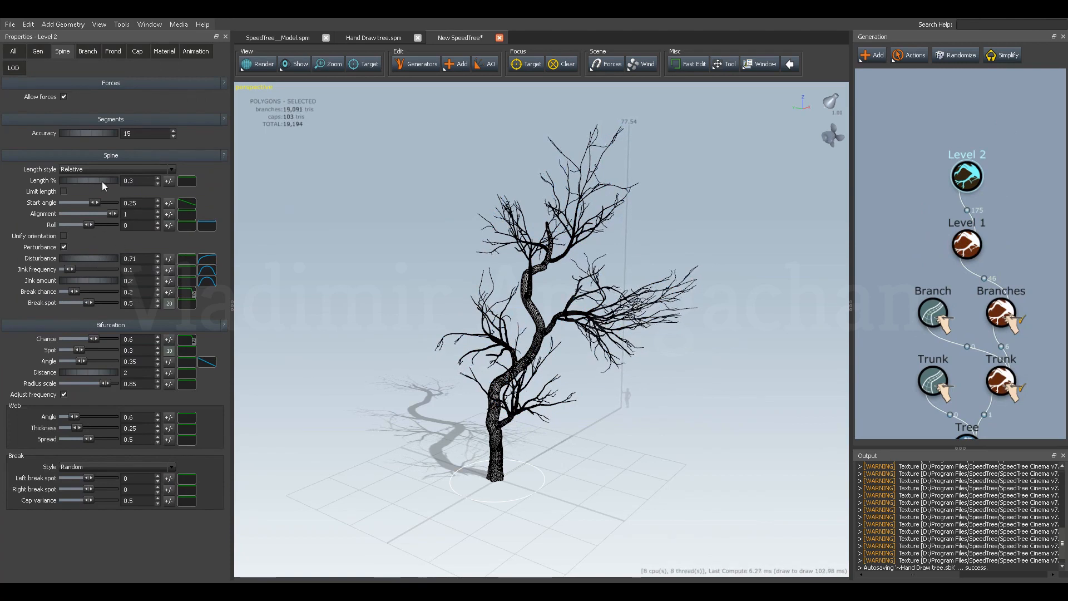
Set the relative spine length to 0.47 on the Level 1 branches and 0.73 on the Level 2 branches.
{"action": "left_click_drag", "start_coordinate": [101, 182], "coordinate": [99, 181]}
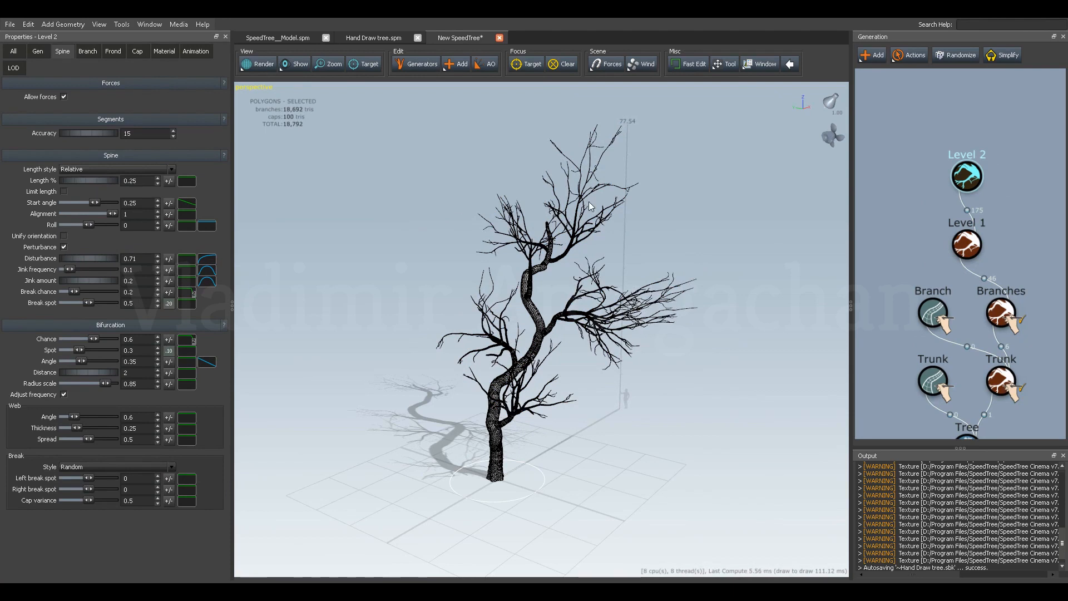
{"action": "left_click", "coordinate": [967, 243]}
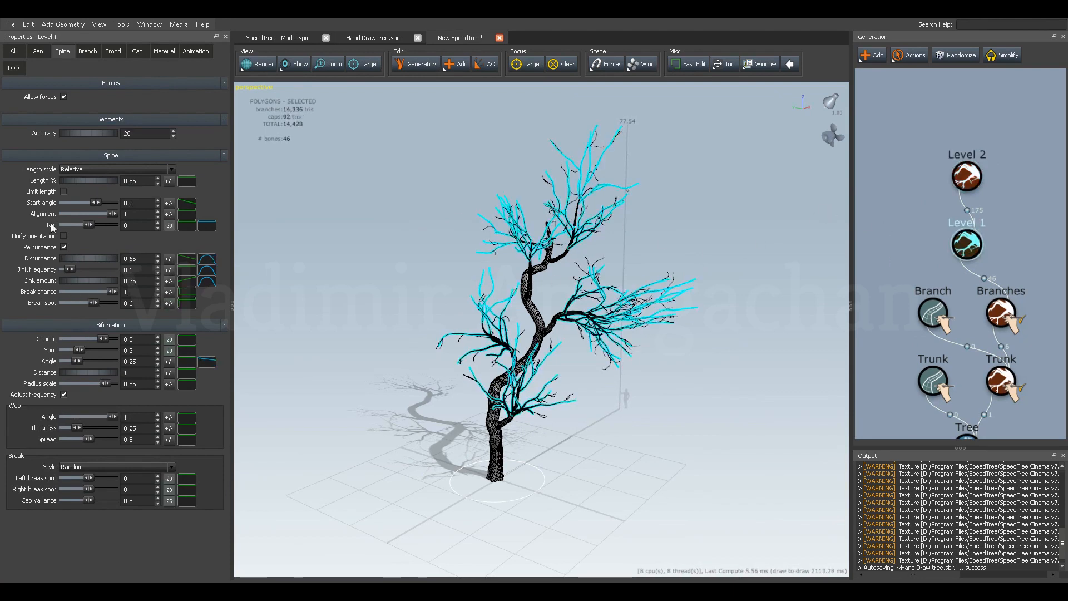
{"action": "left_click_drag", "start_coordinate": [99, 182], "coordinate": [76, 179]}
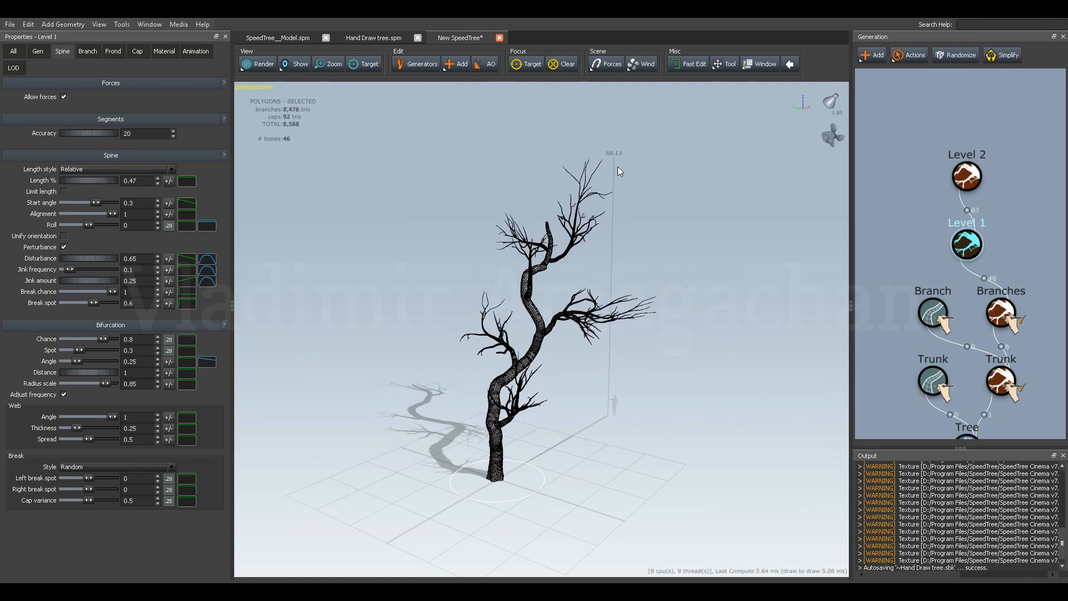
{"action": "left_click", "coordinate": [966, 178]}
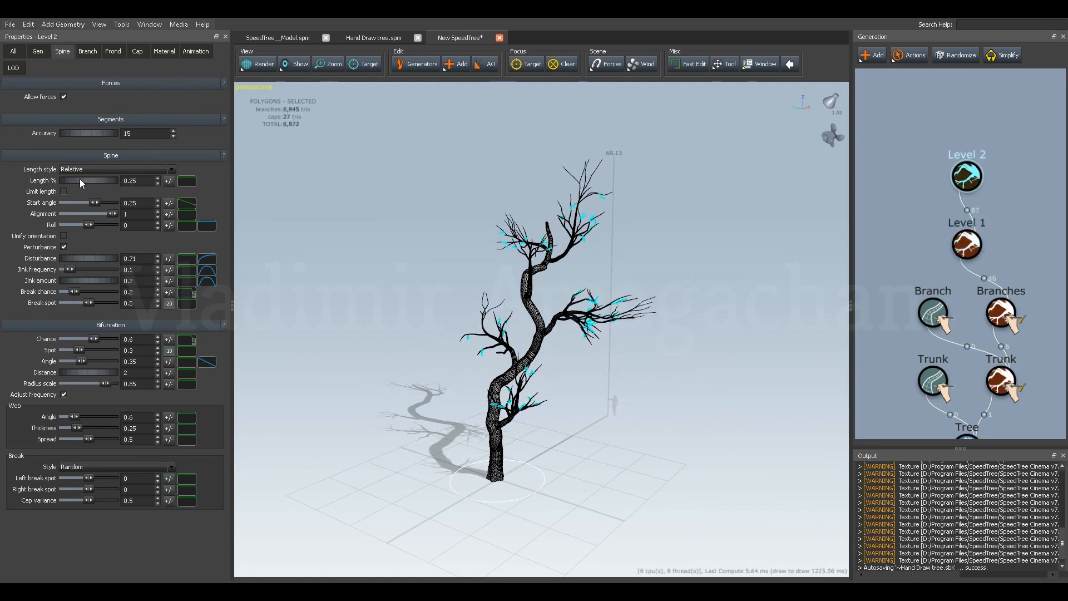
{"action": "left_click_drag", "start_coordinate": [73, 181], "coordinate": [99, 179]}
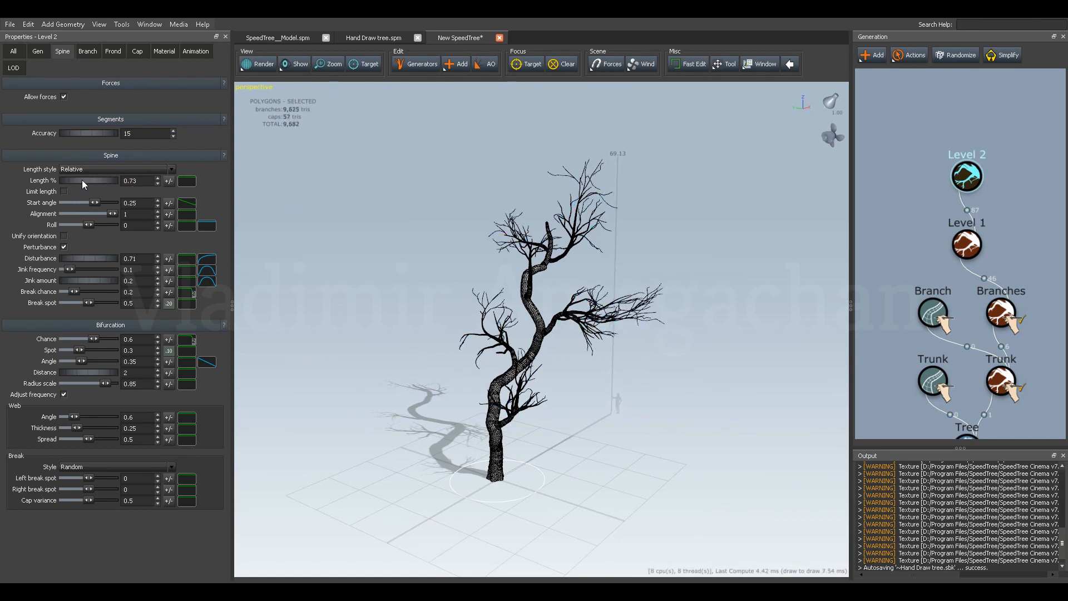
Set the generation Frequency of the Level 2 branches to 2.6.
{"action": "left_click", "coordinate": [37, 51]}
{"action": "left_click_drag", "start_coordinate": [72, 132], "coordinate": [108, 131]}
{"action": "left_click_drag", "start_coordinate": [435, 301], "coordinate": [455, 308]}
Add a Leaves generator on top of the Level 2 branches.
{"action": "left_click", "coordinate": [967, 177]}
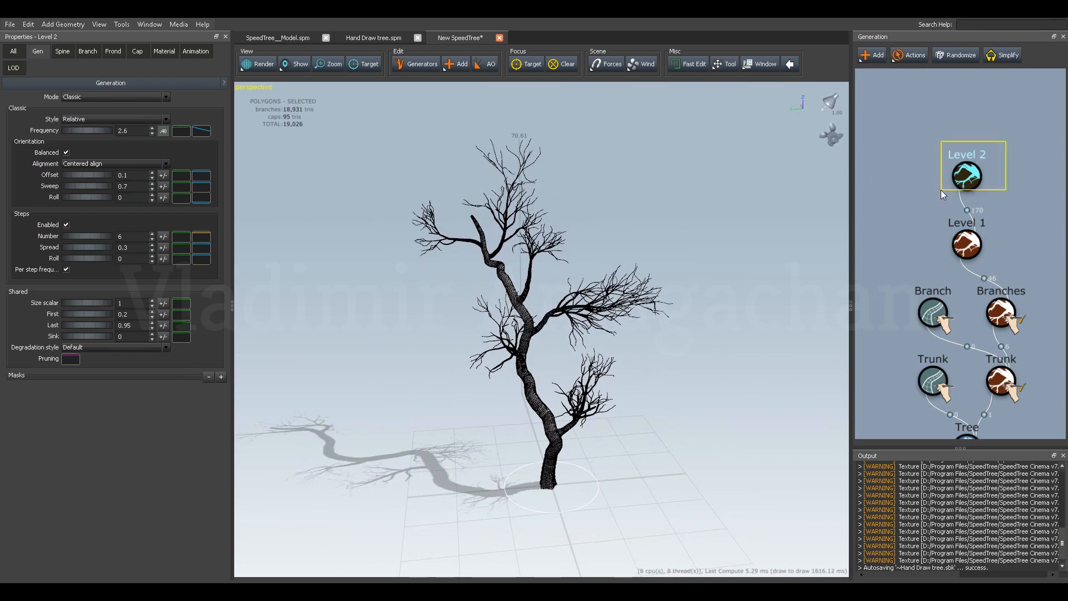
{"action": "left_click", "coordinate": [874, 55]}
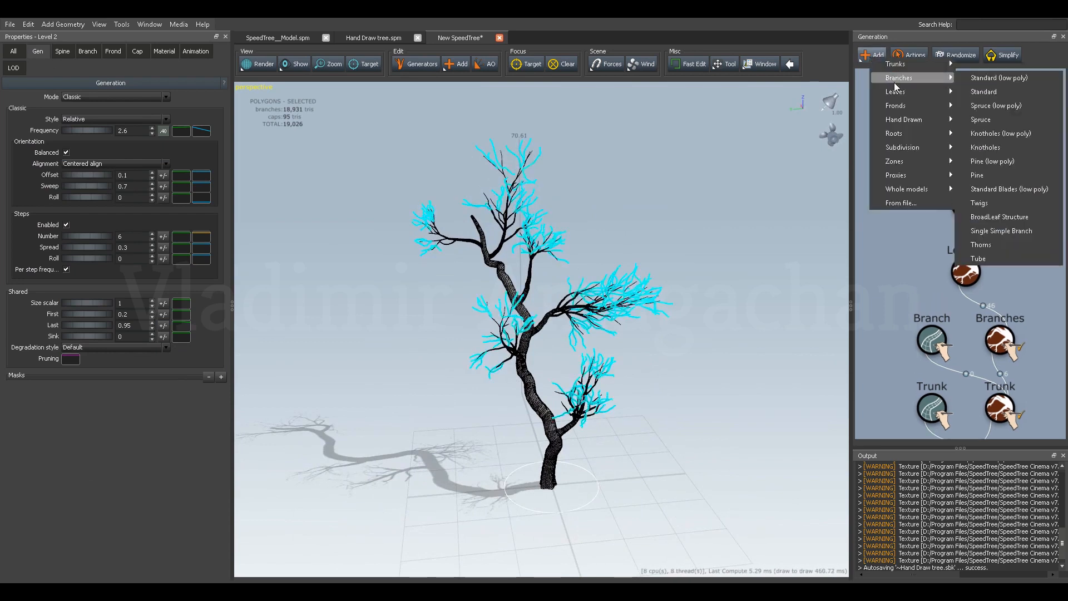
{"action": "mouse_move", "coordinate": [896, 92]}
{"action": "left_click", "coordinate": [806, 90]}
{"action": "middle_click_drag", "start_coordinate": [923, 156], "coordinate": [921, 218]}
{"action": "left_click_drag", "start_coordinate": [981, 142], "coordinate": [928, 189]}
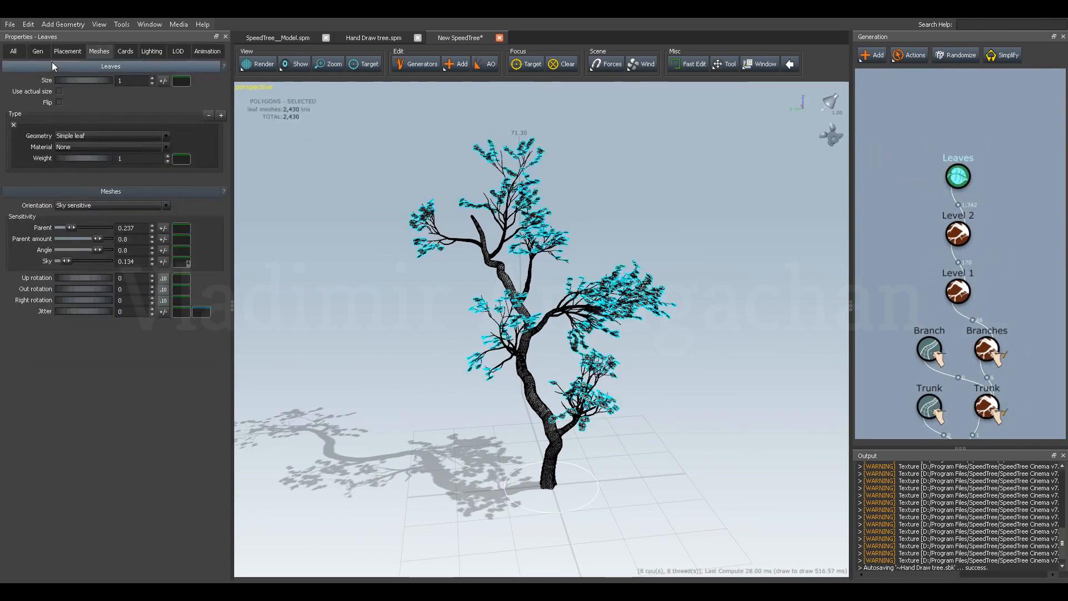
Import the mesh Leaf.obj from the Trees samples folder as the leaves' geometry.
{"action": "left_click", "coordinate": [75, 137]}
{"action": "left_click", "coordinate": [82, 159]}
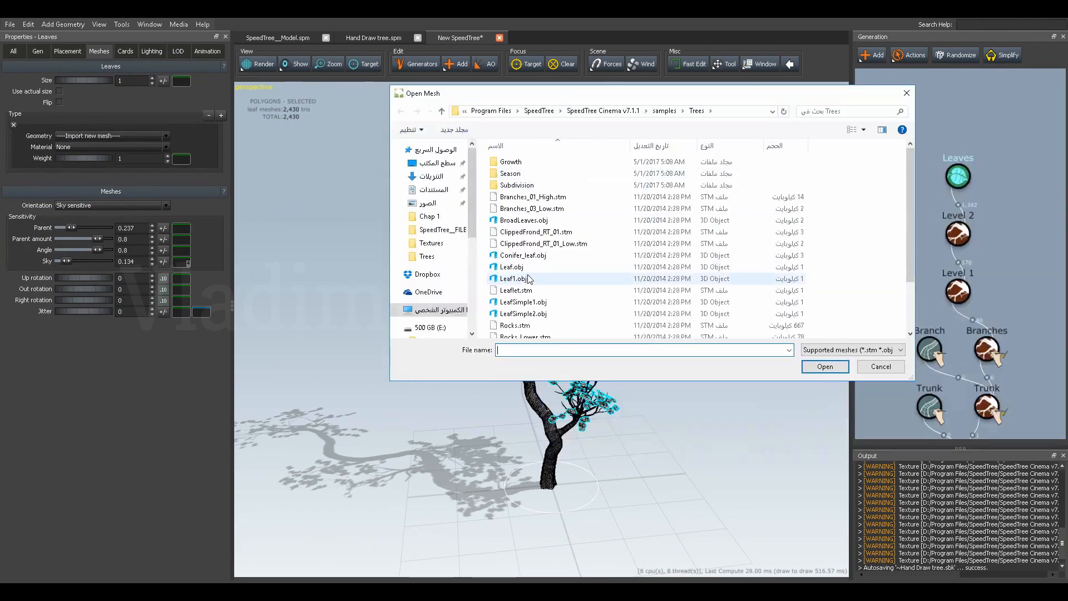
{"action": "left_click", "coordinate": [513, 267]}
{"action": "left_click", "coordinate": [825, 368]}
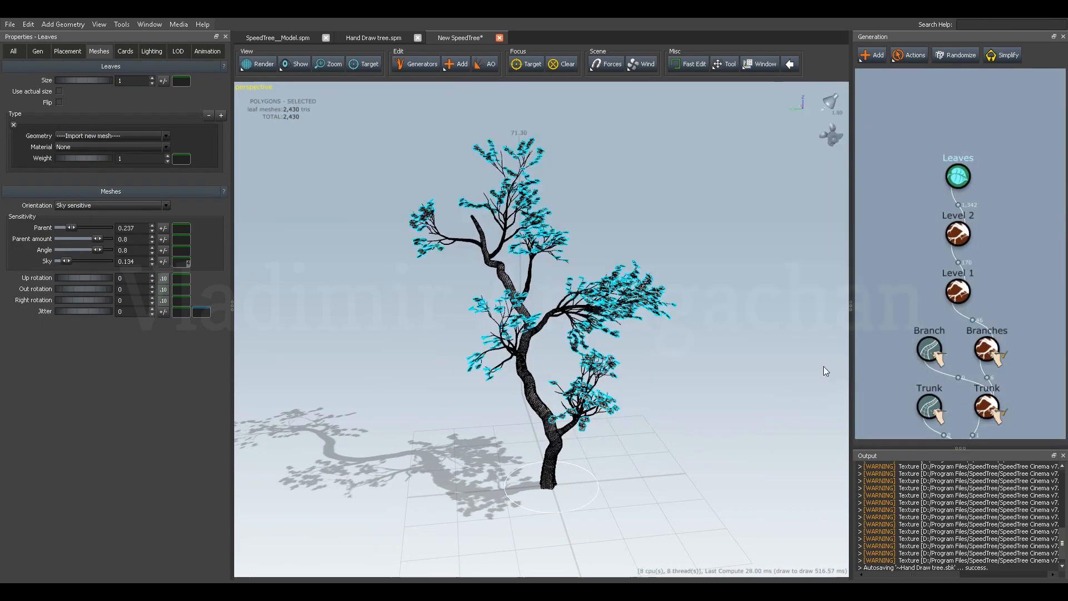
{"action": "left_click", "coordinate": [749, 159]}
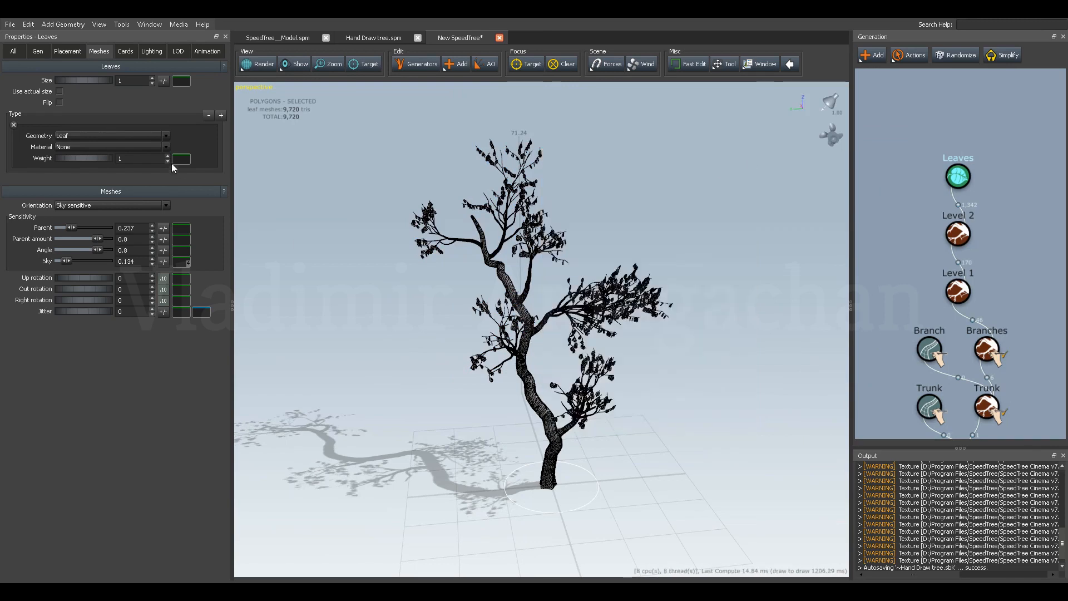
Import the texture Leaf.tga from the Trees samples folder as the leaves' new material.
{"action": "left_click", "coordinate": [71, 151]}
{"action": "left_click", "coordinate": [72, 153]}
{"action": "scroll", "coordinate": [629, 328], "scroll_direction": "down", "scroll_amount": 8}
{"action": "scroll", "coordinate": [629, 328], "scroll_direction": "down", "scroll_amount": 1}
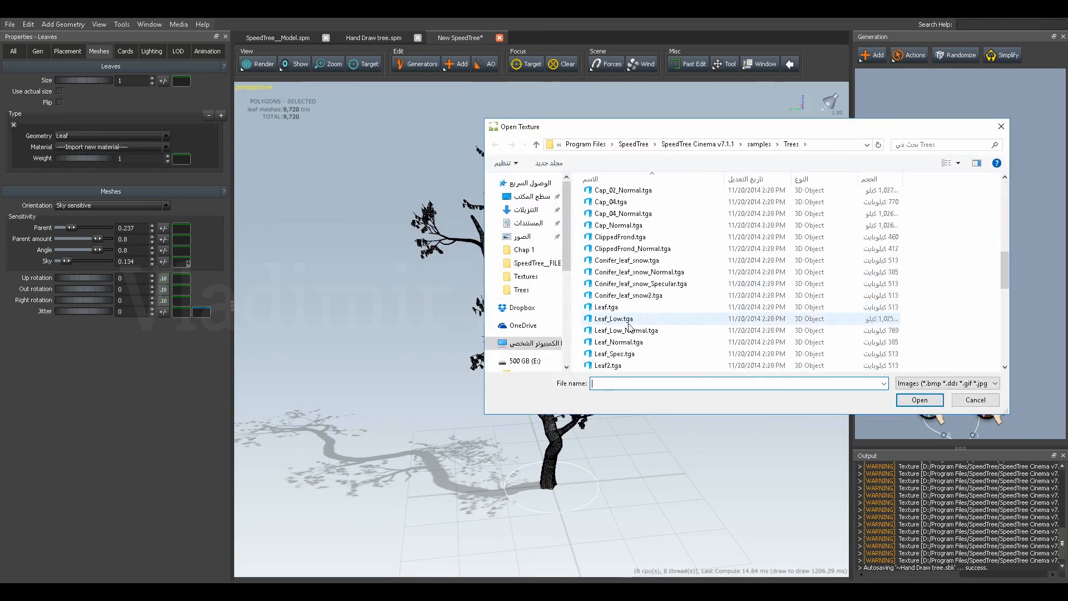
{"action": "left_click", "coordinate": [617, 342]}
{"action": "left_click", "coordinate": [920, 399]}
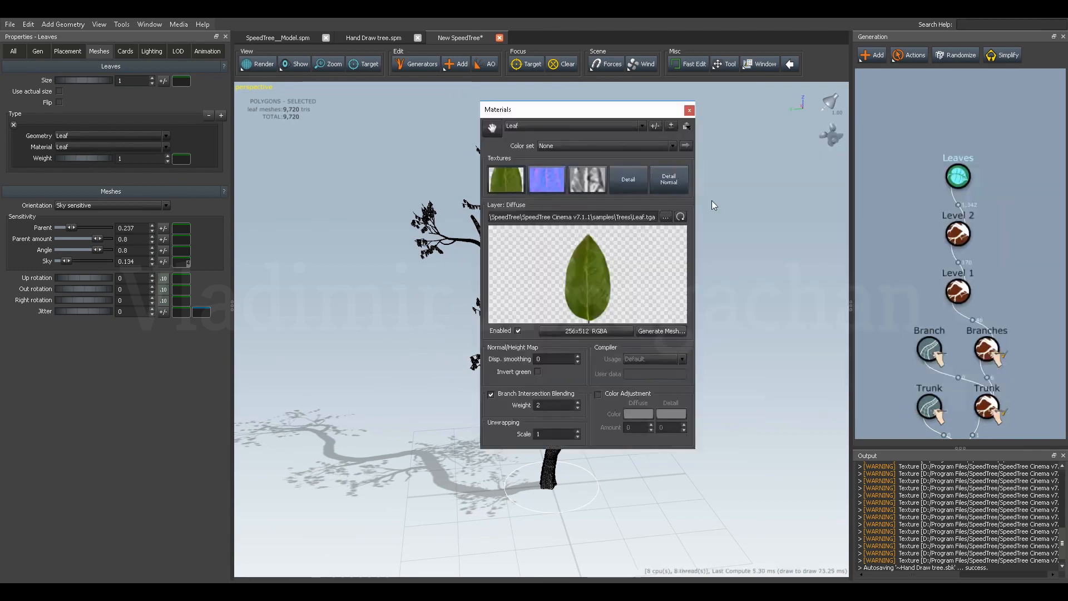
{"action": "left_click", "coordinate": [689, 110]}
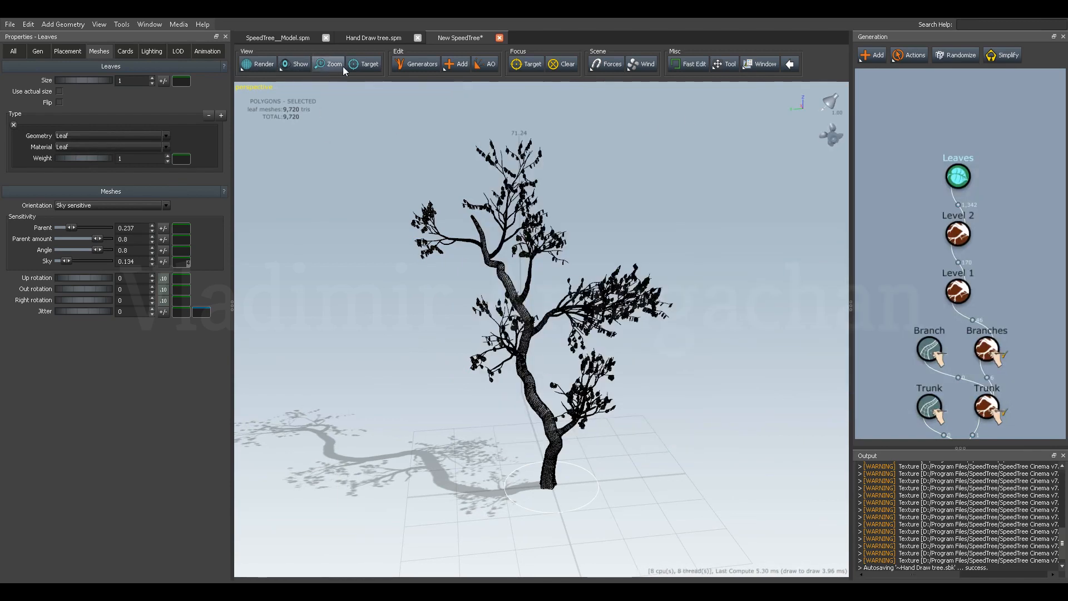
Turn off the display of mesh edges in the viewport.
{"action": "left_click", "coordinate": [294, 64]}
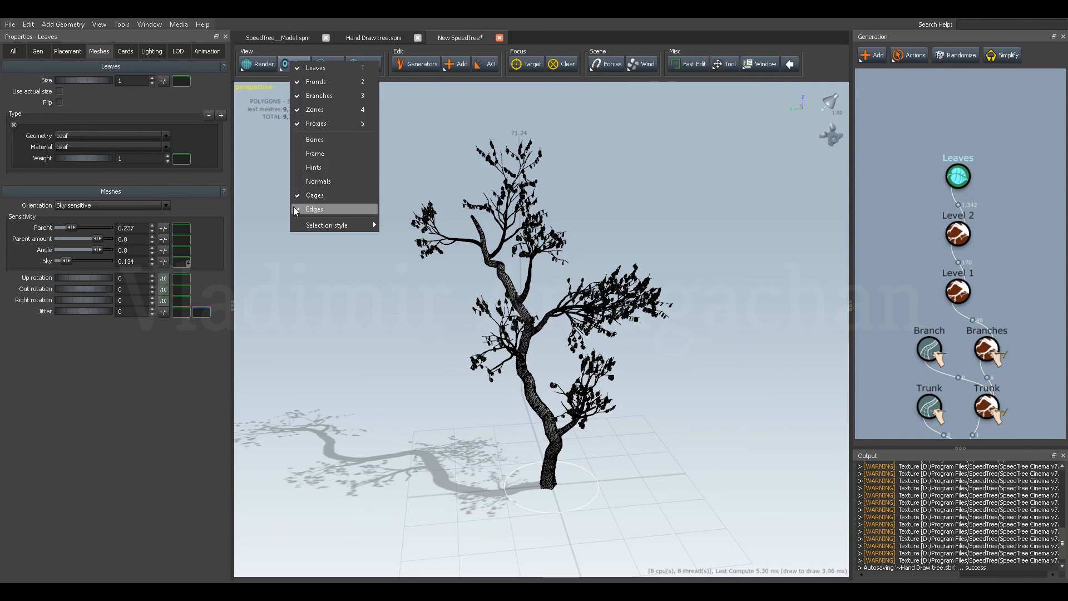
{"action": "left_click", "coordinate": [312, 209]}
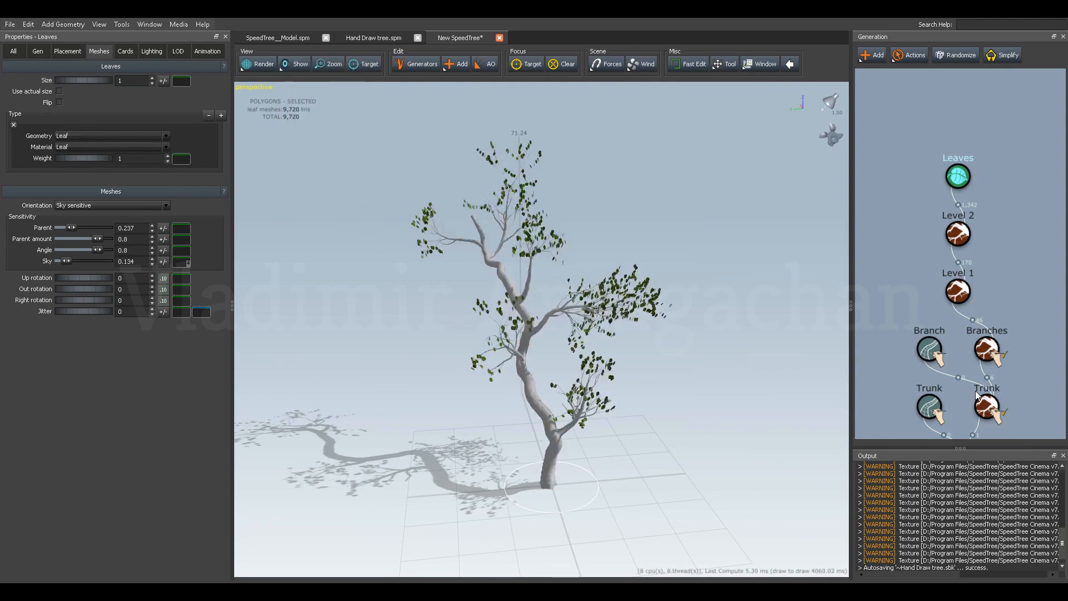
Import the texture BroadleafBark.tga from the Trees samples folder as the trunk's new branch material.
{"action": "scroll", "coordinate": [959, 377], "scroll_direction": "down", "scroll_amount": 3}
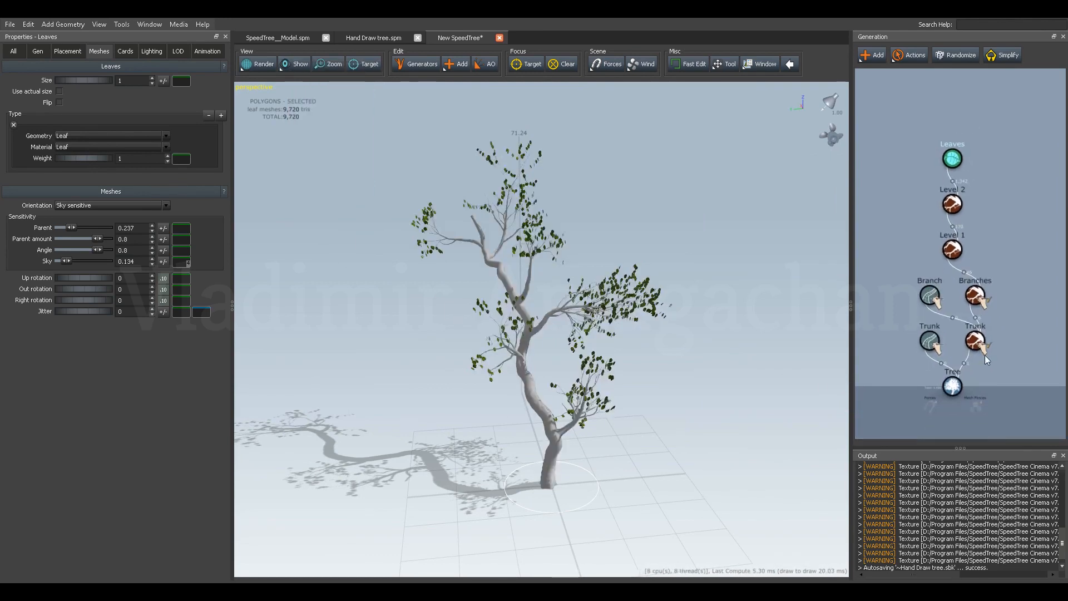
{"action": "left_click", "coordinate": [977, 343]}
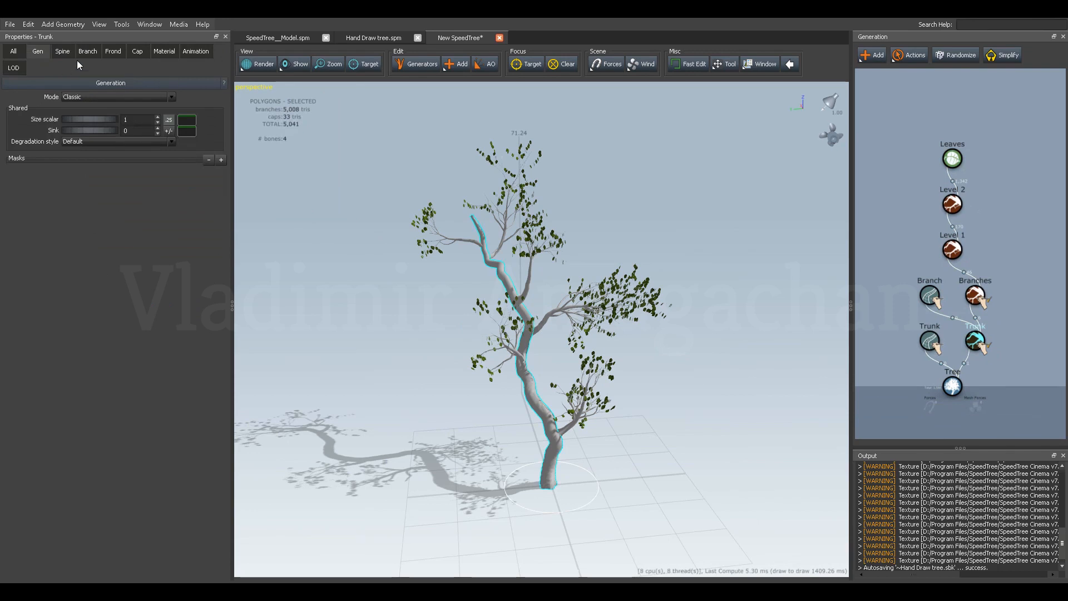
{"action": "left_click", "coordinate": [162, 51]}
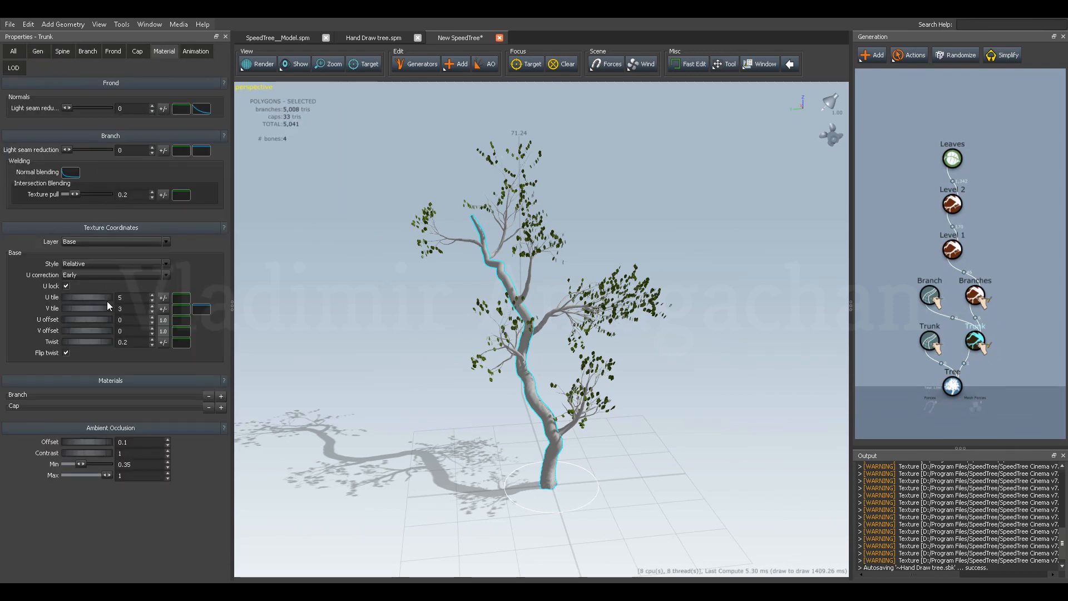
{"action": "left_click", "coordinate": [221, 396]}
{"action": "left_click", "coordinate": [86, 416]}
{"action": "left_click", "coordinate": [84, 440]}
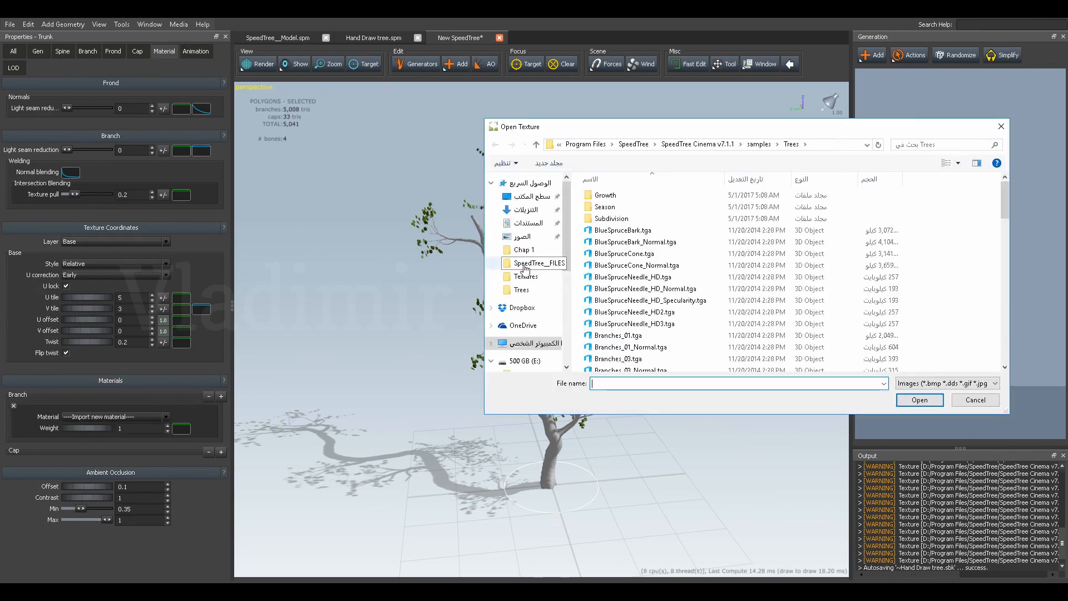
{"action": "left_click_drag", "start_coordinate": [660, 126], "coordinate": [576, 116]}
{"action": "scroll", "coordinate": [575, 311], "scroll_direction": "down", "scroll_amount": 4}
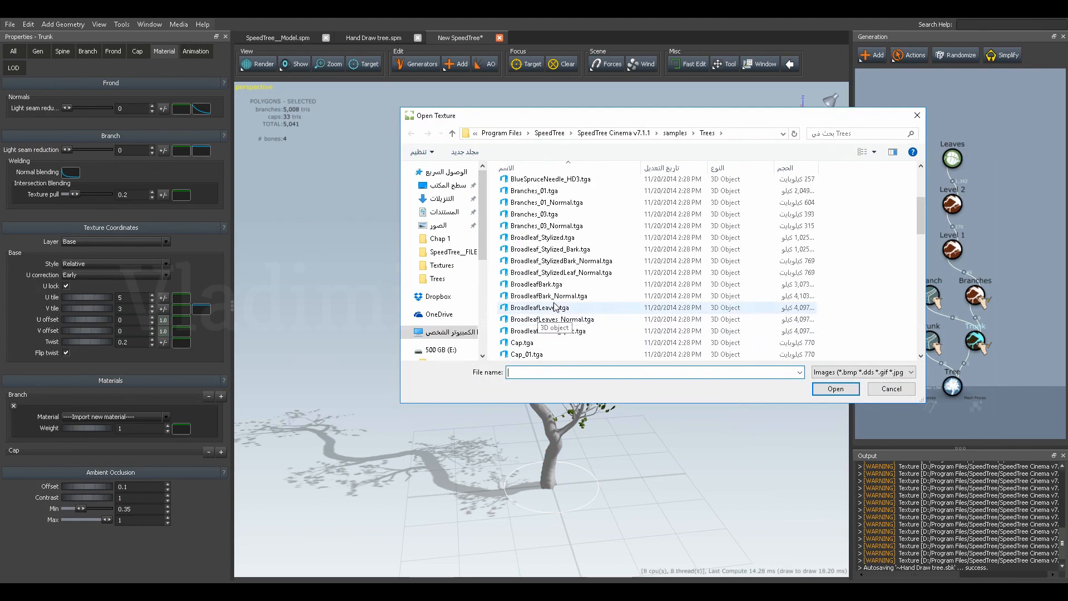
{"action": "left_click", "coordinate": [544, 285]}
{"action": "left_click", "coordinate": [836, 389]}
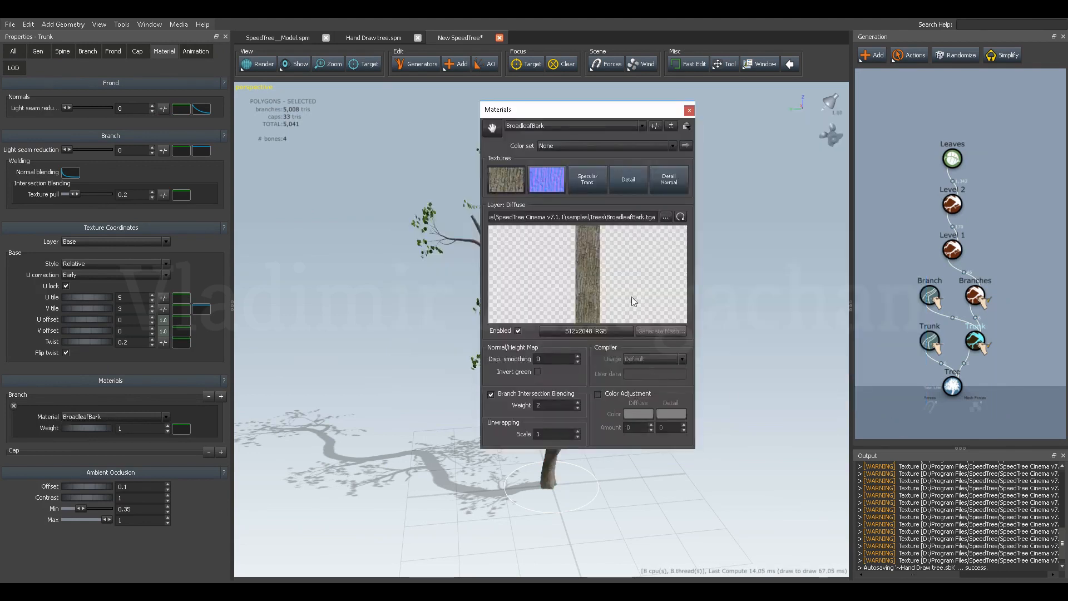
{"action": "left_click", "coordinate": [692, 110]}
Set the trunk's base texture coordinates to a U tile of 2 and a V tile of 1.88.
{"action": "left_click_drag", "start_coordinate": [613, 308], "coordinate": [535, 370]}
{"action": "right_click_drag", "start_coordinate": [554, 331], "coordinate": [549, 400]}
{"action": "middle_click_drag", "start_coordinate": [521, 365], "coordinate": [543, 381]}
{"action": "left_click_drag", "start_coordinate": [543, 381], "coordinate": [392, 420]}
{"action": "middle_click_drag", "start_coordinate": [520, 378], "coordinate": [519, 391]}
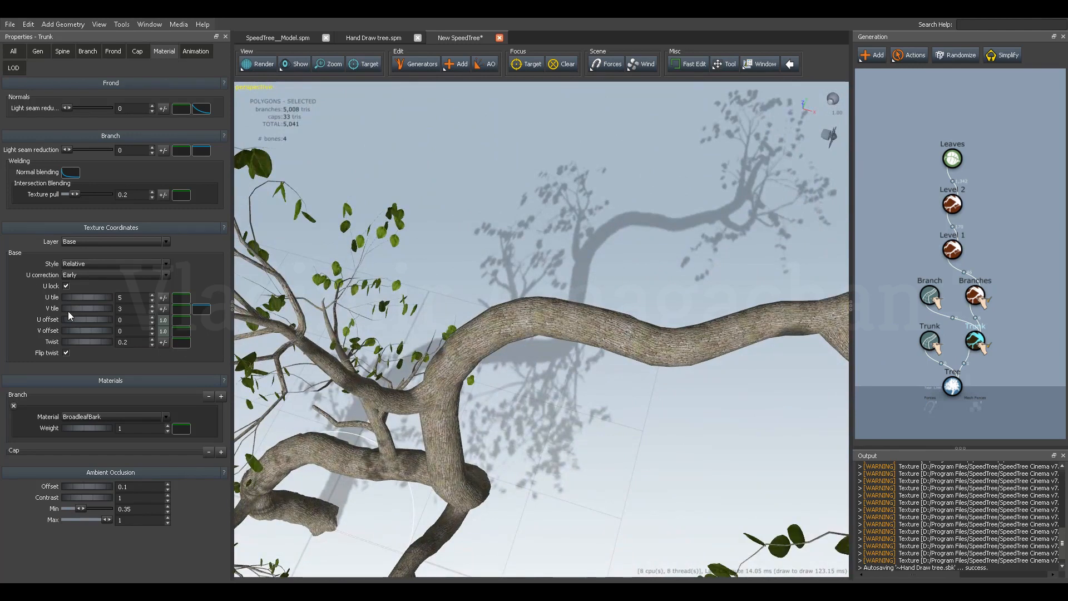
{"action": "left_click_drag", "start_coordinate": [95, 299], "coordinate": [69, 299]}
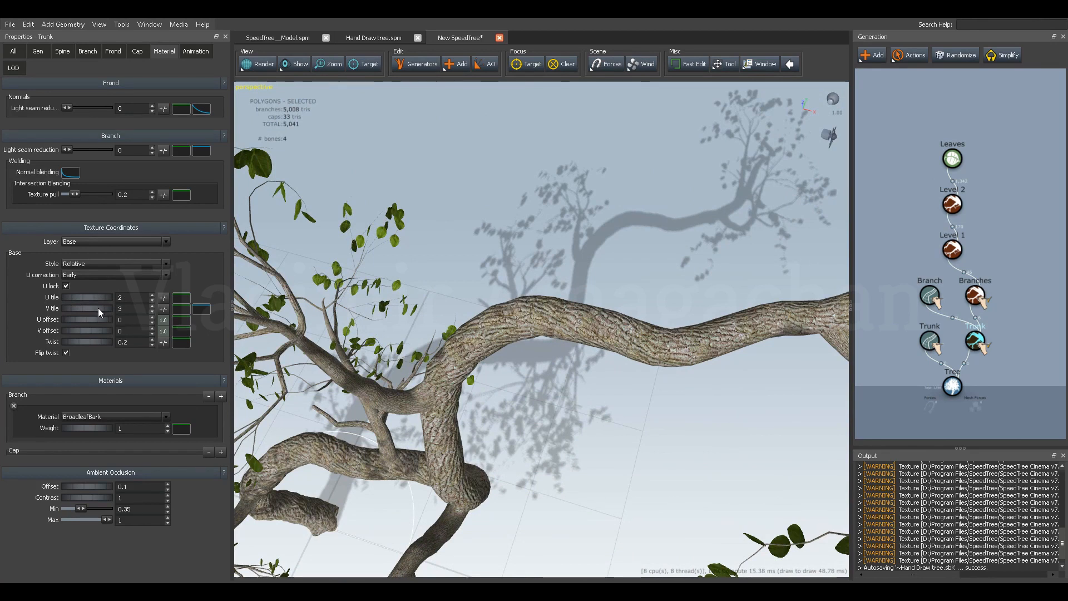
{"action": "mouse_move", "coordinate": [98, 308]}
{"action": "left_mouse_down"}
{"action": "mouse_move", "coordinate": [50, 308]}
{"action": "mouse_move", "coordinate": [82, 309]}
{"action": "left_mouse_up"}
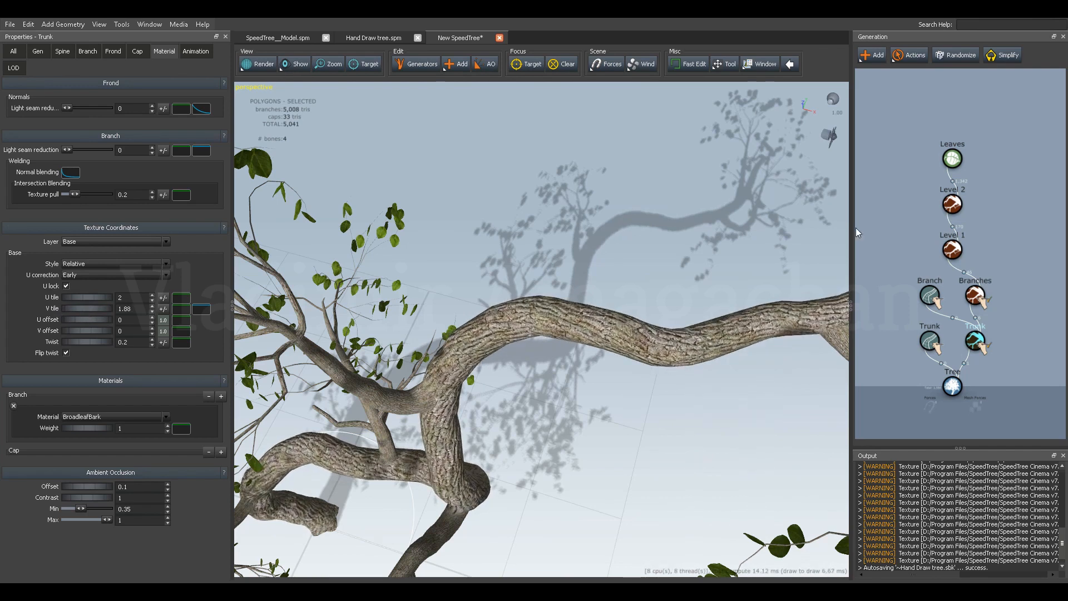
Set the hand-drawn Branches' texture coordinates to a U tile of 1.72 and a V tile of 1.3.
{"action": "left_click", "coordinate": [976, 298]}
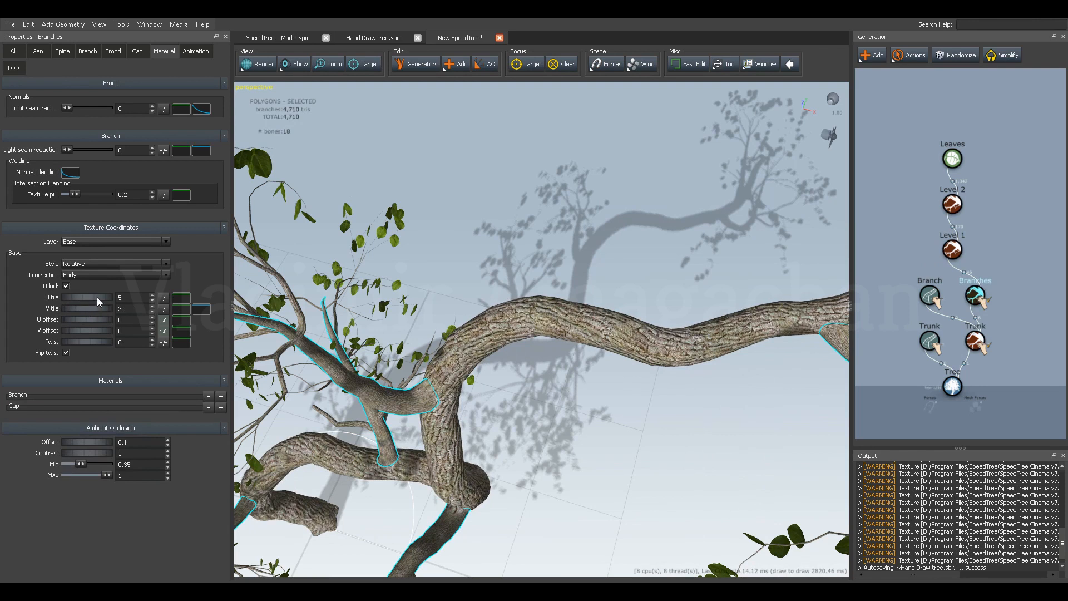
{"action": "left_click_drag", "start_coordinate": [96, 297], "coordinate": [75, 295]}
{"action": "left_click_drag", "start_coordinate": [363, 333], "coordinate": [400, 309]}
{"action": "left_click_drag", "start_coordinate": [98, 296], "coordinate": [5, 306]}
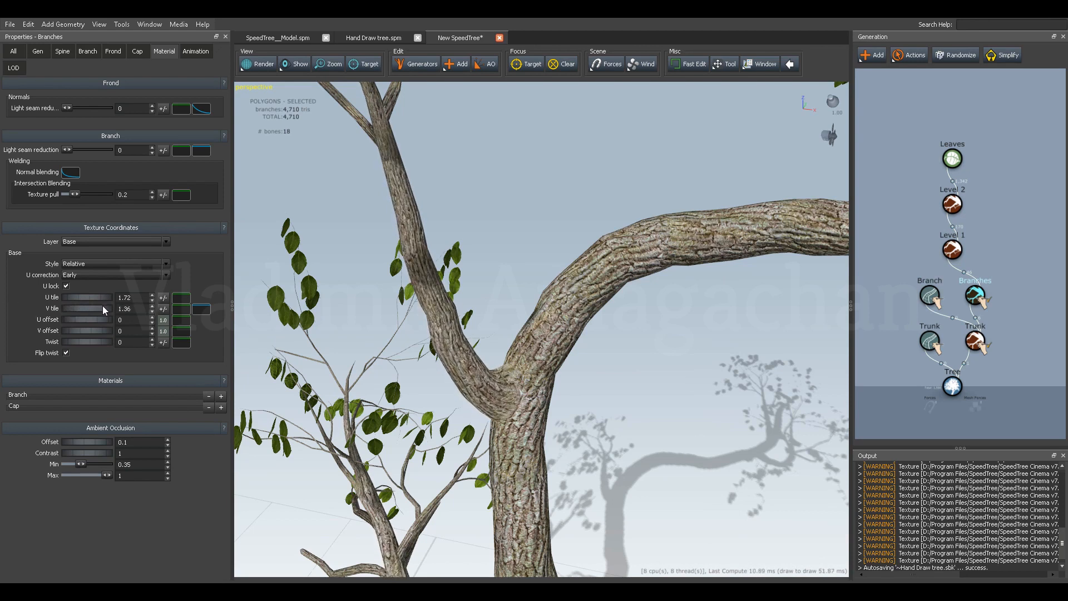
{"action": "left_click_drag", "start_coordinate": [94, 309], "coordinate": [96, 308]}
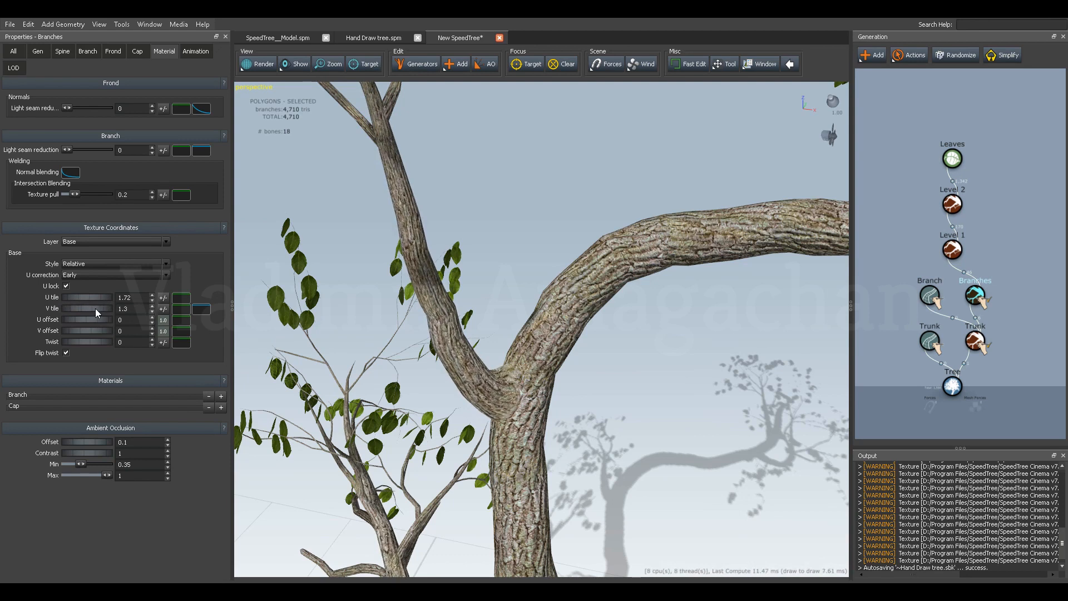
Raise the generation frequency of the Level 2 branches to 14.18.
{"action": "scroll", "coordinate": [388, 358], "scroll_direction": "down", "scroll_amount": 3}
{"action": "left_click_drag", "start_coordinate": [978, 190], "coordinate": [937, 216]}
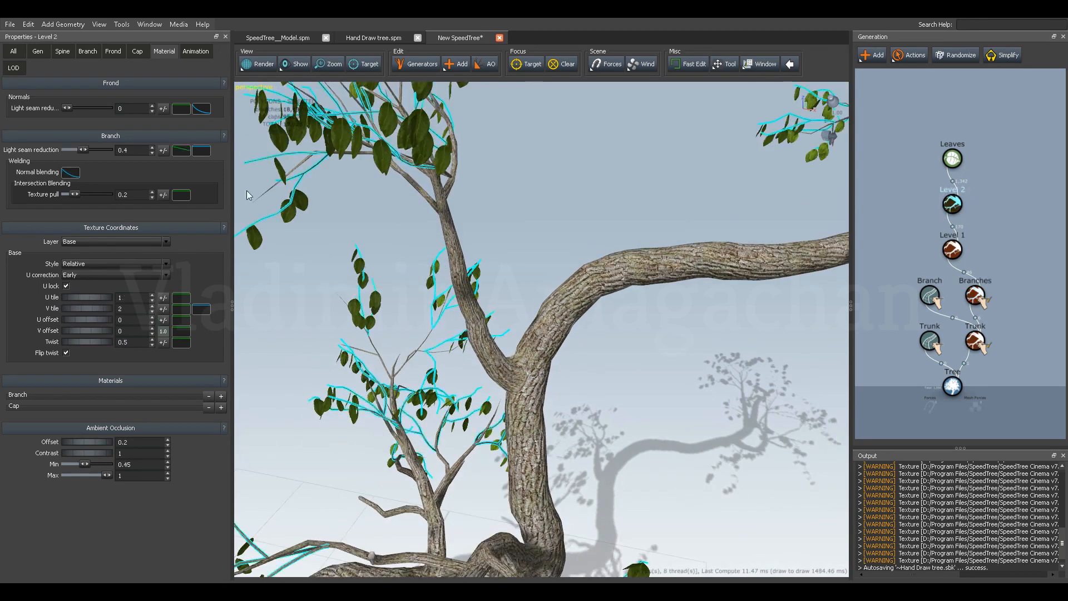
{"action": "left_click", "coordinate": [39, 51]}
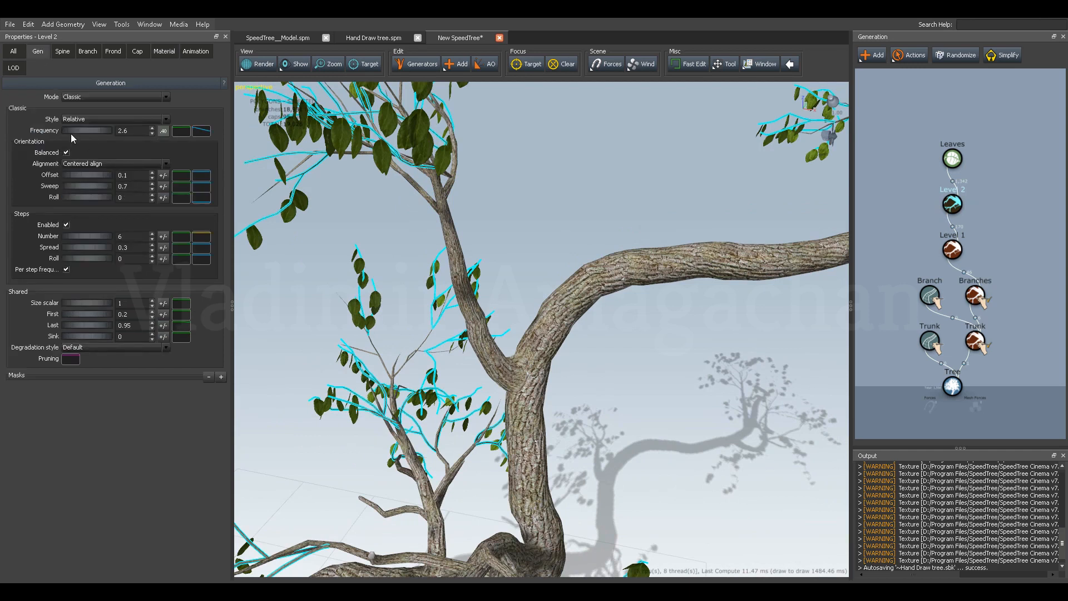
{"action": "left_click_drag", "start_coordinate": [72, 131], "coordinate": [657, 175]}
{"action": "left_click_drag", "start_coordinate": [78, 130], "coordinate": [136, 133]}
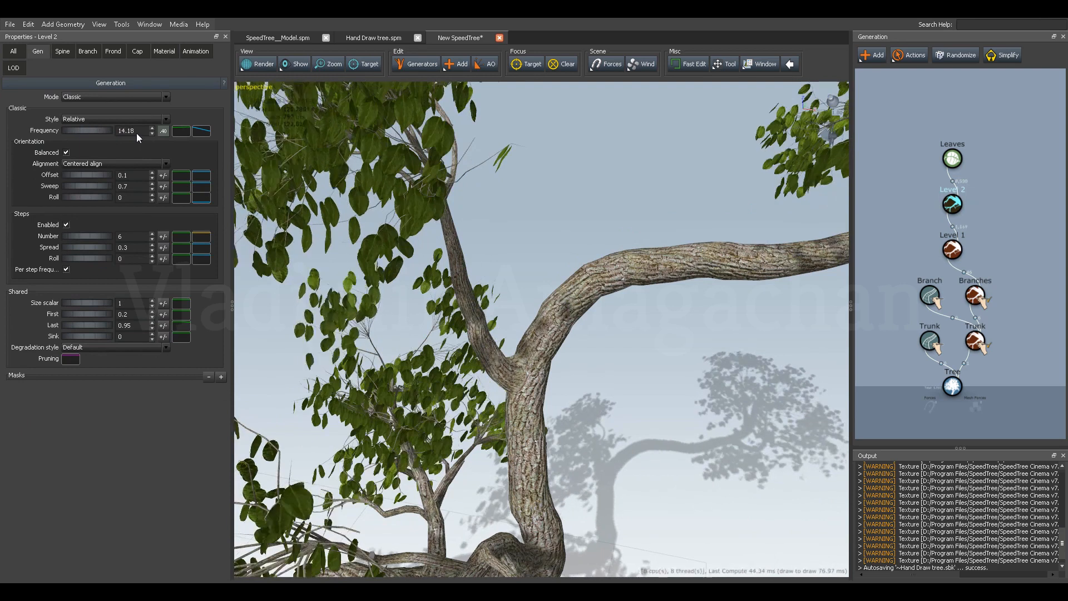
Raise the generation frequency of the Leaves generator to 3.96.
{"action": "scroll", "coordinate": [435, 278], "scroll_direction": "down", "scroll_amount": 3}
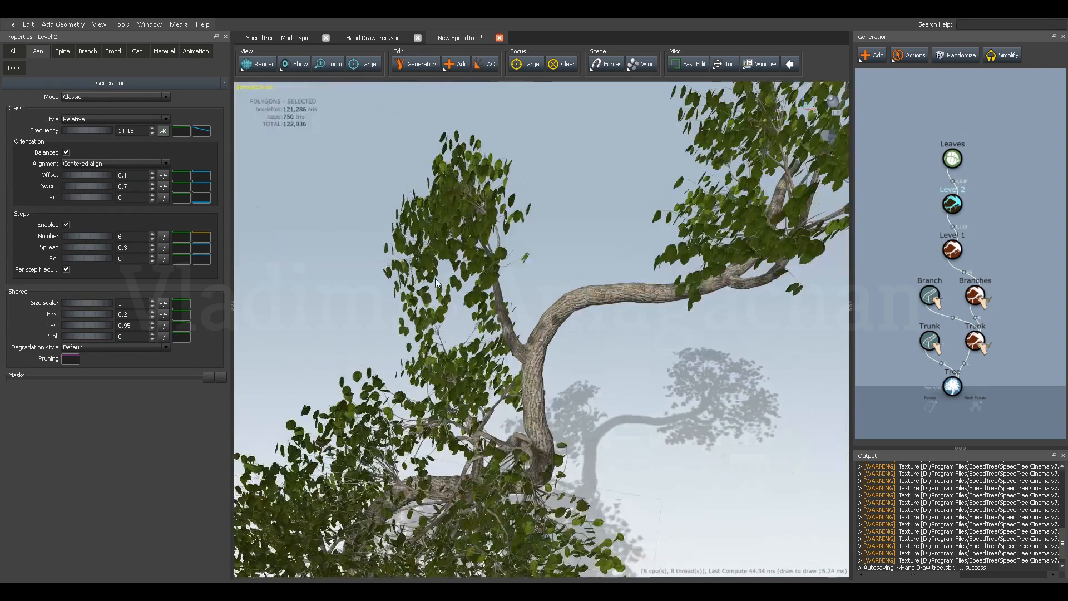
{"action": "left_click_drag", "start_coordinate": [435, 278], "coordinate": [501, 284]}
{"action": "left_click", "coordinate": [952, 159]}
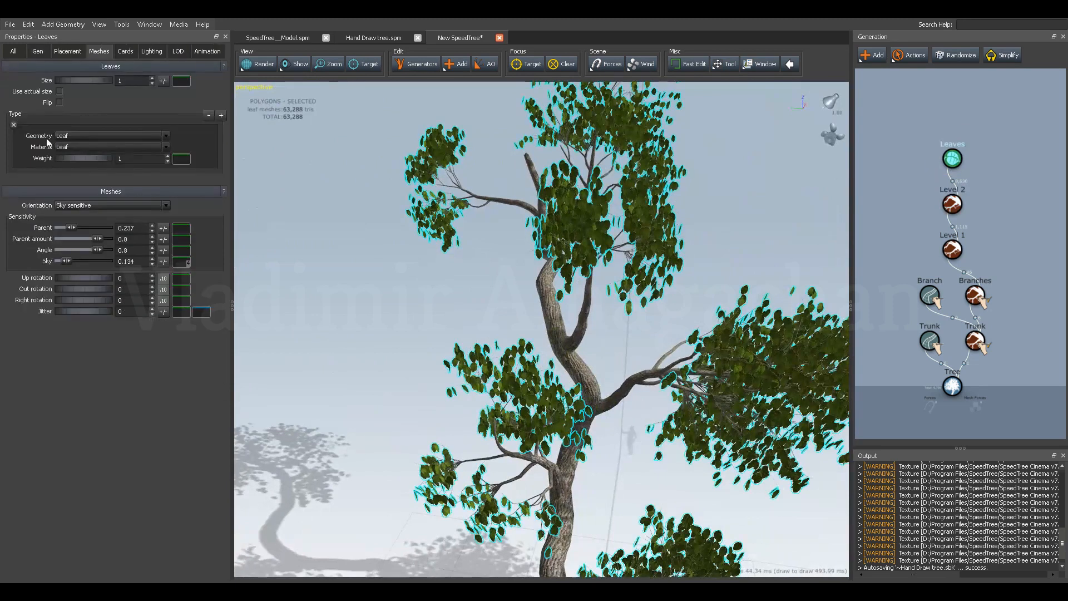
{"action": "left_click", "coordinate": [37, 51]}
{"action": "left_click_drag", "start_coordinate": [76, 115], "coordinate": [148, 119]}
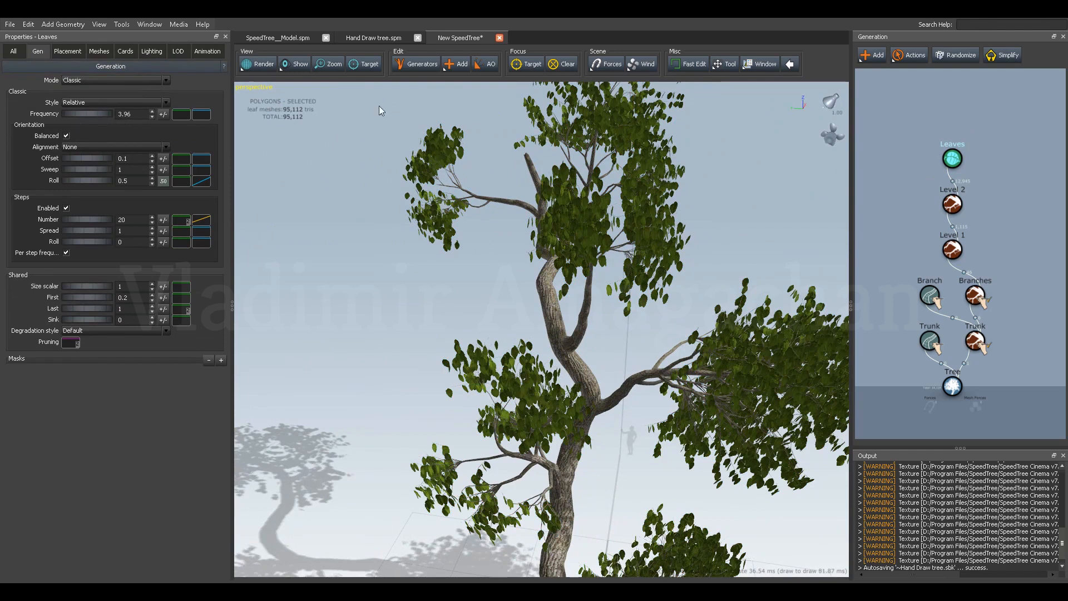
Rotate the leaf meshes with Up rotation 0.27, Out rotation -0.32 and Right rotation 0.22.
{"action": "left_click", "coordinate": [99, 51]}
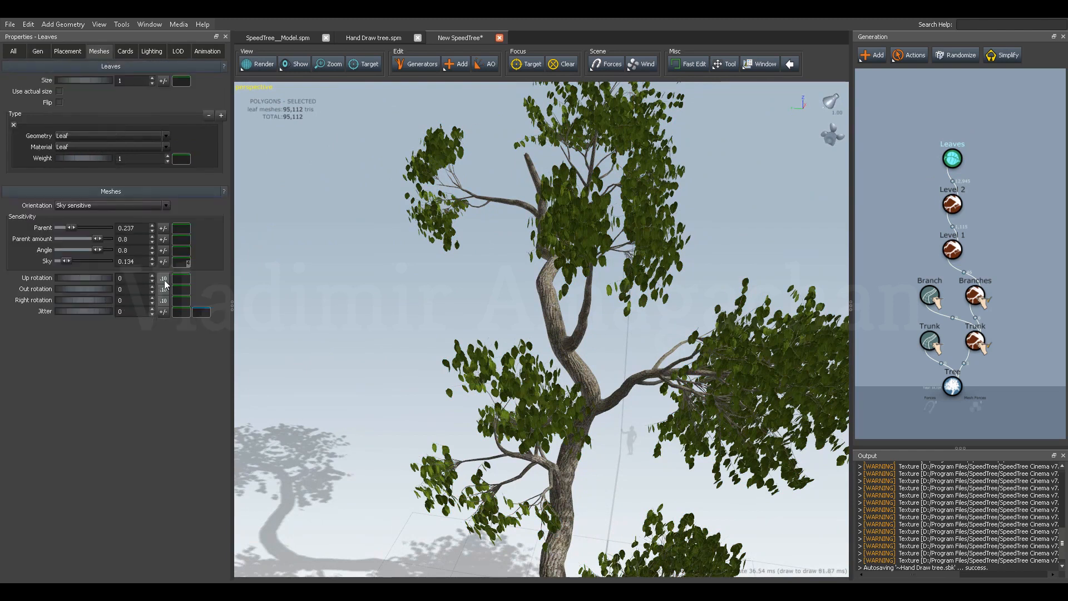
{"action": "mouse_move", "coordinate": [72, 280]}
{"action": "left_mouse_down"}
{"action": "mouse_move", "coordinate": [89, 277]}
{"action": "mouse_move", "coordinate": [90, 288]}
{"action": "mouse_move", "coordinate": [59, 285]}
{"action": "mouse_move", "coordinate": [79, 299]}
{"action": "left_mouse_up"}
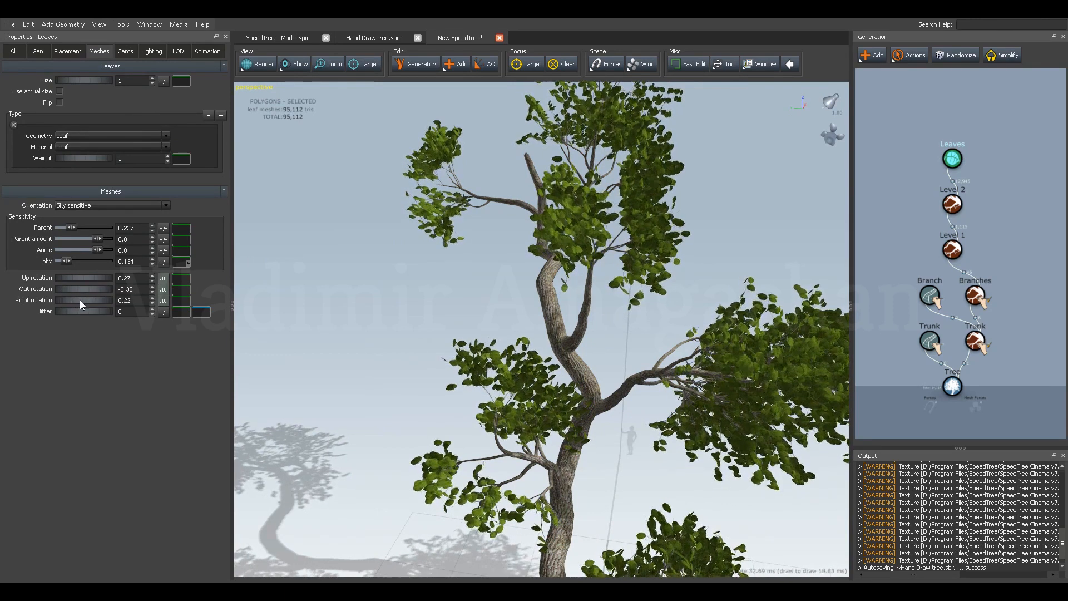
{"action": "scroll", "coordinate": [462, 288], "scroll_direction": "down", "scroll_amount": 6}
{"action": "left_click_drag", "start_coordinate": [471, 315], "coordinate": [497, 301]}
{"action": "left_click_drag", "start_coordinate": [519, 327], "coordinate": [769, 360]}
Try a thicker trunk with a radius of 2, settling on a radius of 1.78.
{"action": "left_click", "coordinate": [979, 342]}
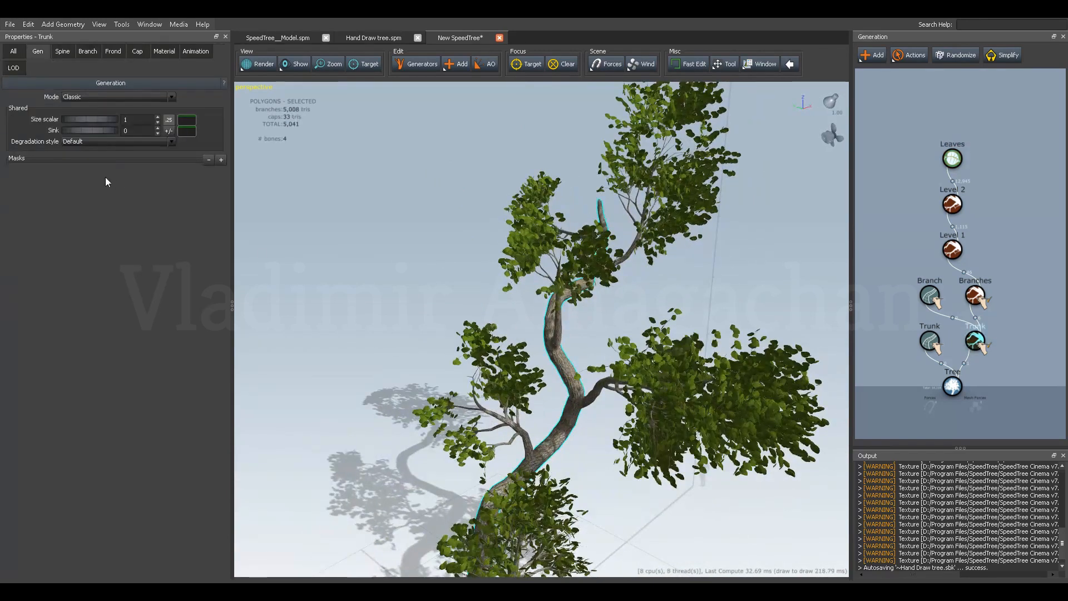
{"action": "left_click", "coordinate": [88, 52]}
{"action": "left_click_drag", "start_coordinate": [76, 212], "coordinate": [102, 215]}
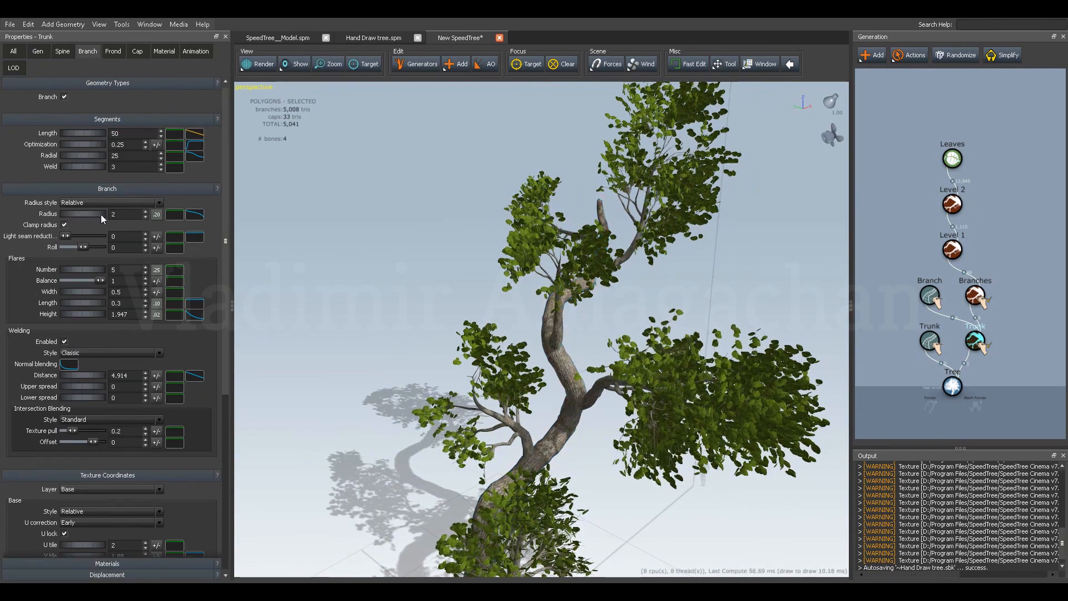
{"action": "scroll", "coordinate": [453, 395], "scroll_direction": "down", "scroll_amount": 3}
{"action": "left_click_drag", "start_coordinate": [453, 395], "coordinate": [488, 447]}
{"action": "scroll", "coordinate": [456, 430], "scroll_direction": "up", "scroll_amount": 3}
{"action": "scroll", "coordinate": [455, 429], "scroll_direction": "down", "scroll_amount": 3}
{"action": "middle_click_drag", "start_coordinate": [489, 447], "coordinate": [459, 401]}
{"action": "left_click_drag", "start_coordinate": [459, 401], "coordinate": [289, 362]}
{"action": "left_click_drag", "start_coordinate": [87, 215], "coordinate": [75, 215]}
{"action": "left_click_drag", "start_coordinate": [297, 350], "coordinate": [348, 389]}
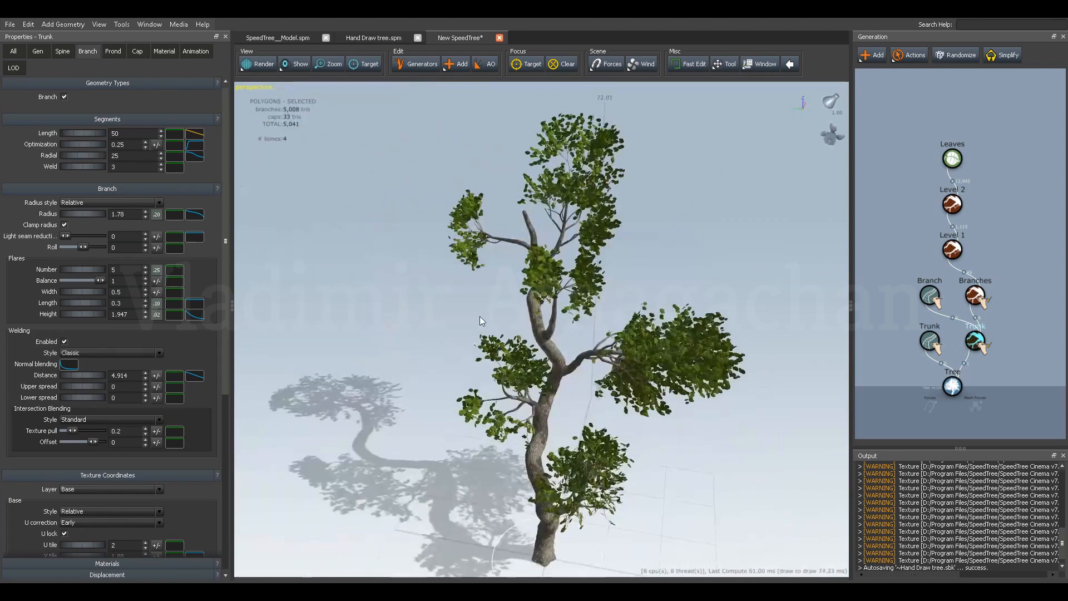
Set the leaves' sensitivity to Parent 0.429, Parent amount 0.476 and Sky 0.369, with Out rotation -0.17 and Right rotation -0.19.
{"action": "left_click", "coordinate": [952, 158]}
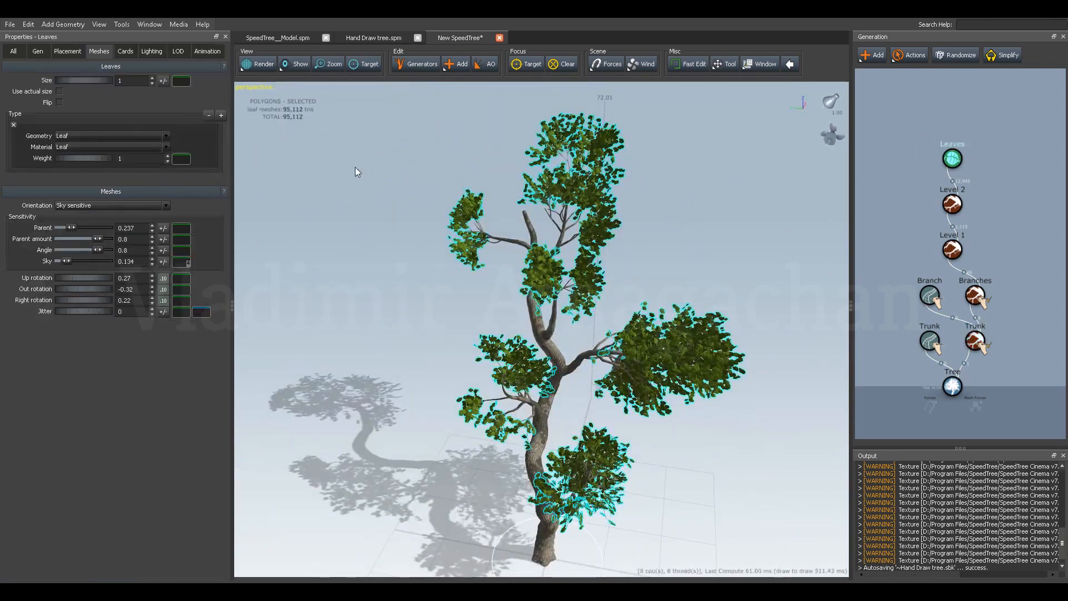
{"action": "left_click_drag", "start_coordinate": [71, 229], "coordinate": [91, 264]}
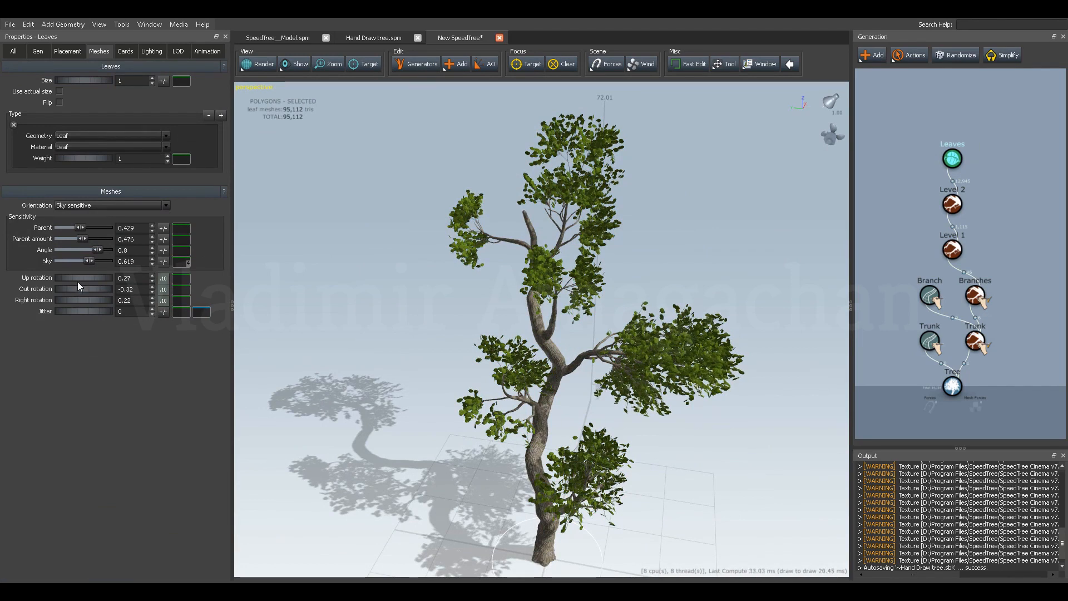
{"action": "scroll", "coordinate": [418, 251], "scroll_direction": "up", "scroll_amount": 5}
{"action": "scroll", "coordinate": [441, 346], "scroll_direction": "up", "scroll_amount": 5}
{"action": "left_click_drag", "start_coordinate": [419, 299], "coordinate": [464, 303]}
{"action": "scroll", "coordinate": [419, 322], "scroll_direction": "up", "scroll_amount": 4}
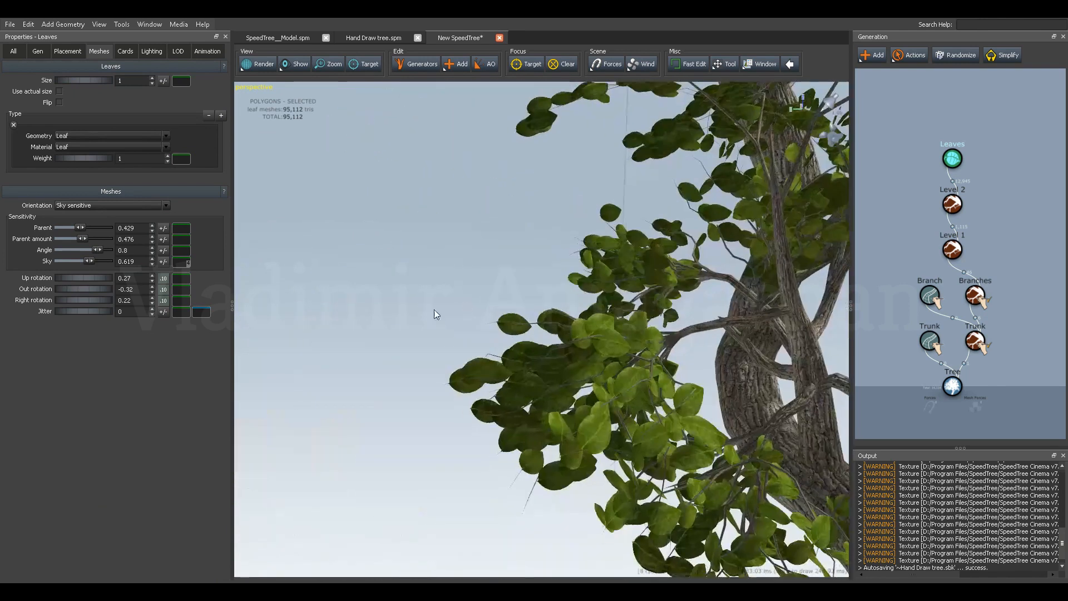
{"action": "mouse_move", "coordinate": [82, 262]}
{"action": "left_mouse_down"}
{"action": "mouse_move", "coordinate": [66, 261]}
{"action": "mouse_move", "coordinate": [99, 278]}
{"action": "mouse_move", "coordinate": [88, 290]}
{"action": "mouse_move", "coordinate": [111, 288]}
{"action": "mouse_move", "coordinate": [70, 286]}
{"action": "mouse_move", "coordinate": [79, 294]}
{"action": "mouse_move", "coordinate": [76, 276]}
{"action": "mouse_move", "coordinate": [81, 299]}
{"action": "mouse_move", "coordinate": [62, 291]}
{"action": "mouse_move", "coordinate": [87, 269]}
{"action": "left_mouse_up"}
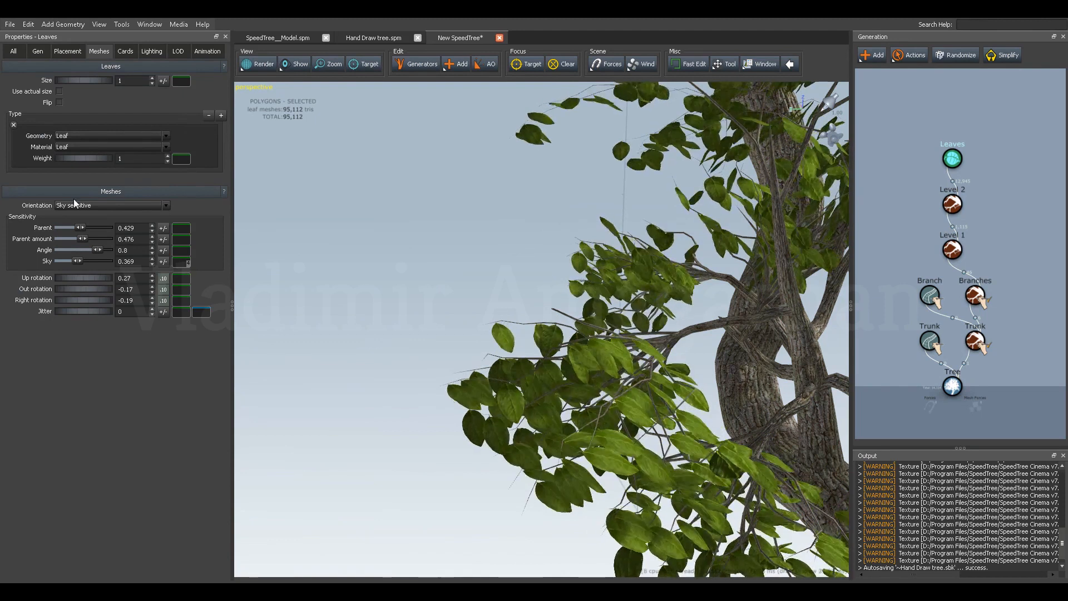
Enlarge the leaves by setting their size scalar to 1.07.
{"action": "left_click", "coordinate": [39, 51]}
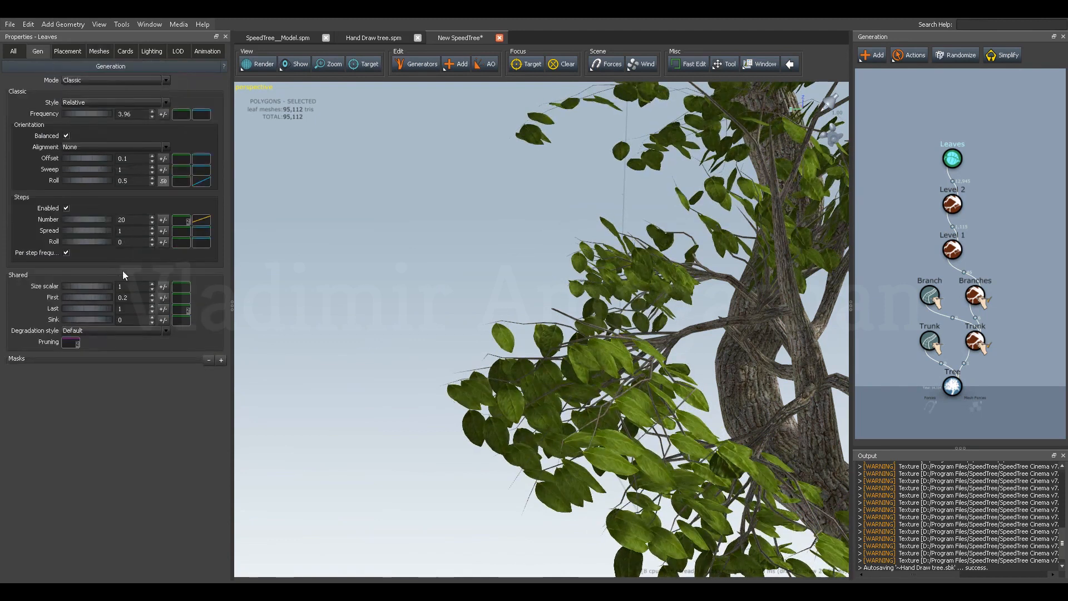
{"action": "left_click_drag", "start_coordinate": [78, 286], "coordinate": [82, 287]}
{"action": "scroll", "coordinate": [548, 302], "scroll_direction": "down", "scroll_amount": 10}
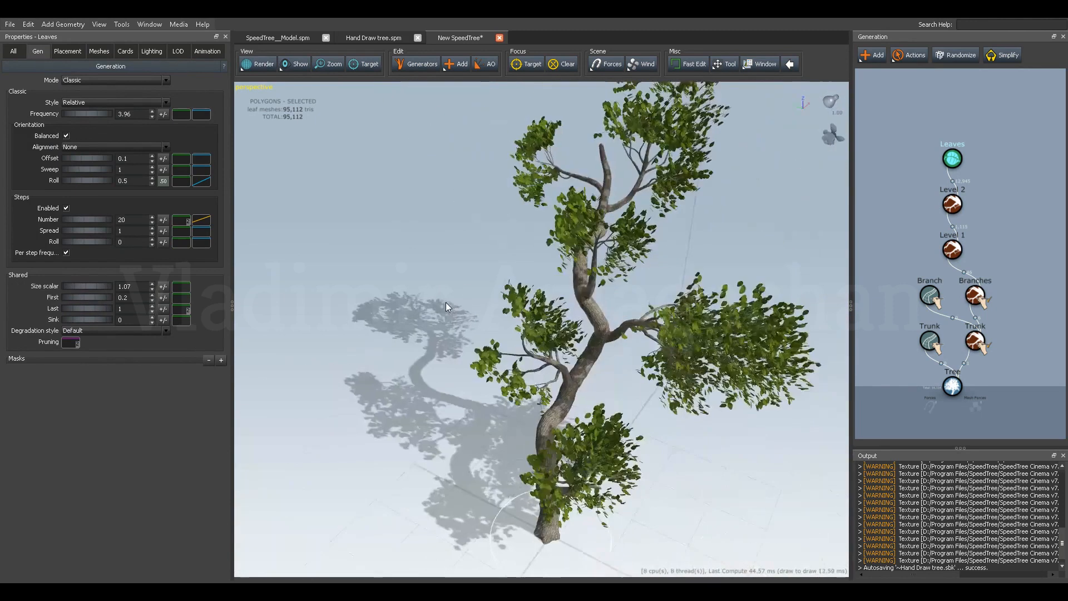
{"action": "left_click_drag", "start_coordinate": [446, 302], "coordinate": [501, 295]}
Add a Sky Sensitive, Individual Leaves generator on top of the Level 1 branches.
{"action": "left_click", "coordinate": [952, 204]}
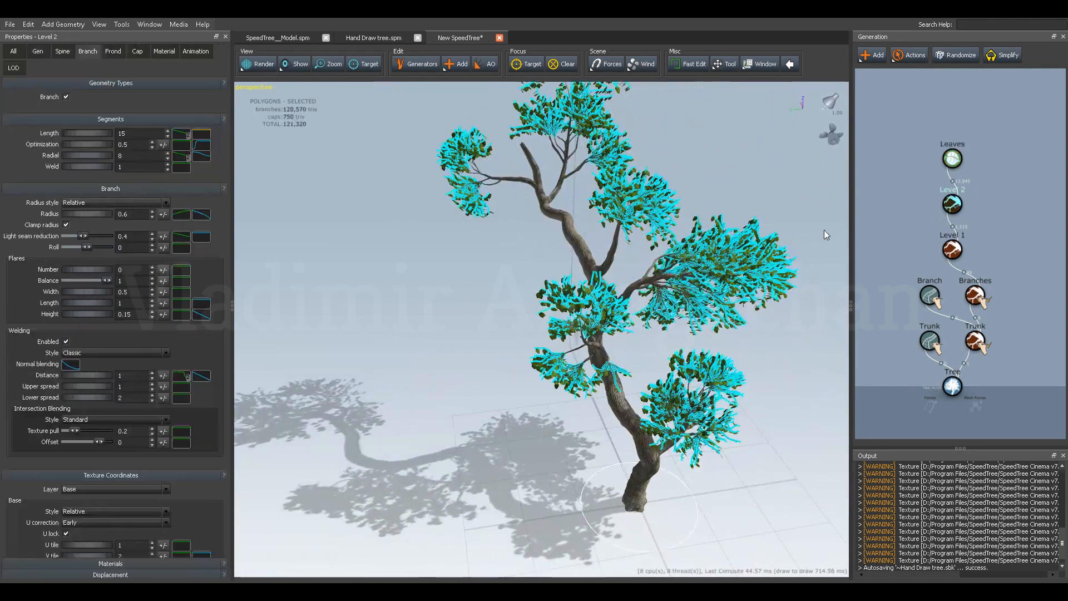
{"action": "left_click", "coordinate": [974, 237]}
{"action": "left_click", "coordinate": [952, 250]}
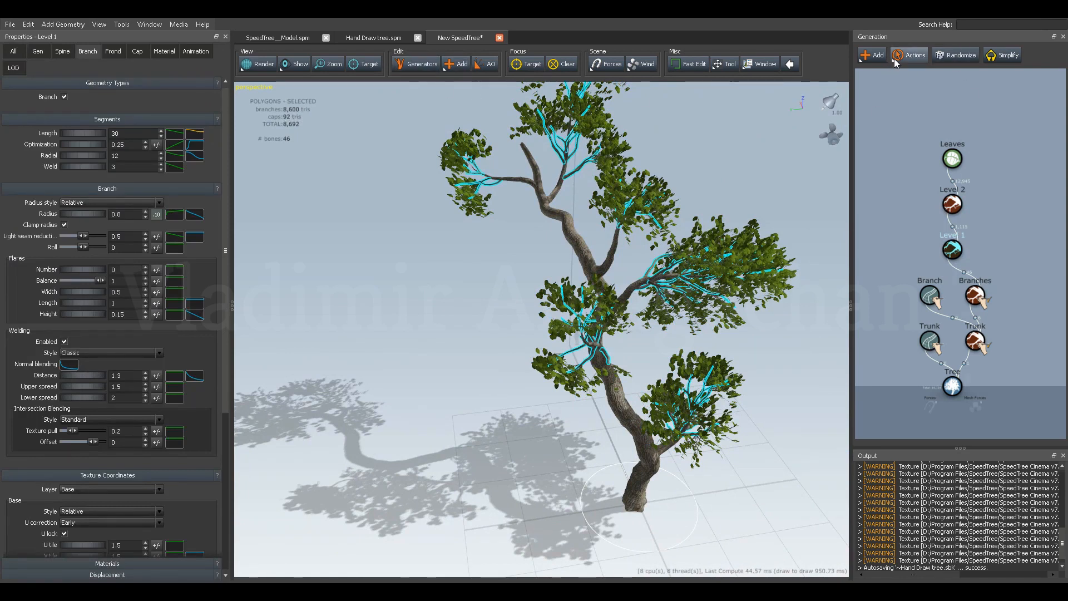
{"action": "left_click", "coordinate": [877, 56]}
{"action": "mouse_move", "coordinate": [908, 94]}
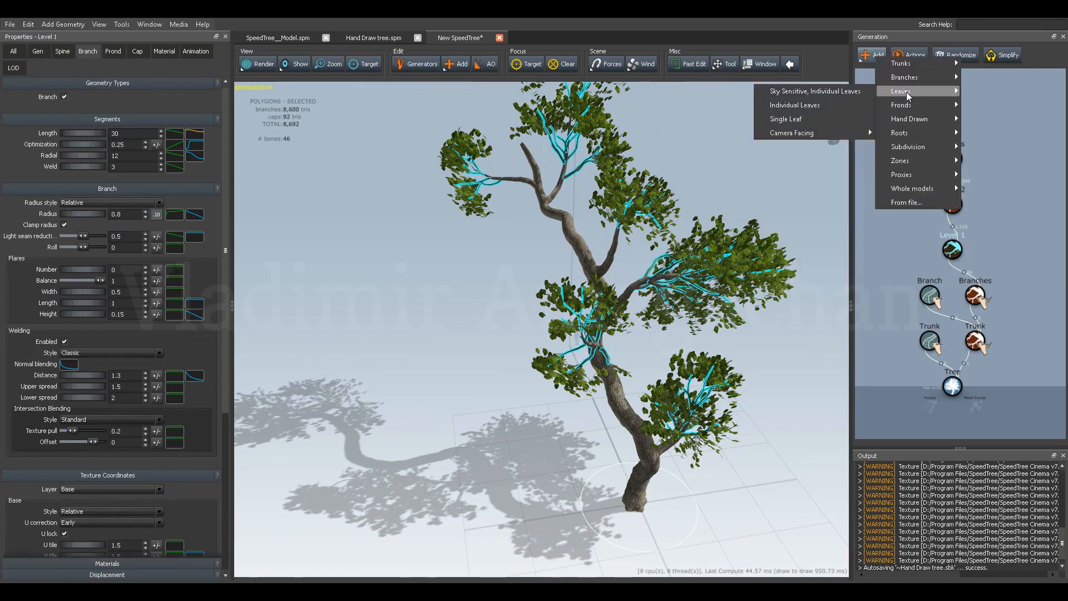
{"action": "left_click", "coordinate": [836, 92]}
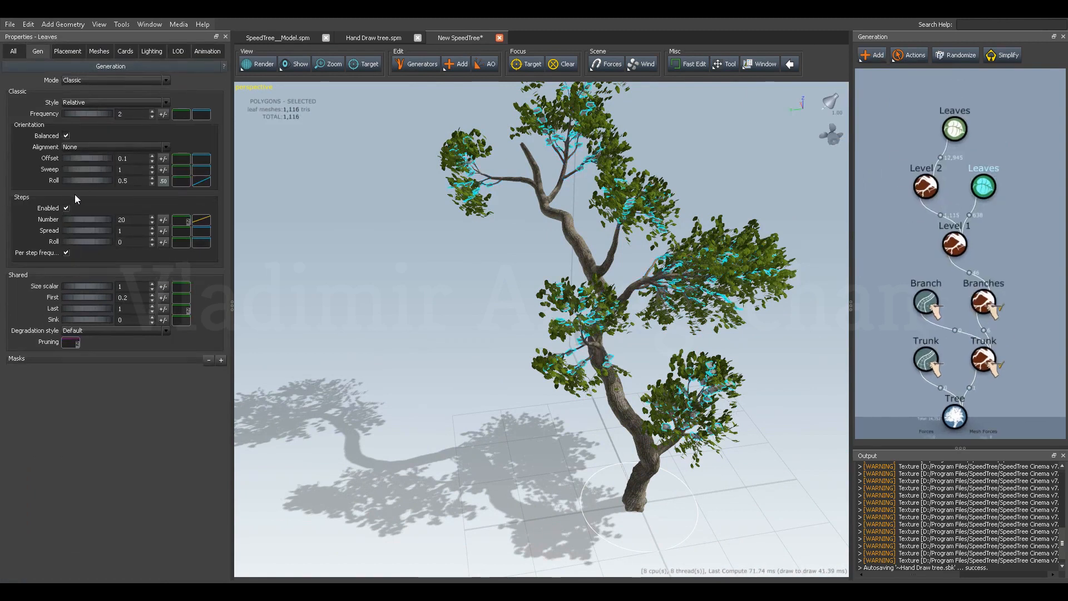
Give the Level 1 leaves the Leaf mesh as geometry and the Leaf material.
{"action": "left_click", "coordinate": [95, 55]}
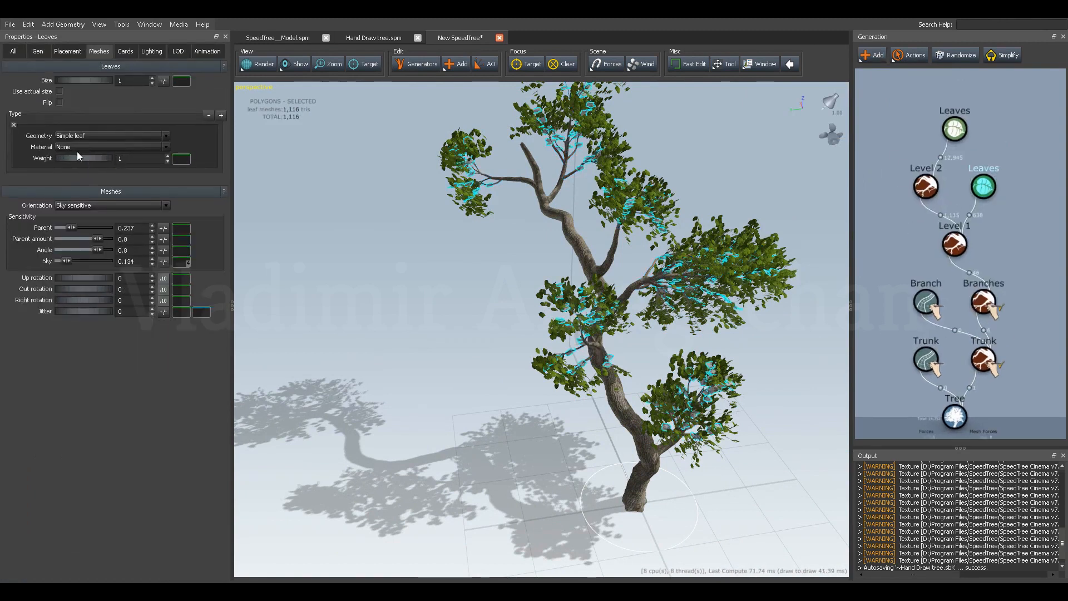
{"action": "left_click", "coordinate": [77, 137]}
{"action": "left_click", "coordinate": [66, 158]}
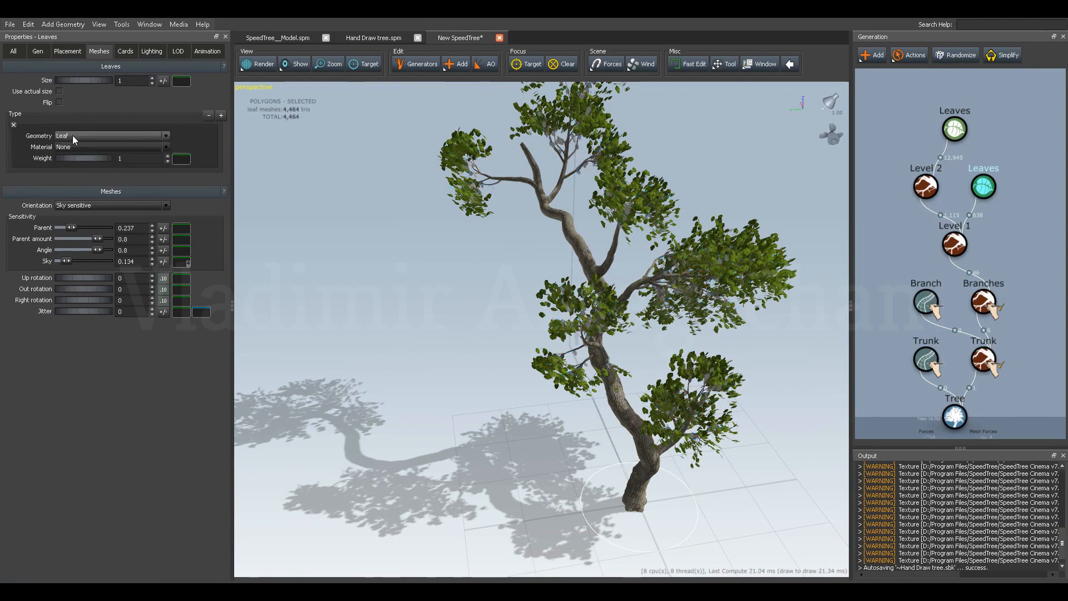
{"action": "left_click", "coordinate": [72, 146]}
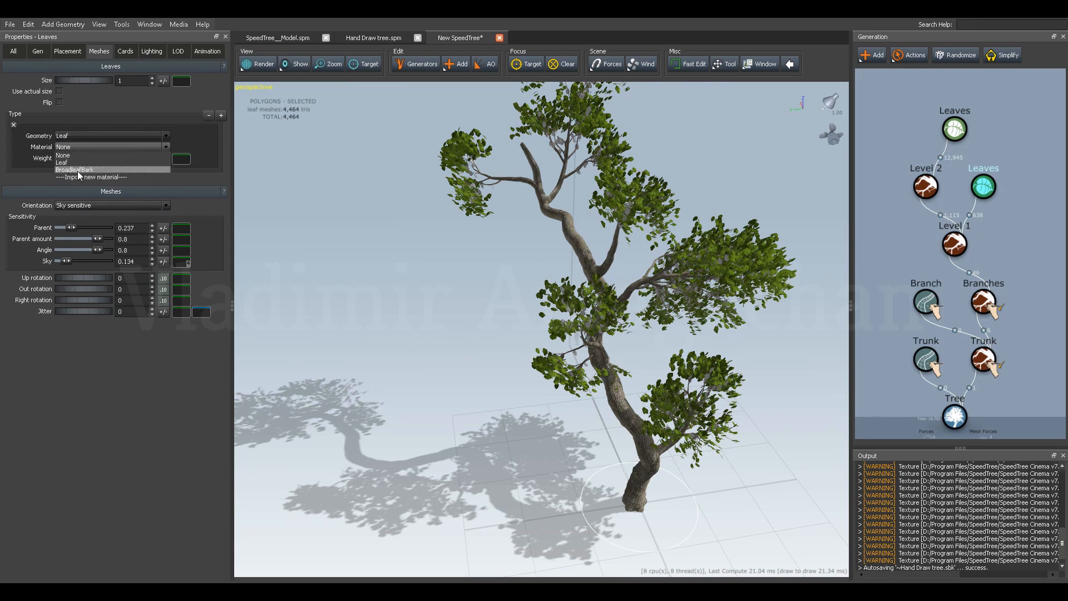
{"action": "left_click", "coordinate": [68, 163]}
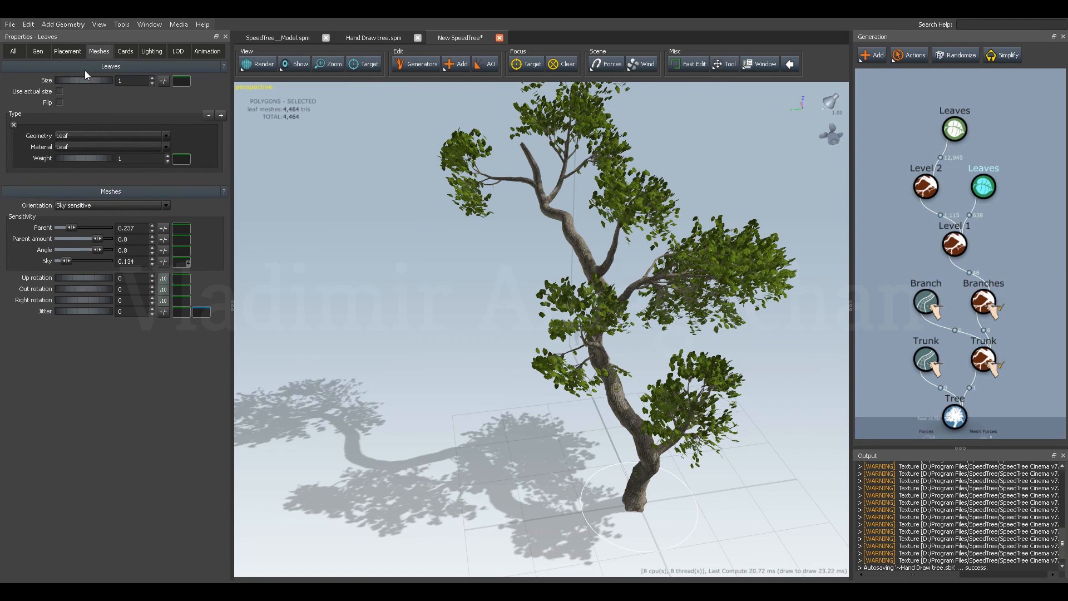
Enlarge the Level 1 leaves by setting their size scalar to 1.5.
{"action": "left_click", "coordinate": [37, 51]}
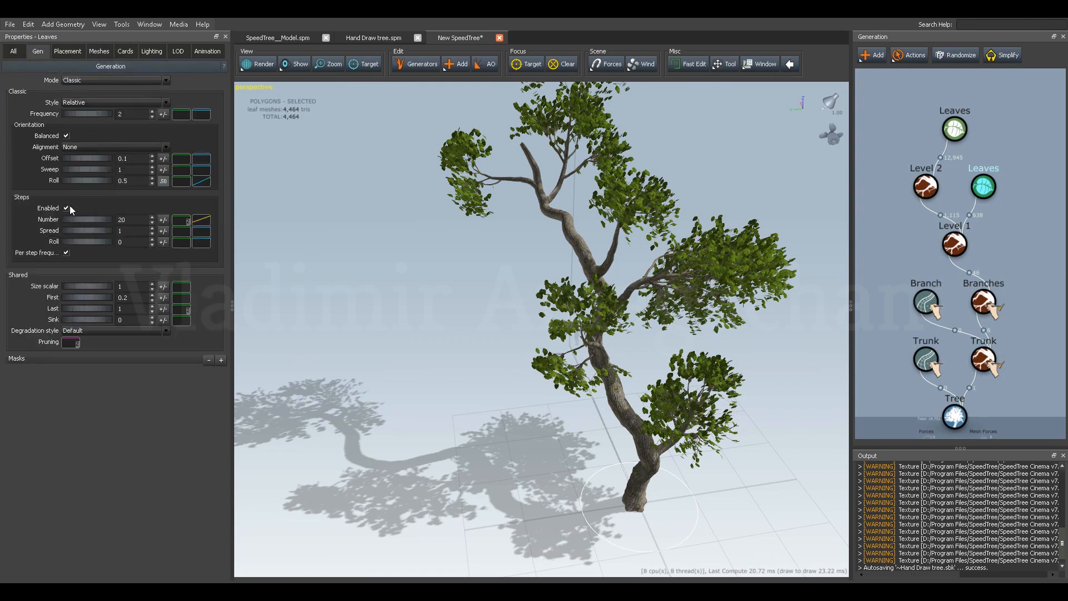
{"action": "left_click_drag", "start_coordinate": [71, 286], "coordinate": [99, 289]}
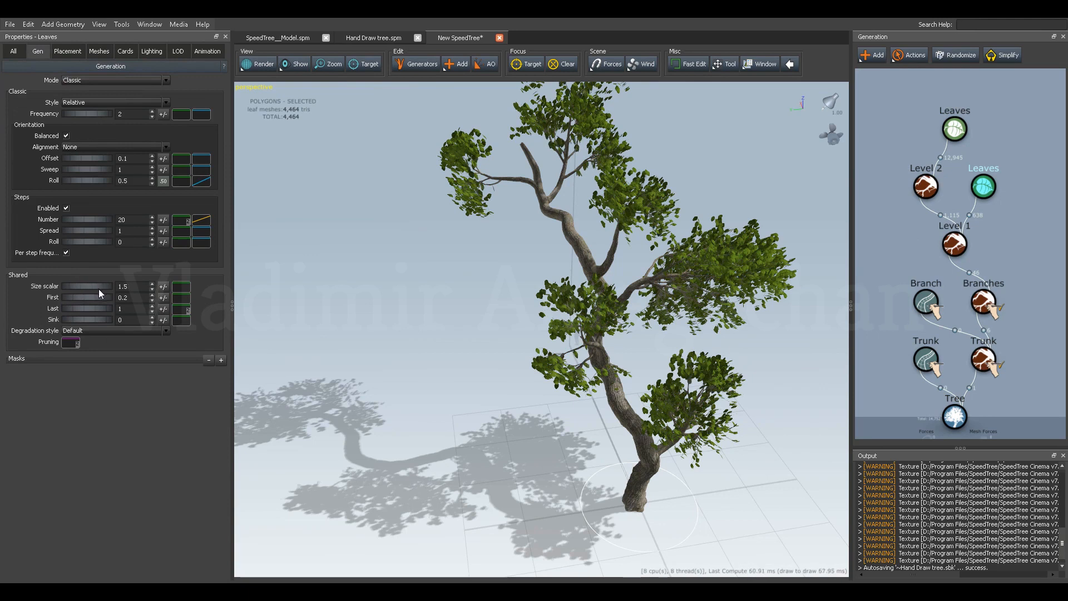
{"action": "scroll", "coordinate": [578, 272], "scroll_direction": "up", "scroll_amount": 10}
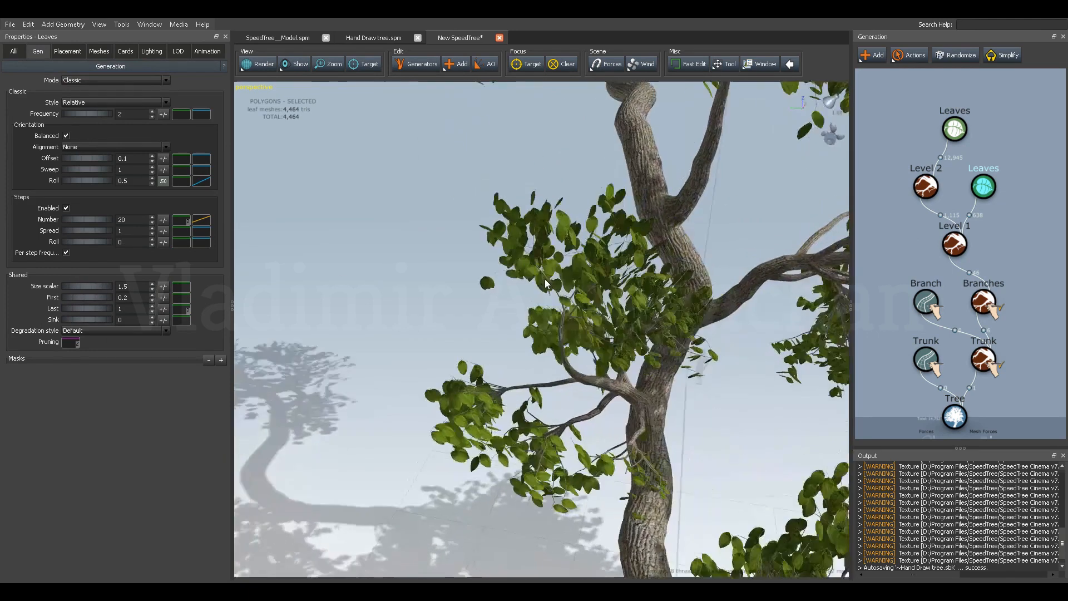
{"action": "left_click_drag", "start_coordinate": [518, 284], "coordinate": [546, 298]}
{"action": "left_click_drag", "start_coordinate": [1004, 160], "coordinate": [969, 204]}
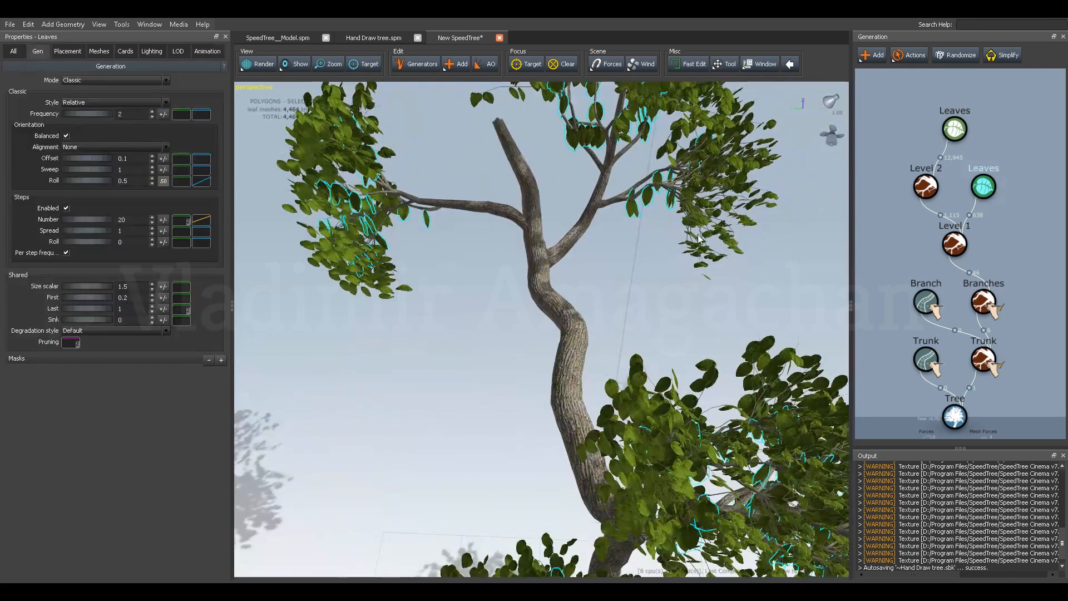
{"action": "left_click_drag", "start_coordinate": [668, 225], "coordinate": [646, 238]}
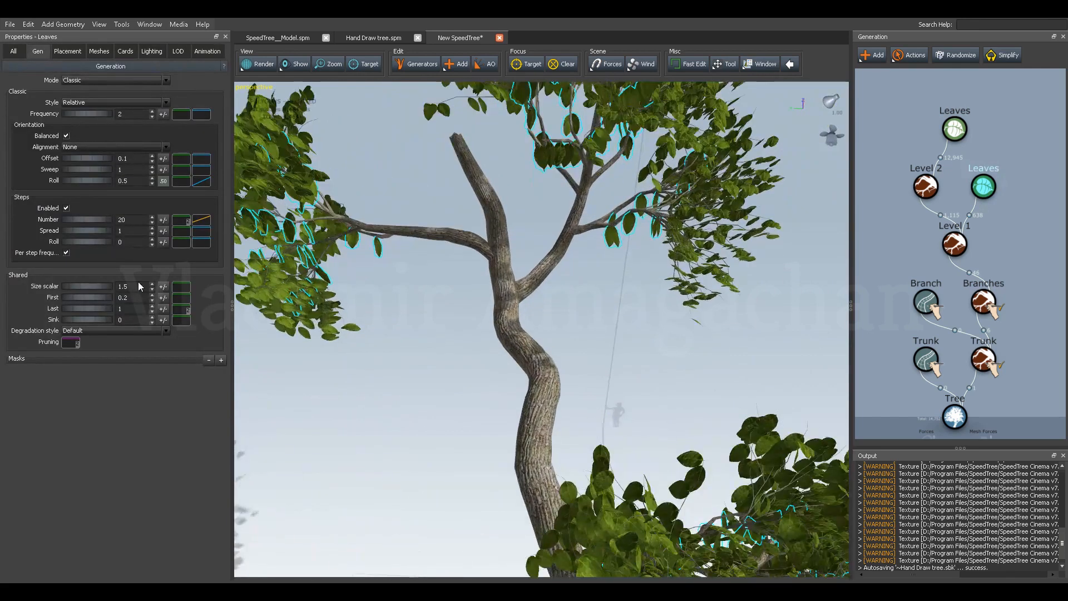
Set the Level 1 leaves' Up rotation to 0.1, Out rotation to 0.12 and Right rotation to -0.53, with Centered align as alignment.
{"action": "left_click", "coordinate": [103, 53]}
{"action": "left_click_drag", "start_coordinate": [79, 276], "coordinate": [50, 289]}
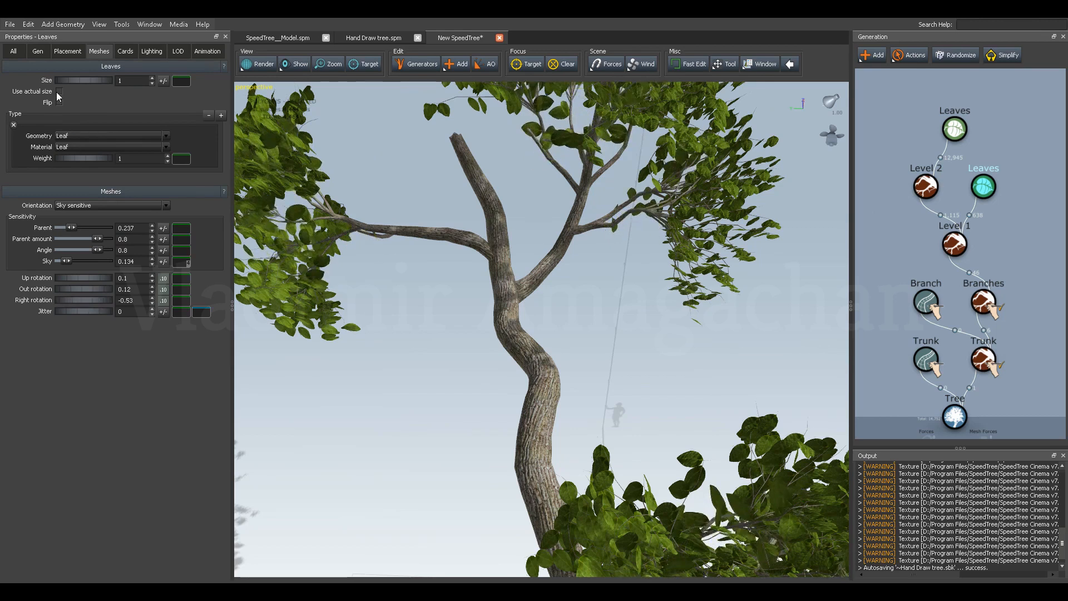
{"action": "left_click", "coordinate": [39, 52]}
{"action": "left_click", "coordinate": [68, 147]}
{"action": "left_click", "coordinate": [79, 170]}
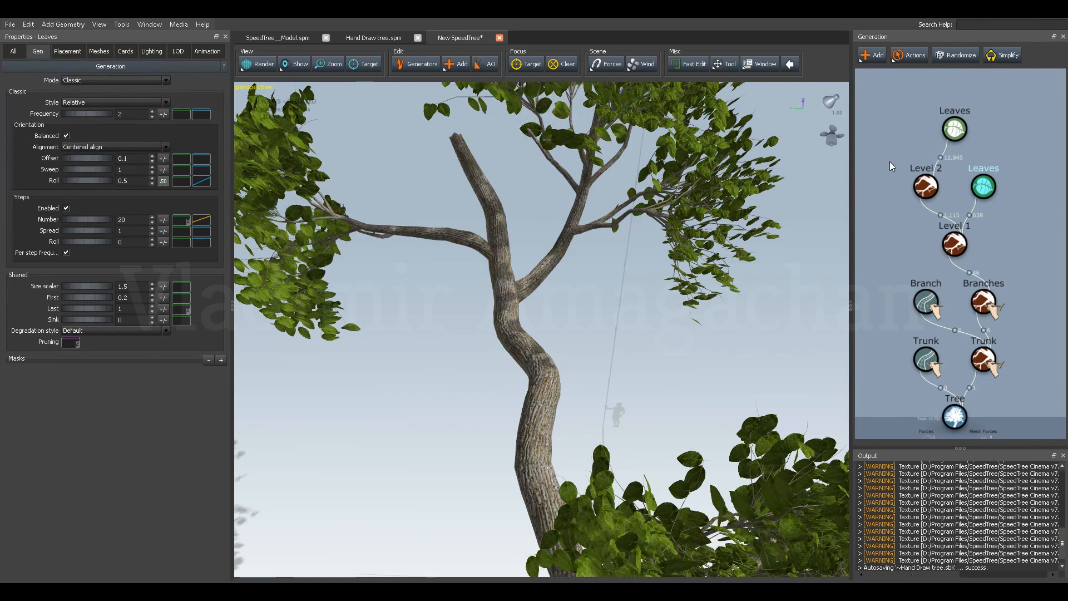
Set the Level 2 leaves to Centered align, and the Level 1 leaves' orientation to Offset 0.24, Sweep 1.34 and Roll 0.41.
{"action": "left_click", "coordinate": [954, 129]}
{"action": "left_click", "coordinate": [89, 147]}
{"action": "left_click", "coordinate": [87, 172]}
{"action": "left_click_drag", "start_coordinate": [82, 179], "coordinate": [97, 159]}
{"action": "left_click", "coordinate": [980, 189]}
Add a cap material to the trunk, importing it from the Cap.tga texture in the sample Trees folder.
{"action": "left_click_drag", "start_coordinate": [406, 165], "coordinate": [549, 172]}
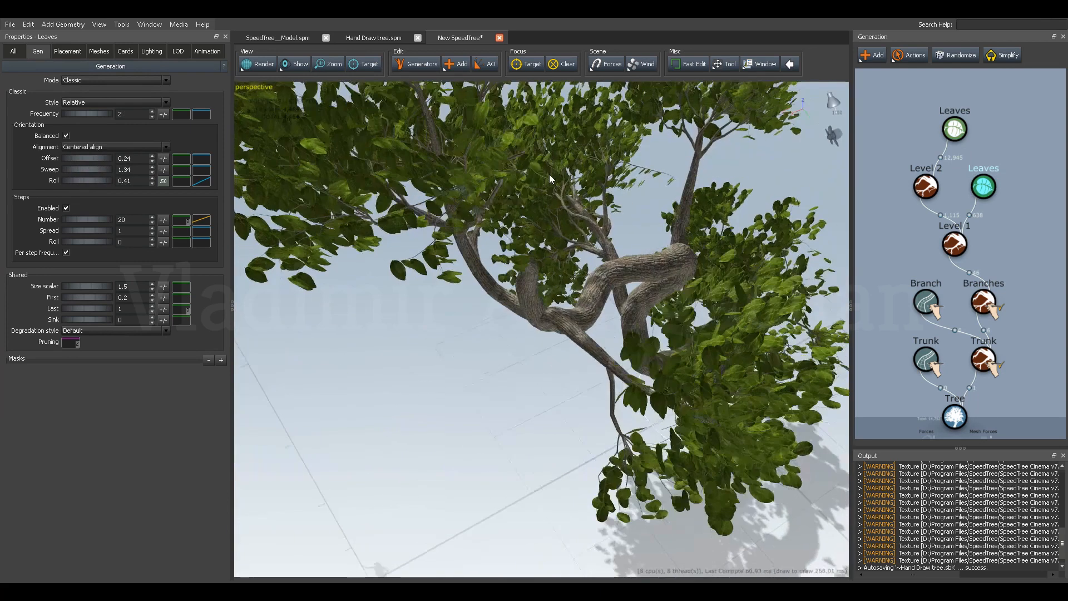
{"action": "left_click_drag", "start_coordinate": [533, 245], "coordinate": [520, 303]}
{"action": "scroll", "coordinate": [540, 262], "scroll_direction": "up", "scroll_amount": 4}
{"action": "left_click", "coordinate": [508, 340]}
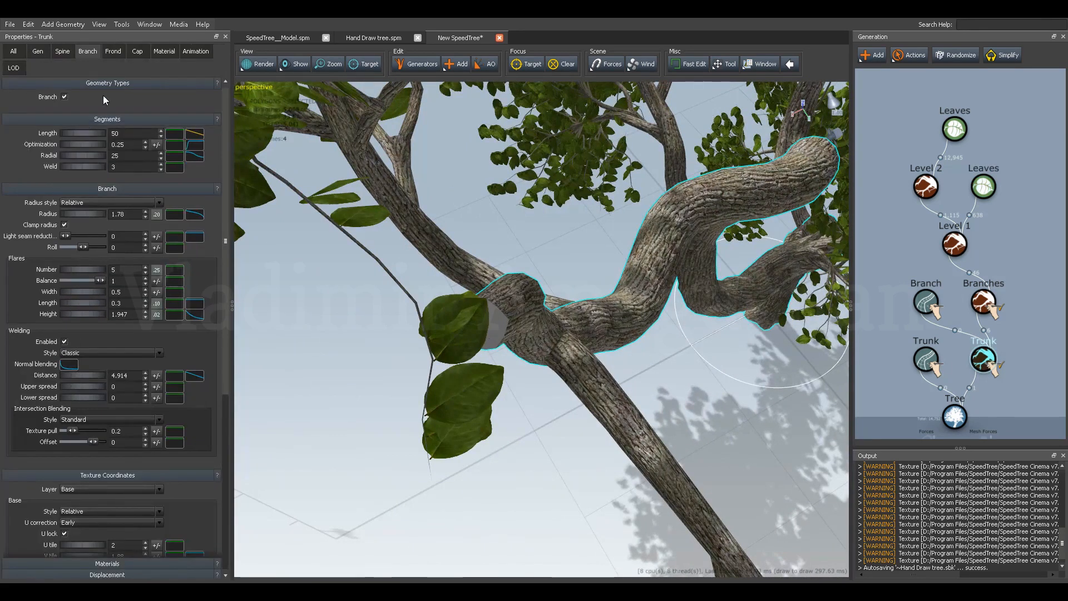
{"action": "left_click", "coordinate": [164, 51]}
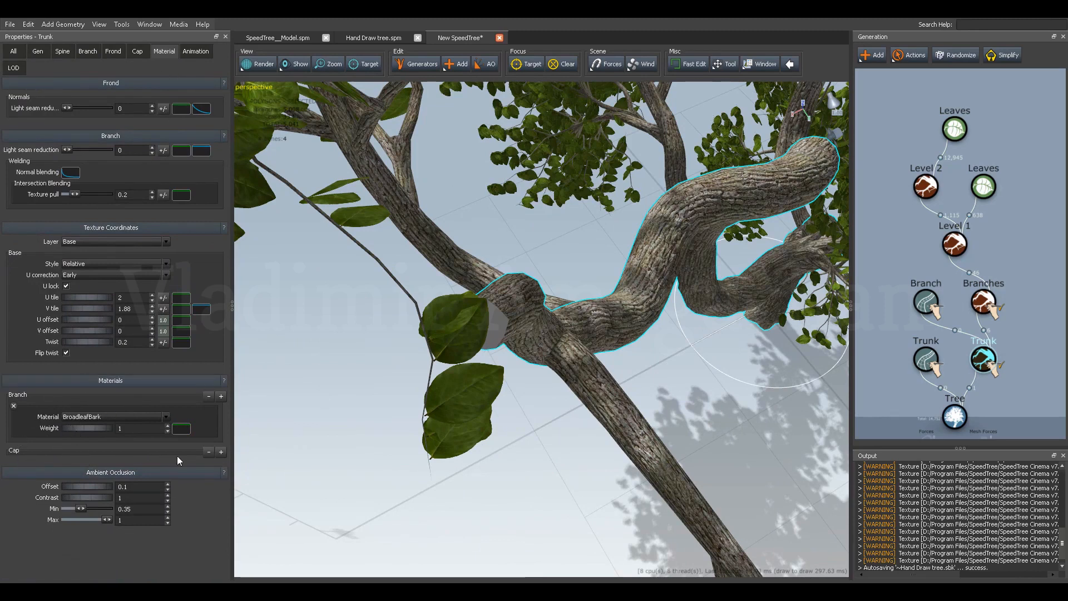
{"action": "left_click", "coordinate": [221, 452]}
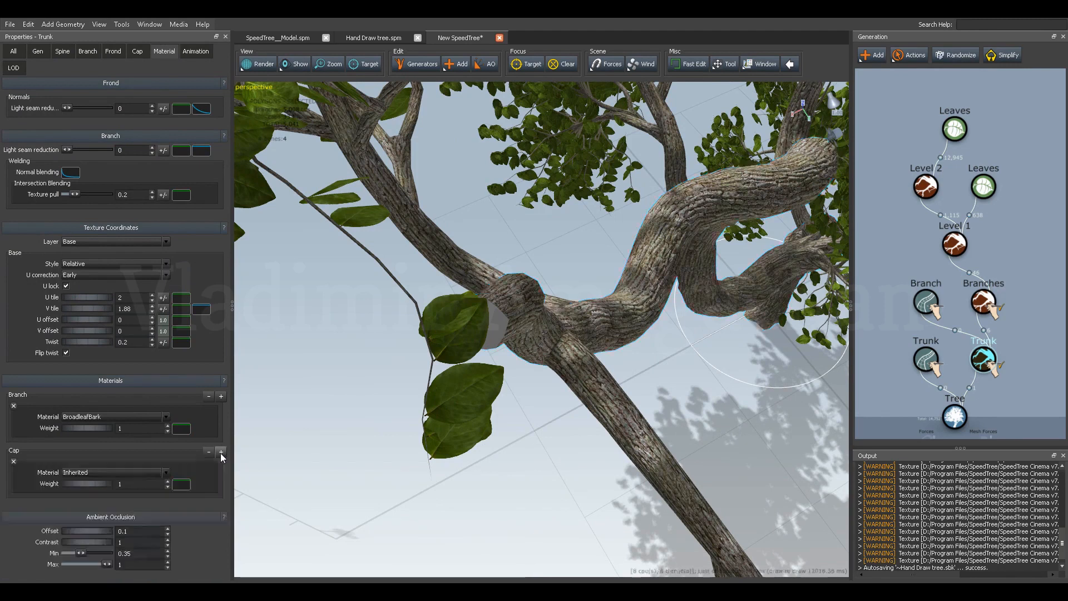
{"action": "left_click", "coordinate": [86, 472]}
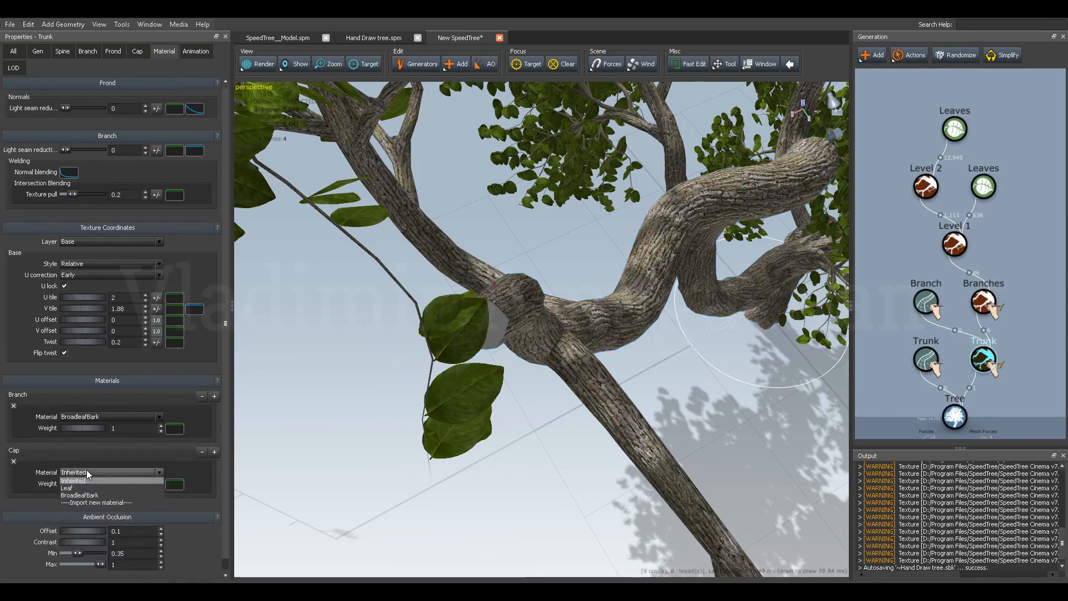
{"action": "left_click", "coordinate": [93, 503]}
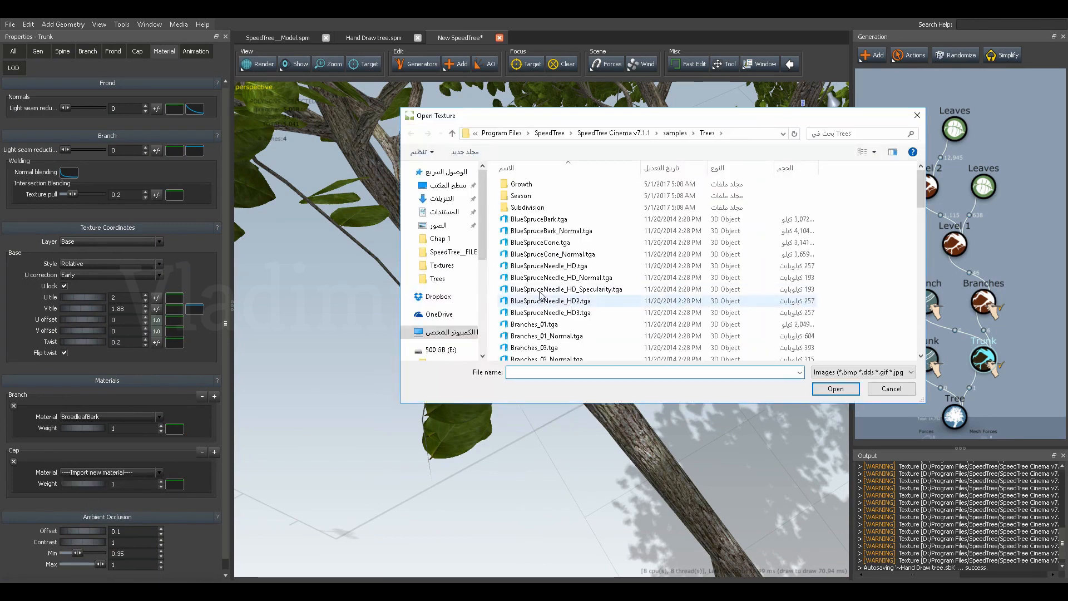
{"action": "scroll", "coordinate": [539, 306], "scroll_direction": "down", "scroll_amount": 7}
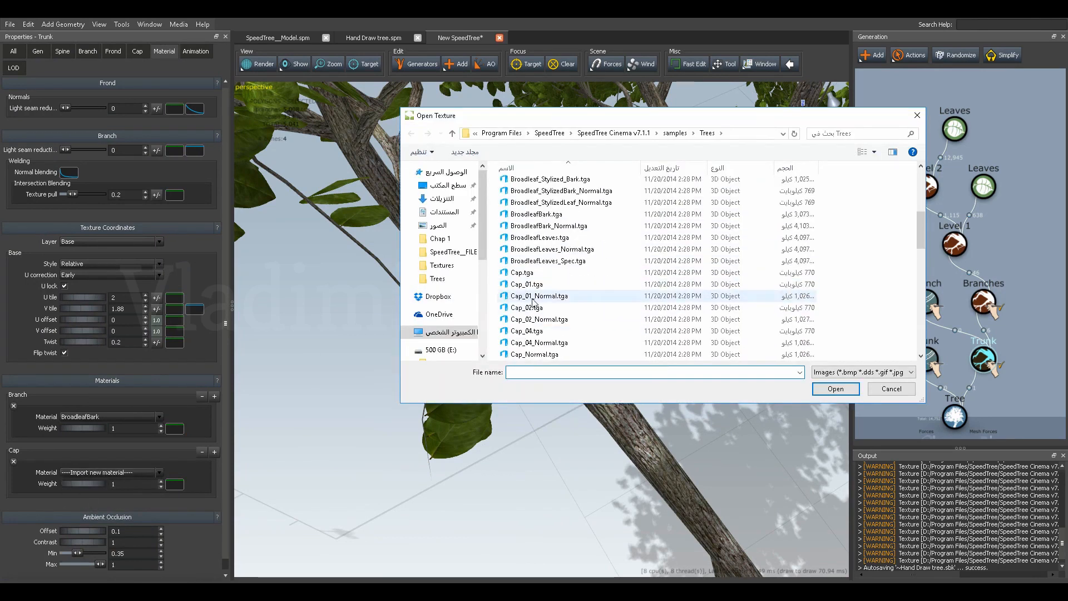
{"action": "left_click", "coordinate": [523, 272]}
{"action": "left_click", "coordinate": [836, 389]}
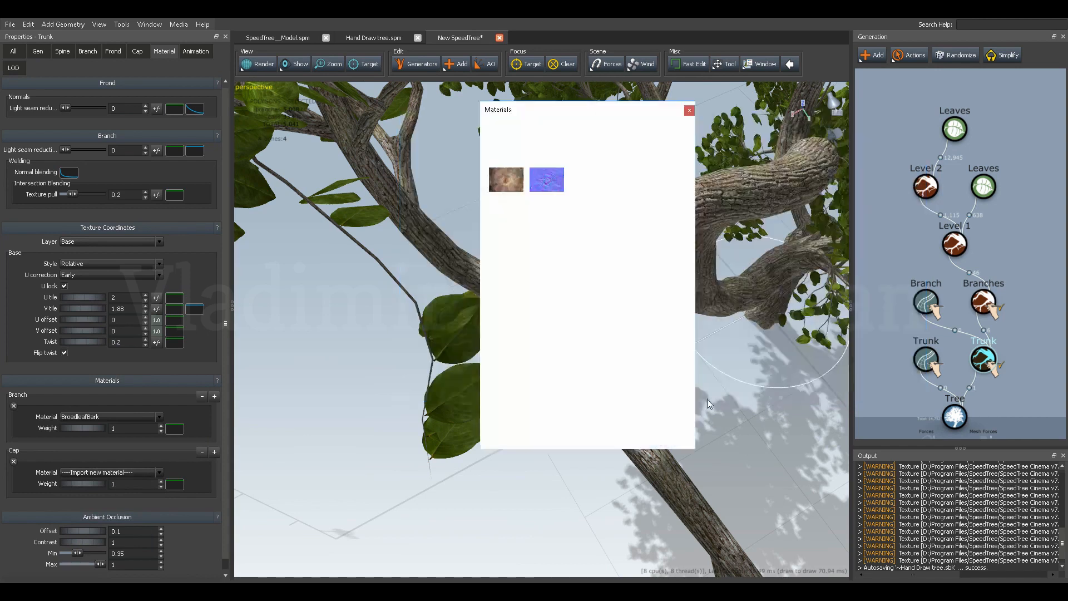
{"action": "left_click", "coordinate": [689, 110]}
Save the tree in the SpeedTree__FILES folder as a new model file named Hand Draw tree_1.spm.
{"action": "mouse_move", "coordinate": [580, 248]}
{"action": "left_mouse_down"}
{"action": "mouse_move", "coordinate": [598, 246]}
{"action": "mouse_move", "coordinate": [590, 270]}
{"action": "mouse_move", "coordinate": [578, 269]}
{"action": "left_mouse_up"}
{"action": "left_click_drag", "start_coordinate": [462, 309], "coordinate": [409, 302]}
{"action": "right_click_drag", "start_coordinate": [301, 271], "coordinate": [496, 359]}
{"action": "left_click_drag", "start_coordinate": [495, 359], "coordinate": [508, 412]}
{"action": "left_click_drag", "start_coordinate": [504, 420], "coordinate": [465, 422]}
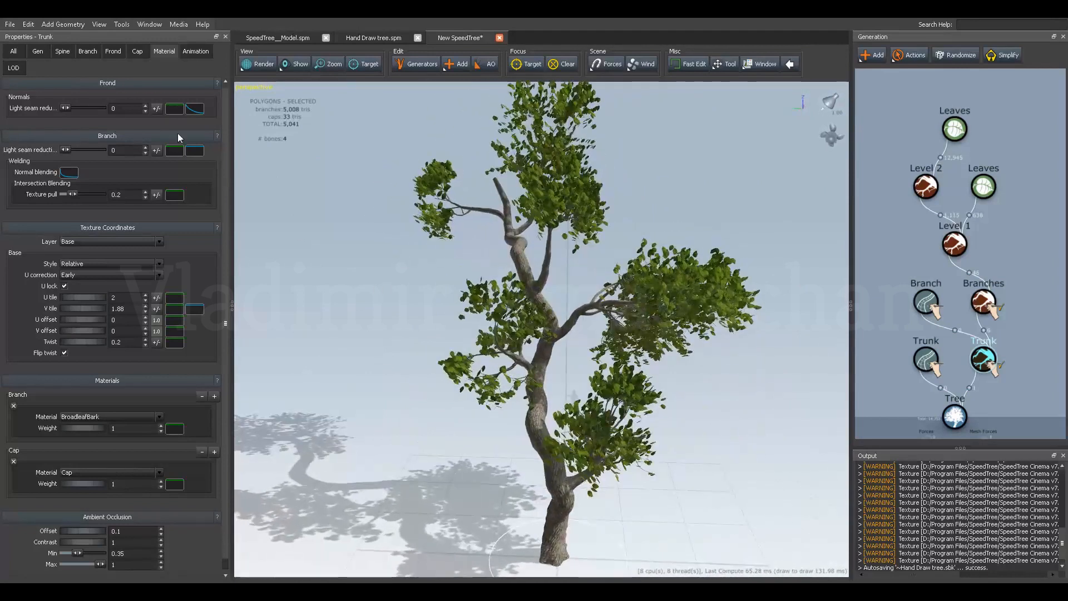
{"action": "left_click", "coordinate": [10, 24]}
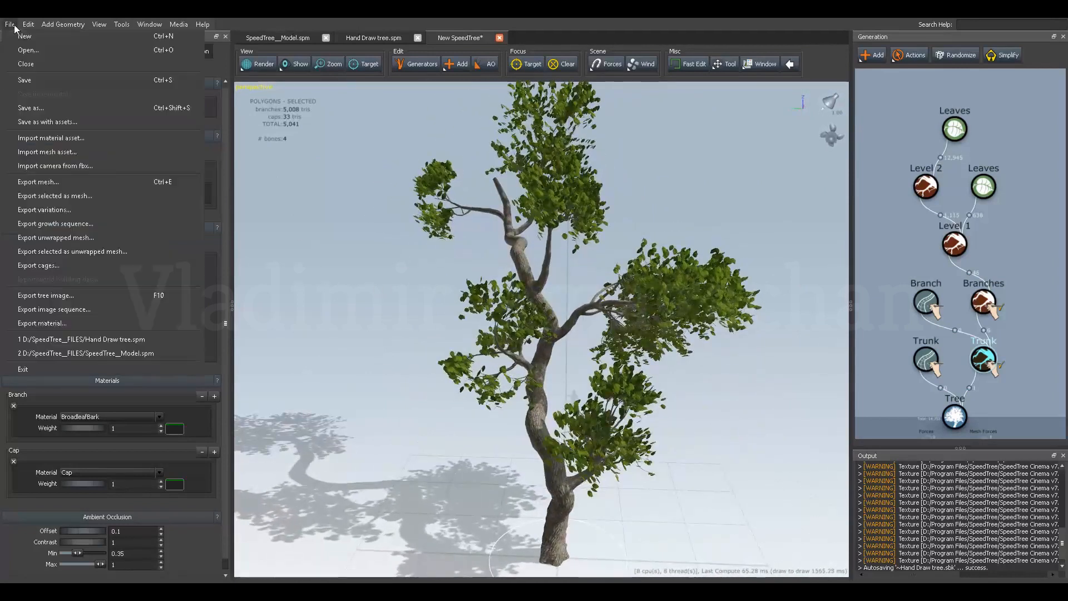
{"action": "left_click", "coordinate": [37, 109]}
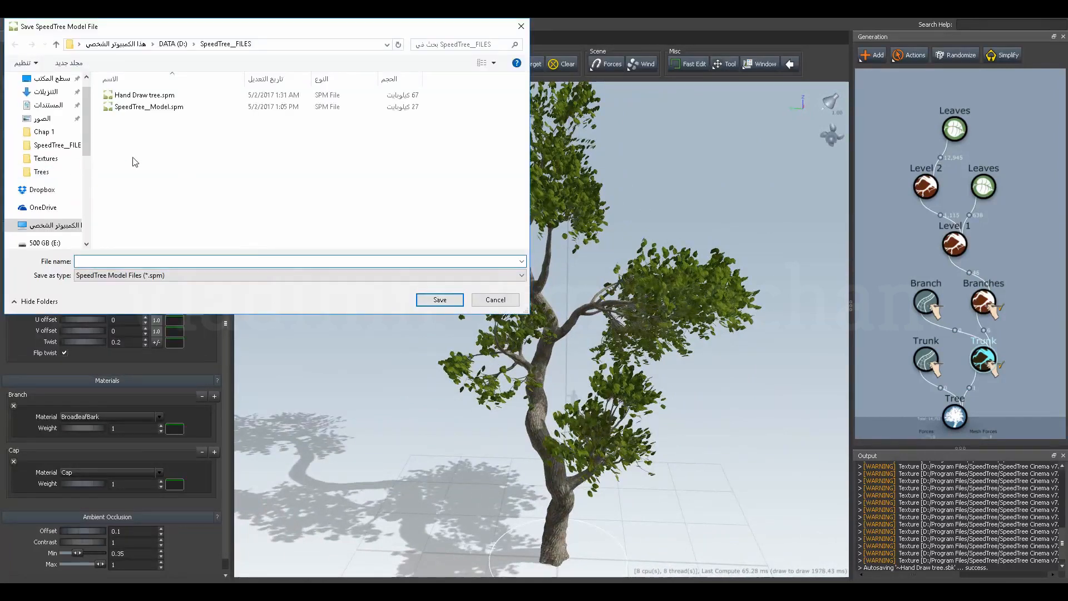
{"action": "left_click", "coordinate": [136, 95]}
{"action": "left_click", "coordinate": [121, 263]}
{"action": "left_click", "coordinate": [119, 261]}
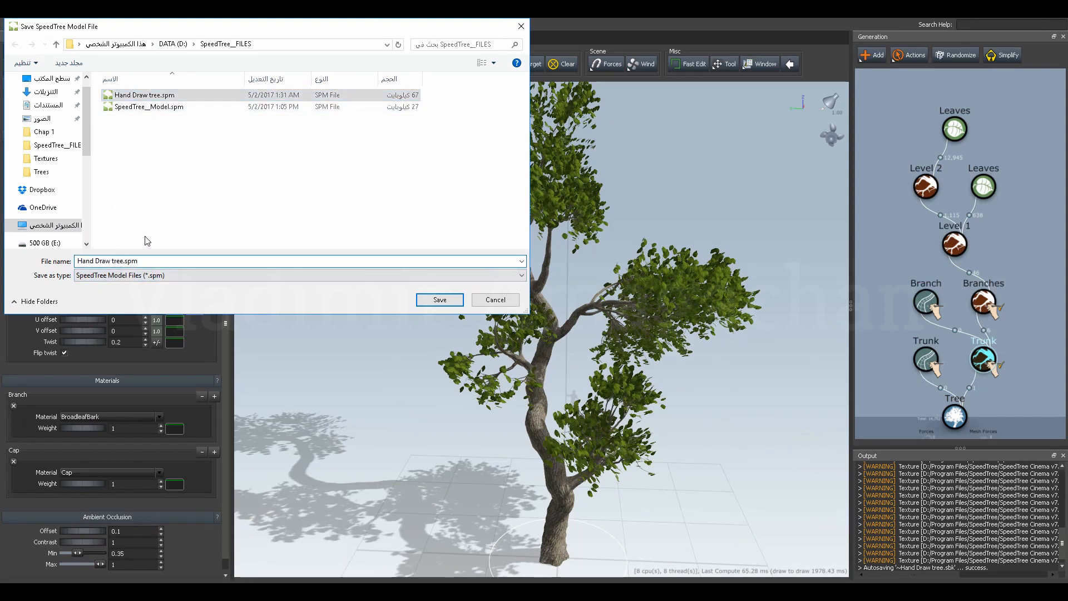
{"action": "key", "text": "Right"}
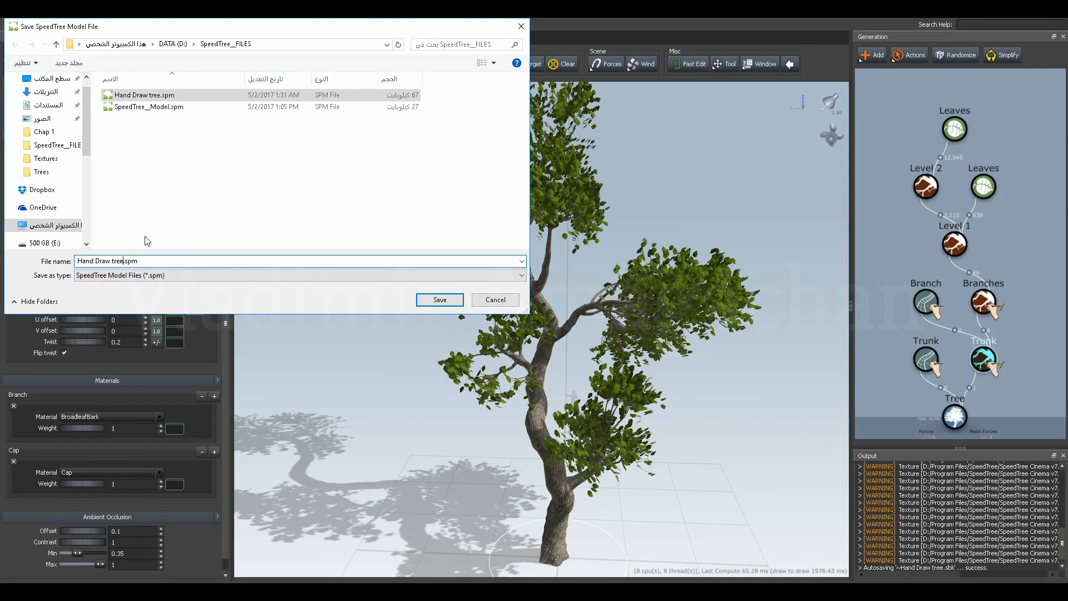
{"action": "type", "text": "_"}
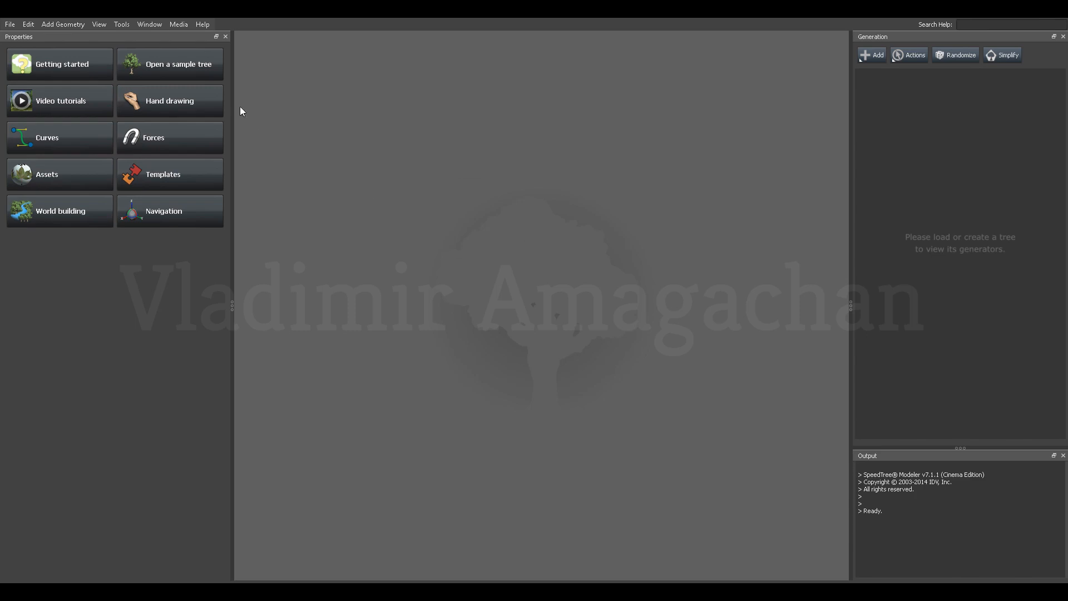
Open the recent model Hand Draw tree.spm from the SpeedTree__FILES folder.
{"action": "left_click", "coordinate": [10, 24]}
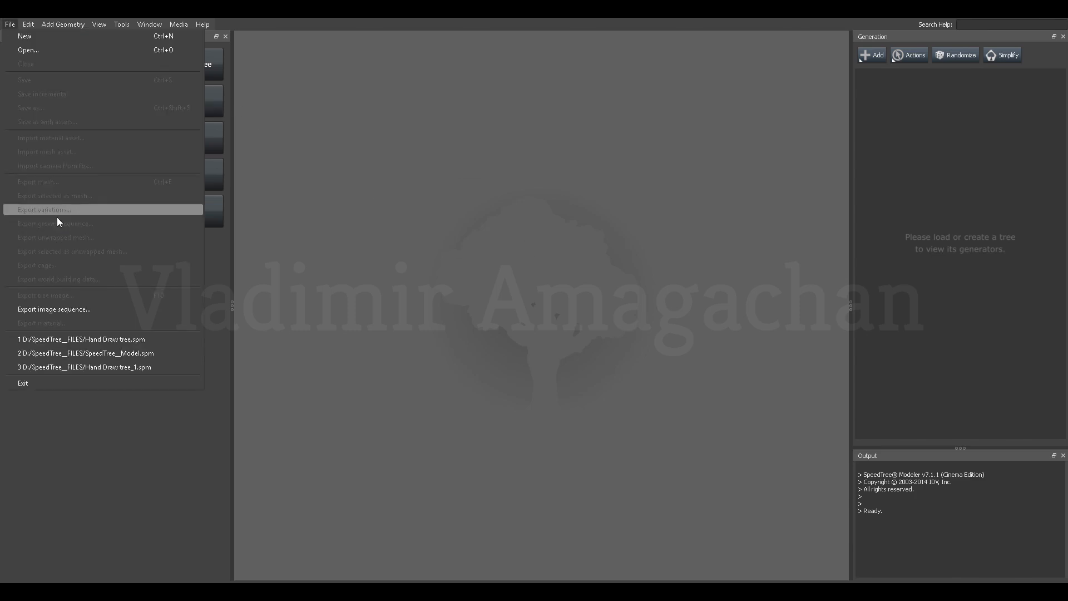
{"action": "left_click", "coordinate": [101, 345]}
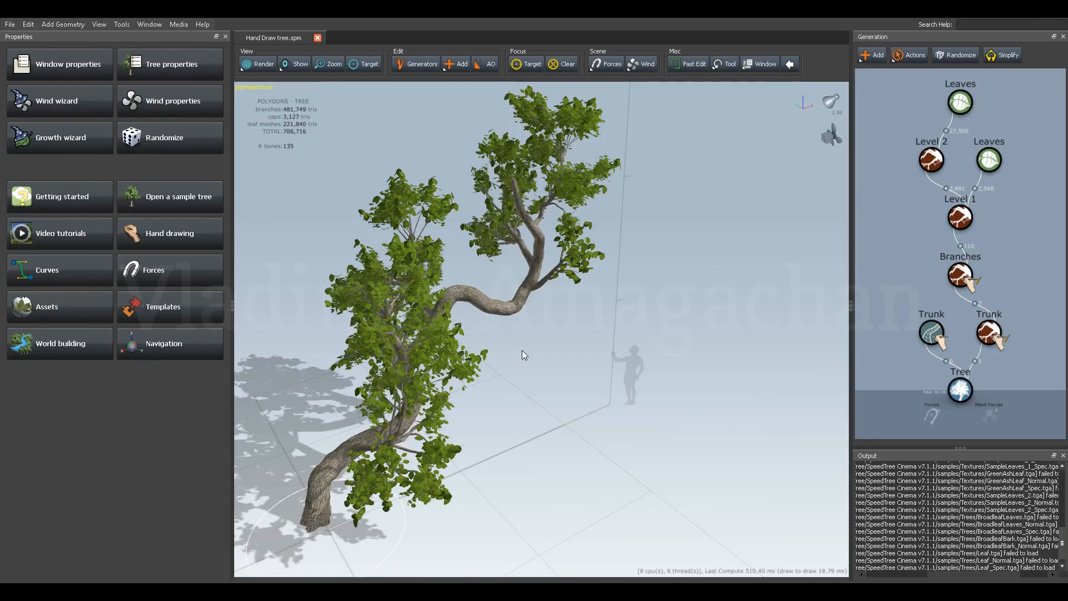
{"action": "mouse_move", "coordinate": [521, 349]}
{"action": "left_mouse_down"}
{"action": "mouse_move", "coordinate": [647, 332]}
{"action": "mouse_move", "coordinate": [510, 336]}
{"action": "mouse_move", "coordinate": [632, 351]}
{"action": "left_mouse_up"}
{"action": "left_click_drag", "start_coordinate": [625, 305], "coordinate": [672, 304]}
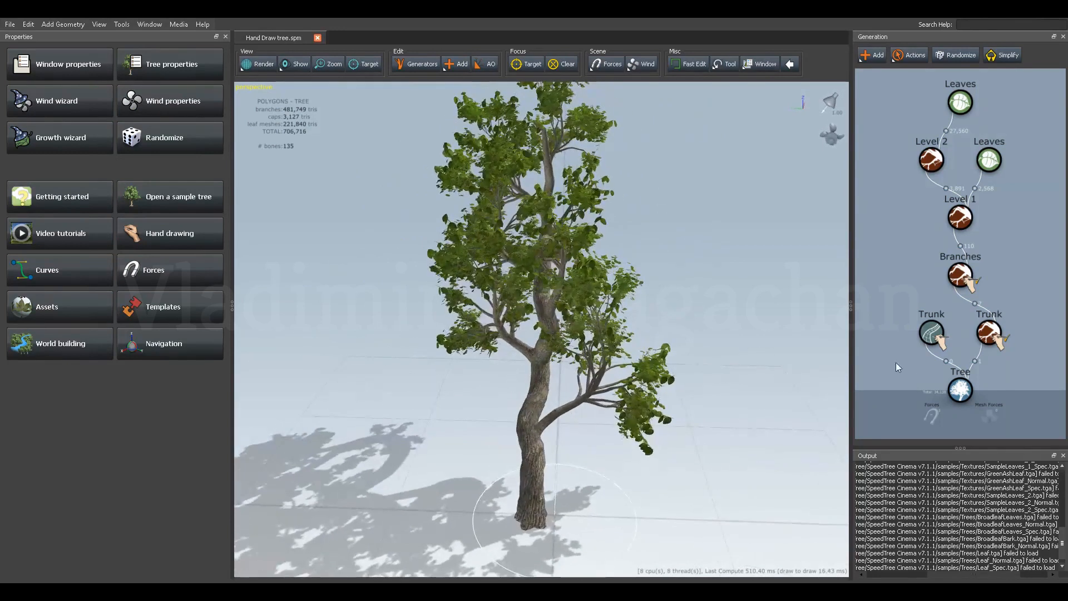
Export the tree as an Autodesk FBX mesh named Hand Draw tree.fbx in the Tree Geometry Export folder inside SpeedTree__FILES.
{"action": "left_click", "coordinate": [960, 389]}
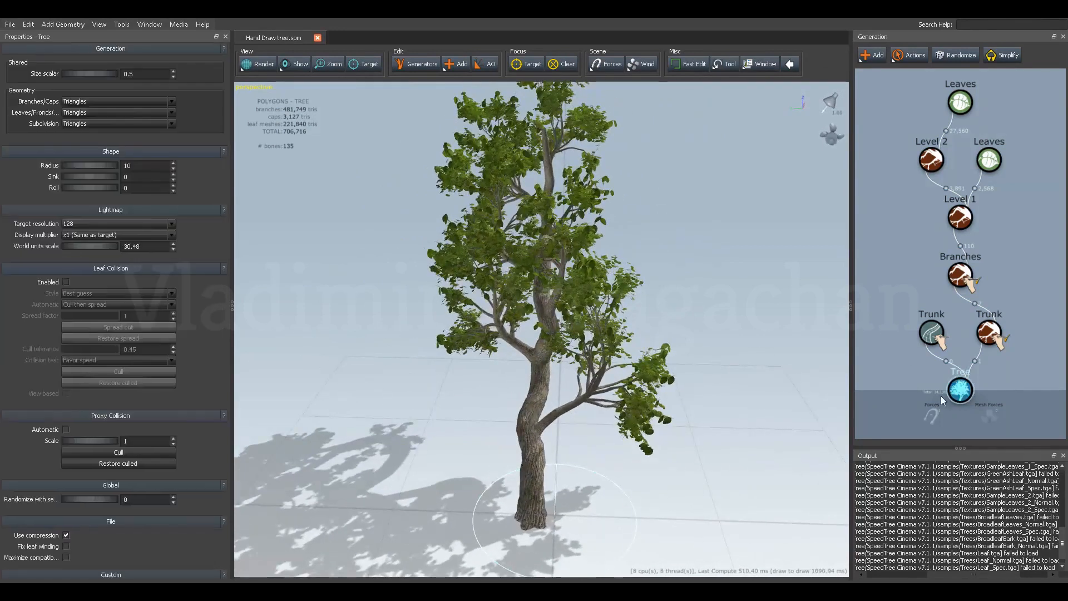
{"action": "left_click", "coordinate": [10, 24]}
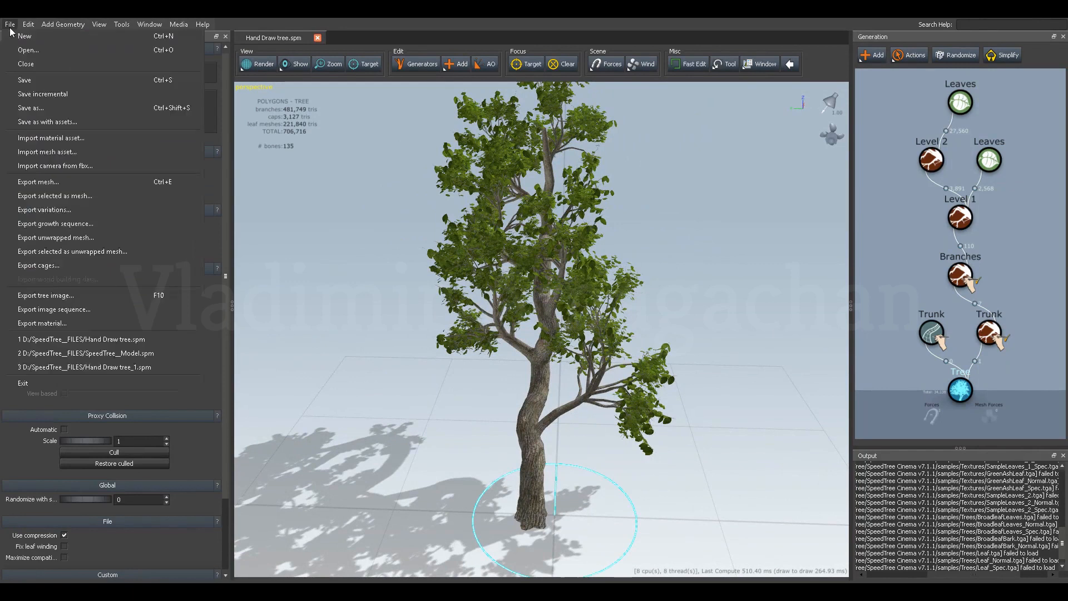
{"action": "left_click", "coordinate": [40, 184]}
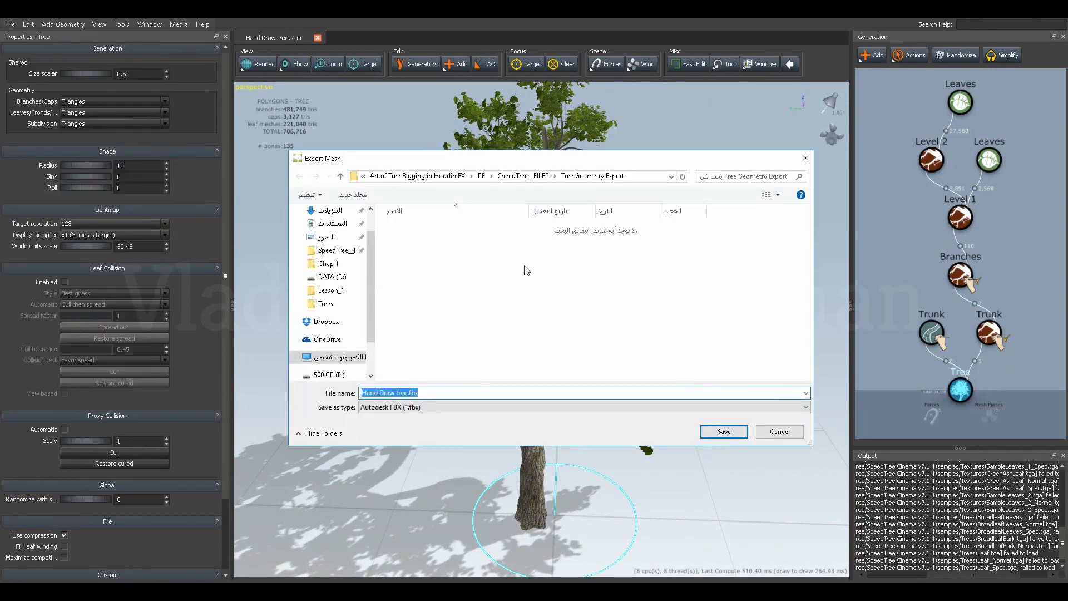
{"action": "left_click", "coordinate": [513, 179]}
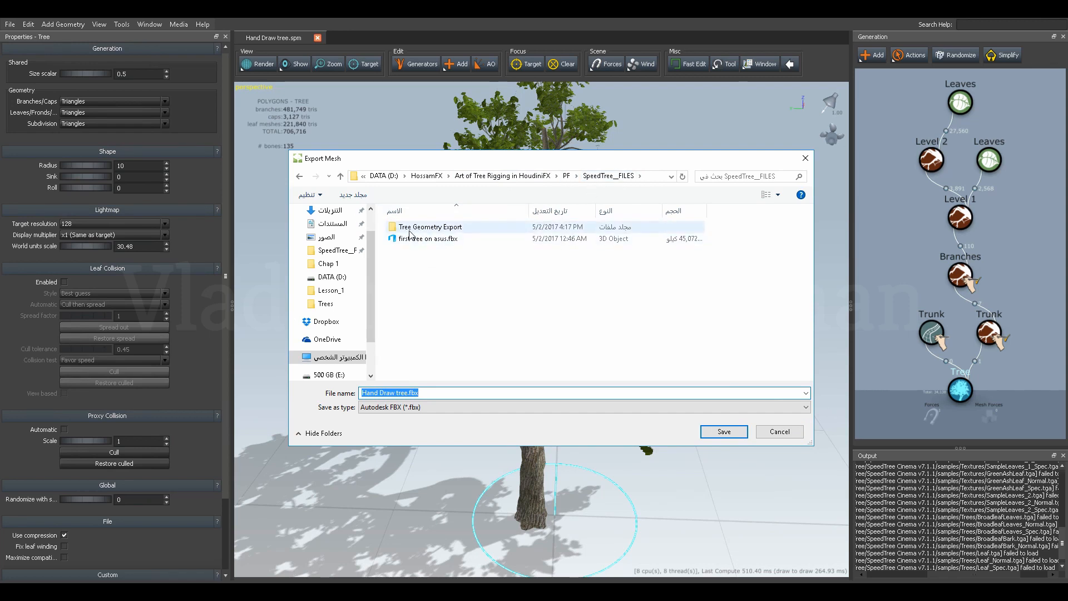
{"action": "double_click", "coordinate": [432, 228]}
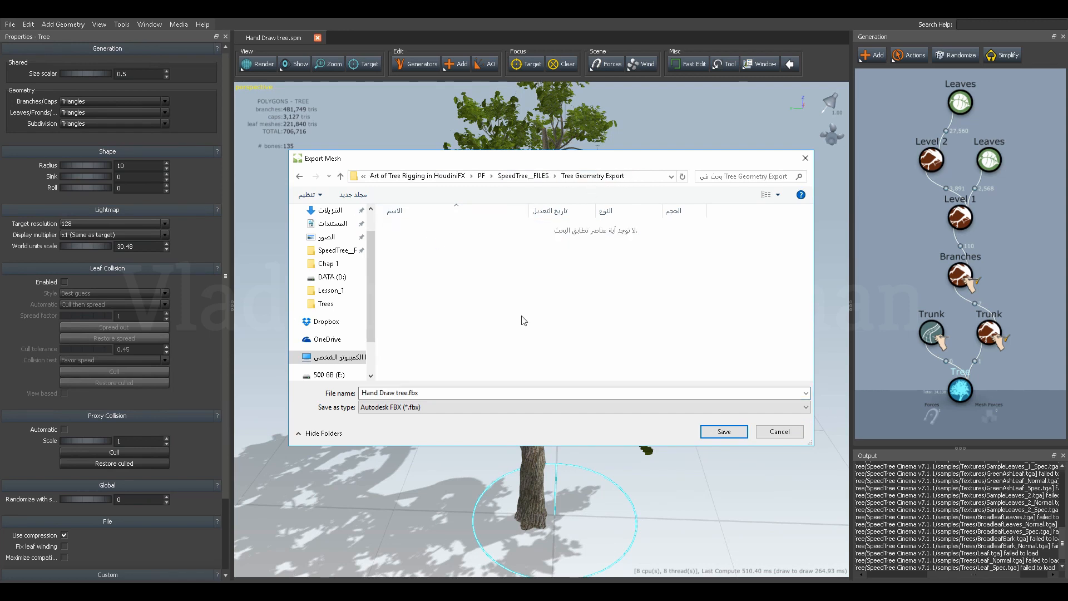
{"action": "left_click", "coordinate": [461, 410]}
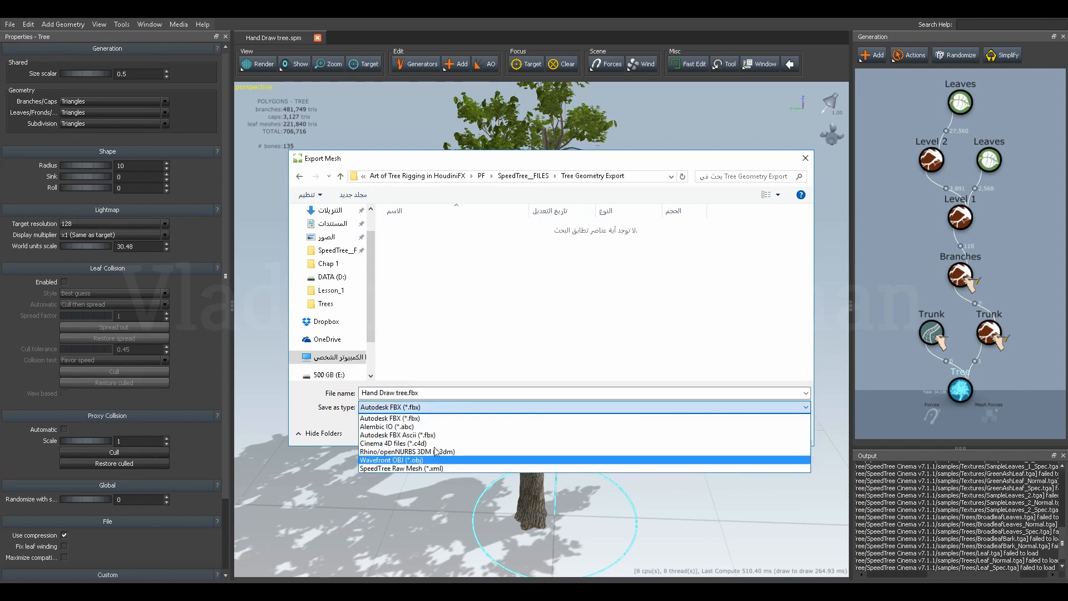
{"action": "left_click", "coordinate": [421, 420]}
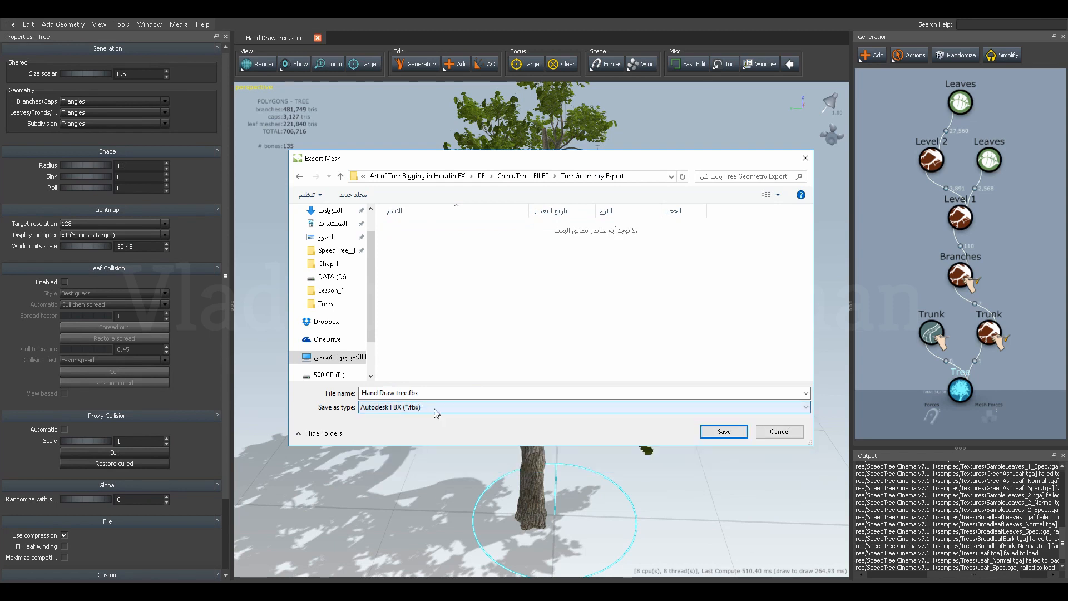
{"action": "left_click", "coordinate": [716, 432]}
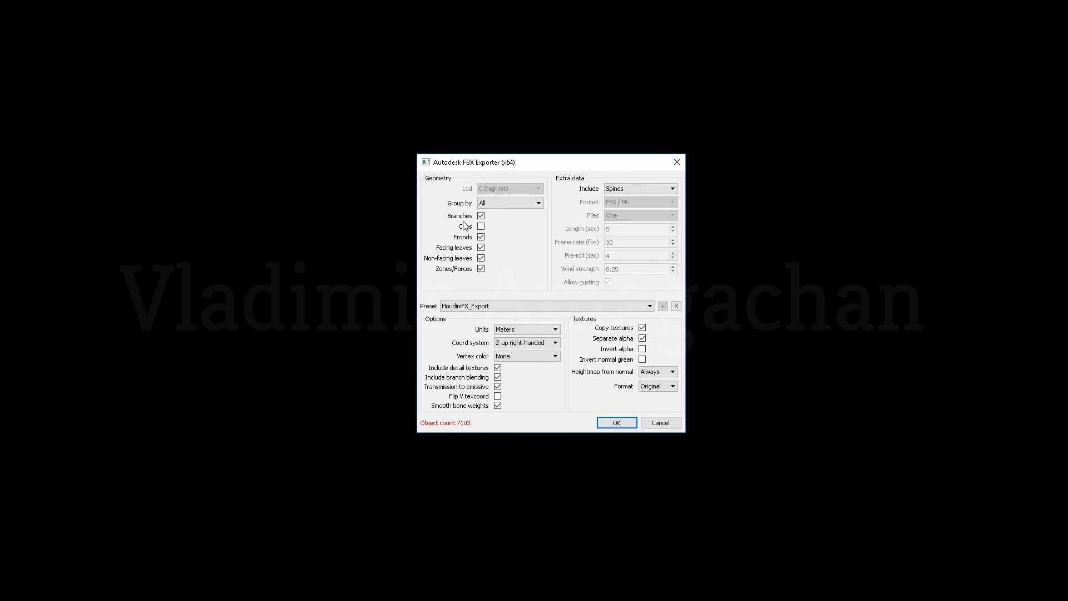
Run the FBX export with caps included, geometry grouped by All, and Spines as the extra data.
{"action": "left_click", "coordinate": [481, 227]}
{"action": "left_click", "coordinate": [497, 204]}
{"action": "left_click", "coordinate": [497, 204]}
{"action": "left_click", "coordinate": [626, 191]}
{"action": "left_click", "coordinate": [625, 189]}
{"action": "left_click", "coordinate": [615, 189]}
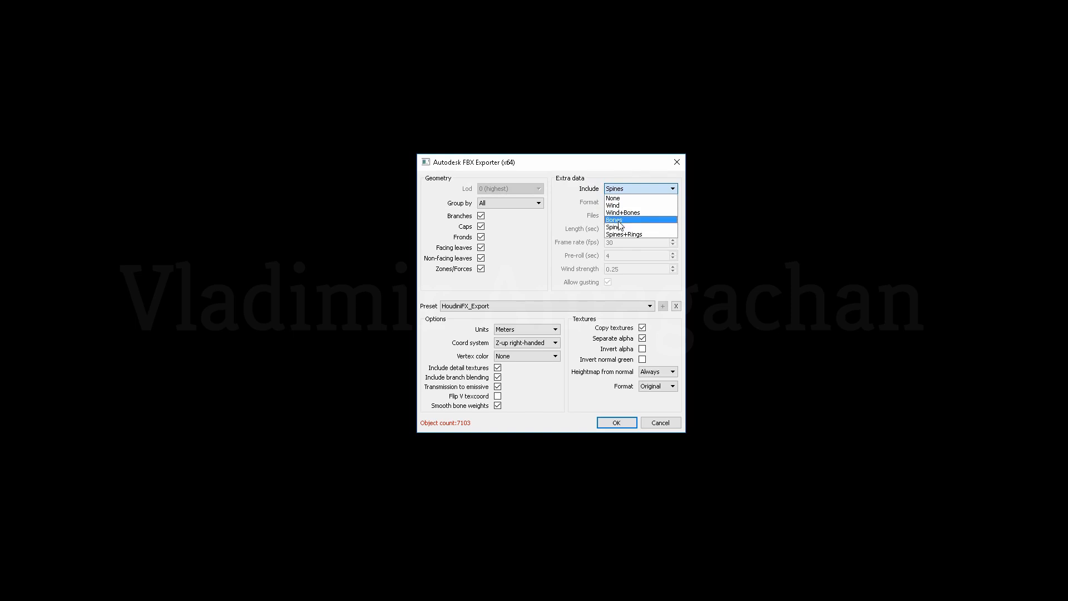
{"action": "left_click", "coordinate": [618, 227]}
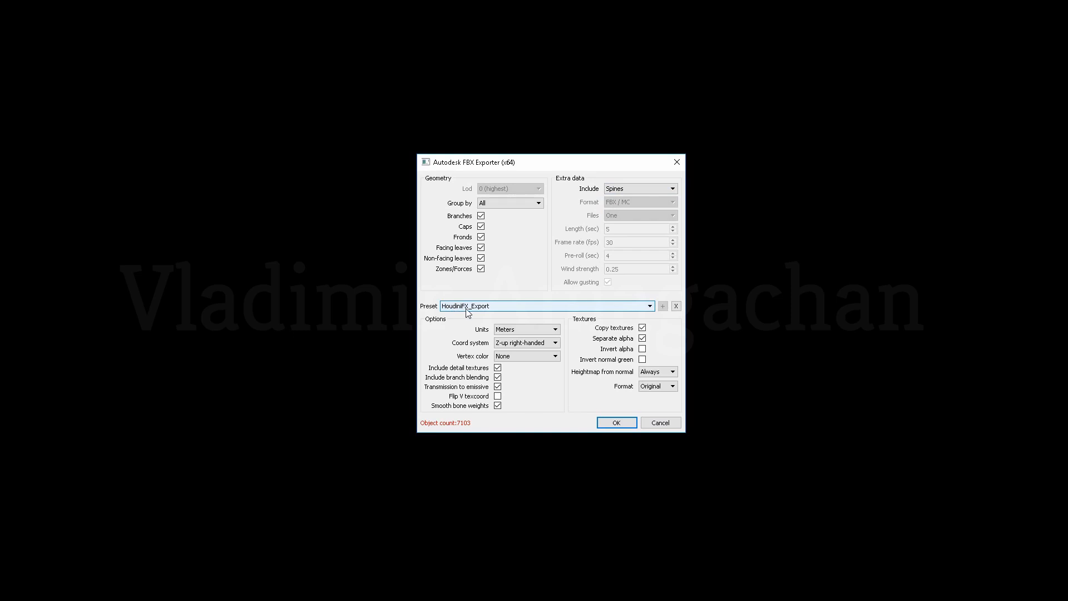
{"action": "left_click", "coordinate": [617, 424]}
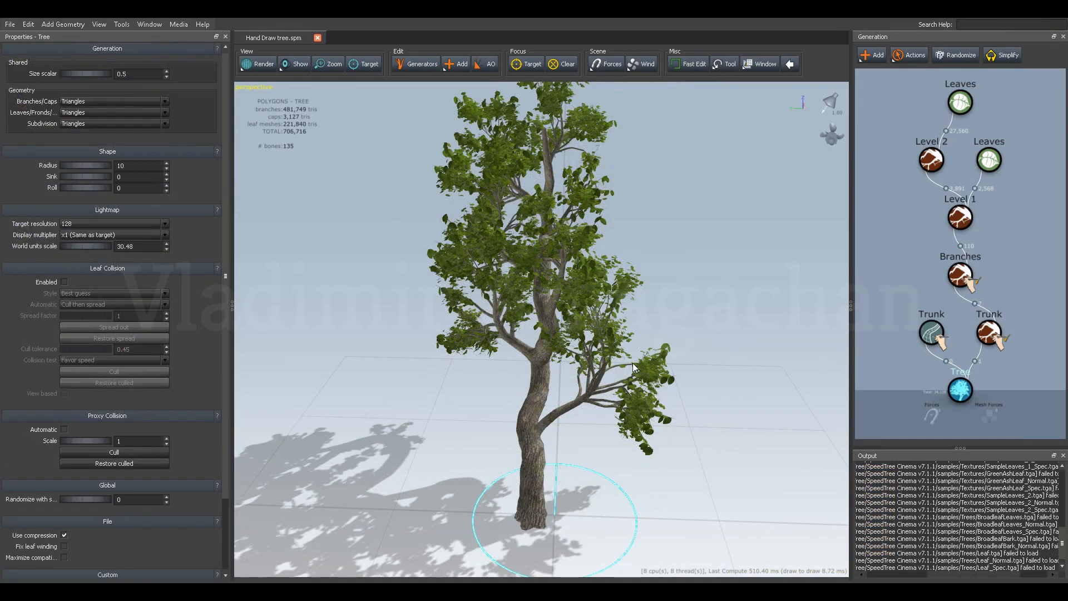
{"action": "left_click_drag", "start_coordinate": [671, 312], "coordinate": [673, 365]}
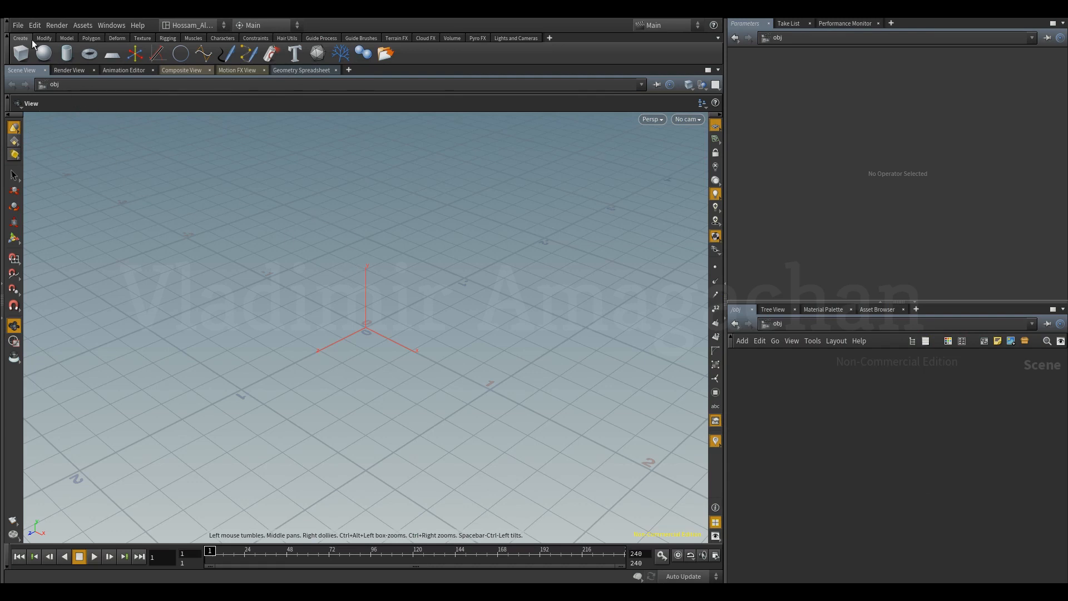
Switch to Houdini and install the SpeedTreeFBX.otl digital asset library from PF/SpeedTree otls for the current HIP file only.
{"action": "left_click", "coordinate": [18, 25]}
{"action": "mouse_move", "coordinate": [44, 189]}
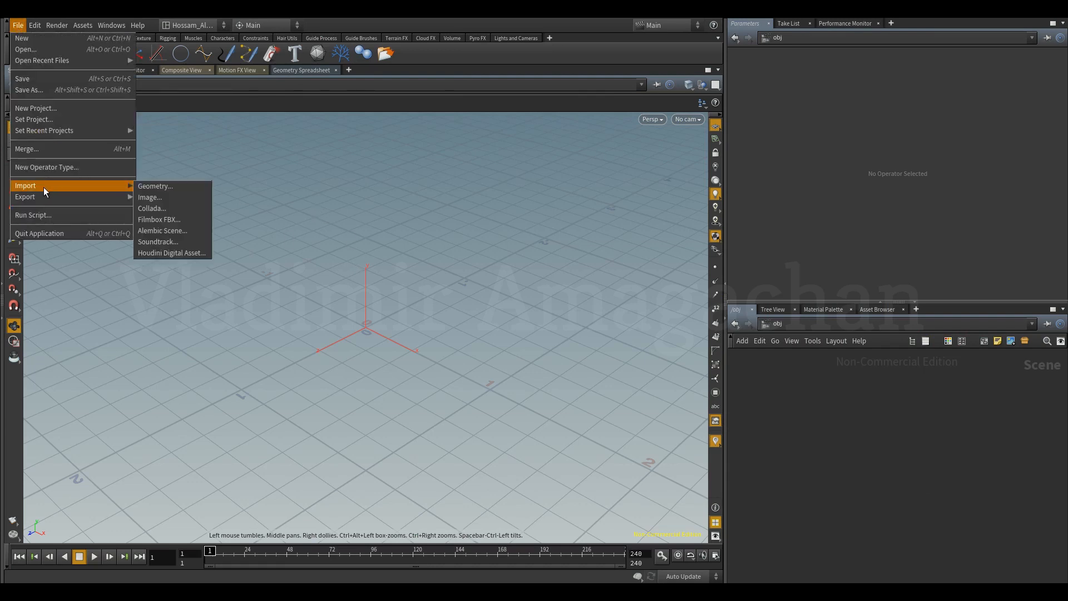
{"action": "left_click", "coordinate": [159, 253]}
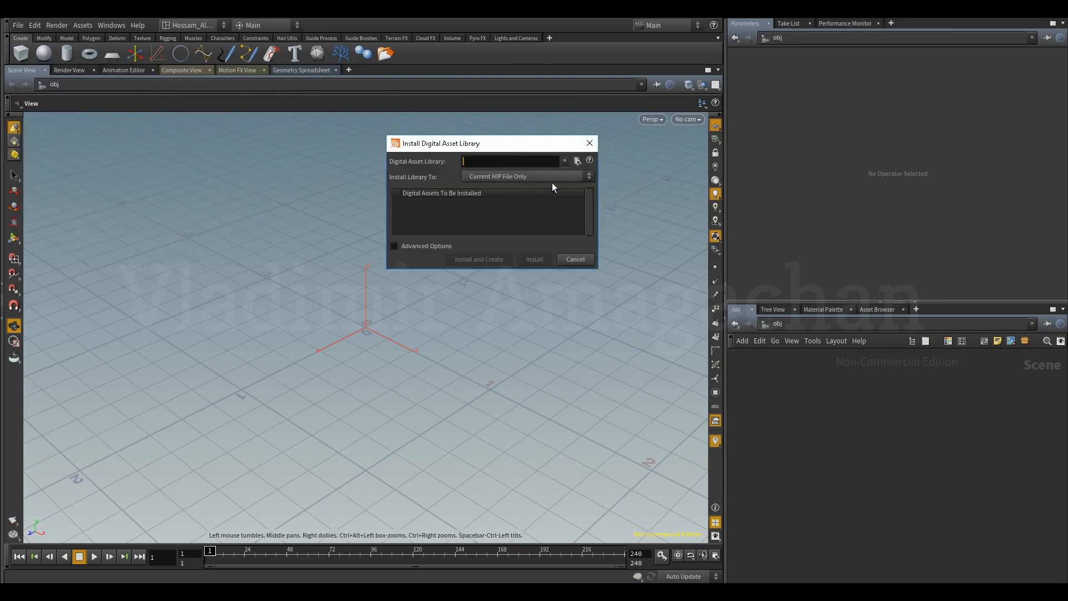
{"action": "left_click", "coordinate": [577, 161]}
{"action": "left_click", "coordinate": [413, 198]}
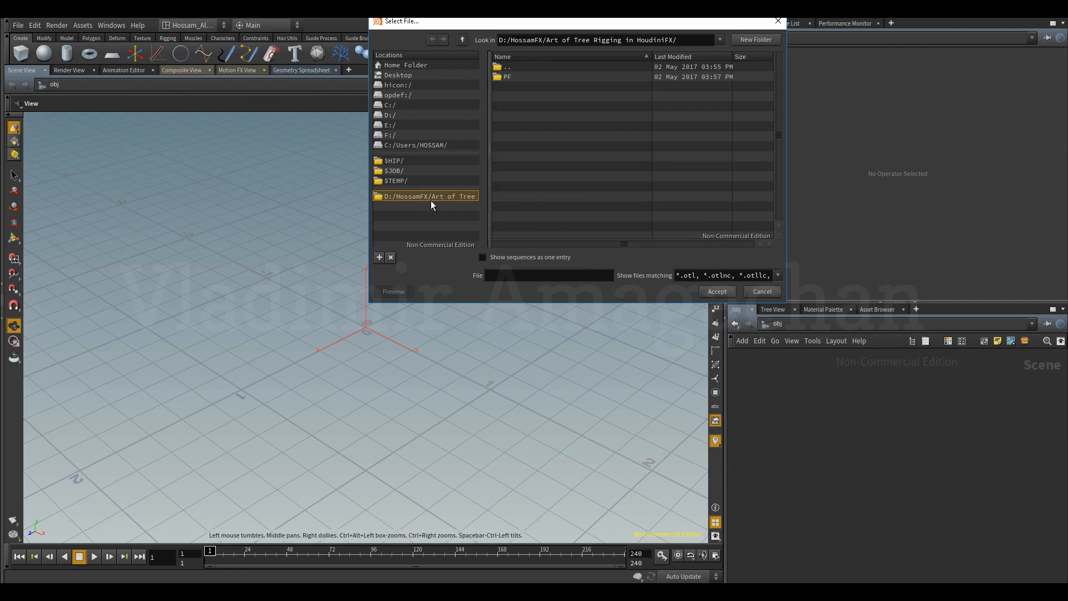
{"action": "double_click", "coordinate": [508, 77]}
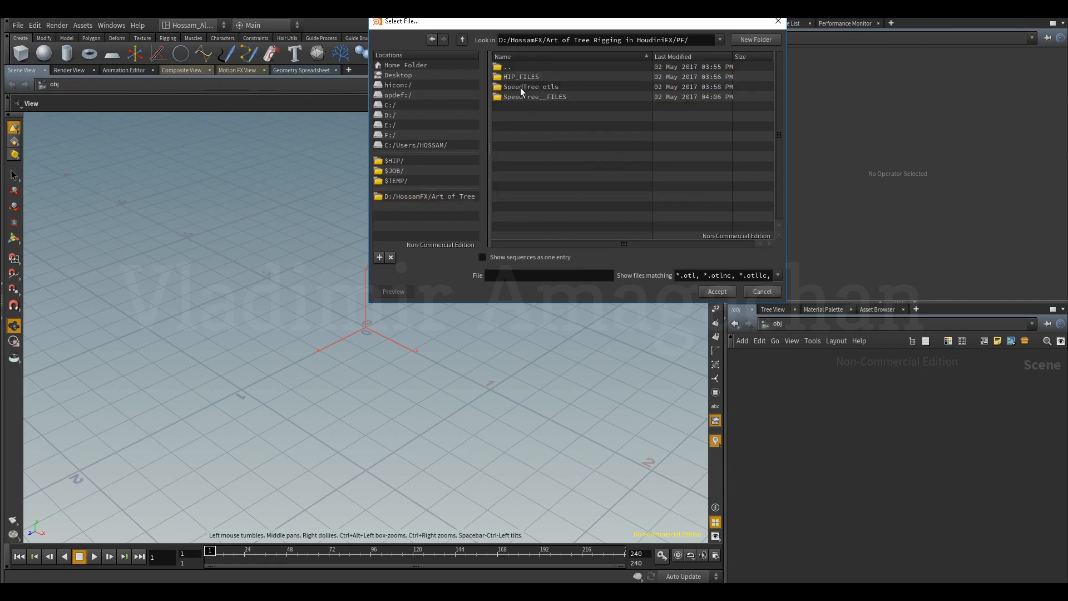
{"action": "double_click", "coordinate": [521, 88]}
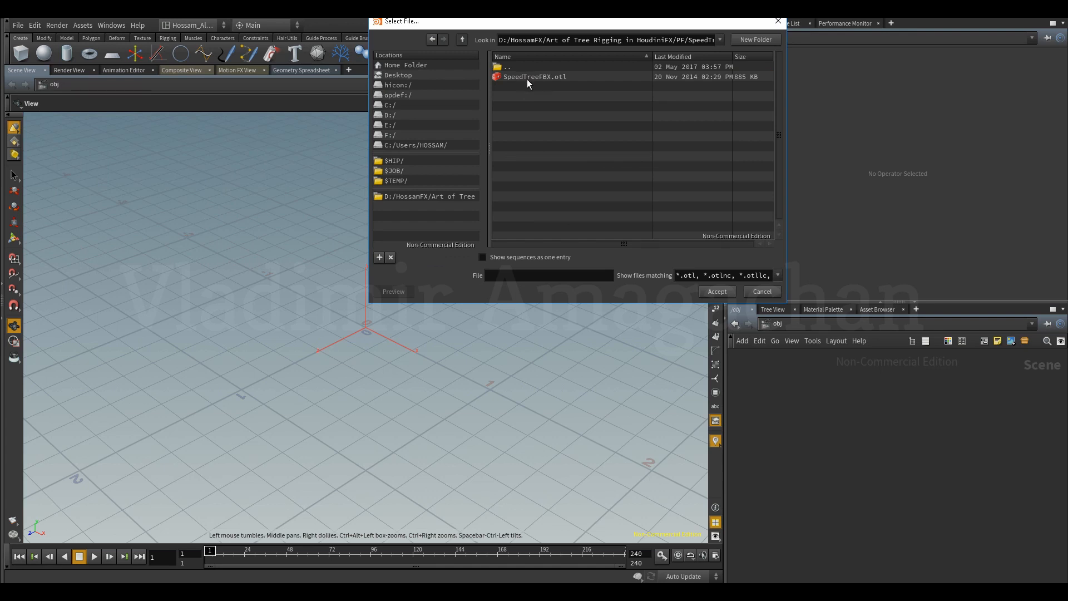
{"action": "left_click", "coordinate": [533, 78]}
{"action": "left_click", "coordinate": [716, 292]}
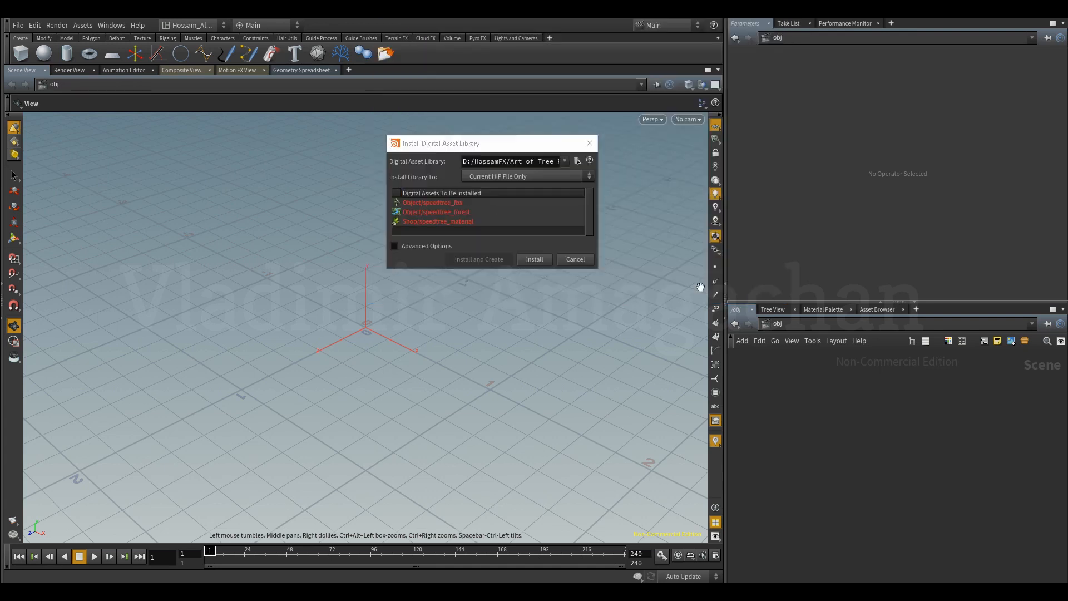
{"action": "left_click", "coordinate": [535, 260]}
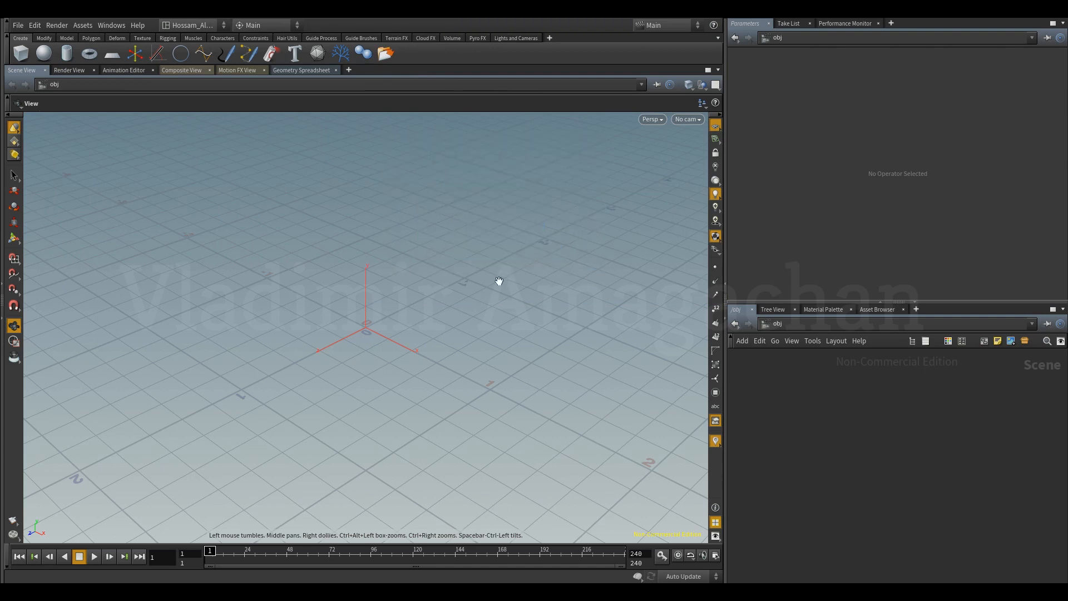
Create a SpeedTree FBX object and place it at the origin of the scene.
{"action": "key", "text": "Tab"}
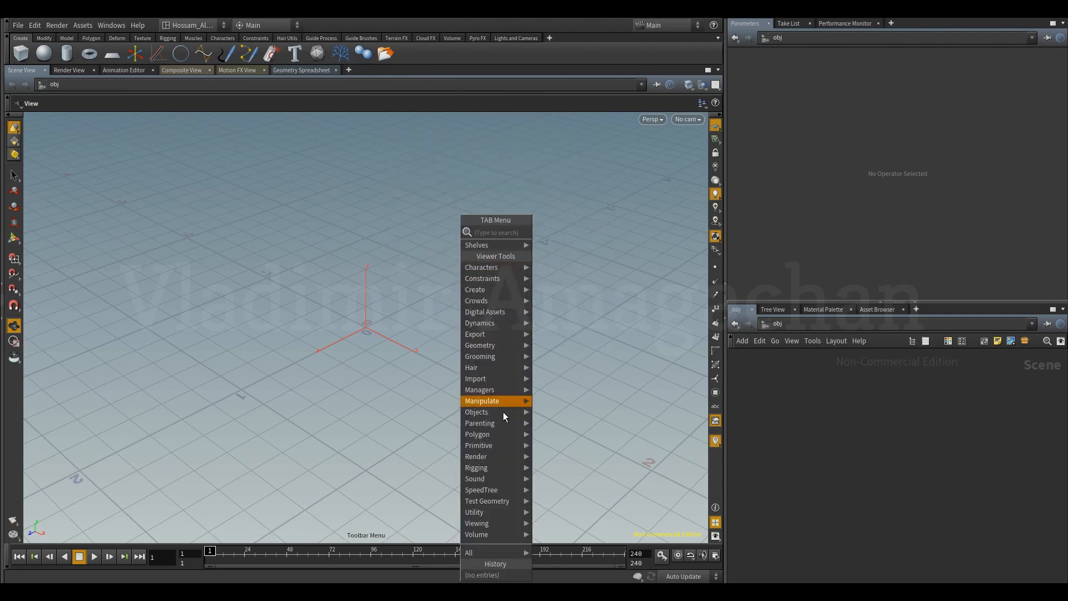
{"action": "mouse_move", "coordinate": [501, 490]}
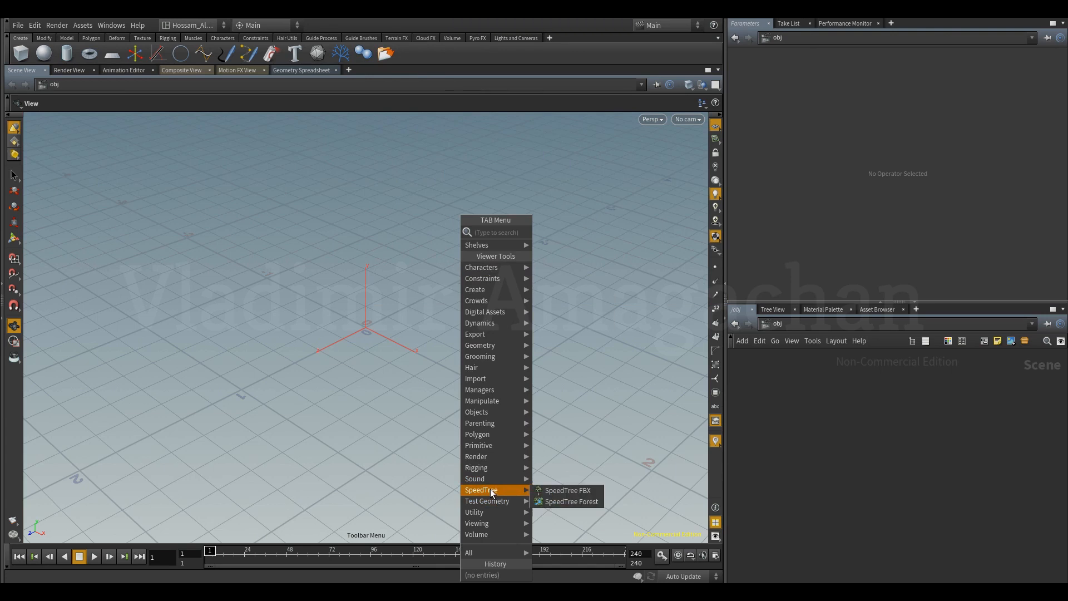
{"action": "left_click", "coordinate": [562, 491]}
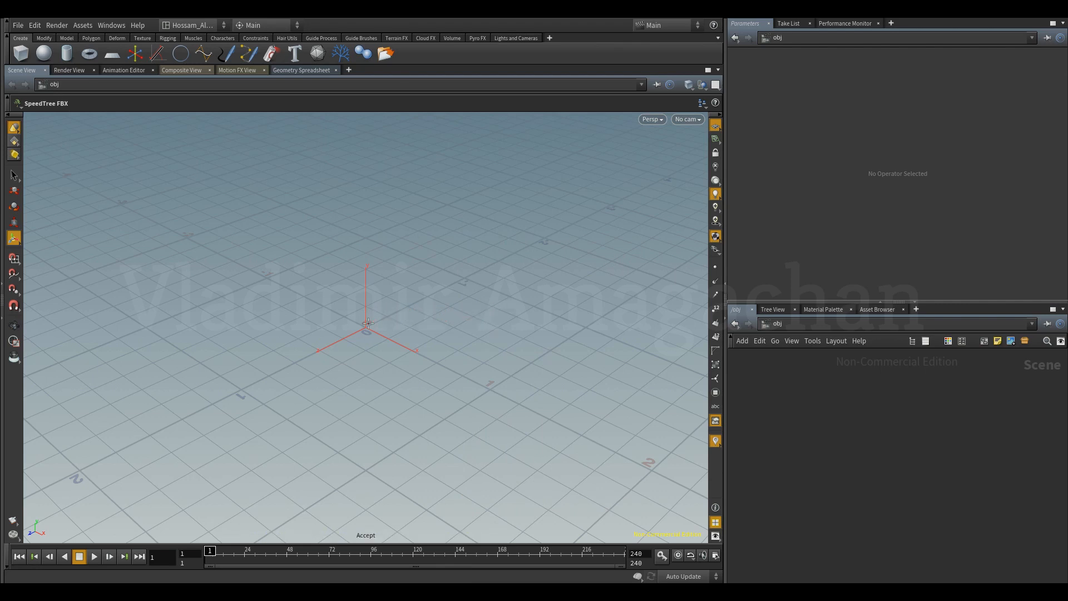
{"action": "left_click", "coordinate": [367, 322]}
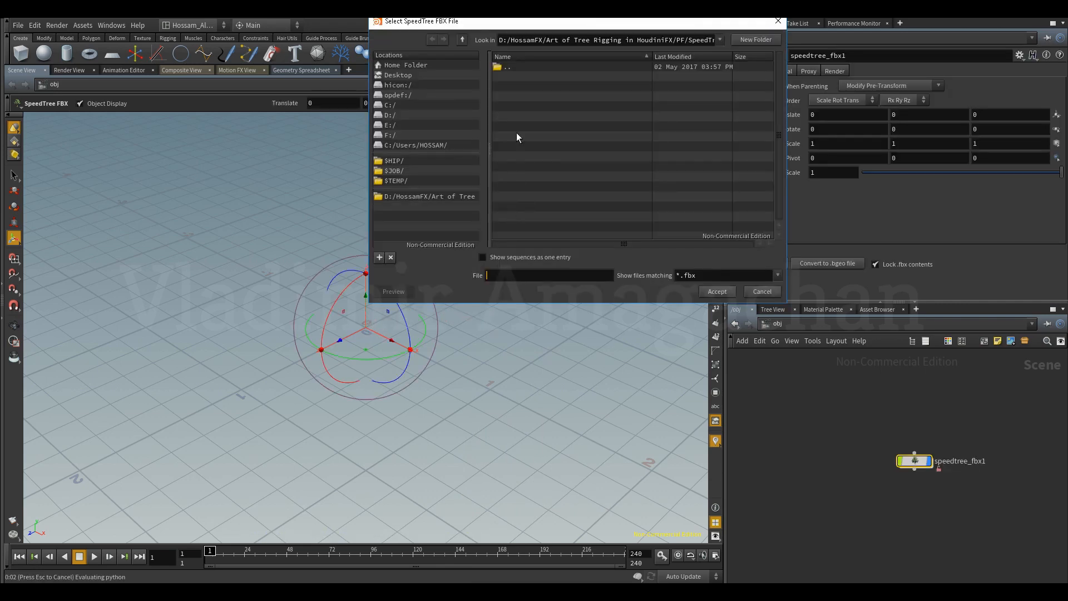
Load Hand Draw tree.fbx from the Tree Geometry Export folder in SpeedTree__FILES into the SpeedTree FBX object.
{"action": "left_click_drag", "start_coordinate": [534, 26], "coordinate": [369, 153]}
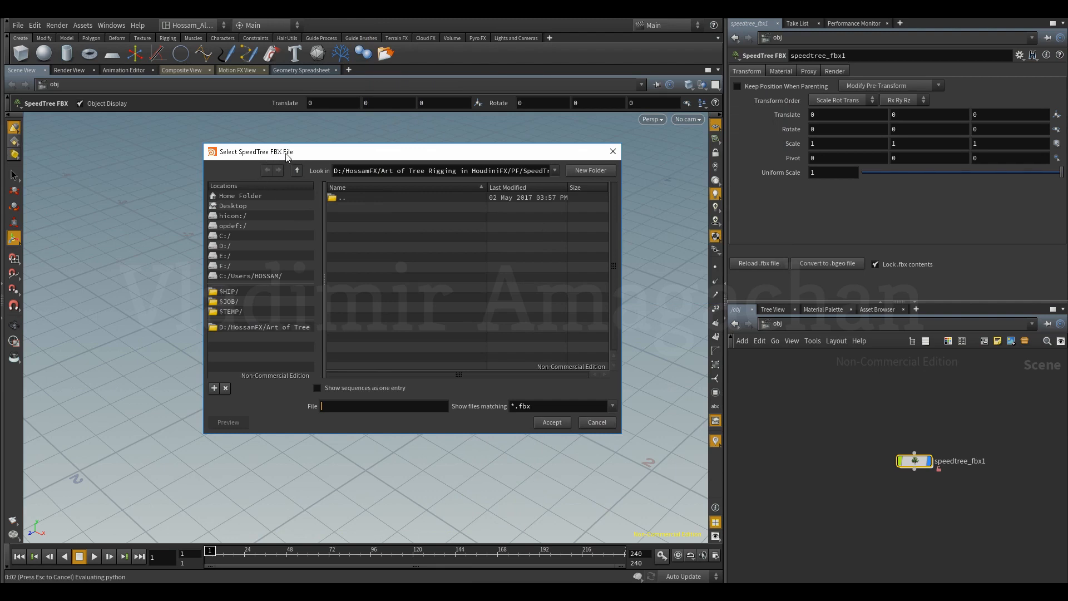
{"action": "left_click_drag", "start_coordinate": [321, 156], "coordinate": [351, 143]}
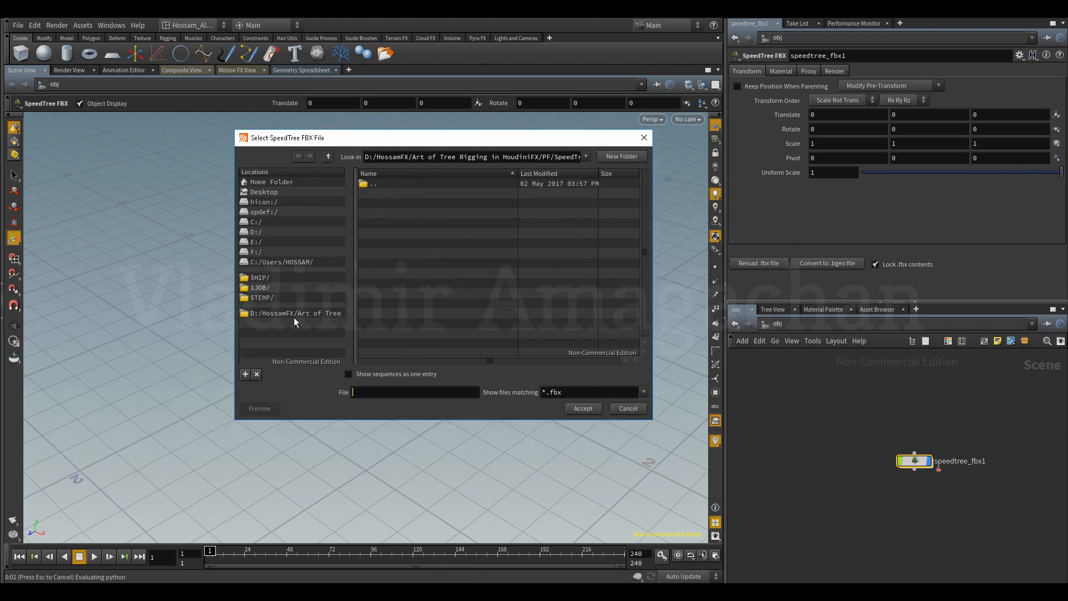
{"action": "left_click", "coordinate": [287, 313]}
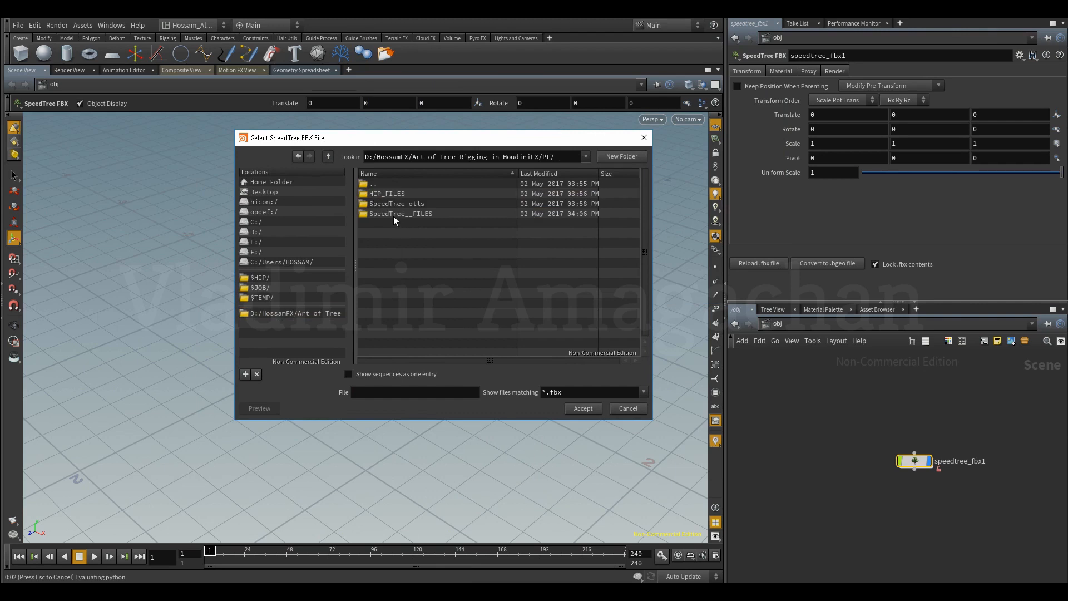
{"action": "double_click", "coordinate": [387, 214]}
{"action": "double_click", "coordinate": [393, 194]}
{"action": "left_click", "coordinate": [393, 195]}
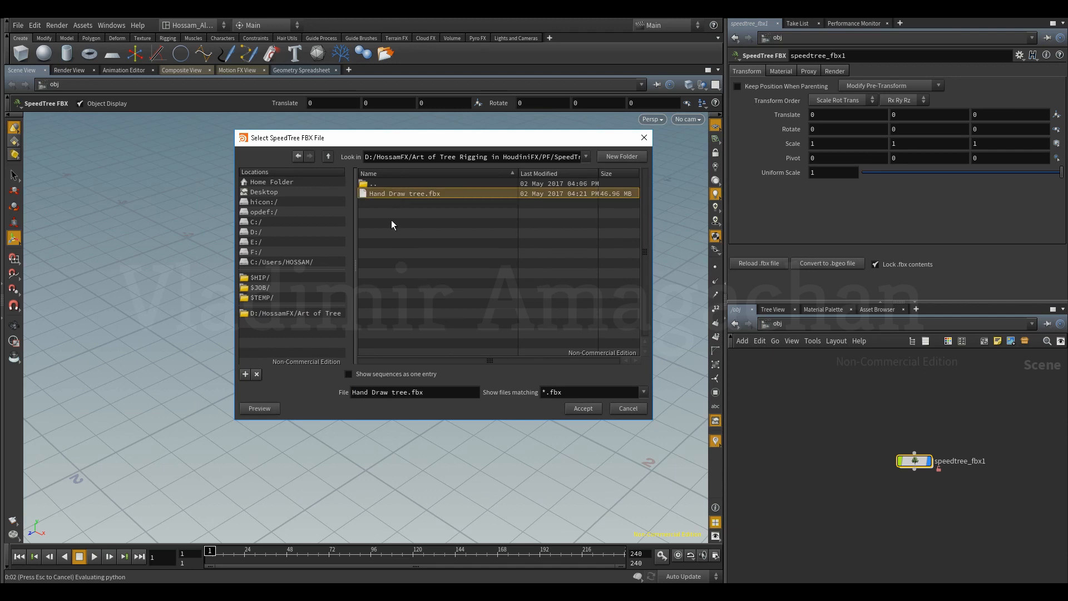
{"action": "left_click", "coordinate": [582, 409]}
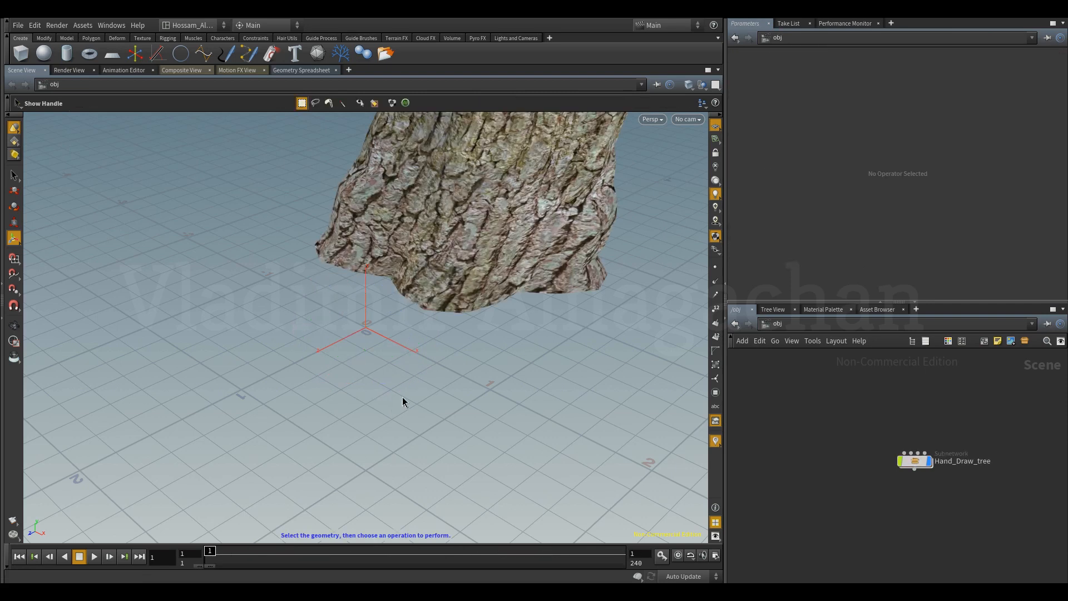
Bring the imported tree into view and open the contents of its Hand_Draw_tree subnetwork.
{"action": "left_click", "coordinate": [14, 325]}
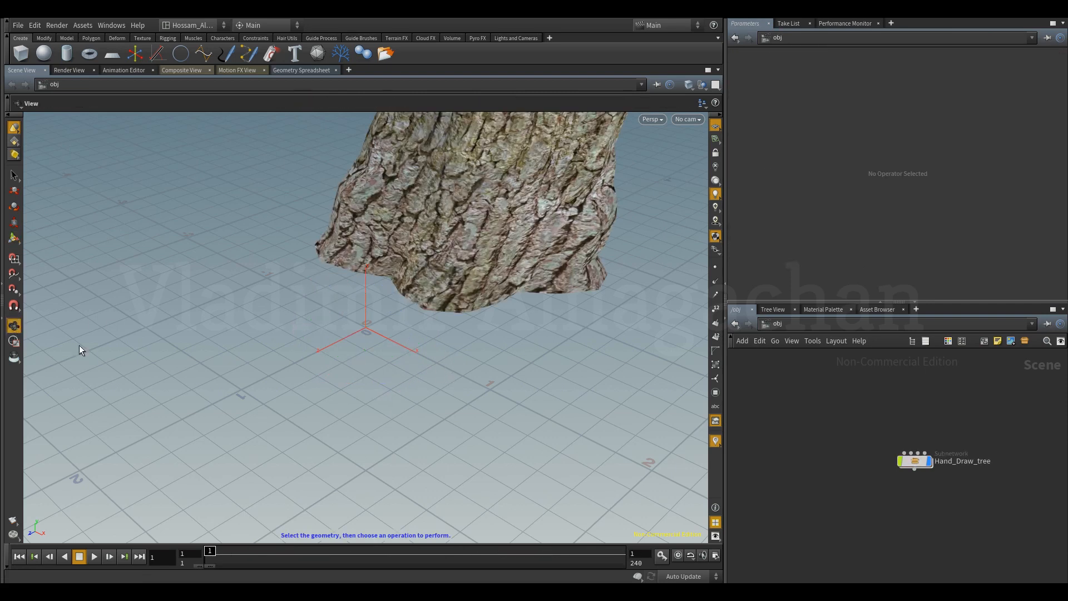
{"action": "scroll", "coordinate": [417, 331], "scroll_direction": "down", "scroll_amount": 5}
{"action": "mouse_move", "coordinate": [416, 330]}
{"action": "right_mouse_down"}
{"action": "mouse_move", "coordinate": [189, 369]}
{"action": "mouse_move", "coordinate": [254, 364]}
{"action": "mouse_move", "coordinate": [223, 371]}
{"action": "right_mouse_up"}
{"action": "right_click_drag", "start_coordinate": [404, 339], "coordinate": [311, 403]}
{"action": "left_click_drag", "start_coordinate": [310, 403], "coordinate": [480, 351]}
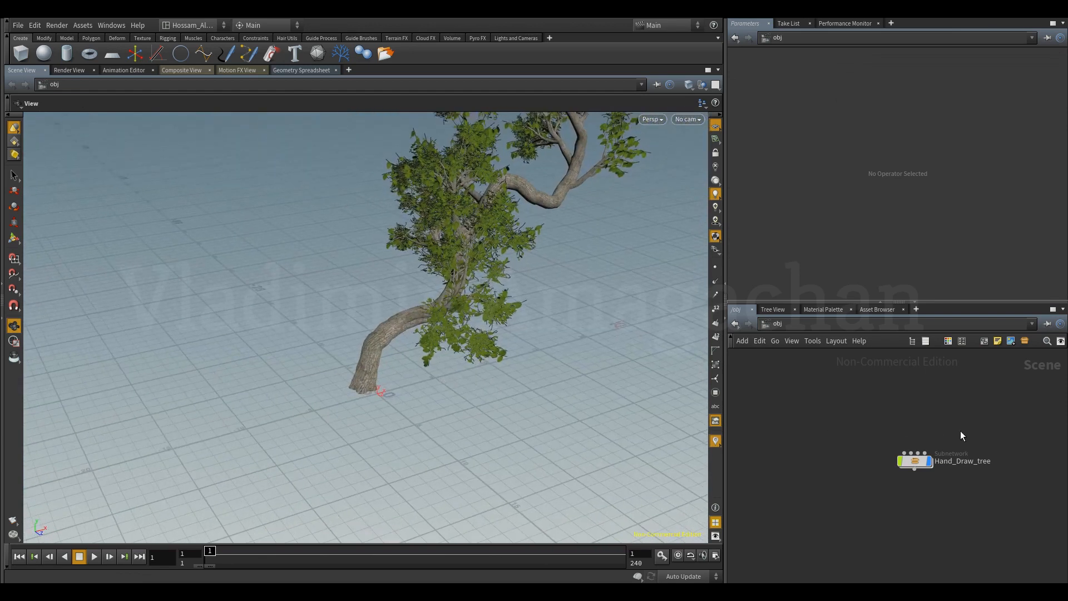
{"action": "middle_click_drag", "start_coordinate": [961, 430], "coordinate": [941, 420]}
{"action": "left_click_drag", "start_coordinate": [942, 418], "coordinate": [827, 481]}
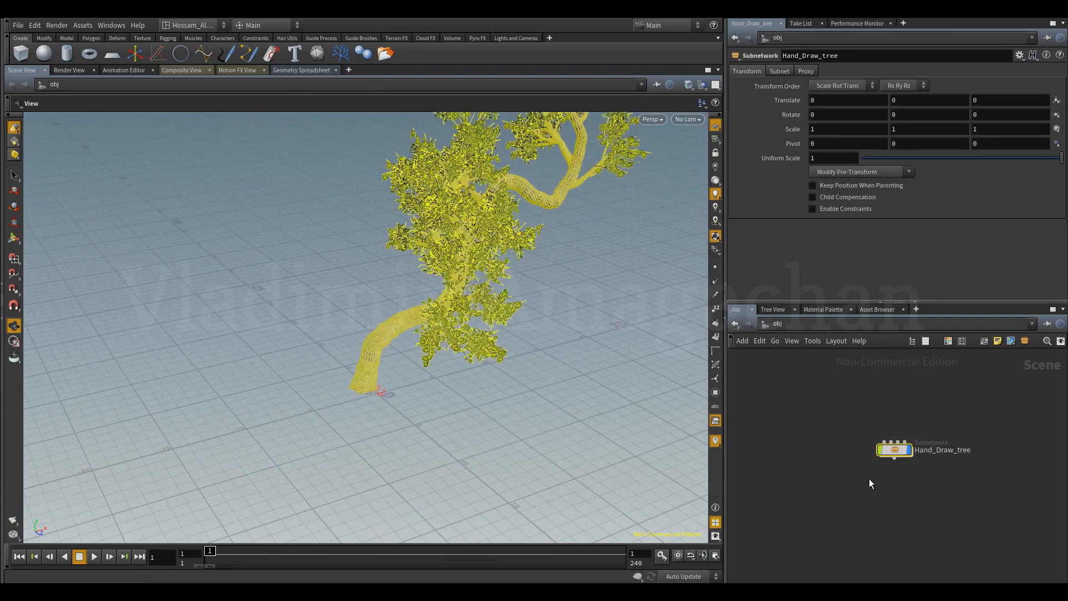
{"action": "left_click", "coordinate": [883, 473]}
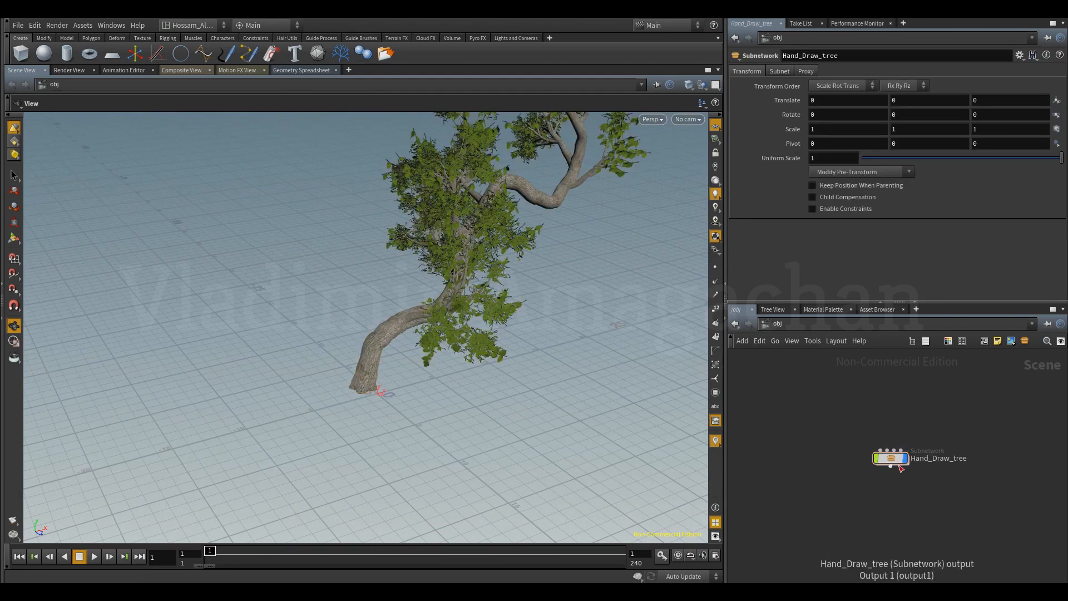
{"action": "scroll", "coordinate": [909, 469], "scroll_direction": "up", "scroll_amount": 2}
{"action": "double_click", "coordinate": [887, 455]}
{"action": "scroll", "coordinate": [890, 467], "scroll_direction": "down", "scroll_amount": 3}
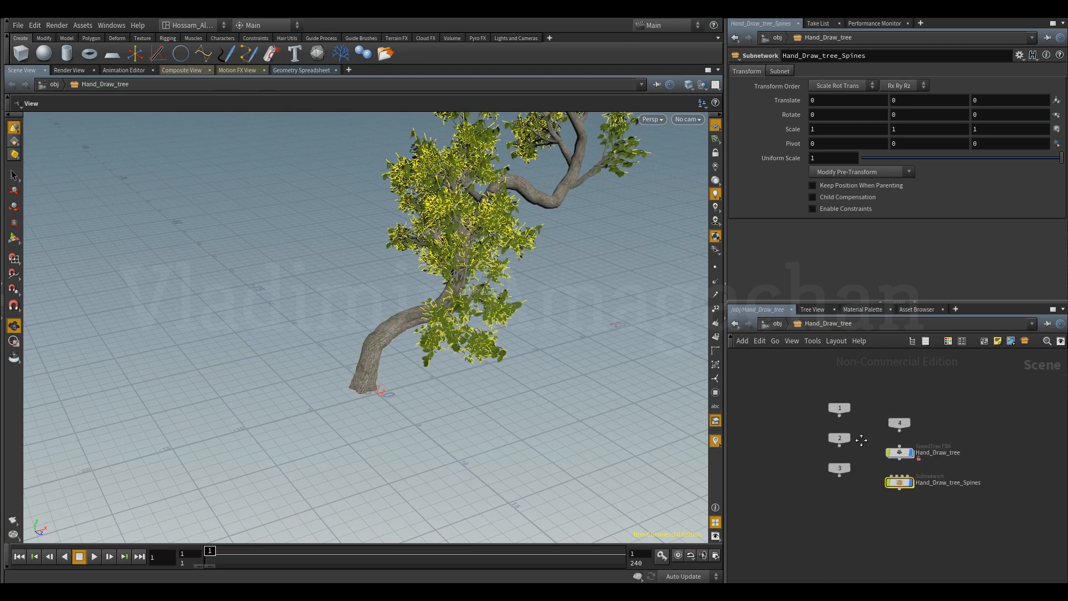
Move the Hand_Draw_tree_Spines subnetwork away from the Hand_Draw_tree node, and toggle the tree's display to compare the geometry with the spines.
{"action": "left_click_drag", "start_coordinate": [886, 471], "coordinate": [1007, 497]}
{"action": "left_click_drag", "start_coordinate": [886, 443], "coordinate": [906, 498]}
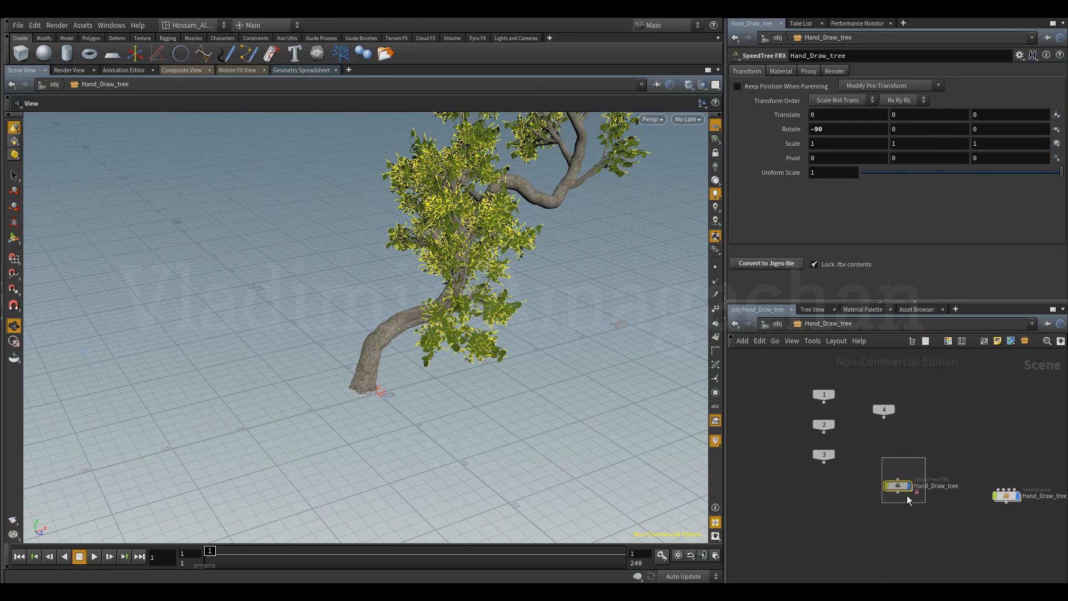
{"action": "scroll", "coordinate": [907, 496], "scroll_direction": "up", "scroll_amount": 4}
{"action": "scroll", "coordinate": [872, 517], "scroll_direction": "down", "scroll_amount": 4}
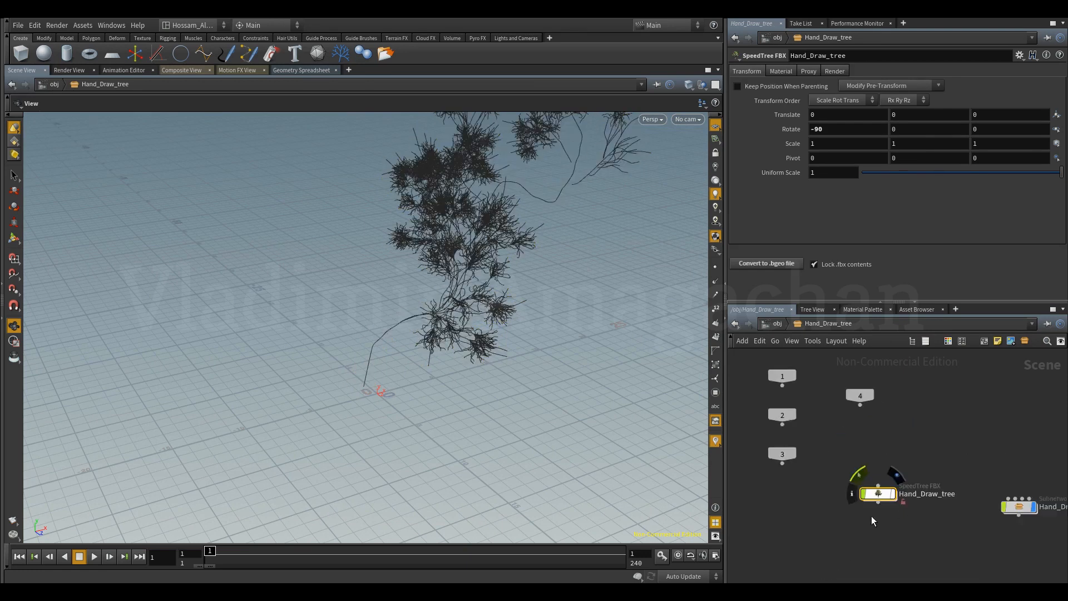
{"action": "middle_click_drag", "start_coordinate": [897, 526], "coordinate": [871, 503]}
{"action": "middle_click_drag", "start_coordinate": [967, 462], "coordinate": [933, 424]}
{"action": "scroll", "coordinate": [939, 436], "scroll_direction": "up", "scroll_amount": 3}
{"action": "middle_click_drag", "start_coordinate": [752, 463], "coordinate": [866, 465]}
{"action": "scroll", "coordinate": [891, 474], "scroll_direction": "down", "scroll_amount": 2}
{"action": "scroll", "coordinate": [880, 459], "scroll_direction": "up", "scroll_amount": 4}
{"action": "left_click", "coordinate": [871, 438]}
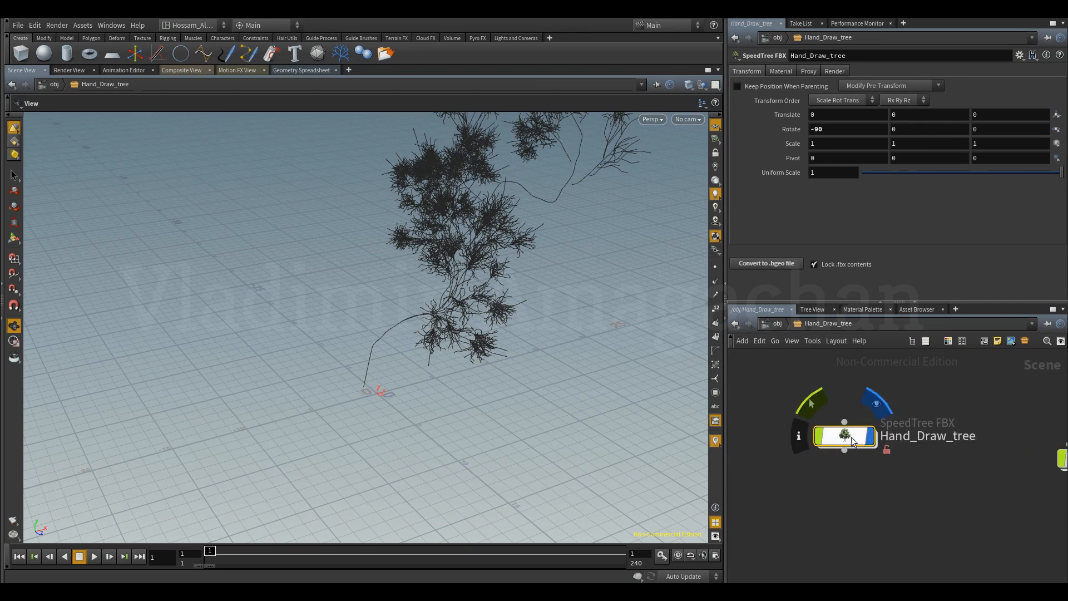
Open the contents of the Hand_Draw_tree SpeedTree FBX node and display its File node for Hand Draw tree.fbx.
{"action": "double_click", "coordinate": [851, 444]}
{"action": "middle_click_drag", "start_coordinate": [919, 459], "coordinate": [951, 399]}
{"action": "middle_click_drag", "start_coordinate": [859, 491], "coordinate": [870, 557]}
{"action": "scroll", "coordinate": [890, 402], "scroll_direction": "up", "scroll_amount": 4}
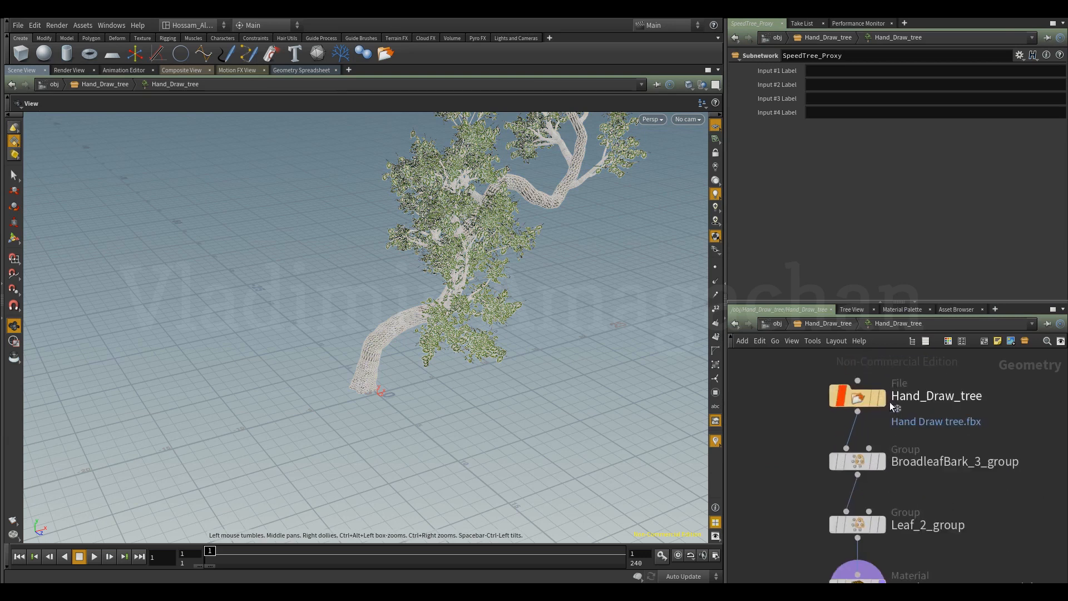
{"action": "left_click", "coordinate": [882, 401]}
{"action": "left_click", "coordinate": [859, 397]}
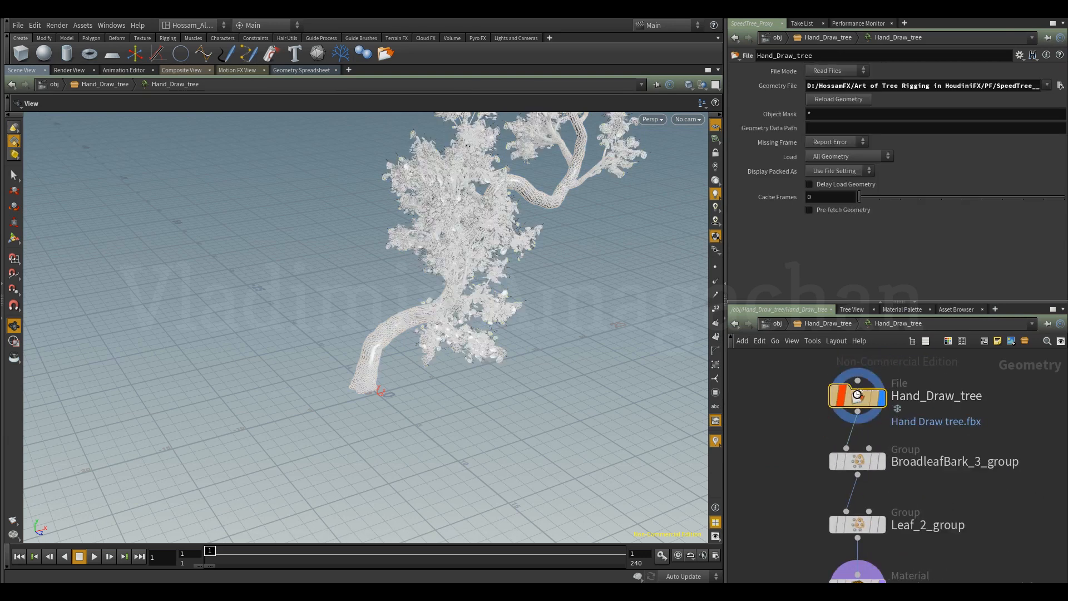
{"action": "scroll", "coordinate": [521, 332], "scroll_direction": "up", "scroll_amount": 3}
{"action": "left_click_drag", "start_coordinate": [521, 332], "coordinate": [552, 328]}
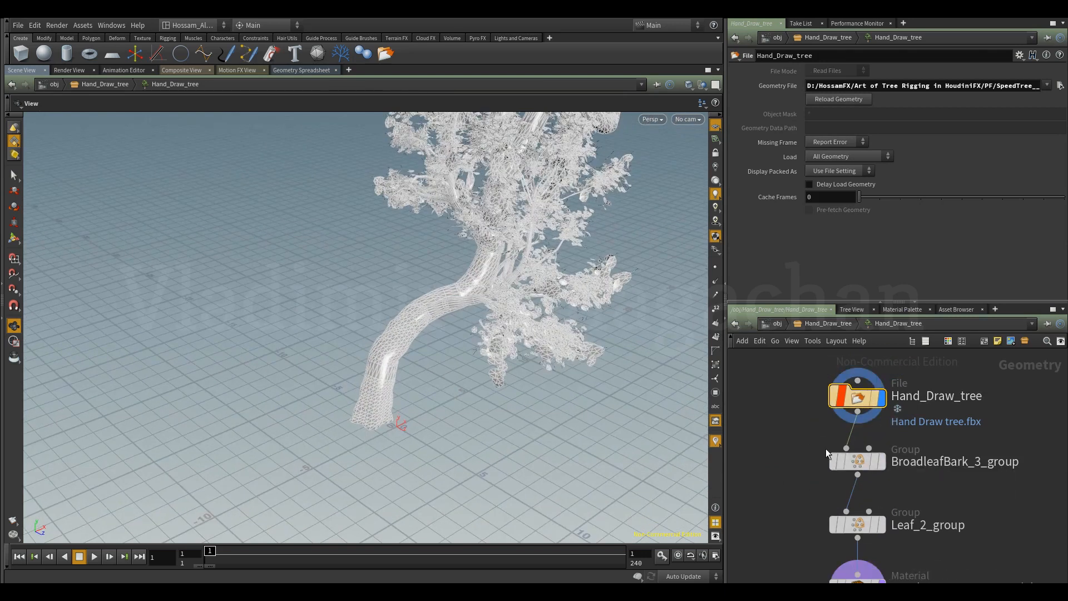
Display the BroadleafBark_3_group node and the Leaf_2_group node in turn to inspect the bark and leaf primitive groups.
{"action": "scroll", "coordinate": [813, 465], "scroll_direction": "down", "scroll_amount": 3}
{"action": "middle_click_drag", "start_coordinate": [811, 466], "coordinate": [818, 452]}
{"action": "scroll", "coordinate": [839, 448], "scroll_direction": "up", "scroll_amount": 4}
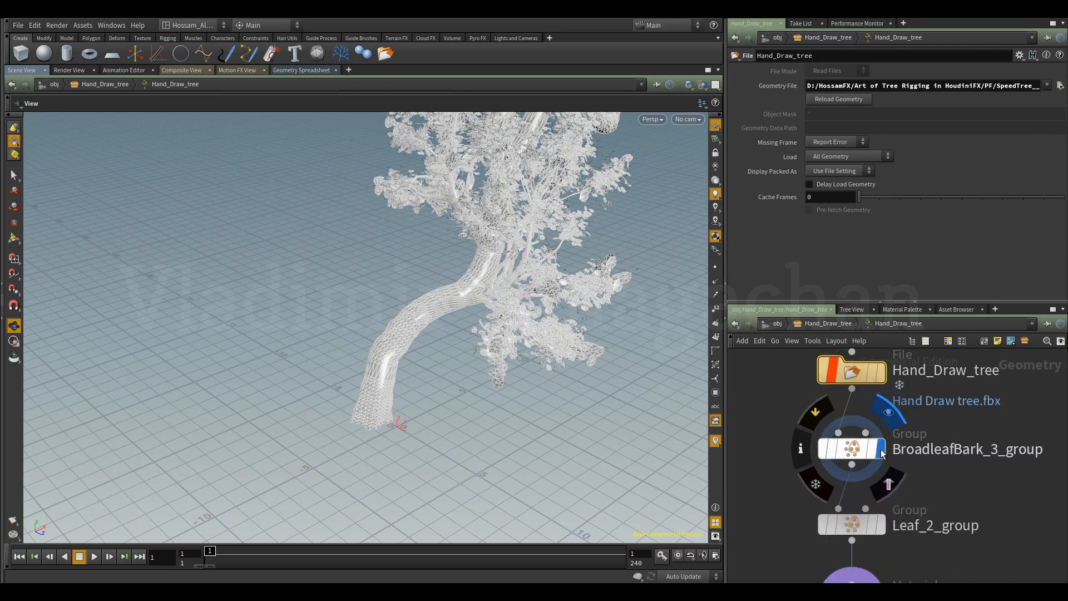
{"action": "left_click", "coordinate": [856, 449]}
{"action": "scroll", "coordinate": [820, 488], "scroll_direction": "down", "scroll_amount": 3}
{"action": "mouse_move", "coordinate": [810, 487]}
{"action": "middle_mouse_down"}
{"action": "mouse_move", "coordinate": [826, 473]}
{"action": "mouse_move", "coordinate": [820, 484]}
{"action": "middle_mouse_up"}
{"action": "left_click_drag", "start_coordinate": [314, 370], "coordinate": [461, 374]}
{"action": "scroll", "coordinate": [877, 480], "scroll_direction": "up", "scroll_amount": 4}
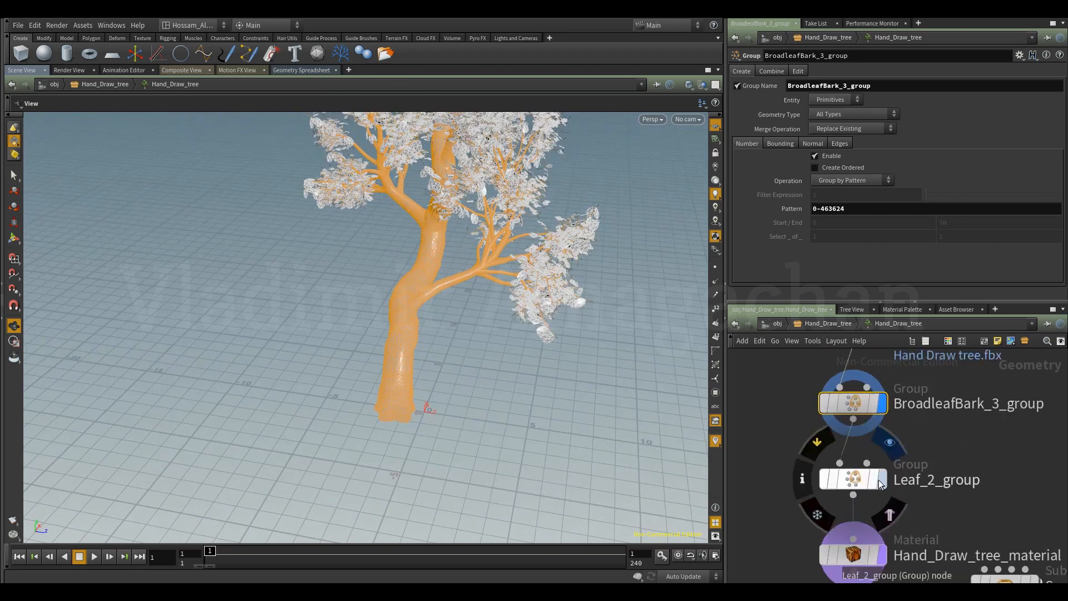
{"action": "left_click", "coordinate": [849, 479]}
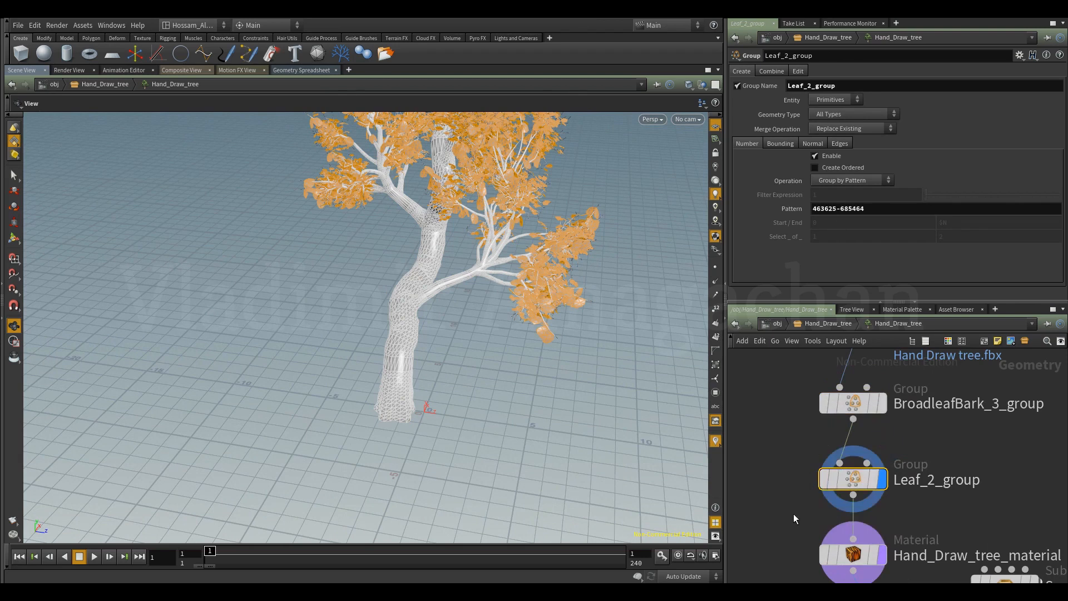
Inspect the Hand_Draw_tree_material node and finish with the Display_Toggle switch as the displayed node.
{"action": "scroll", "coordinate": [857, 484], "scroll_direction": "down", "scroll_amount": 2}
{"action": "scroll", "coordinate": [870, 492], "scroll_direction": "up", "scroll_amount": 3}
{"action": "left_click", "coordinate": [892, 491]}
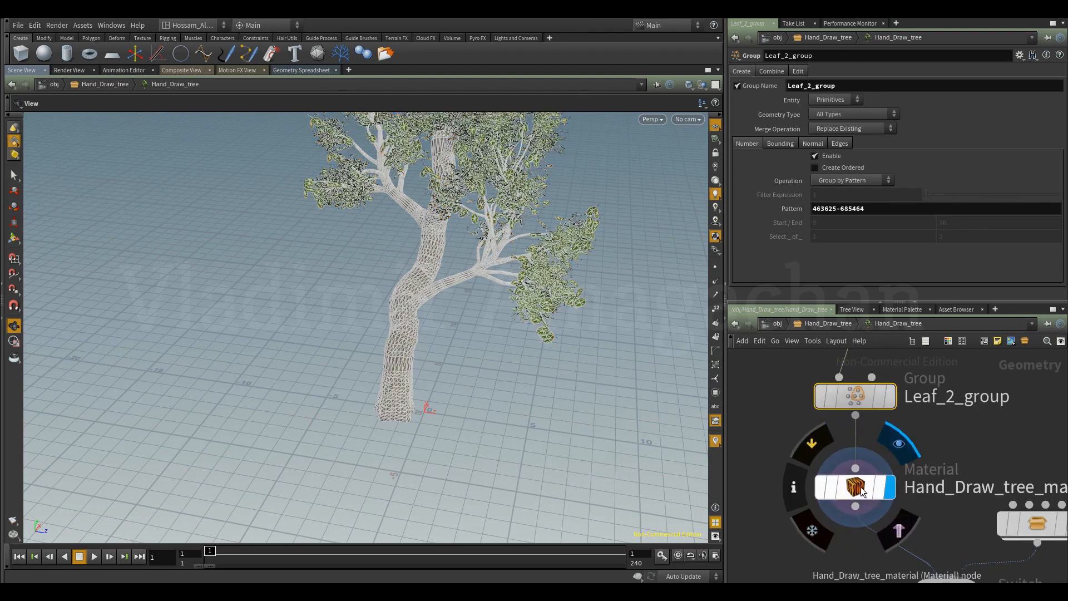
{"action": "left_click", "coordinate": [858, 490]}
{"action": "scroll", "coordinate": [828, 511], "scroll_direction": "down", "scroll_amount": 4}
{"action": "middle_click_drag", "start_coordinate": [828, 511], "coordinate": [826, 480]}
{"action": "scroll", "coordinate": [860, 511], "scroll_direction": "up", "scroll_amount": 4}
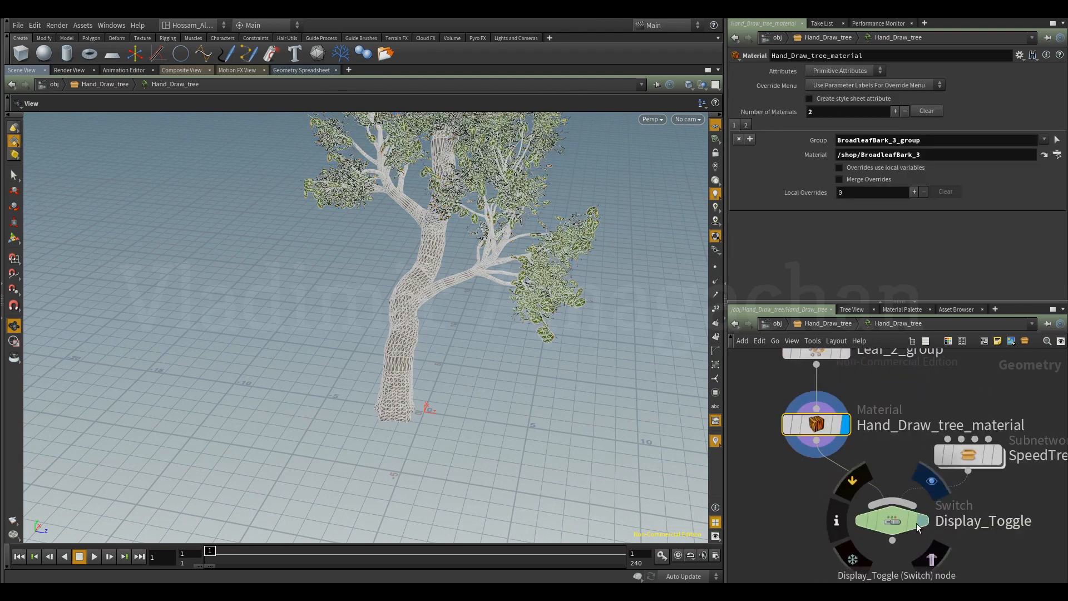
{"action": "left_click", "coordinate": [892, 524]}
{"action": "scroll", "coordinate": [828, 521], "scroll_direction": "down", "scroll_amount": 5}
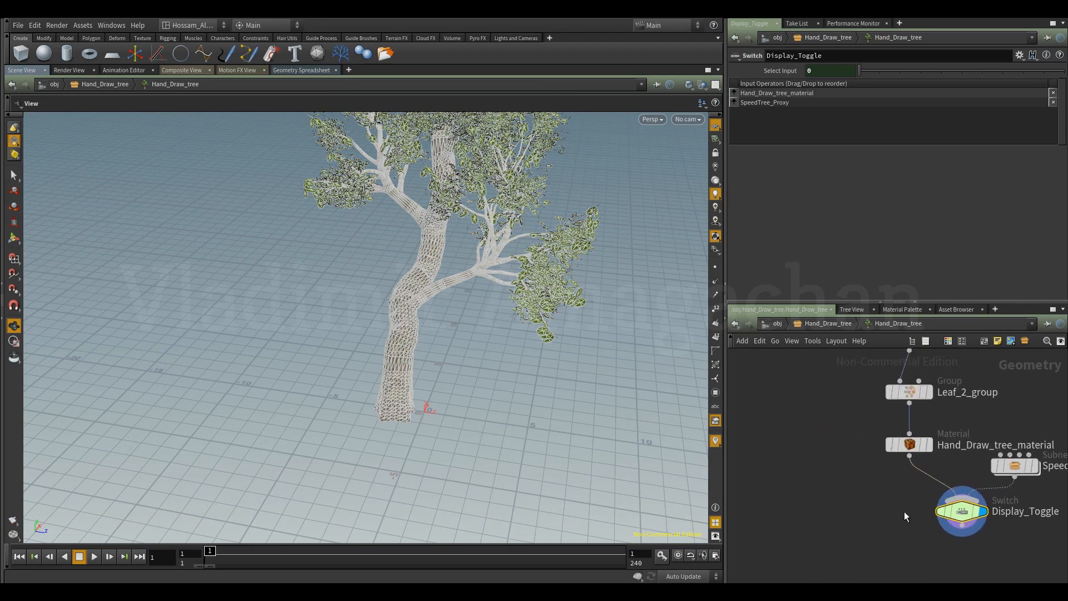
Return to the Hand_Draw_tree subnetwork and inspect the textured tree.
{"action": "left_click", "coordinate": [735, 323]}
{"action": "left_click", "coordinate": [794, 413]}
{"action": "middle_click_drag", "start_coordinate": [794, 413], "coordinate": [794, 437]}
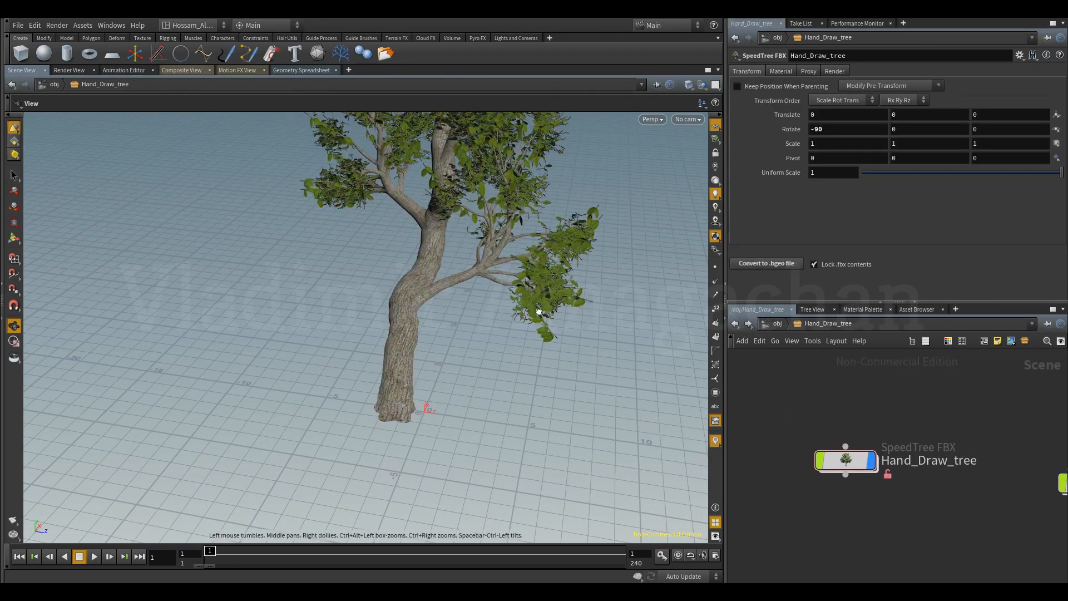
{"action": "left_click_drag", "start_coordinate": [561, 315], "coordinate": [489, 301]}
{"action": "left_click_drag", "start_coordinate": [468, 335], "coordinate": [635, 390]}
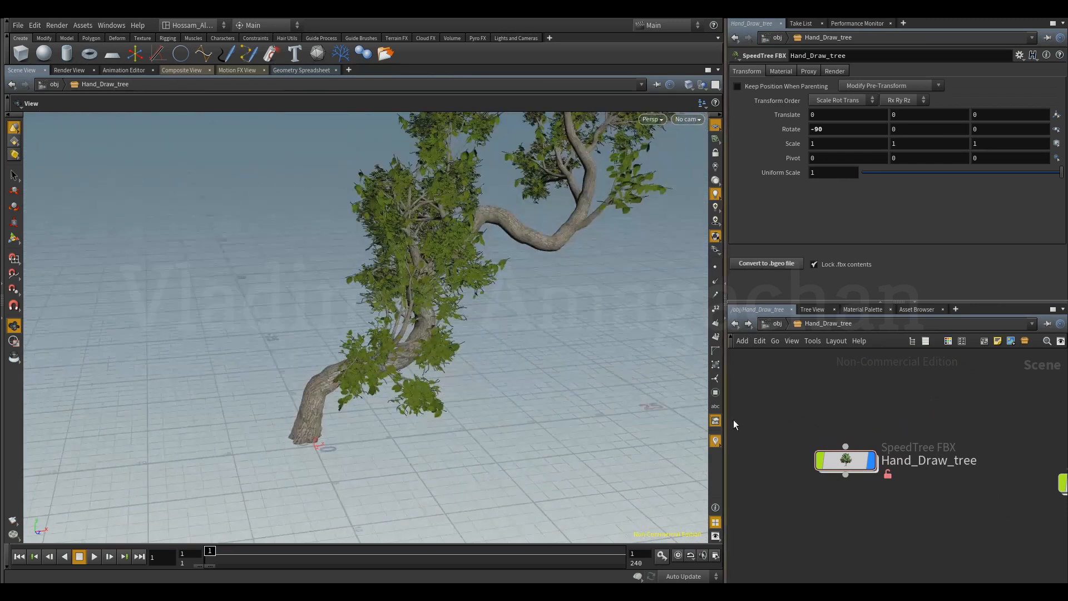
Hide the Hand_Draw_tree geometry and leave only the spines displayed.
{"action": "left_click", "coordinate": [877, 427]}
{"action": "scroll", "coordinate": [893, 496], "scroll_direction": "down", "scroll_amount": 5}
{"action": "middle_click_drag", "start_coordinate": [897, 499], "coordinate": [821, 483]}
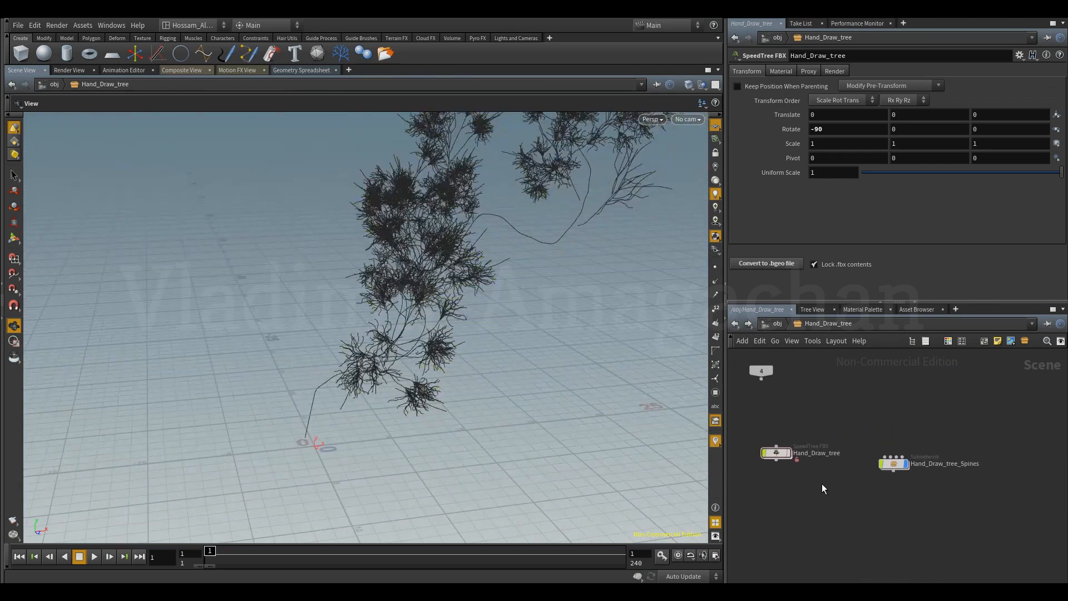
{"action": "middle_click_drag", "start_coordinate": [818, 426], "coordinate": [837, 412]}
{"action": "scroll", "coordinate": [780, 457], "scroll_direction": "up", "scroll_amount": 5}
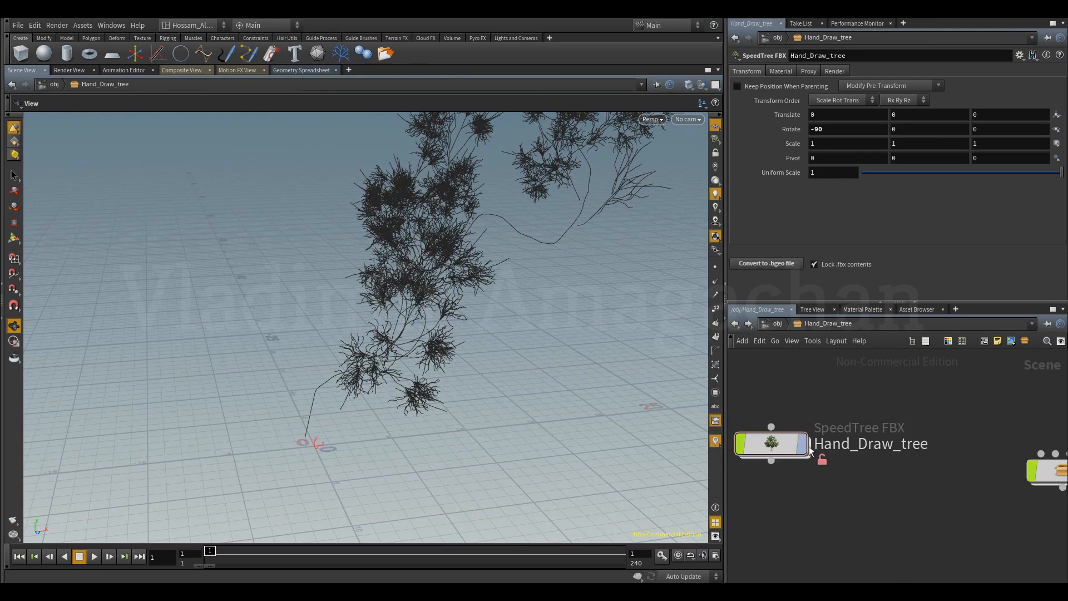
{"action": "scroll", "coordinate": [883, 487], "scroll_direction": "down", "scroll_amount": 3}
{"action": "middle_click_drag", "start_coordinate": [882, 488], "coordinate": [859, 484]}
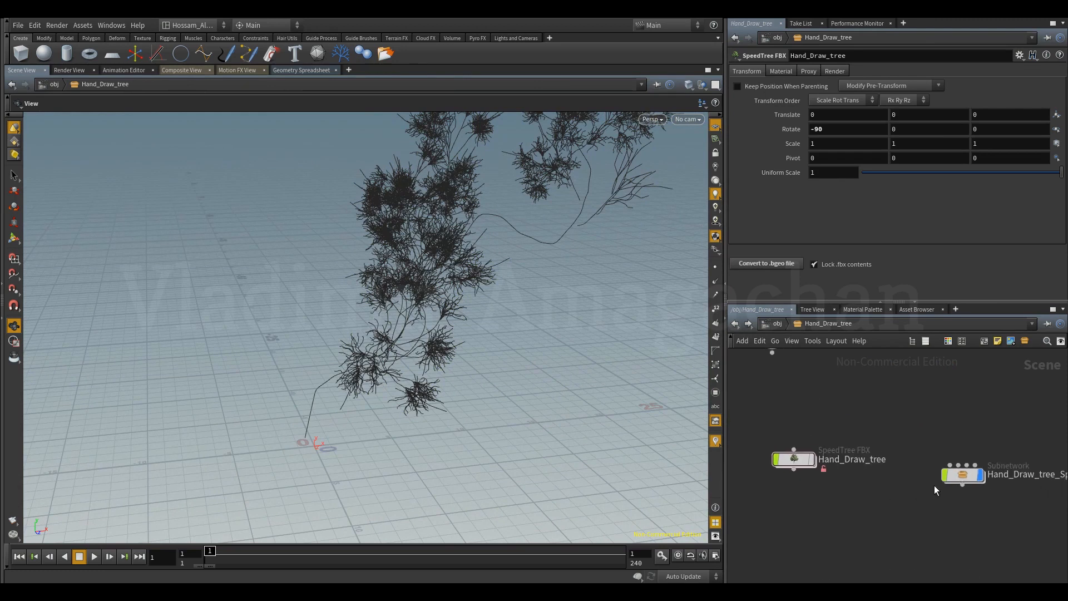
Open the contents of the Hand_Draw_tree_Spines subnetwork.
{"action": "middle_click_drag", "start_coordinate": [969, 439], "coordinate": [918, 416]}
{"action": "scroll", "coordinate": [924, 450], "scroll_direction": "up", "scroll_amount": 2}
{"action": "middle_click_drag", "start_coordinate": [935, 480], "coordinate": [903, 483]}
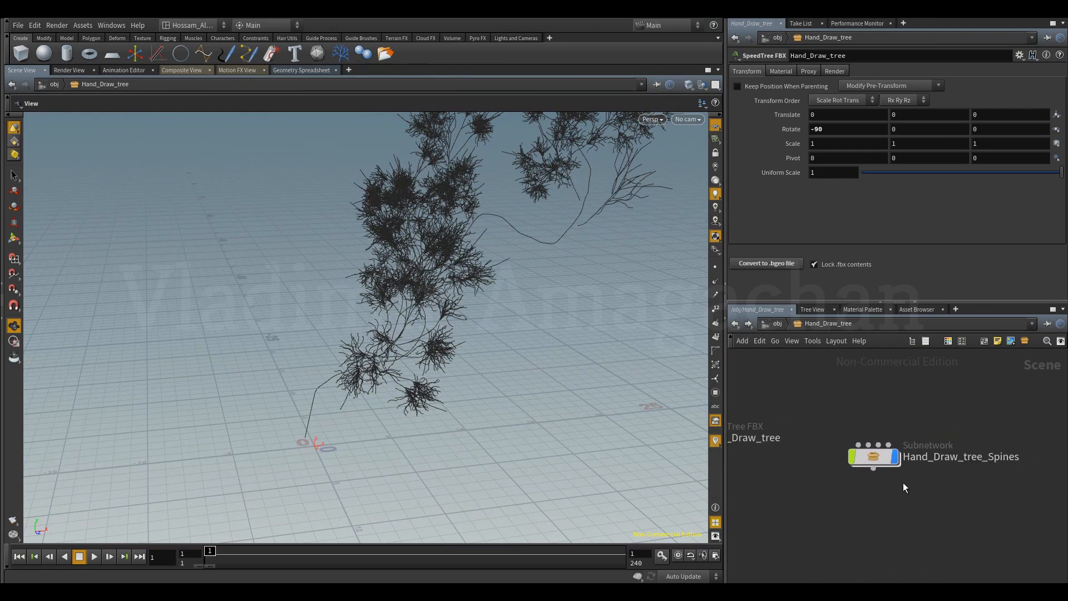
{"action": "left_click", "coordinate": [878, 458]}
{"action": "double_click", "coordinate": [878, 458]}
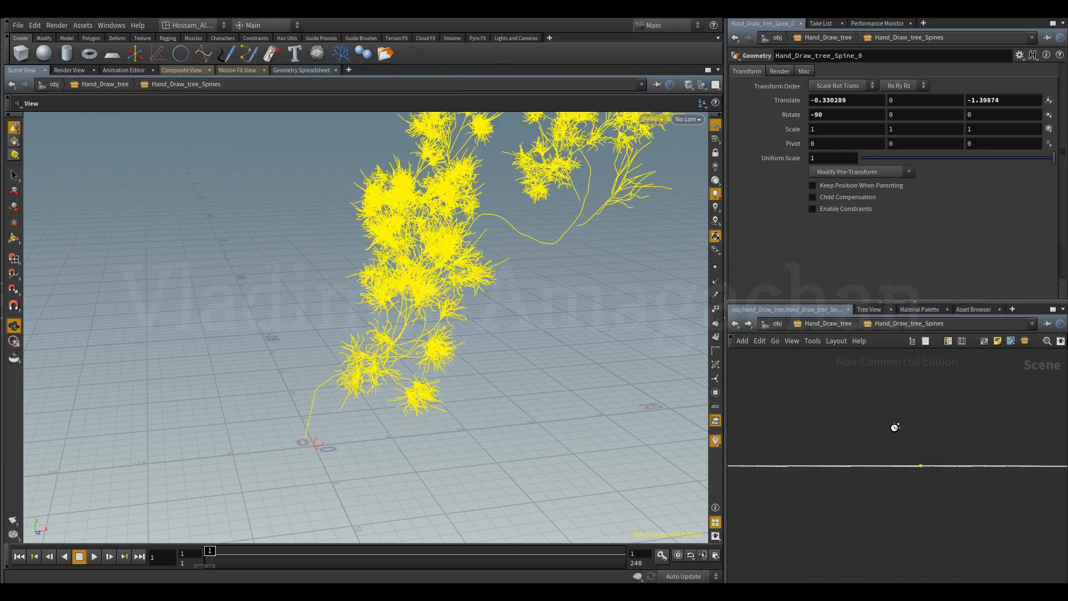
{"action": "scroll", "coordinate": [912, 483], "scroll_direction": "up", "scroll_amount": 3}
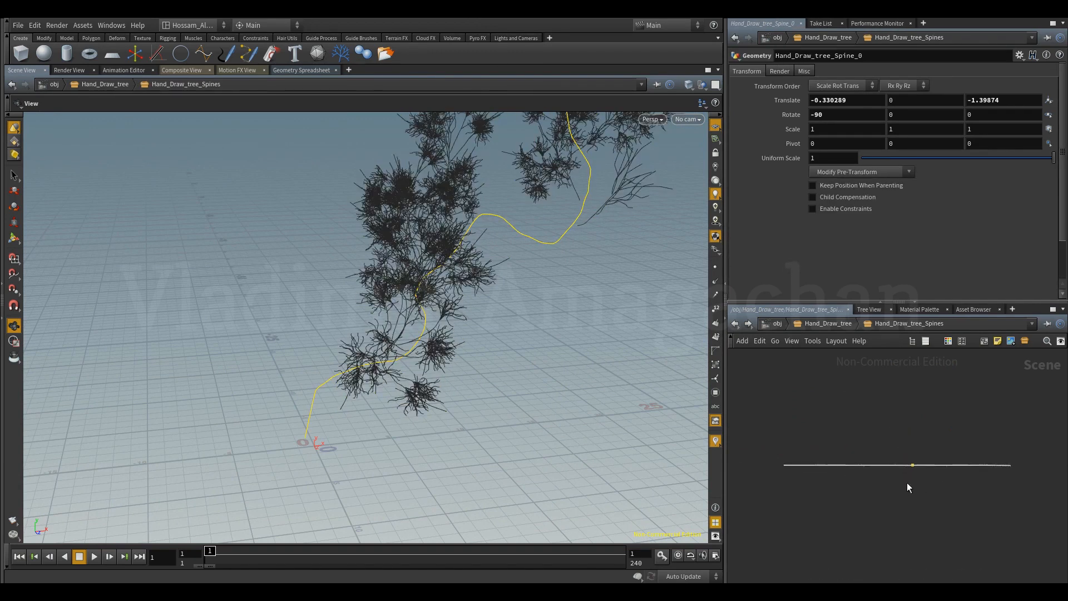
Select all the spine nodes to highlight every curve of the tree, and clear the selection.
{"action": "left_click", "coordinate": [1017, 436]}
{"action": "left_click_drag", "start_coordinate": [996, 470], "coordinate": [773, 517]}
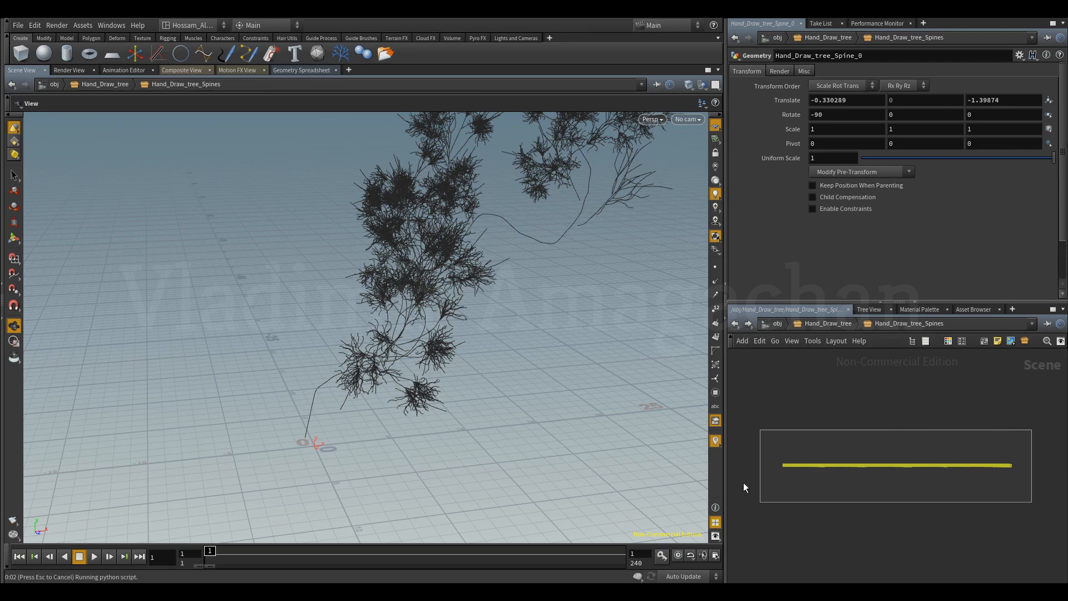
{"action": "left_click_drag", "start_coordinate": [431, 346], "coordinate": [626, 424]}
{"action": "left_click", "coordinate": [821, 492]}
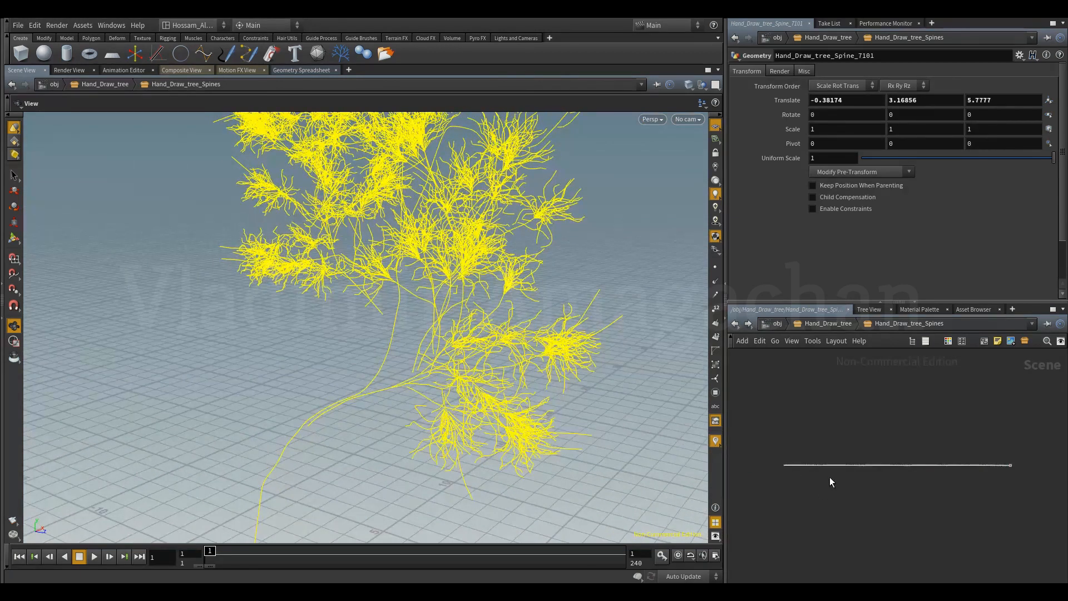
Examine the long row of spine nodes and how the child spines branch from their parents.
{"action": "middle_click_drag", "start_coordinate": [909, 439], "coordinate": [899, 404]}
{"action": "scroll", "coordinate": [889, 448], "scroll_direction": "up", "scroll_amount": 5}
{"action": "middle_click_drag", "start_coordinate": [890, 453], "coordinate": [908, 466]}
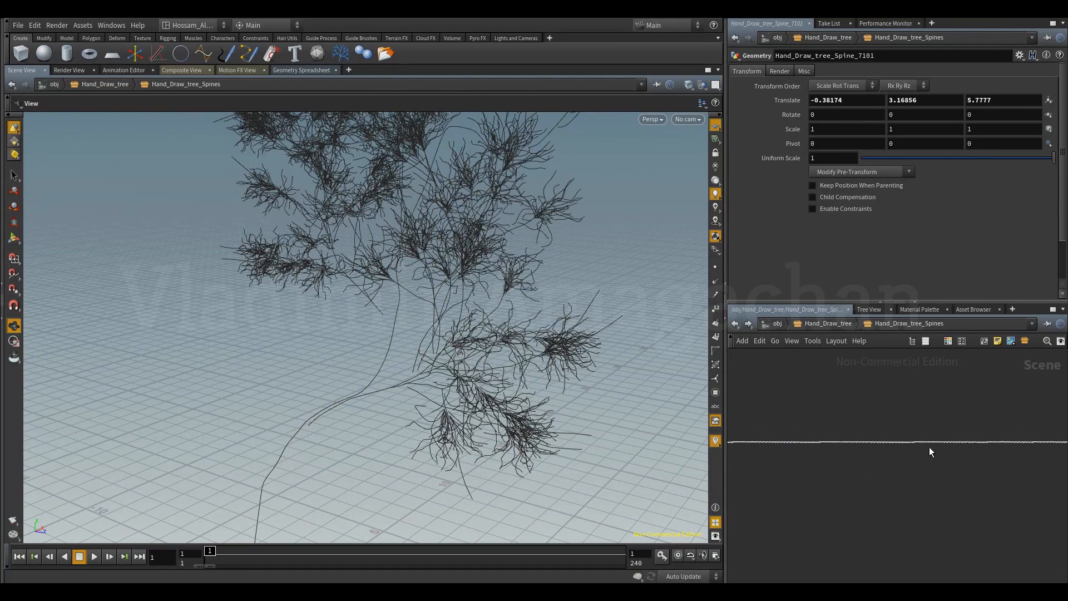
{"action": "left_click_drag", "start_coordinate": [533, 377], "coordinate": [459, 409]}
{"action": "middle_click_drag", "start_coordinate": [890, 472], "coordinate": [975, 475]}
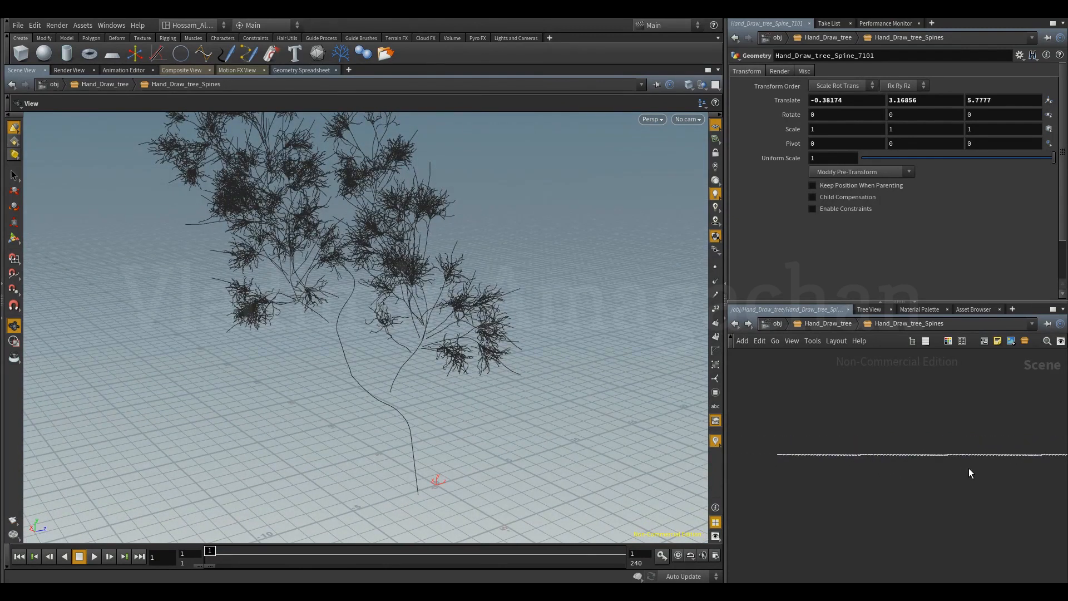
{"action": "scroll", "coordinate": [916, 452], "scroll_direction": "up", "scroll_amount": 5}
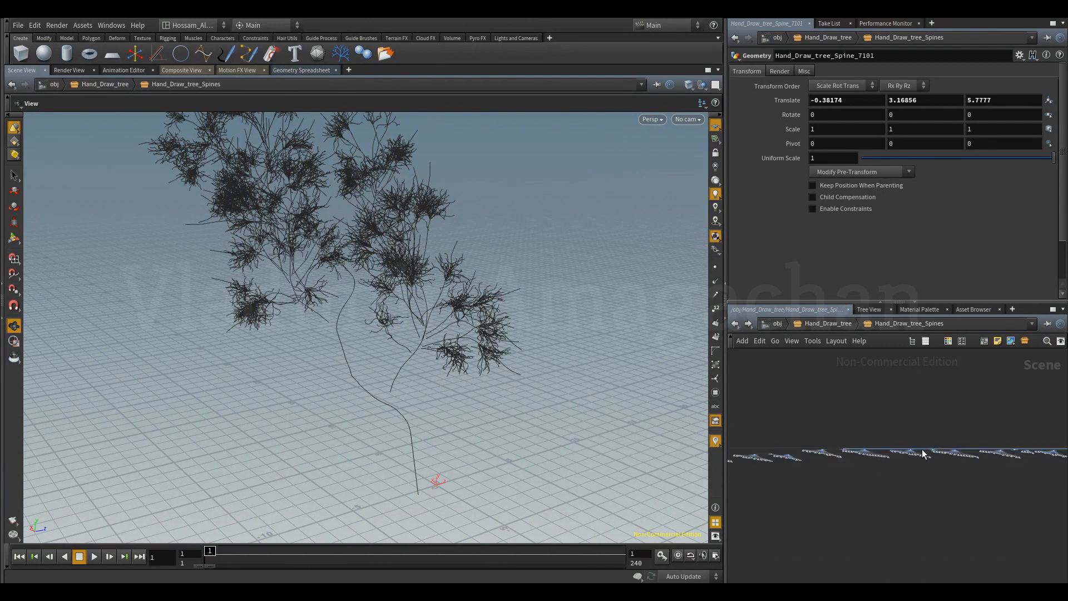
{"action": "scroll", "coordinate": [924, 477], "scroll_direction": "down", "scroll_amount": 4}
{"action": "middle_click_drag", "start_coordinate": [1032, 464], "coordinate": [856, 469]}
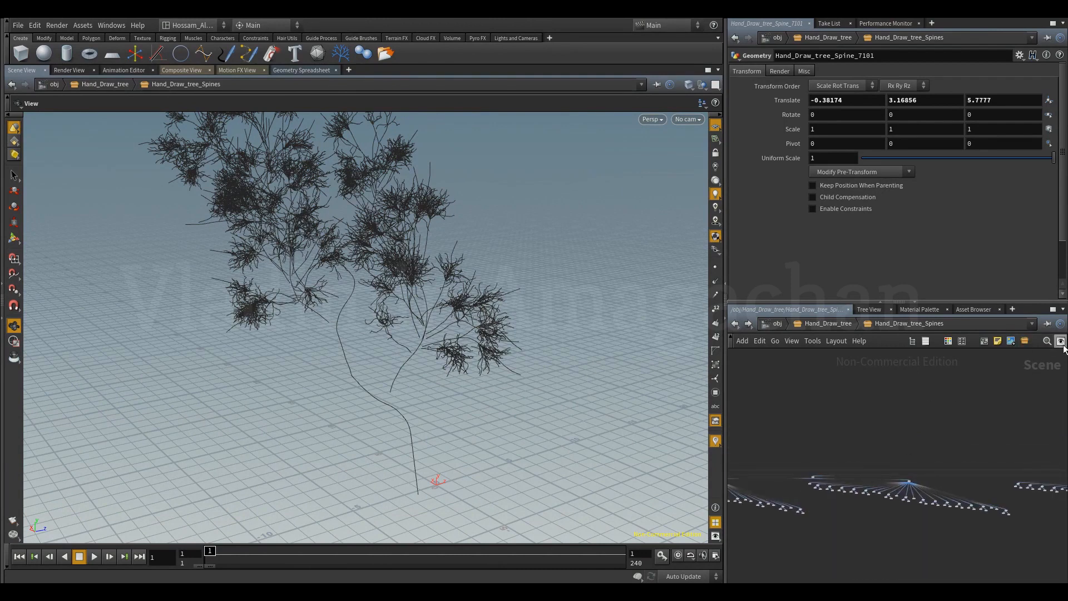
Lower Long Wire Fading to its minimum in the network view display options.
{"action": "key", "text": "d"}
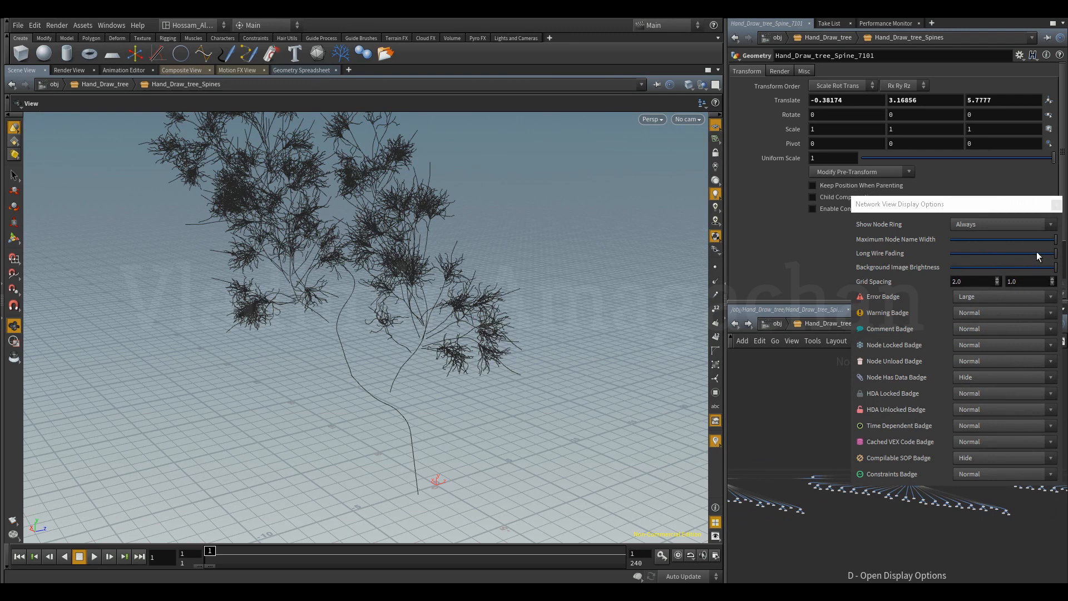
{"action": "left_click_drag", "start_coordinate": [994, 252], "coordinate": [858, 268]}
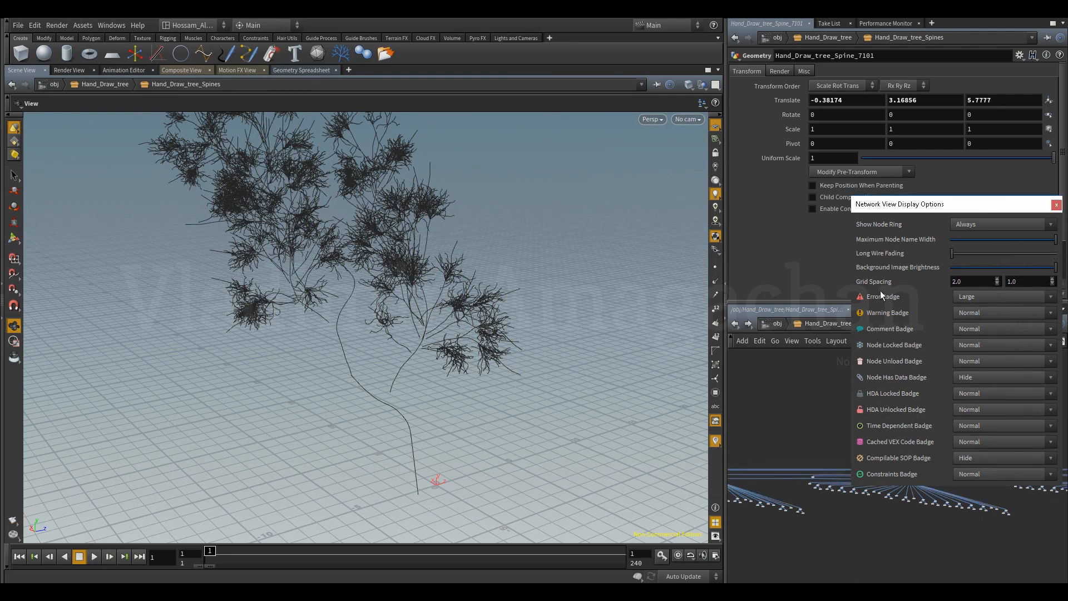
{"action": "left_click", "coordinate": [1054, 205]}
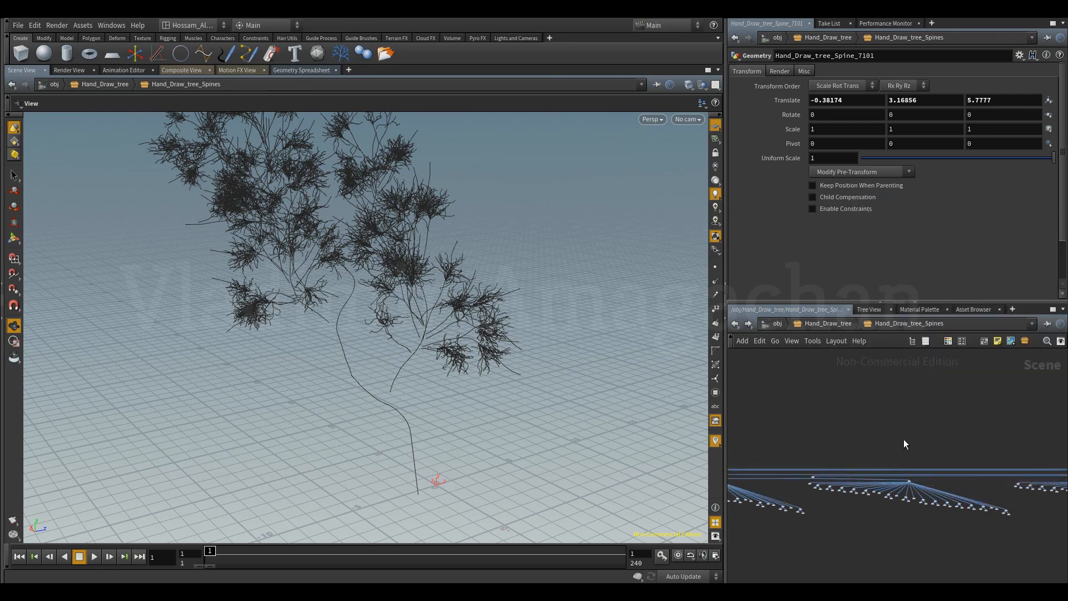
Examine the parent-child wiring of the spine nodes with the network editor maximized, and restore the normal pane layout.
{"action": "scroll", "coordinate": [902, 433], "scroll_direction": "down", "scroll_amount": 8}
{"action": "middle_click_drag", "start_coordinate": [942, 495], "coordinate": [819, 504]}
{"action": "scroll", "coordinate": [879, 520], "scroll_direction": "down", "scroll_amount": 4}
{"action": "middle_click_drag", "start_coordinate": [879, 519], "coordinate": [876, 485]}
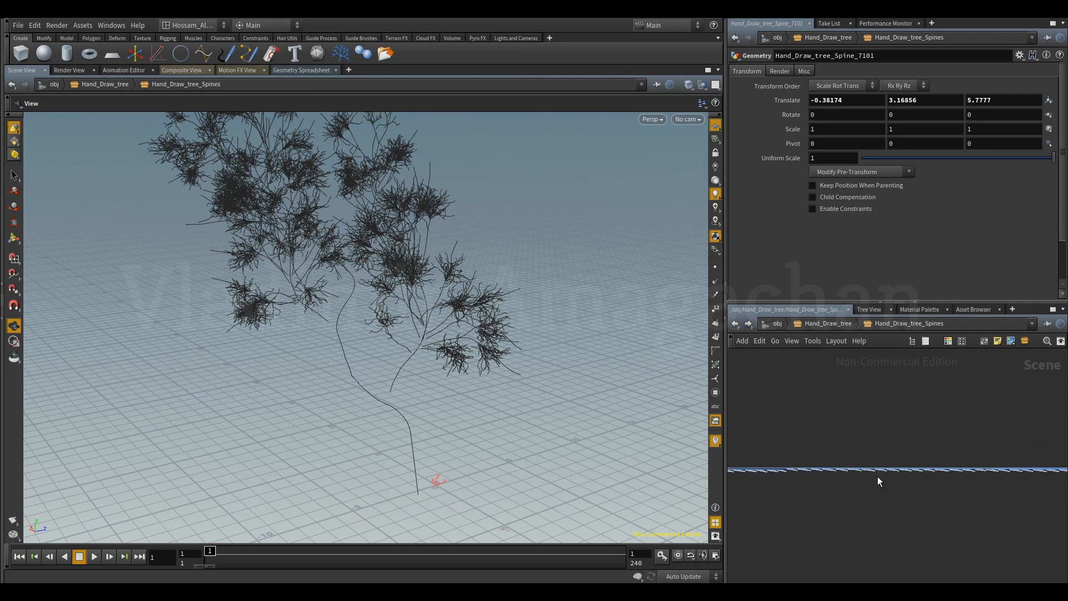
{"action": "left_click", "coordinate": [1052, 309]}
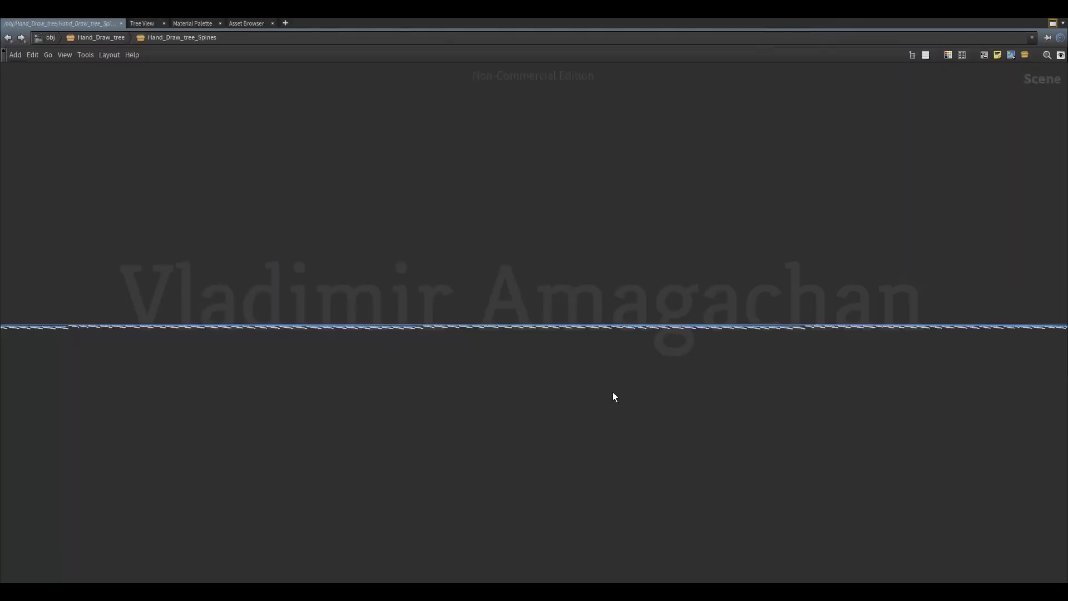
{"action": "key", "text": "p"}
{"action": "scroll", "coordinate": [595, 393], "scroll_direction": "down", "scroll_amount": 1}
{"action": "middle_click_drag", "start_coordinate": [633, 432], "coordinate": [784, 525]}
{"action": "scroll", "coordinate": [615, 429], "scroll_direction": "up", "scroll_amount": 5}
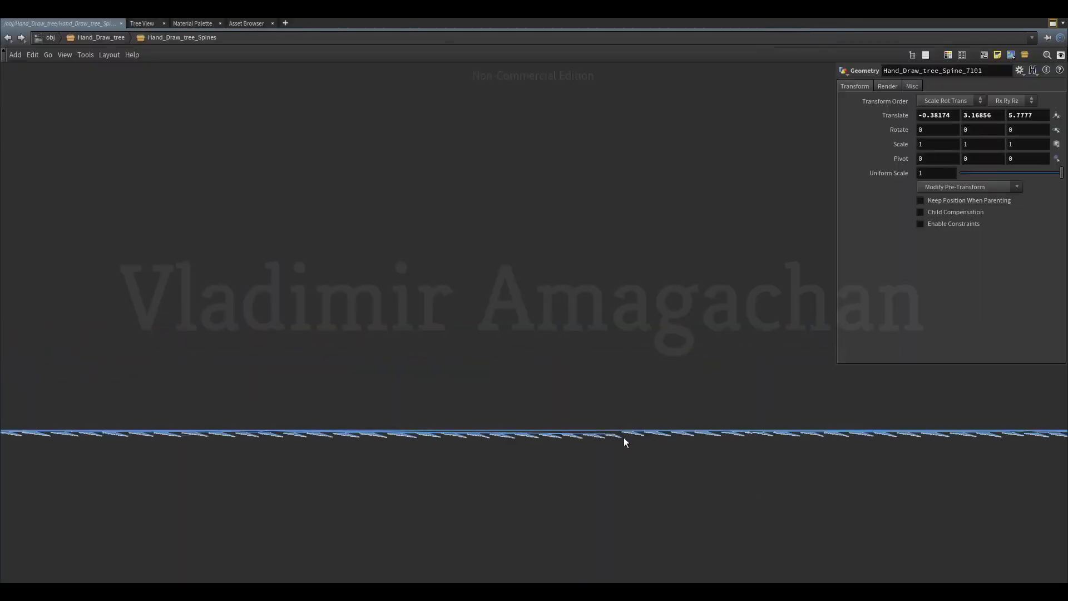
{"action": "scroll", "coordinate": [619, 431], "scroll_direction": "up", "scroll_amount": 5}
{"action": "middle_click_drag", "start_coordinate": [588, 379], "coordinate": [893, 406]}
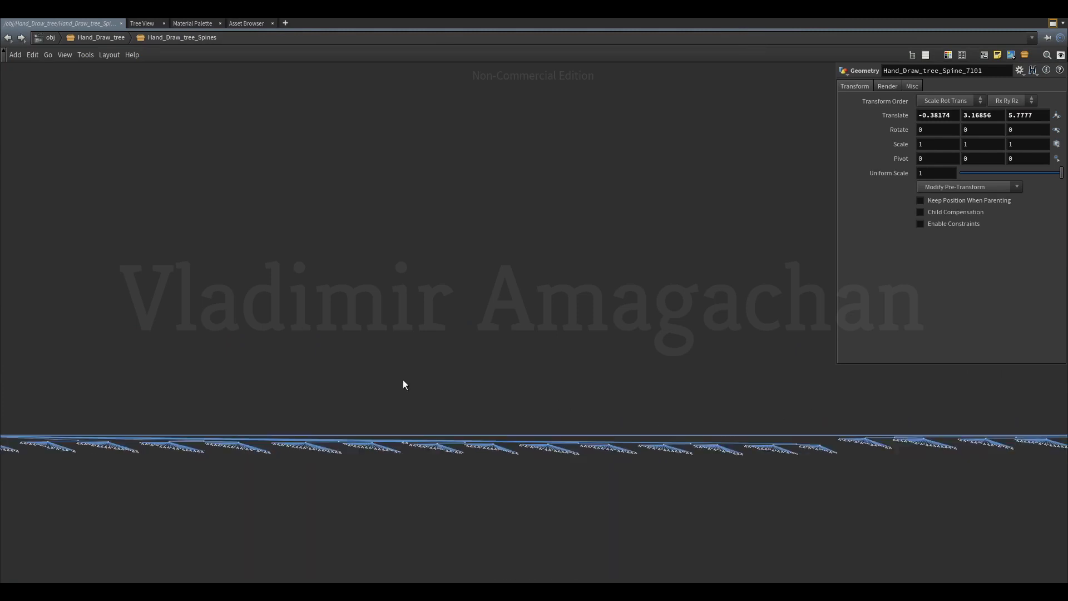
{"action": "scroll", "coordinate": [404, 381], "scroll_direction": "down", "scroll_amount": 3}
{"action": "left_click", "coordinate": [1053, 24]}
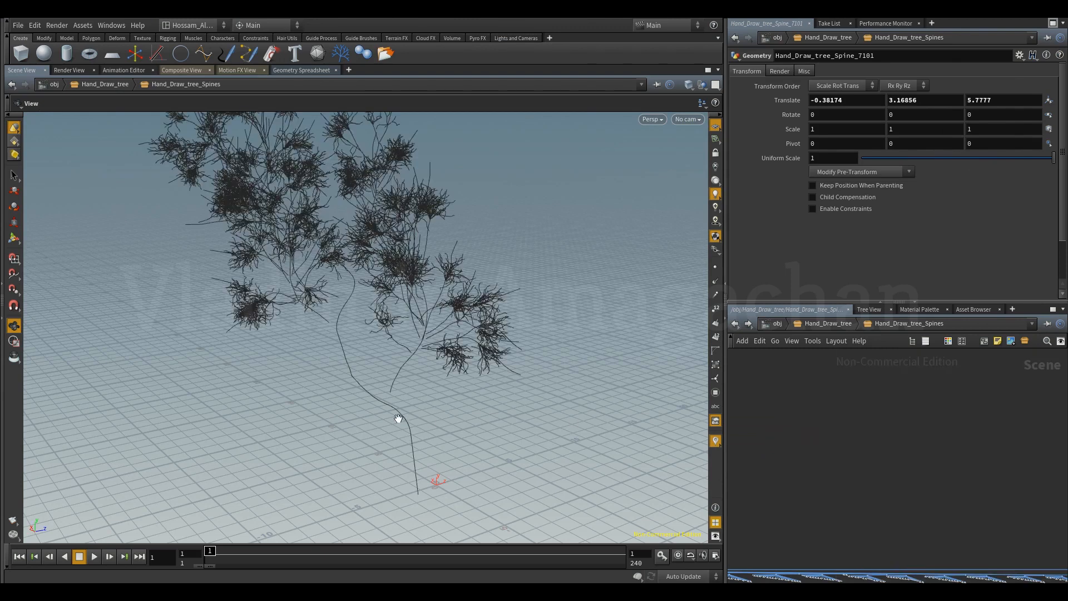
Select the main trunk spine of the tree and locate its node, Hand_Draw_tree_Spine_0, in the network.
{"action": "key", "text": "s"}
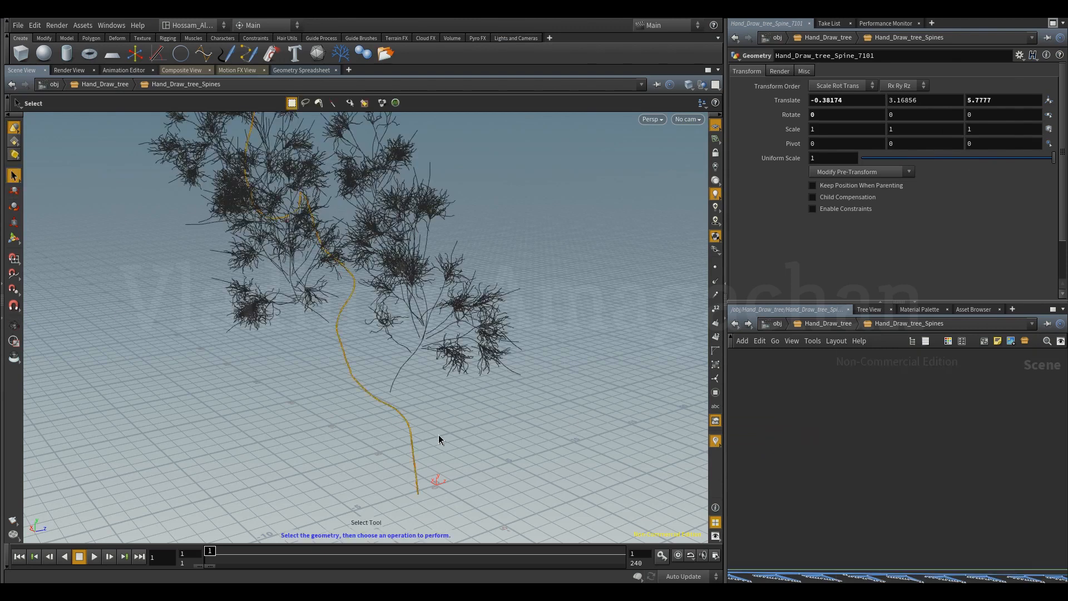
{"action": "left_click", "coordinate": [410, 425]}
{"action": "scroll", "coordinate": [796, 470], "scroll_direction": "down", "scroll_amount": 6}
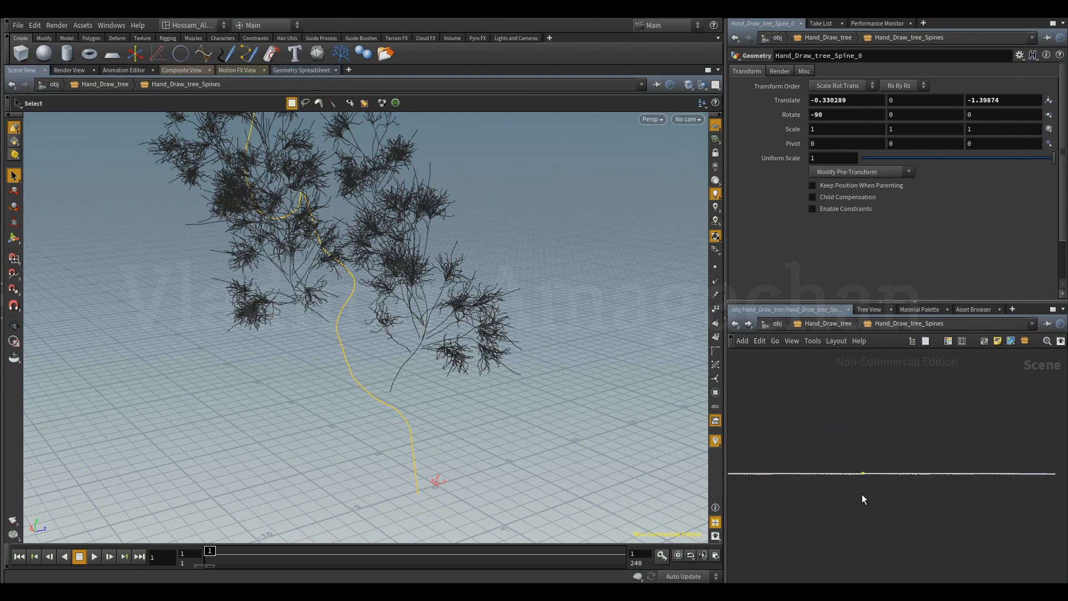
{"action": "scroll", "coordinate": [859, 473], "scroll_direction": "up", "scroll_amount": 8}
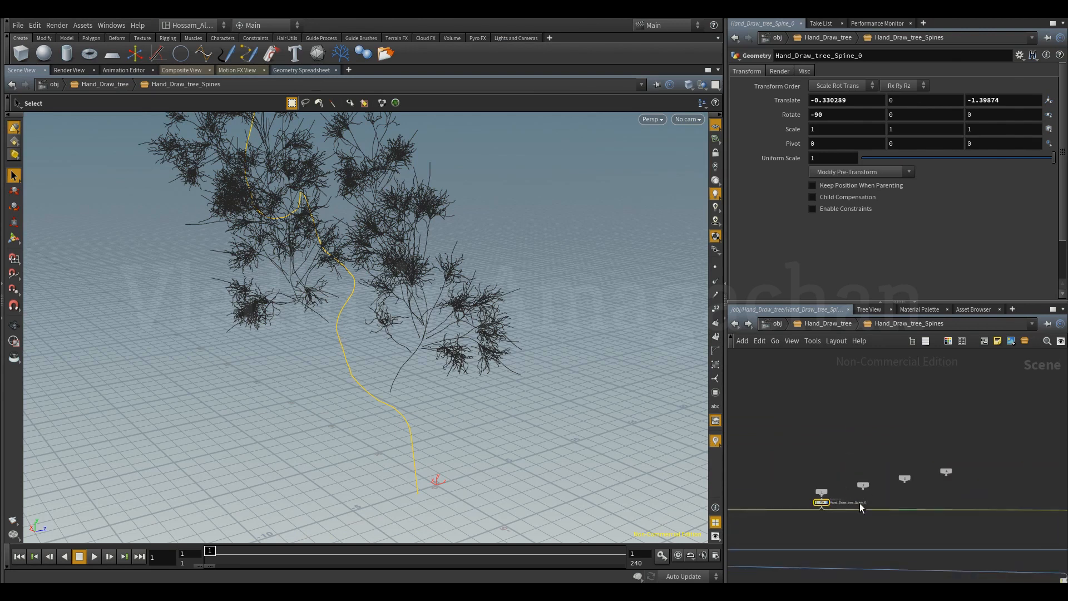
{"action": "left_click_drag", "start_coordinate": [820, 459], "coordinate": [878, 406]}
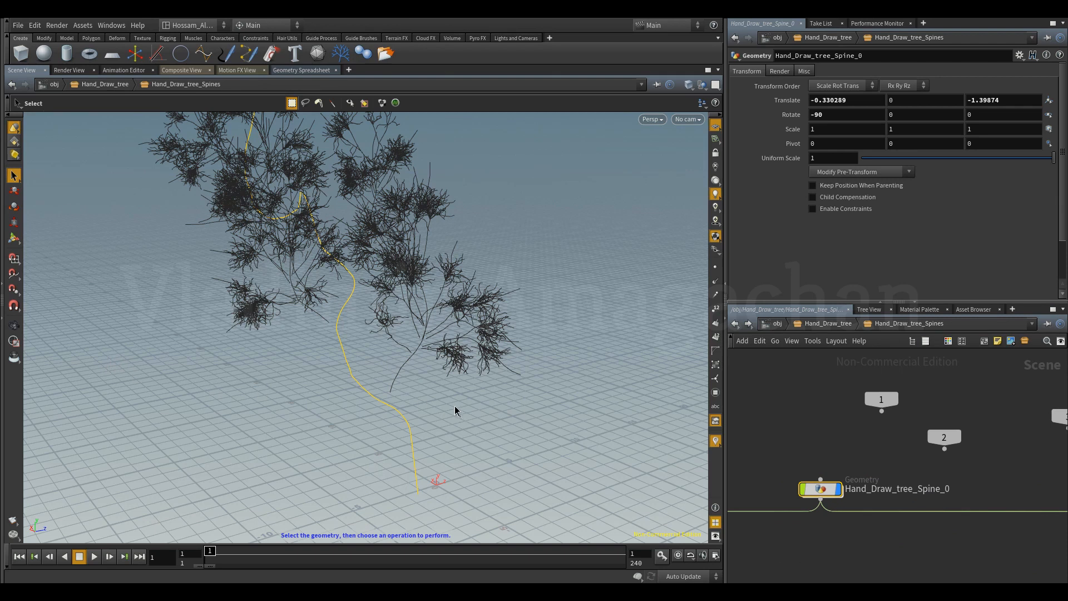
Select the large lower branch spine and trace its node, Hand_Draw_tree_Spine_1, and its wiring in the network.
{"action": "left_click", "coordinate": [397, 375]}
{"action": "scroll", "coordinate": [857, 494], "scroll_direction": "down", "scroll_amount": 5}
{"action": "scroll", "coordinate": [884, 498], "scroll_direction": "down", "scroll_amount": 3}
{"action": "middle_click_drag", "start_coordinate": [880, 482], "coordinate": [954, 468]}
{"action": "middle_click_drag", "start_coordinate": [806, 548], "coordinate": [957, 558]}
{"action": "middle_click_drag", "start_coordinate": [860, 566], "coordinate": [1011, 544]}
{"action": "scroll", "coordinate": [798, 541], "scroll_direction": "down", "scroll_amount": 3}
{"action": "middle_click_drag", "start_coordinate": [799, 541], "coordinate": [993, 519]}
{"action": "scroll", "coordinate": [809, 543], "scroll_direction": "down", "scroll_amount": 4}
{"action": "middle_click_drag", "start_coordinate": [809, 543], "coordinate": [985, 505]}
{"action": "scroll", "coordinate": [772, 544], "scroll_direction": "down", "scroll_amount": 4}
{"action": "middle_click_drag", "start_coordinate": [772, 544], "coordinate": [976, 517]}
{"action": "scroll", "coordinate": [907, 505], "scroll_direction": "up", "scroll_amount": 3}
{"action": "scroll", "coordinate": [882, 491], "scroll_direction": "up", "scroll_amount": 5}
{"action": "scroll", "coordinate": [896, 492], "scroll_direction": "up", "scroll_amount": 6}
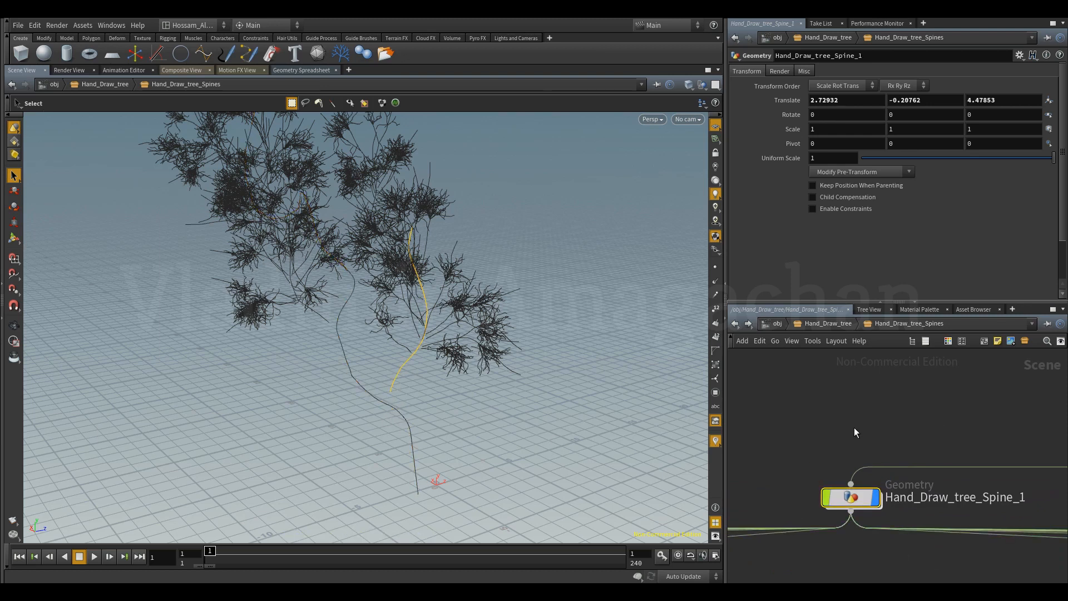
{"action": "scroll", "coordinate": [863, 439], "scroll_direction": "down", "scroll_amount": 5}
{"action": "middle_click_drag", "start_coordinate": [870, 439], "coordinate": [862, 466]}
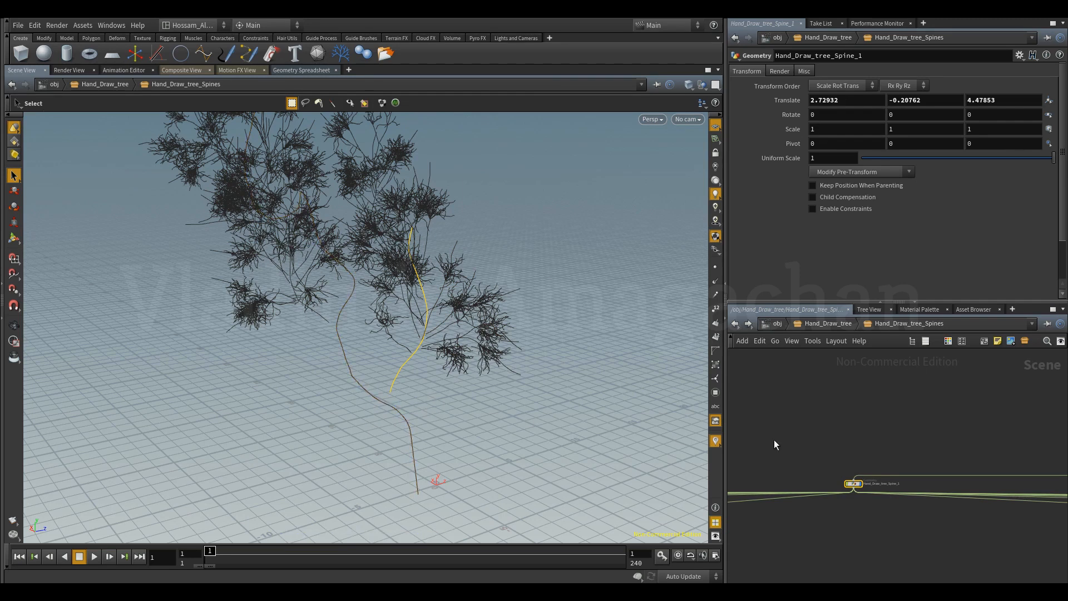
{"action": "middle_click_drag", "start_coordinate": [871, 447], "coordinate": [871, 438]}
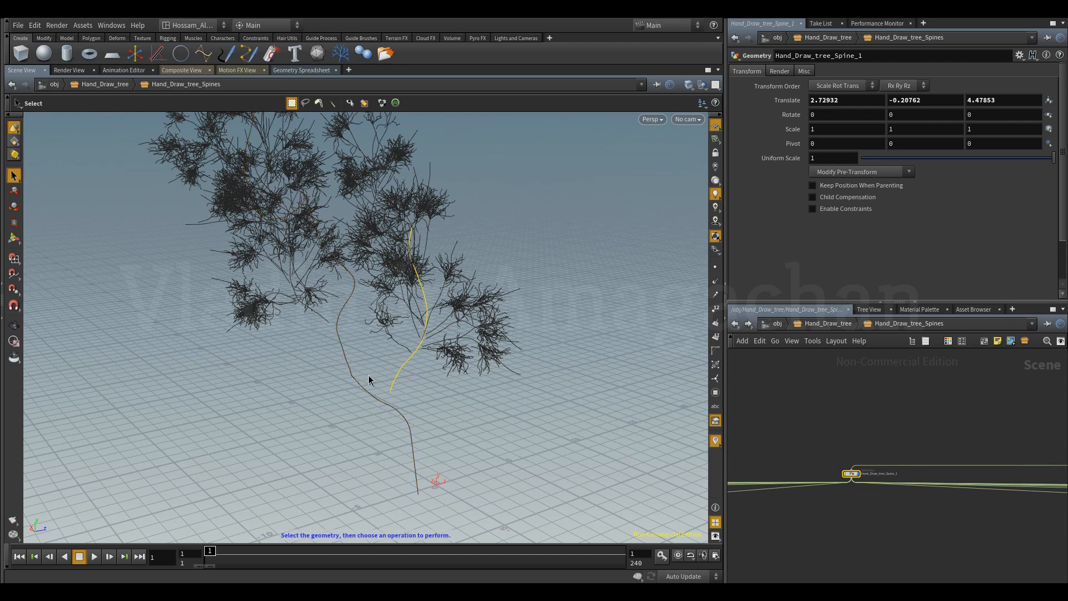
Compare the small side branch Hand_Draw_tree_Spine_143 with its parent branch Spine_1 by selecting each in turn.
{"action": "key", "text": "Escape"}
{"action": "left_click_drag", "start_coordinate": [412, 393], "coordinate": [312, 346]}
{"action": "key", "text": "s"}
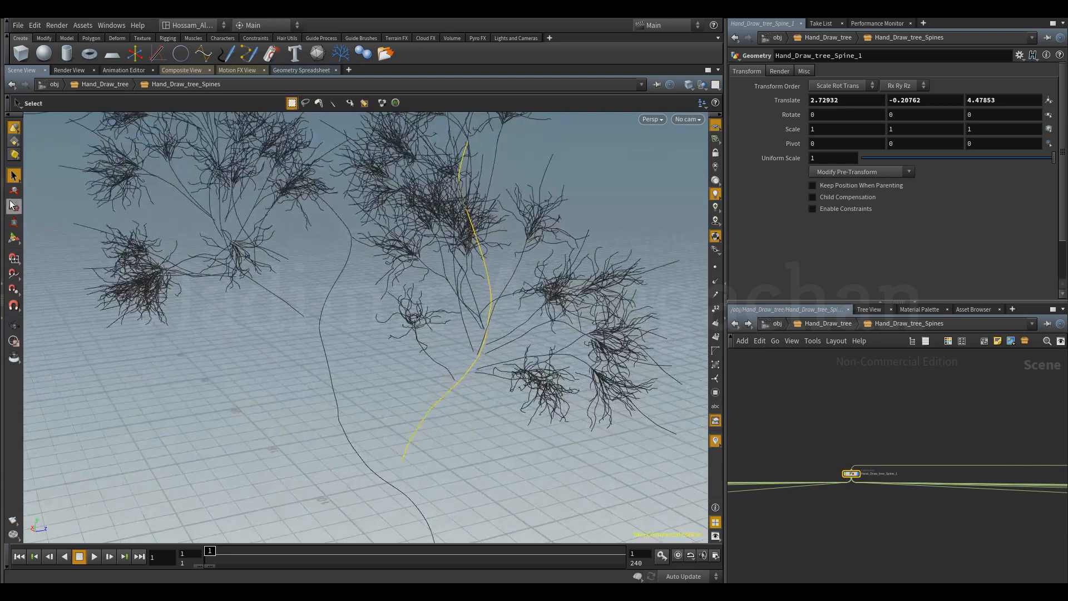
{"action": "left_click", "coordinate": [435, 369]}
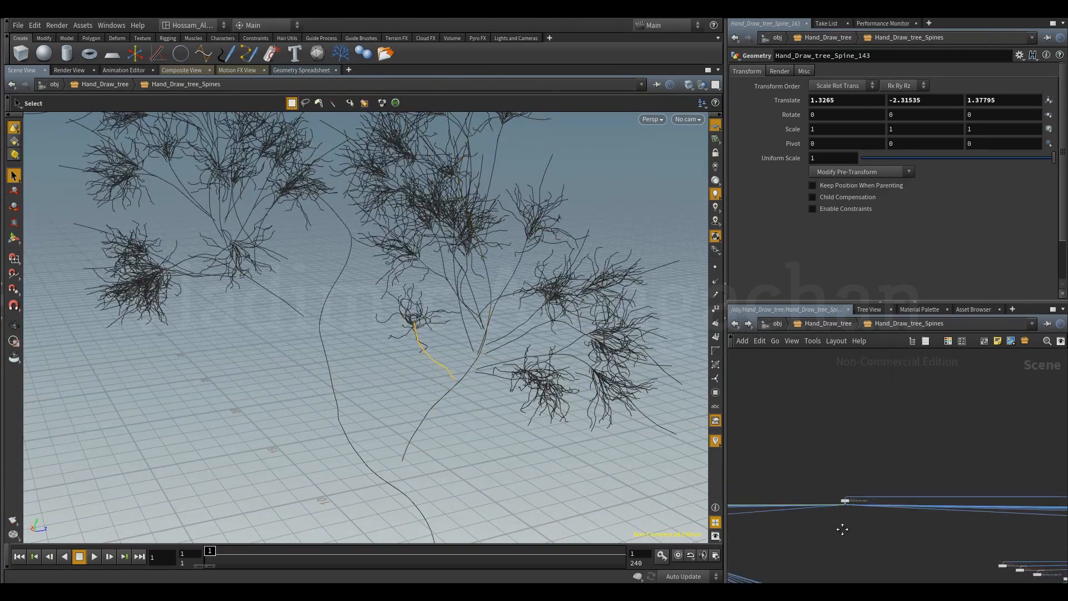
{"action": "left_click", "coordinate": [917, 468]}
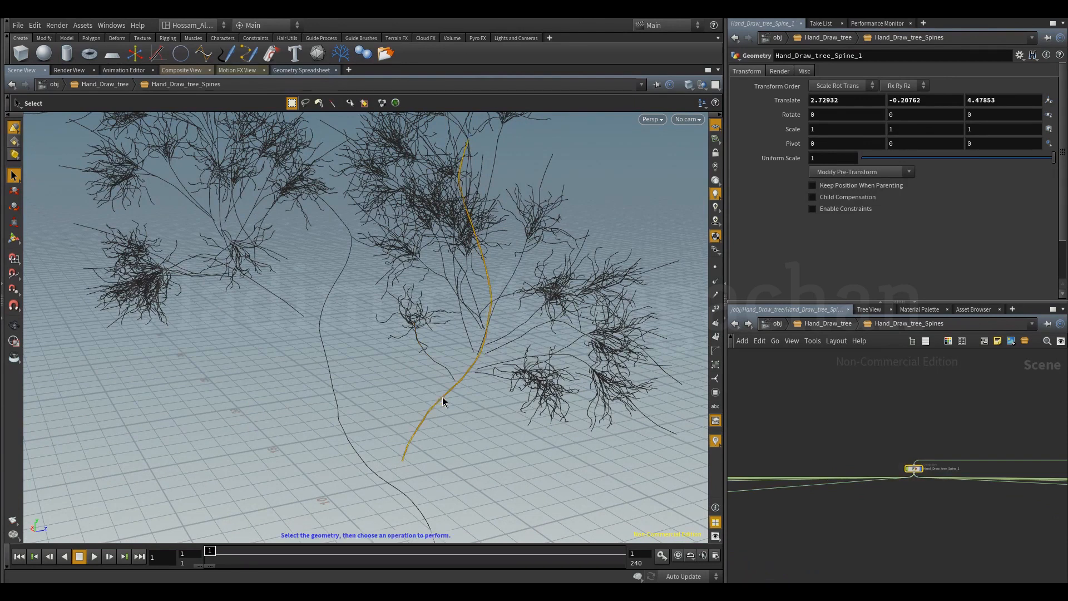
{"action": "left_click", "coordinate": [439, 368]}
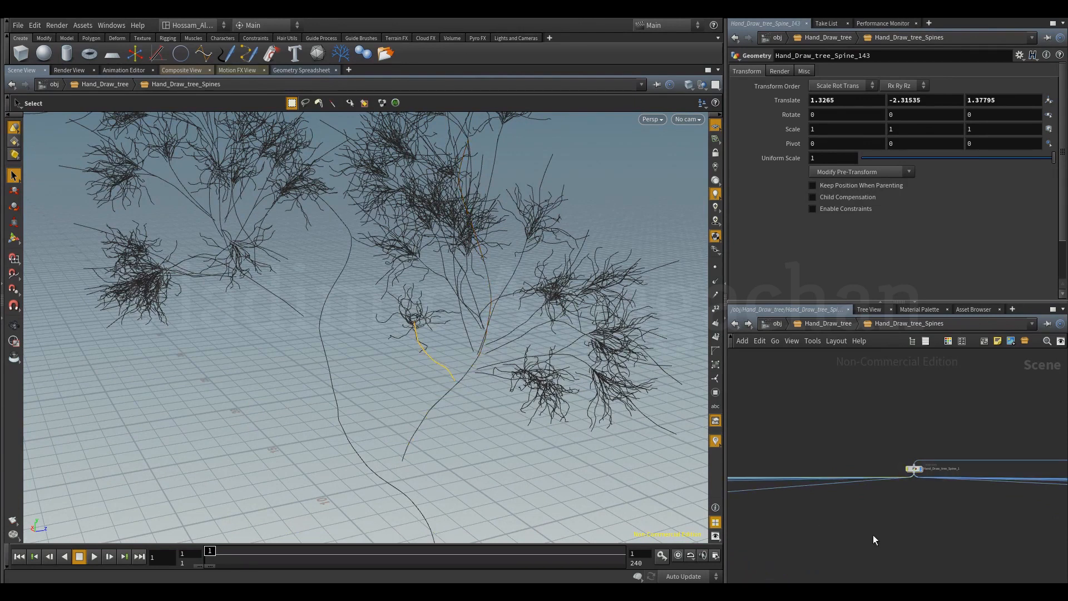
Locate the selected side branch's node in the network and examine the child spines wired beneath it.
{"action": "scroll", "coordinate": [928, 509], "scroll_direction": "down", "scroll_amount": 6}
{"action": "middle_click_drag", "start_coordinate": [869, 557], "coordinate": [968, 532]}
{"action": "scroll", "coordinate": [890, 555], "scroll_direction": "down", "scroll_amount": 4}
{"action": "scroll", "coordinate": [841, 552], "scroll_direction": "down", "scroll_amount": 3}
{"action": "middle_click_drag", "start_coordinate": [781, 547], "coordinate": [852, 537]}
{"action": "scroll", "coordinate": [866, 520], "scroll_direction": "up", "scroll_amount": 5}
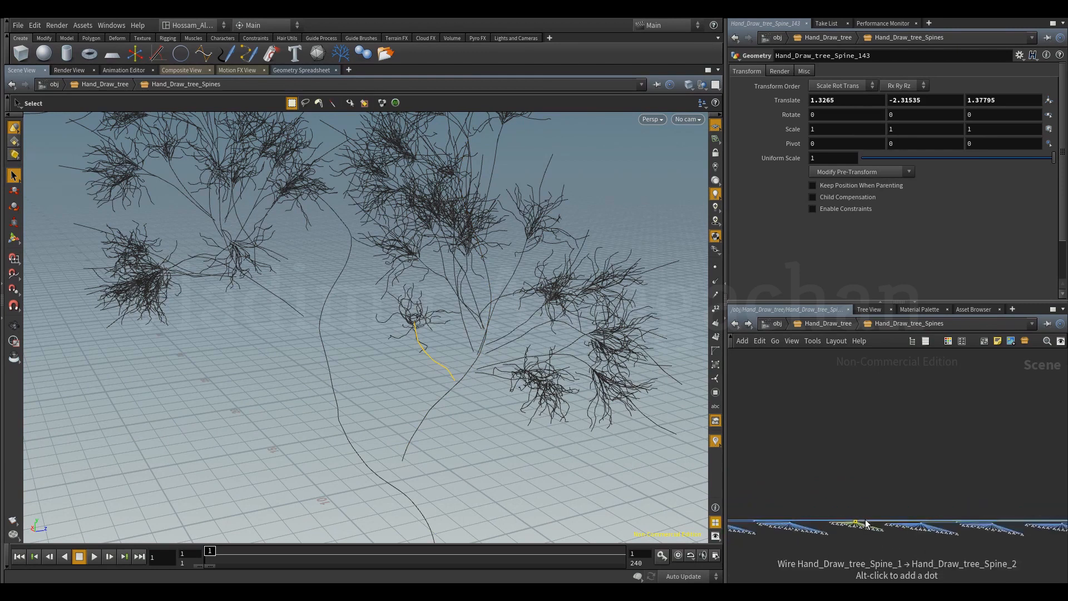
{"action": "scroll", "coordinate": [849, 527], "scroll_direction": "up", "scroll_amount": 6}
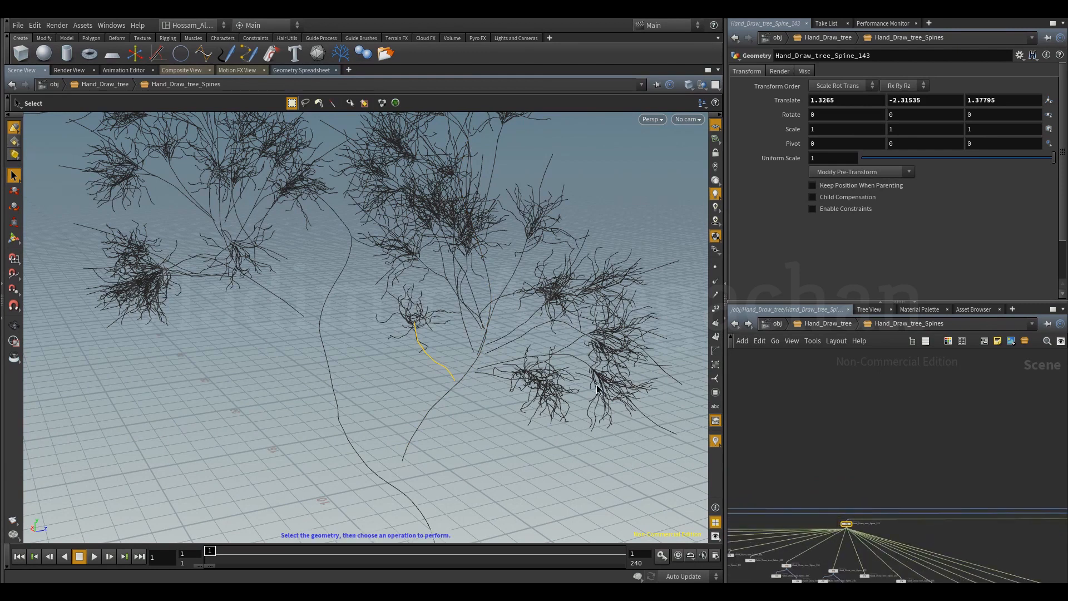
Inspect the side branch's twigs up close, selecting twig Hand_Draw_tree_Spine_148 and its parent Spine_143 in turn.
{"action": "key", "text": "Escape"}
{"action": "mouse_move", "coordinate": [394, 360]}
{"action": "left_mouse_down"}
{"action": "mouse_move", "coordinate": [446, 382]}
{"action": "mouse_move", "coordinate": [393, 351]}
{"action": "mouse_move", "coordinate": [400, 342]}
{"action": "left_mouse_up"}
{"action": "scroll", "coordinate": [400, 342], "scroll_direction": "up", "scroll_amount": 10}
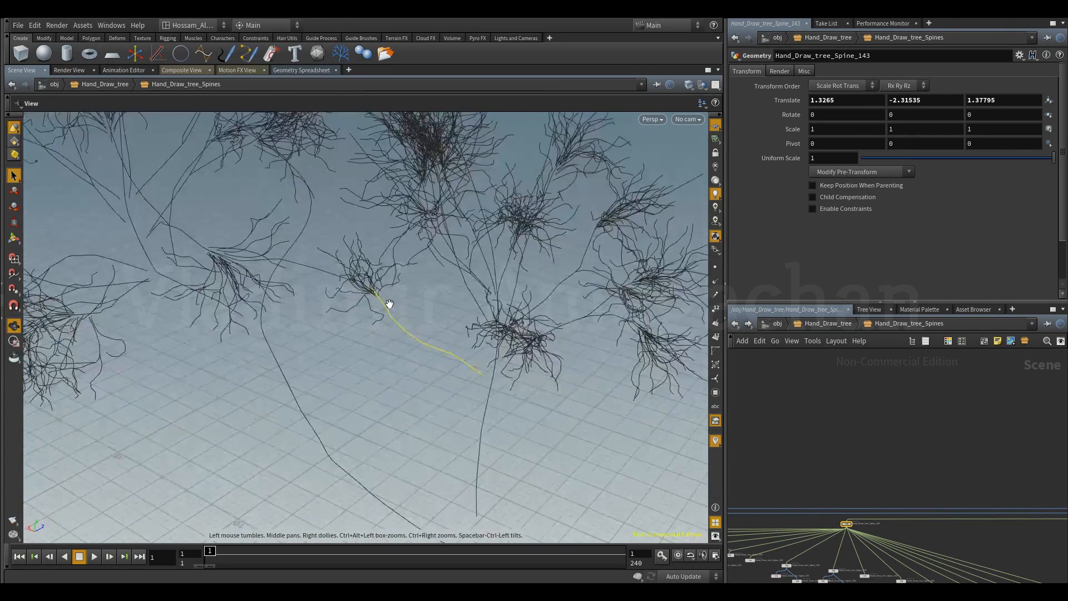
{"action": "left_click_drag", "start_coordinate": [408, 297], "coordinate": [517, 351]}
{"action": "key", "text": "s"}
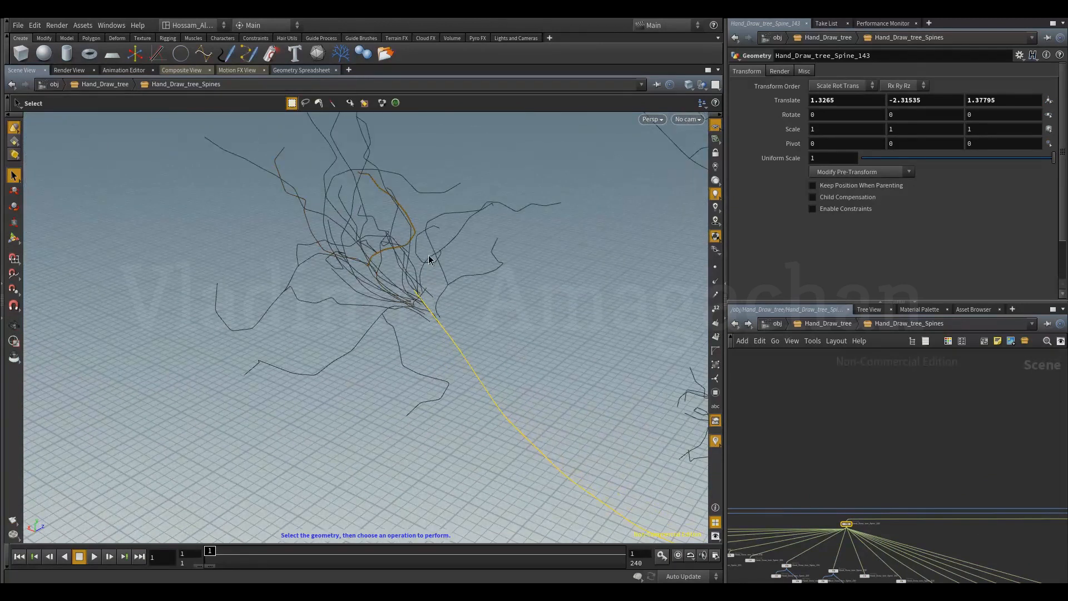
{"action": "left_click", "coordinate": [444, 303]}
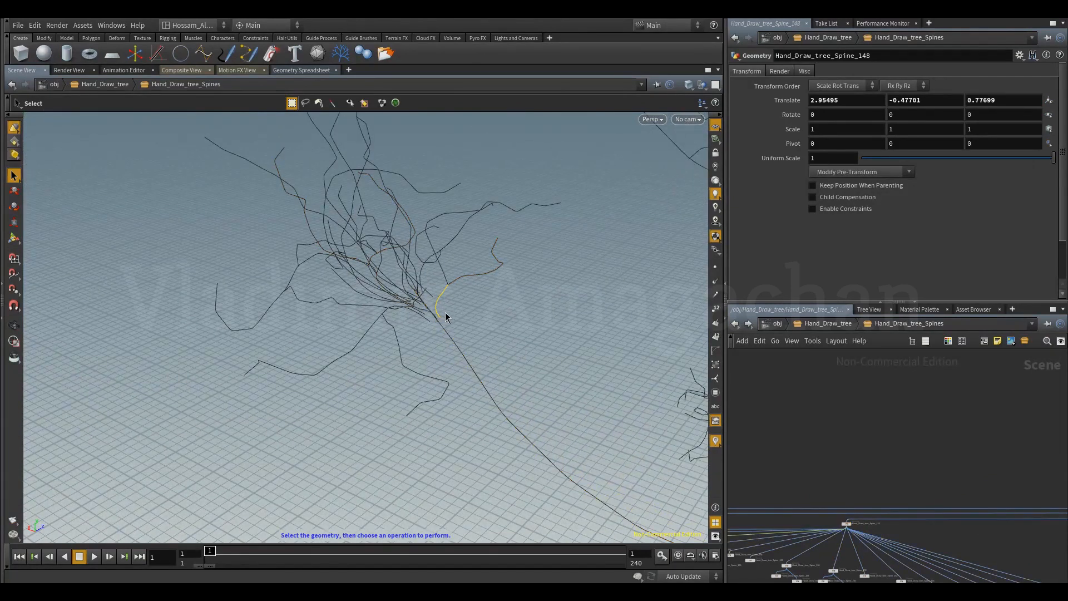
{"action": "left_click", "coordinate": [475, 376]}
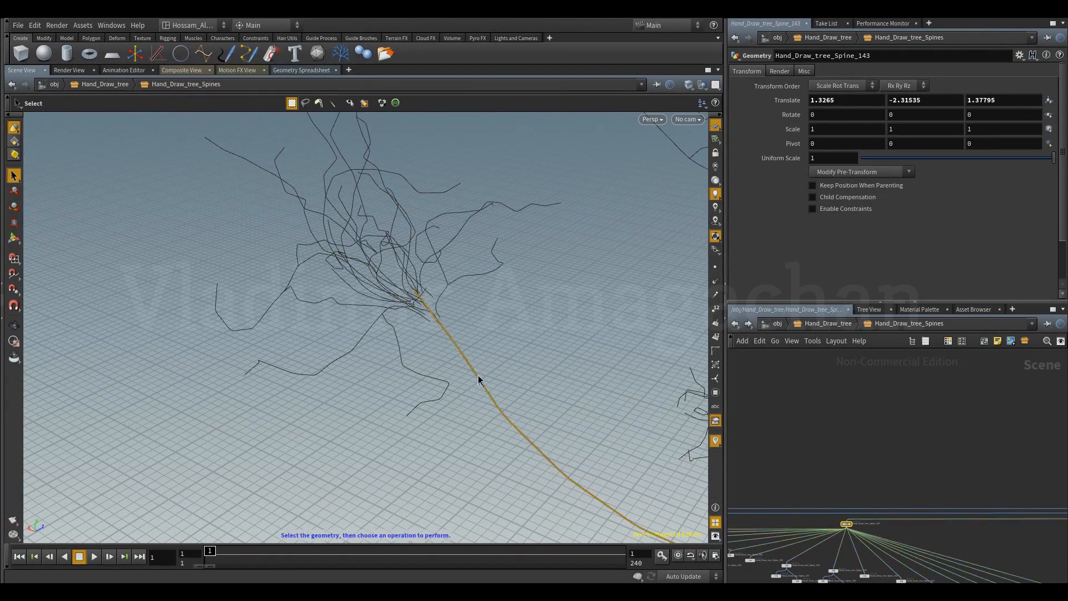
Reselect the twig Hand_Draw_tree_Spine_148 and locate its node and children in the network.
{"action": "left_click", "coordinate": [440, 300]}
{"action": "scroll", "coordinate": [890, 524], "scroll_direction": "down", "scroll_amount": 8}
{"action": "middle_click_drag", "start_coordinate": [875, 501], "coordinate": [869, 494]}
{"action": "scroll", "coordinate": [864, 513], "scroll_direction": "up", "scroll_amount": 6}
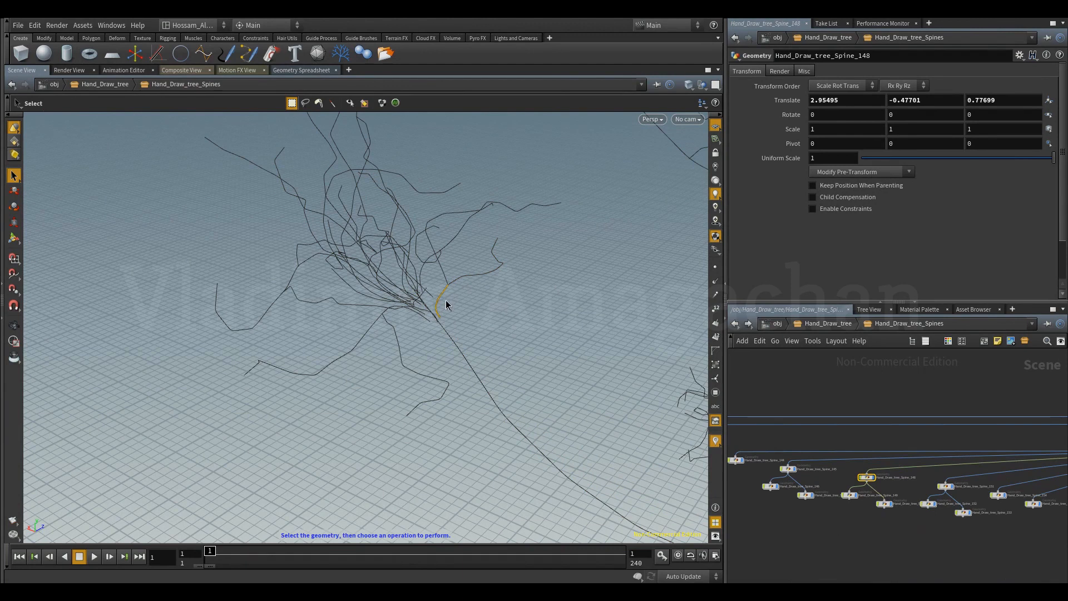
Select the twig extending from Spine_148 and examine where its node sits within the whole spine network.
{"action": "left_click", "coordinate": [446, 276]}
{"action": "scroll", "coordinate": [852, 399], "scroll_direction": "down", "scroll_amount": 8}
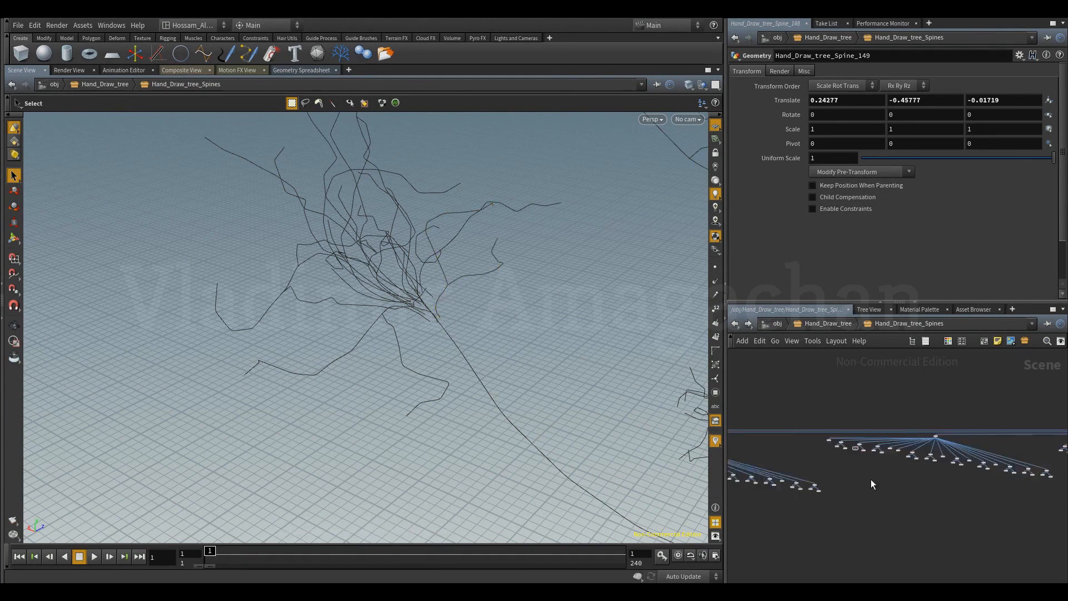
{"action": "scroll", "coordinate": [884, 444], "scroll_direction": "down", "scroll_amount": 6}
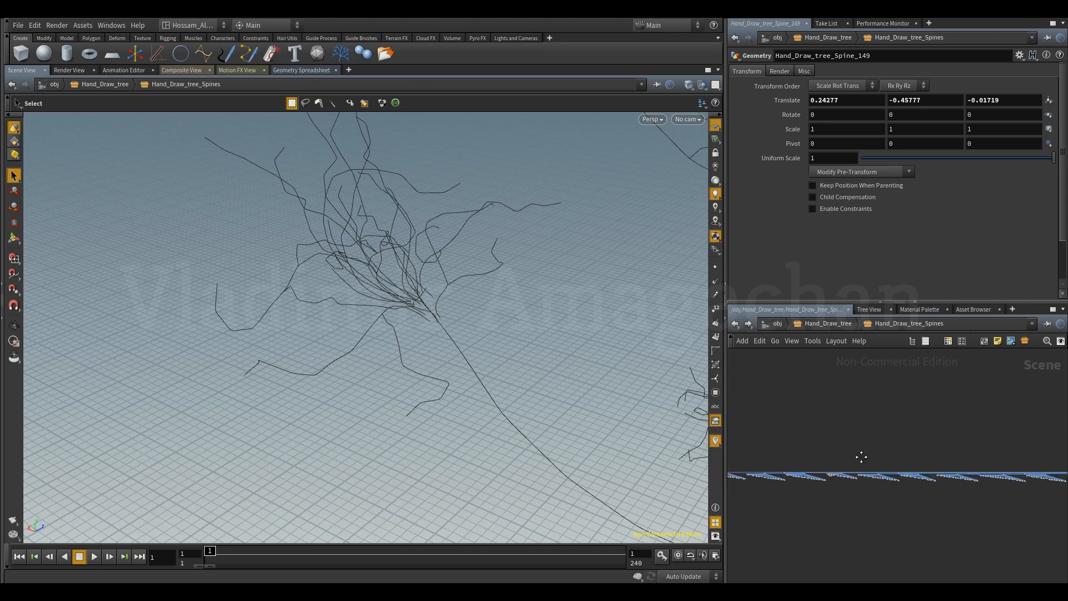
{"action": "scroll", "coordinate": [885, 436], "scroll_direction": "down", "scroll_amount": 5}
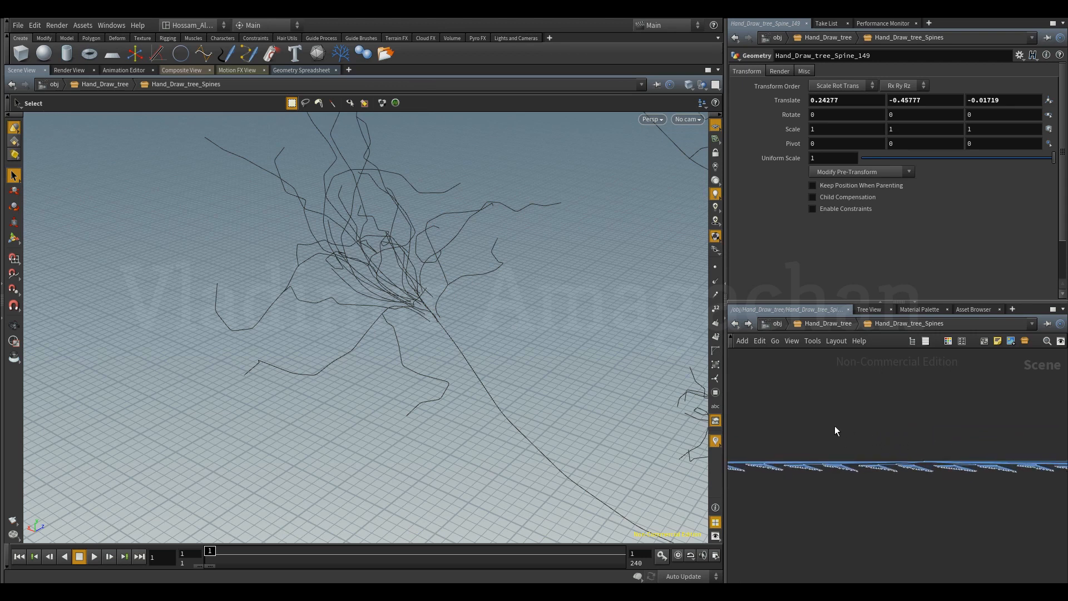
{"action": "middle_click_drag", "start_coordinate": [889, 427], "coordinate": [891, 439]}
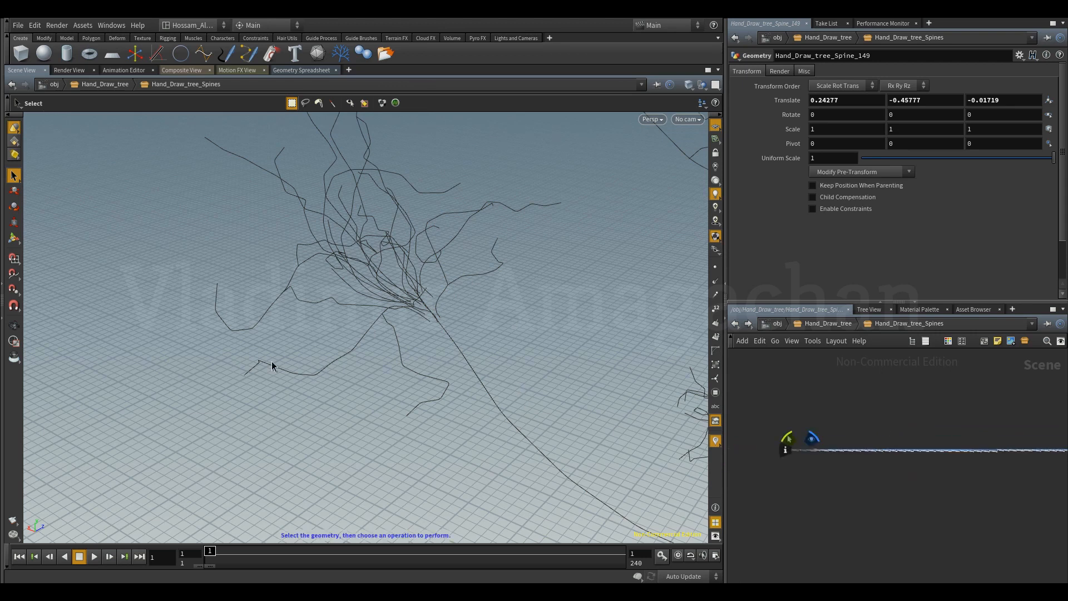
Examine the spine curves of the trunk and lower branches from several angles.
{"action": "left_click", "coordinate": [14, 327]}
{"action": "right_click_drag", "start_coordinate": [496, 333], "coordinate": [198, 374]}
{"action": "right_click_drag", "start_coordinate": [452, 351], "coordinate": [95, 397]}
{"action": "mouse_move", "coordinate": [400, 376]}
{"action": "right_mouse_down"}
{"action": "mouse_move", "coordinate": [134, 398]}
{"action": "mouse_move", "coordinate": [183, 396]}
{"action": "right_mouse_up"}
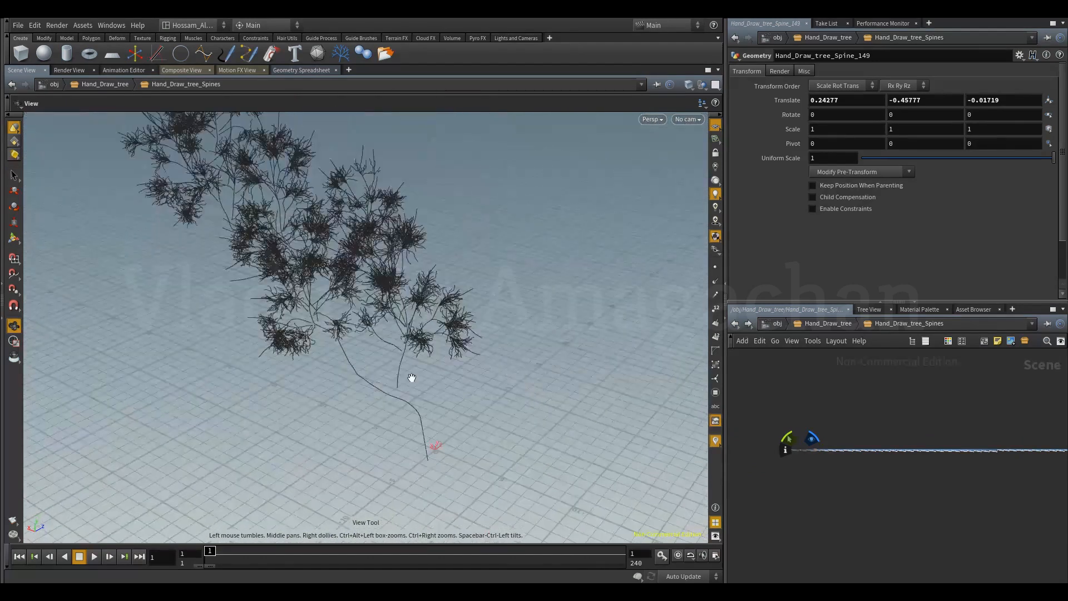
{"action": "mouse_move", "coordinate": [344, 389]}
{"action": "left_mouse_down"}
{"action": "mouse_move", "coordinate": [269, 358]}
{"action": "mouse_move", "coordinate": [396, 389]}
{"action": "mouse_move", "coordinate": [353, 395]}
{"action": "left_mouse_up"}
{"action": "right_click_drag", "start_coordinate": [354, 396], "coordinate": [395, 385]}
{"action": "middle_click_drag", "start_coordinate": [395, 385], "coordinate": [417, 330]}
{"action": "right_click_drag", "start_coordinate": [417, 329], "coordinate": [457, 338]}
{"action": "left_click_drag", "start_coordinate": [457, 338], "coordinate": [356, 412]}
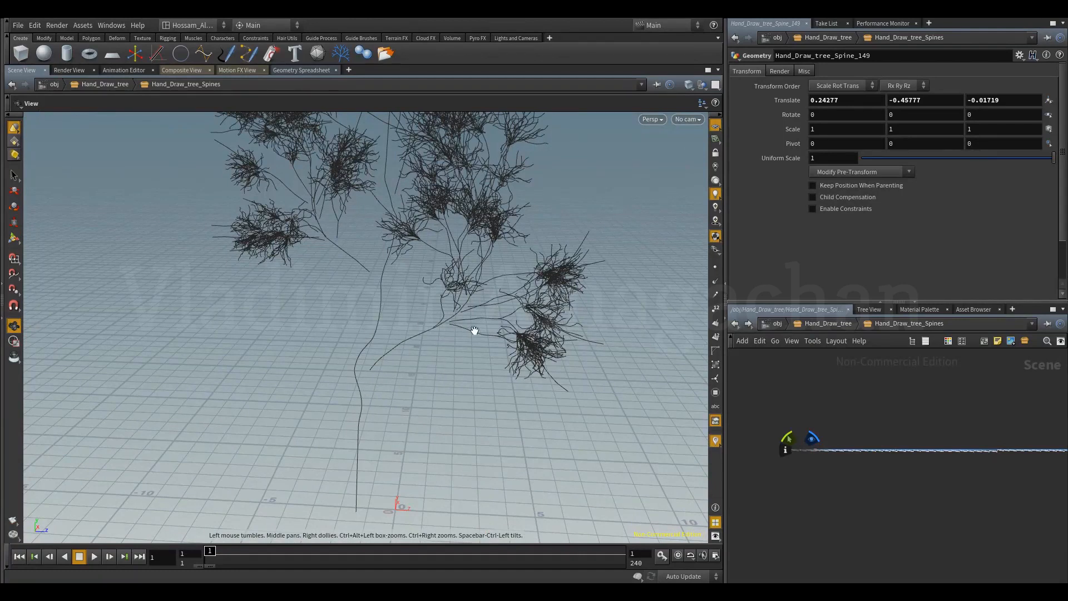
{"action": "right_click_drag", "start_coordinate": [477, 367], "coordinate": [536, 337]}
{"action": "middle_click_drag", "start_coordinate": [516, 350], "coordinate": [486, 373]}
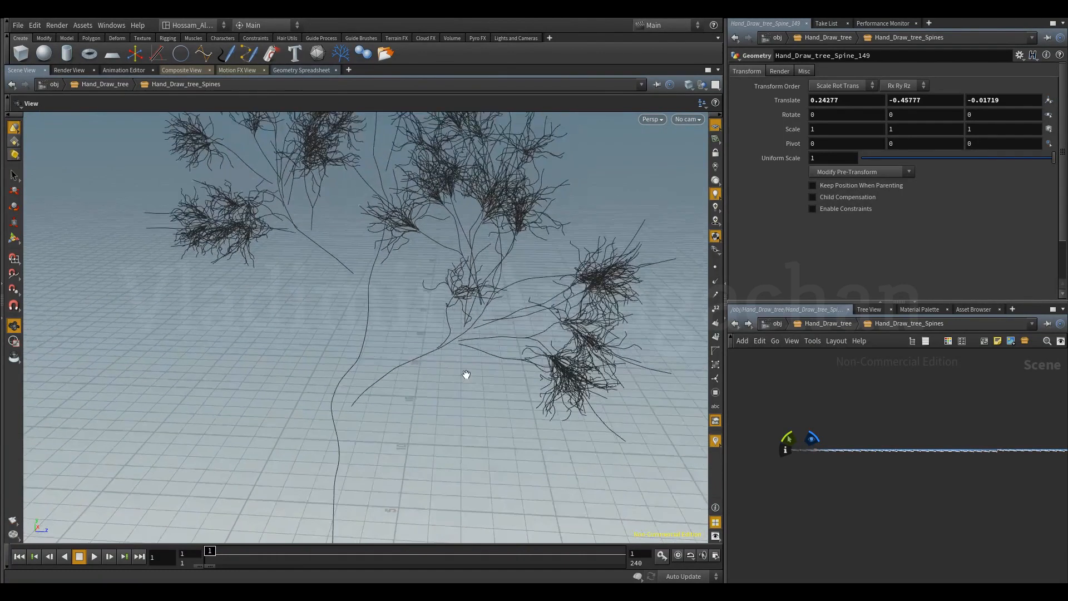
{"action": "left_click_drag", "start_coordinate": [457, 385], "coordinate": [543, 422]}
Leave the spines subnetwork and return to the parent Hand_Draw_tree network.
{"action": "scroll", "coordinate": [847, 499], "scroll_direction": "down", "scroll_amount": 4}
{"action": "middle_click_drag", "start_coordinate": [860, 492], "coordinate": [820, 493]}
{"action": "scroll", "coordinate": [856, 436], "scroll_direction": "down", "scroll_amount": 4}
{"action": "middle_click_drag", "start_coordinate": [865, 413], "coordinate": [841, 463]}
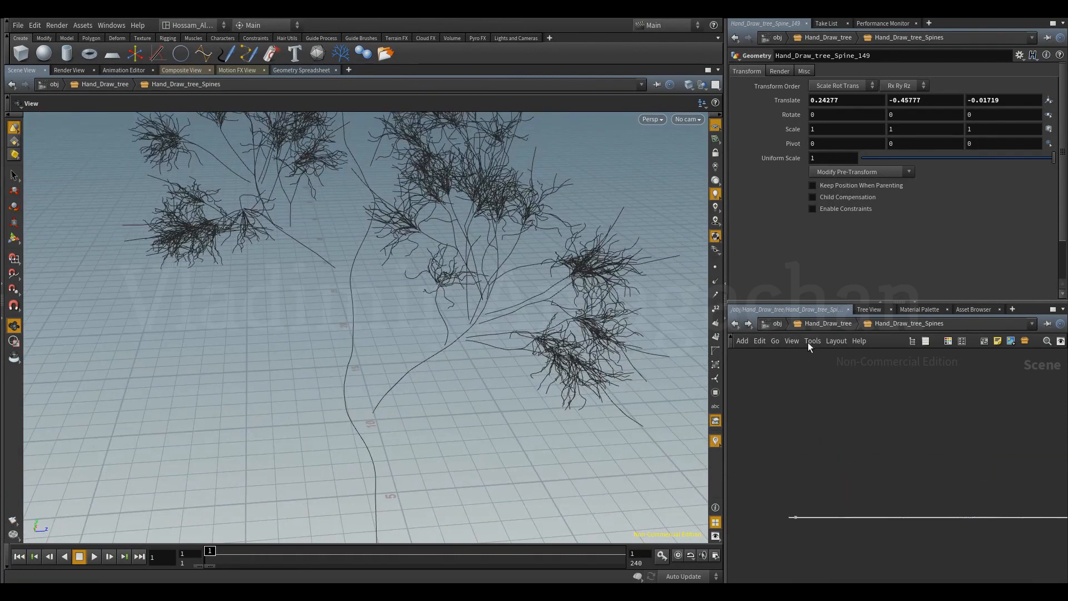
{"action": "left_click", "coordinate": [806, 325]}
{"action": "scroll", "coordinate": [839, 405], "scroll_direction": "down", "scroll_amount": 4}
{"action": "middle_click_drag", "start_coordinate": [832, 404], "coordinate": [893, 448]}
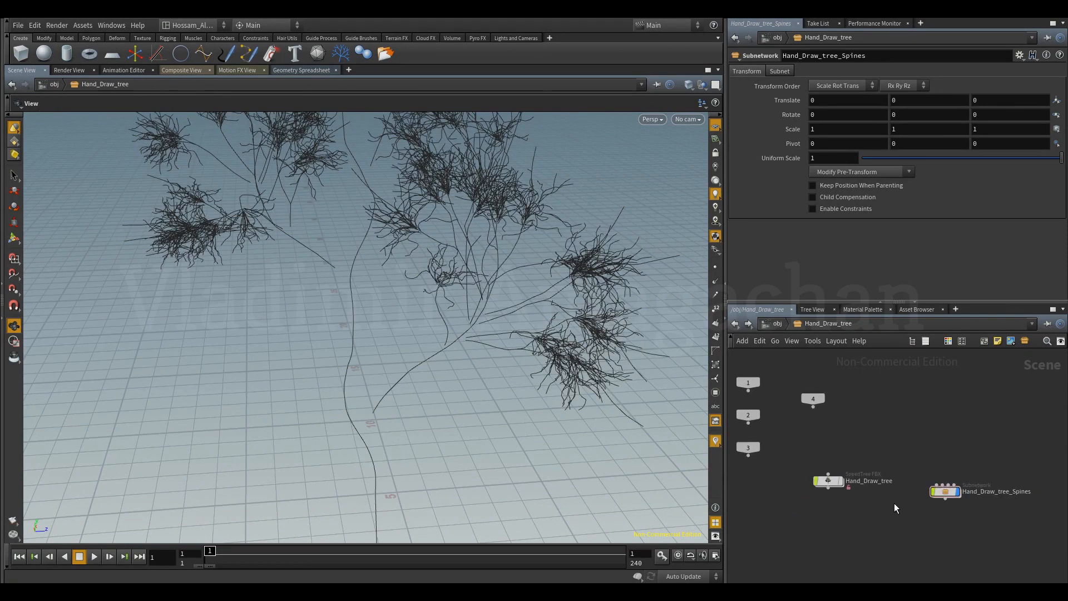
Hide the Hand_Draw_tree_Spines subnetwork and display the Hand_Draw_tree SpeedTree geometry instead.
{"action": "scroll", "coordinate": [879, 495], "scroll_direction": "up", "scroll_amount": 4}
{"action": "scroll", "coordinate": [917, 512], "scroll_direction": "down", "scroll_amount": 3}
{"action": "middle_click_drag", "start_coordinate": [903, 515], "coordinate": [837, 510]}
{"action": "scroll", "coordinate": [942, 506], "scroll_direction": "up", "scroll_amount": 2}
{"action": "left_click", "coordinate": [948, 488]}
{"action": "scroll", "coordinate": [864, 540], "scroll_direction": "down", "scroll_amount": 1}
{"action": "scroll", "coordinate": [931, 506], "scroll_direction": "down", "scroll_amount": 2}
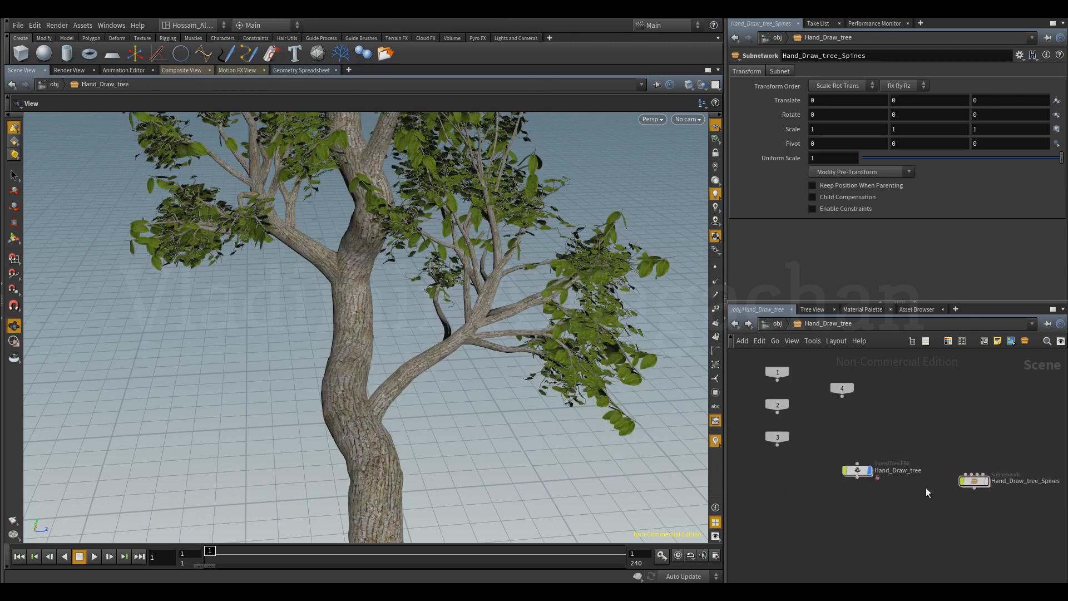
{"action": "middle_click_drag", "start_coordinate": [922, 452], "coordinate": [924, 468]}
{"action": "left_click_drag", "start_coordinate": [982, 505], "coordinate": [998, 494]}
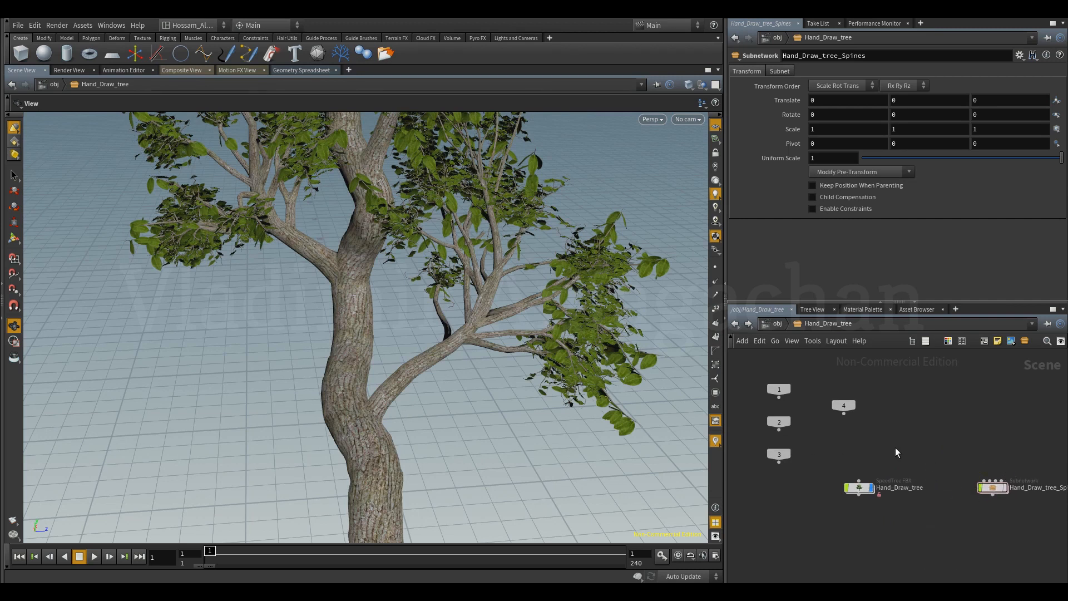
{"action": "middle_click_drag", "start_coordinate": [894, 448], "coordinate": [883, 426]}
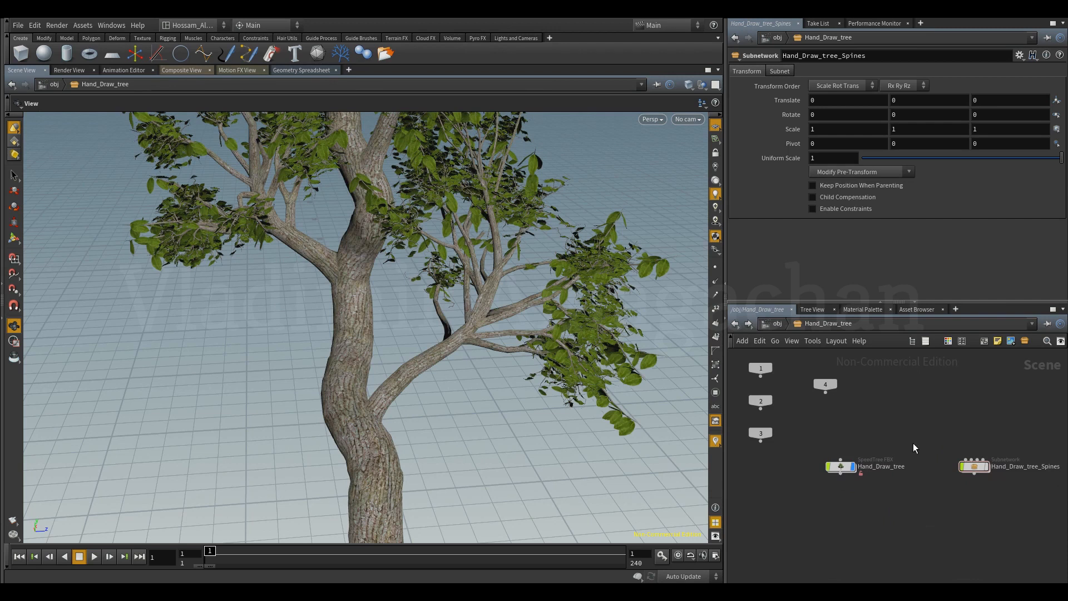